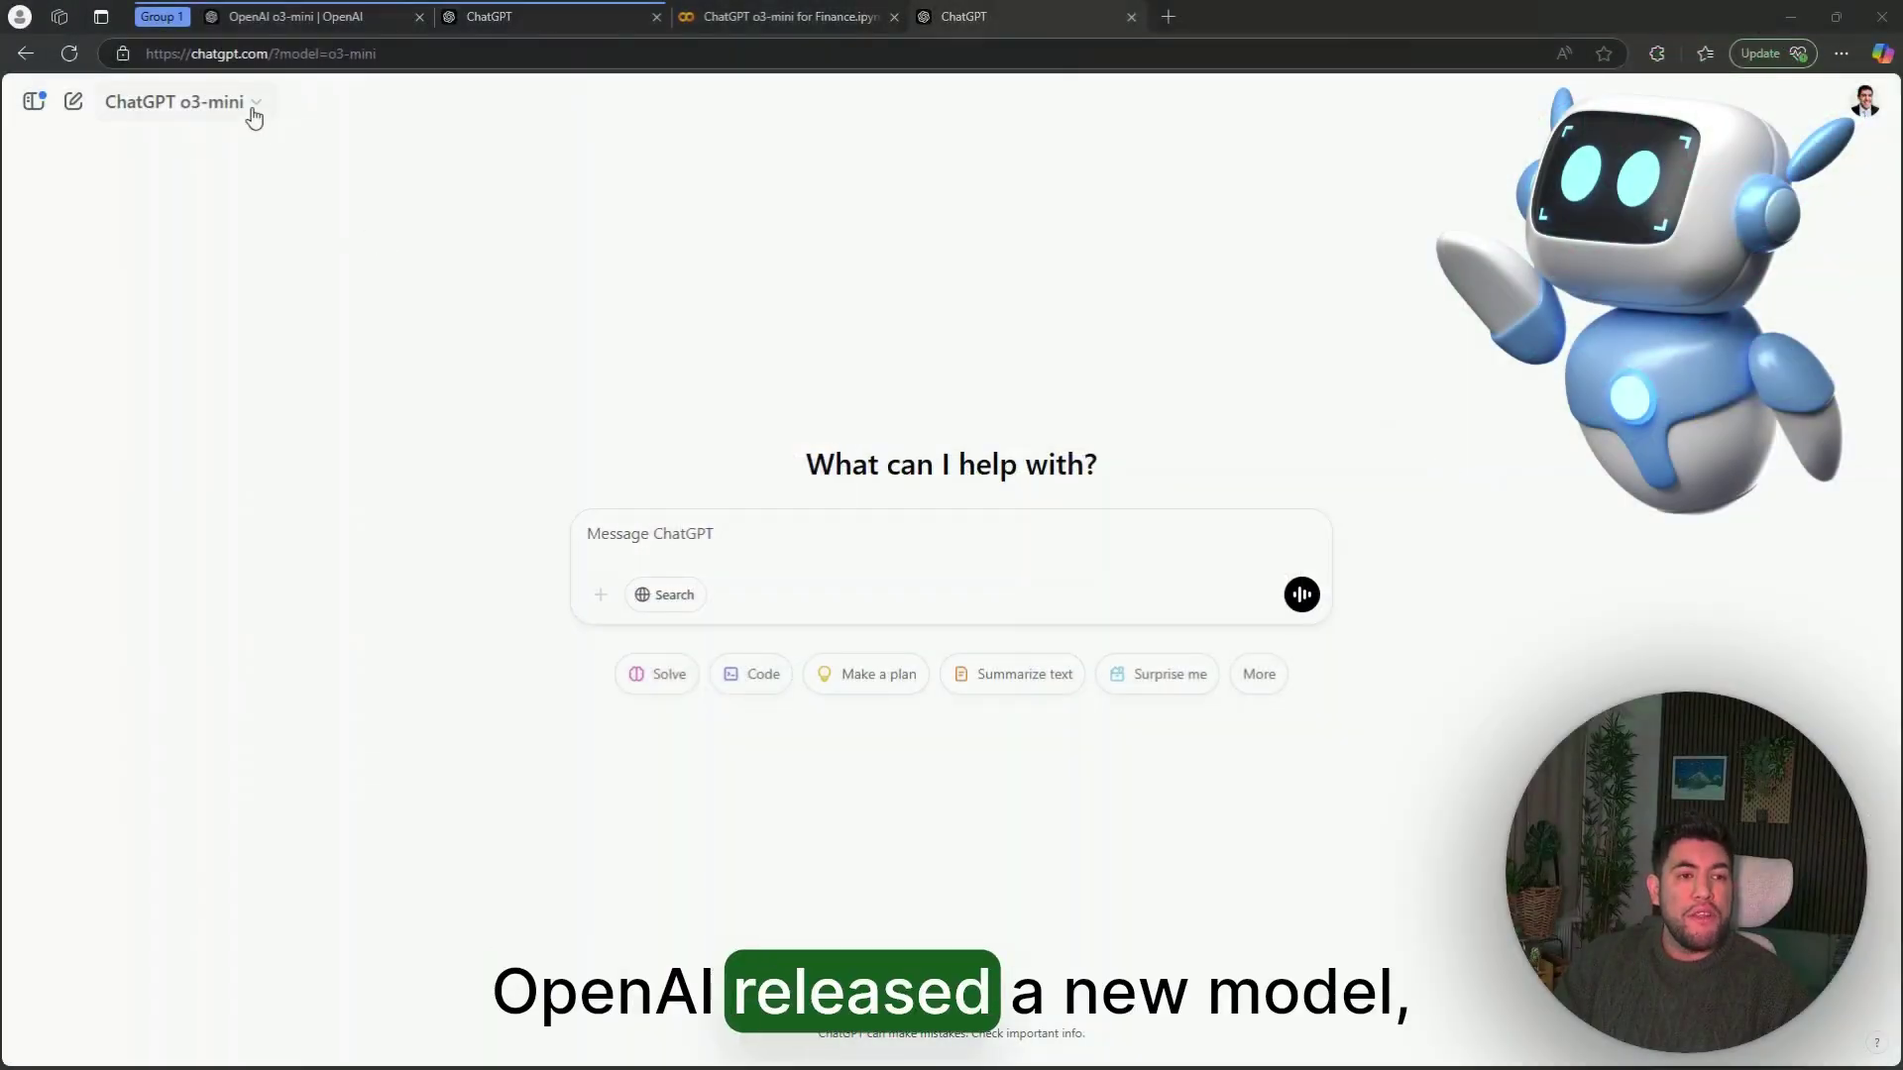
Switch to the 'OpenAI o3-mini | OpenAI' announcement article and start reading it.
{"action": "left_click", "coordinate": [252, 113]}
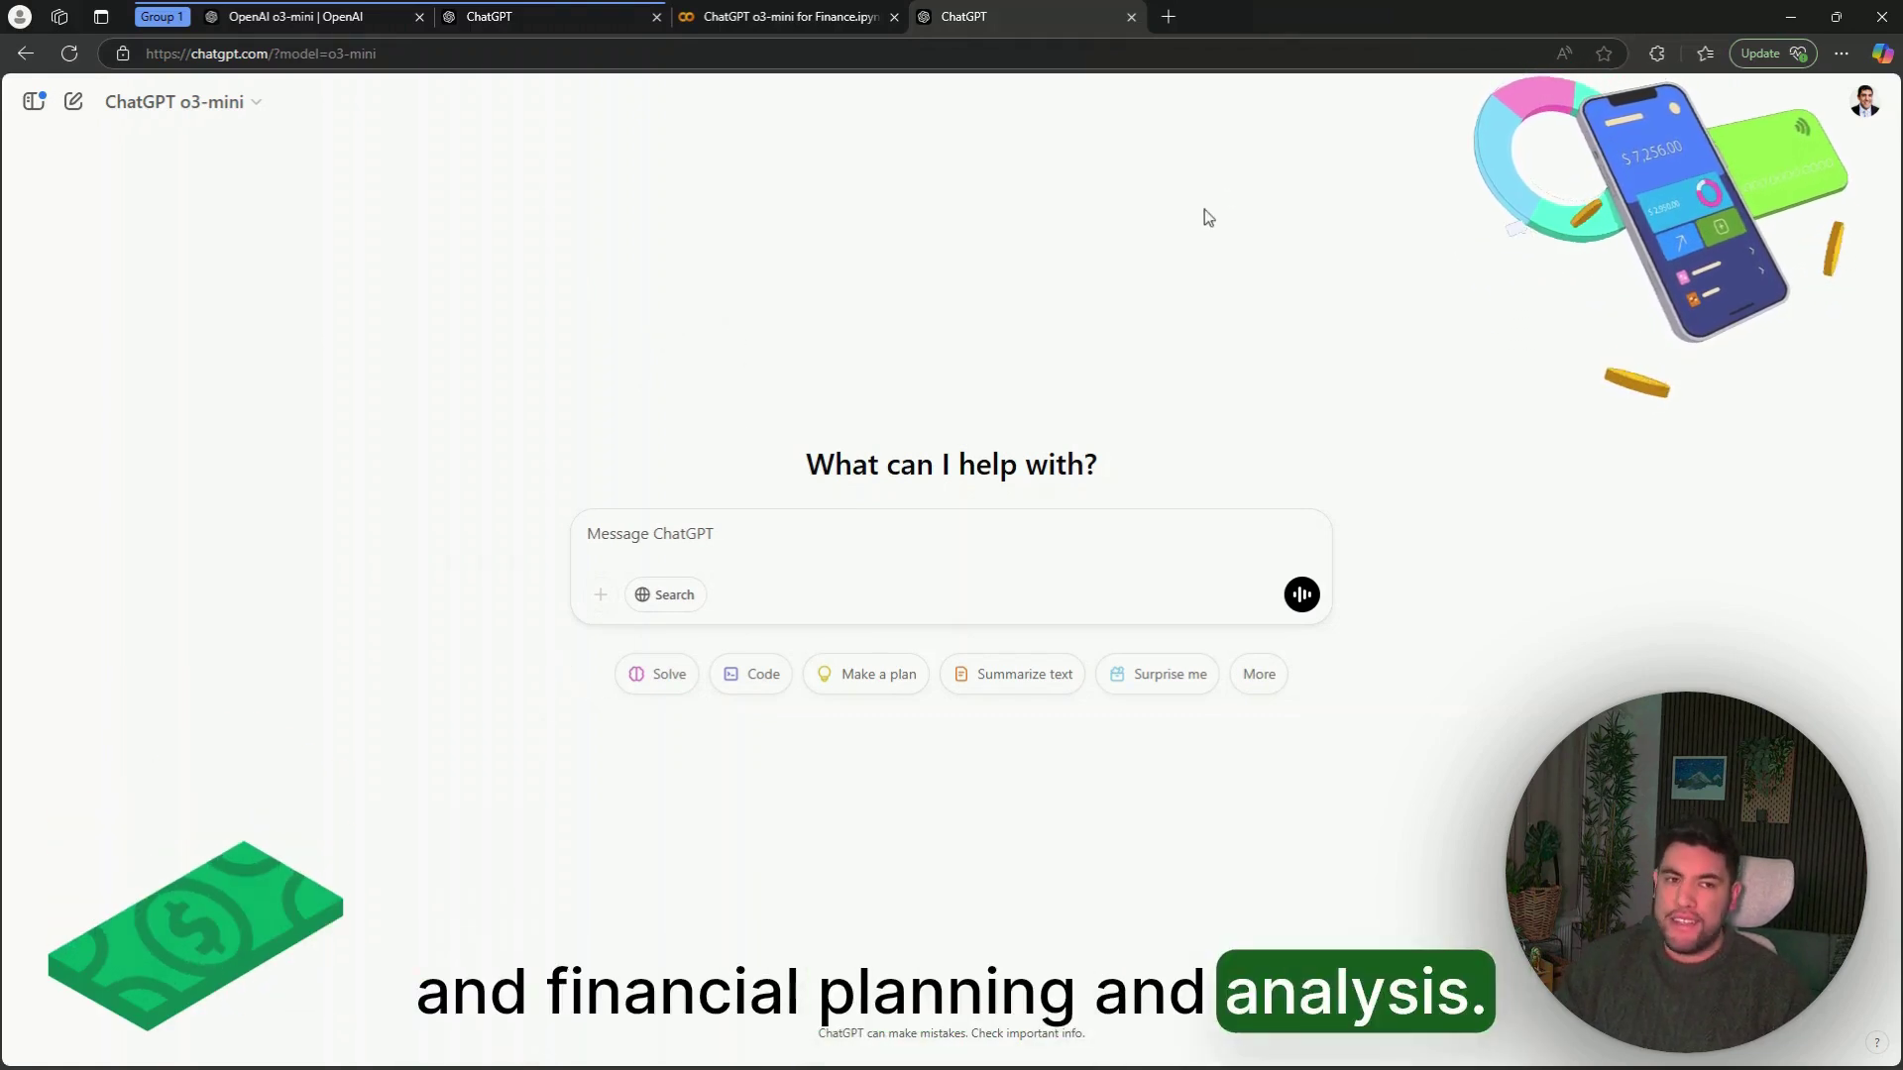
{"action": "left_click", "coordinate": [337, 24]}
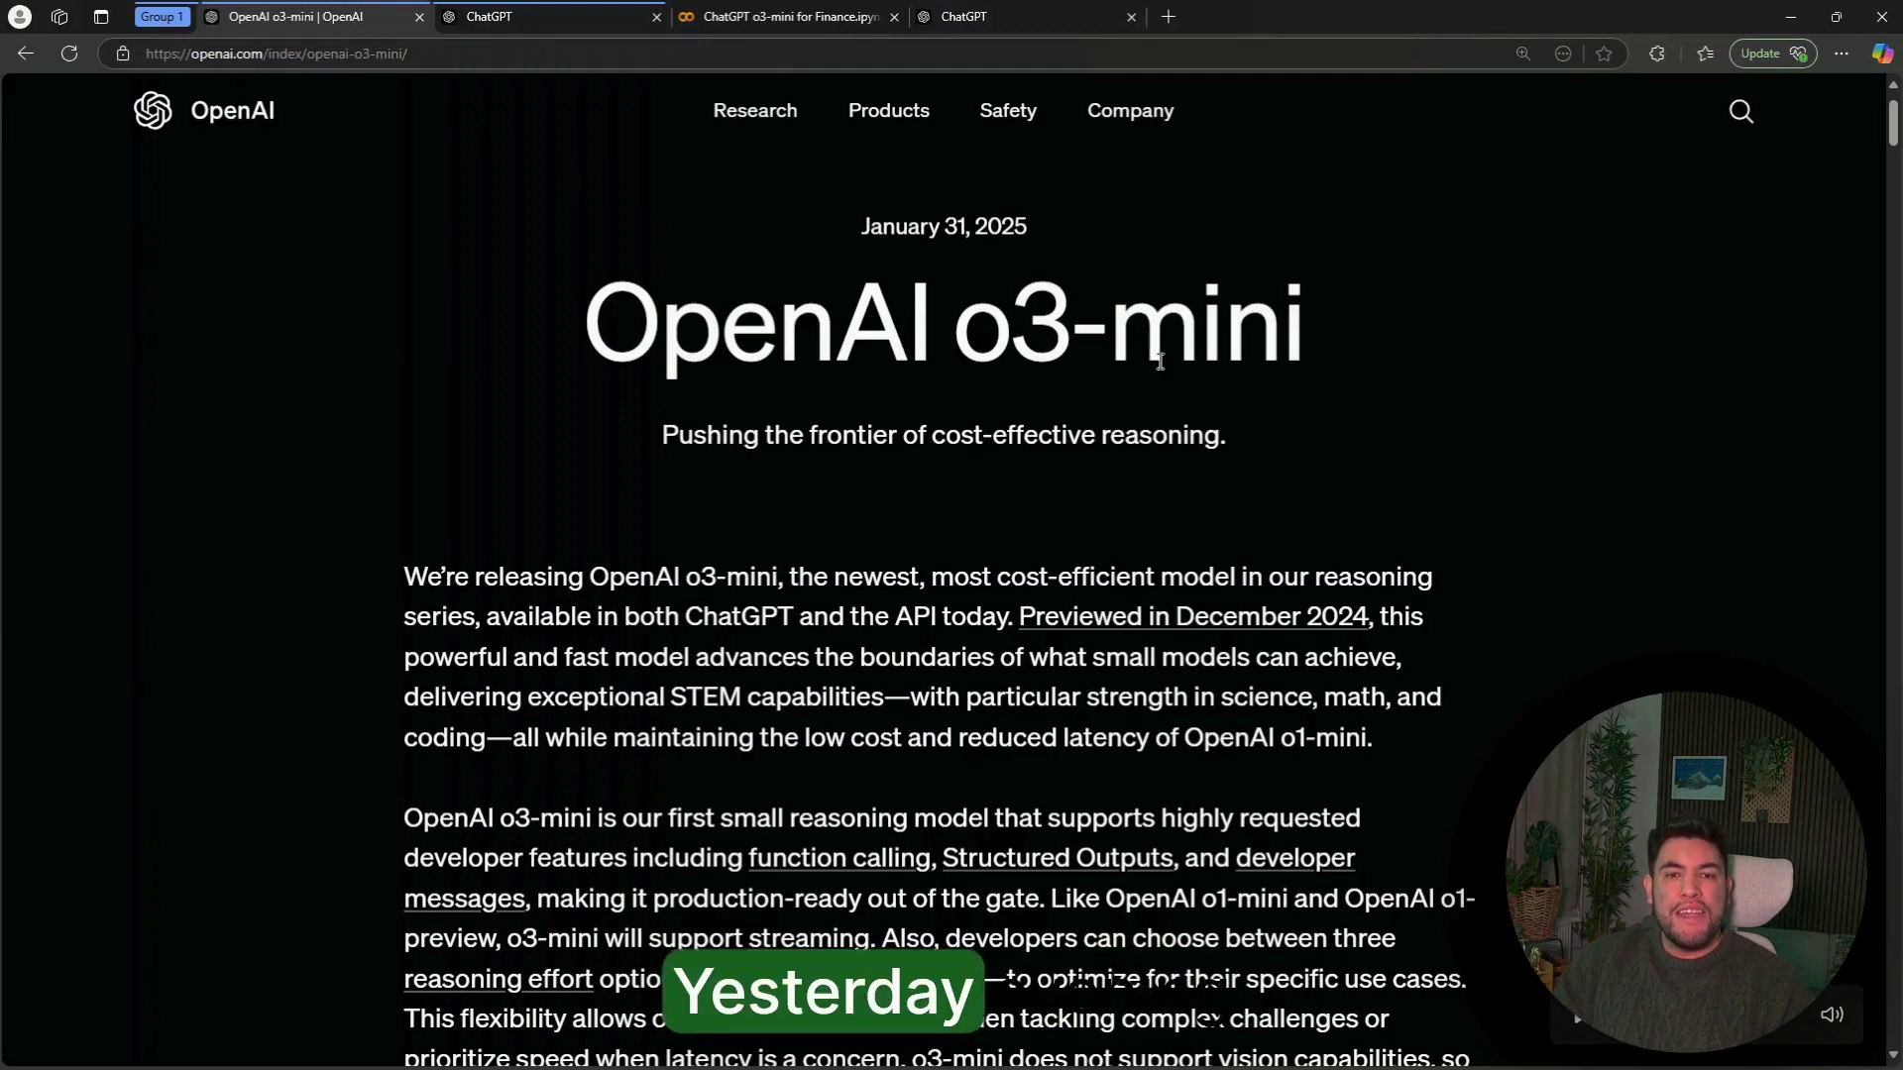
{"action": "scroll", "coordinate": [1169, 374], "scroll_direction": "down", "scroll_amount": 1}
{"action": "scroll", "coordinate": [1179, 401], "scroll_direction": "up", "scroll_amount": 2}
{"action": "scroll", "coordinate": [1179, 401], "scroll_direction": "down", "scroll_amount": 1}
{"action": "scroll", "coordinate": [1194, 372], "scroll_direction": "down", "scroll_amount": 3}
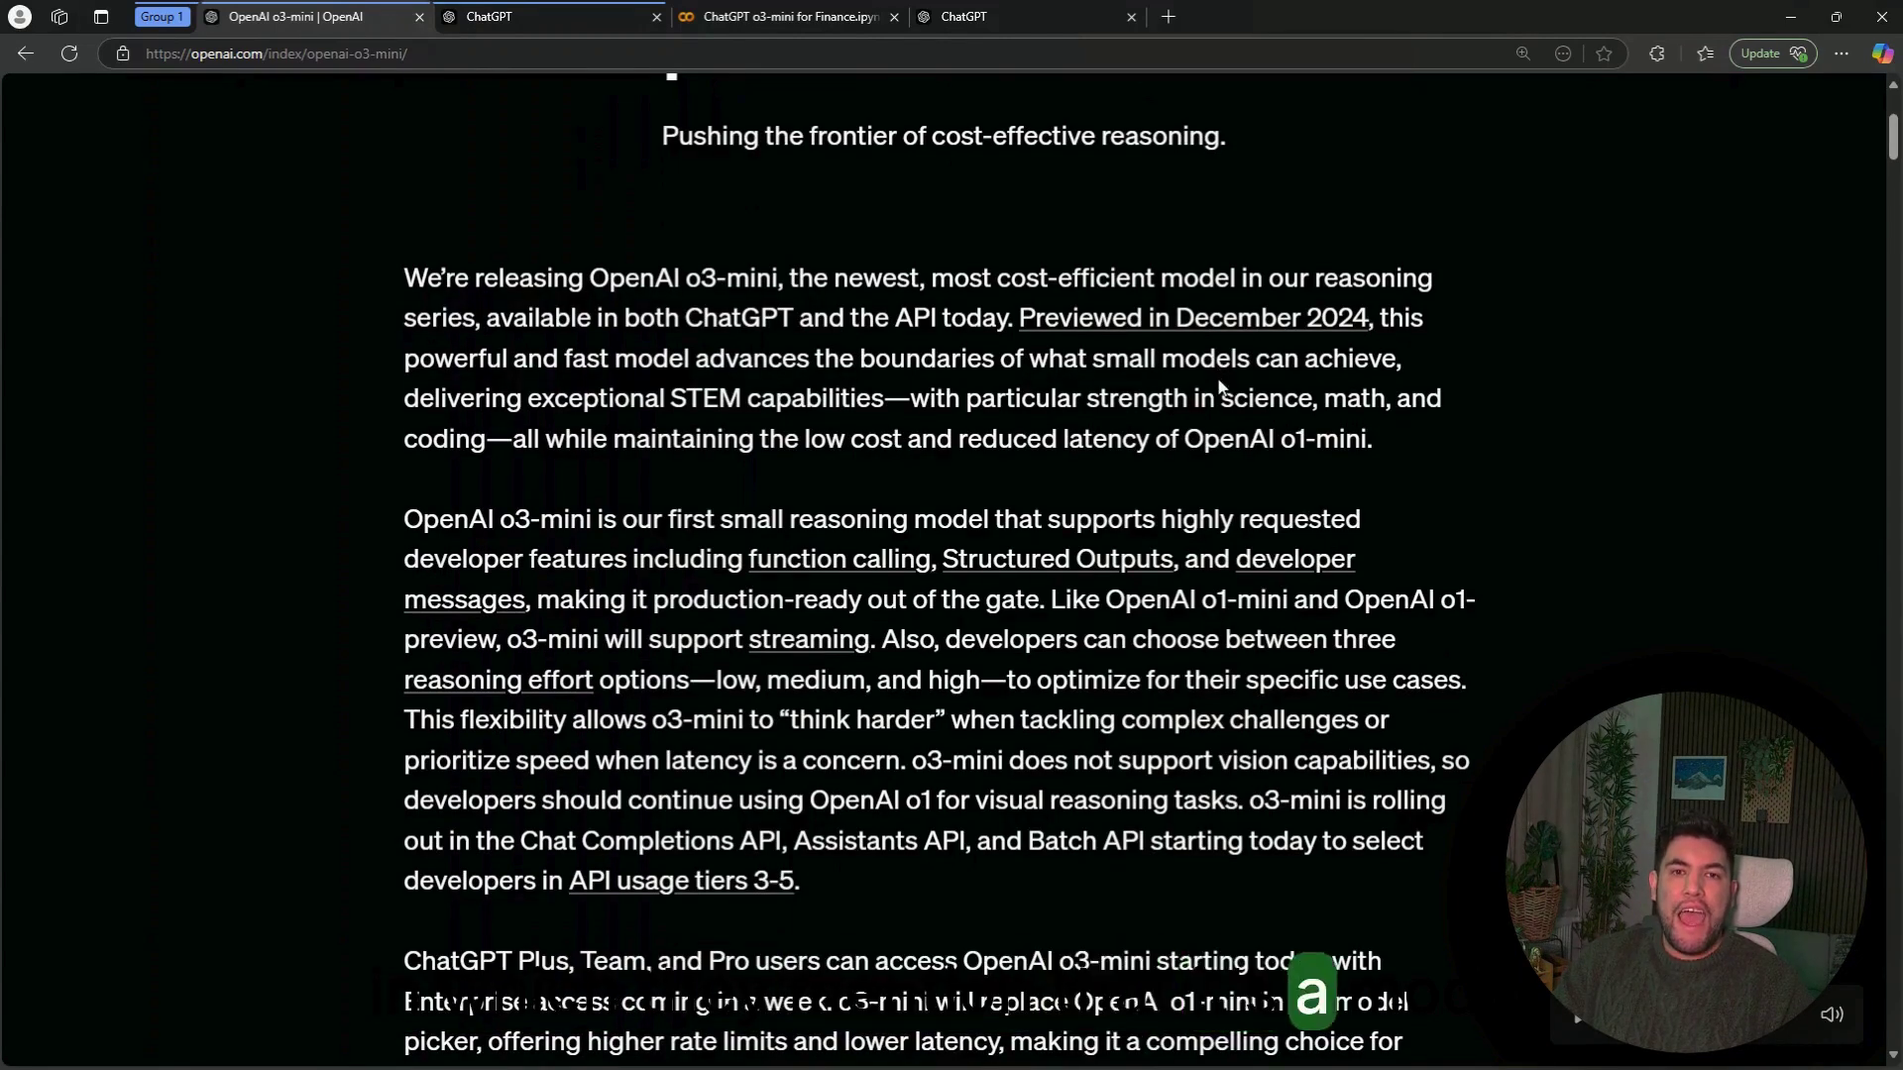
Scroll down to the paragraph beginning 'Starting today, free plan users…'.
{"action": "scroll", "coordinate": [1219, 386], "scroll_direction": "down", "scroll_amount": 1}
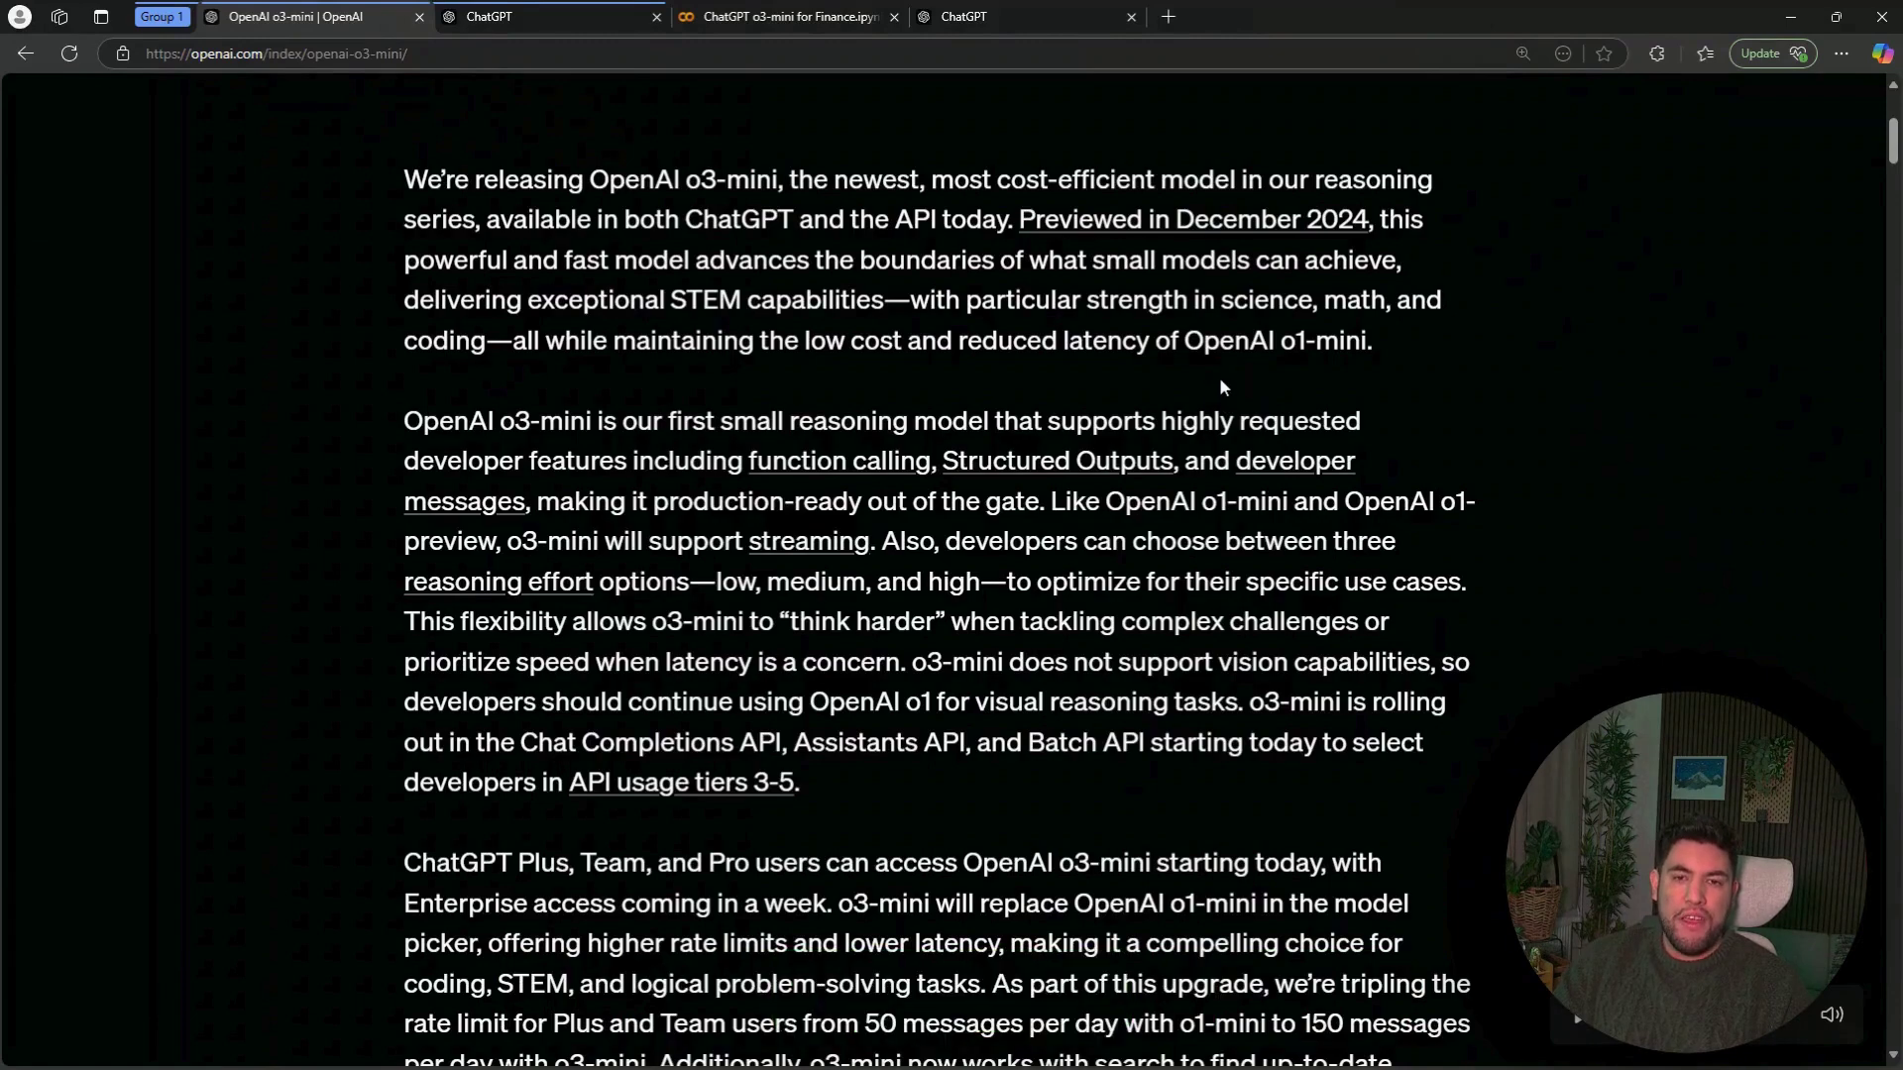
{"action": "scroll", "coordinate": [1221, 382], "scroll_direction": "down", "scroll_amount": 1}
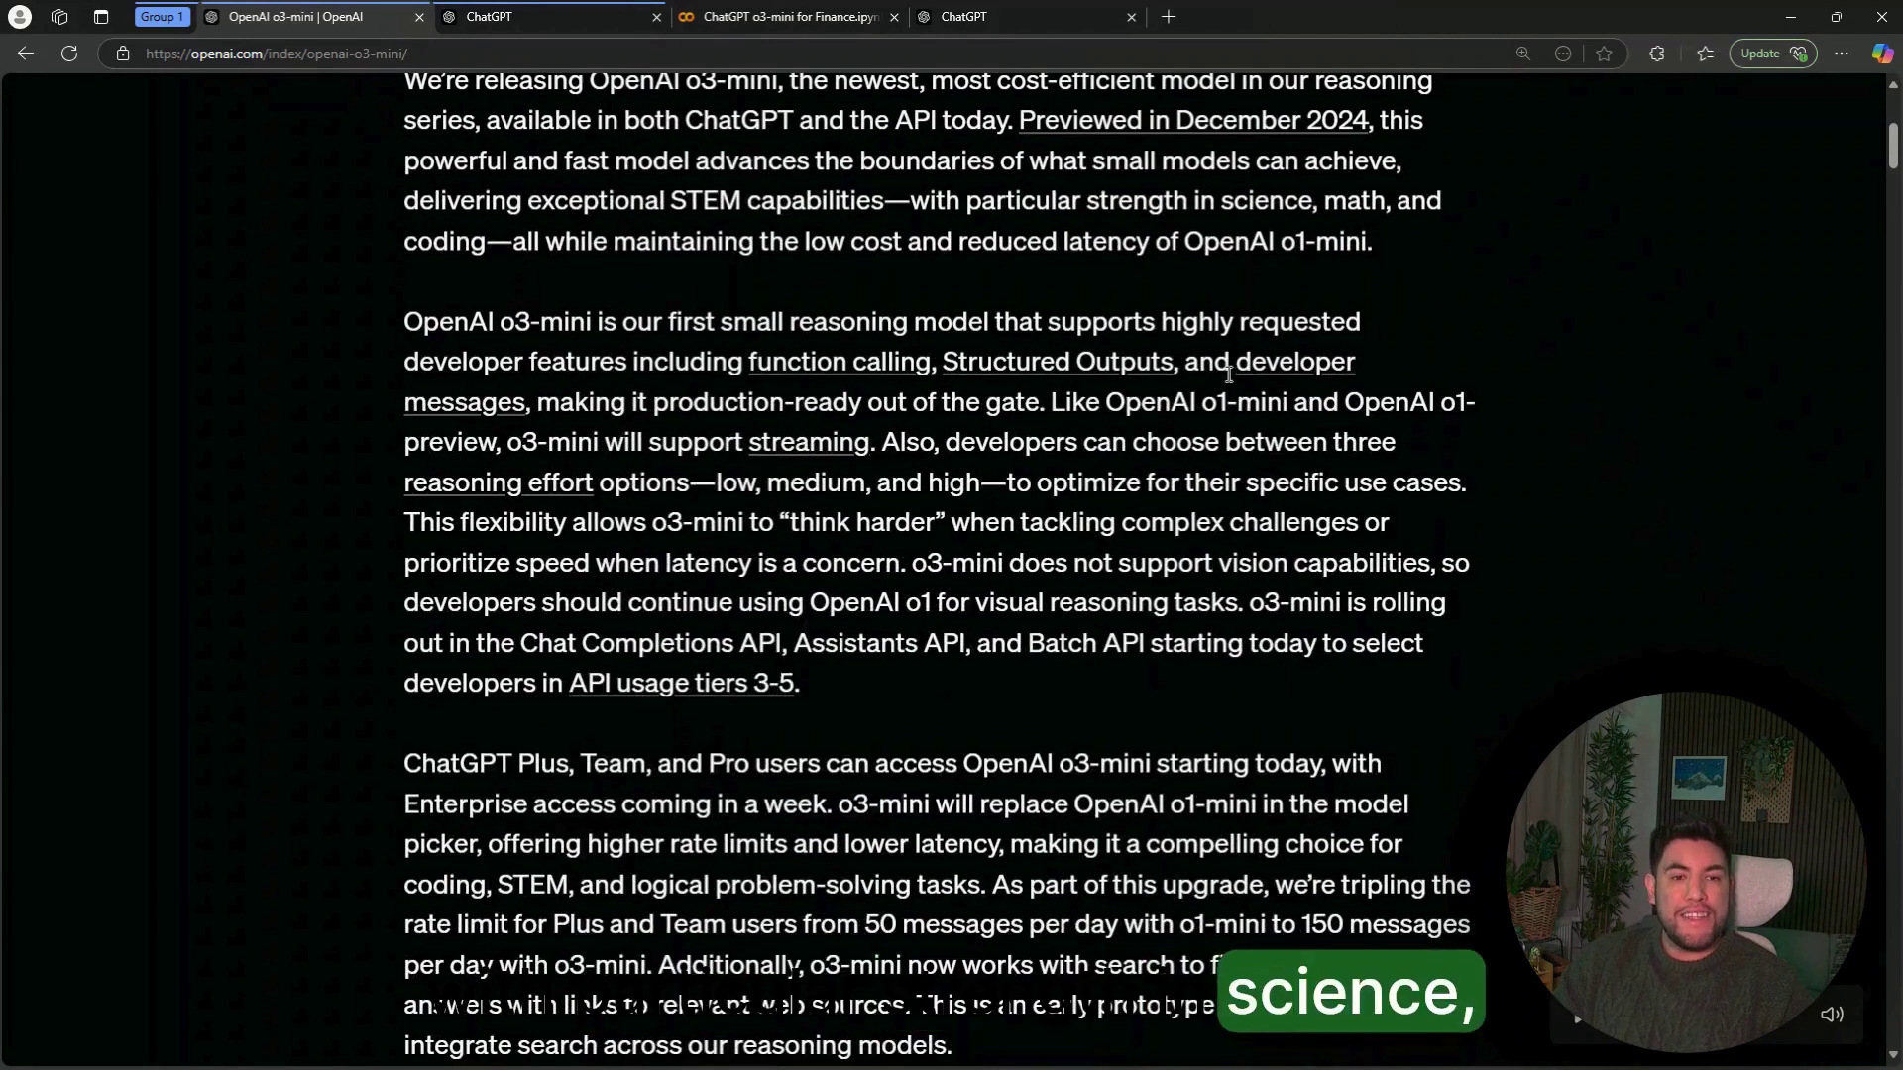
{"action": "scroll", "coordinate": [1229, 375], "scroll_direction": "down", "scroll_amount": 6}
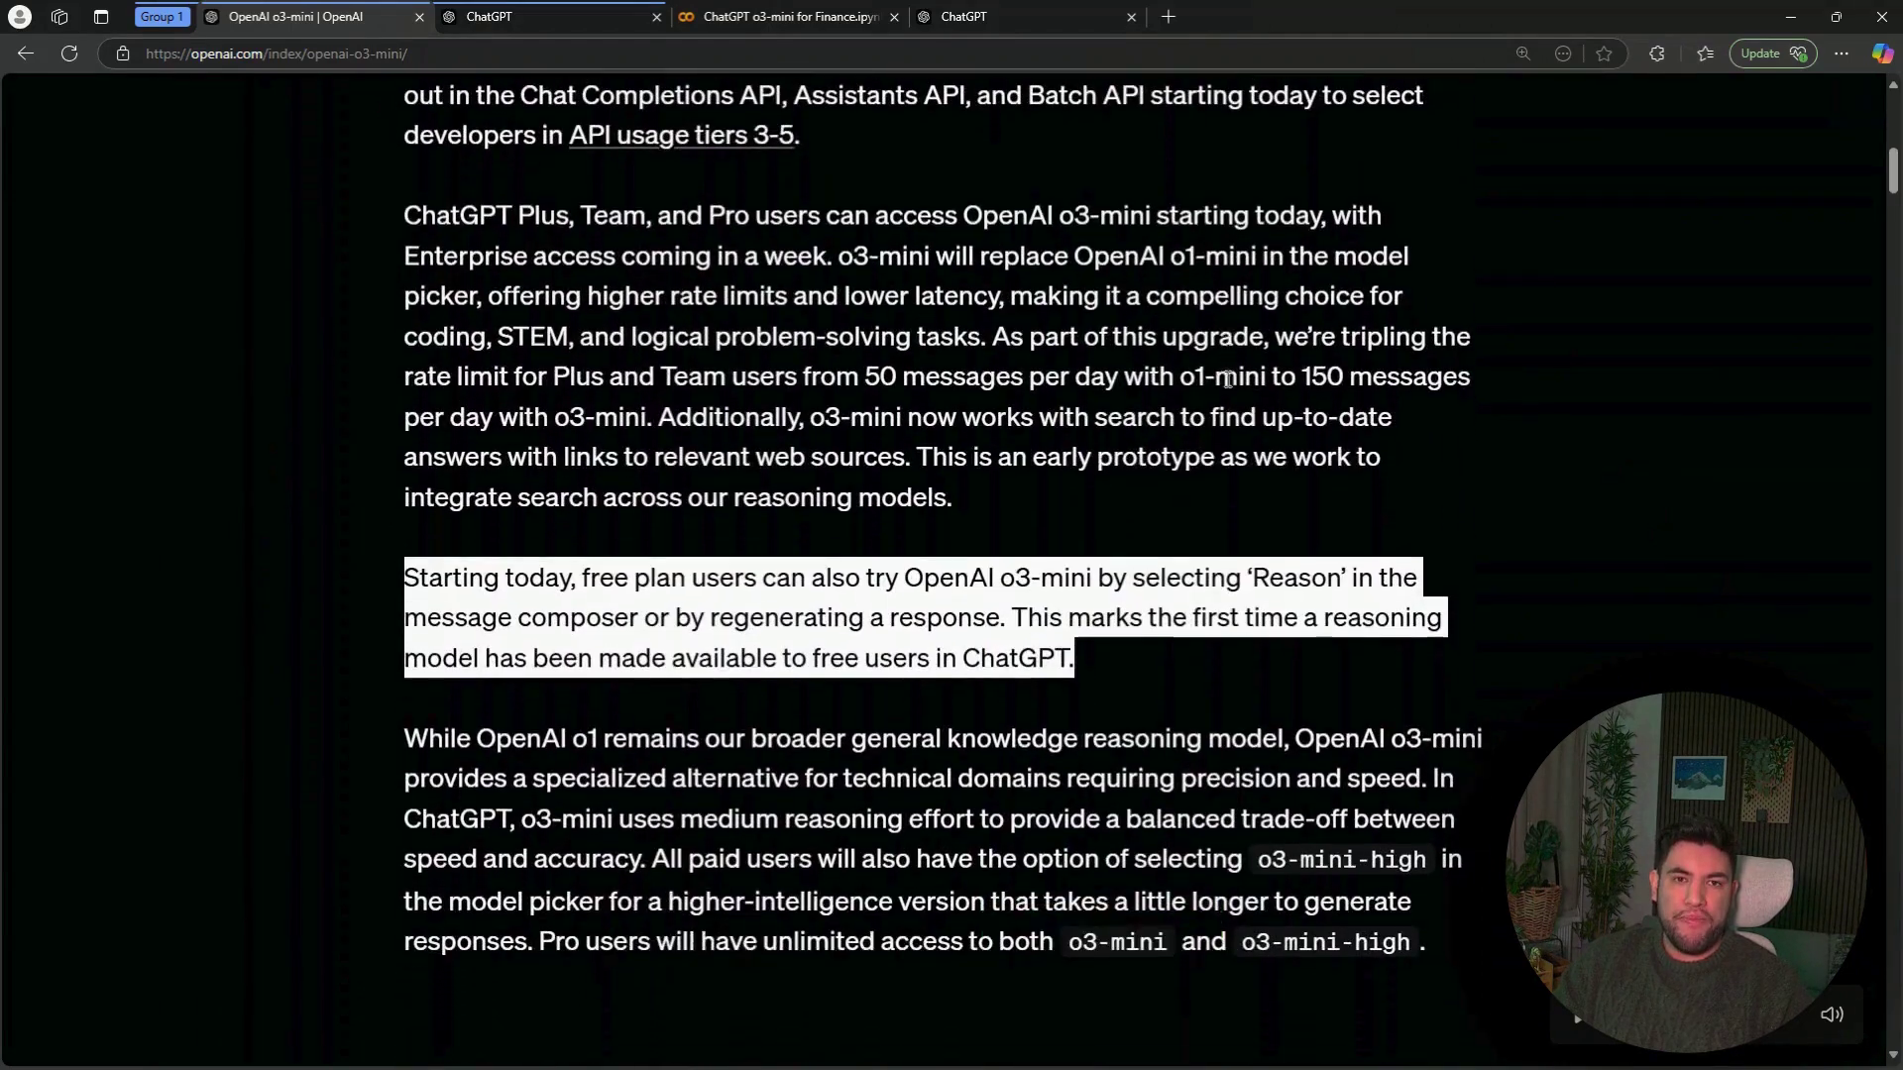
{"action": "scroll", "coordinate": [1227, 378], "scroll_direction": "down", "scroll_amount": 1}
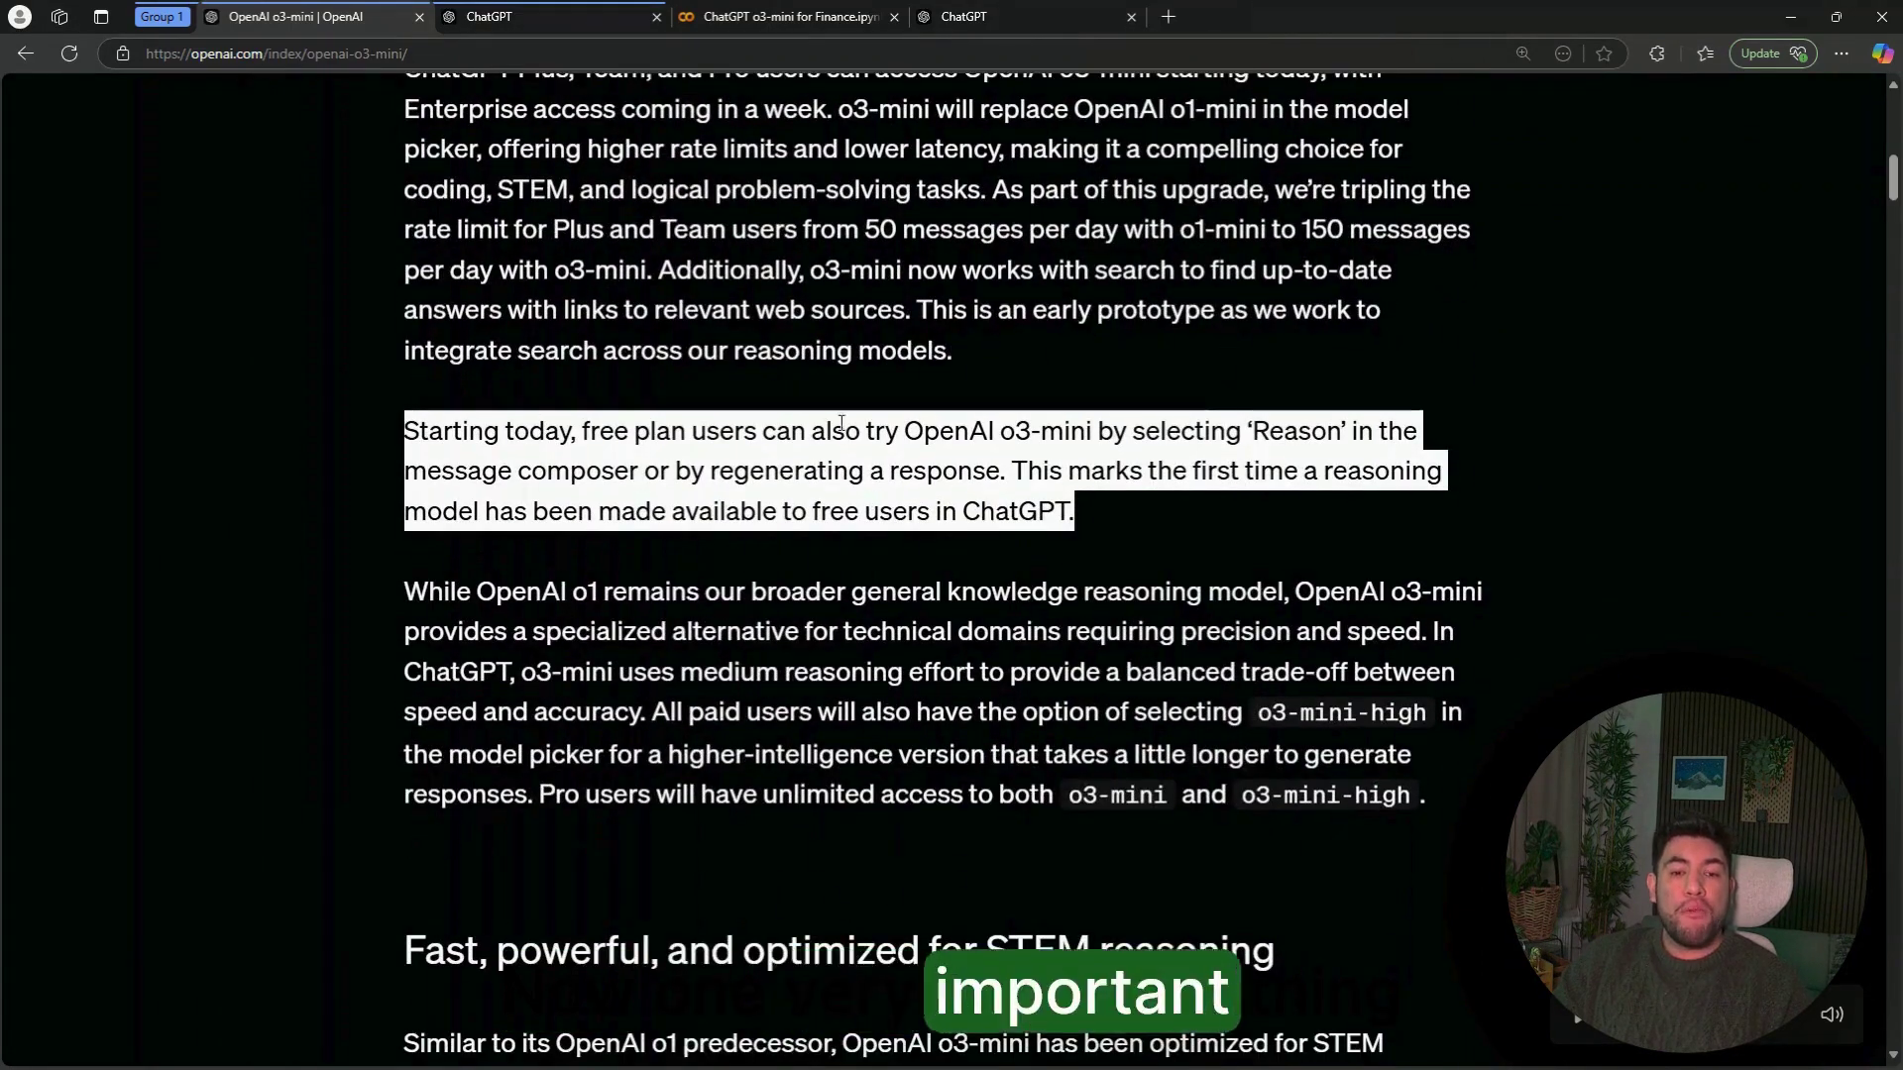
{"action": "scroll", "coordinate": [981, 471], "scroll_direction": "down", "scroll_amount": 1}
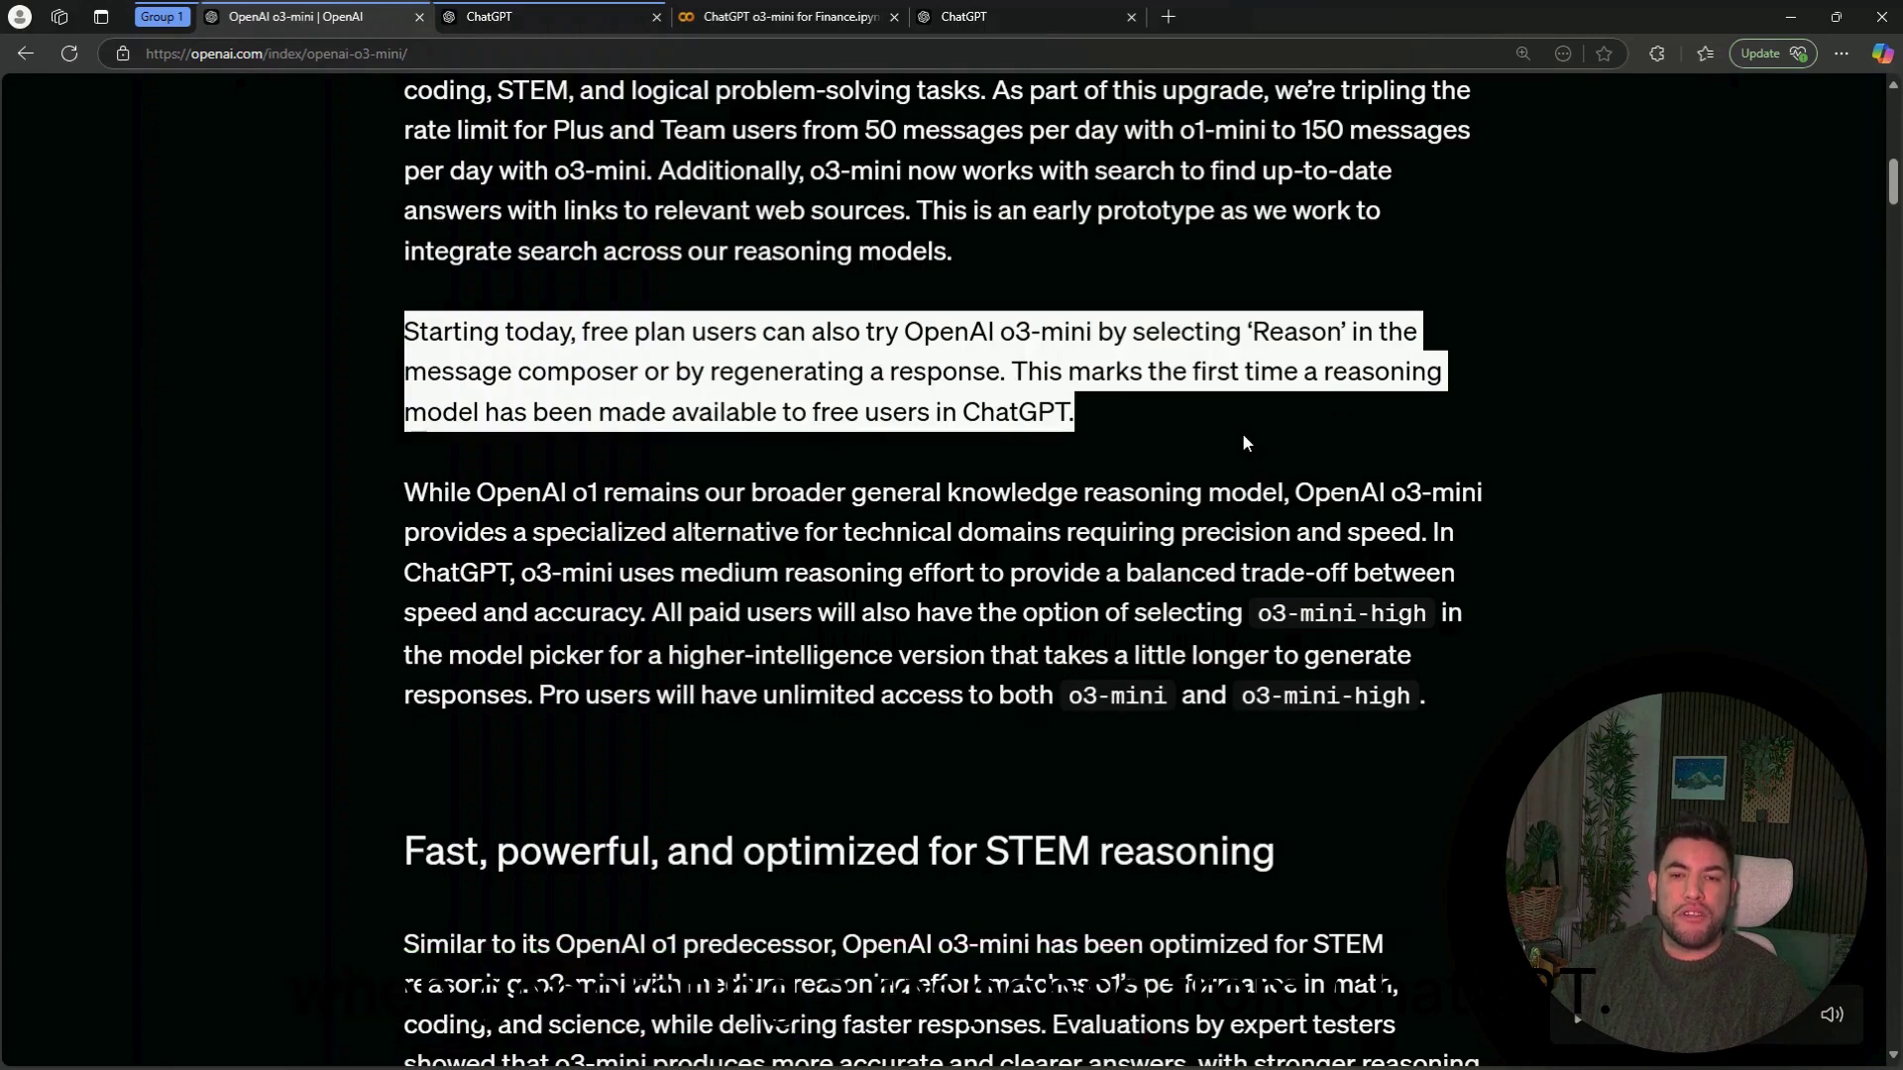
{"action": "scroll", "coordinate": [1243, 434], "scroll_direction": "down", "scroll_amount": 1}
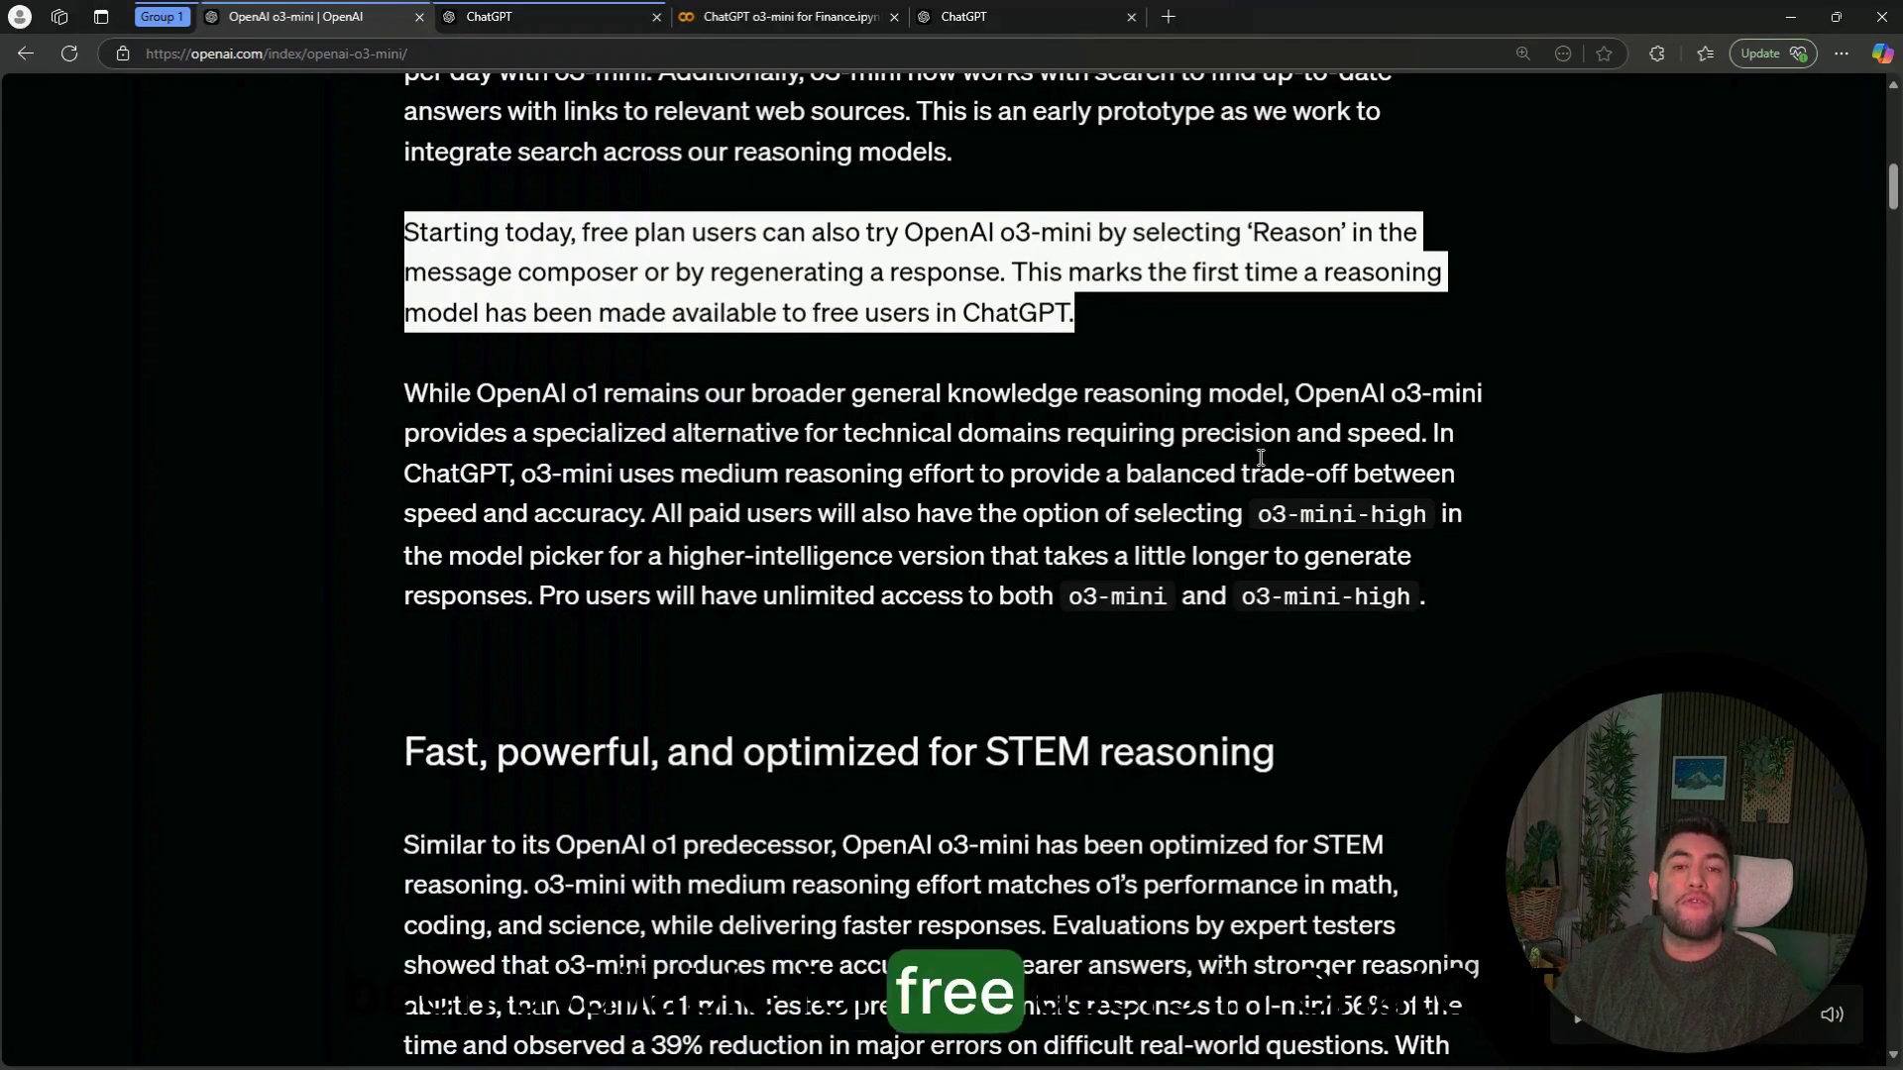
{"action": "scroll", "coordinate": [1260, 459], "scroll_direction": "up", "scroll_amount": 5}
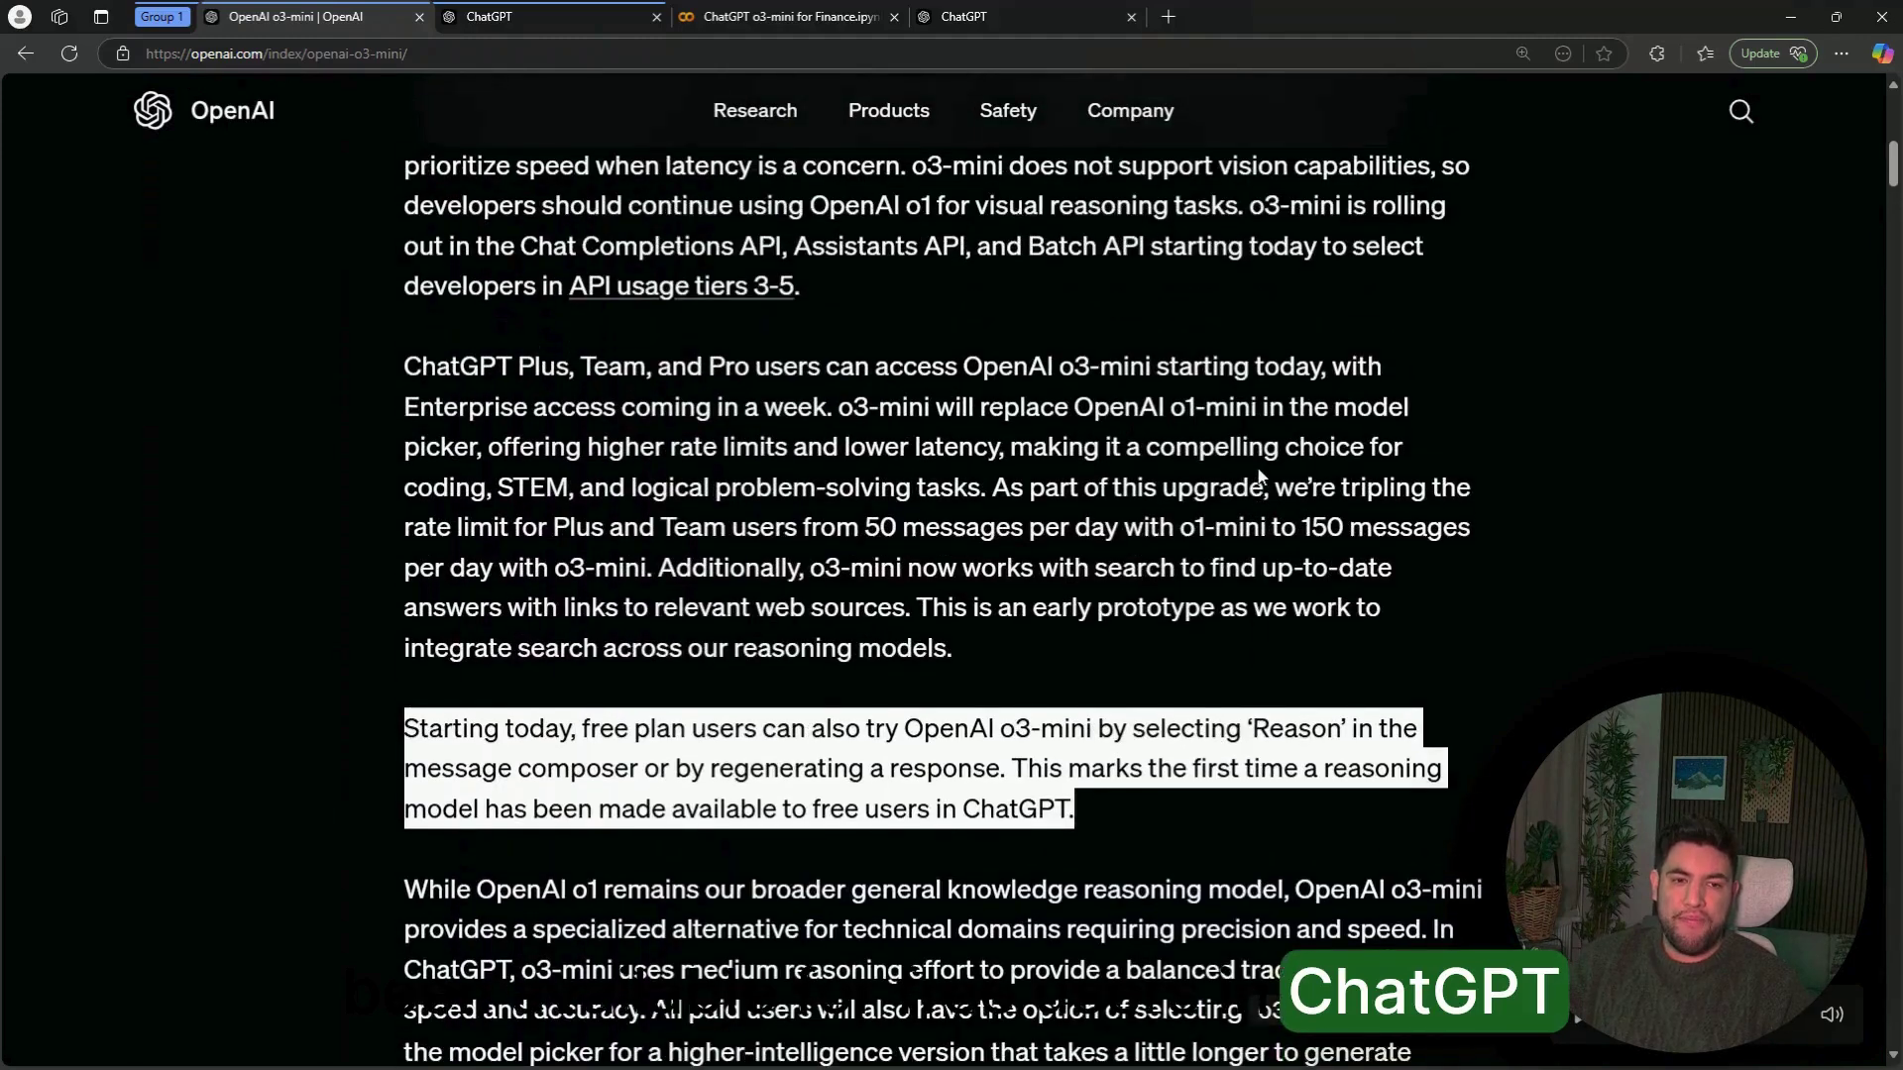
{"action": "scroll", "coordinate": [1260, 472], "scroll_direction": "up", "scroll_amount": 1}
{"action": "scroll", "coordinate": [1260, 474], "scroll_direction": "down", "scroll_amount": 1}
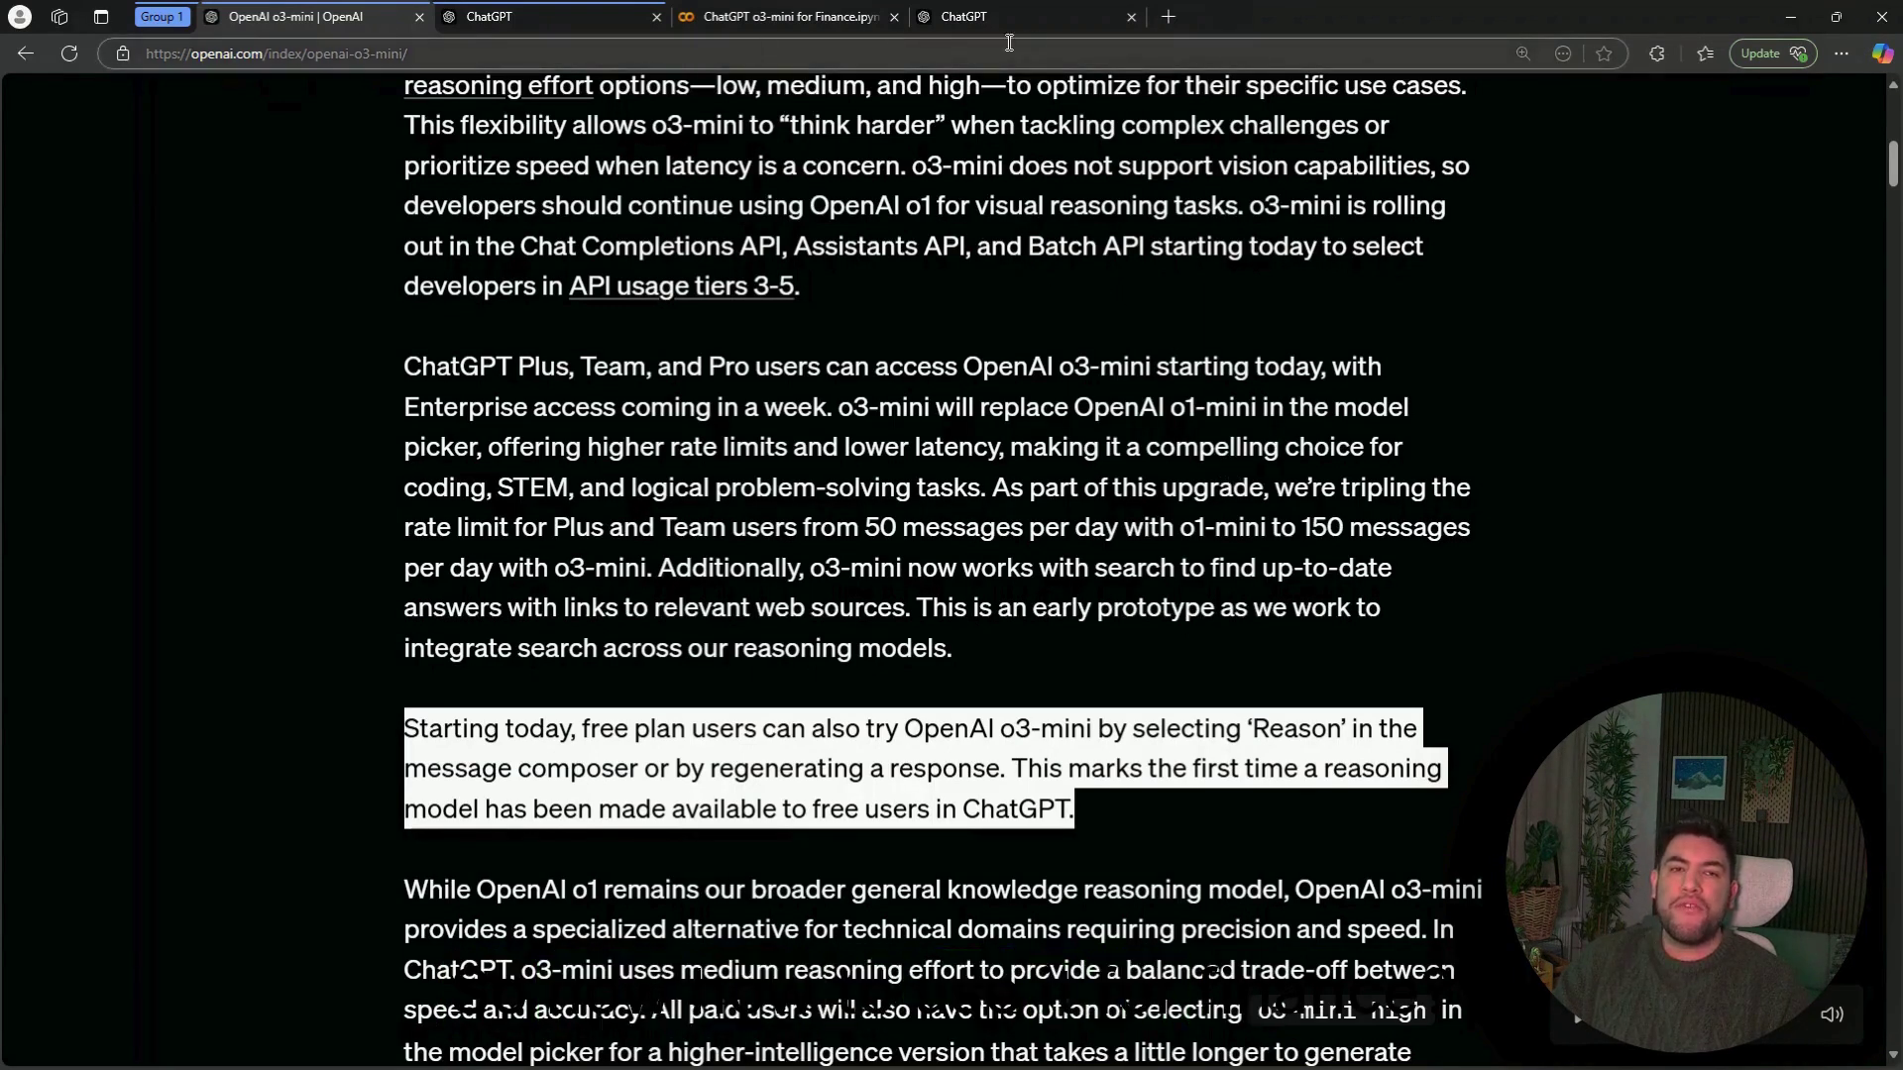
Return to the ChatGPT forecast-prompt chat and check the model list, leaving o3-mini selected.
{"action": "left_click", "coordinate": [541, 29]}
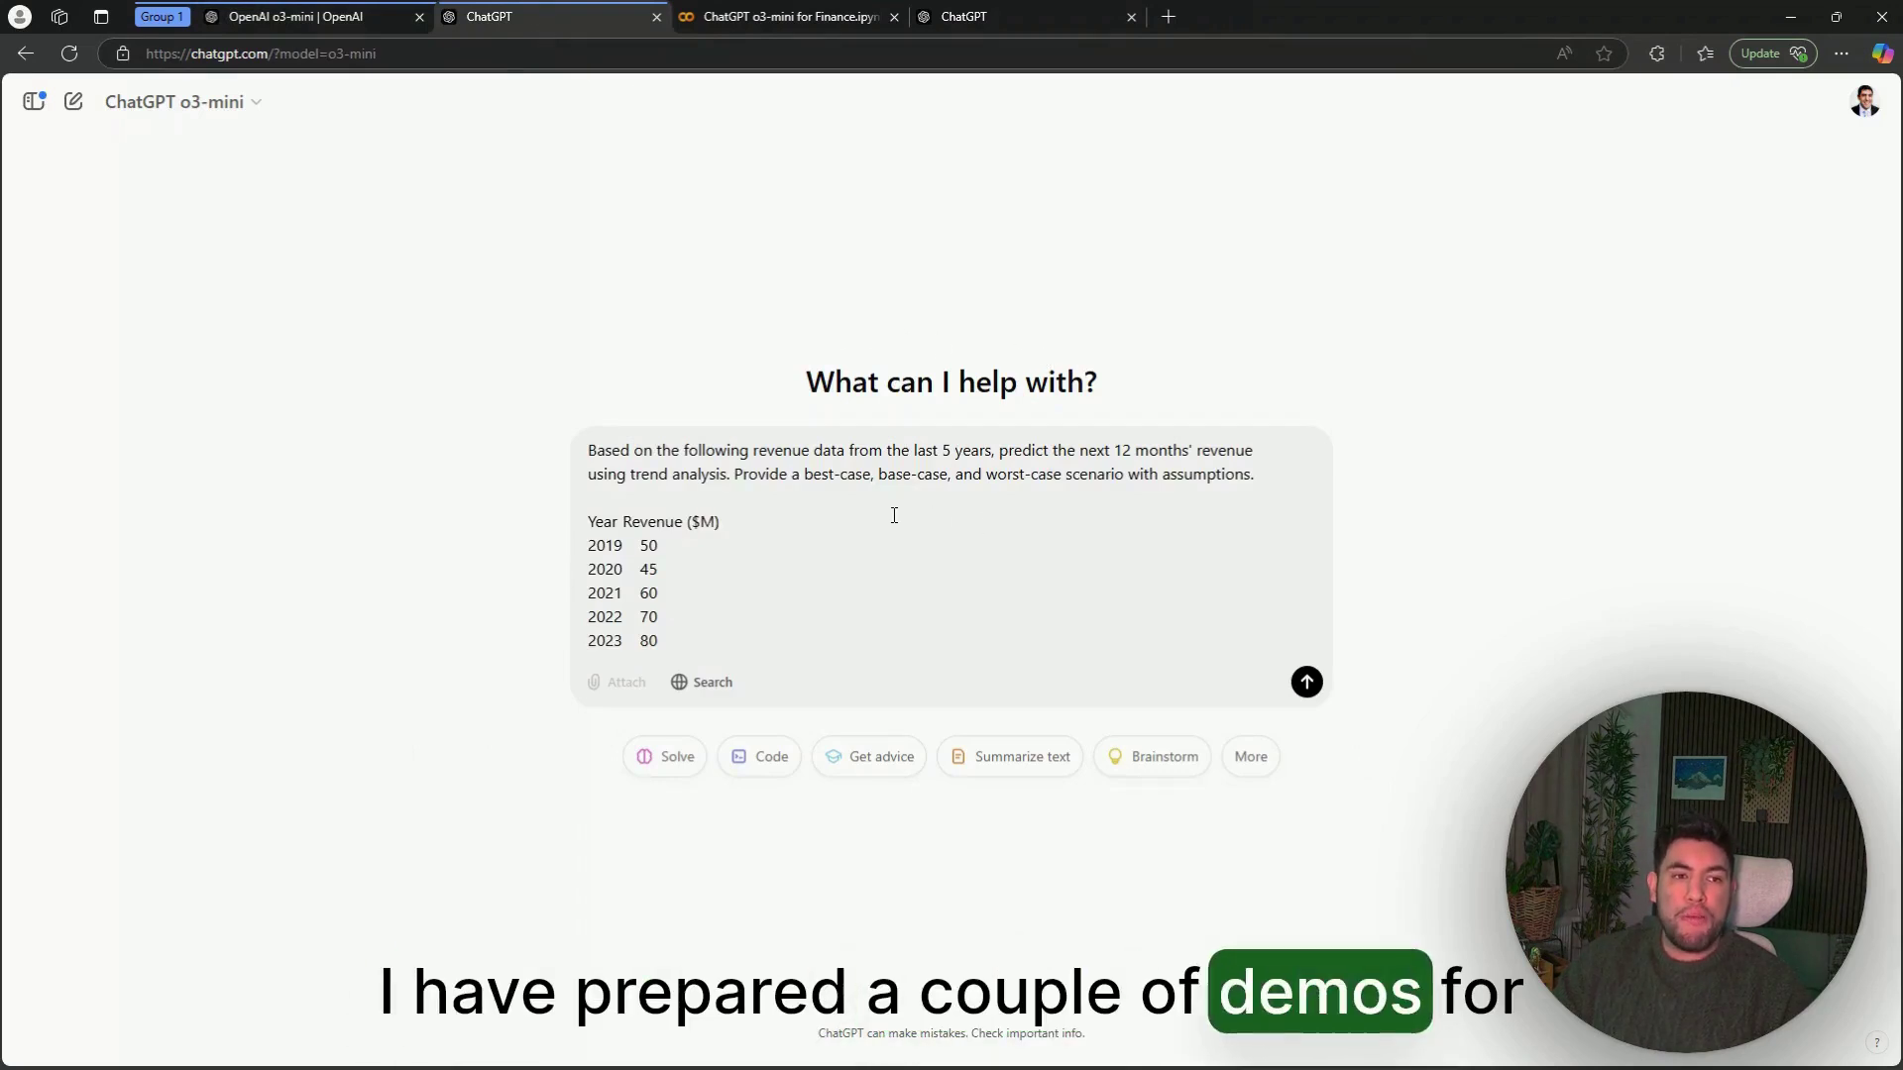
{"action": "left_click", "coordinate": [256, 112]}
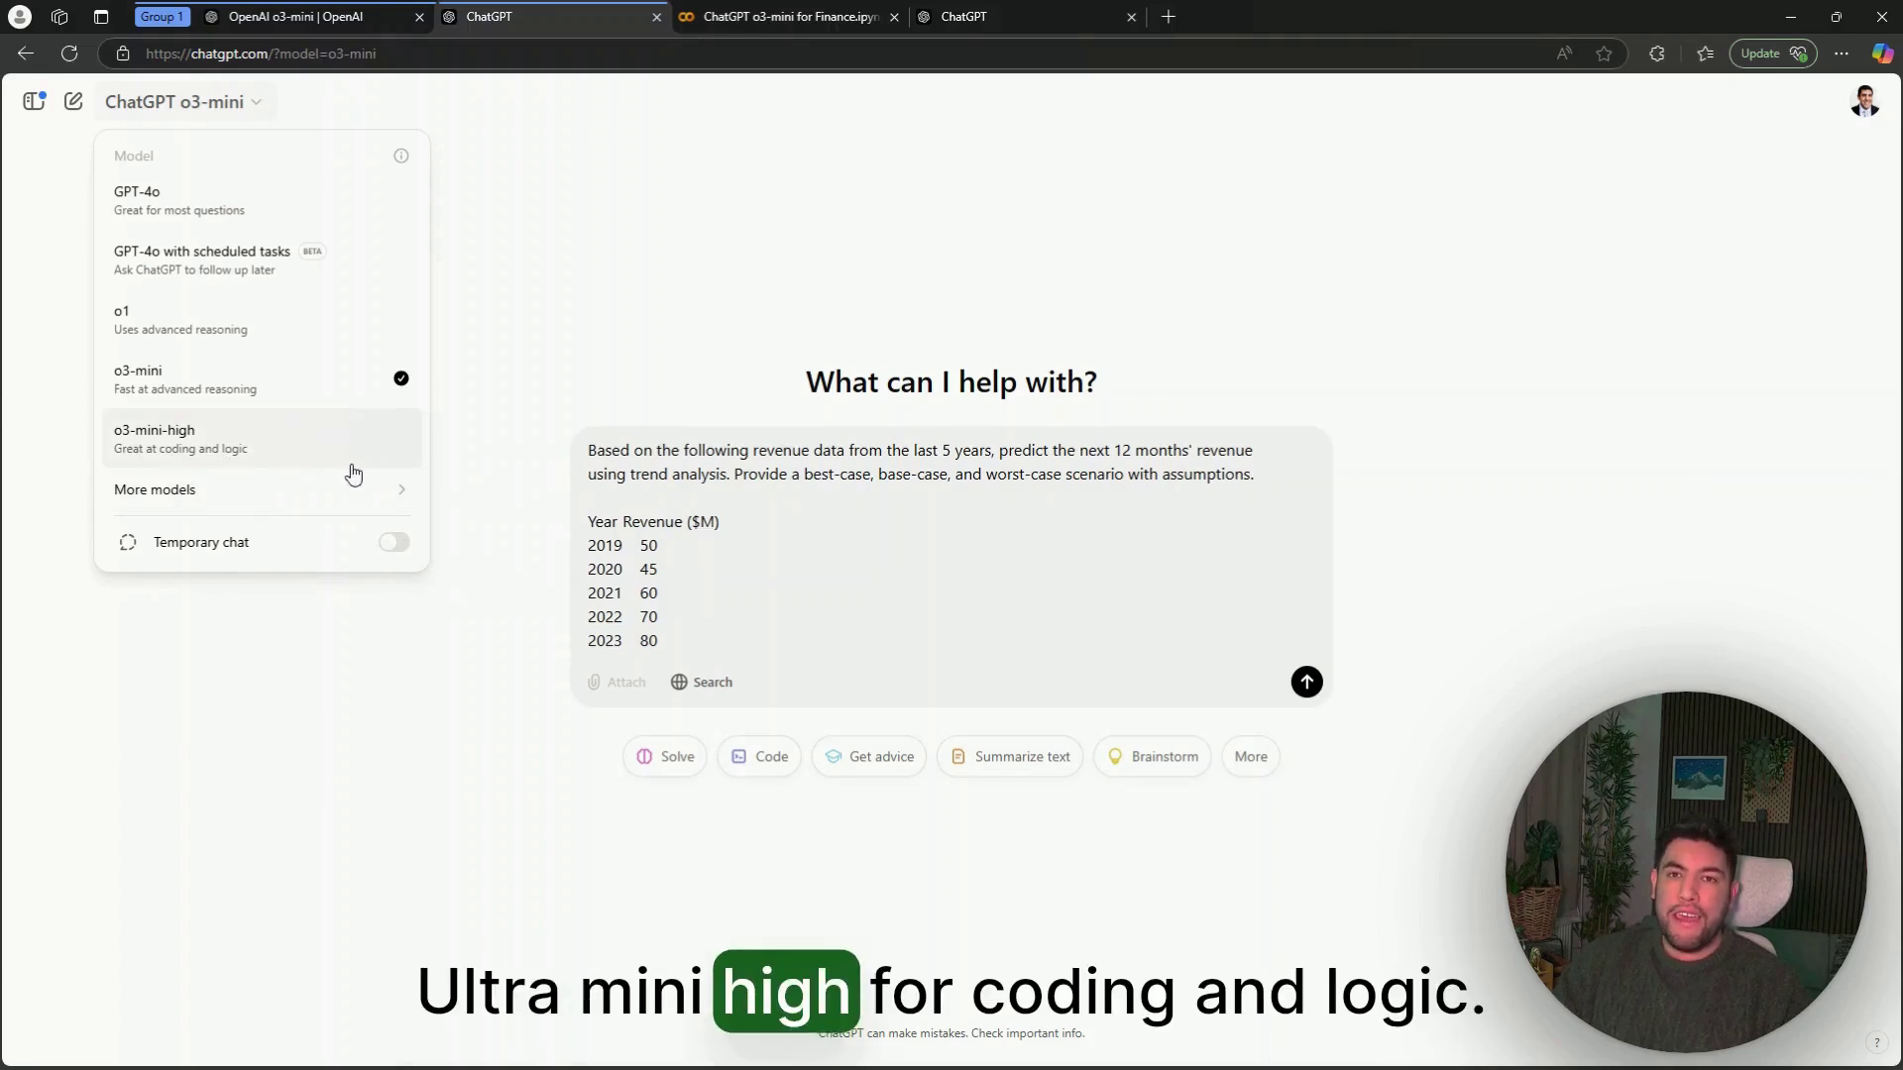
{"action": "mouse_move", "coordinate": [421, 476]}
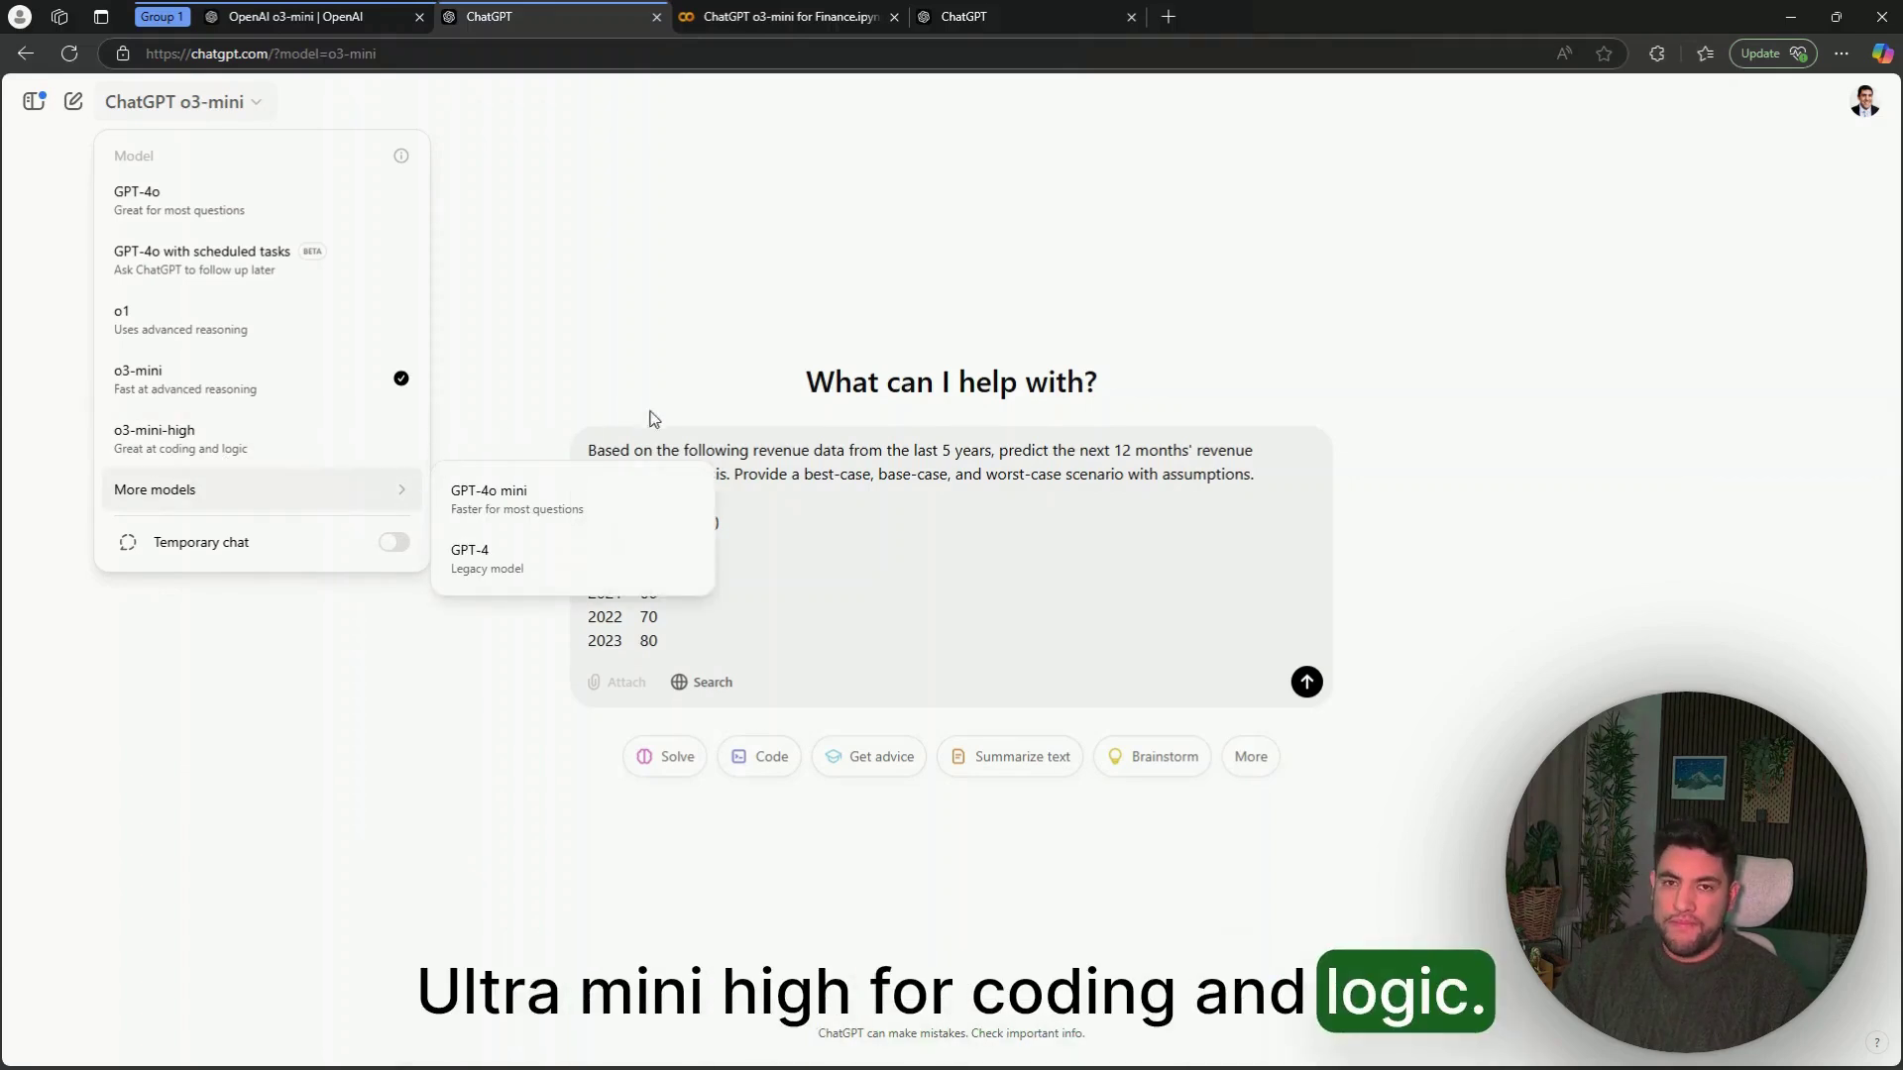
{"action": "left_click", "coordinate": [1080, 473]}
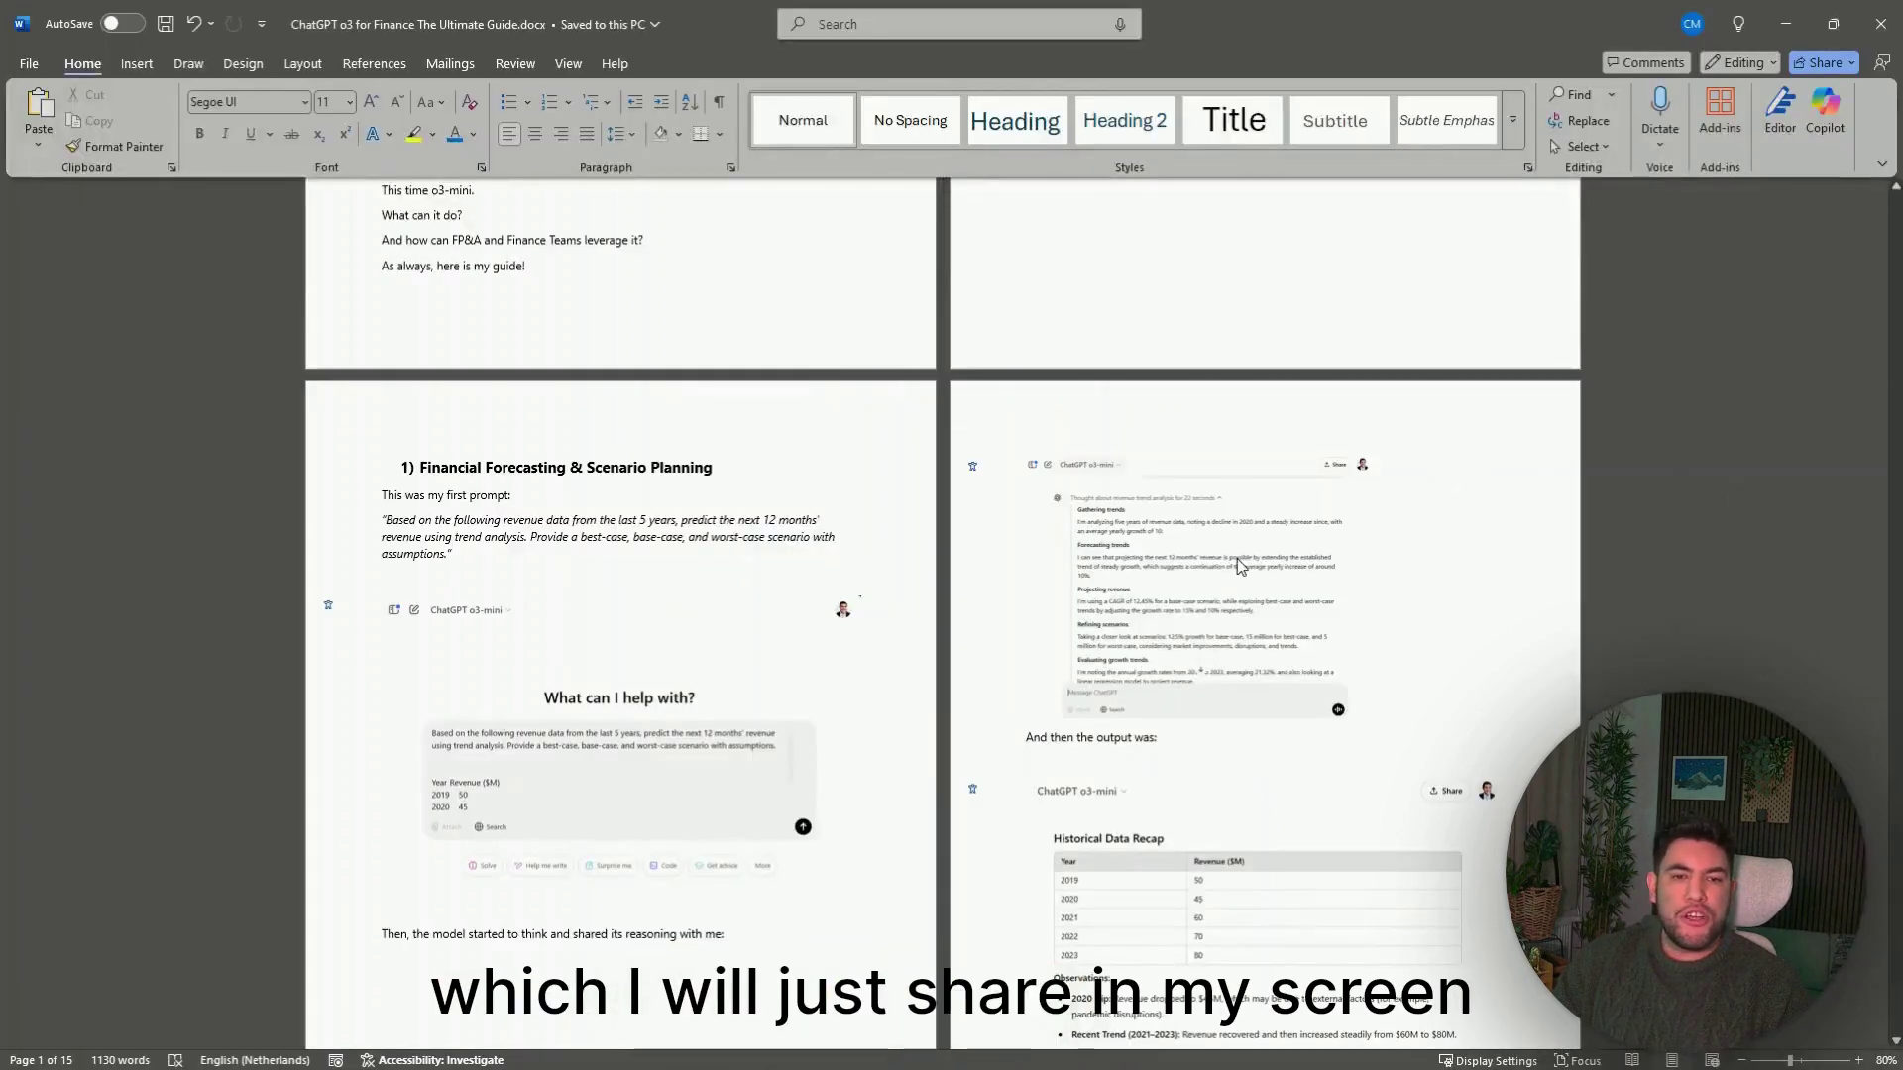
Scroll the 'ChatGPT o3 for Finance' guide to its best-practices page, then minimize Word.
{"action": "scroll", "coordinate": [1244, 525], "scroll_direction": "up", "scroll_amount": 7}
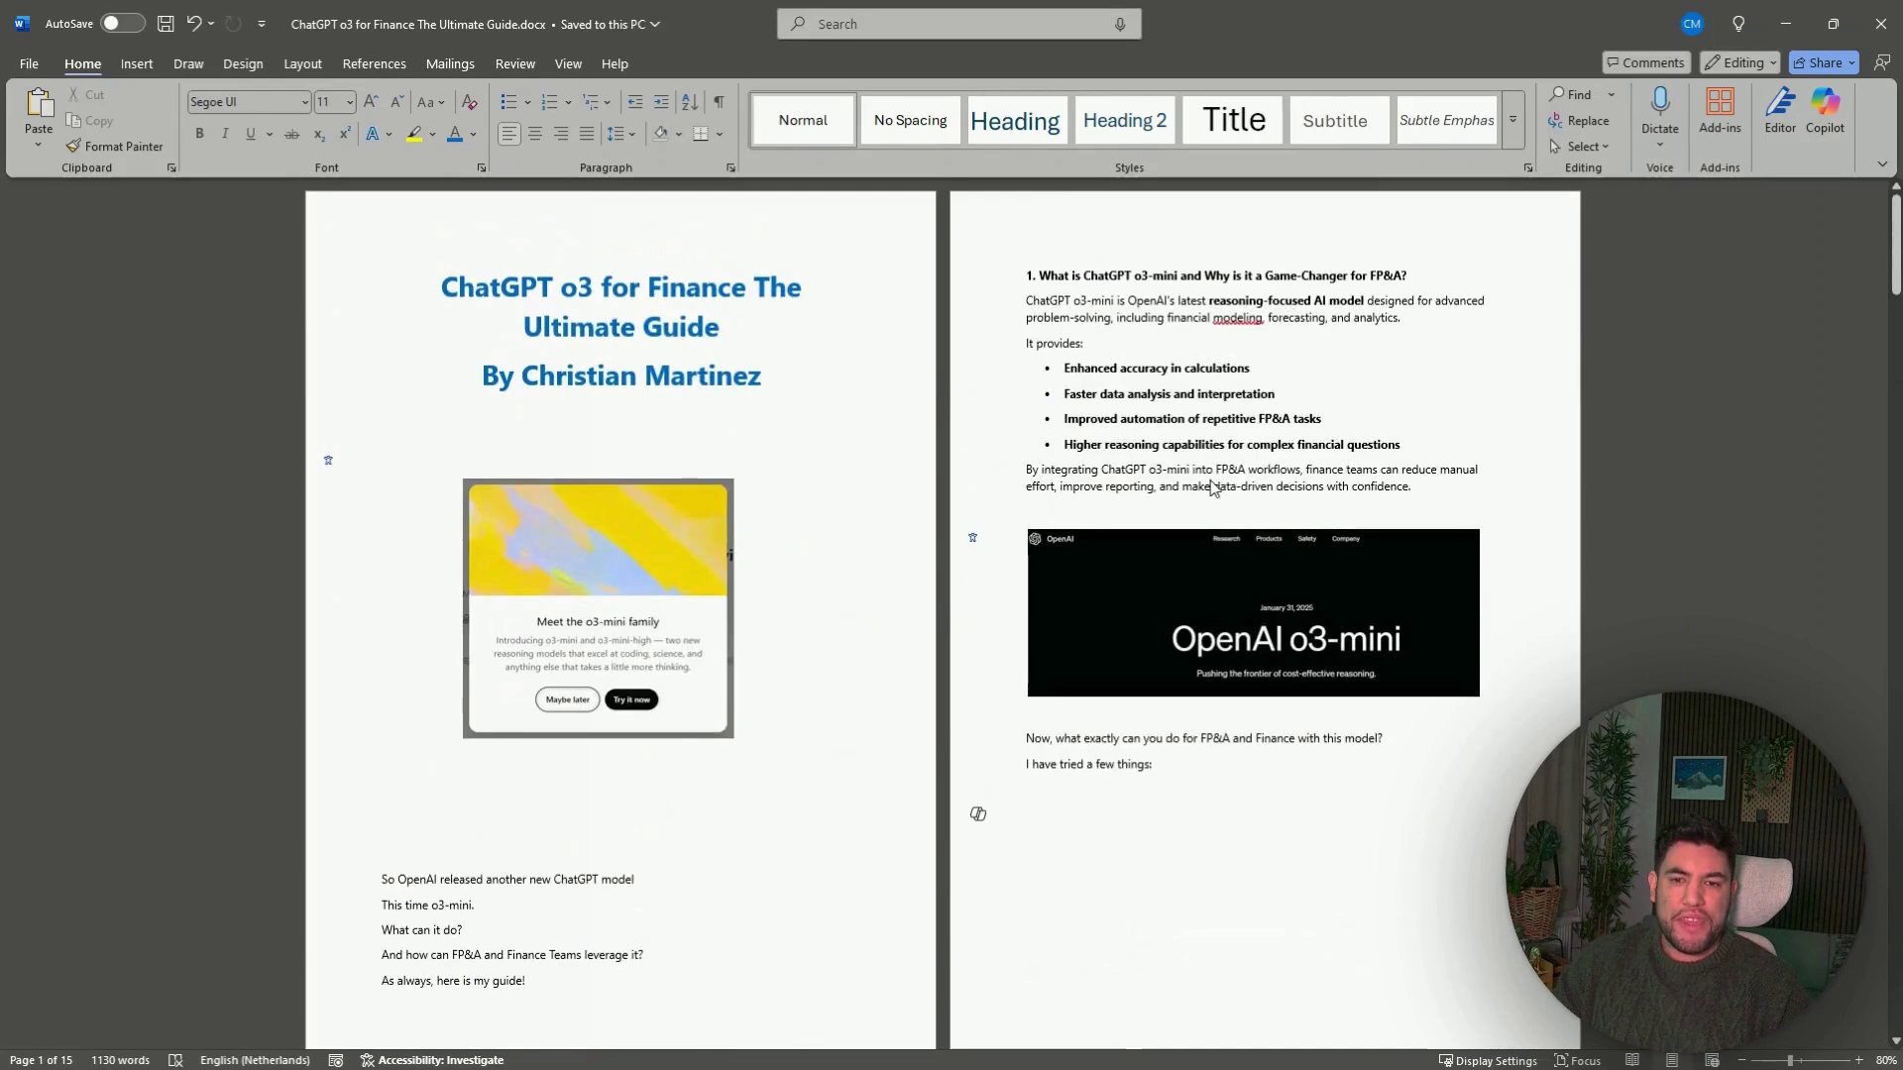
{"action": "scroll", "coordinate": [1214, 488], "scroll_direction": "down", "scroll_amount": 5}
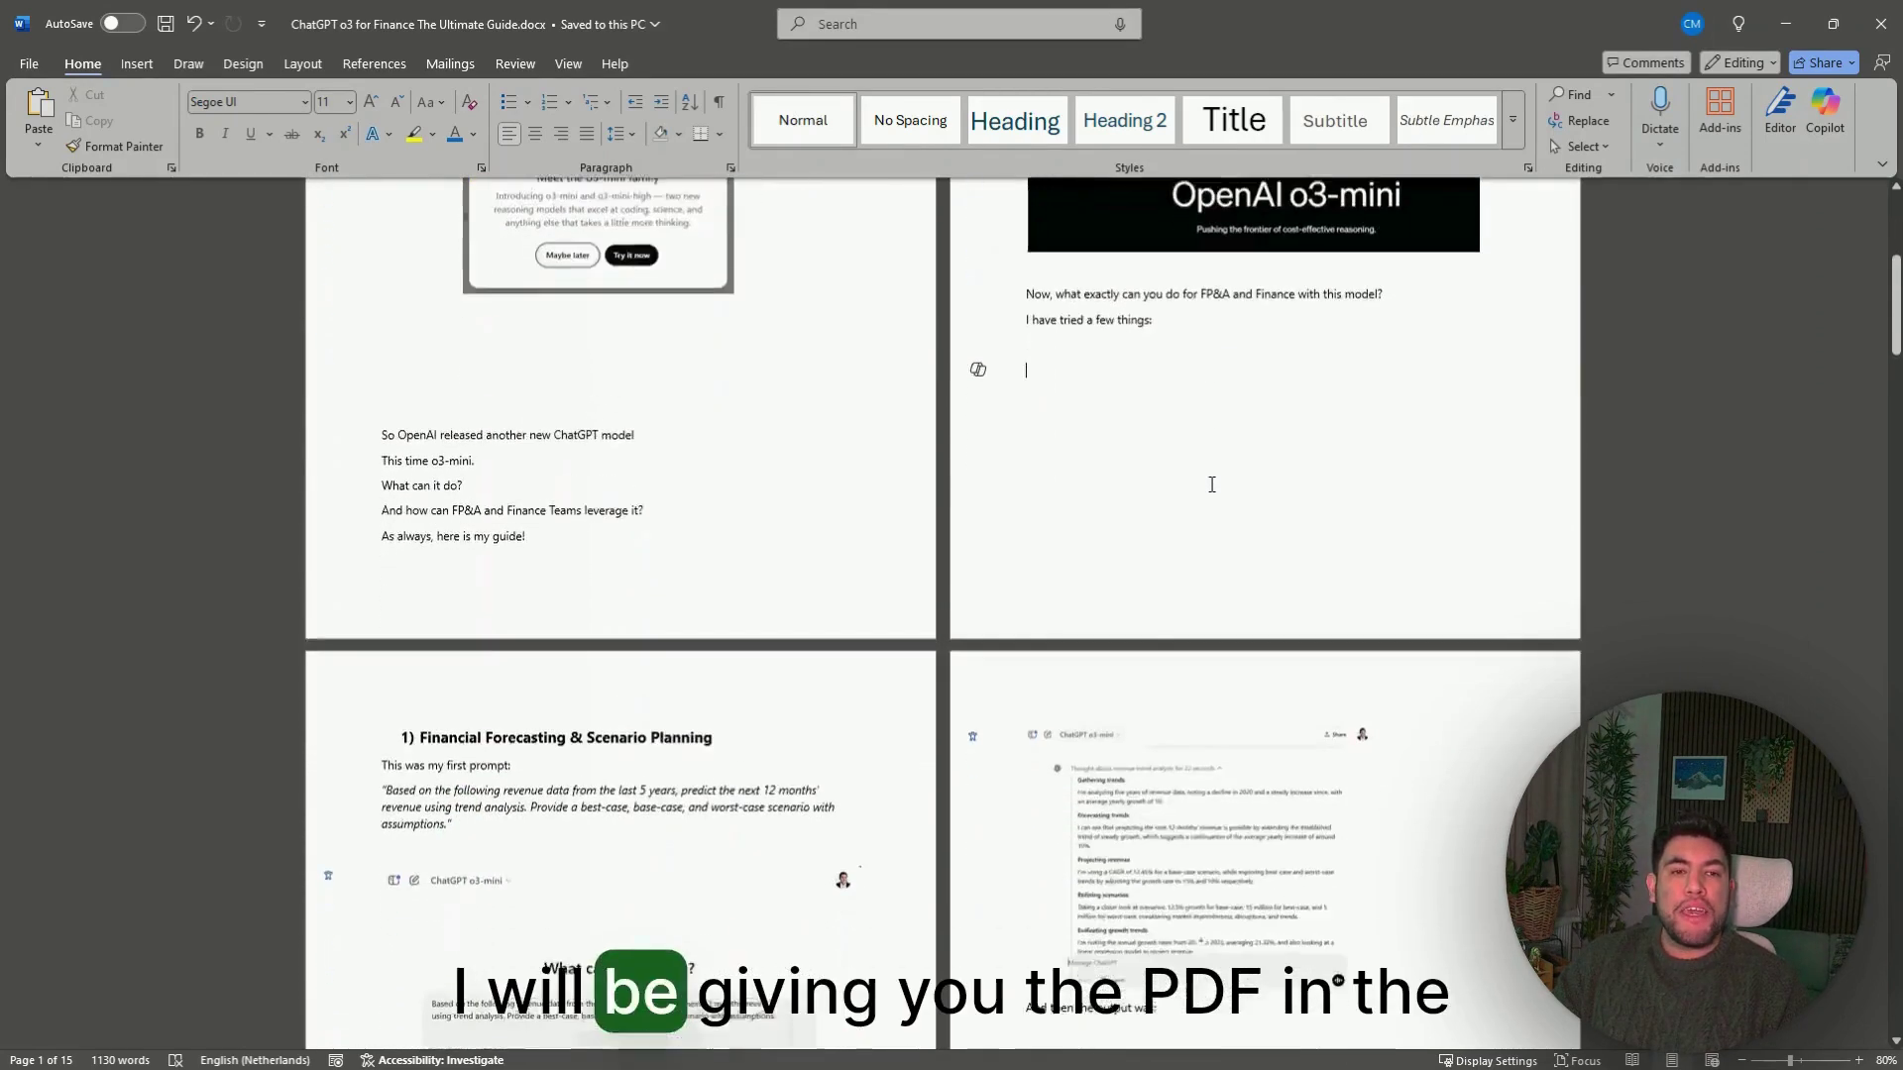
{"action": "scroll", "coordinate": [1211, 484], "scroll_direction": "down", "scroll_amount": 12}
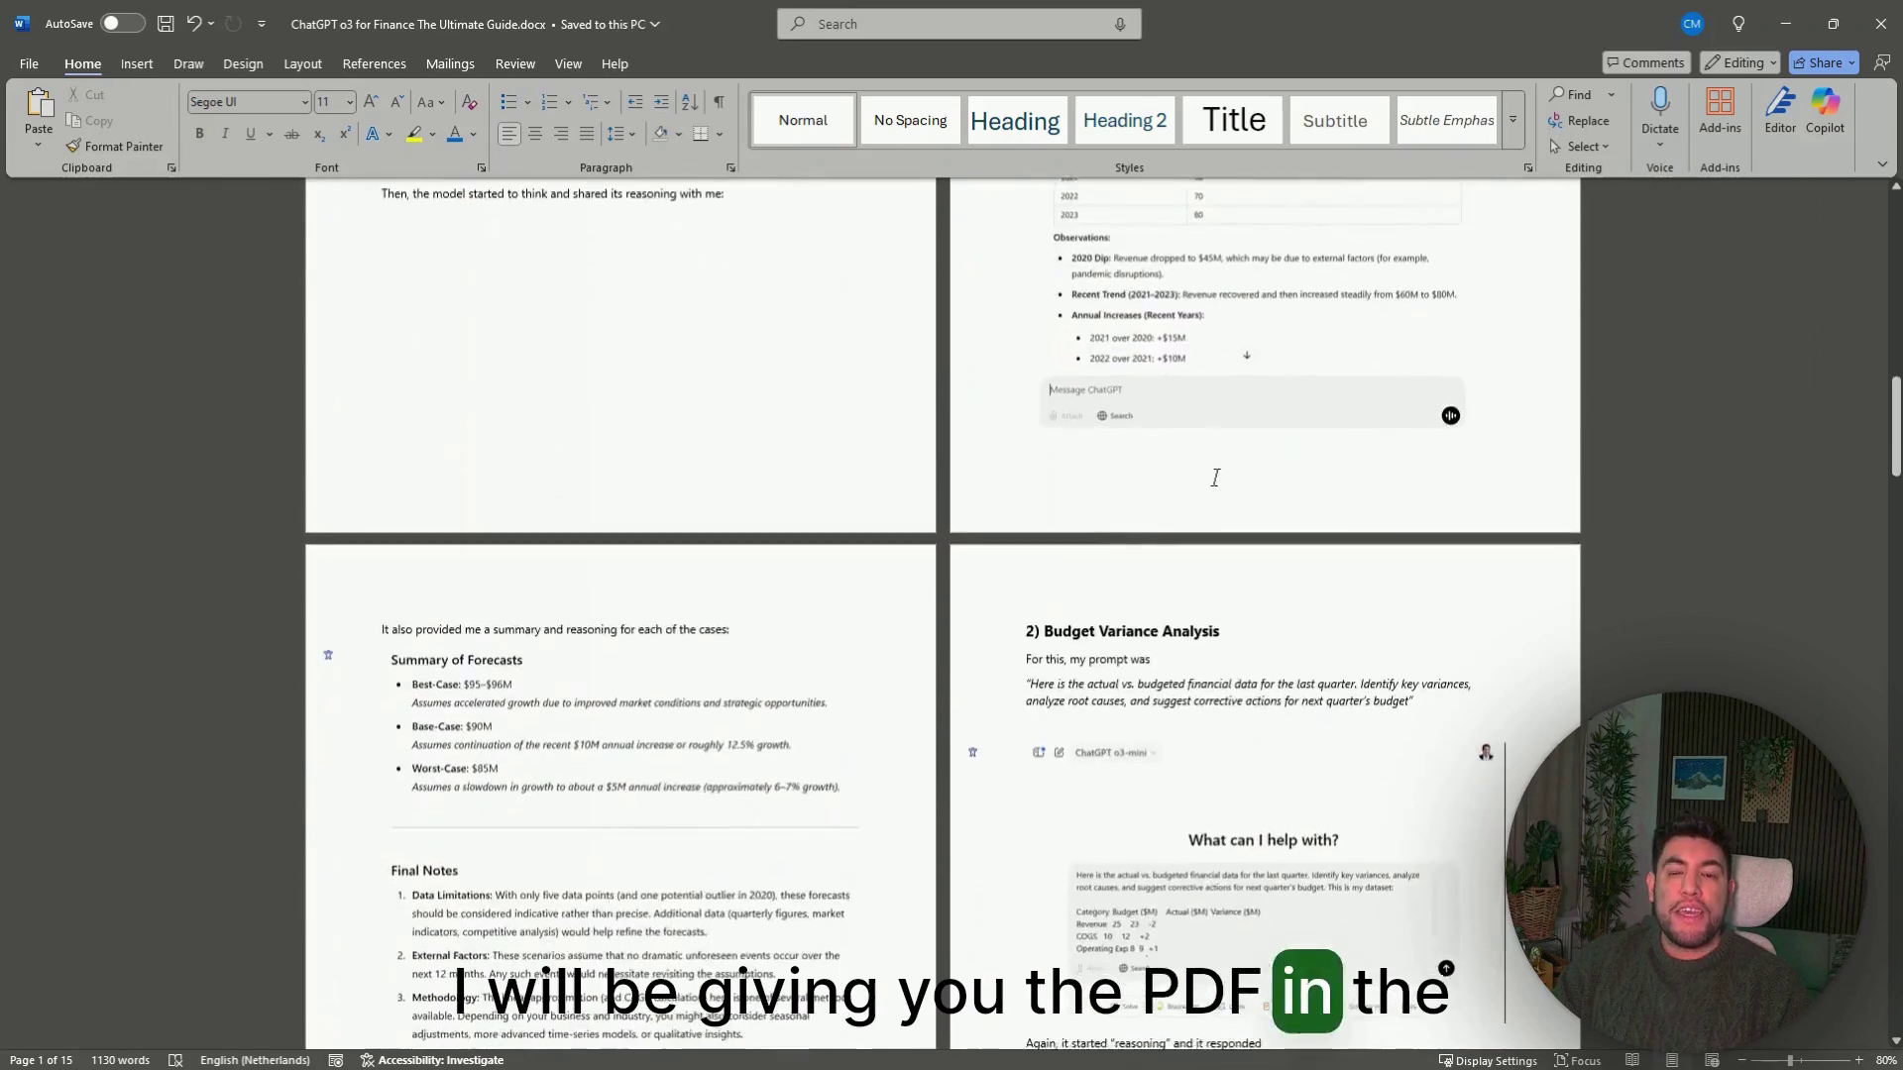
{"action": "scroll", "coordinate": [1215, 477], "scroll_direction": "down", "scroll_amount": 10}
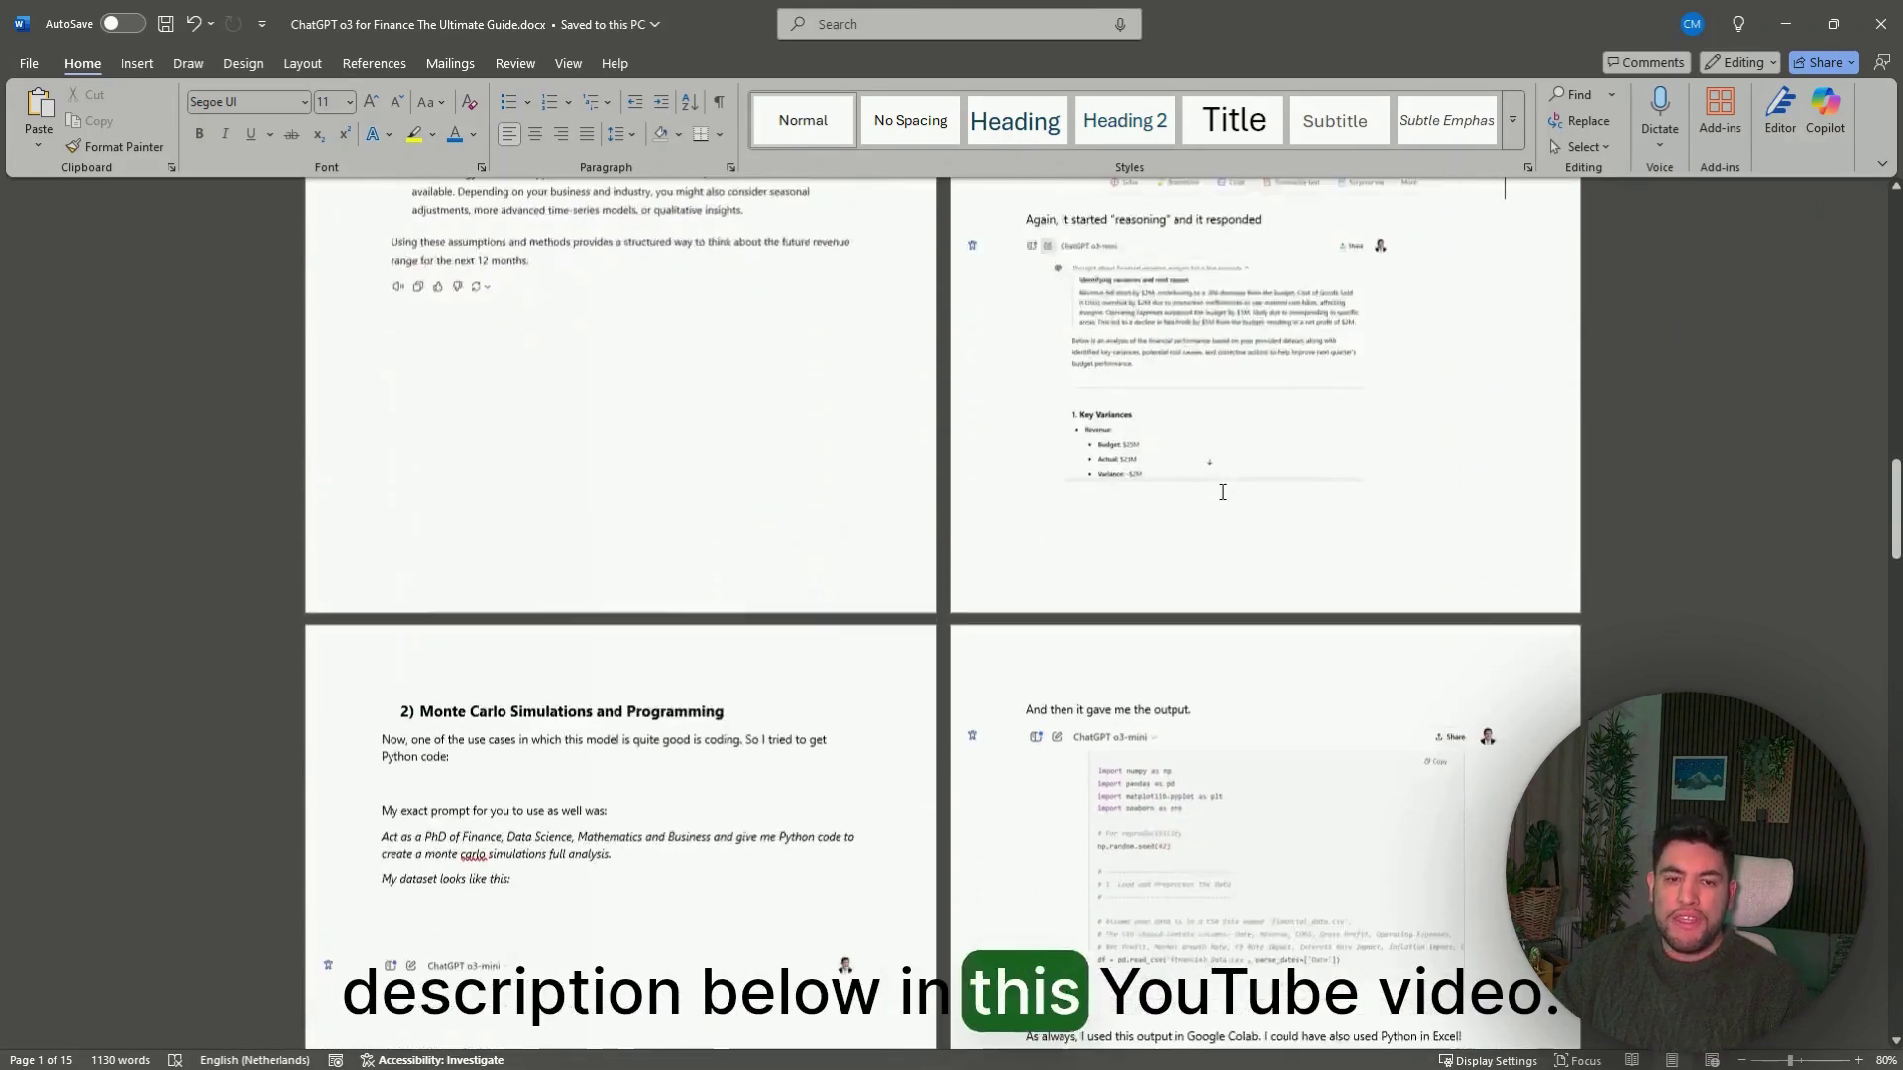
{"action": "scroll", "coordinate": [1222, 491], "scroll_direction": "down", "scroll_amount": 9}
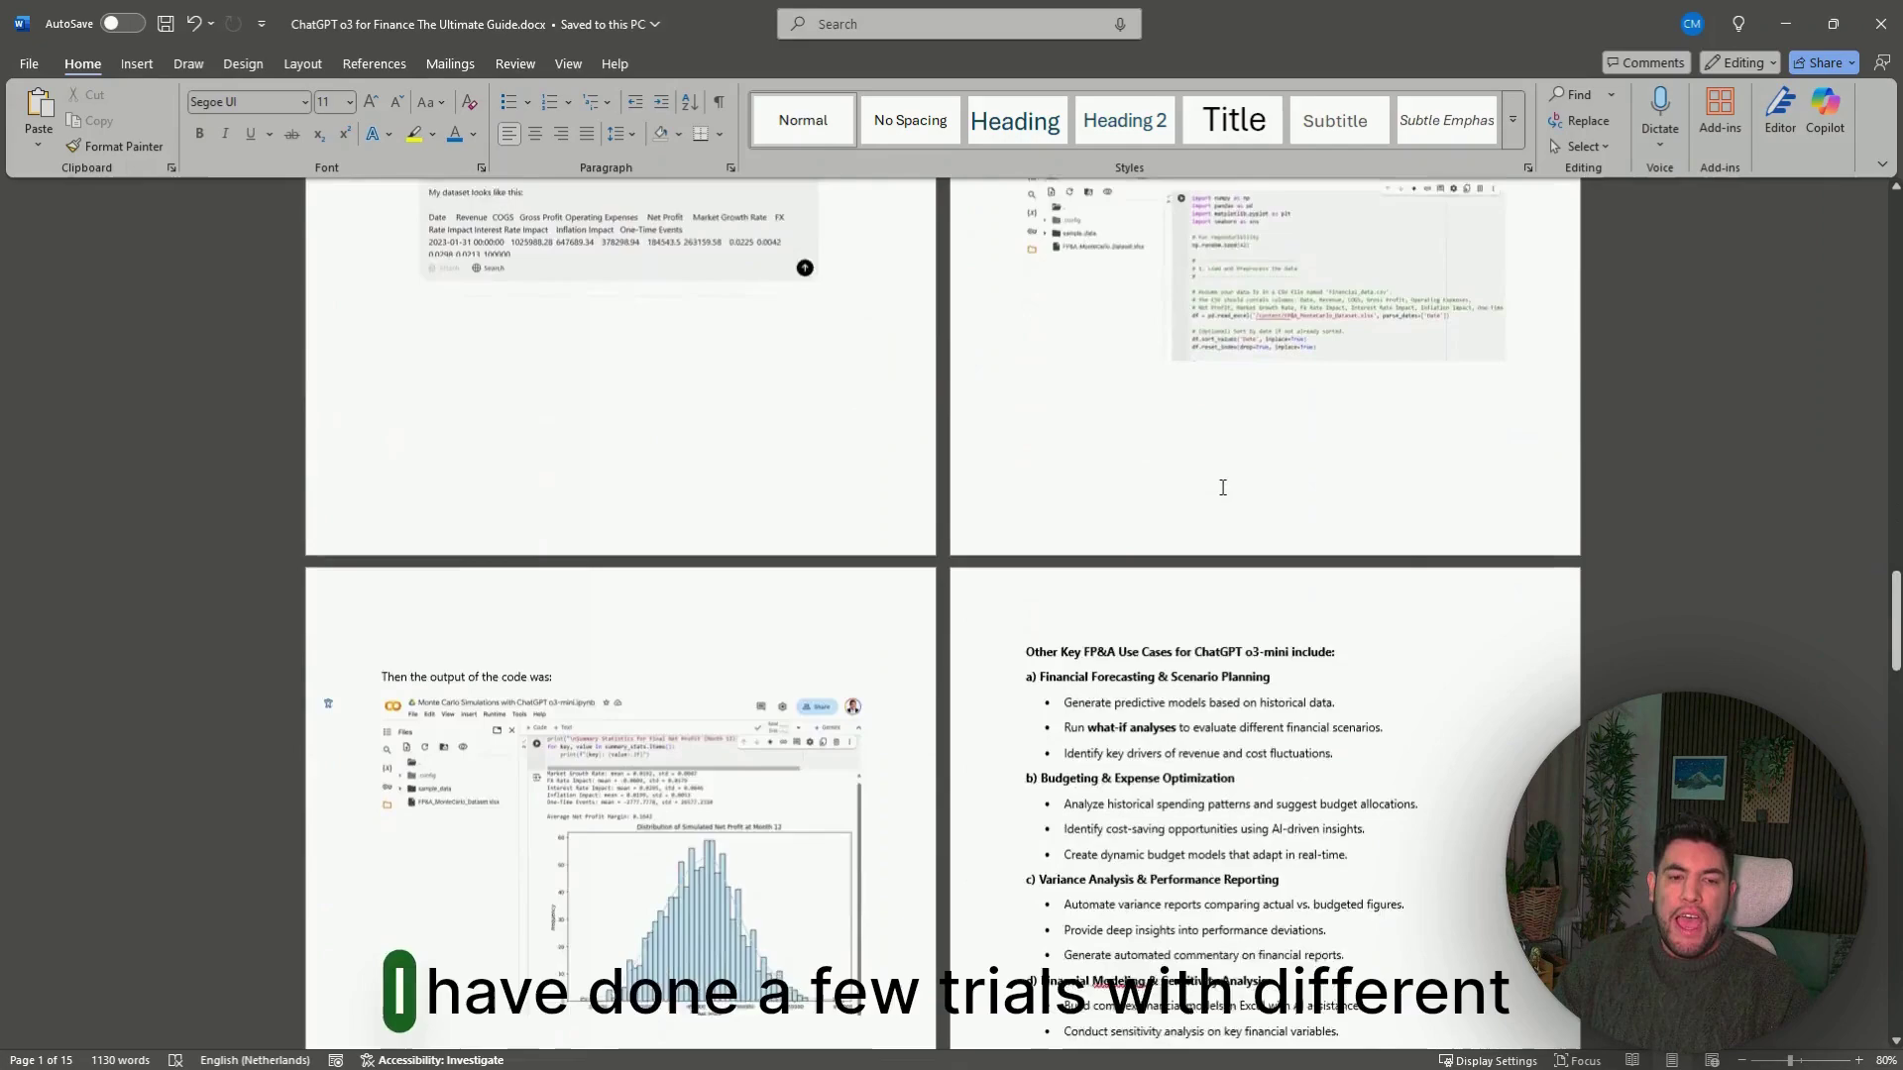
{"action": "scroll", "coordinate": [1203, 525], "scroll_direction": "up", "scroll_amount": 3}
{"action": "scroll", "coordinate": [1191, 543], "scroll_direction": "down", "scroll_amount": 1}
{"action": "scroll", "coordinate": [1191, 542], "scroll_direction": "down", "scroll_amount": 9}
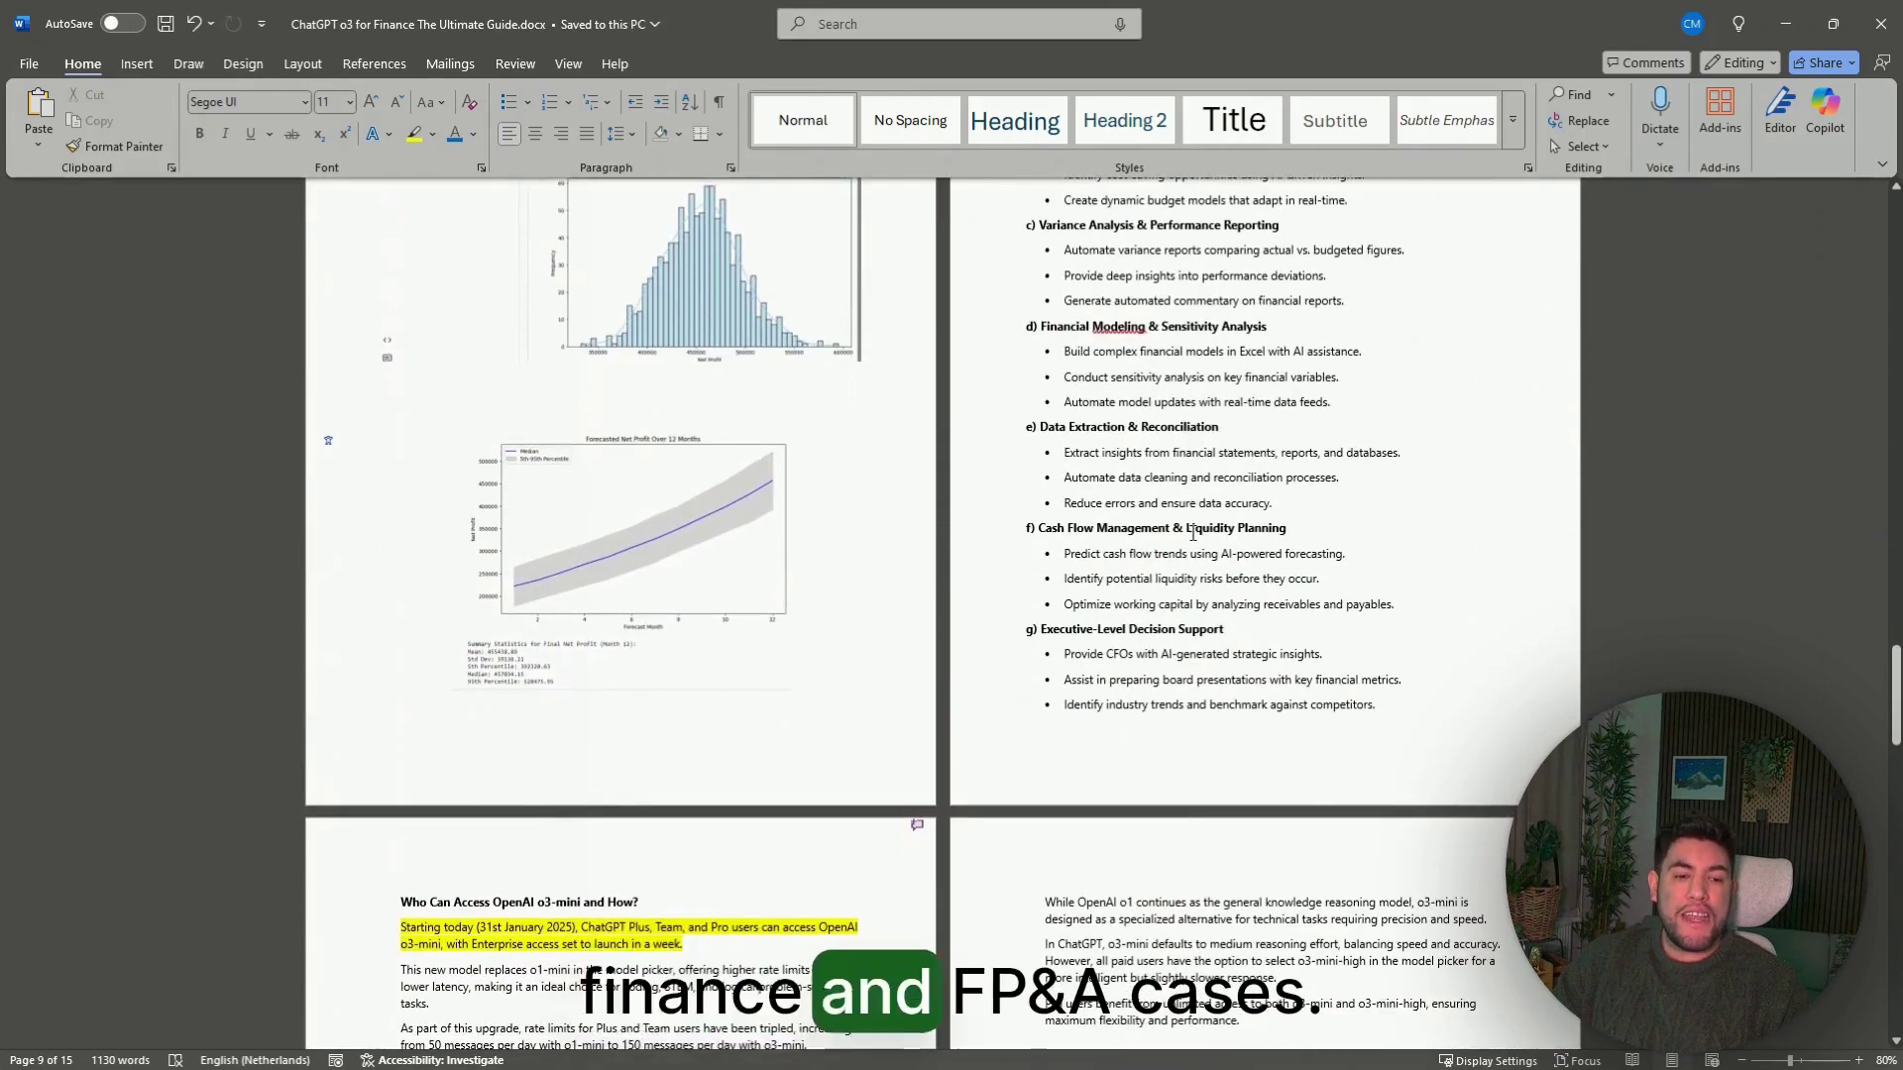
{"action": "scroll", "coordinate": [1194, 532], "scroll_direction": "down", "scroll_amount": 8}
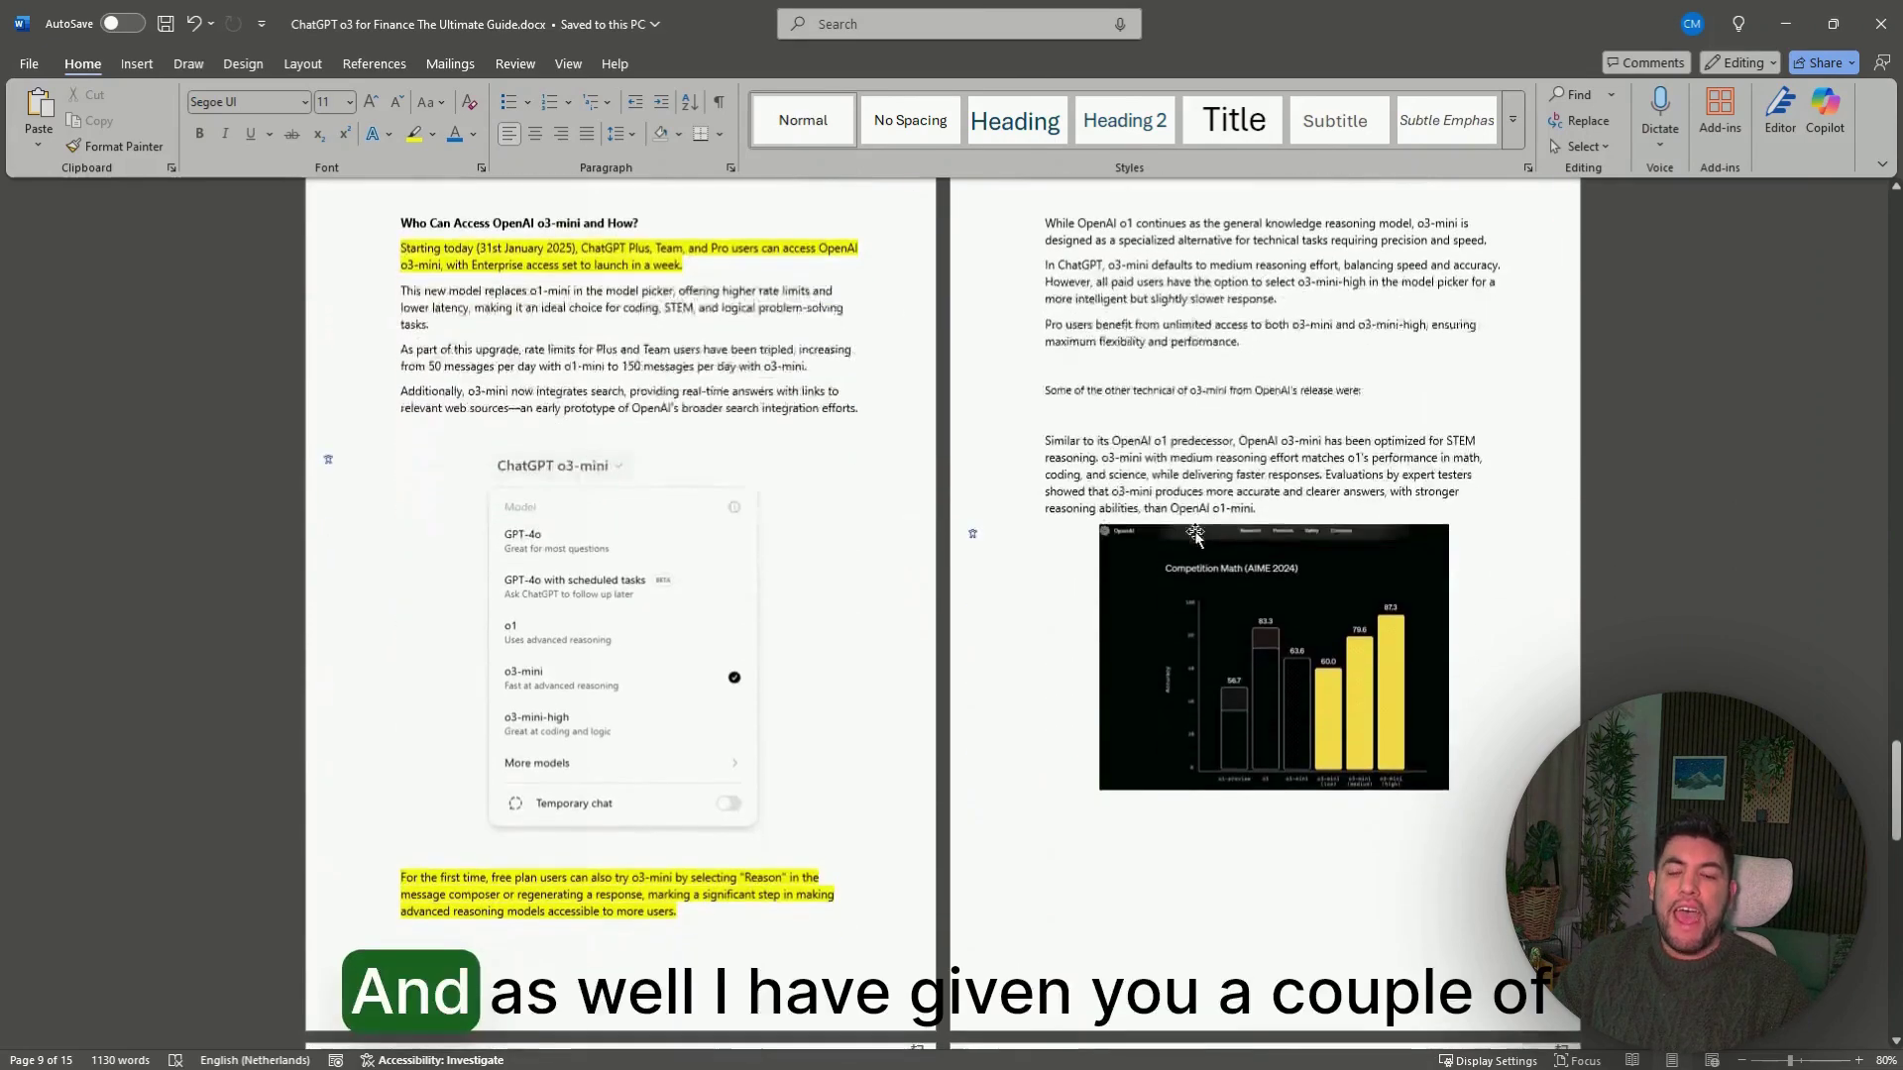
{"action": "scroll", "coordinate": [1197, 533], "scroll_direction": "down", "scroll_amount": 11}
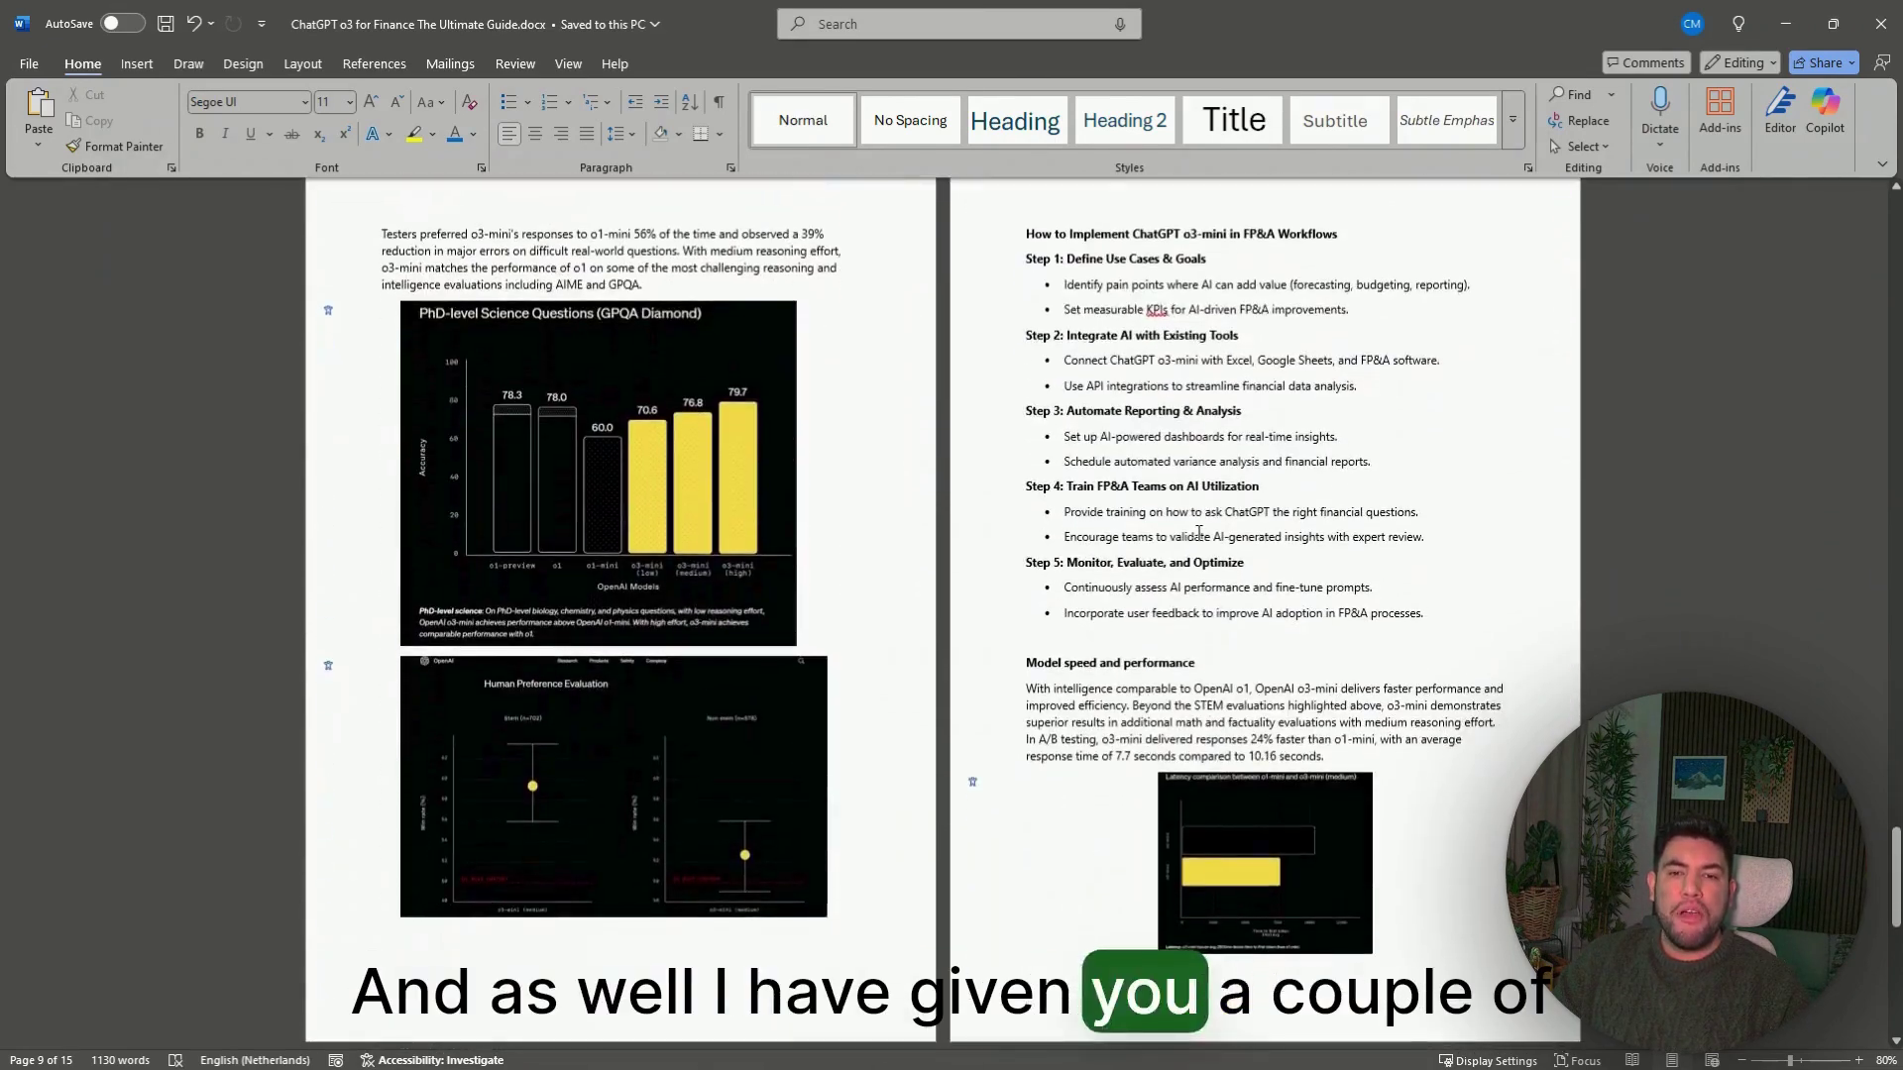
{"action": "scroll", "coordinate": [1200, 532], "scroll_direction": "down", "scroll_amount": 1}
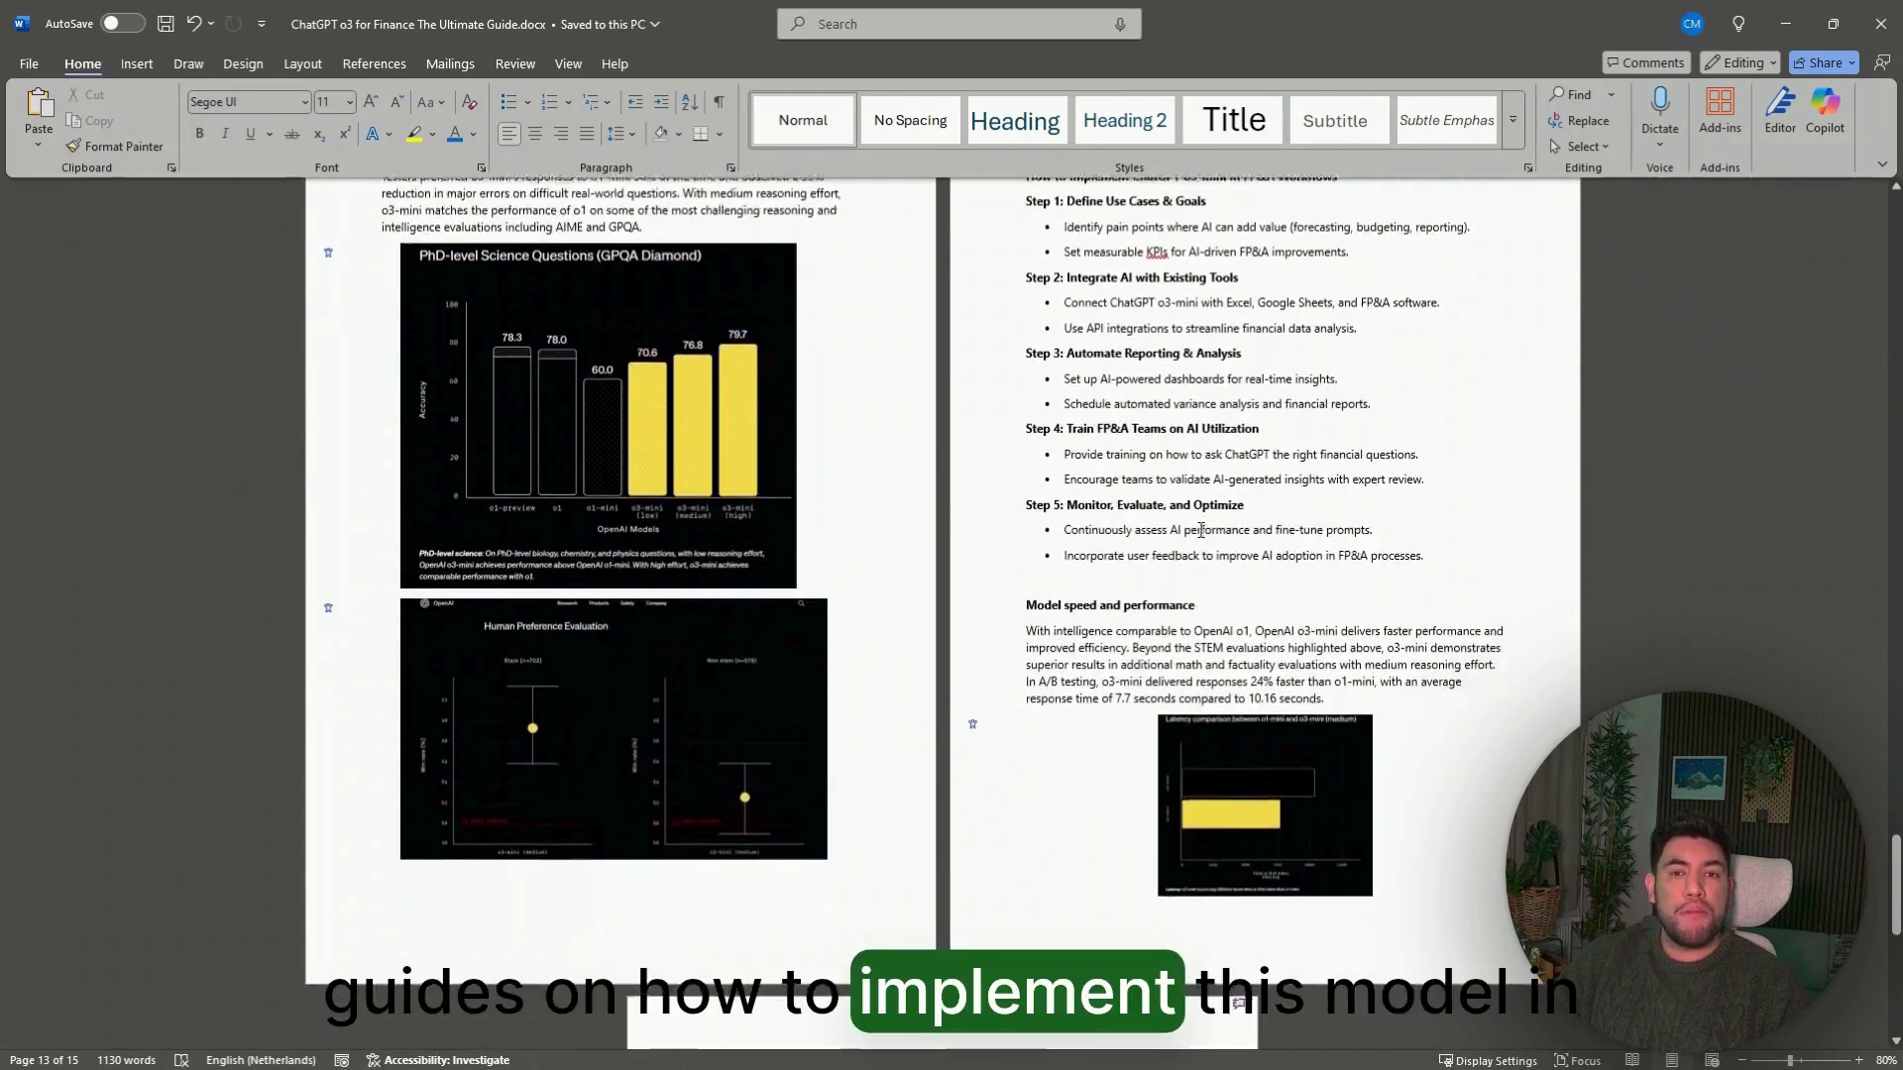
{"action": "scroll", "coordinate": [1201, 531], "scroll_direction": "down", "scroll_amount": 9}
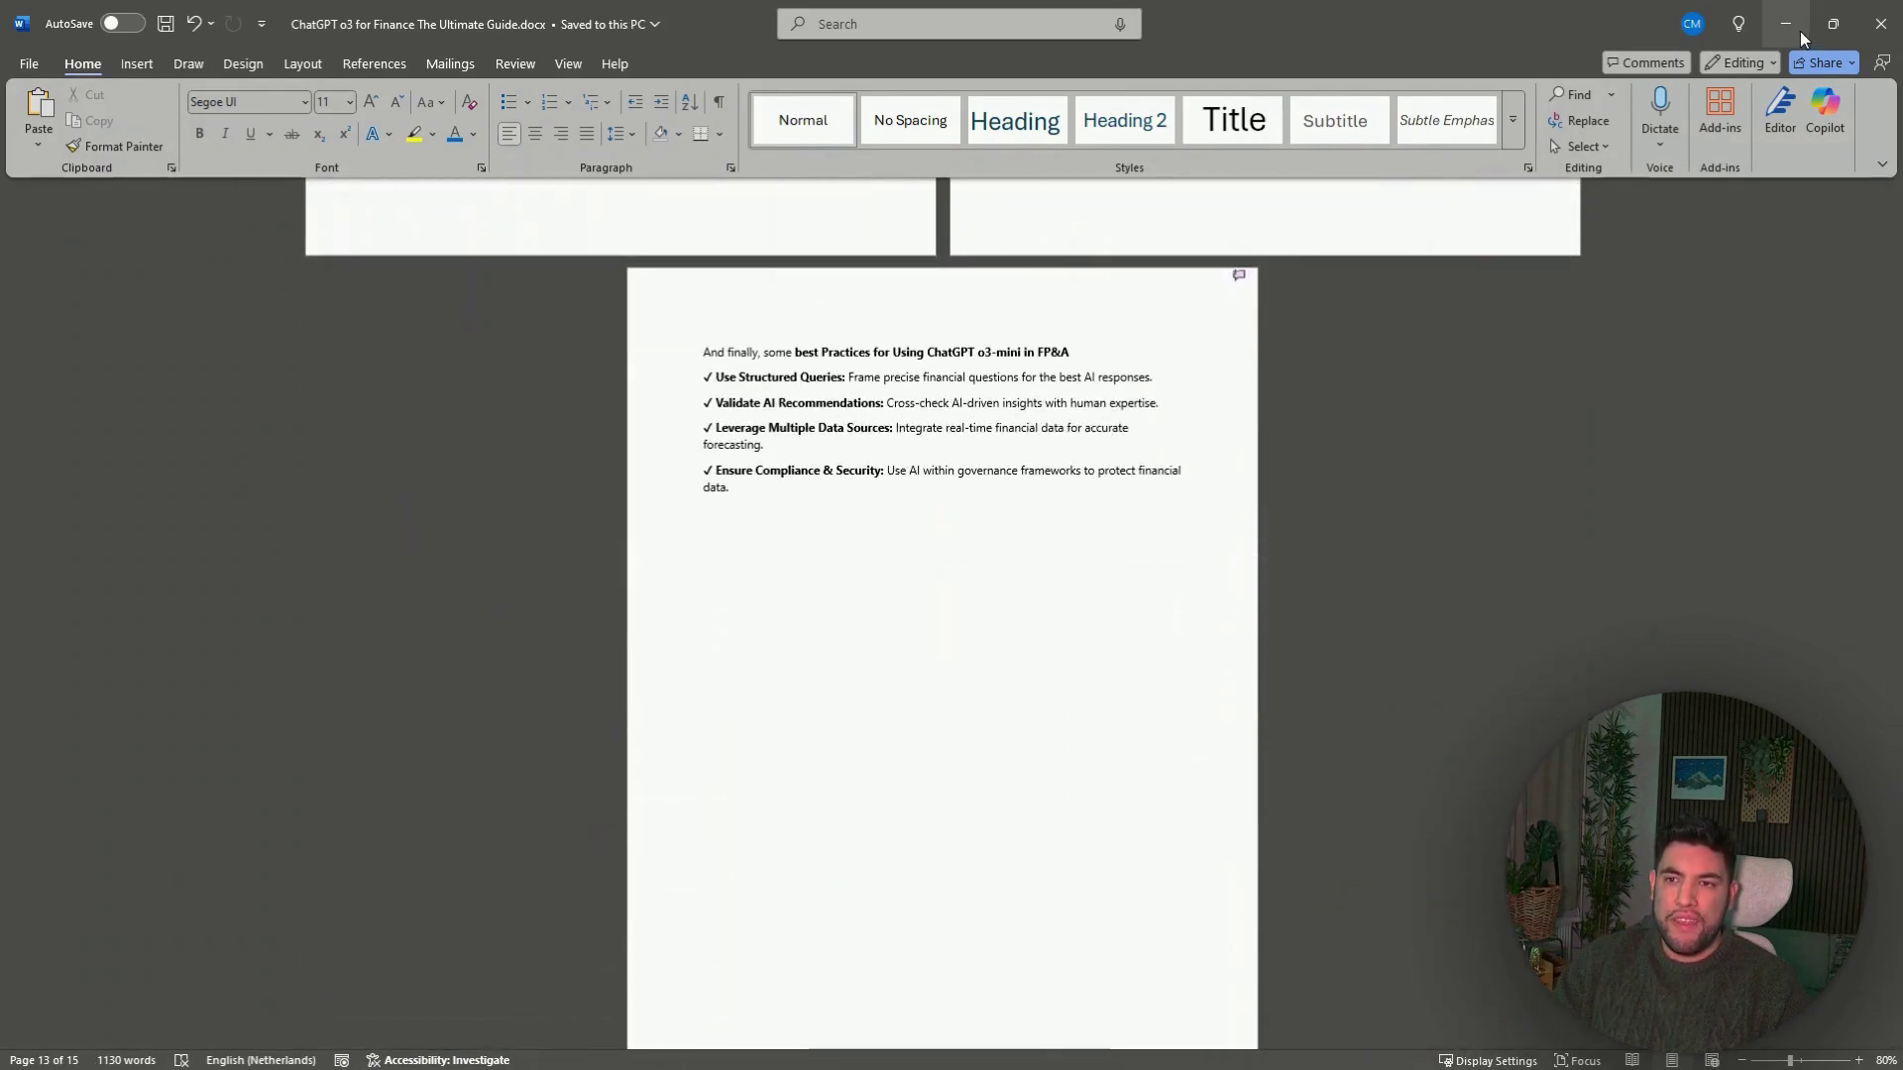
{"action": "left_click", "coordinate": [1800, 32]}
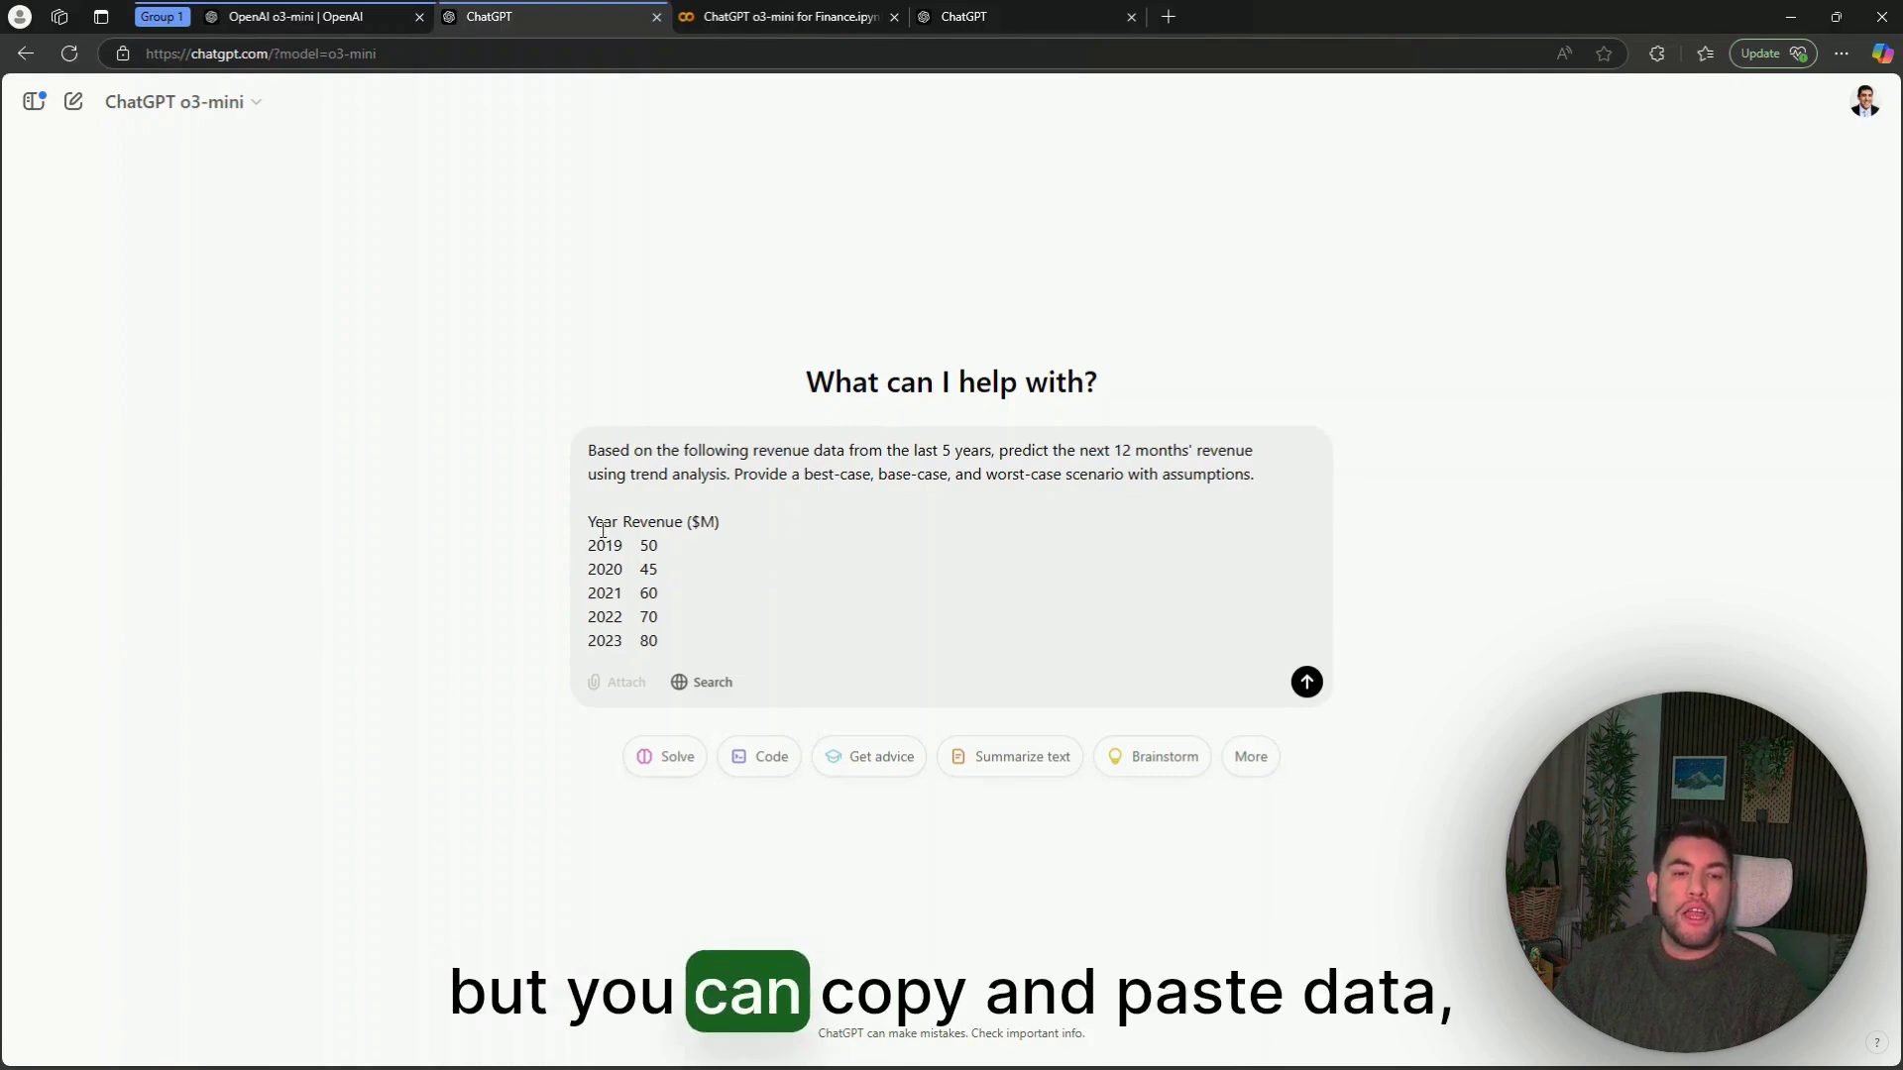
{"action": "left_click_drag", "start_coordinate": [592, 521], "coordinate": [658, 573]}
{"action": "left_click", "coordinate": [691, 586]}
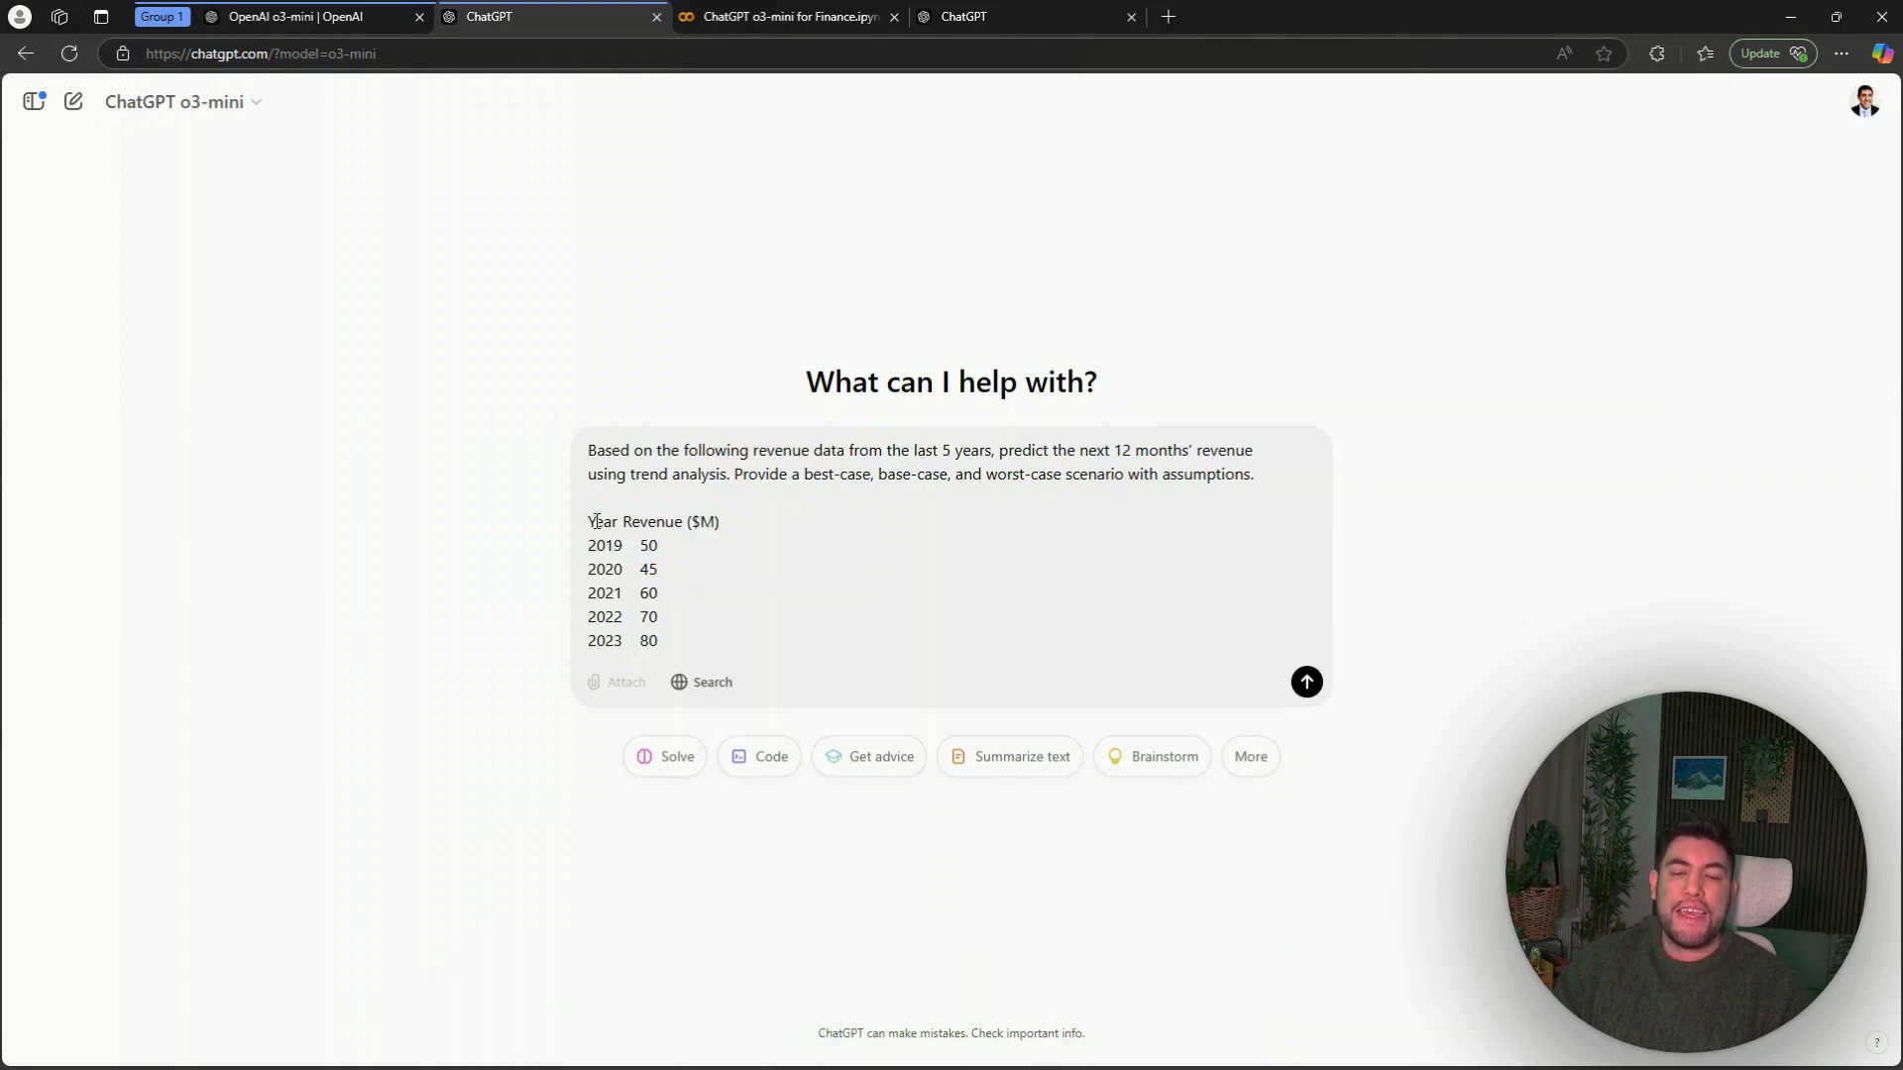
Send the five-year revenue forecast prompt to o3-mini.
{"action": "left_click", "coordinate": [1305, 685]}
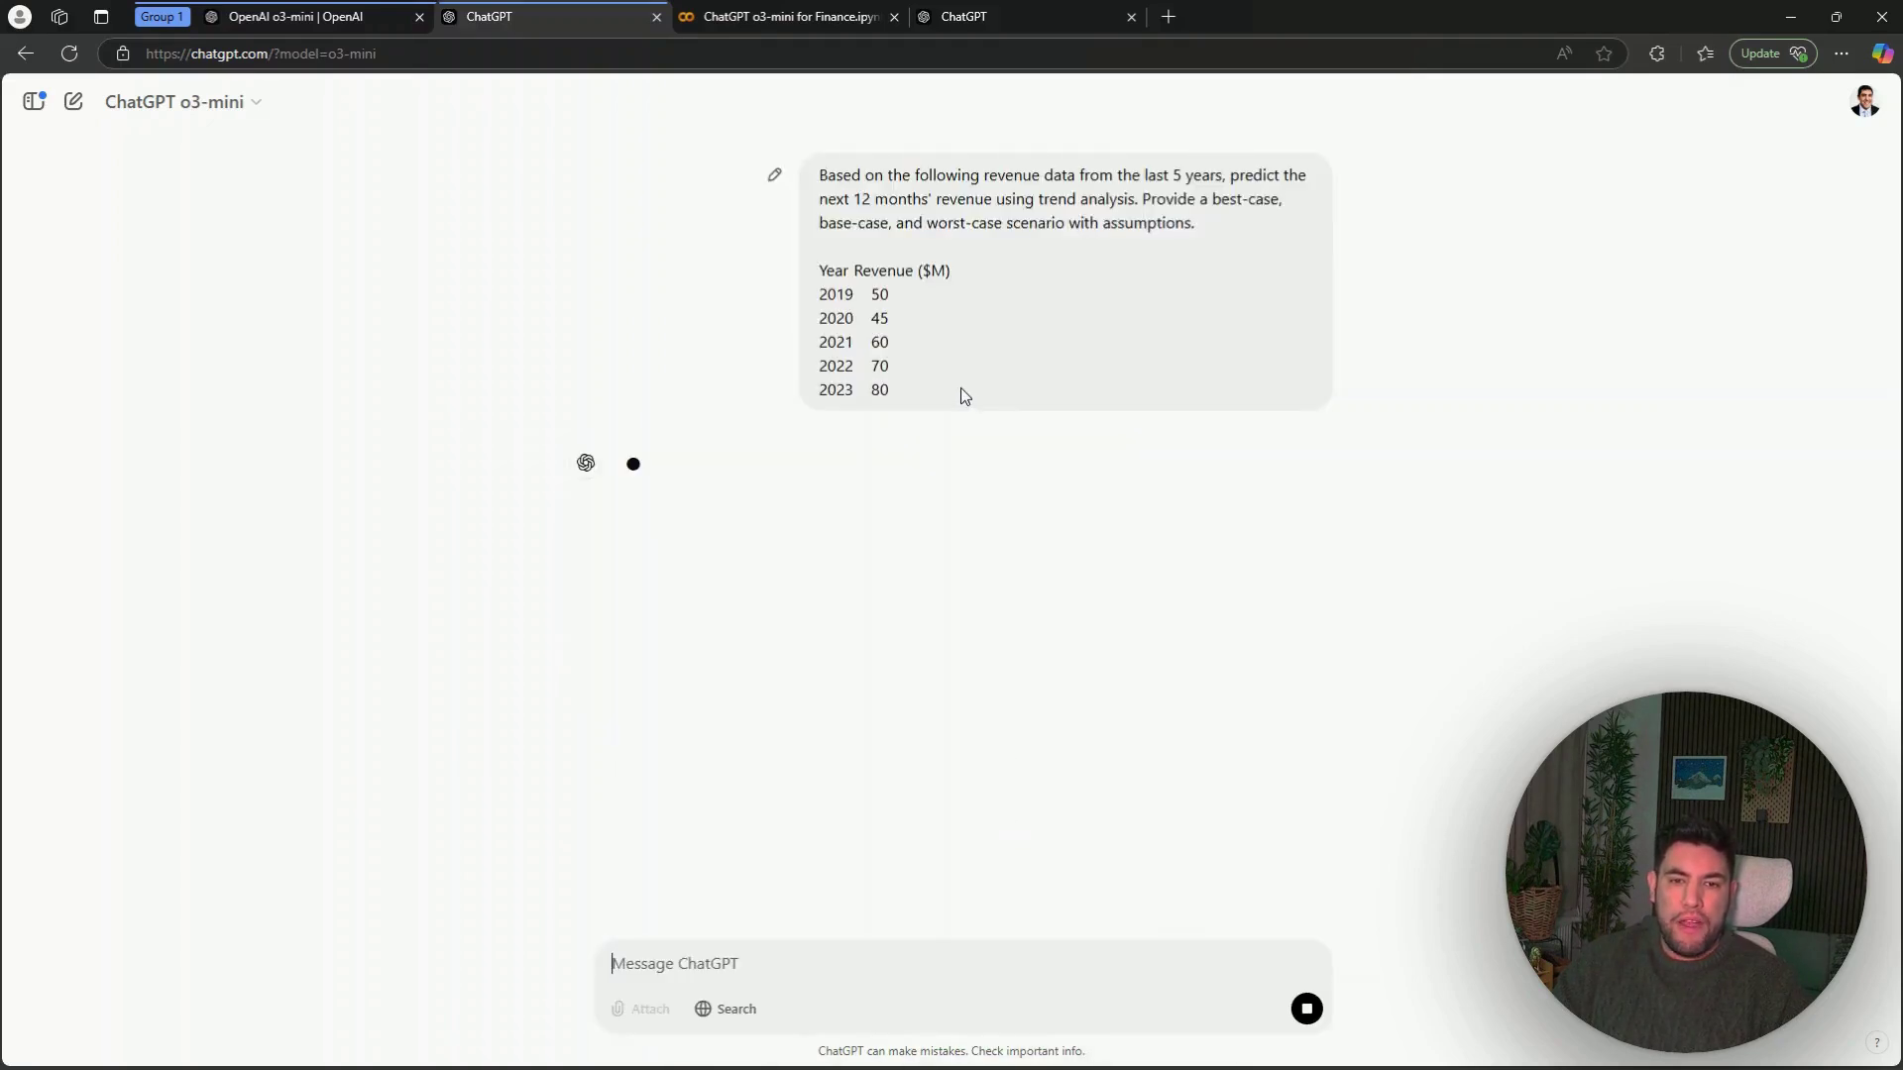
{"action": "triple_click", "coordinate": [819, 174]}
{"action": "left_click", "coordinate": [818, 175]}
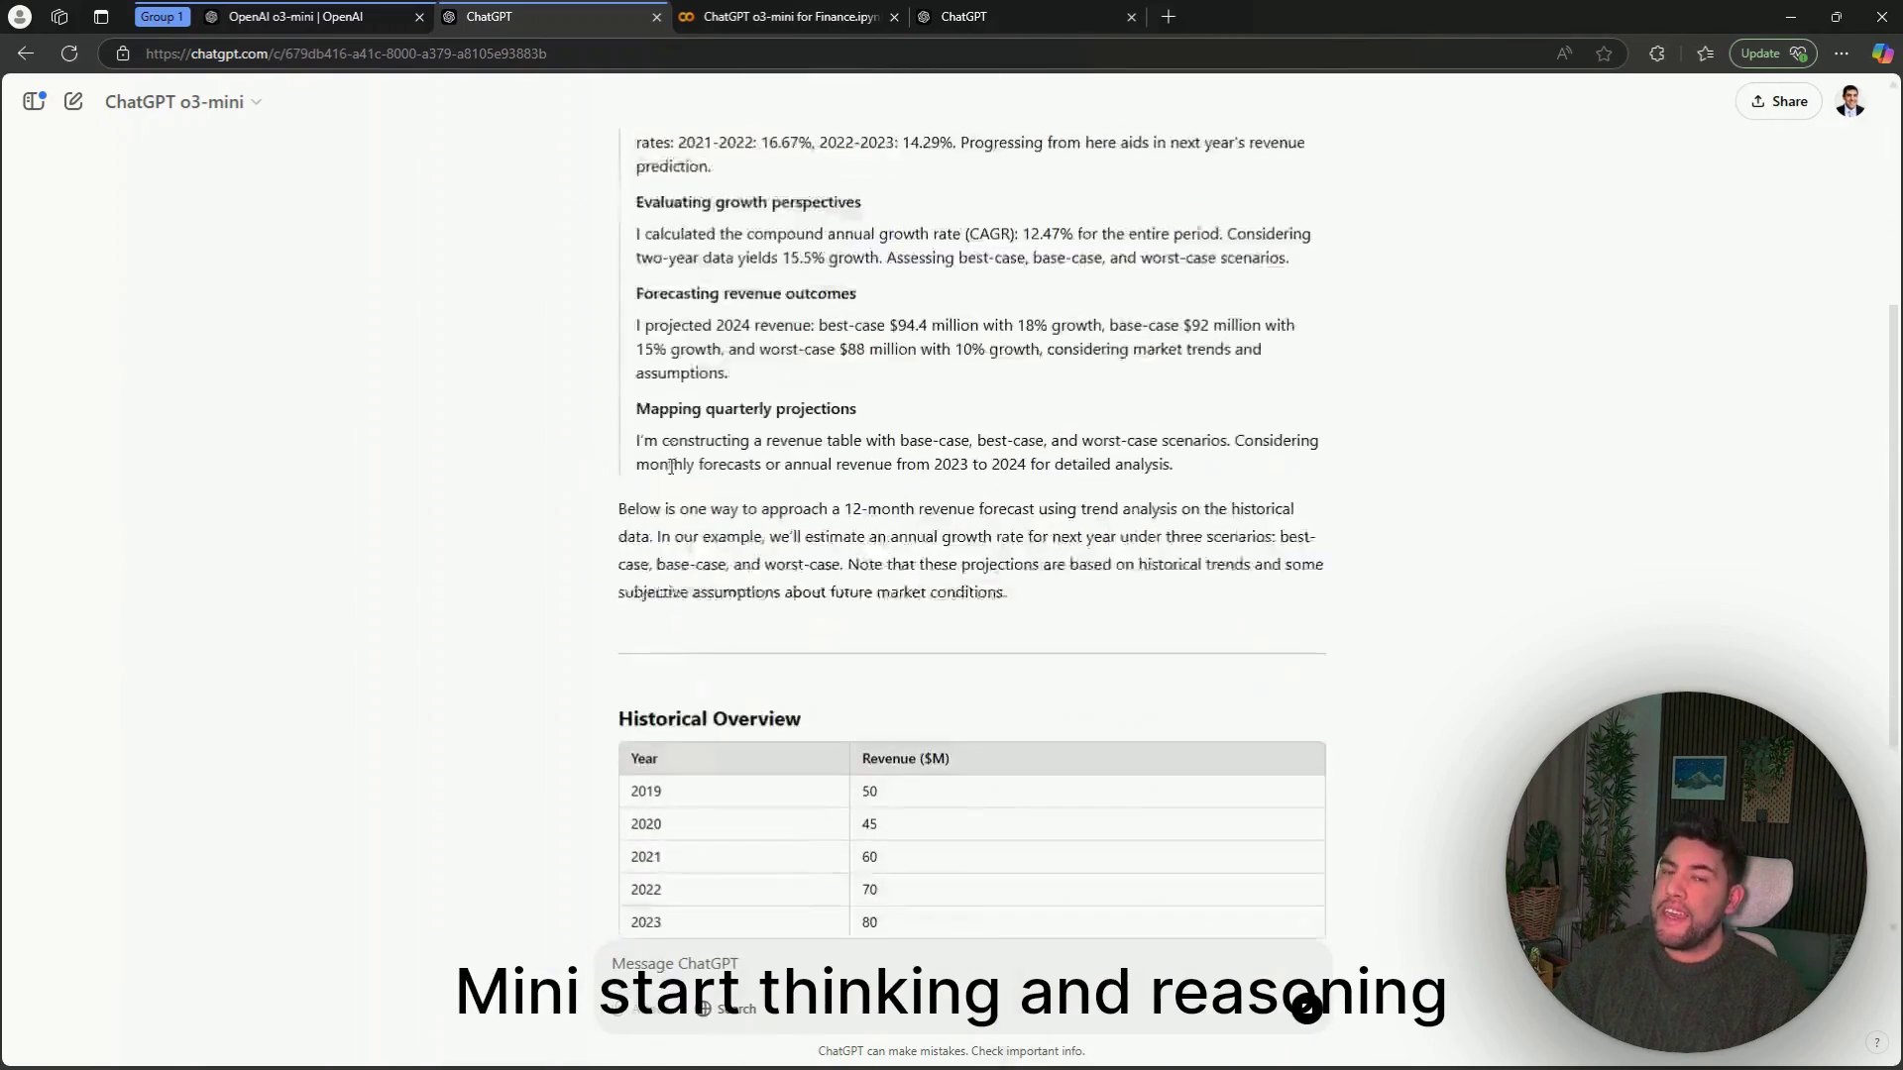
Read the best-, base- and worst-case 2024 revenue scenarios: $94.4M, $92M and $88M.
{"action": "scroll", "coordinate": [806, 496], "scroll_direction": "up", "scroll_amount": 3}
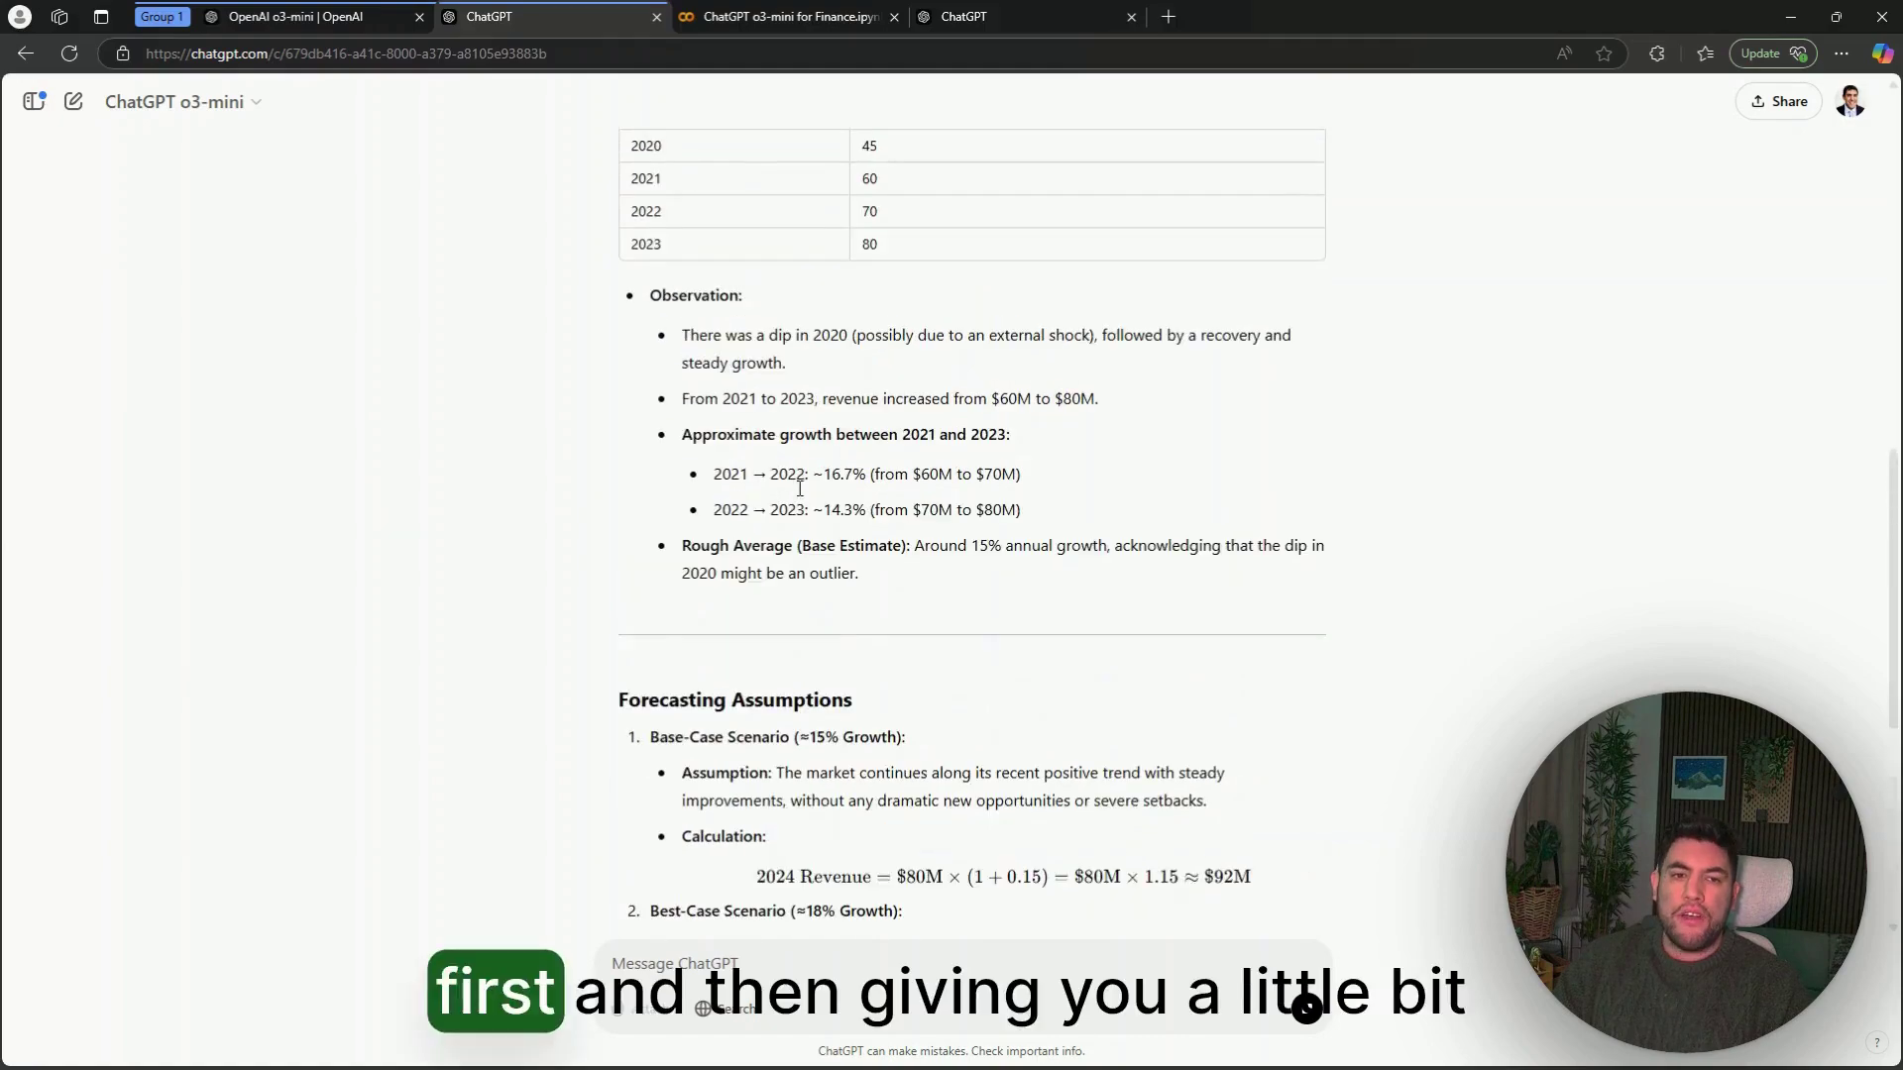
{"action": "scroll", "coordinate": [806, 492], "scroll_direction": "down", "scroll_amount": 10}
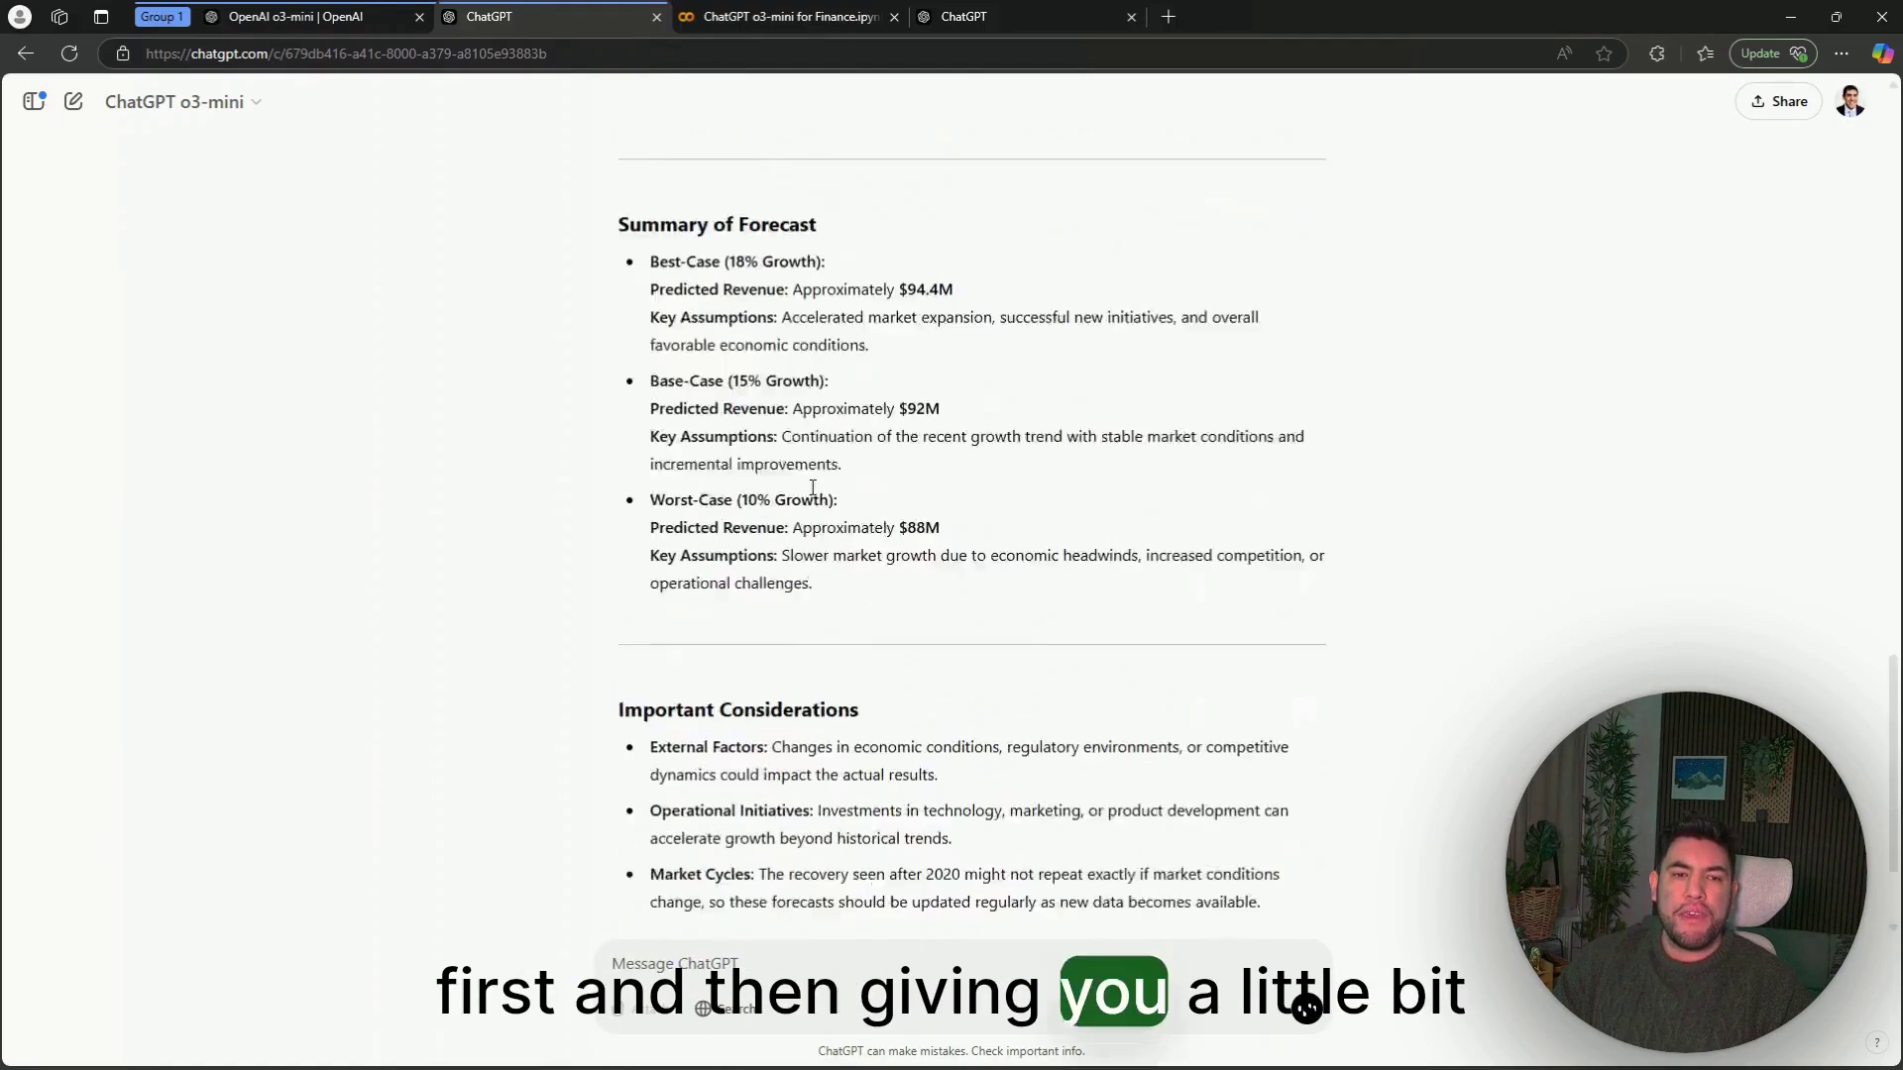
{"action": "scroll", "coordinate": [818, 490], "scroll_direction": "up", "scroll_amount": 6}
{"action": "scroll", "coordinate": [818, 490], "scroll_direction": "up", "scroll_amount": 12}
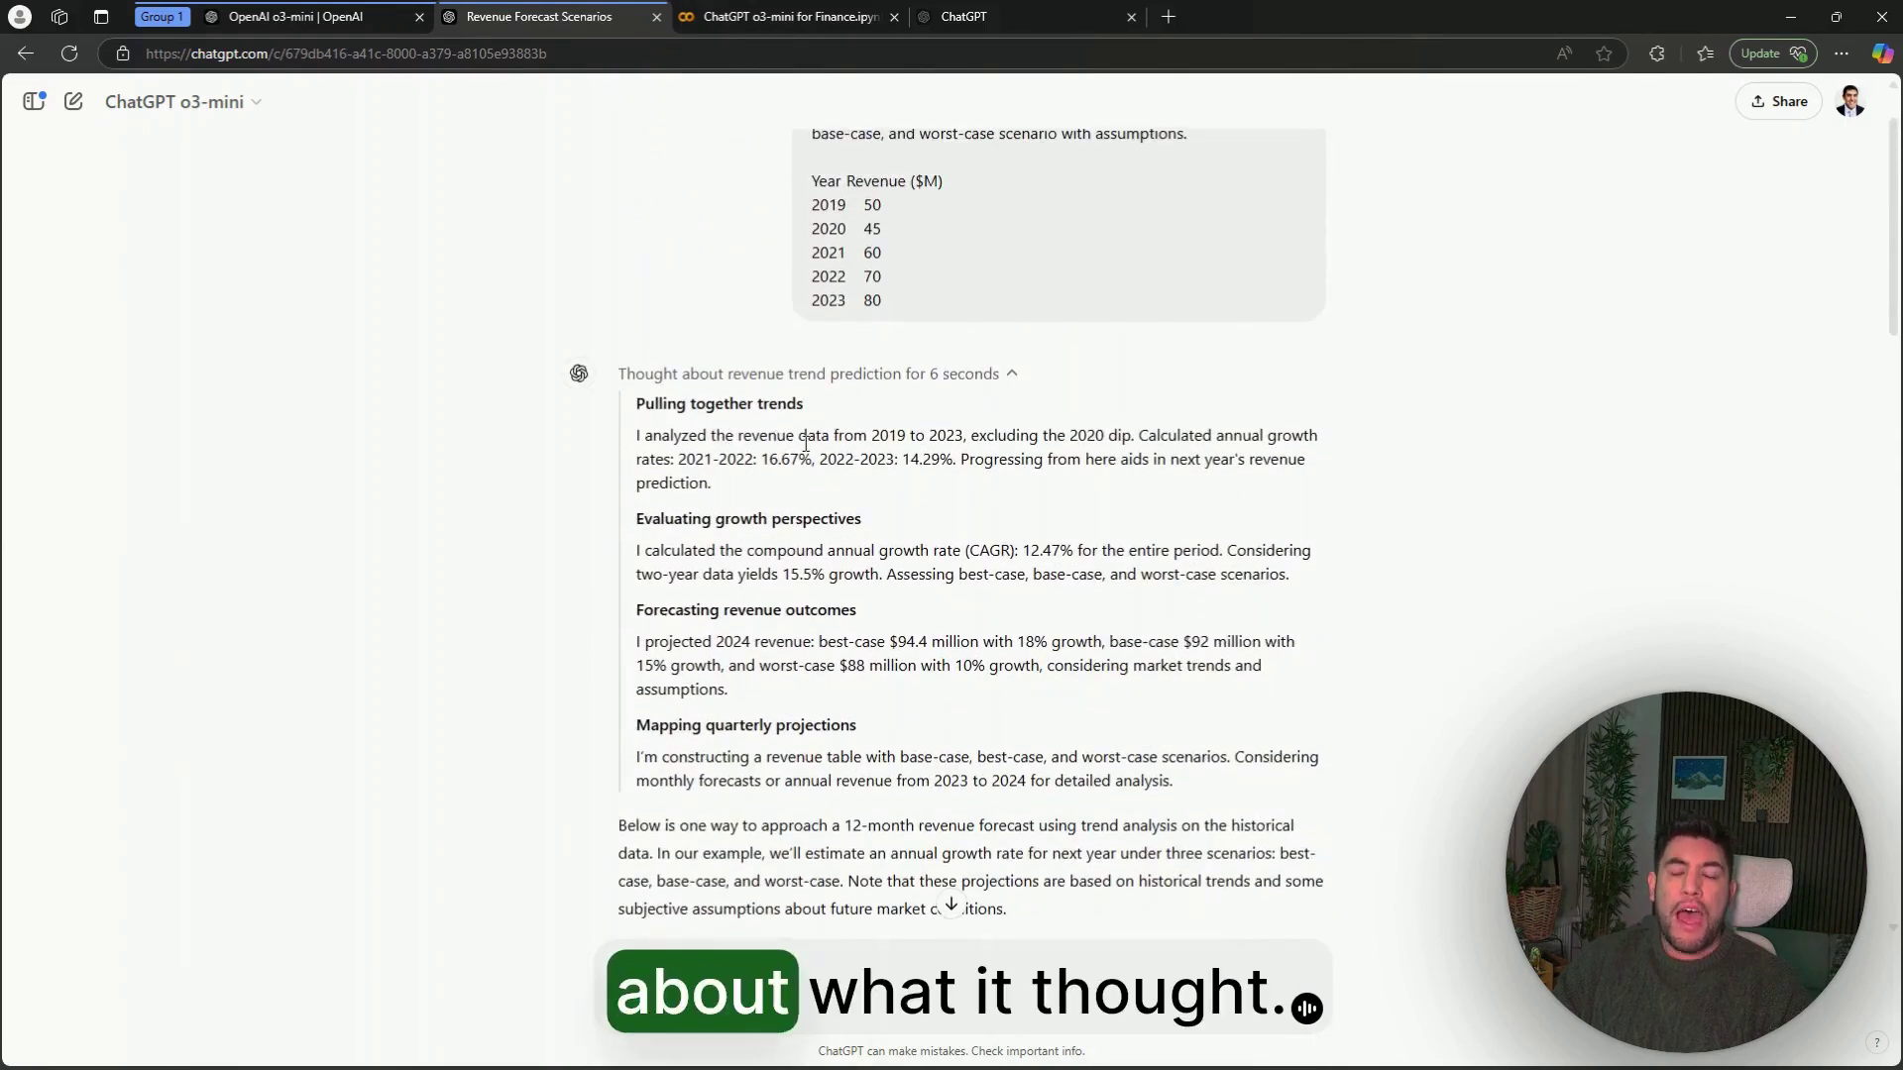
{"action": "scroll", "coordinate": [813, 453], "scroll_direction": "down", "scroll_amount": 1}
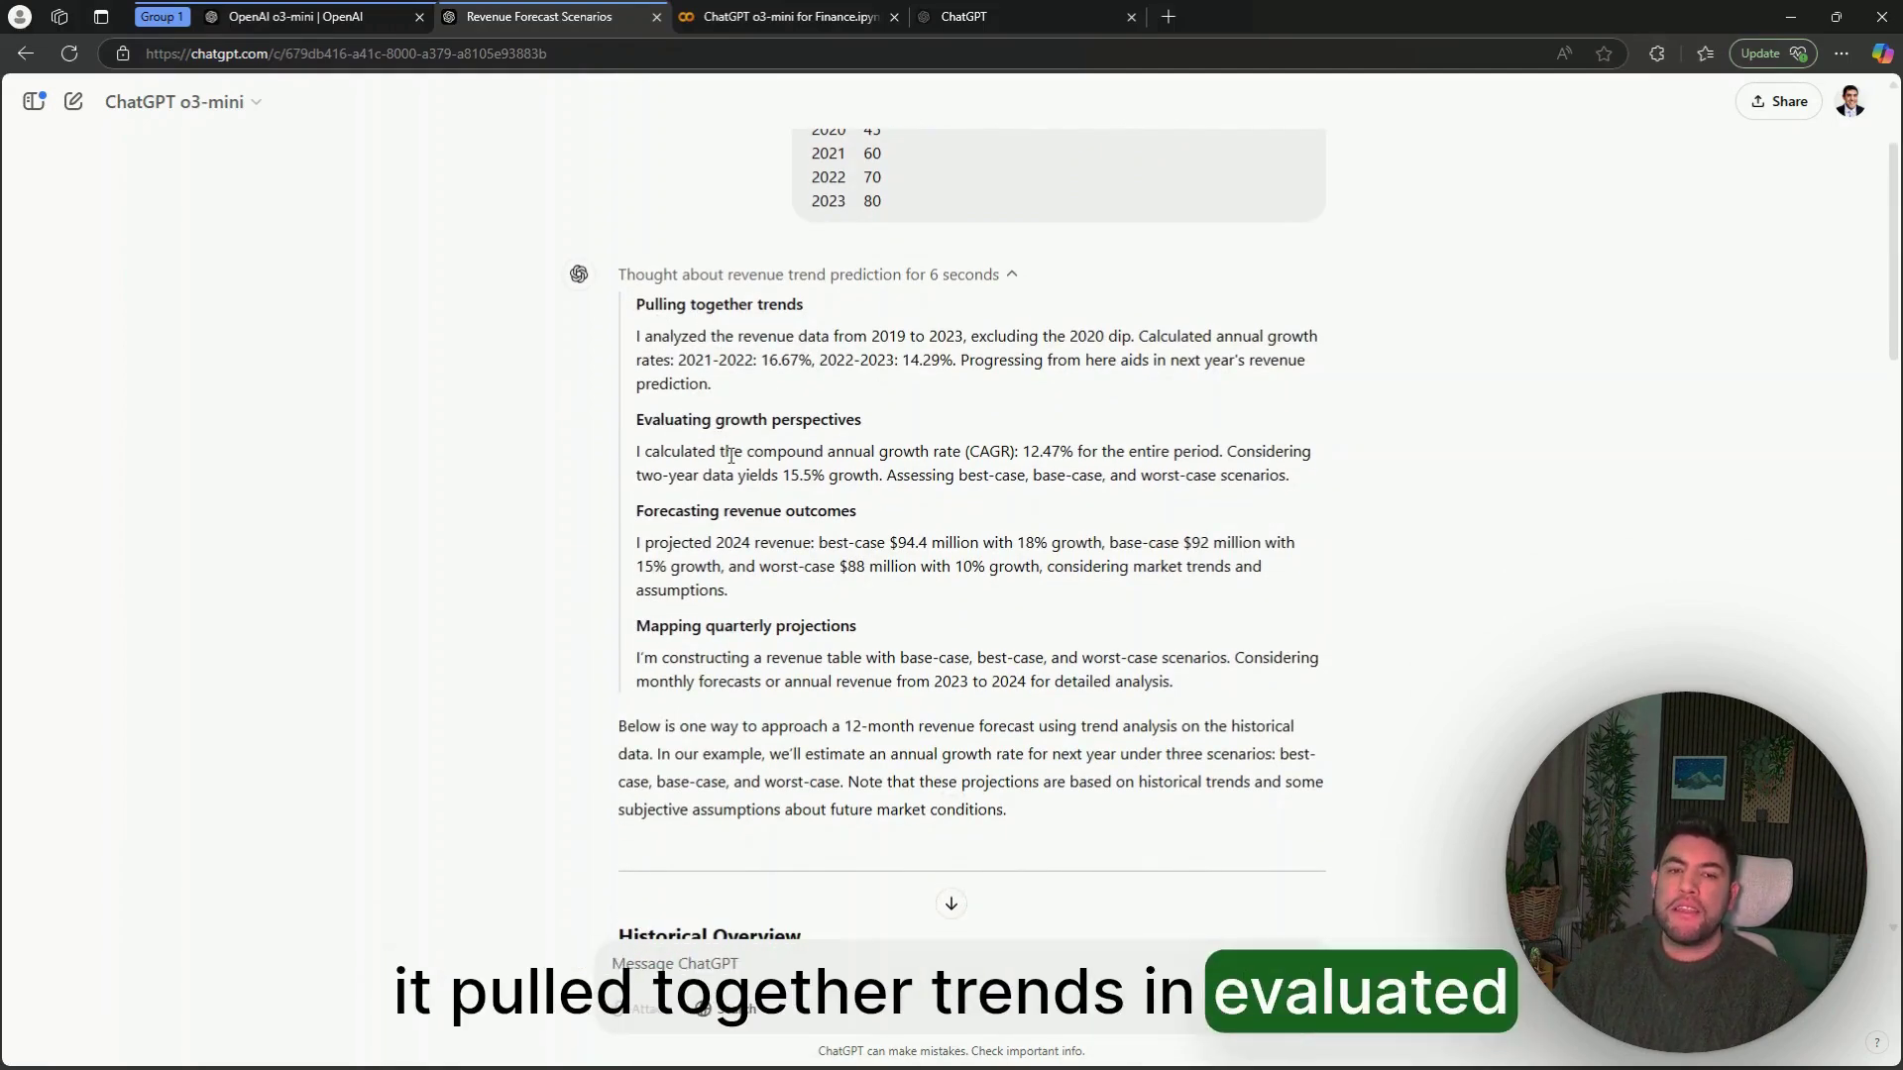
{"action": "scroll", "coordinate": [837, 436], "scroll_direction": "down", "scroll_amount": 1}
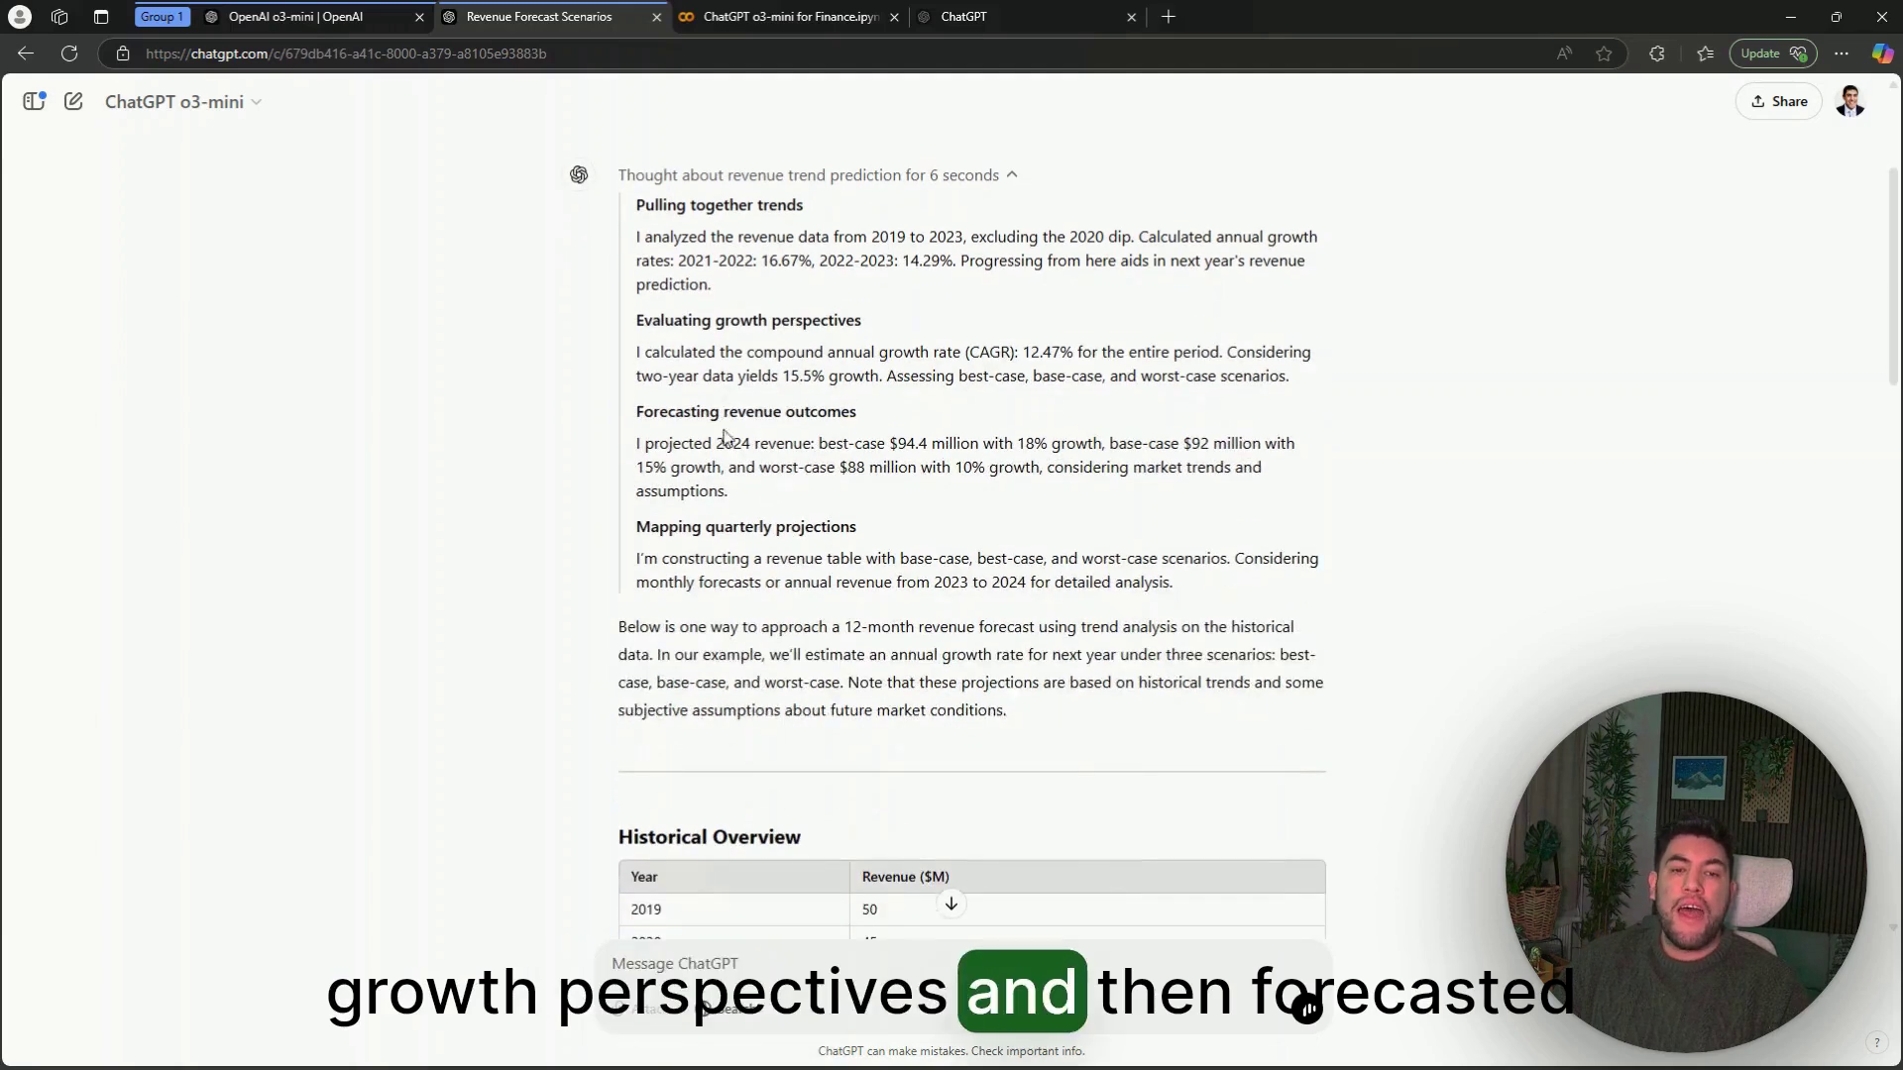
{"action": "scroll", "coordinate": [783, 448], "scroll_direction": "down", "scroll_amount": 1}
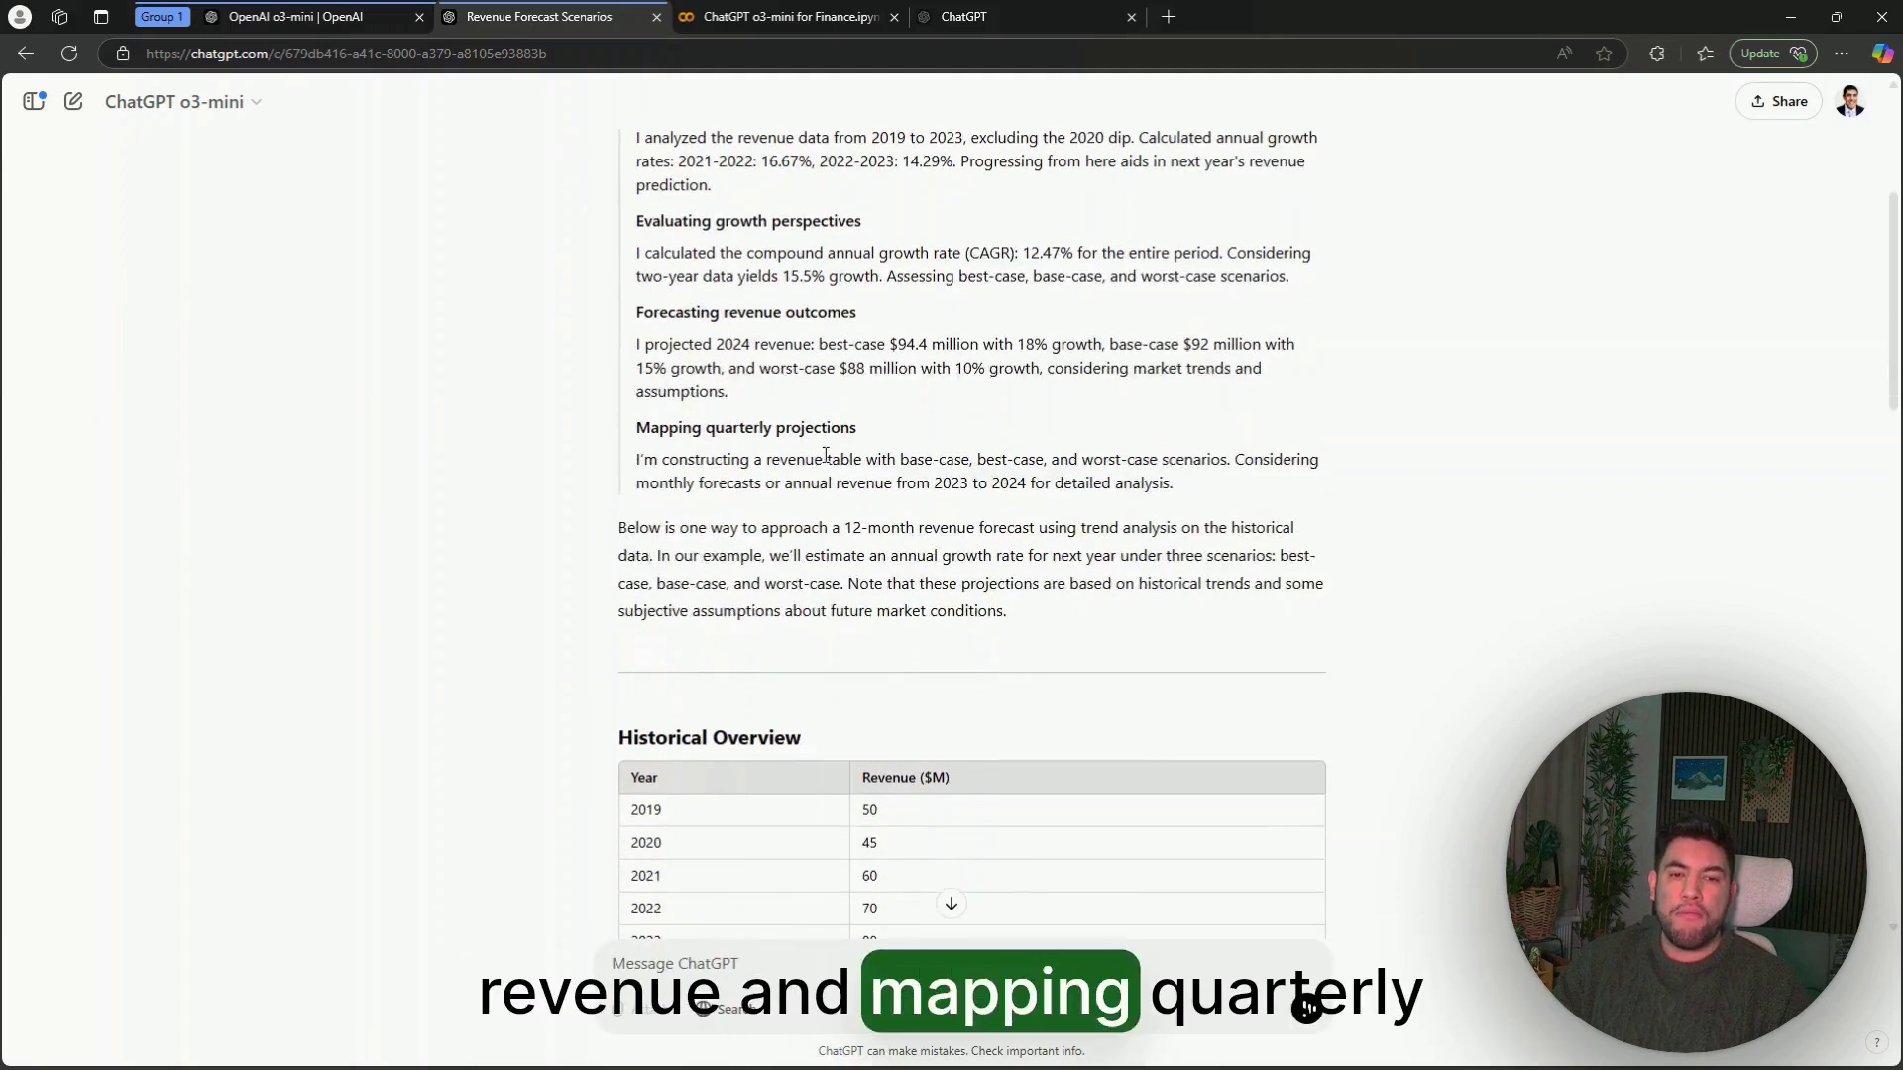
{"action": "scroll", "coordinate": [826, 455], "scroll_direction": "down", "scroll_amount": 17}
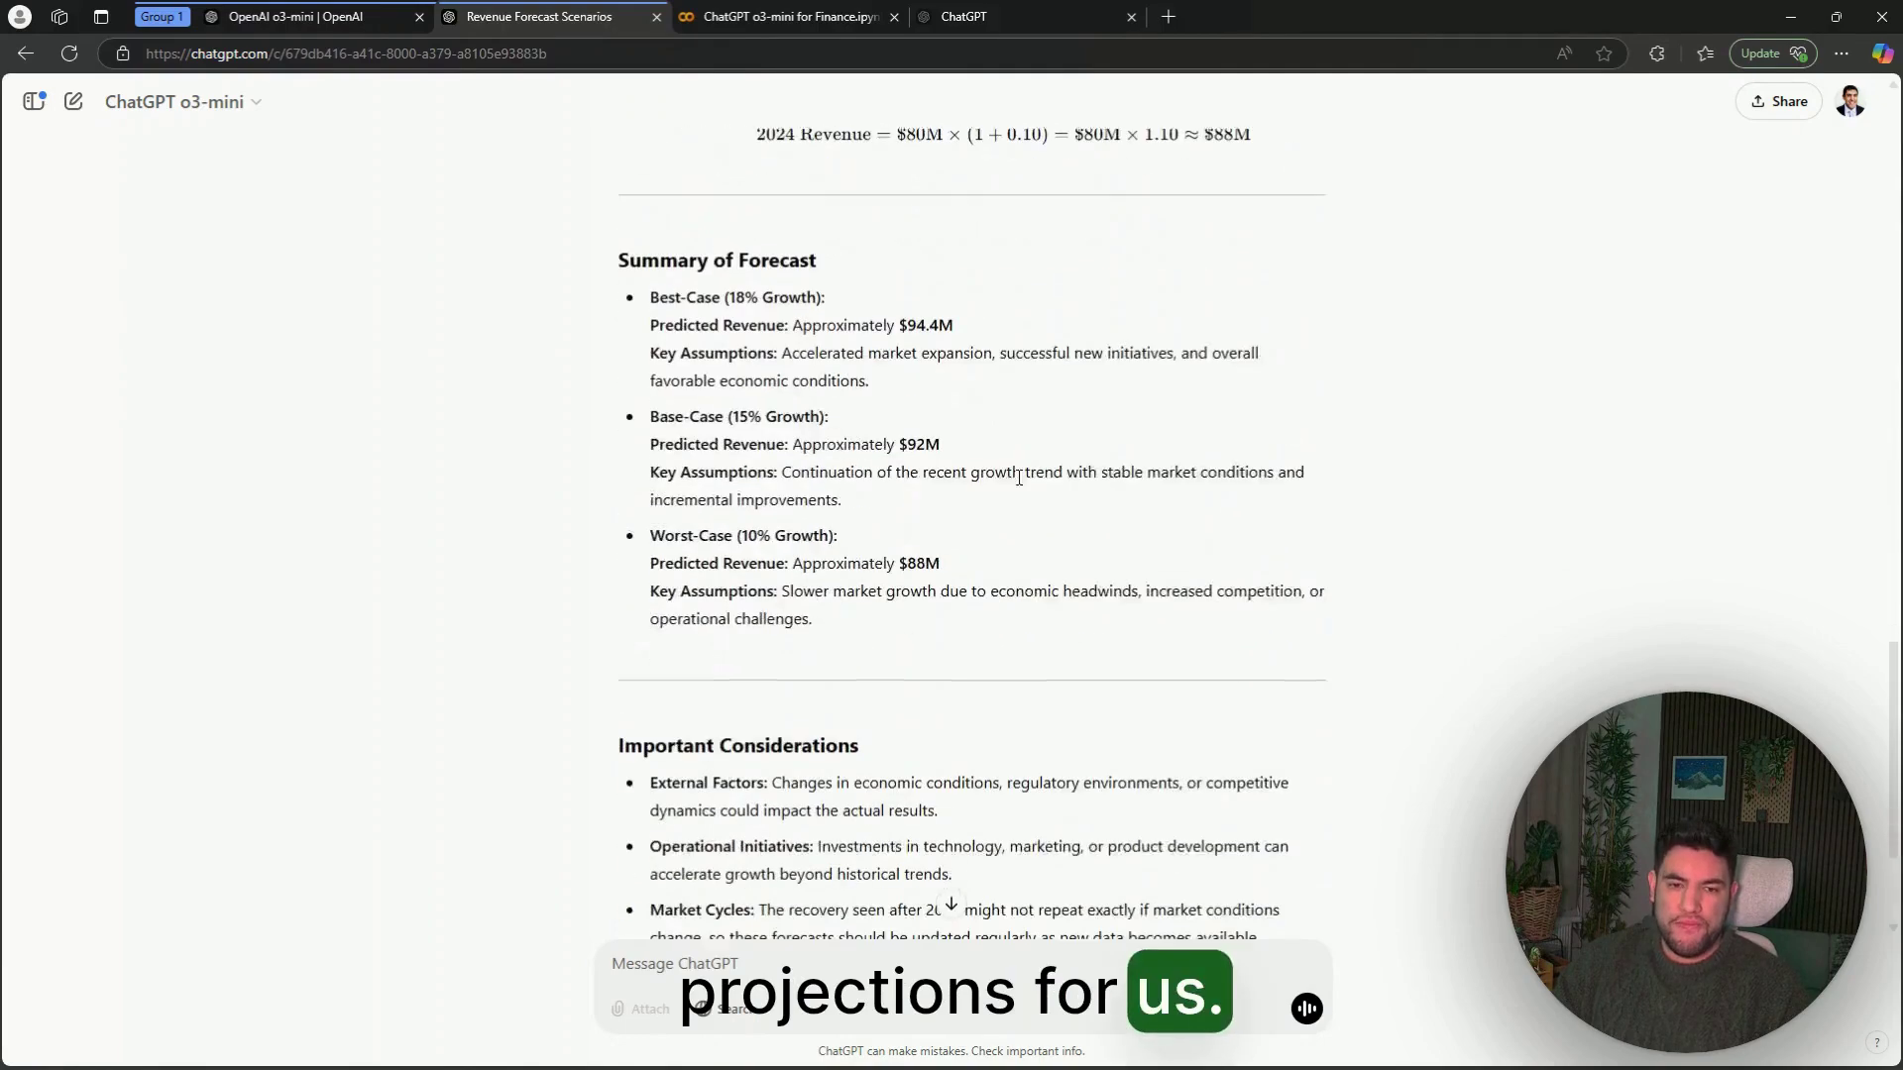
{"action": "scroll", "coordinate": [1019, 477], "scroll_direction": "down", "scroll_amount": 2}
{"action": "scroll", "coordinate": [1080, 510], "scroll_direction": "up", "scroll_amount": 15}
{"action": "scroll", "coordinate": [1105, 532], "scroll_direction": "up", "scroll_amount": 5}
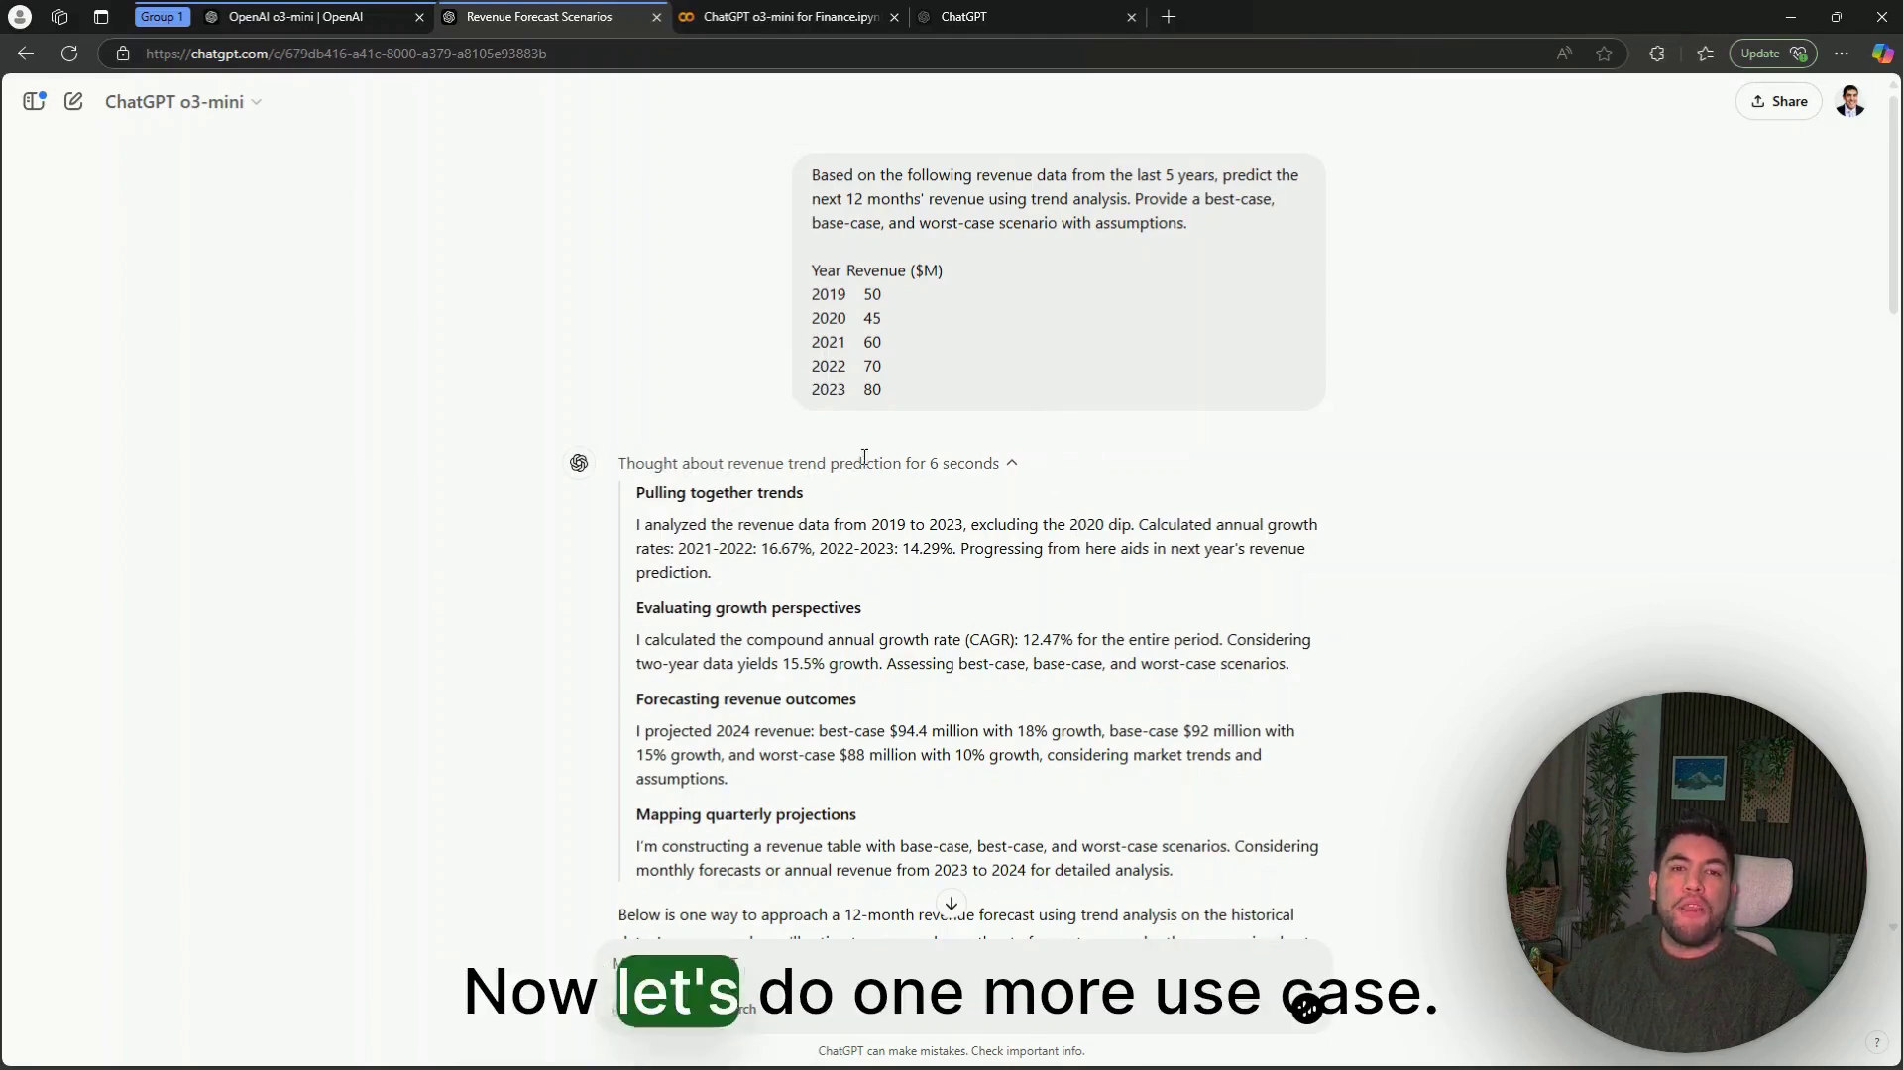
{"action": "left_click", "coordinate": [75, 103]}
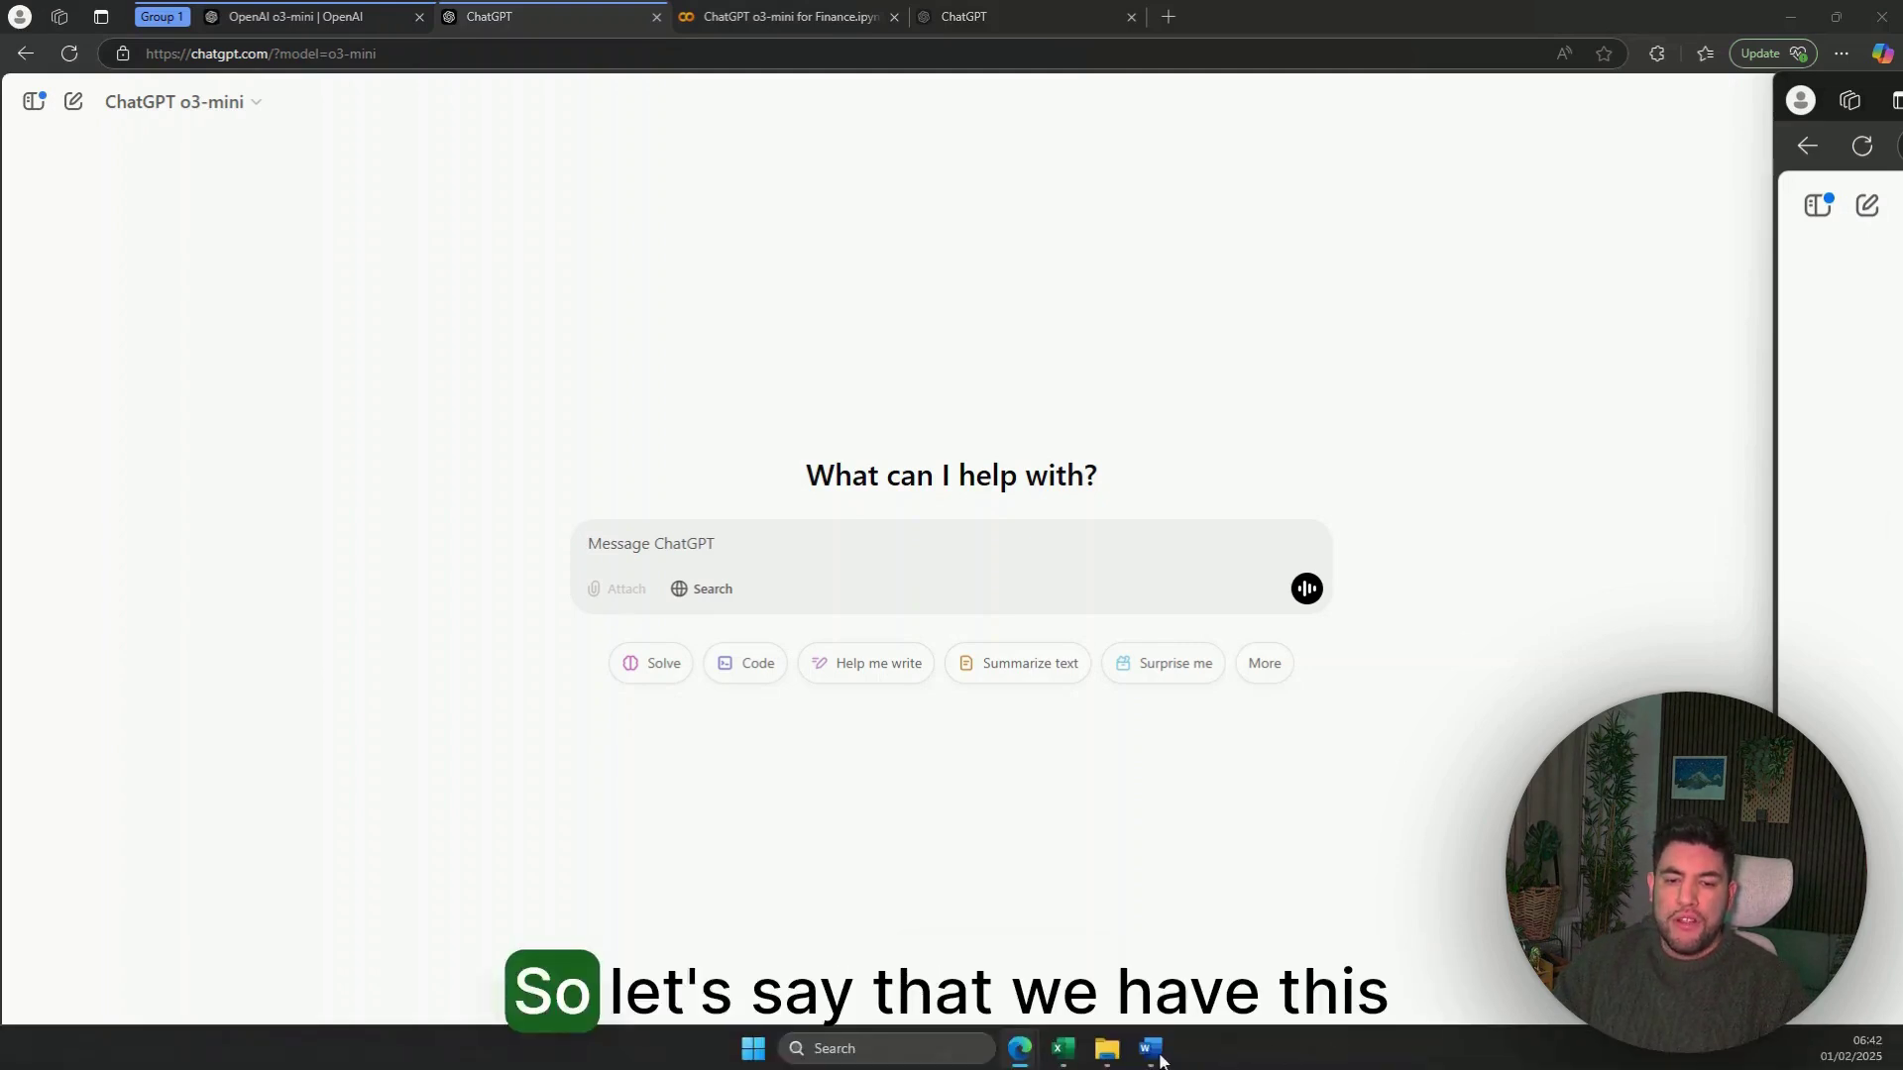
{"action": "mouse_move", "coordinate": [1075, 1058]}
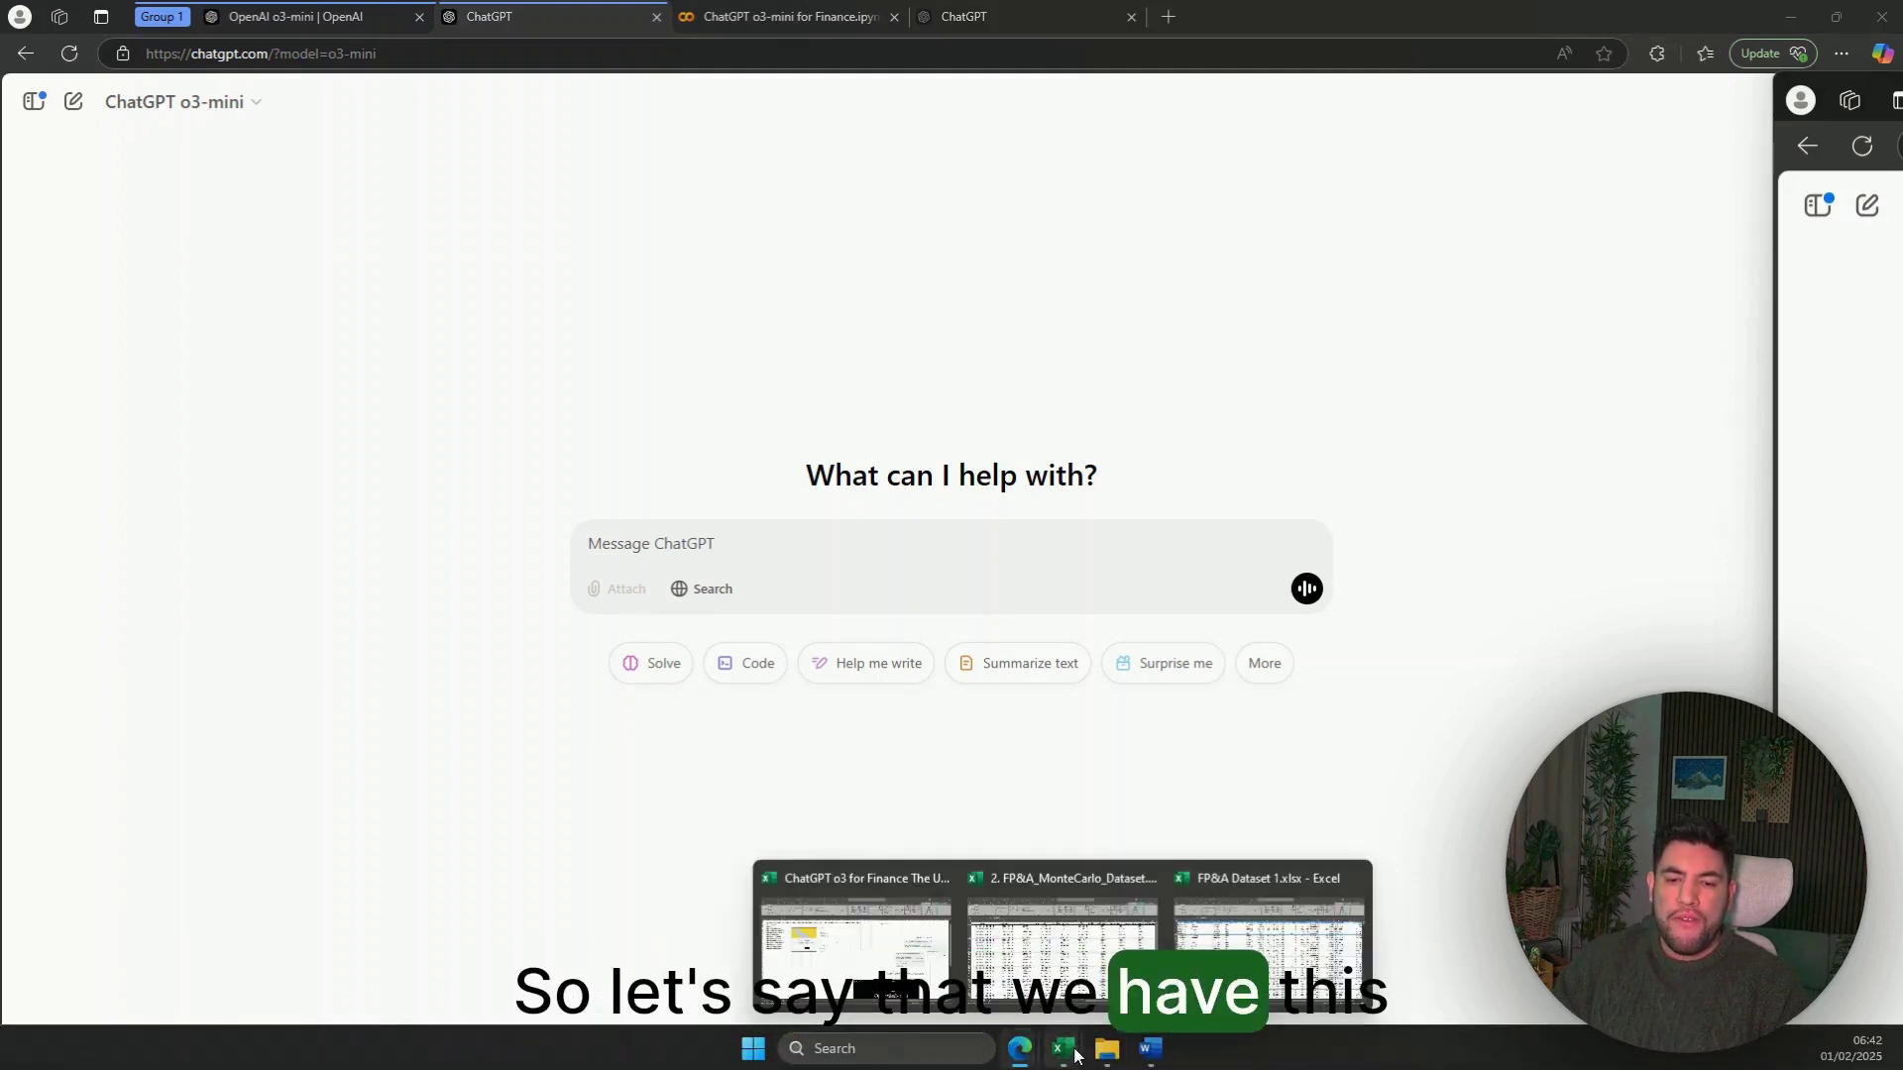
{"action": "mouse_move", "coordinate": [1067, 934]}
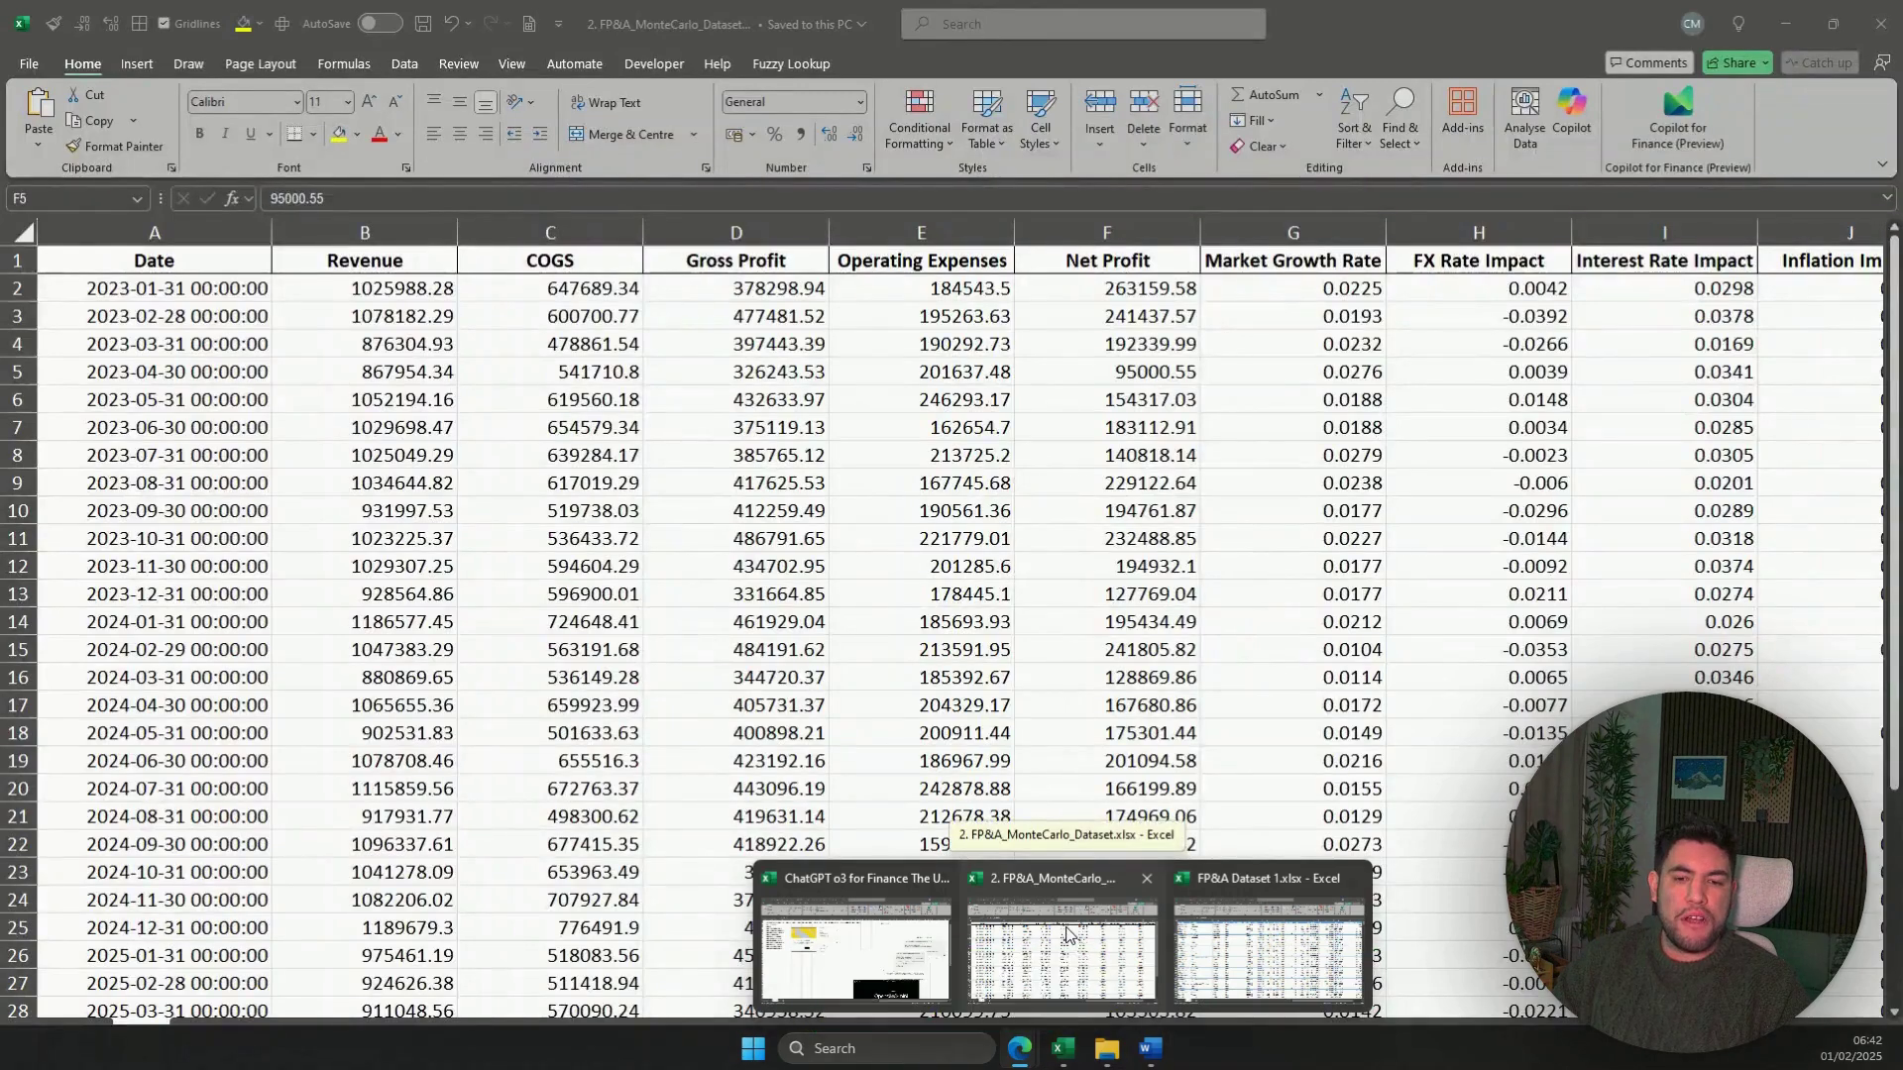
{"action": "left_click", "coordinate": [1067, 934]}
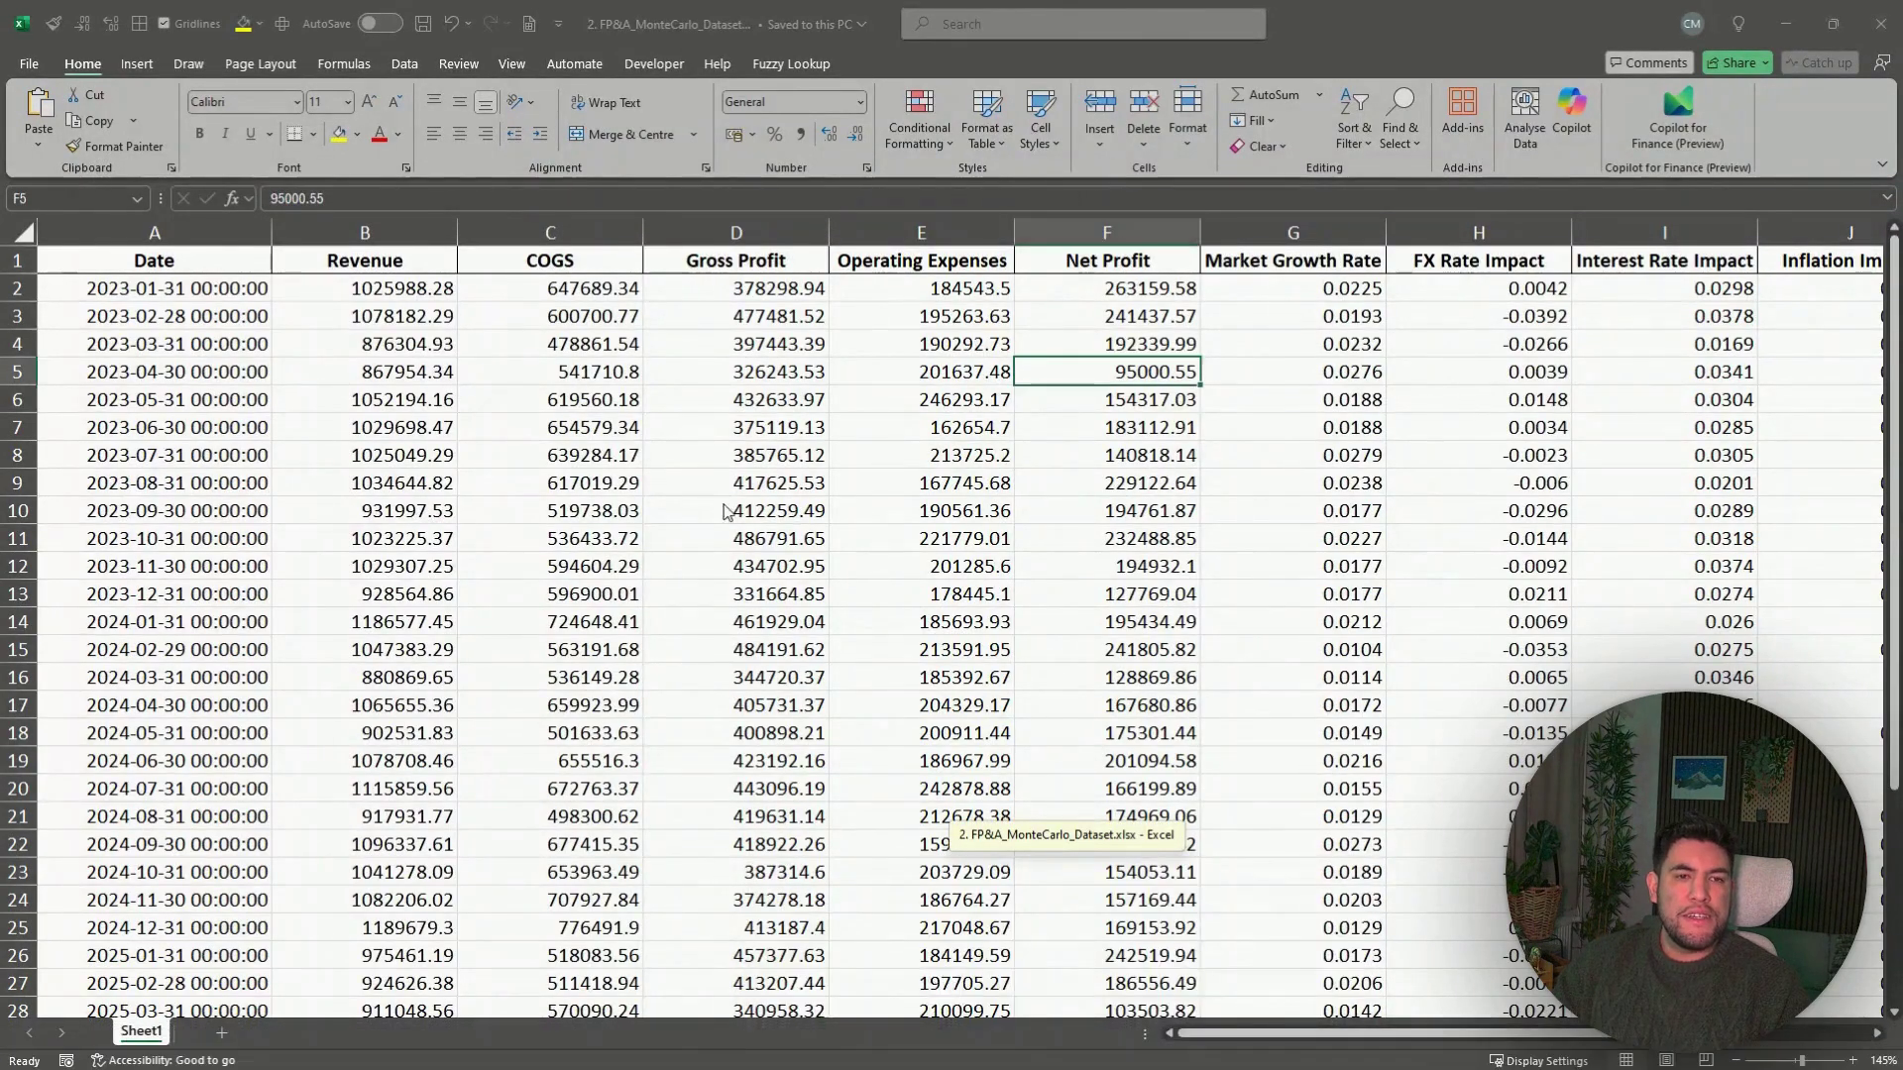
{"action": "key", "text": "Left"}
{"action": "key", "text": "Left"}
{"action": "key", "text": "Down"}
{"action": "key", "text": "Down"}
{"action": "key", "text": "Down"}
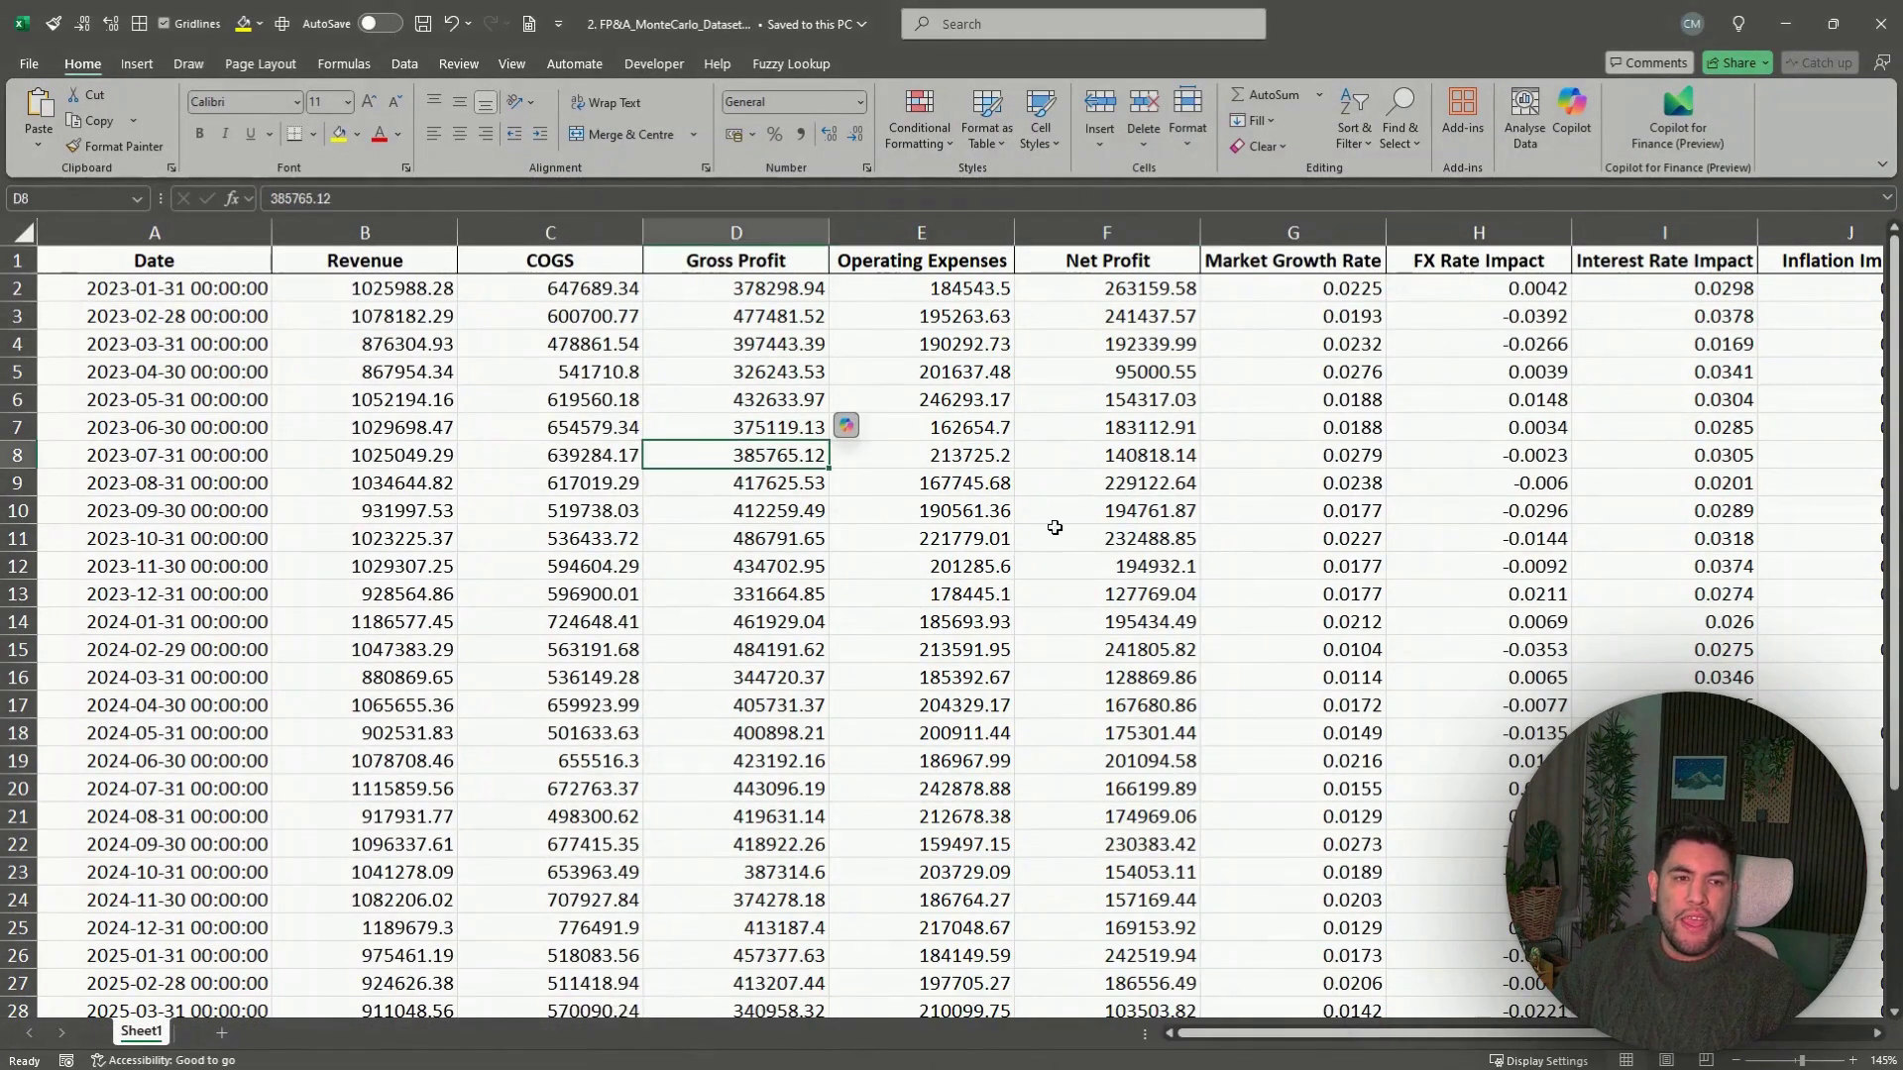
{"action": "left_click", "coordinate": [228, 233]}
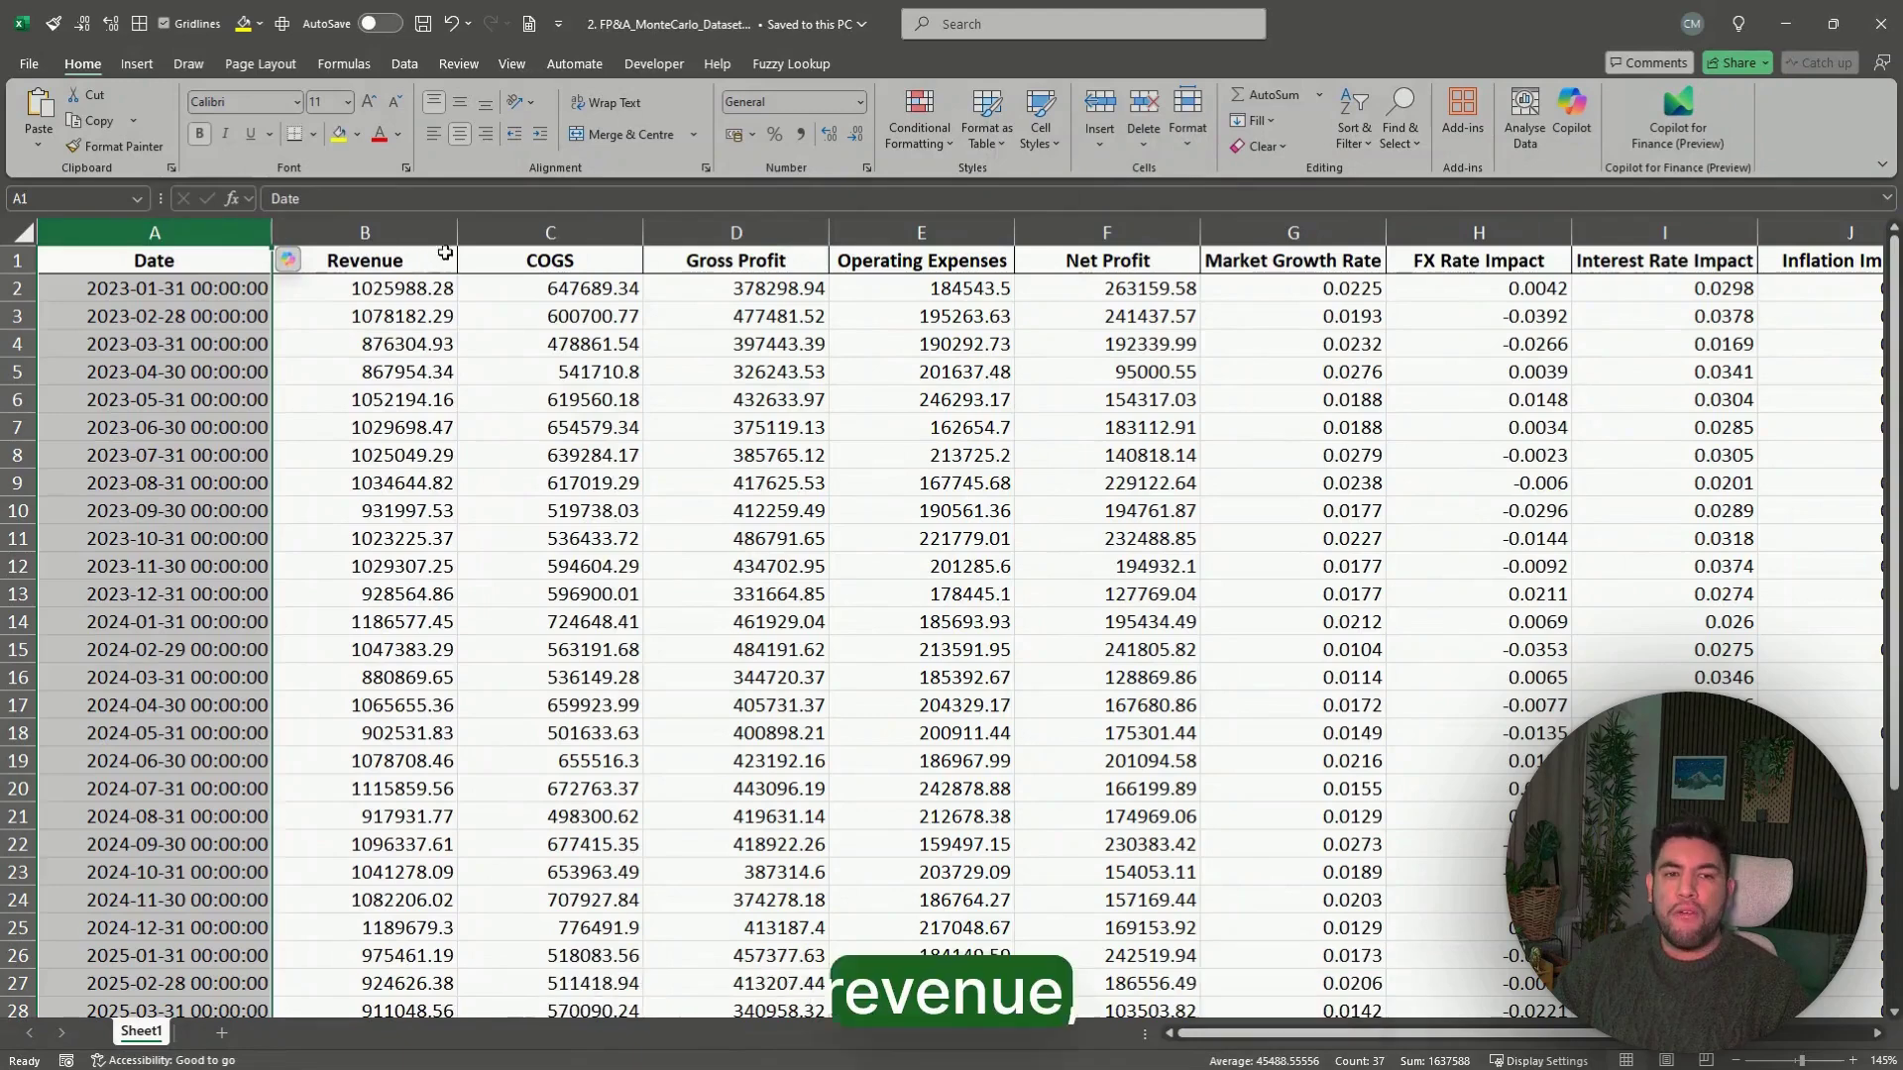
{"action": "left_click", "coordinate": [721, 318]}
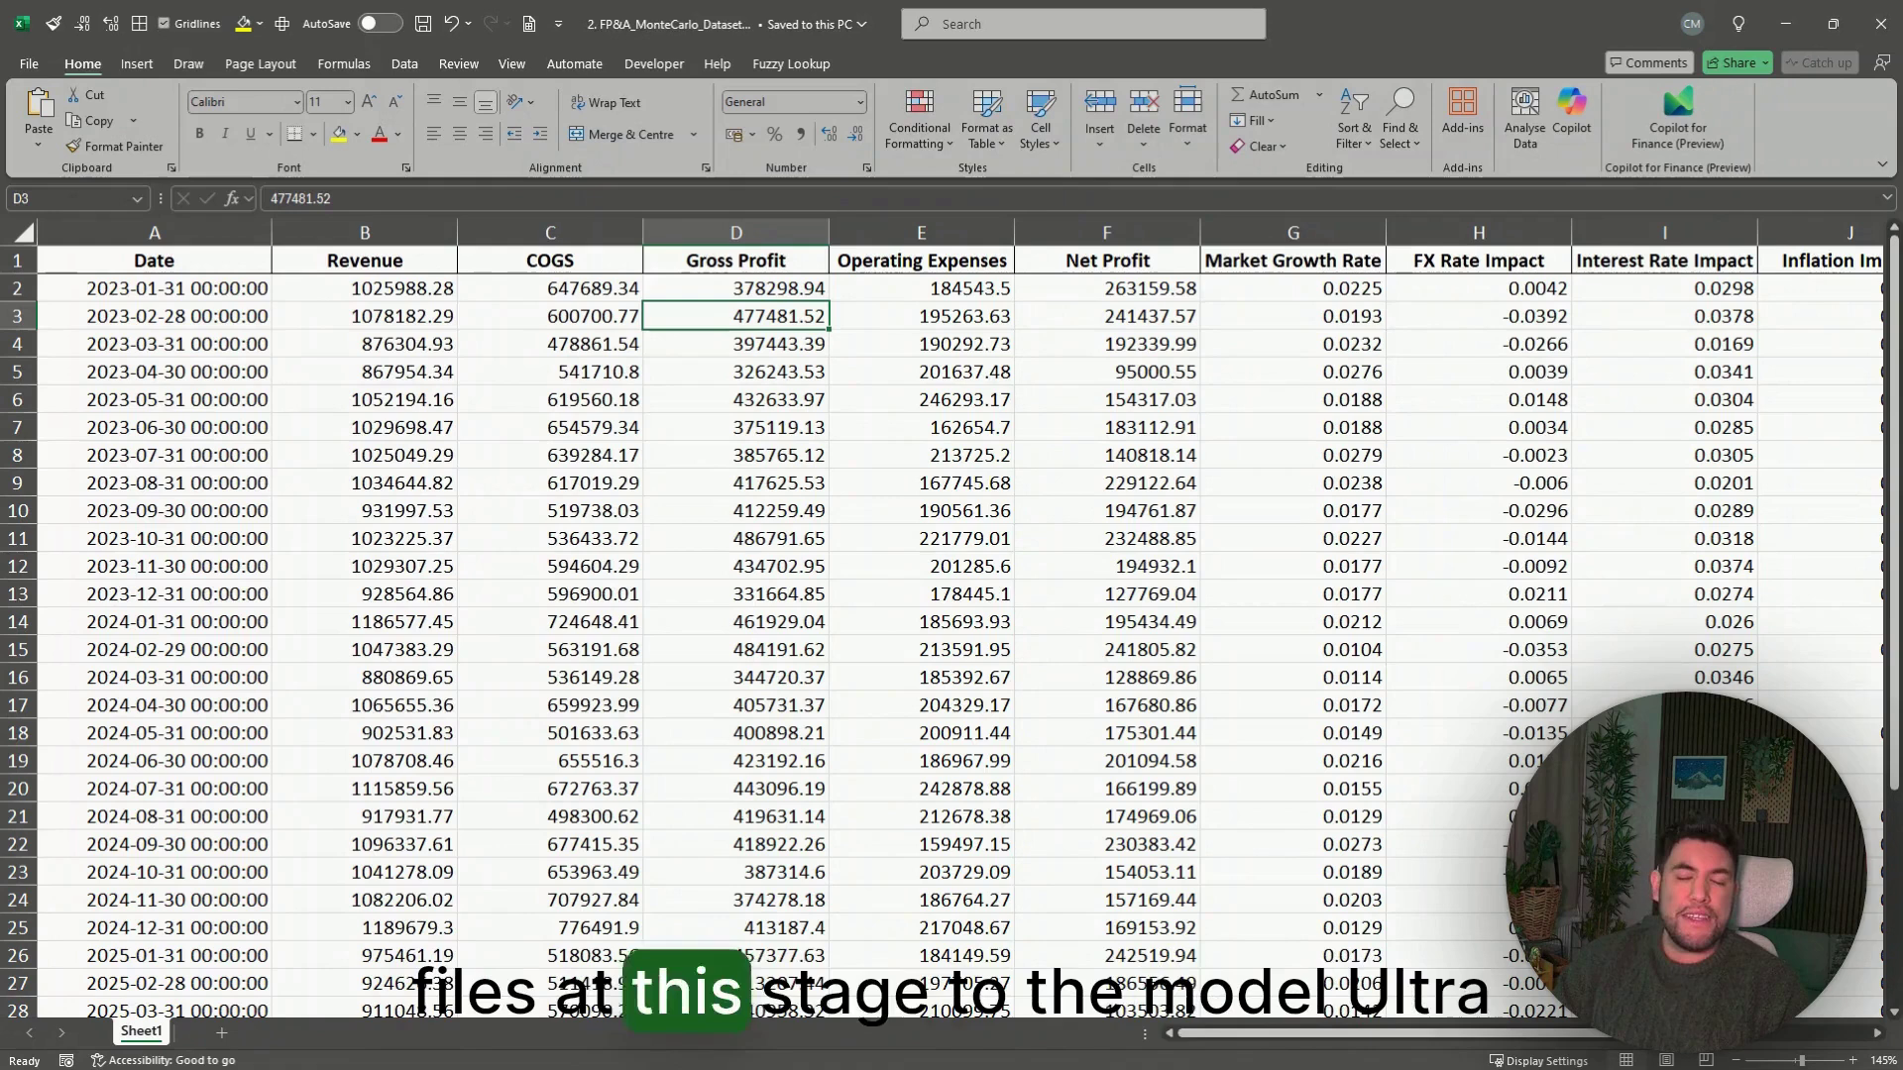
{"action": "key", "text": "super+c"}
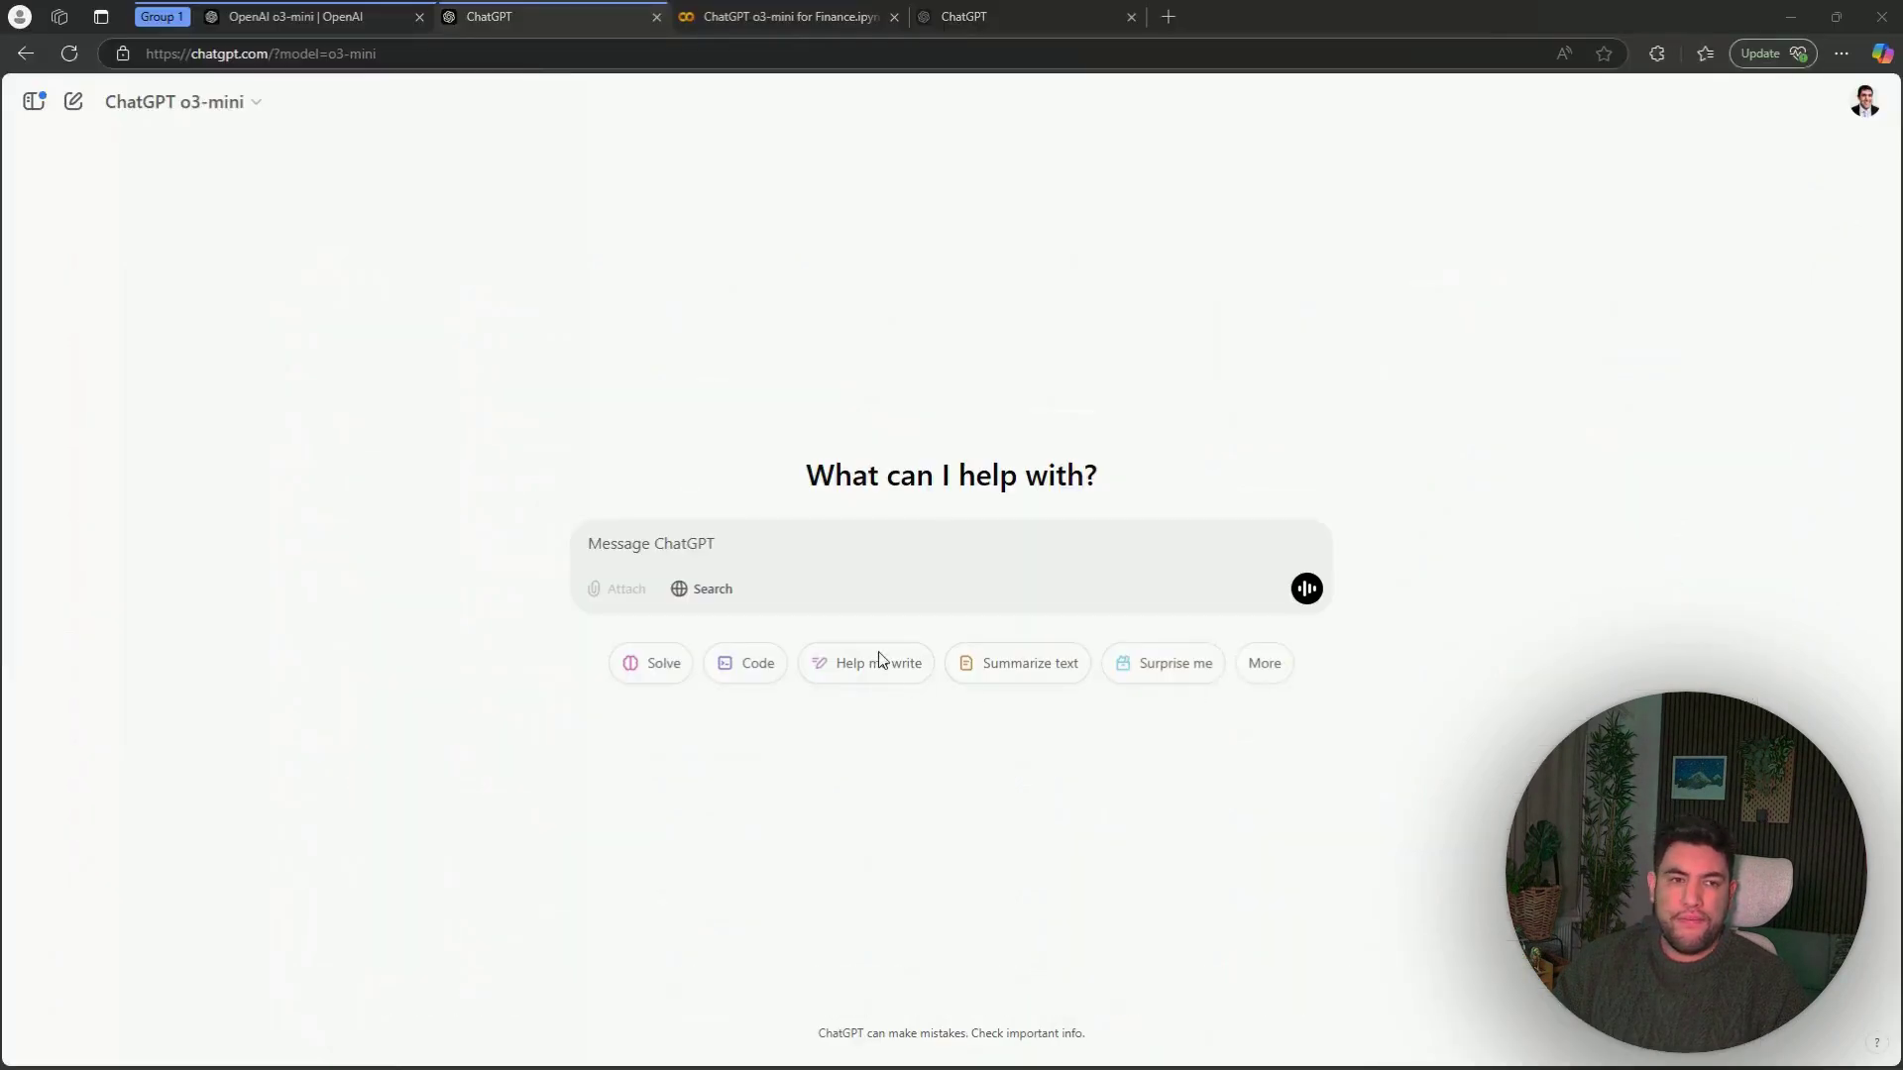
Paste the Monte Carlo Python analysis prompt ending 'My dataset looks like this:' and add a new line.
{"action": "left_click", "coordinate": [694, 563]}
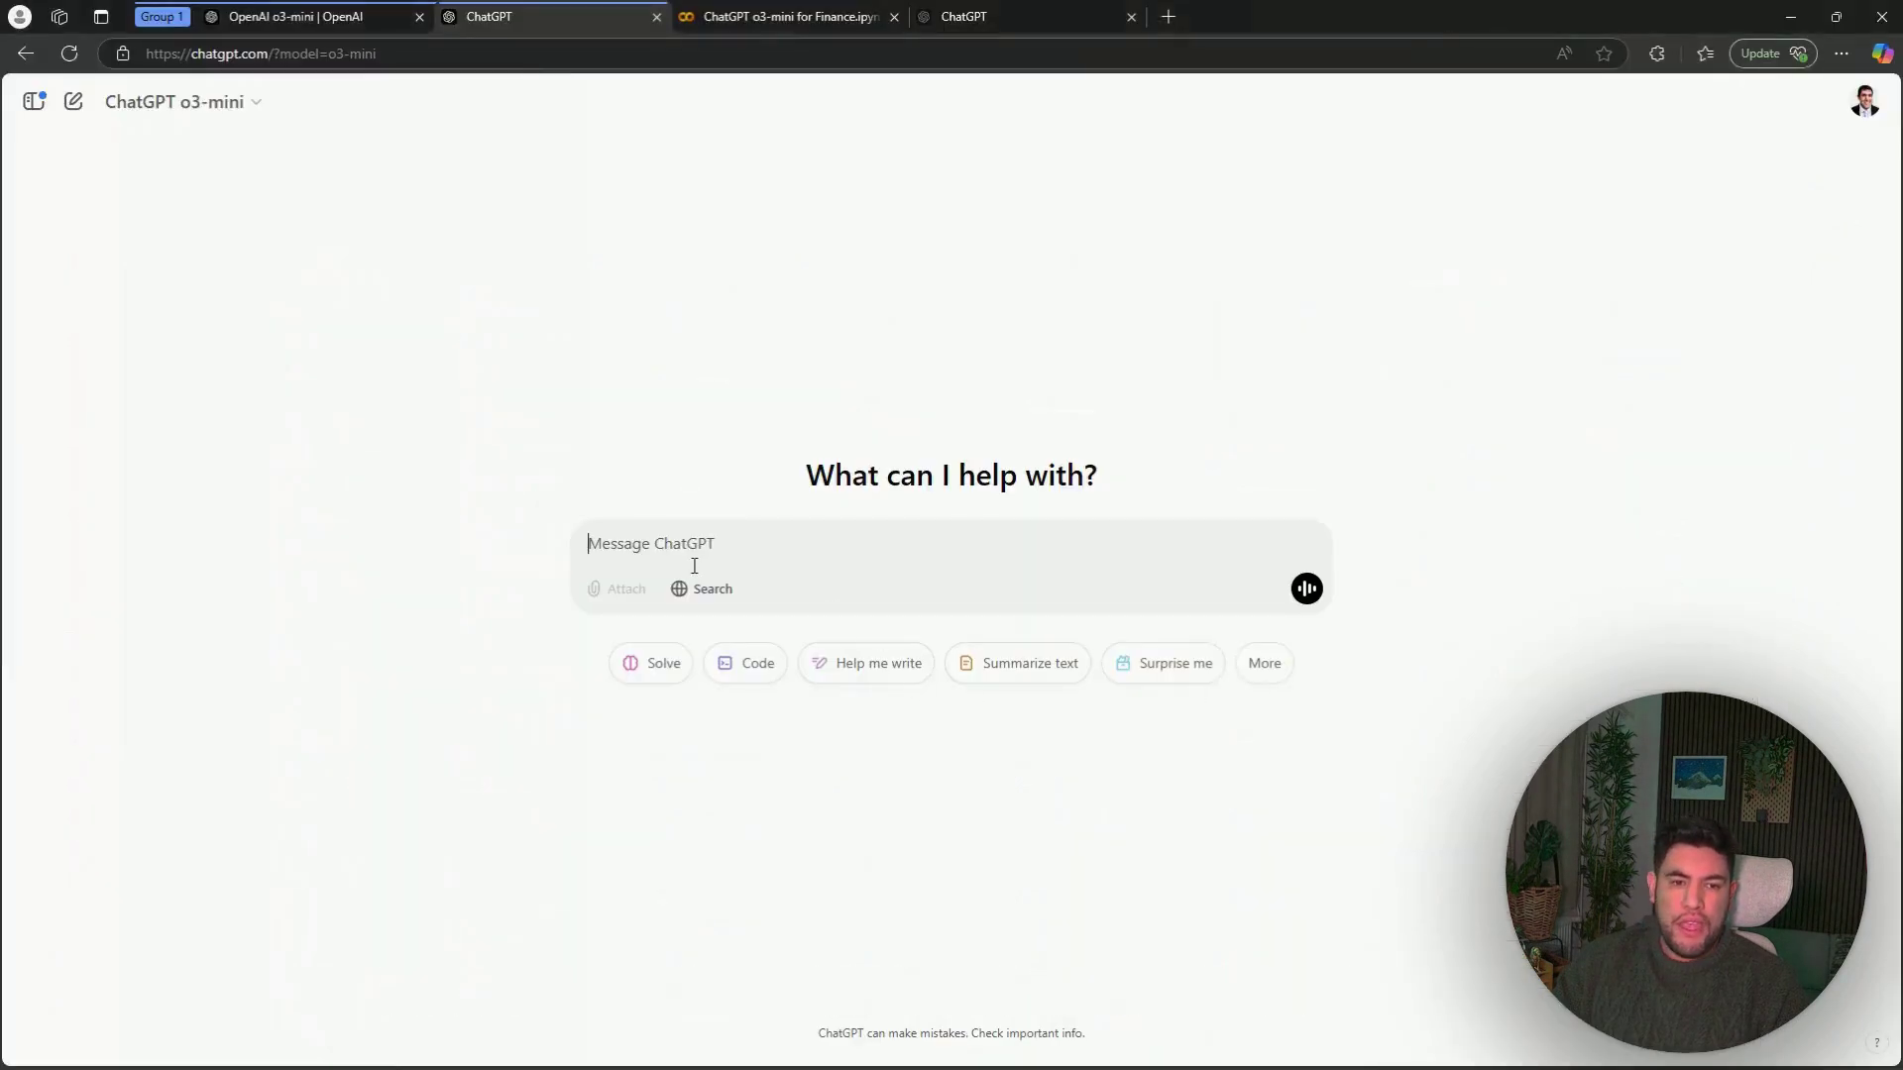
{"action": "key", "text": "ctrl+v"}
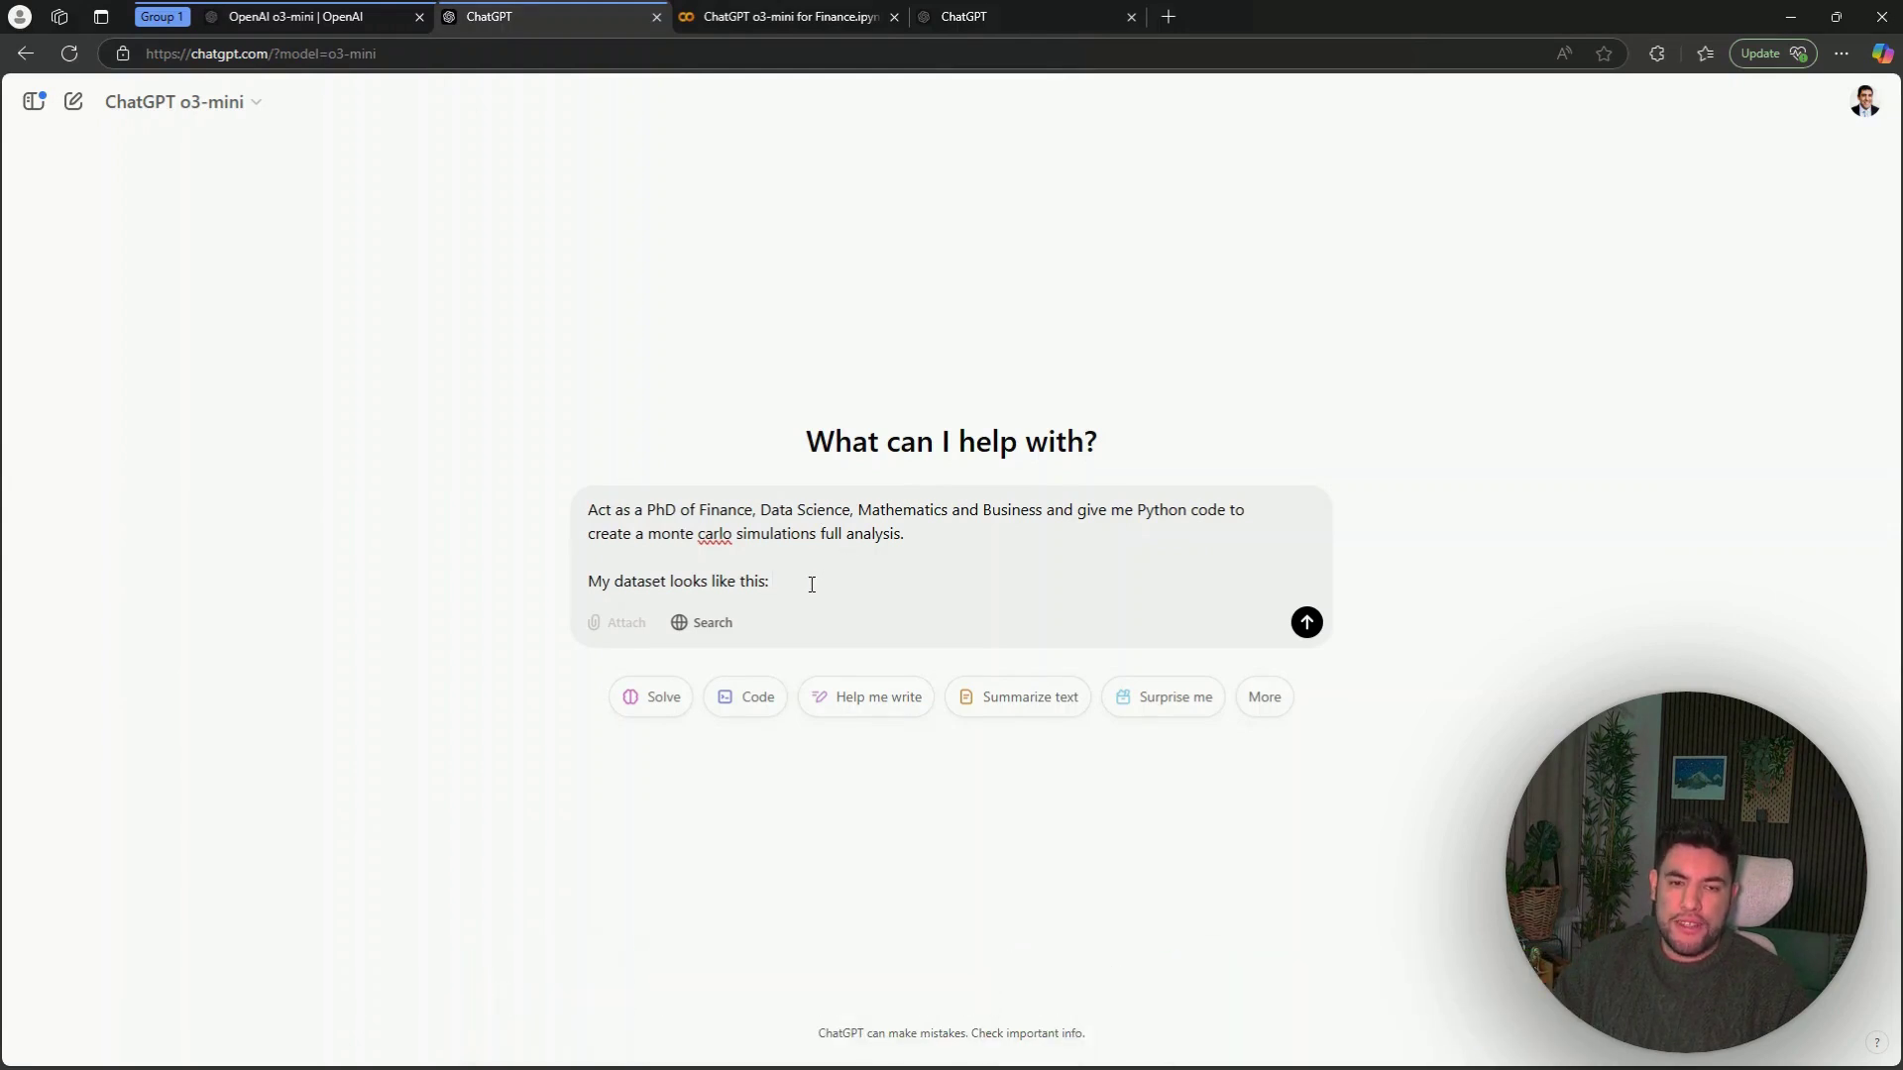
{"action": "key", "text": "shift+Return"}
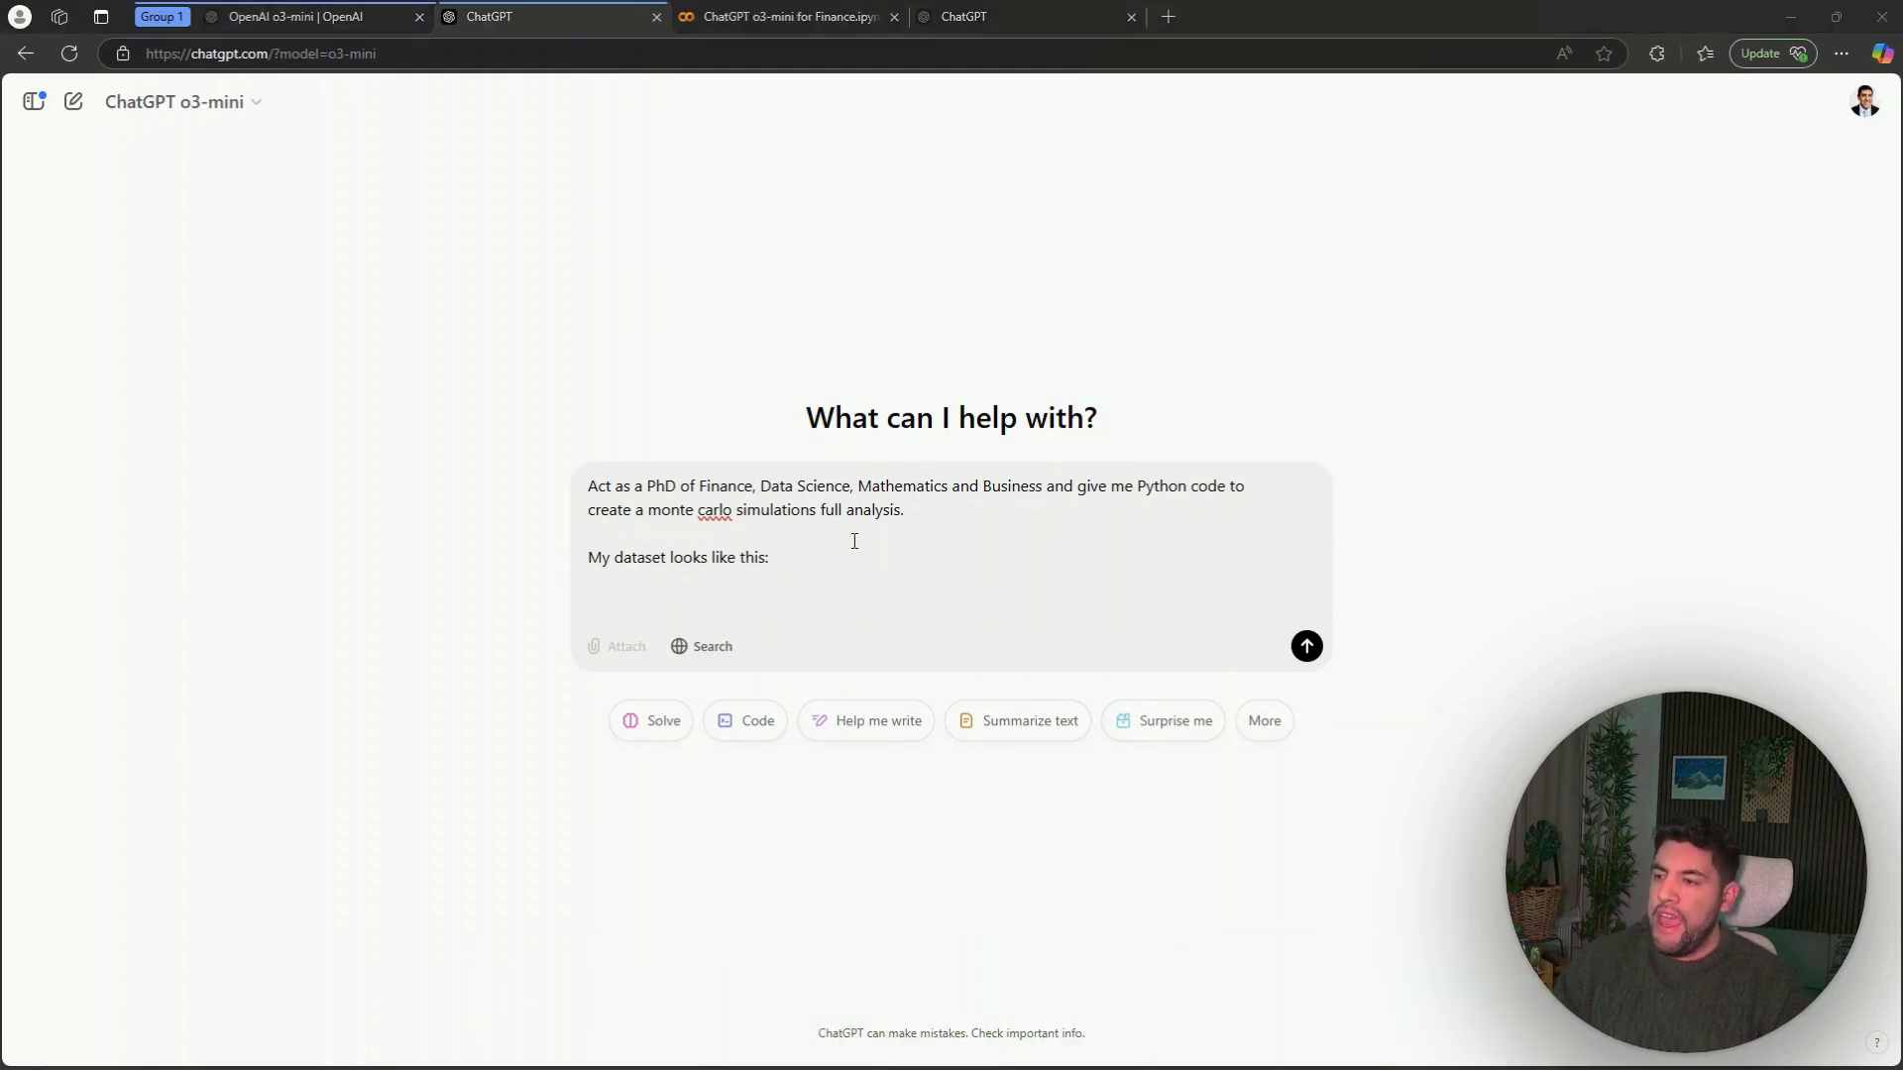
{"action": "key", "text": "alt+Tab"}
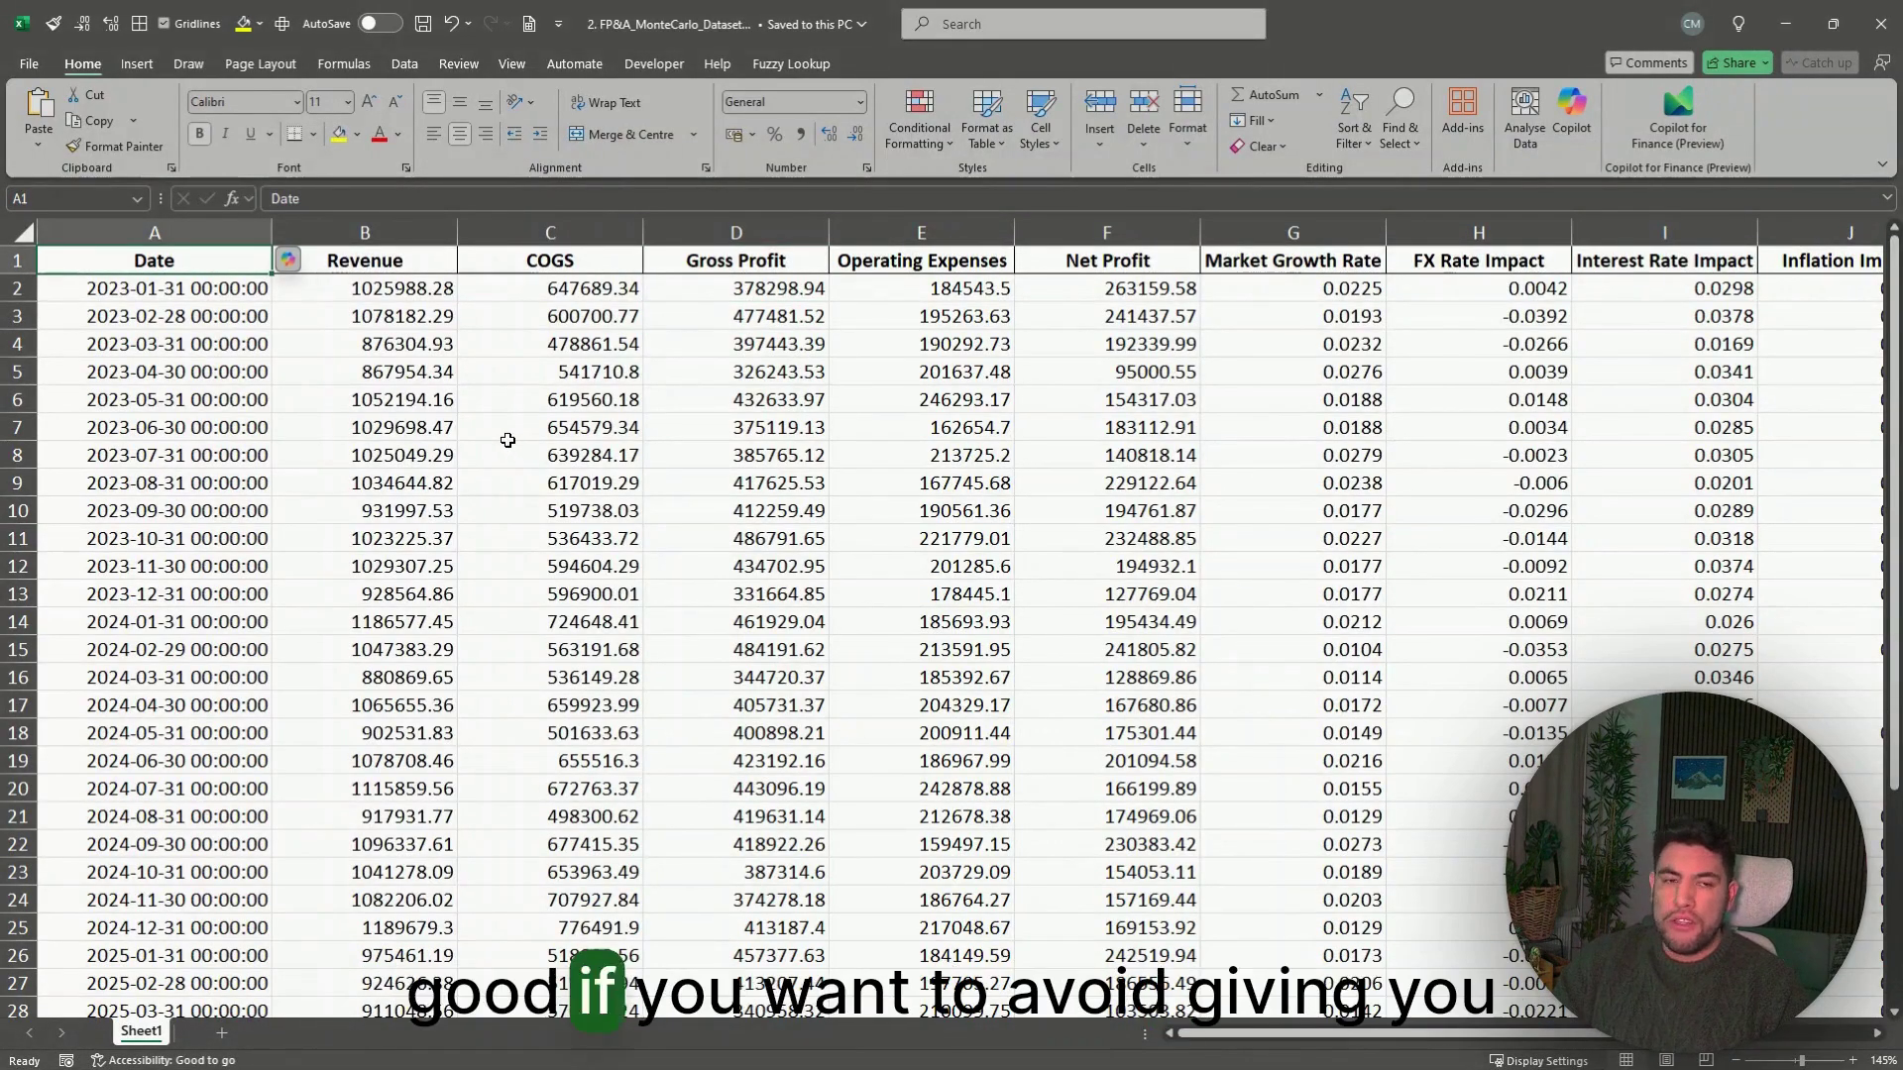
Copy the Excel header row and first four data rows, Date through One-Time Events.
{"action": "key", "text": "shift+Down"}
{"action": "key", "text": "shift+Down"}
{"action": "key", "text": "shift+Down"}
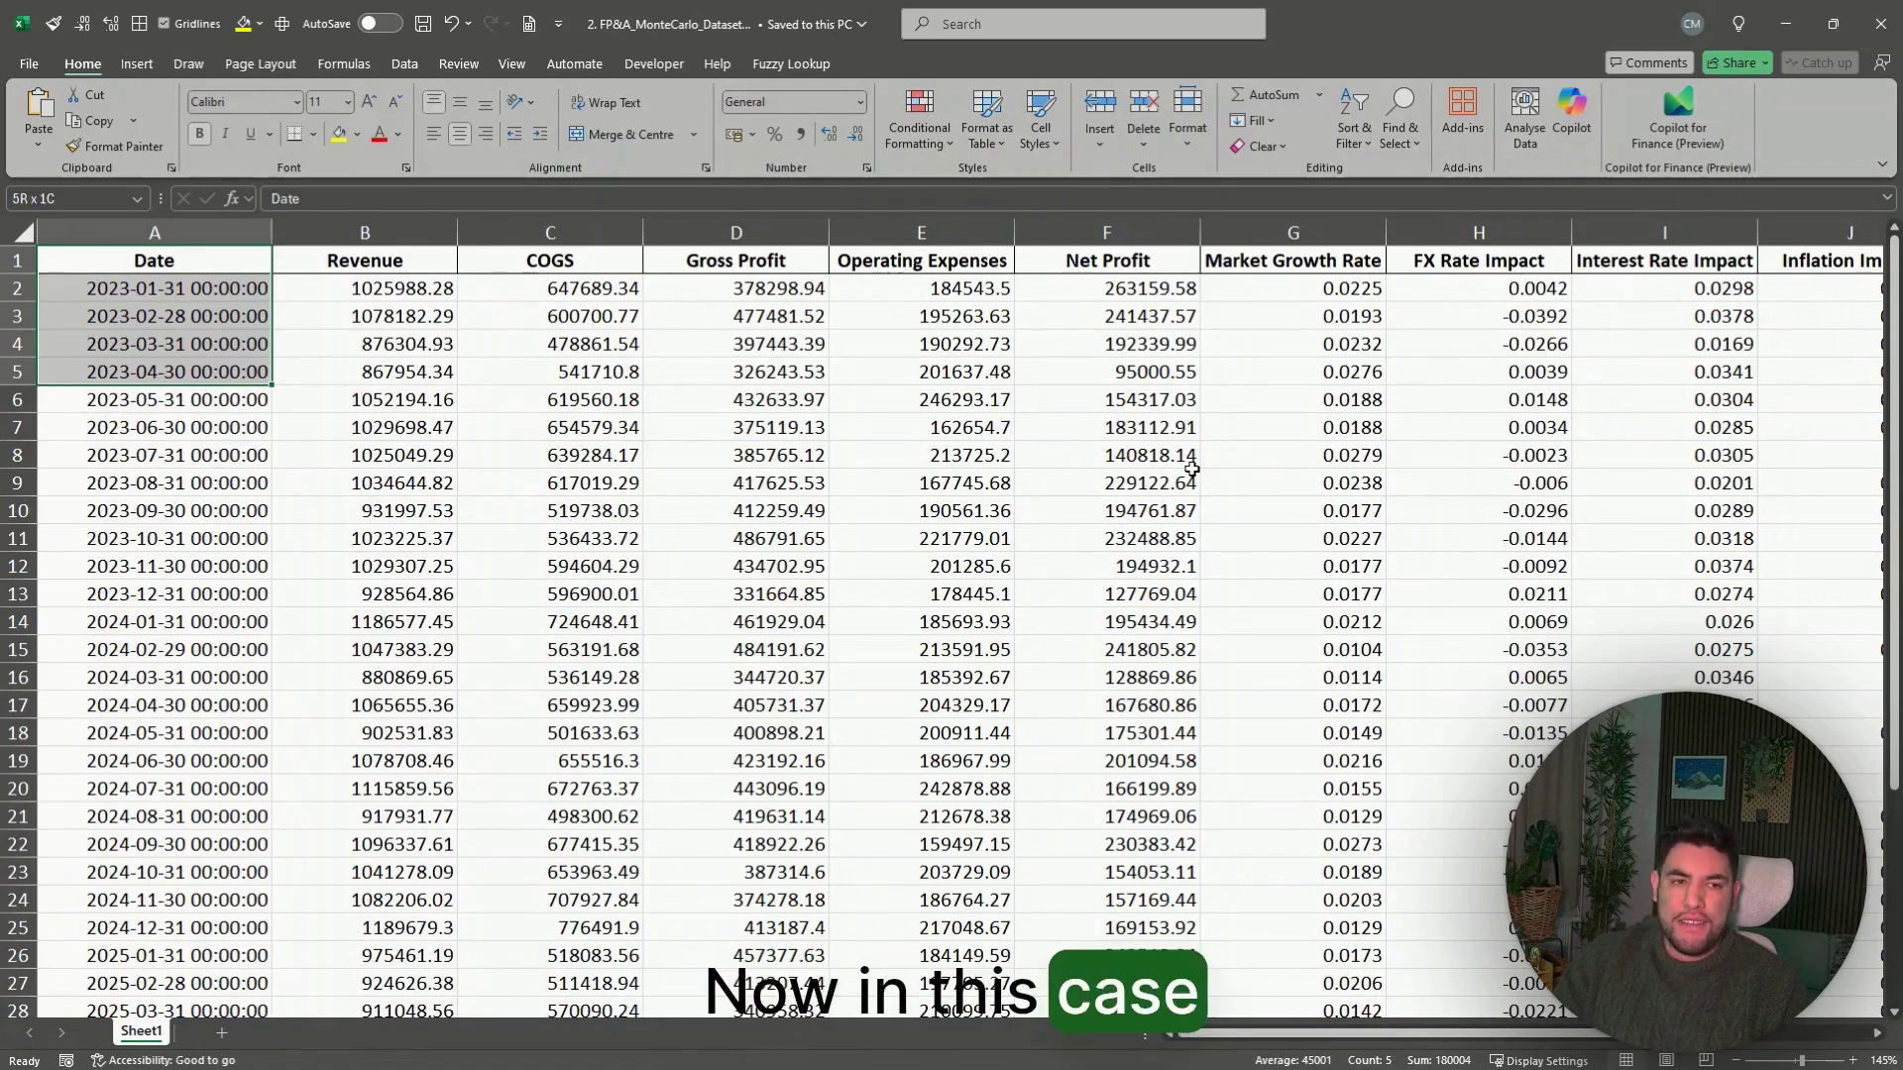
{"action": "key", "text": "ctrl+shift+Right"}
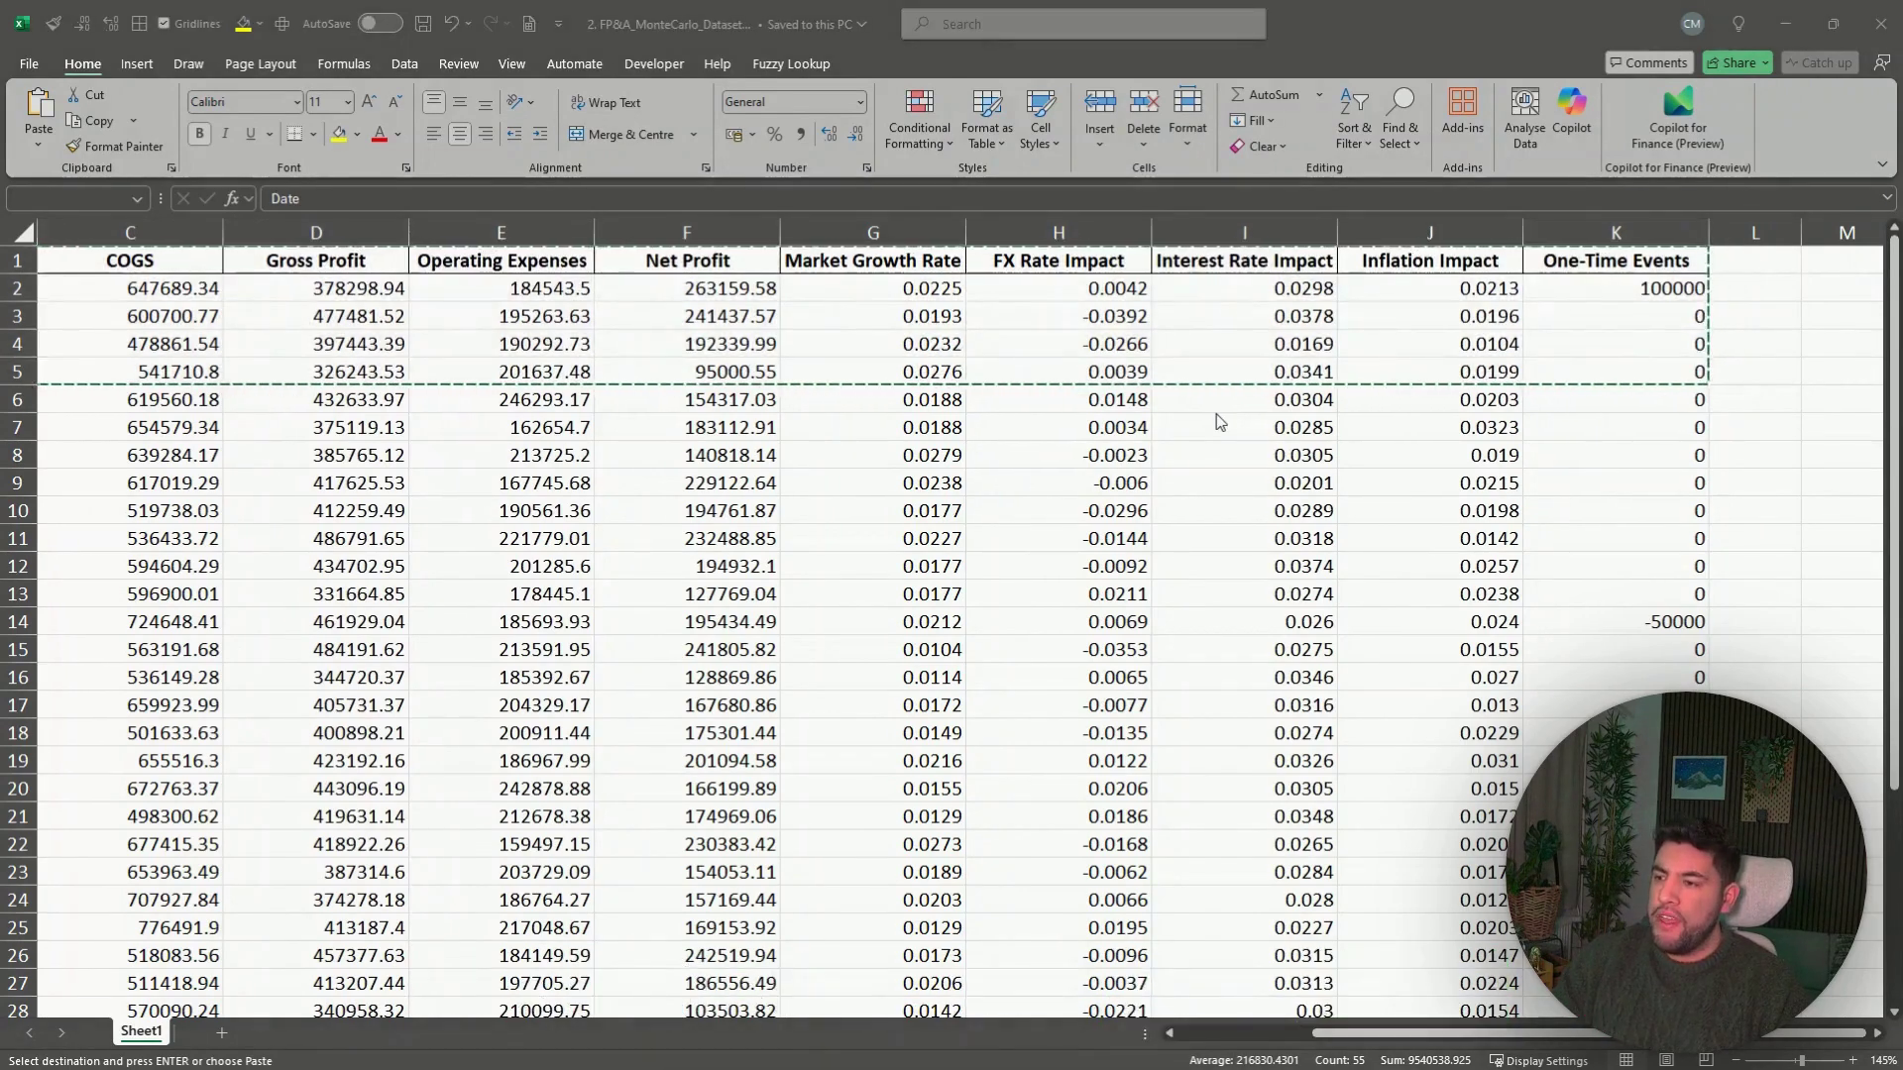
{"action": "key", "text": "alt+Tab"}
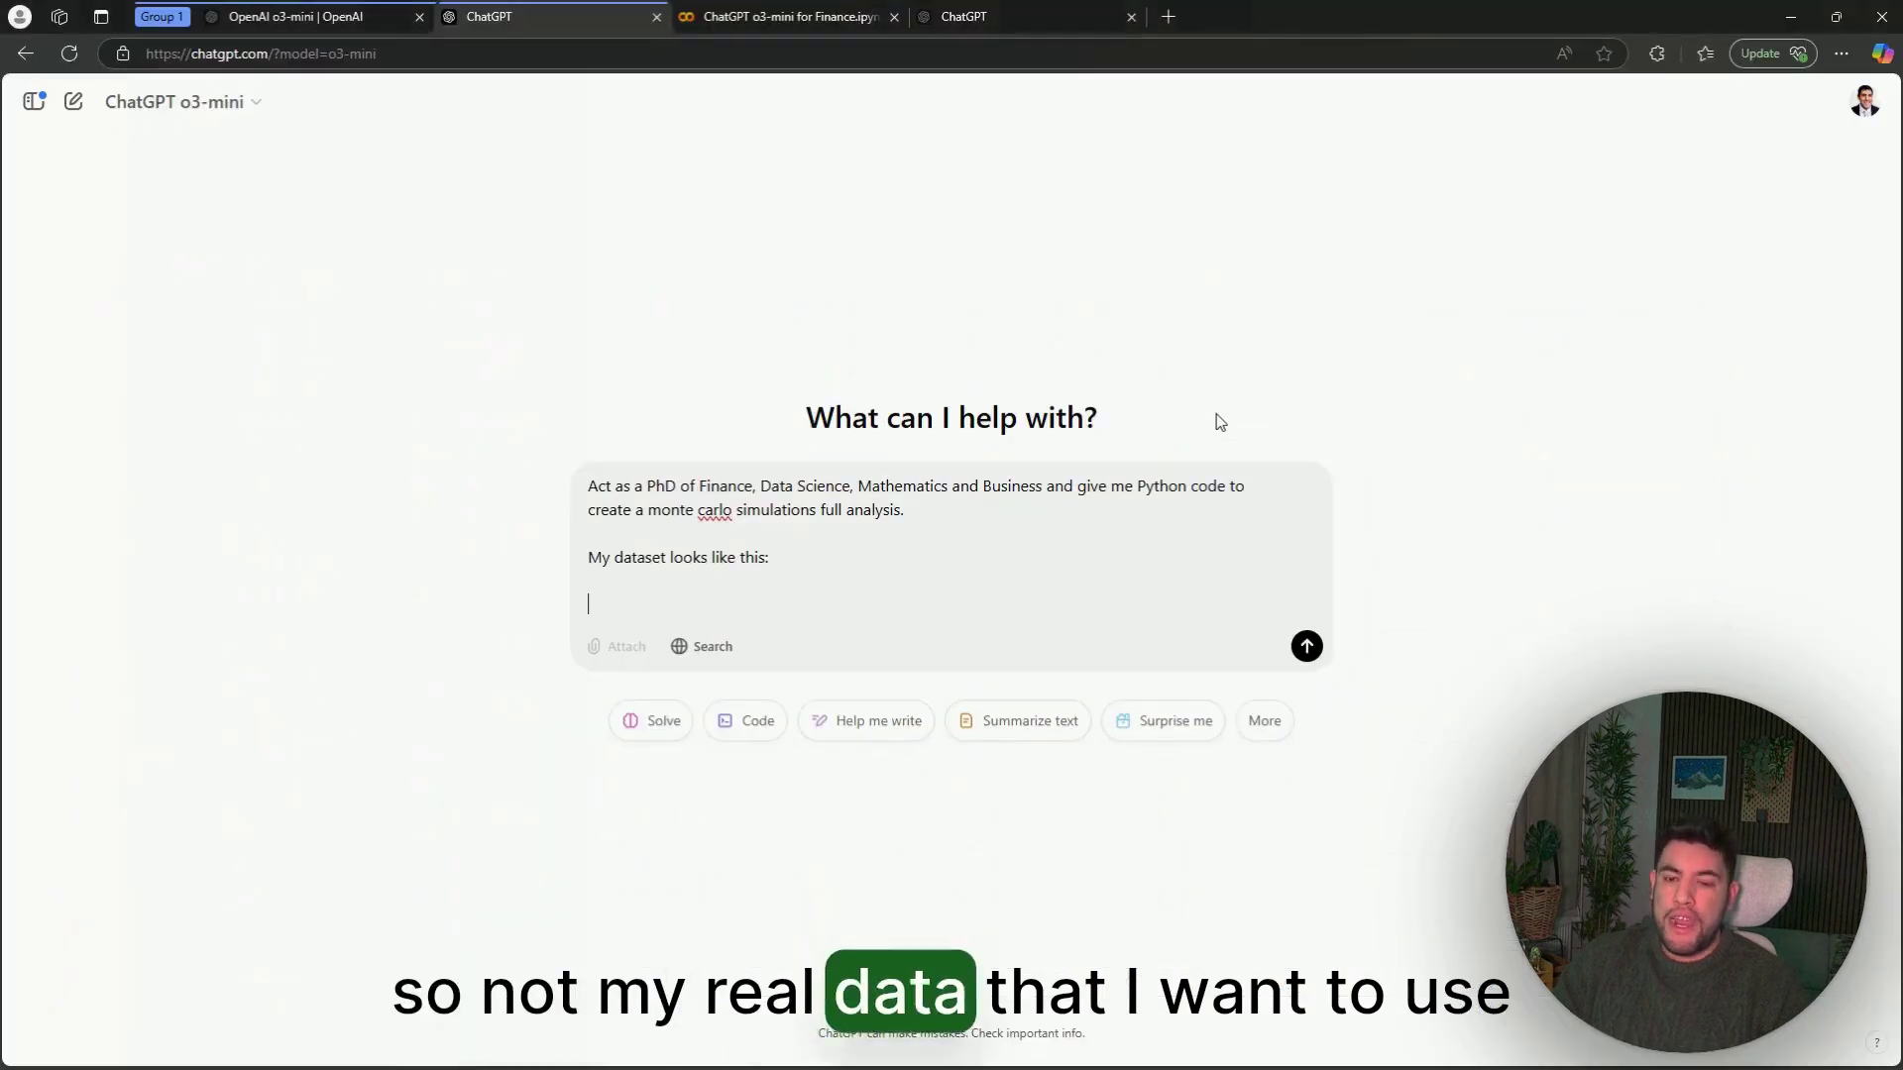
Paste the copied dataset rows into the Monte Carlo prompt and send it.
{"action": "key", "text": "ctrl+v"}
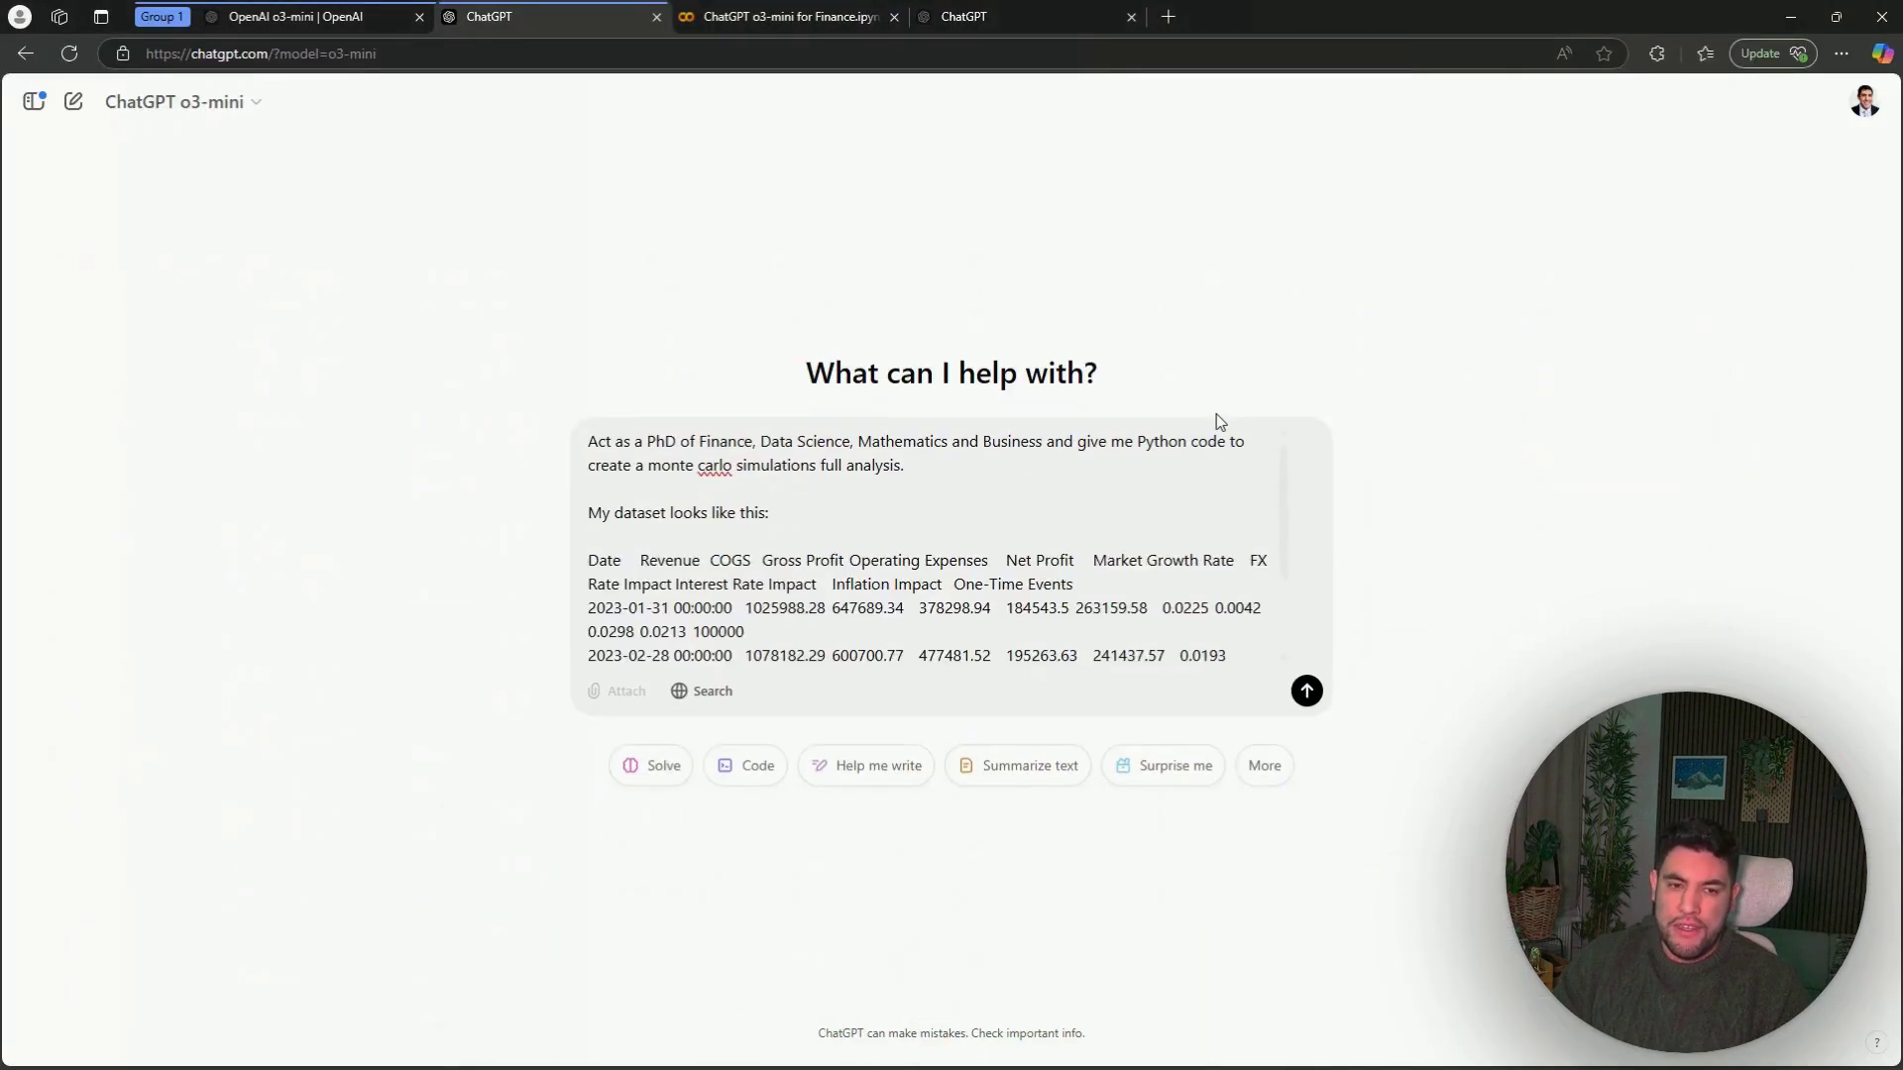
{"action": "scroll", "coordinate": [771, 606], "scroll_direction": "down", "scroll_amount": 3}
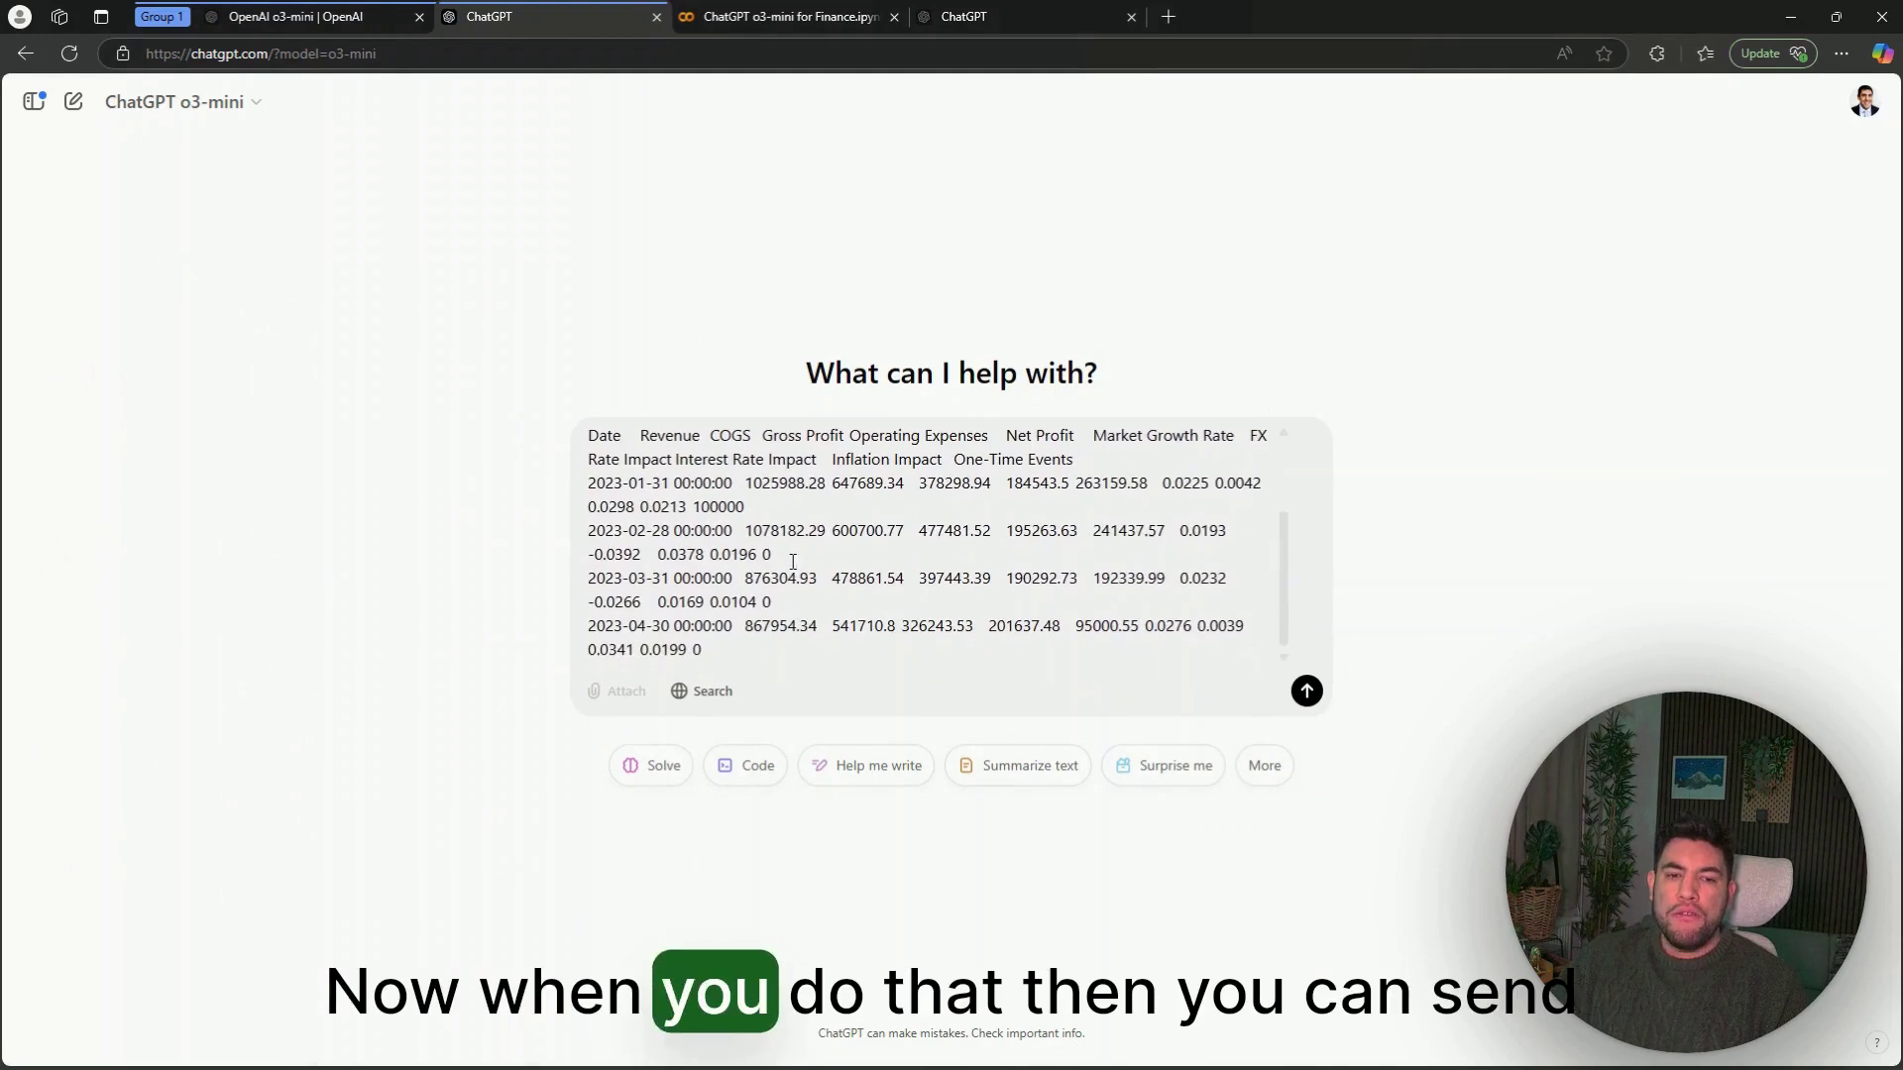
{"action": "left_click", "coordinate": [1304, 691]}
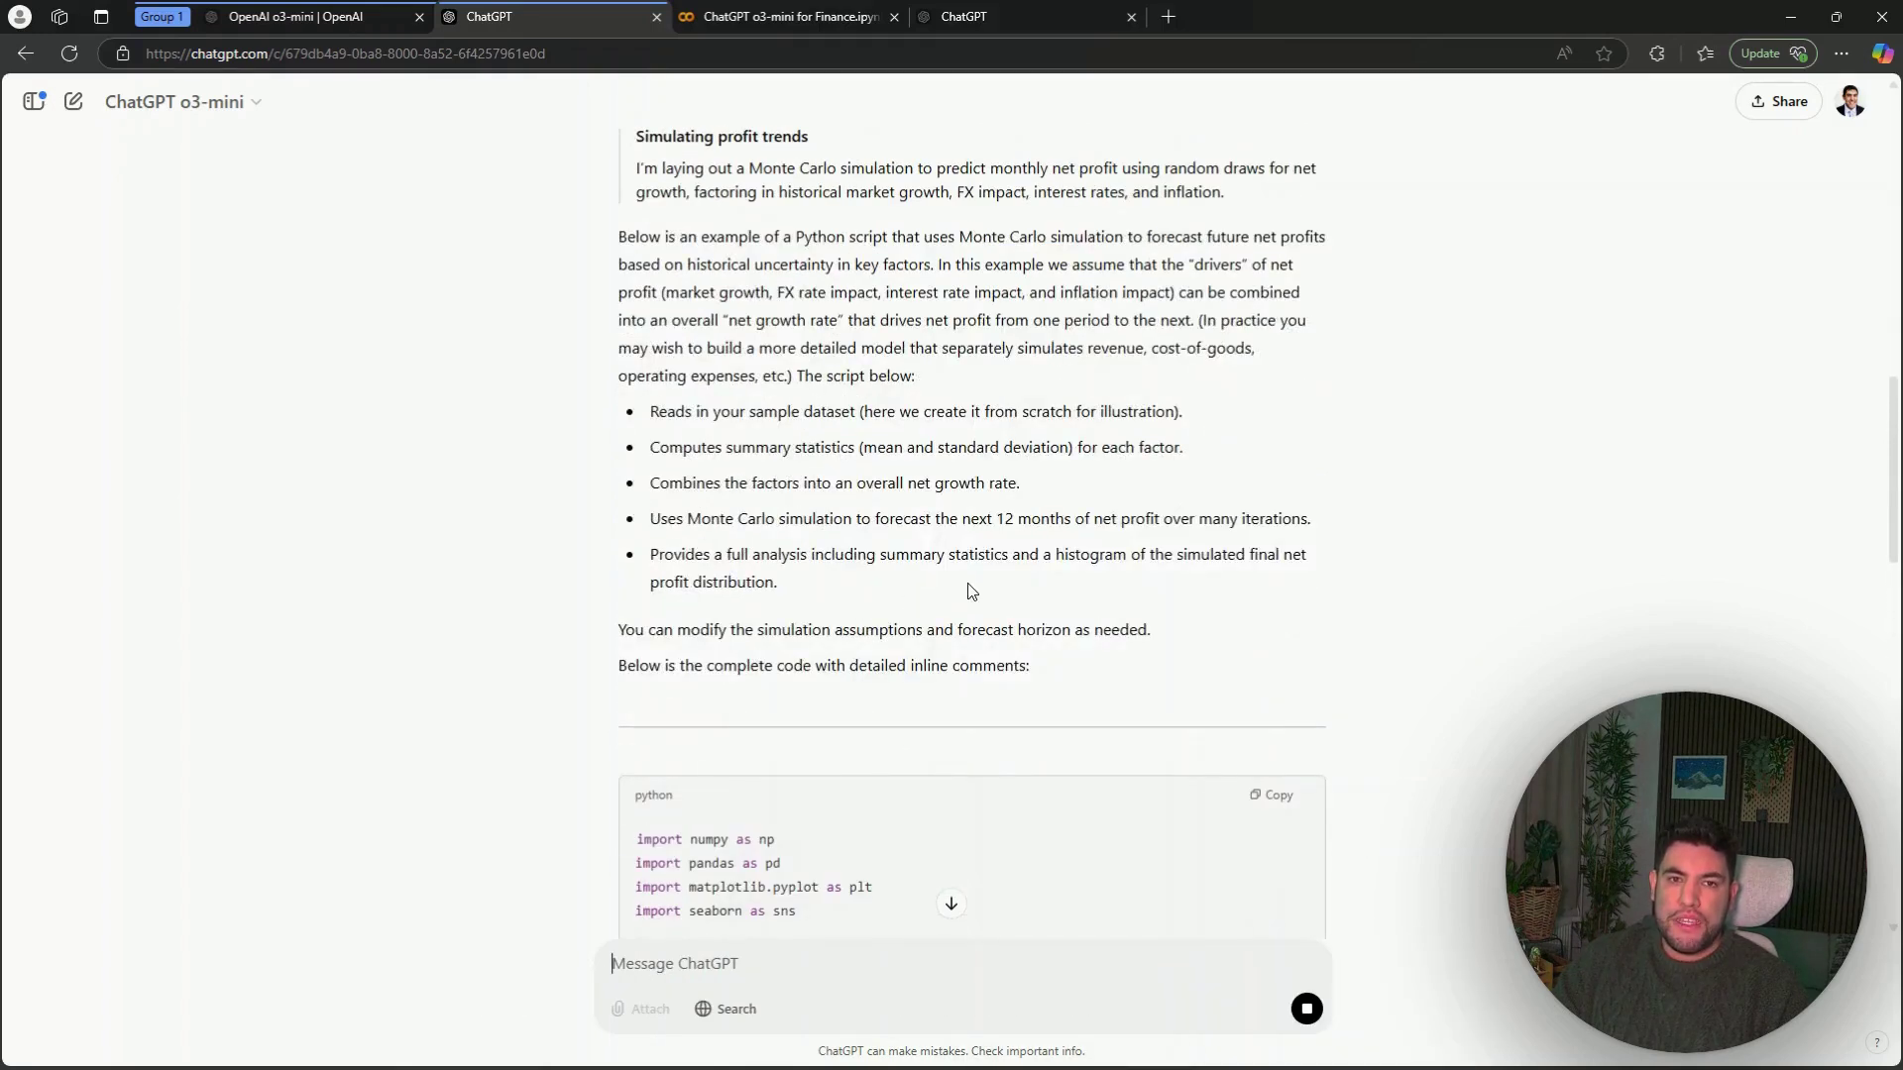
Review the generated Monte Carlo net-profit script and copy the whole code block.
{"action": "scroll", "coordinate": [972, 592], "scroll_direction": "up", "scroll_amount": 20}
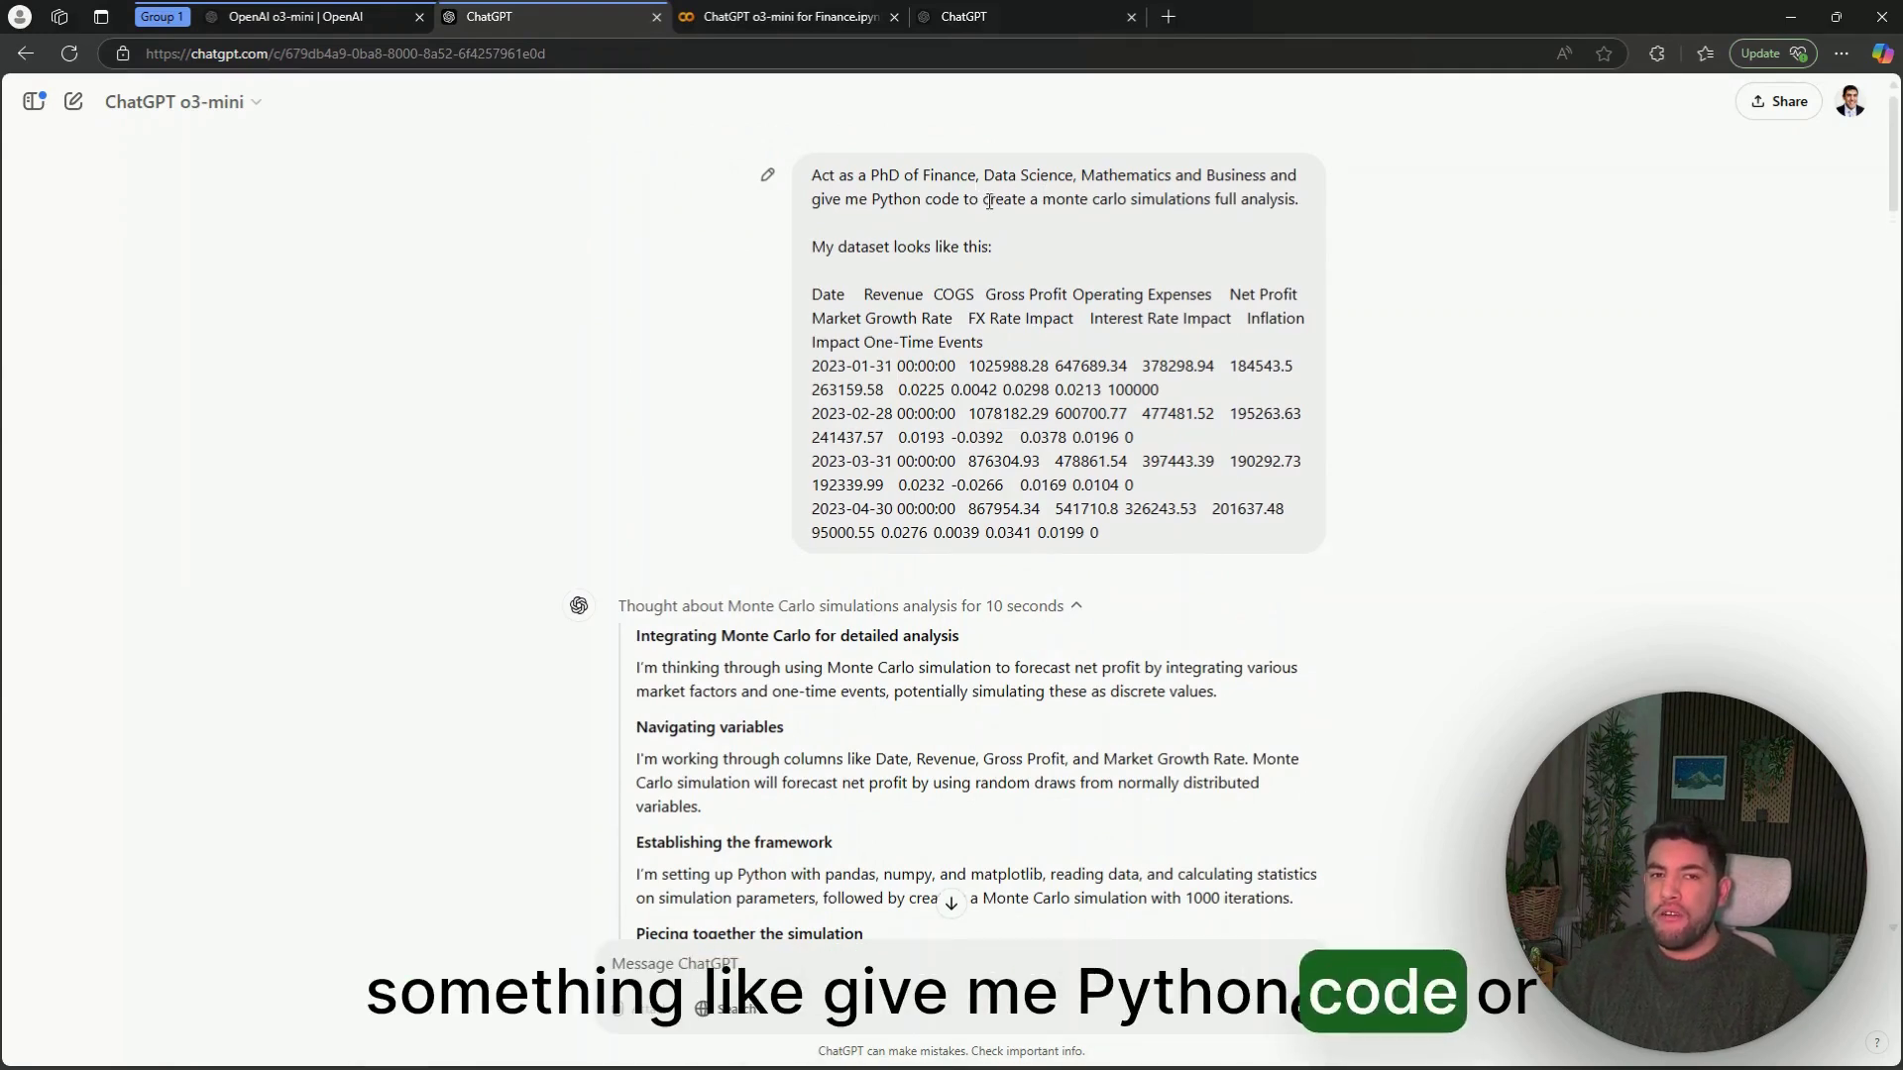
{"action": "scroll", "coordinate": [1041, 342], "scroll_direction": "down", "scroll_amount": 15}
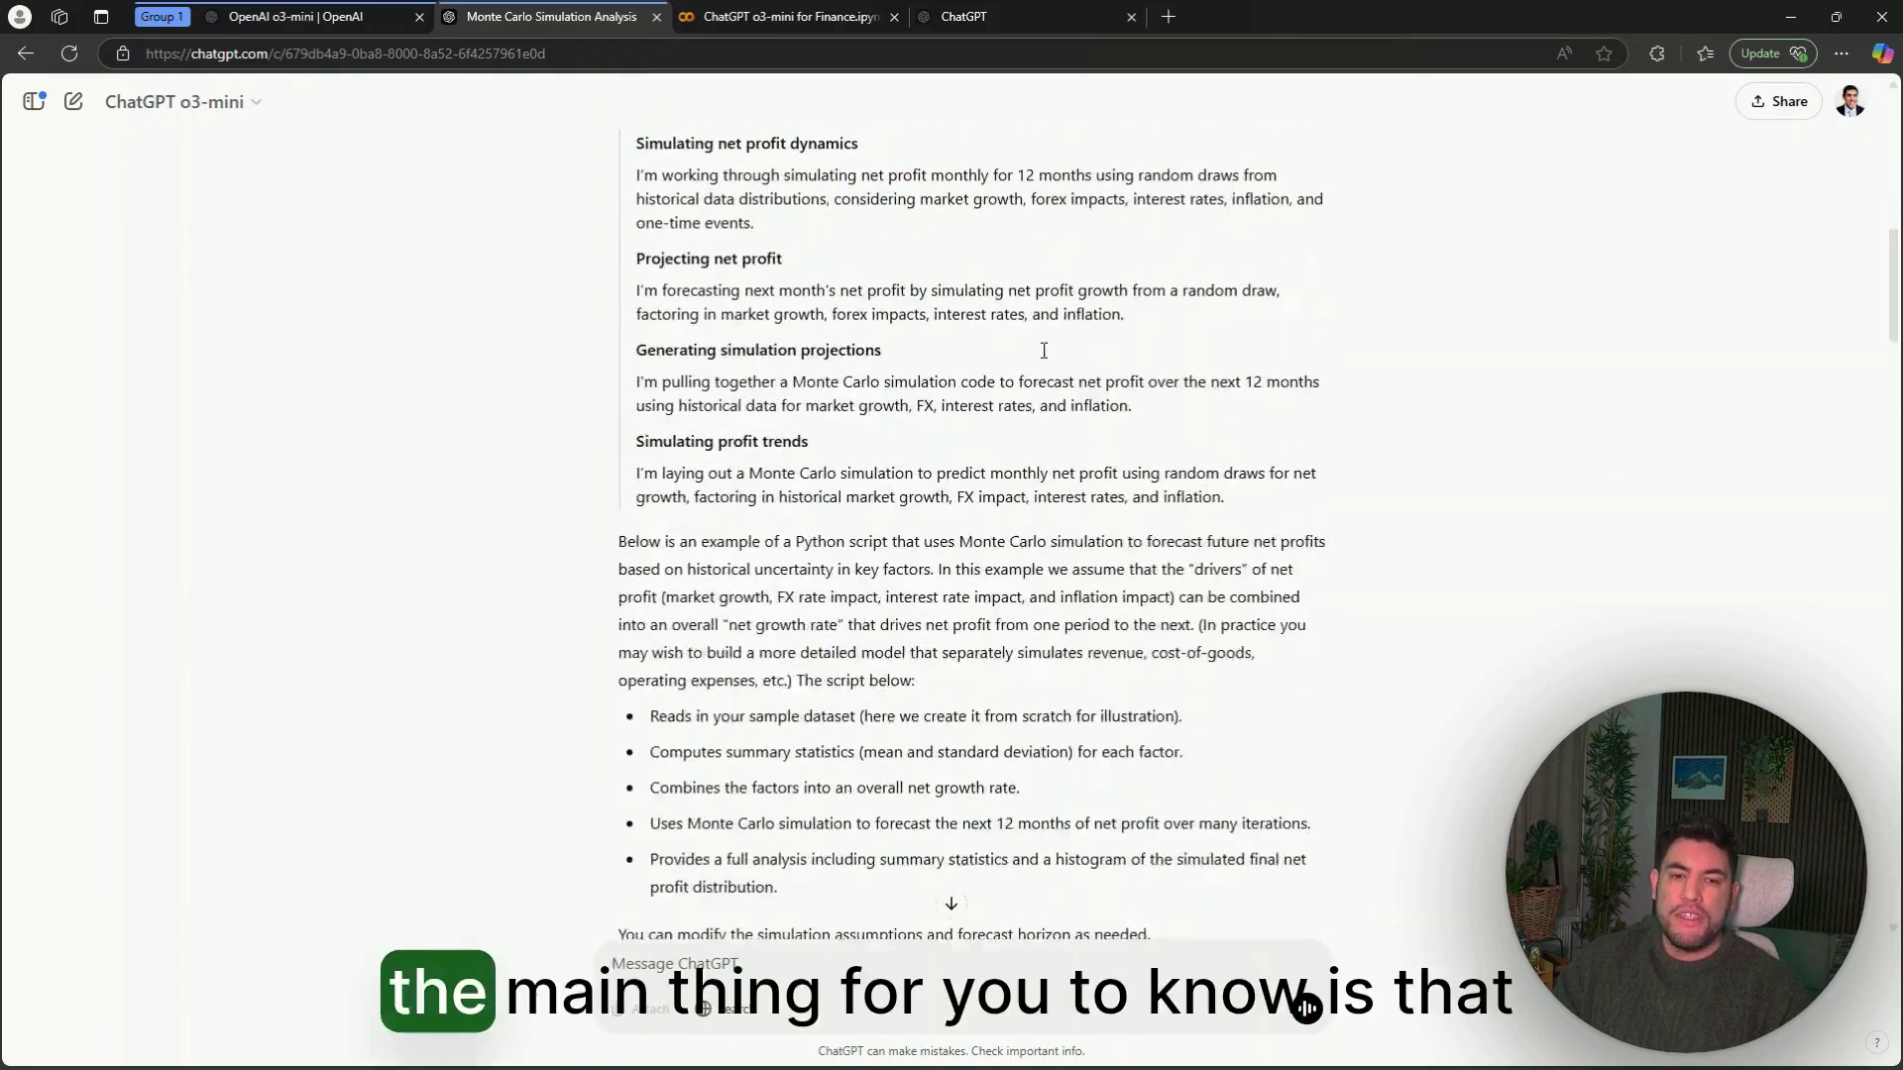
{"action": "scroll", "coordinate": [1050, 352], "scroll_direction": "down", "scroll_amount": 1}
{"action": "scroll", "coordinate": [1045, 361], "scroll_direction": "up", "scroll_amount": 2}
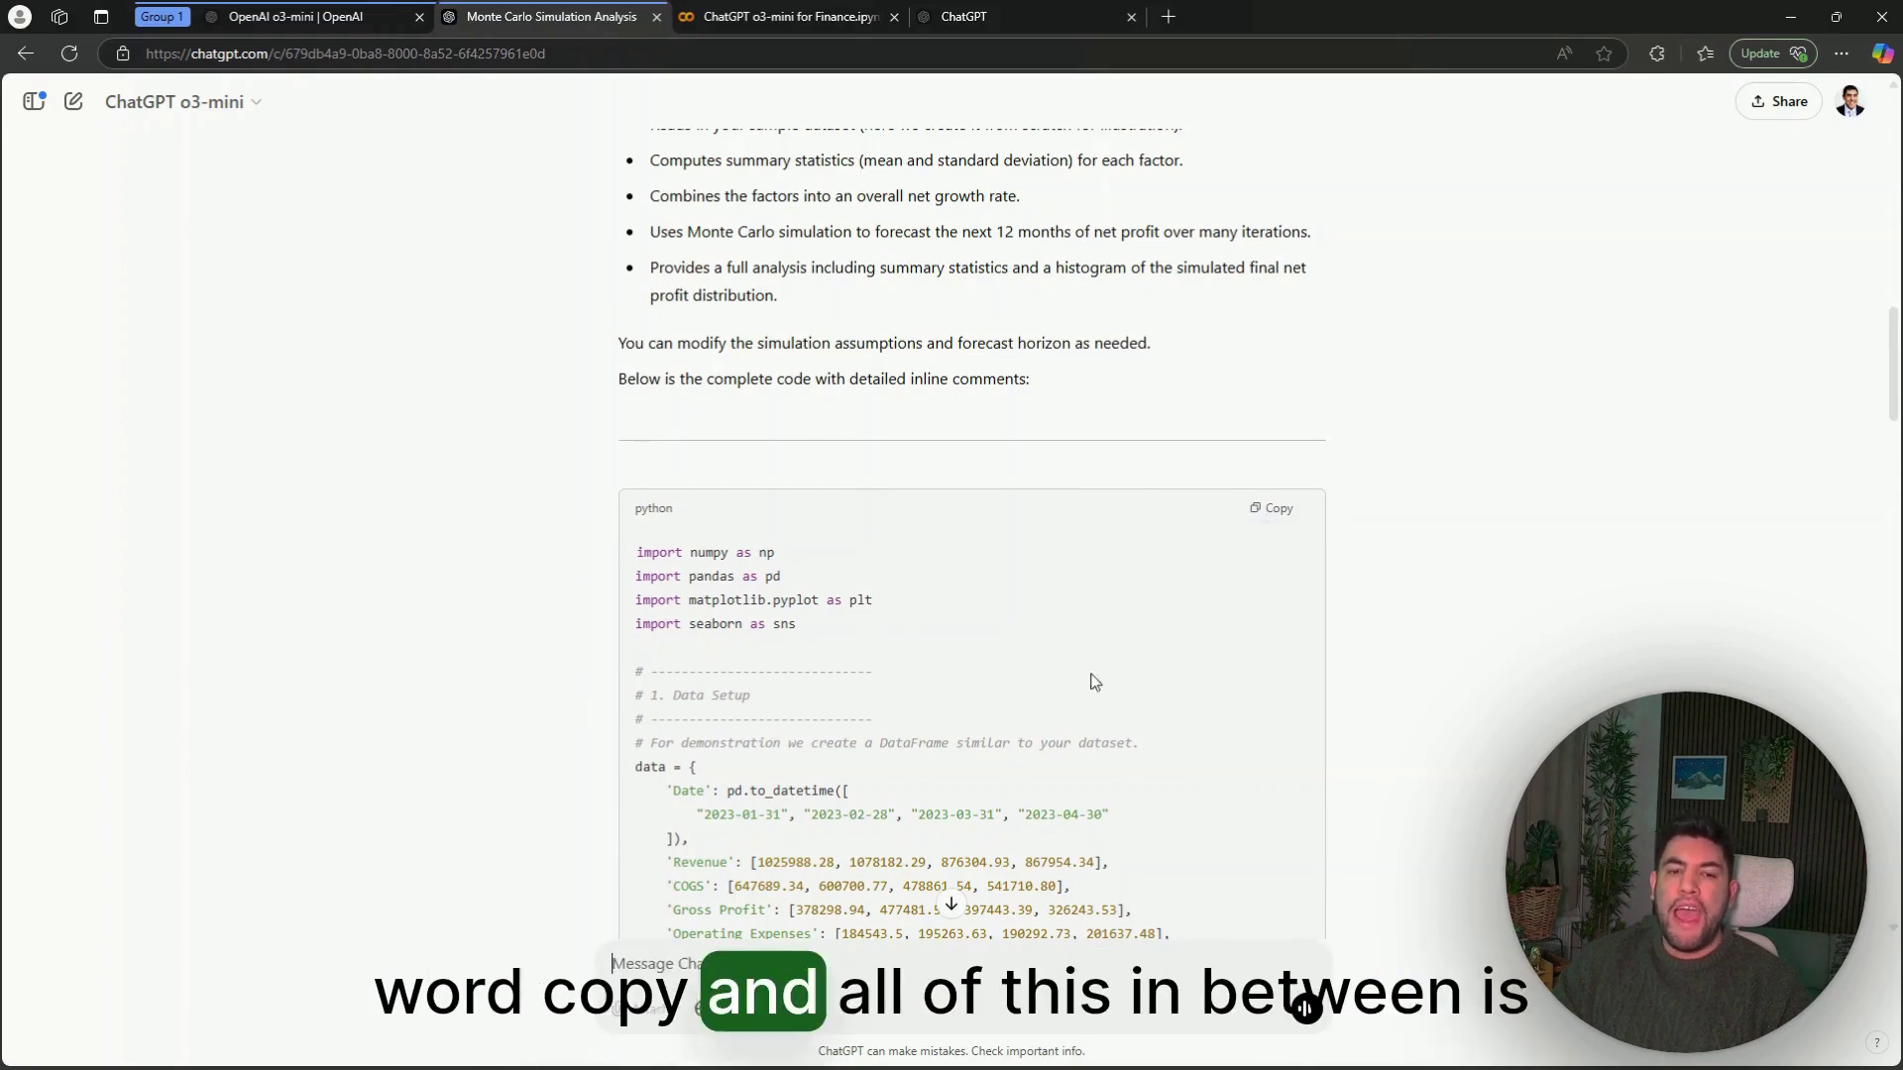
{"action": "scroll", "coordinate": [1219, 674], "scroll_direction": "down", "scroll_amount": 3}
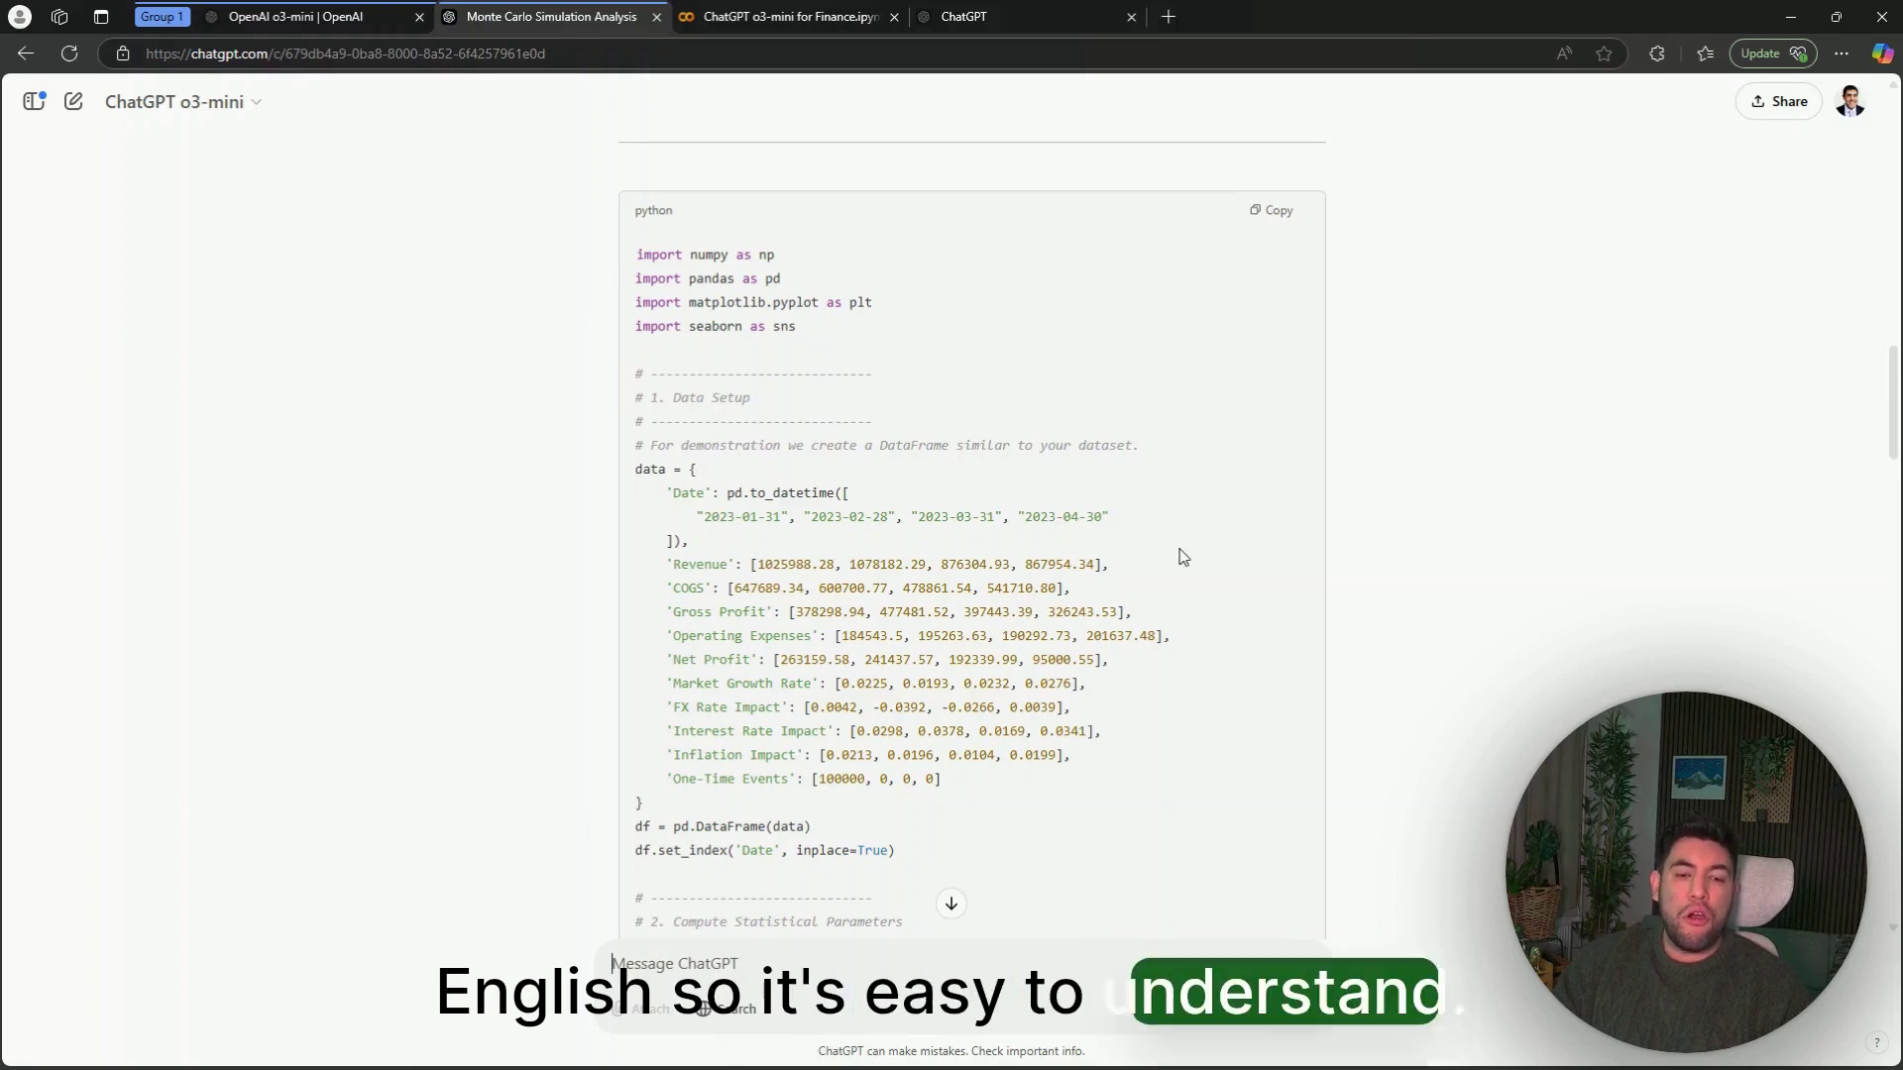
{"action": "scroll", "coordinate": [1096, 555], "scroll_direction": "down", "scroll_amount": 3}
{"action": "scroll", "coordinate": [1096, 555], "scroll_direction": "down", "scroll_amount": 2}
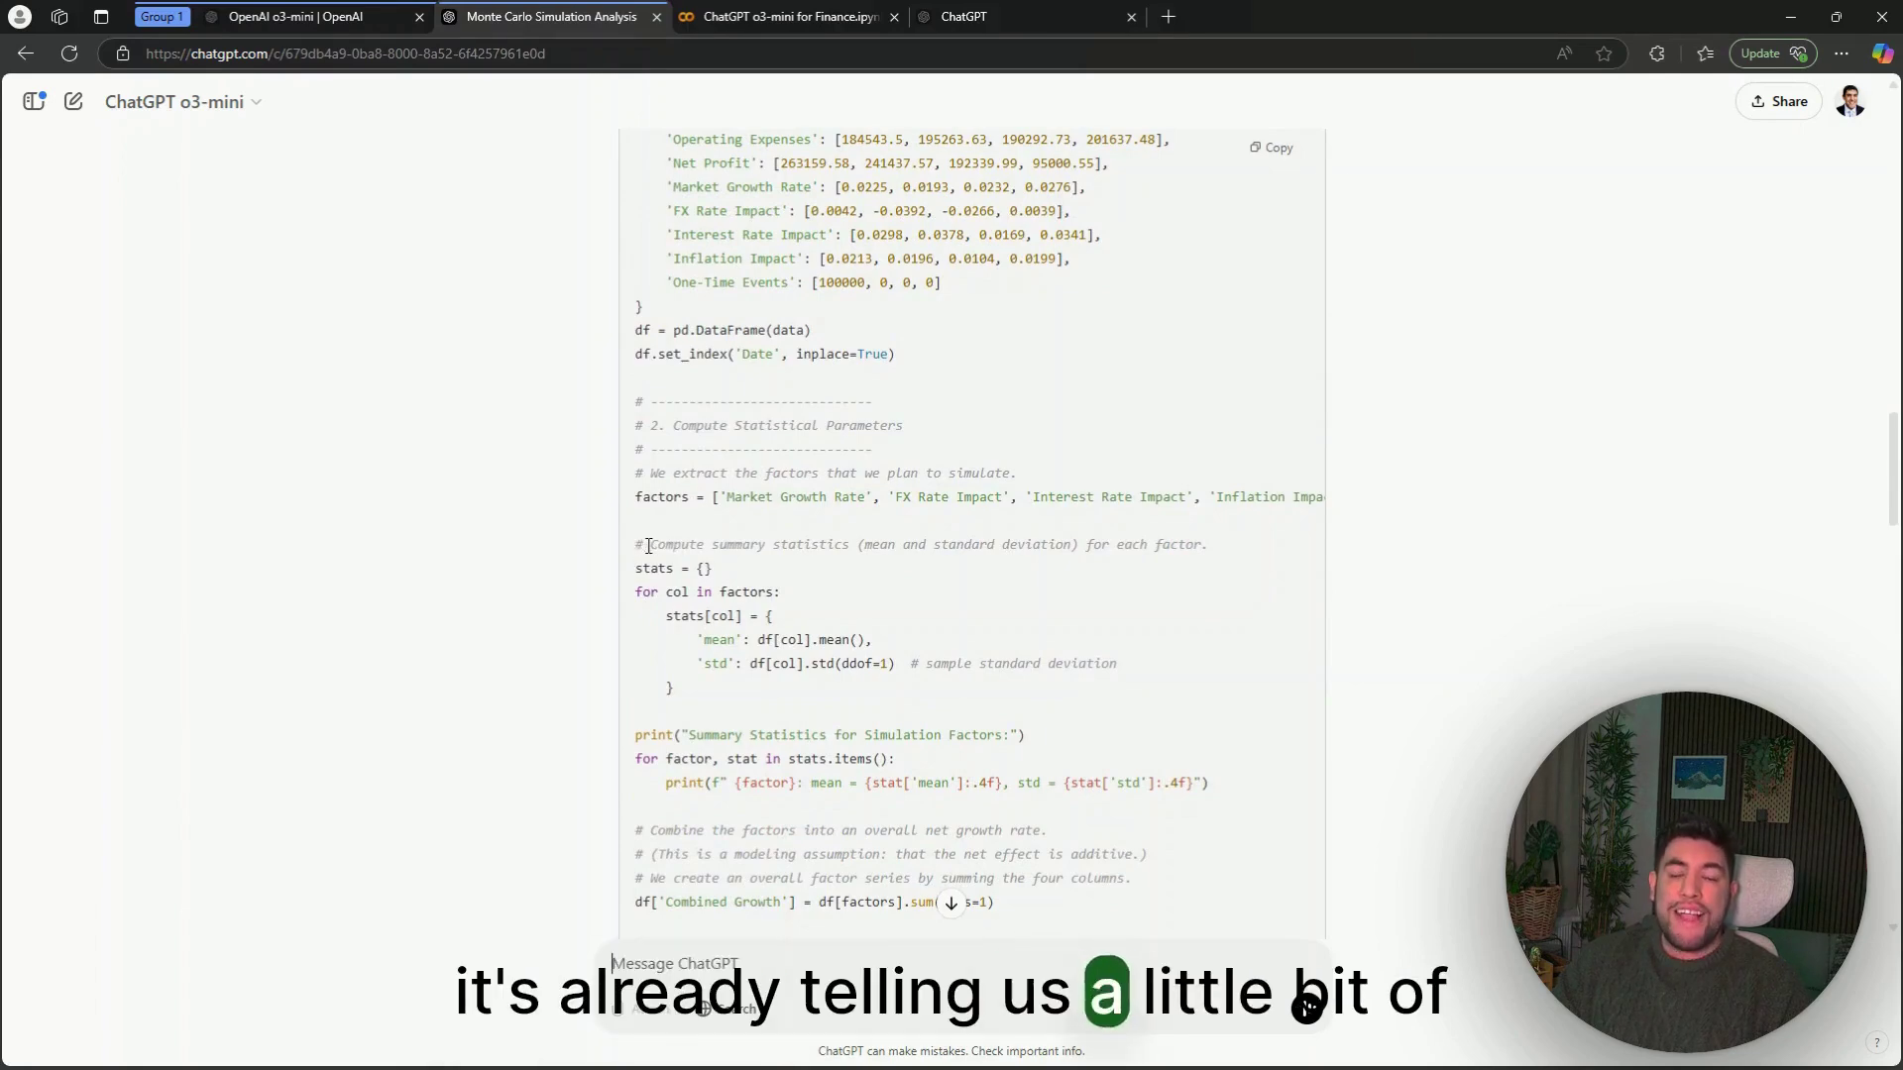
{"action": "scroll", "coordinate": [742, 535], "scroll_direction": "down", "scroll_amount": 1}
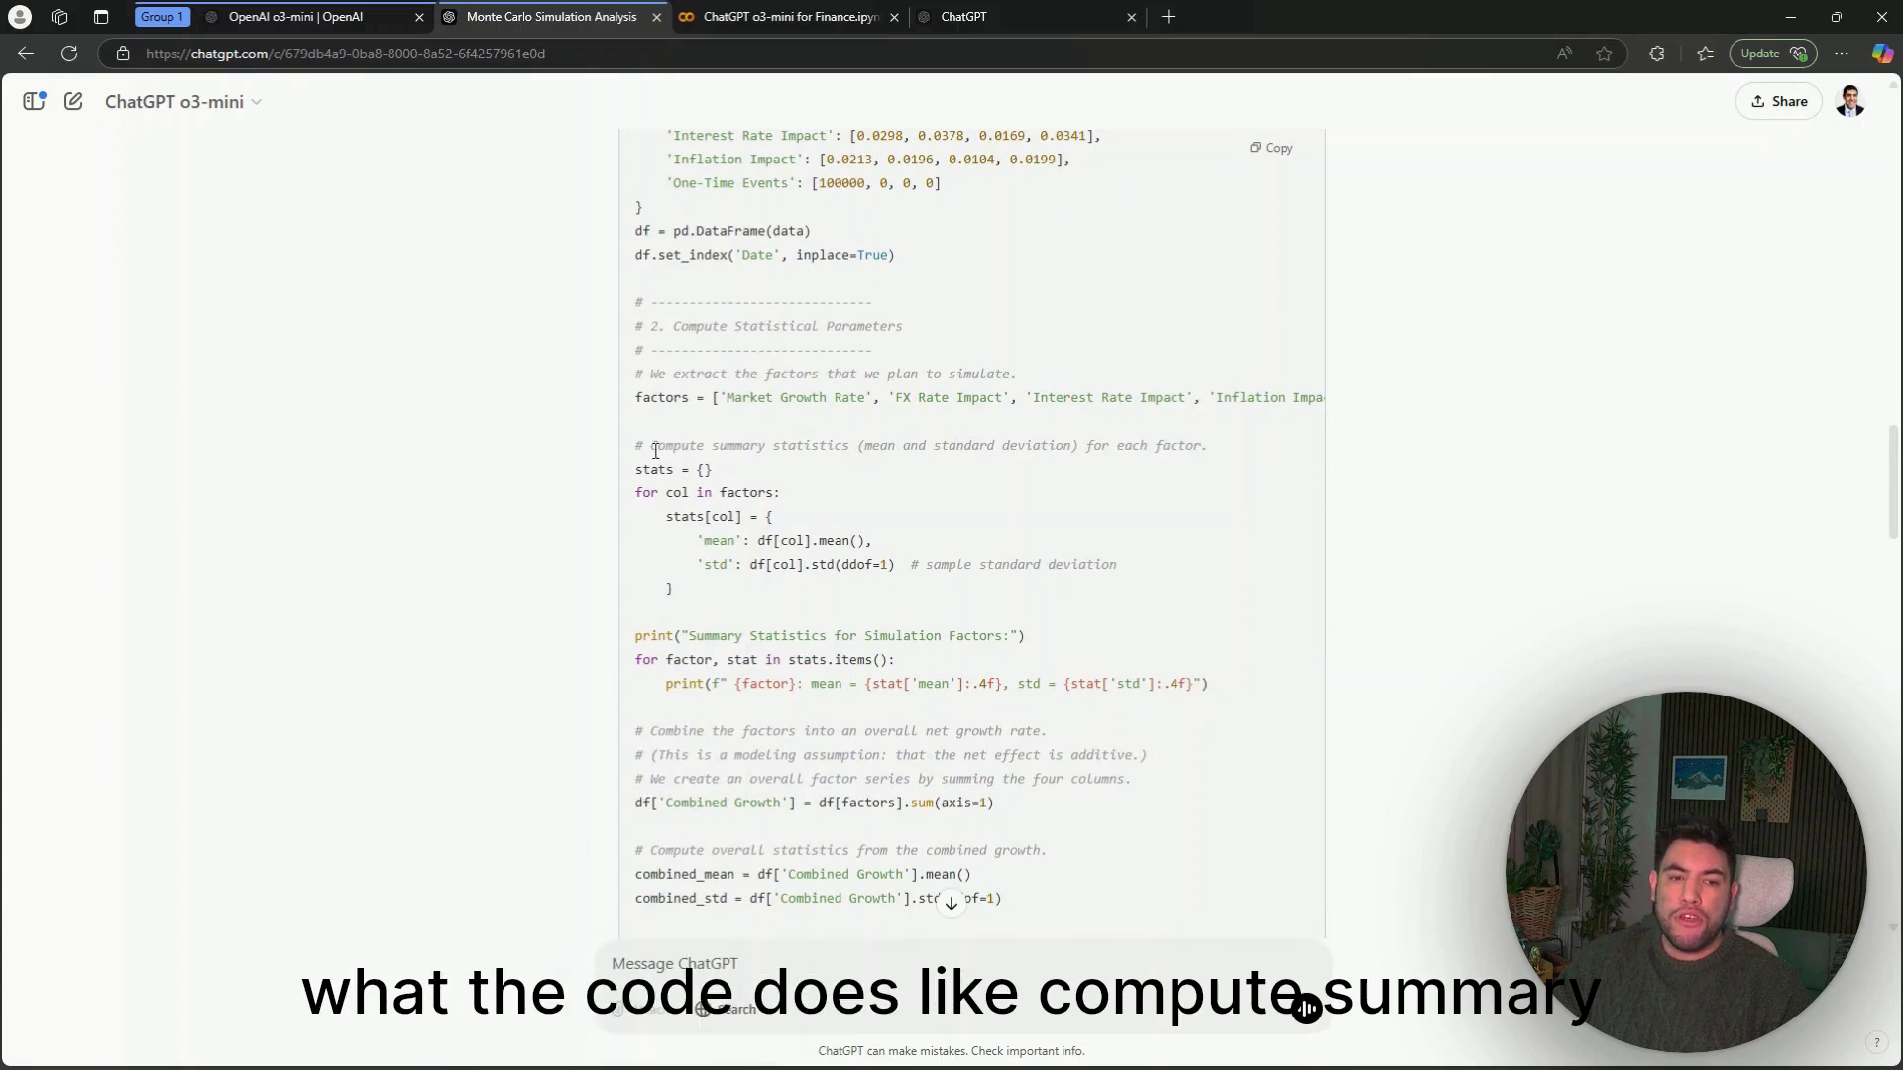
{"action": "scroll", "coordinate": [1004, 513], "scroll_direction": "down", "scroll_amount": 3}
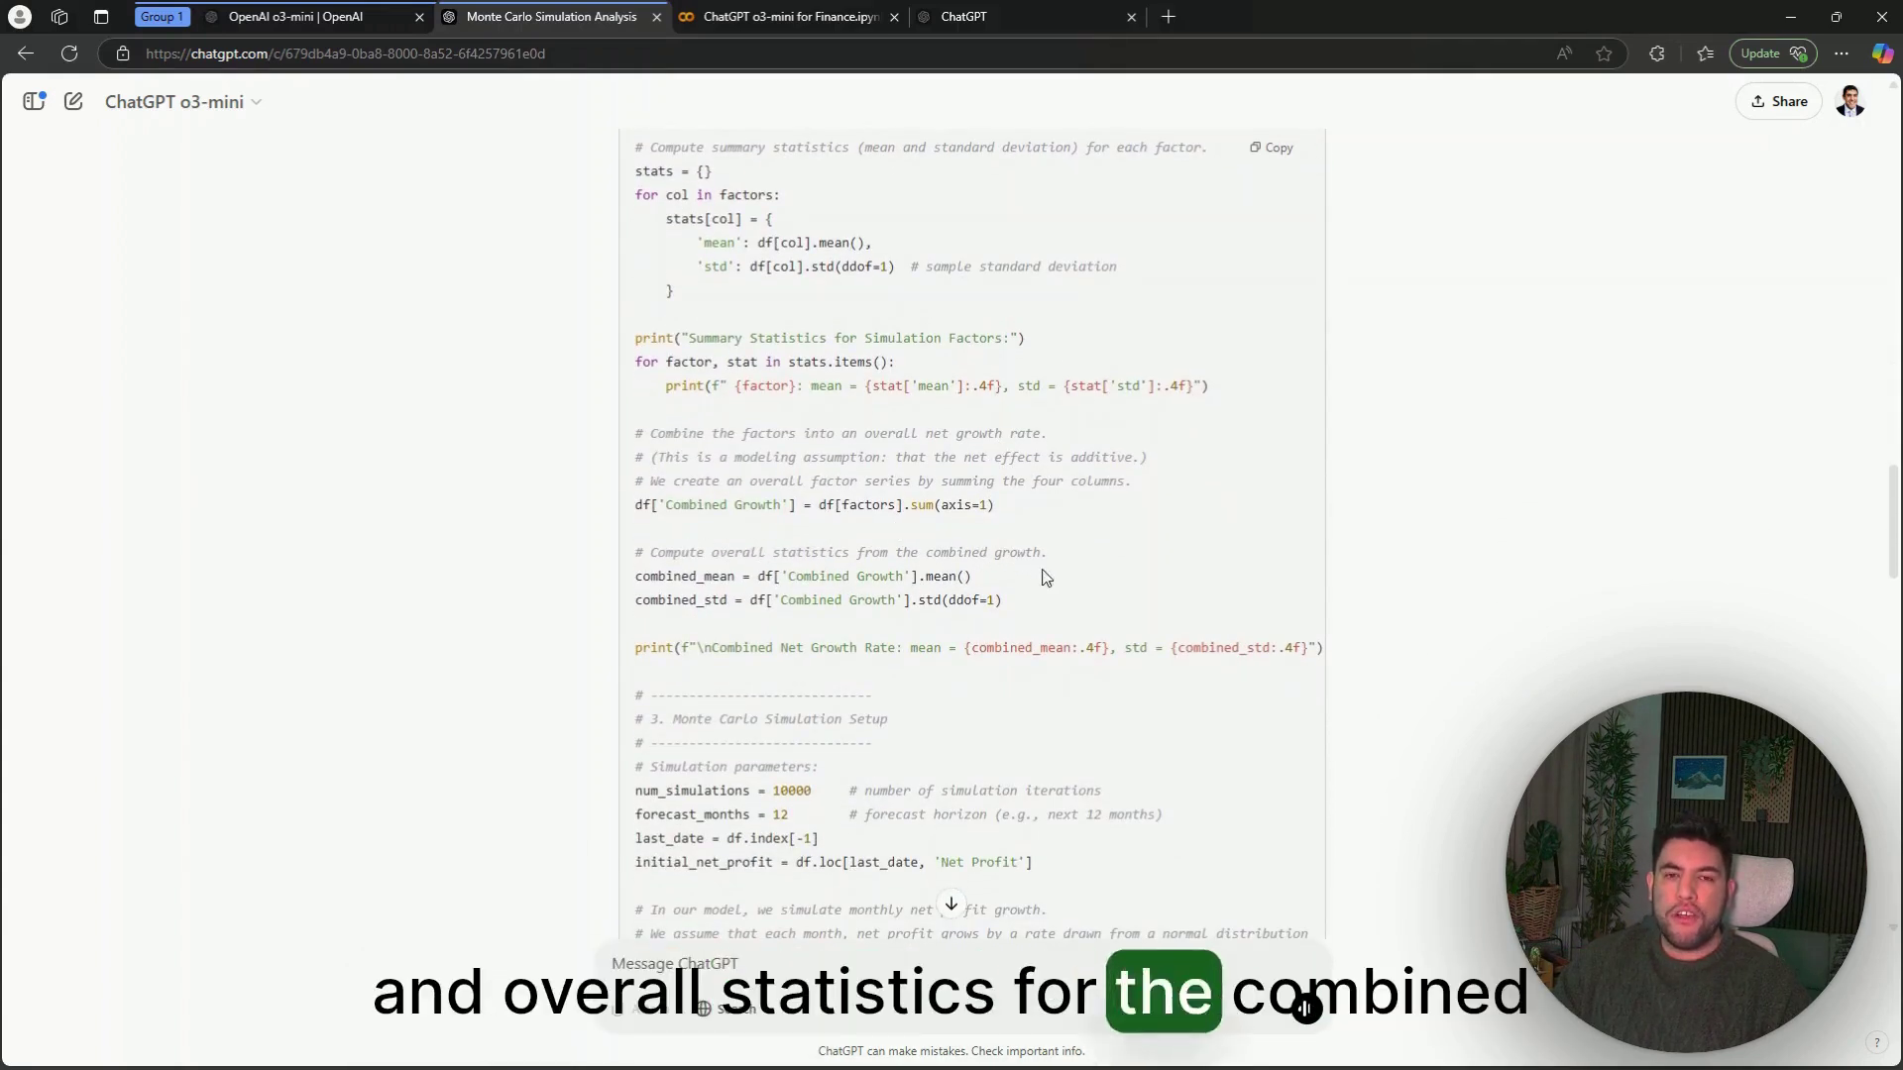
{"action": "scroll", "coordinate": [1056, 575], "scroll_direction": "down", "scroll_amount": 4}
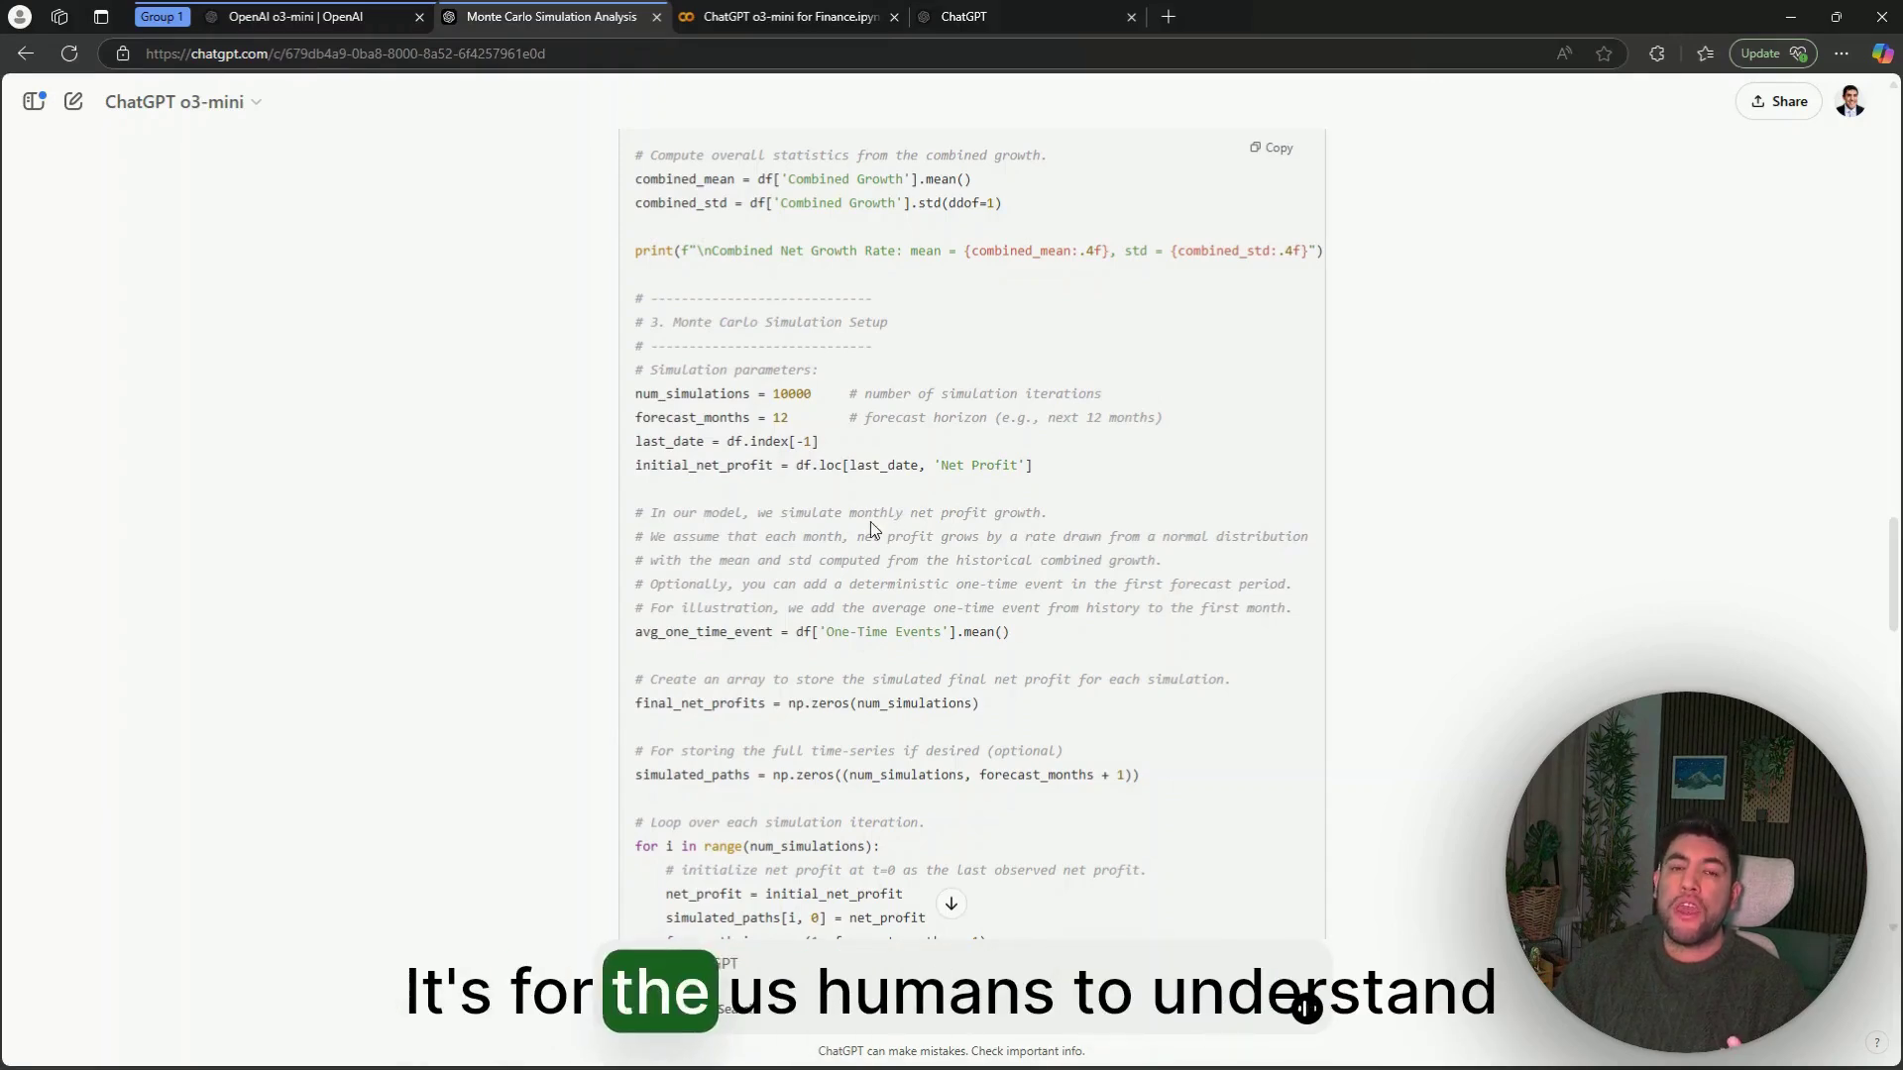
{"action": "scroll", "coordinate": [877, 520], "scroll_direction": "down", "scroll_amount": 3}
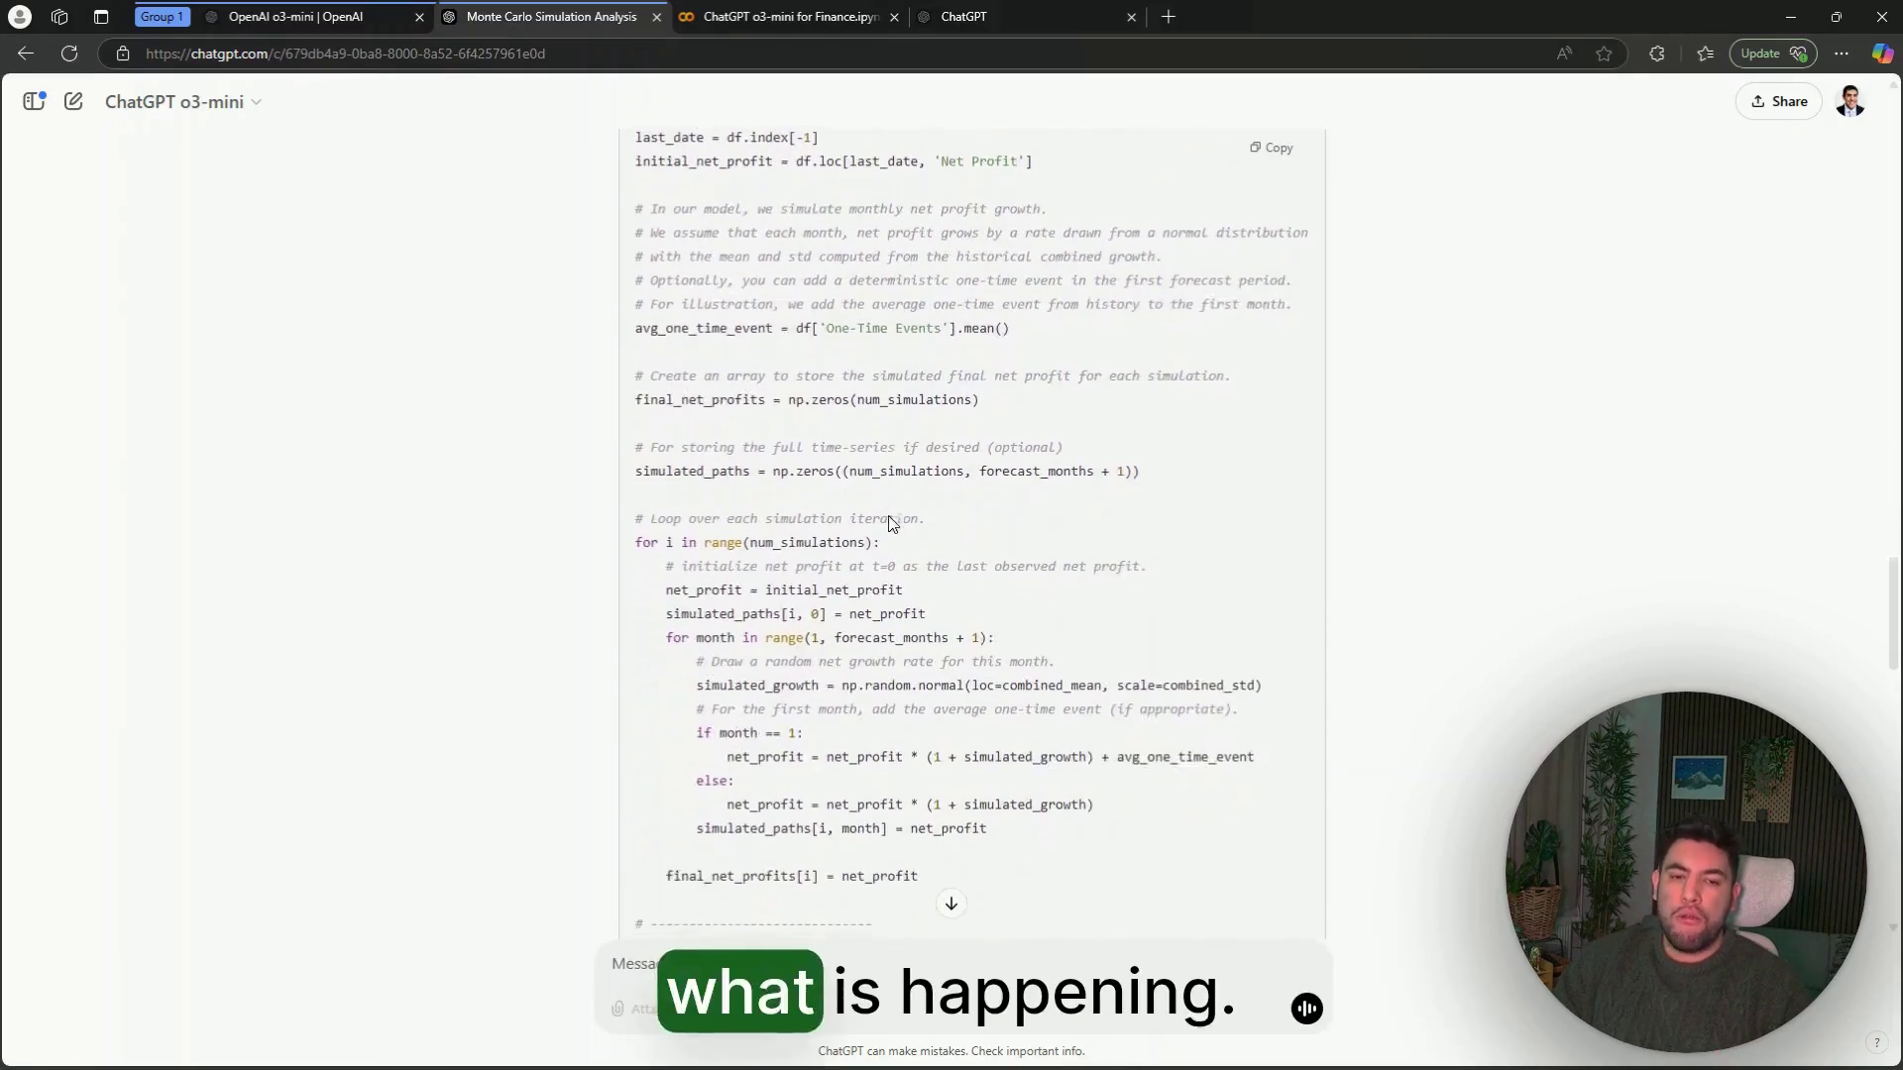
{"action": "scroll", "coordinate": [890, 518], "scroll_direction": "down", "scroll_amount": 14}
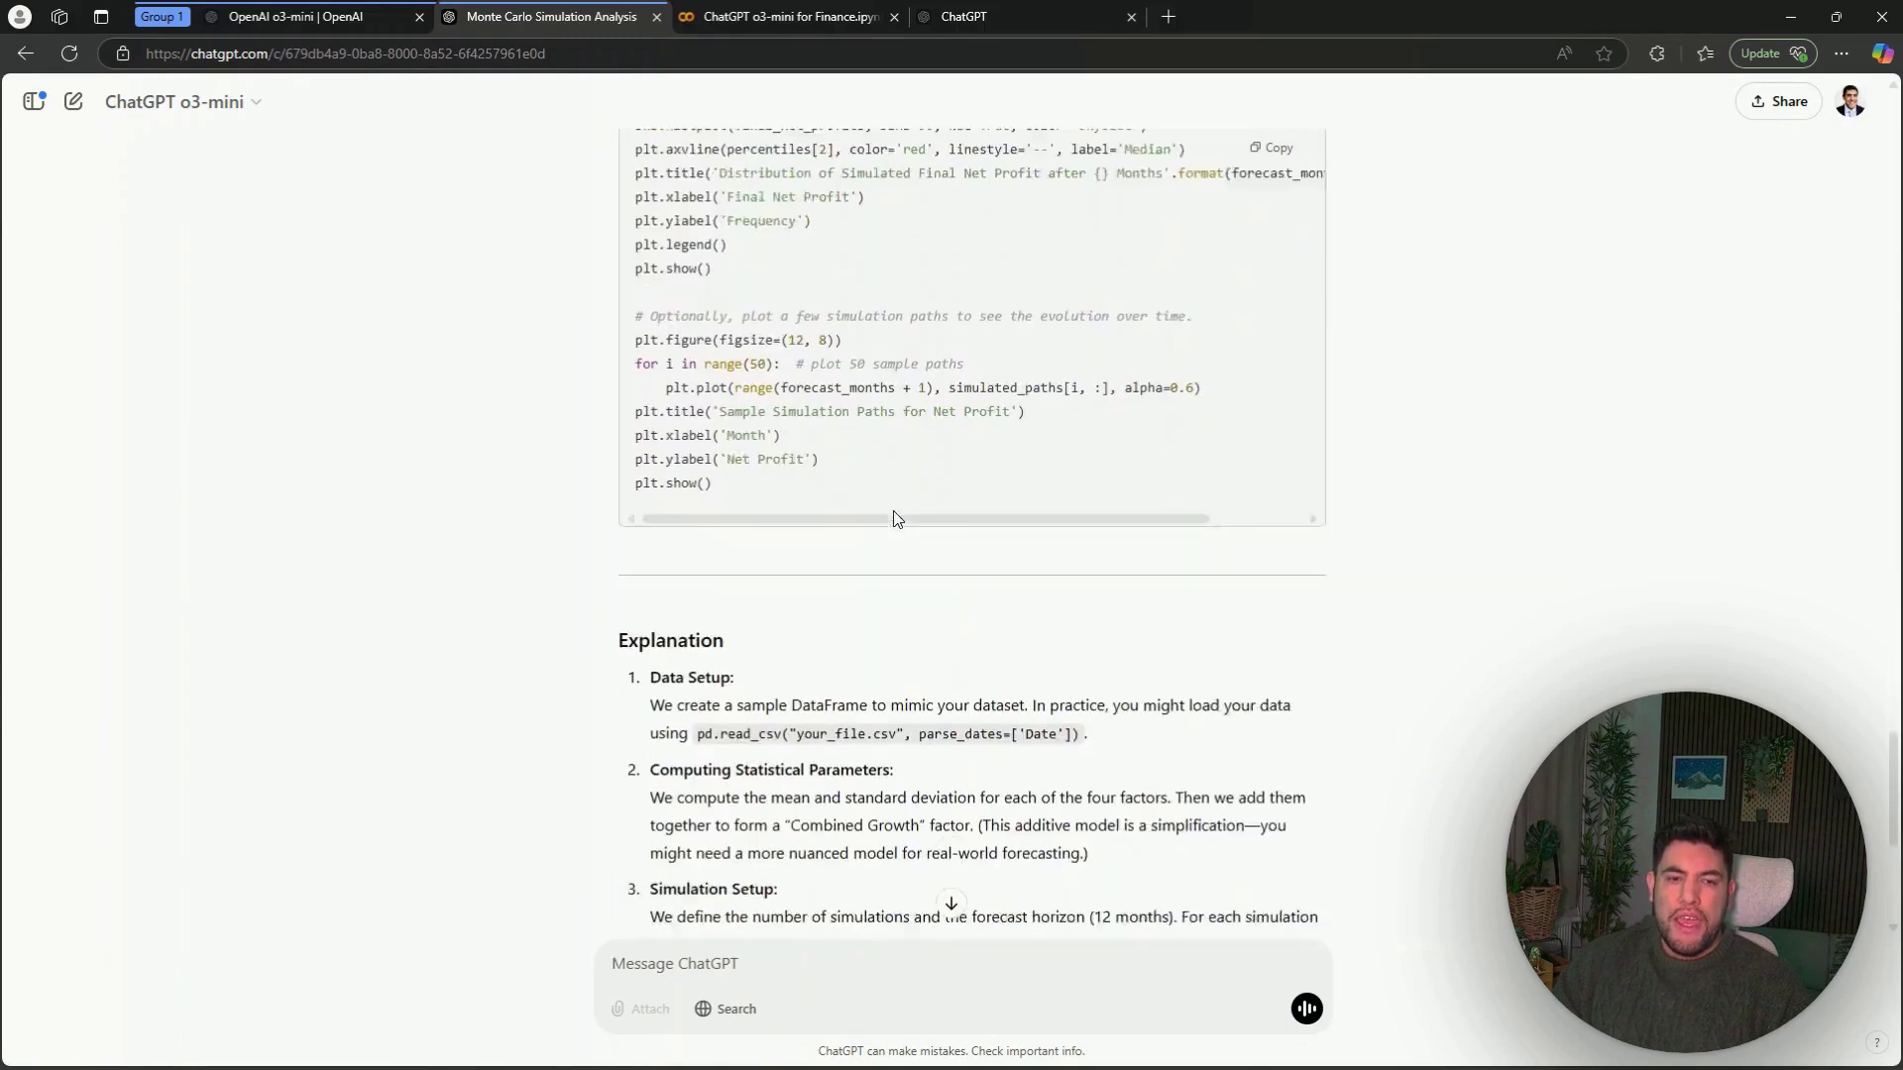
{"action": "scroll", "coordinate": [854, 218], "scroll_direction": "up", "scroll_amount": 2}
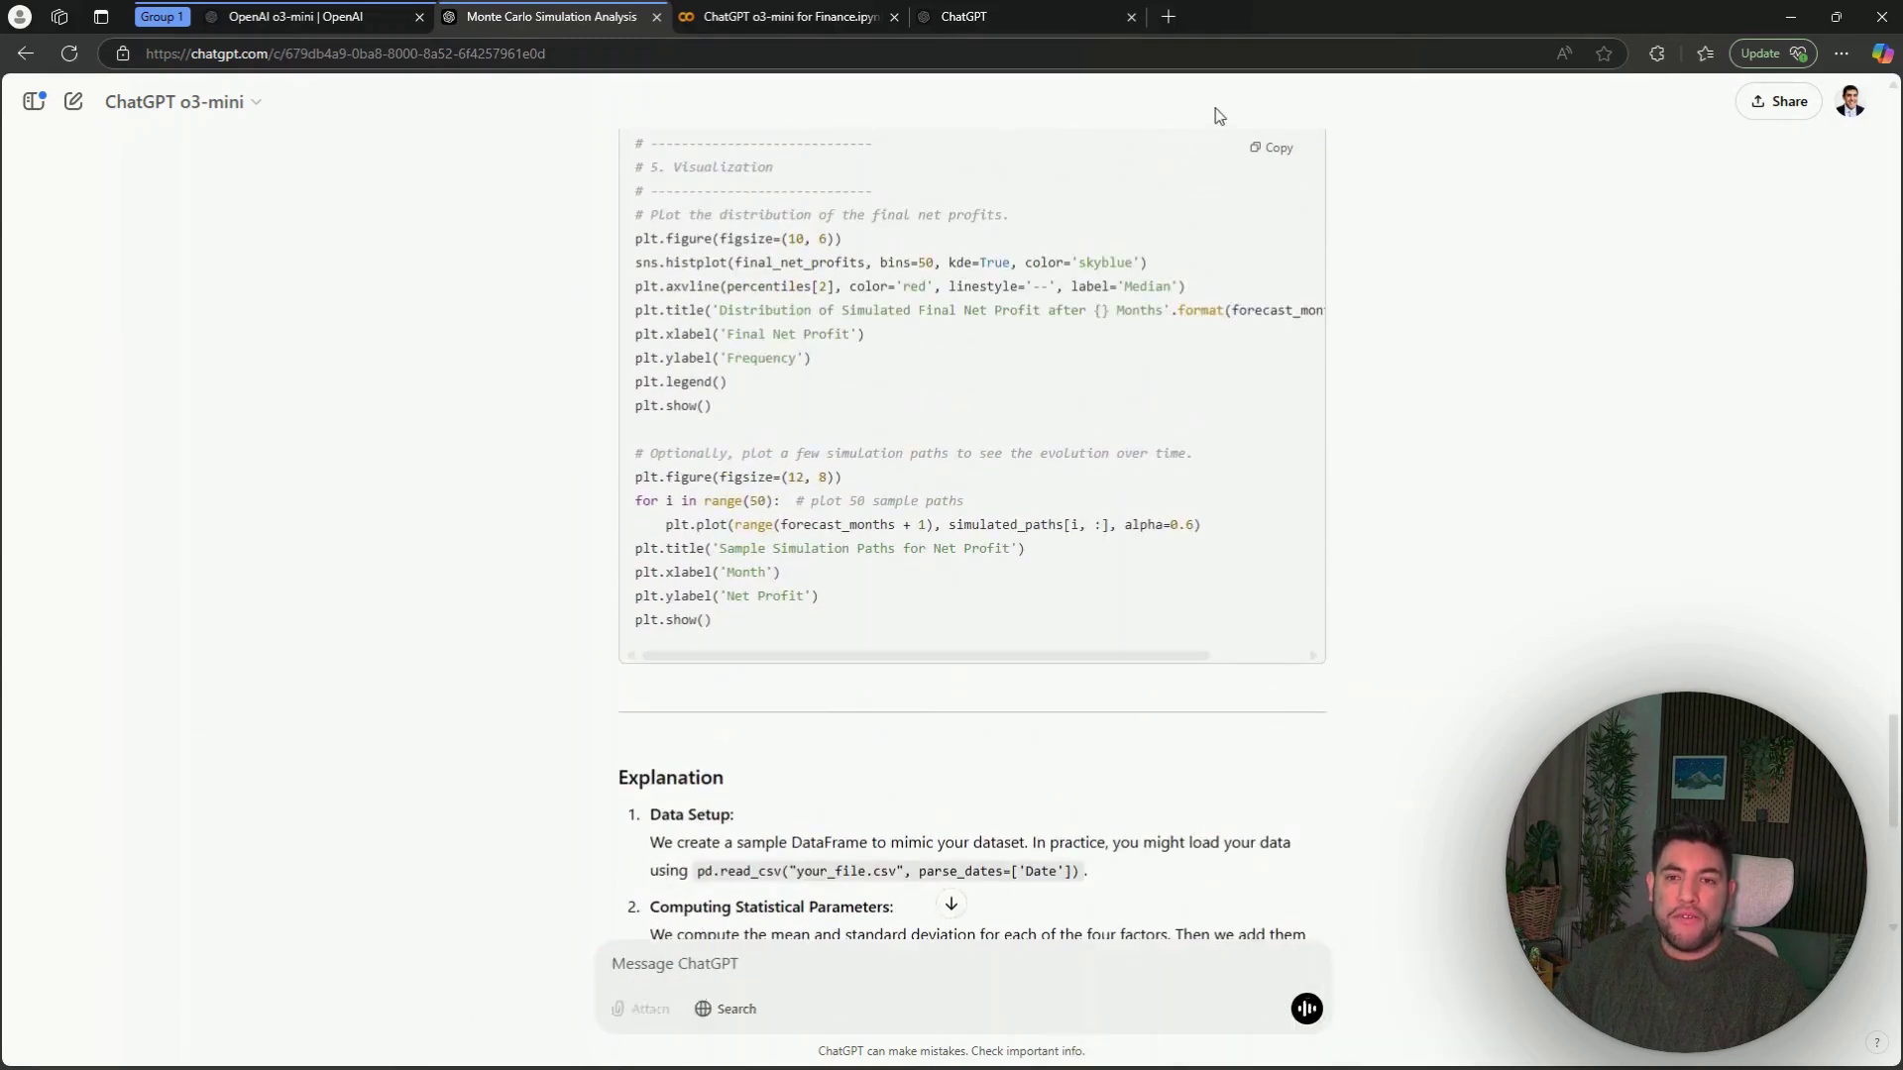
{"action": "left_click", "coordinate": [1272, 156]}
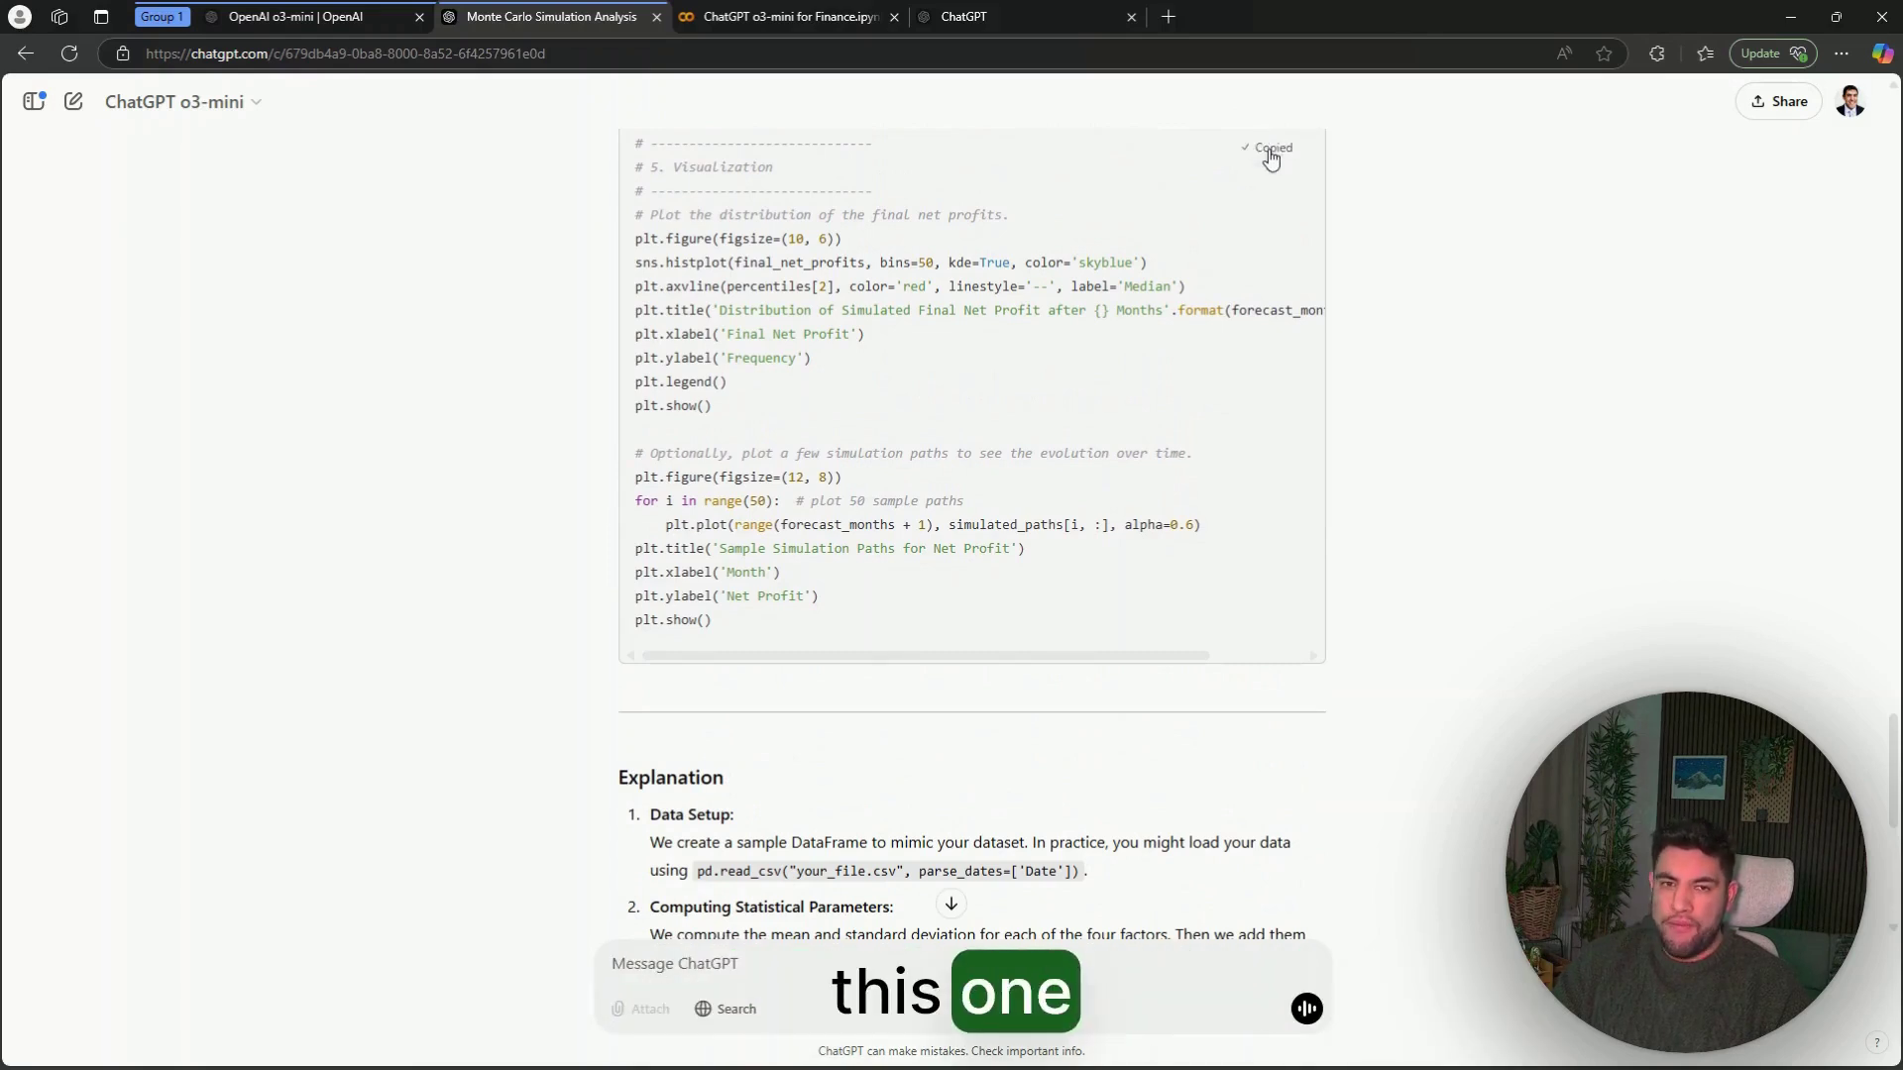
Paste the copied simulation code into the empty cell of 'ChatGPT o3-mini for Finance.ipynb'.
{"action": "left_click", "coordinate": [783, 17]}
{"action": "left_click", "coordinate": [435, 216]}
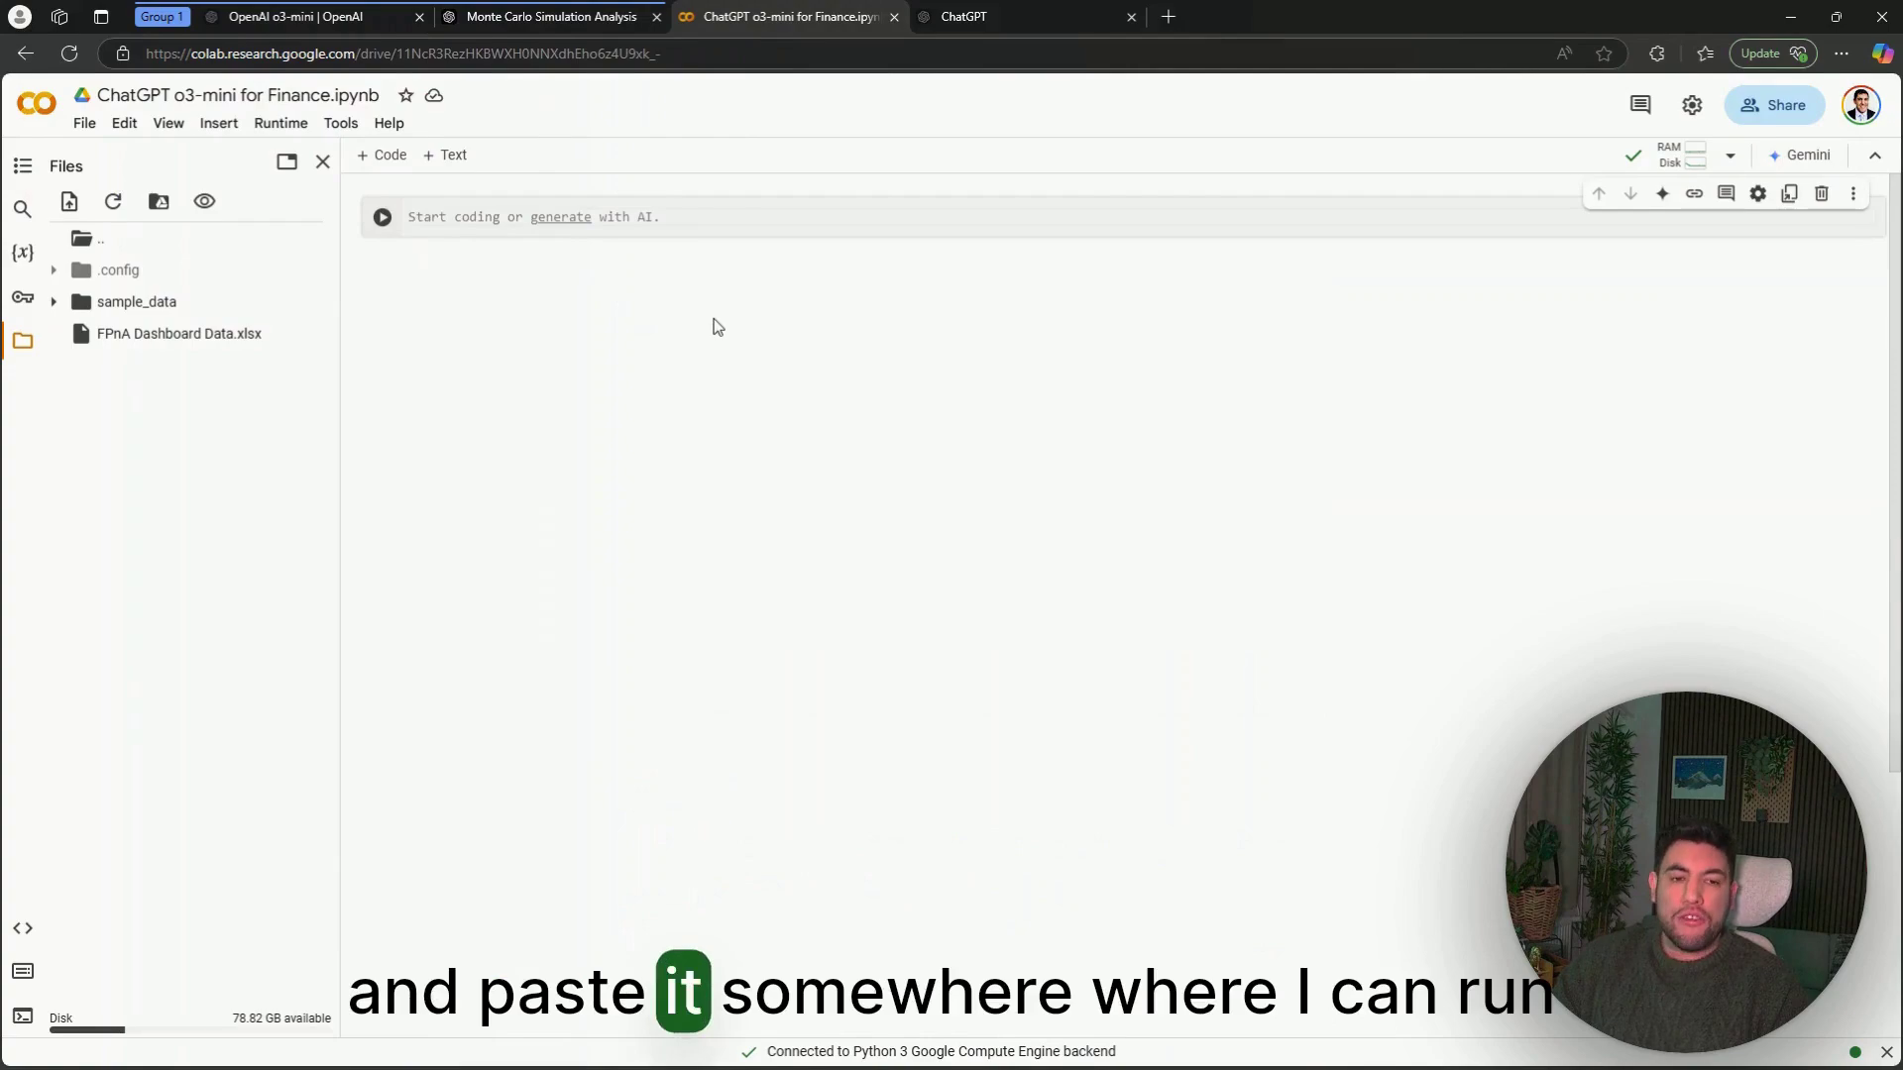
{"action": "key", "text": "ctrl+v"}
{"action": "scroll", "coordinate": [788, 373], "scroll_direction": "up", "scroll_amount": 15}
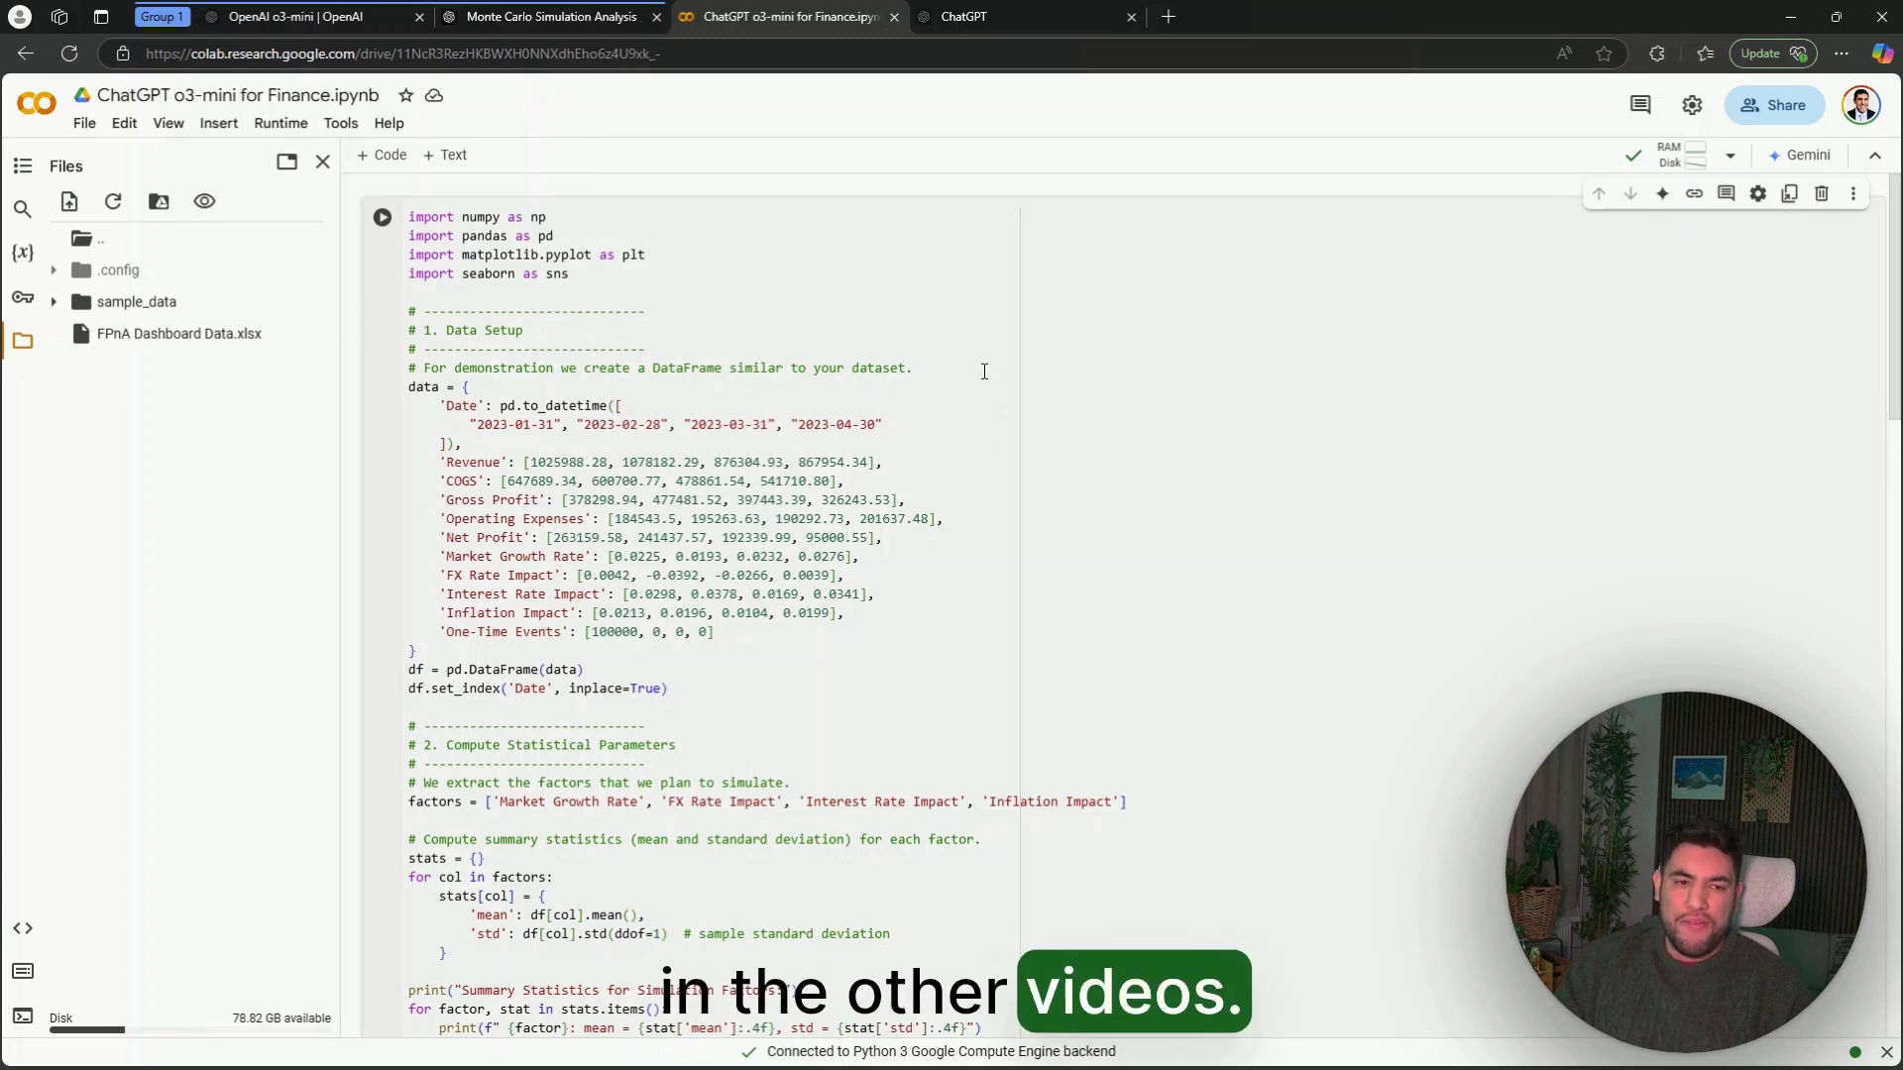
Run the simulation cell and review its statistics, $228,802.12 mean final net profit, and plots.
{"action": "left_click", "coordinate": [381, 220]}
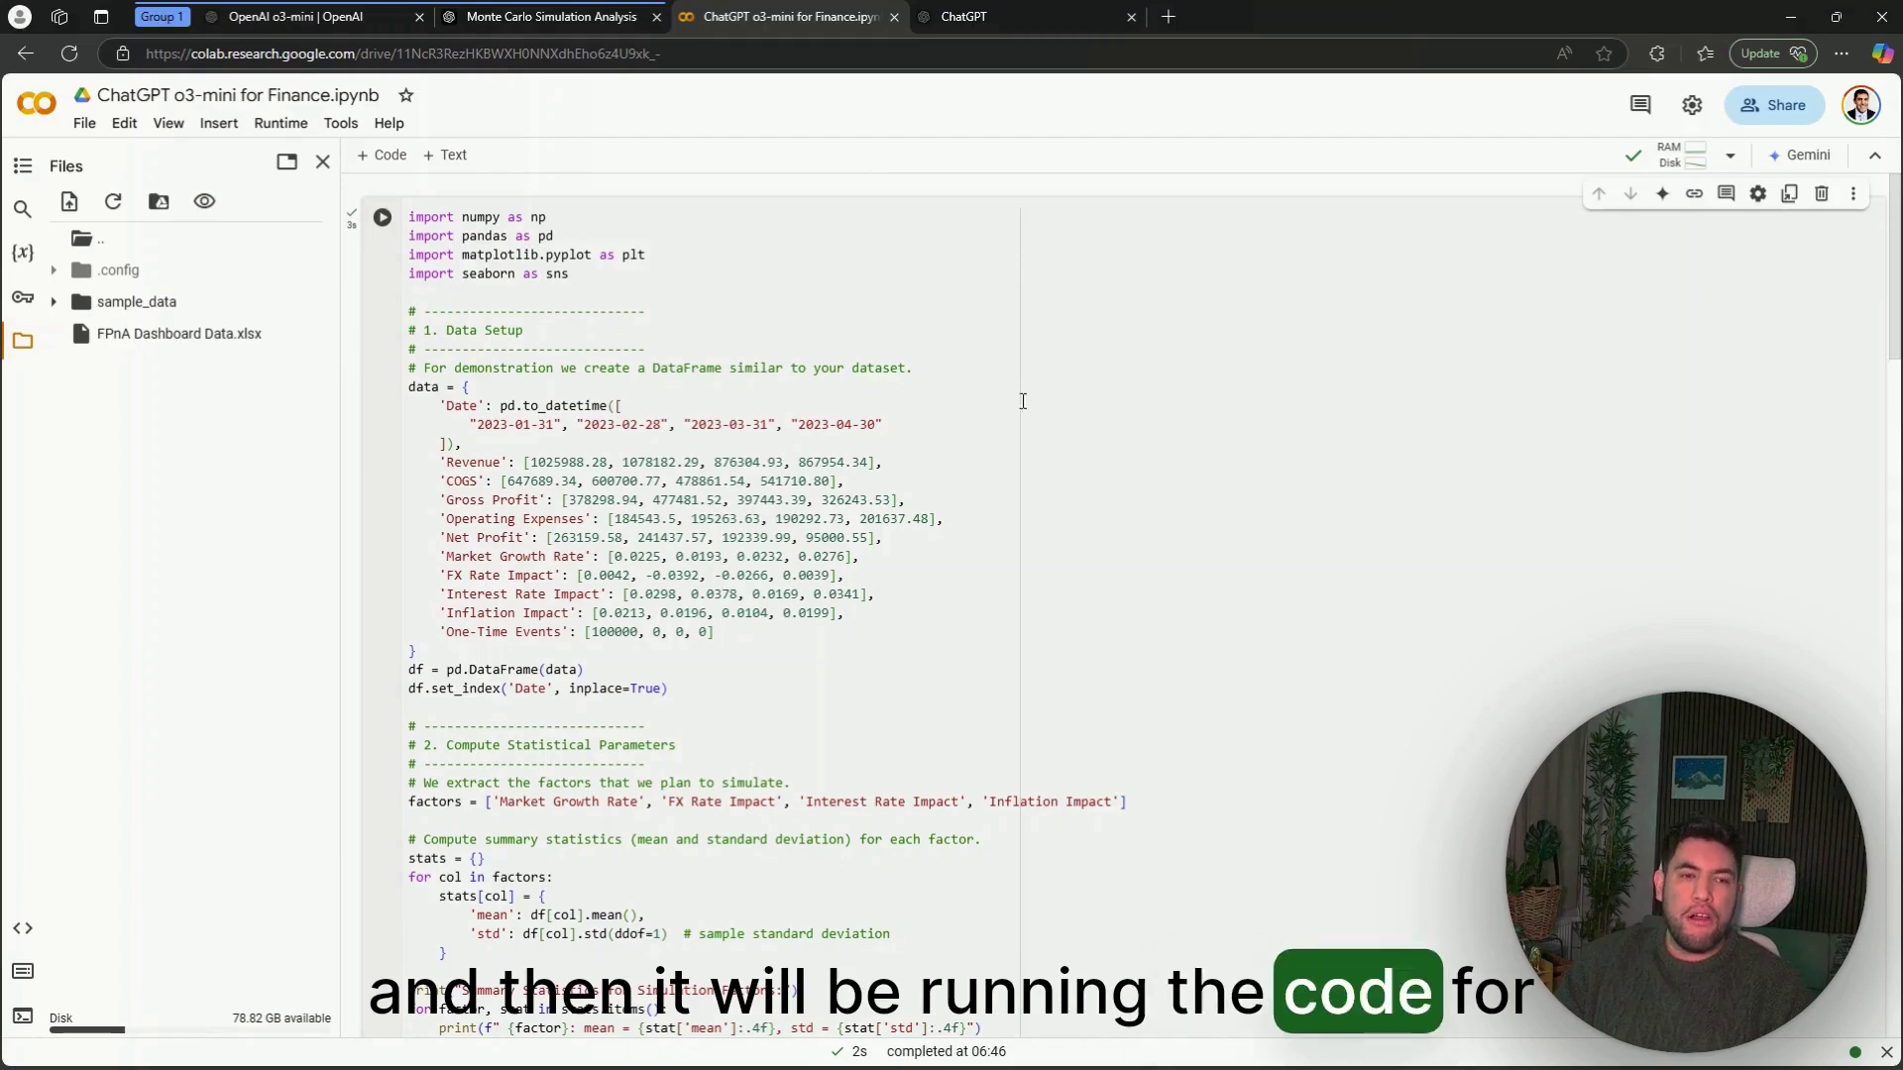
{"action": "scroll", "coordinate": [822, 356], "scroll_direction": "down", "scroll_amount": 20}
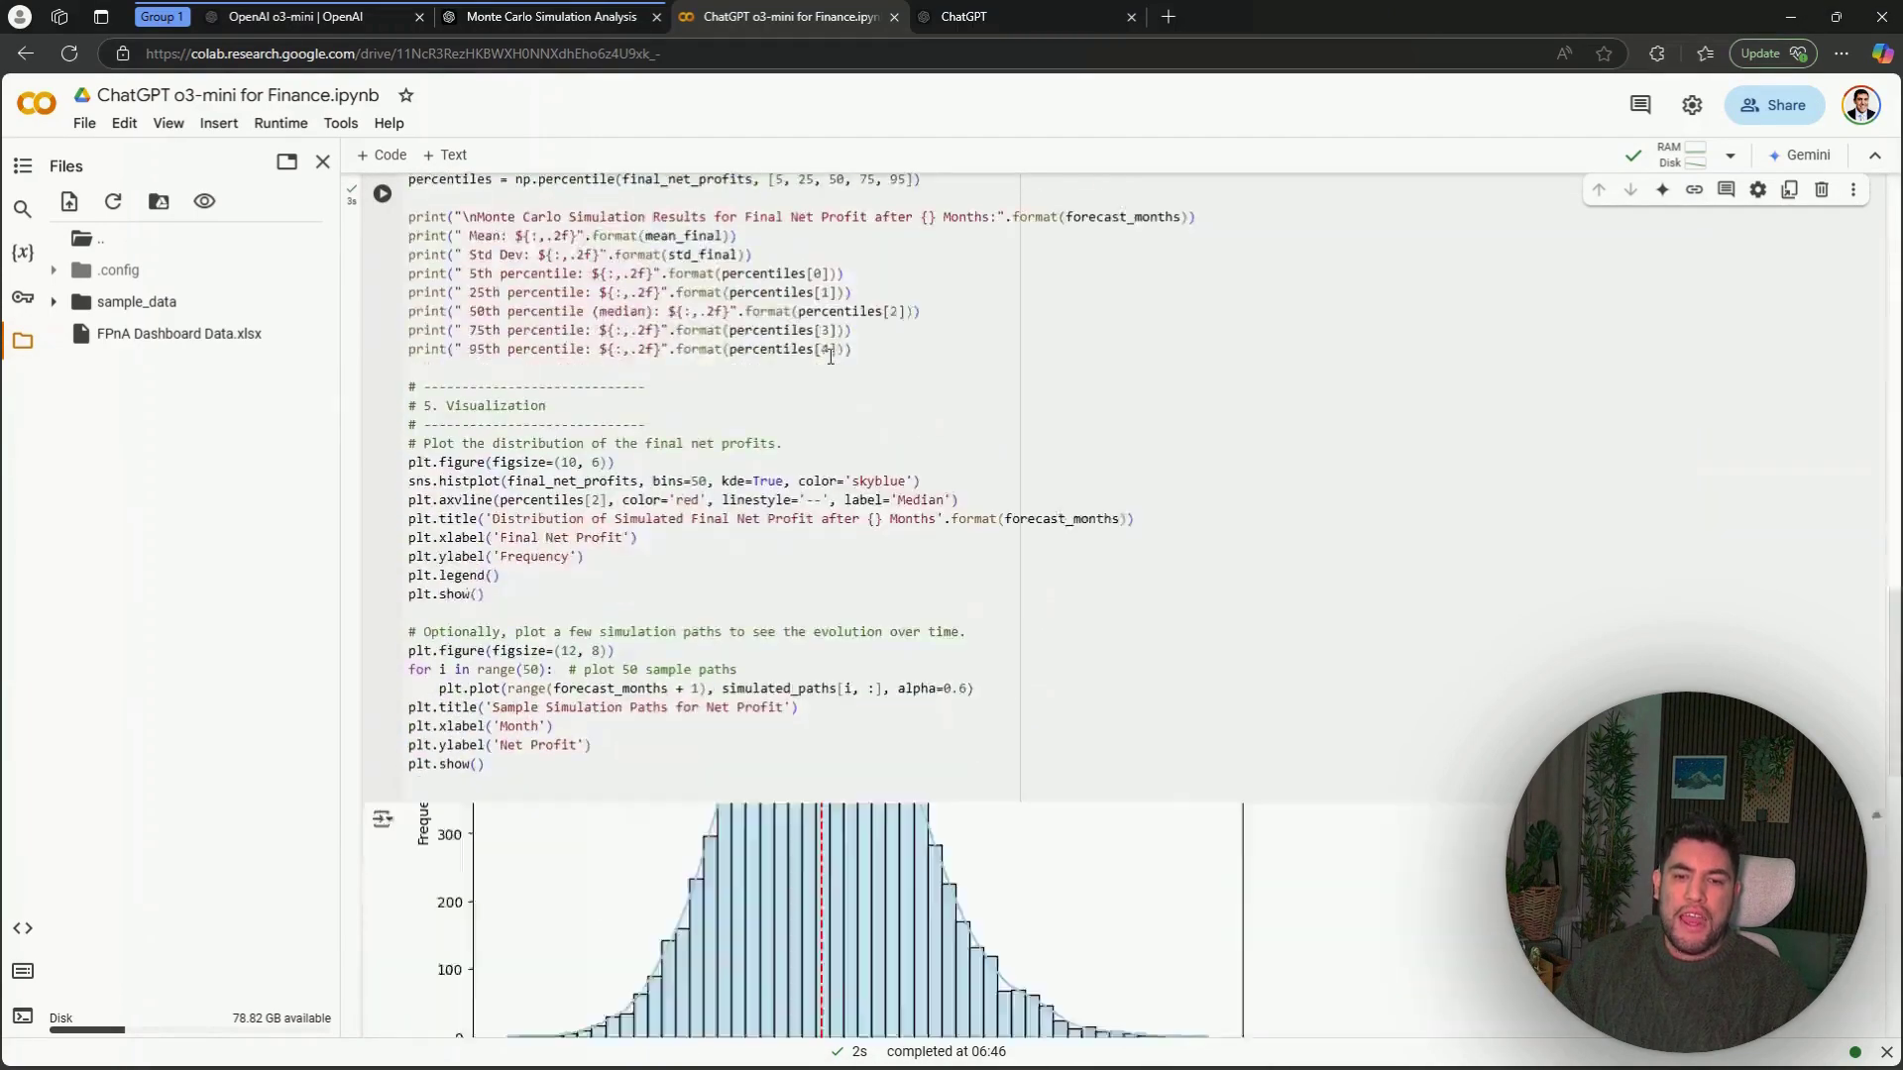
{"action": "scroll", "coordinate": [989, 404], "scroll_direction": "up", "scroll_amount": 6}
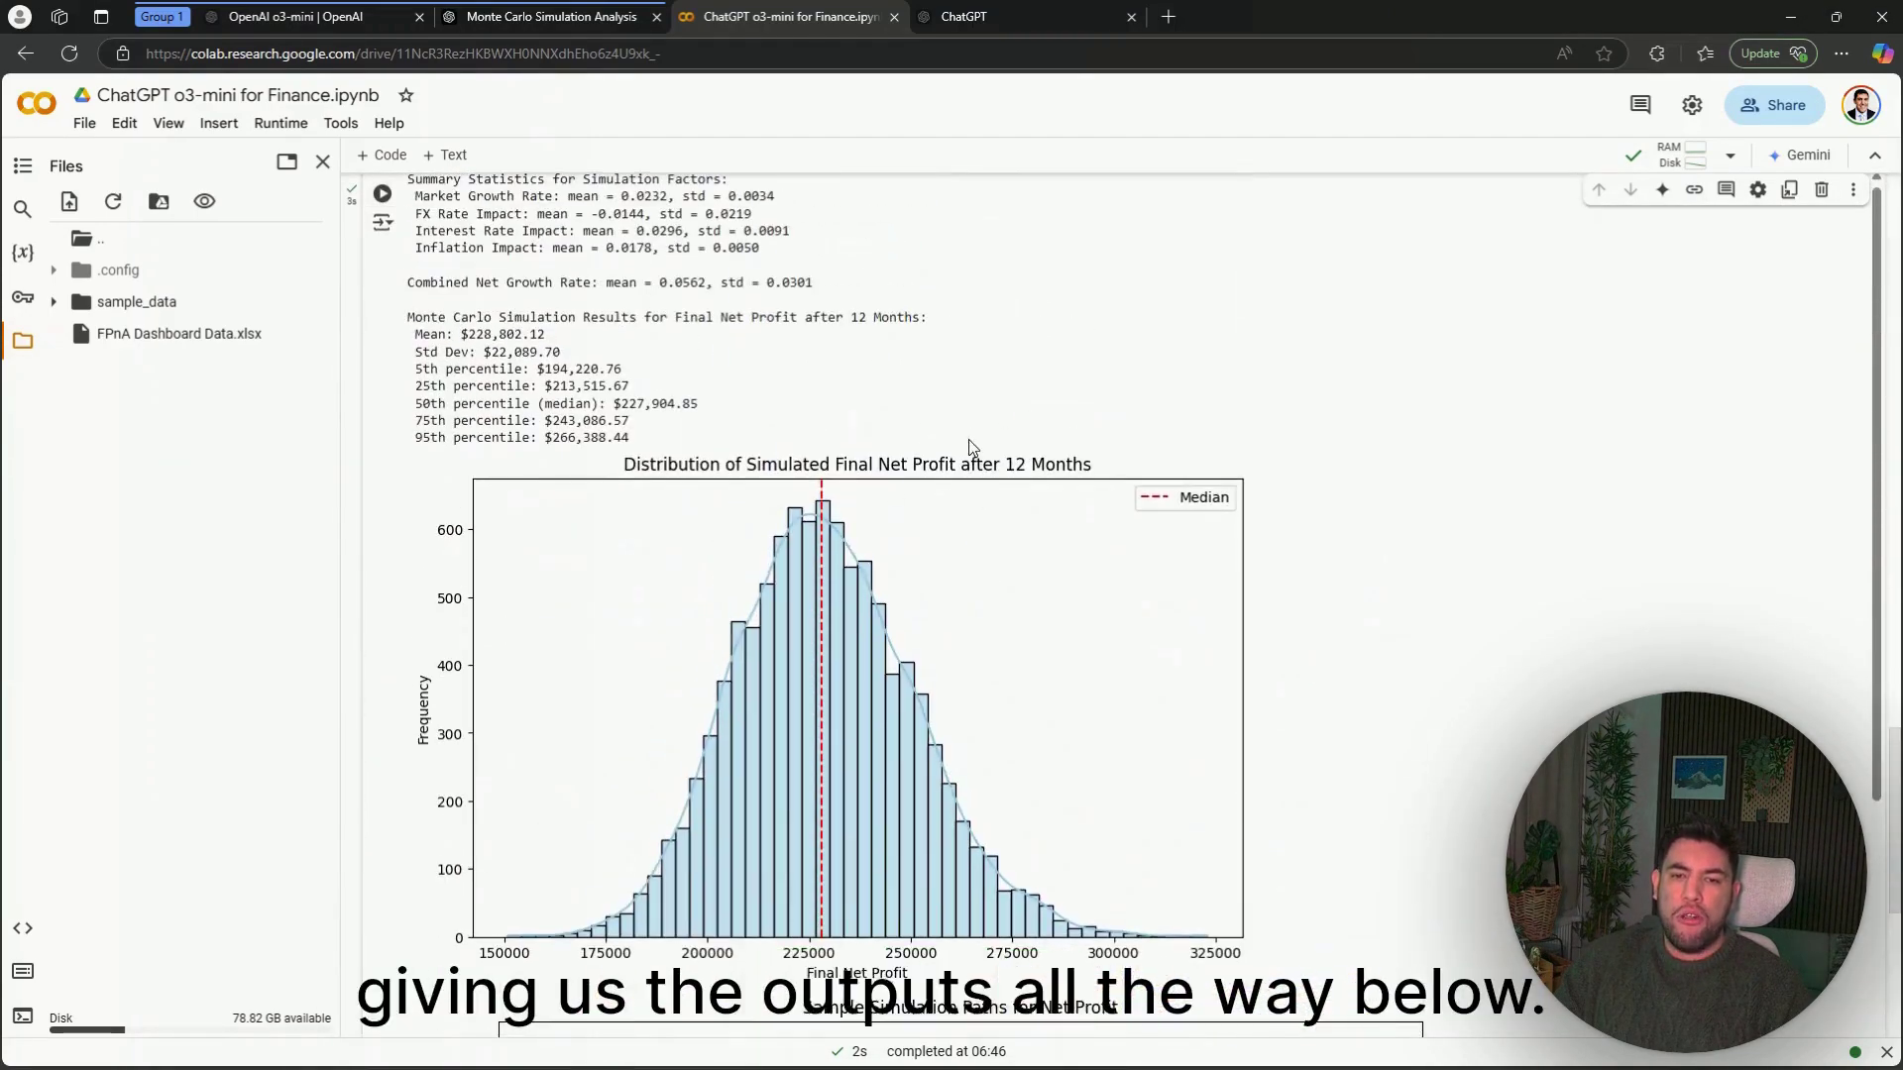
{"action": "scroll", "coordinate": [973, 439], "scroll_direction": "down", "scroll_amount": 6}
{"action": "scroll", "coordinate": [1227, 466], "scroll_direction": "down", "scroll_amount": 10}
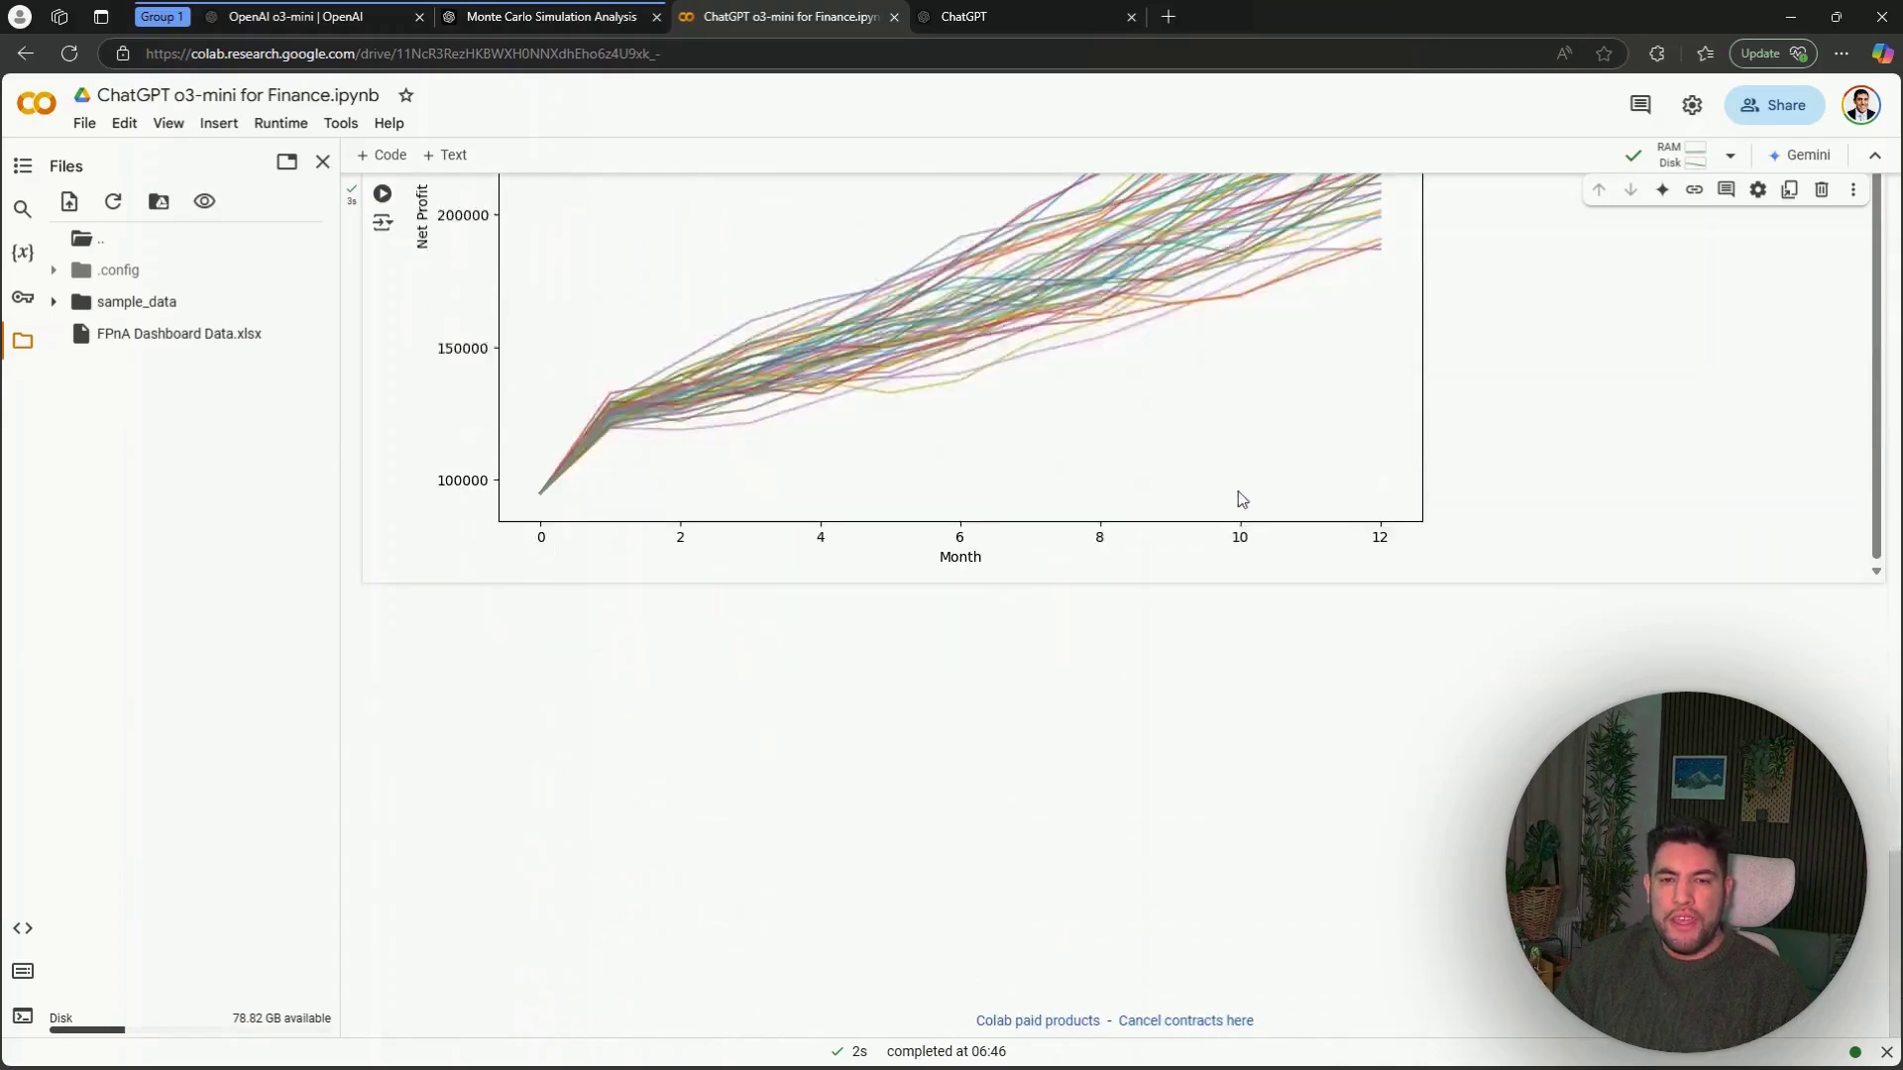
{"action": "scroll", "coordinate": [1239, 505], "scroll_direction": "up", "scroll_amount": 7}
{"action": "scroll", "coordinate": [1244, 517], "scroll_direction": "up", "scroll_amount": 7}
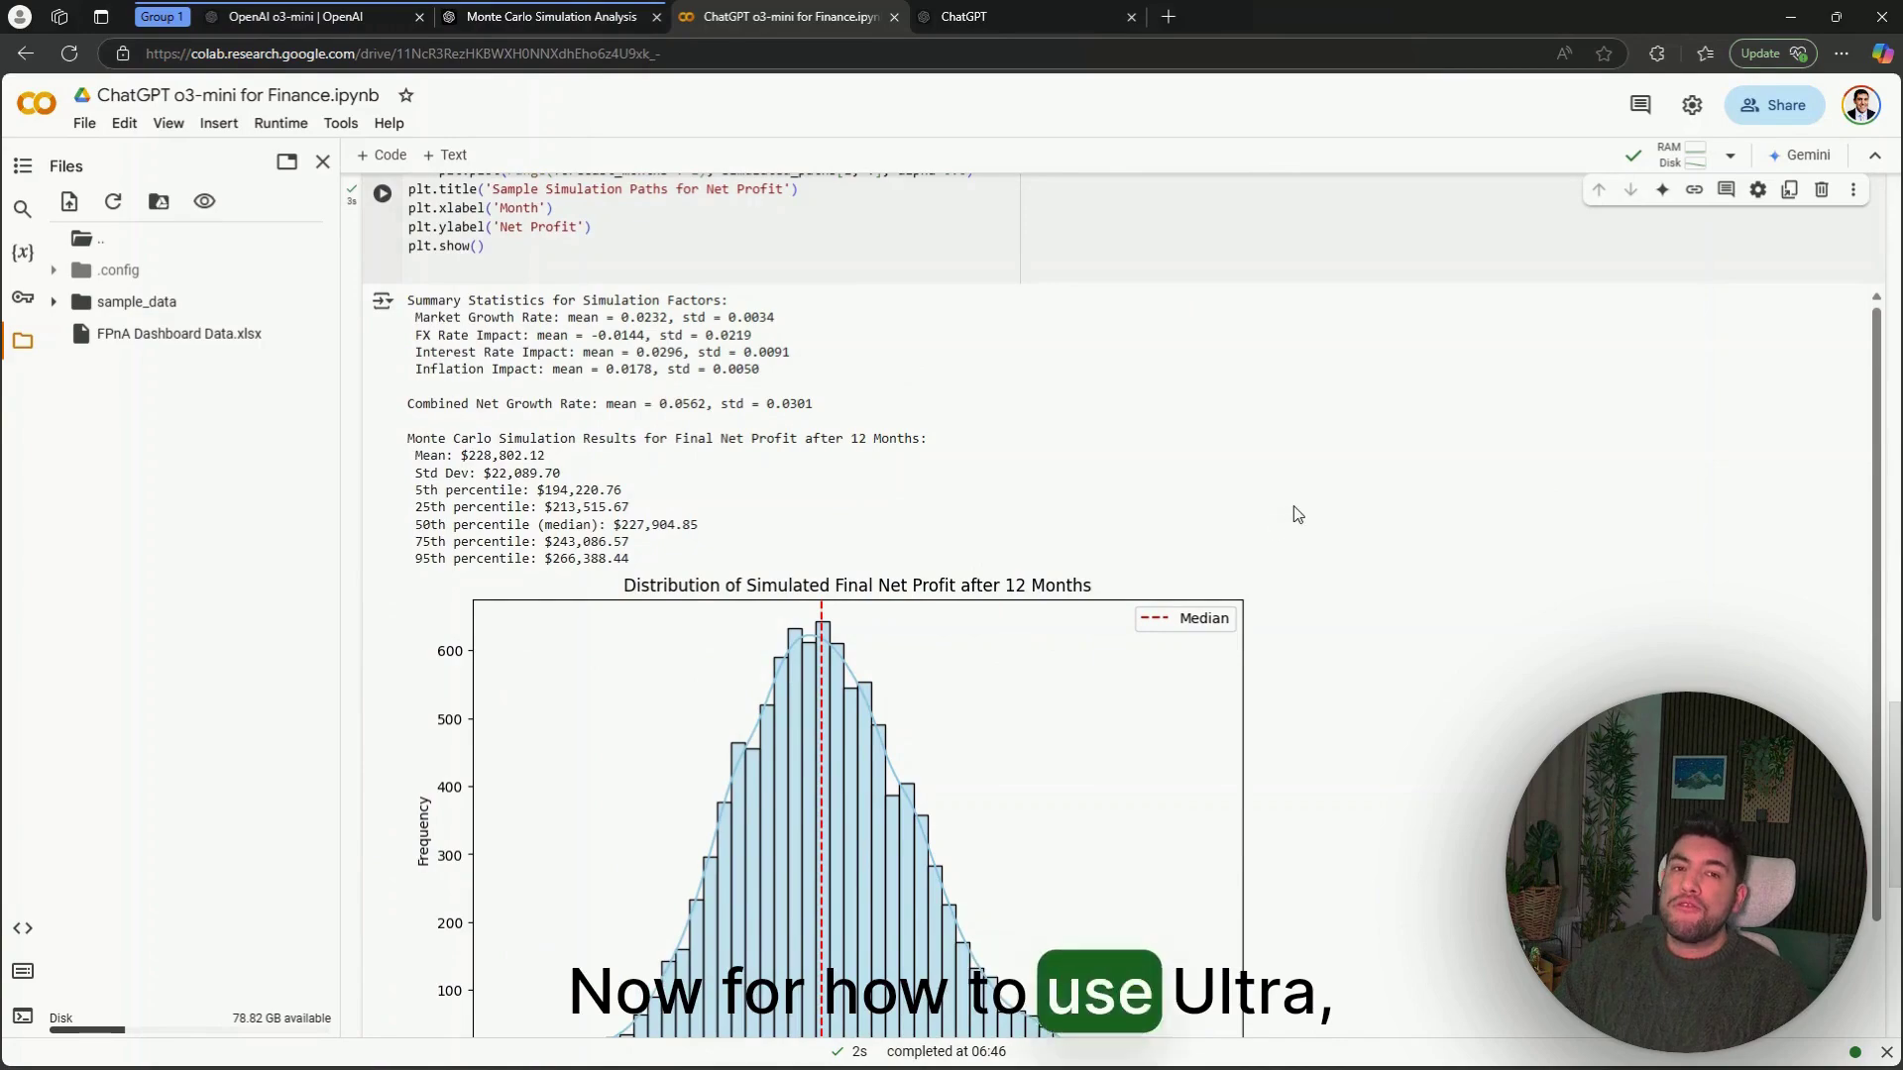
{"action": "scroll", "coordinate": [1229, 492], "scroll_direction": "up", "scroll_amount": 5}
{"action": "scroll", "coordinate": [1062, 476], "scroll_direction": "down", "scroll_amount": 6}
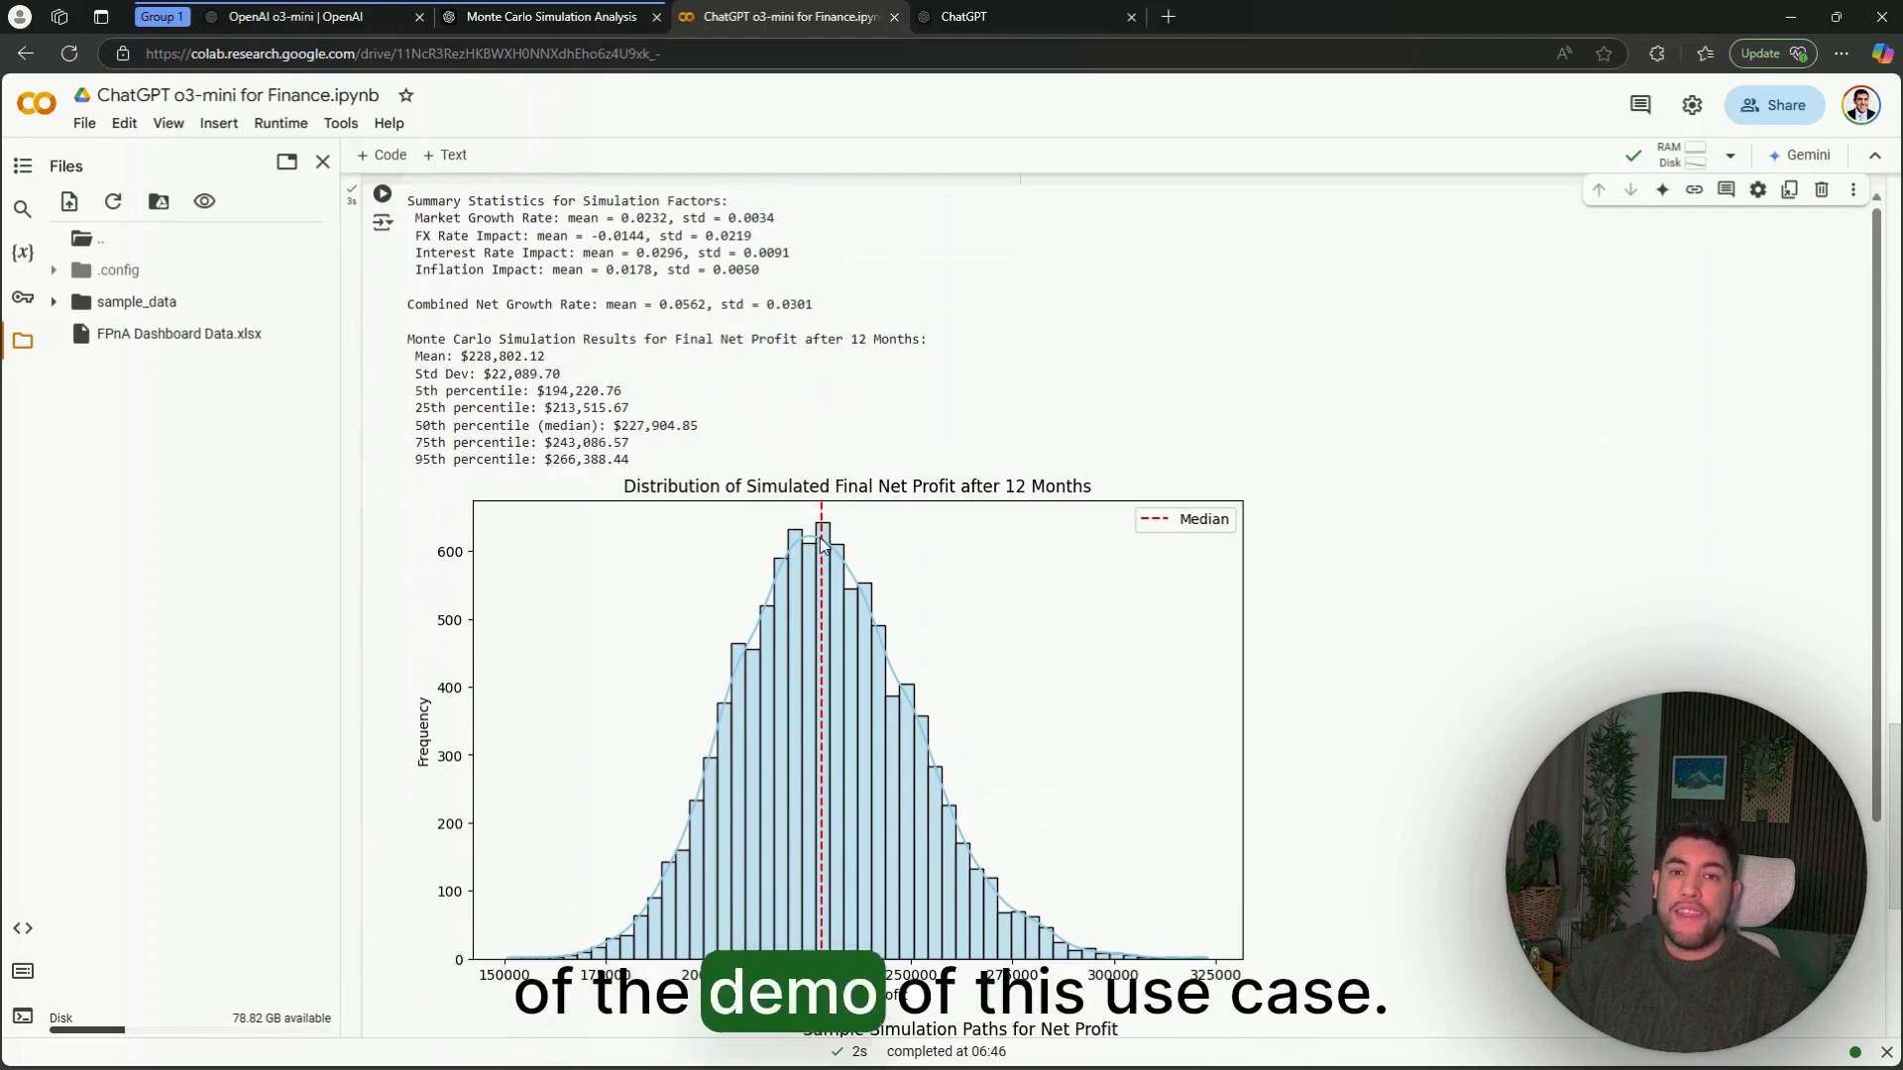
{"action": "scroll", "coordinate": [951, 570], "scroll_direction": "up", "scroll_amount": 5}
{"action": "scroll", "coordinate": [952, 569], "scroll_direction": "up", "scroll_amount": 20}
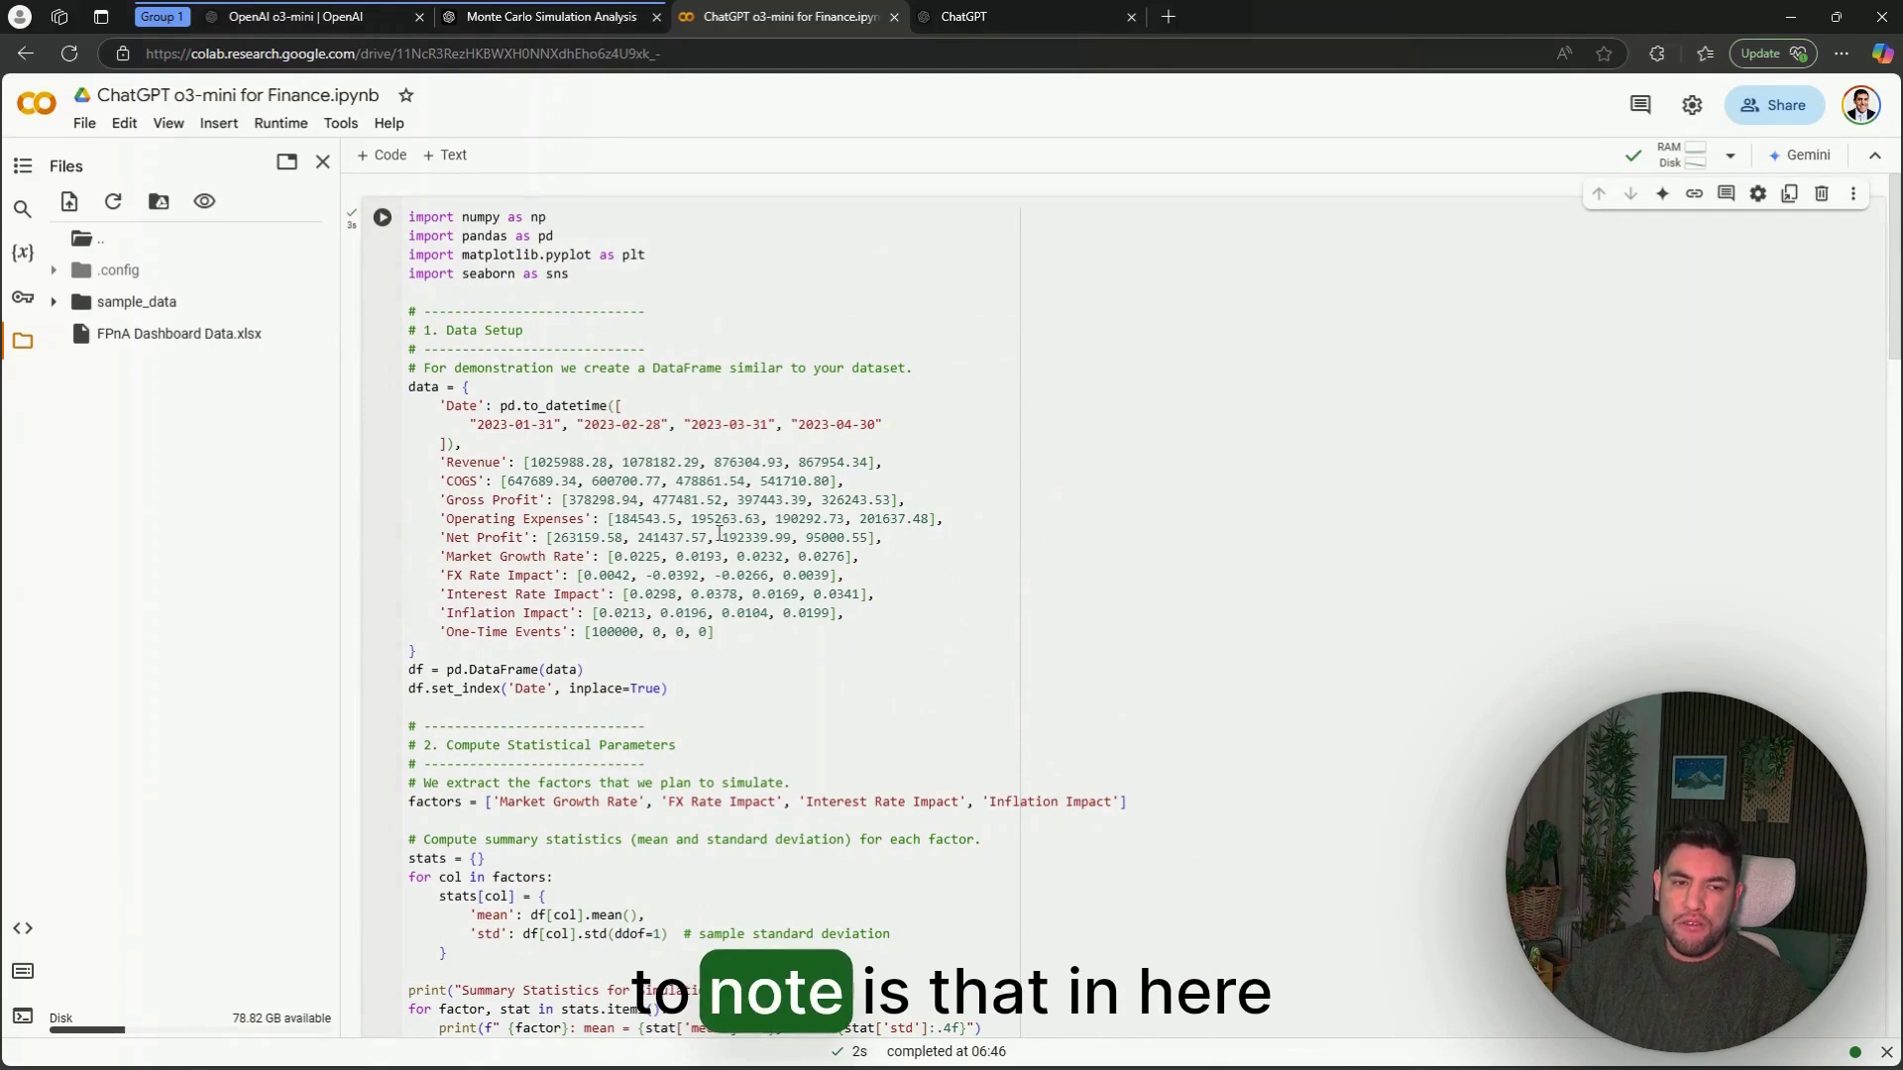
{"action": "left_click", "coordinate": [416, 368]}
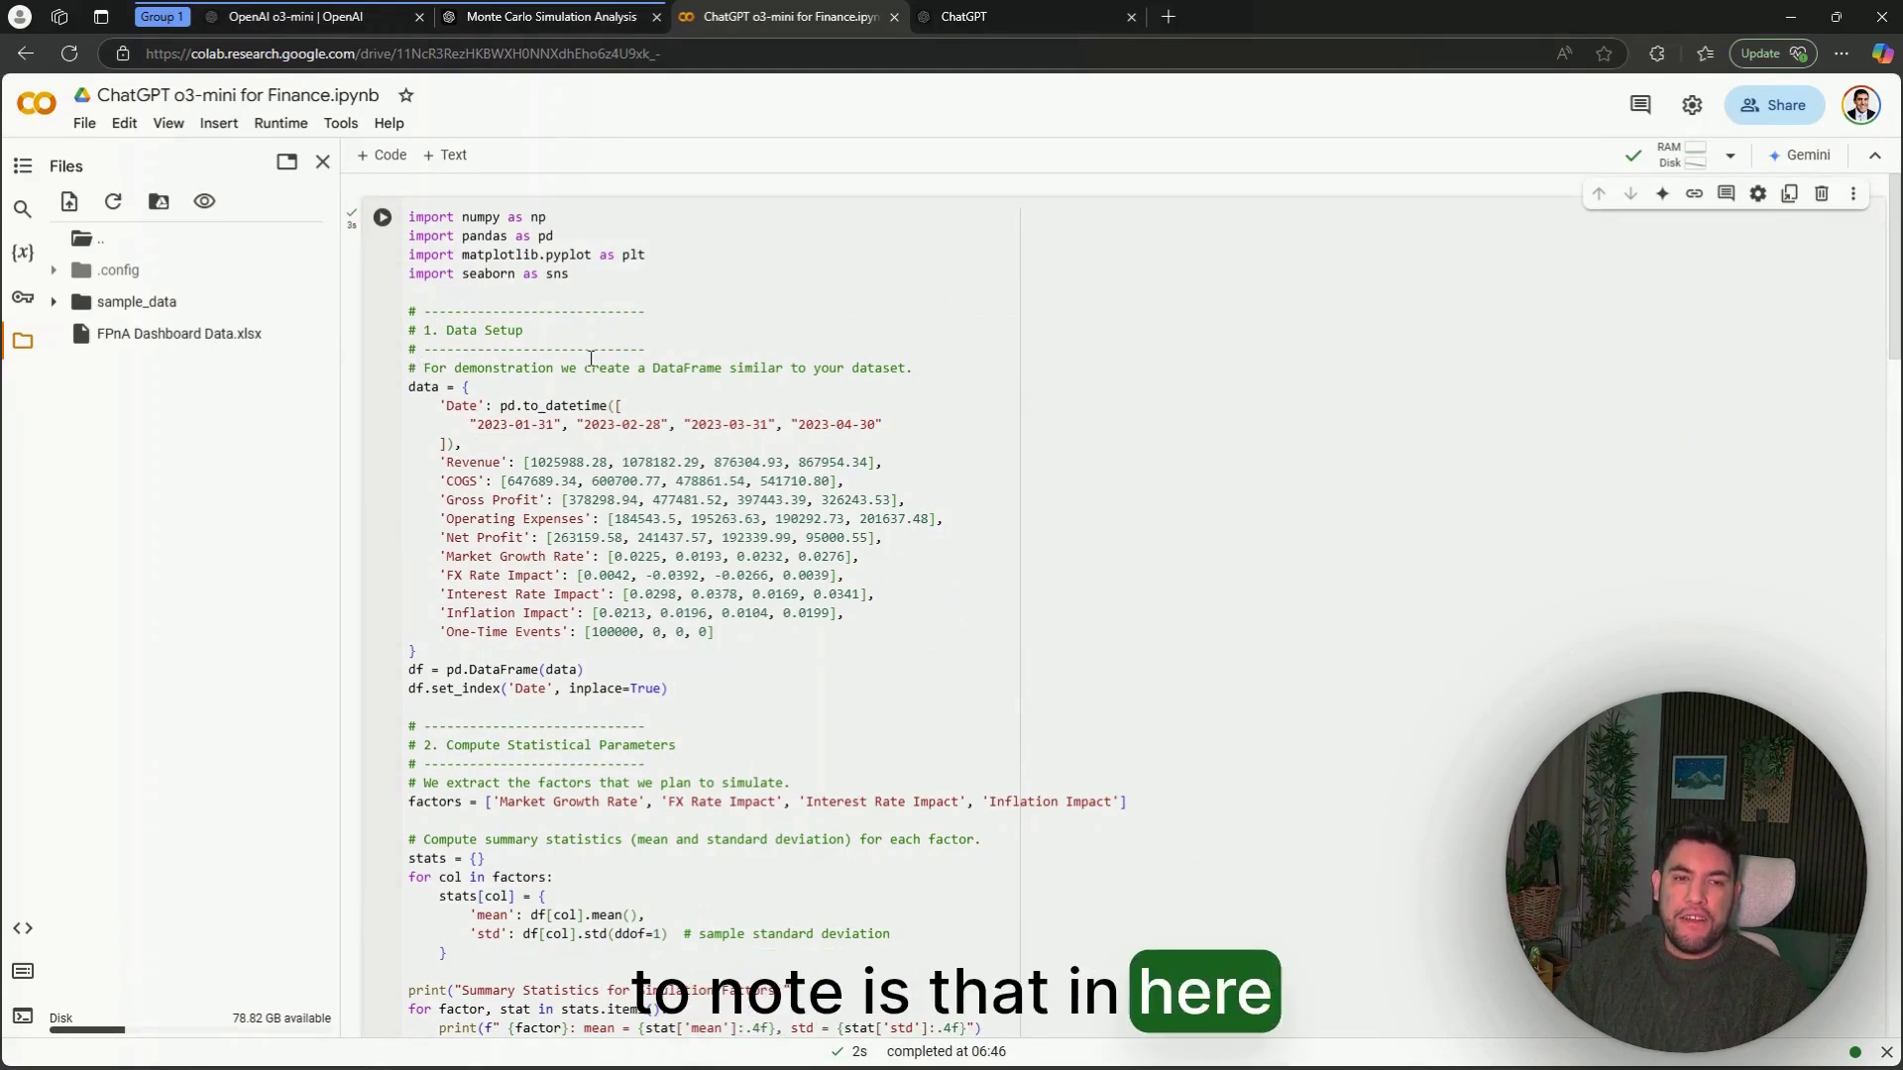
{"action": "left_click_drag", "start_coordinate": [539, 365], "coordinate": [669, 368]}
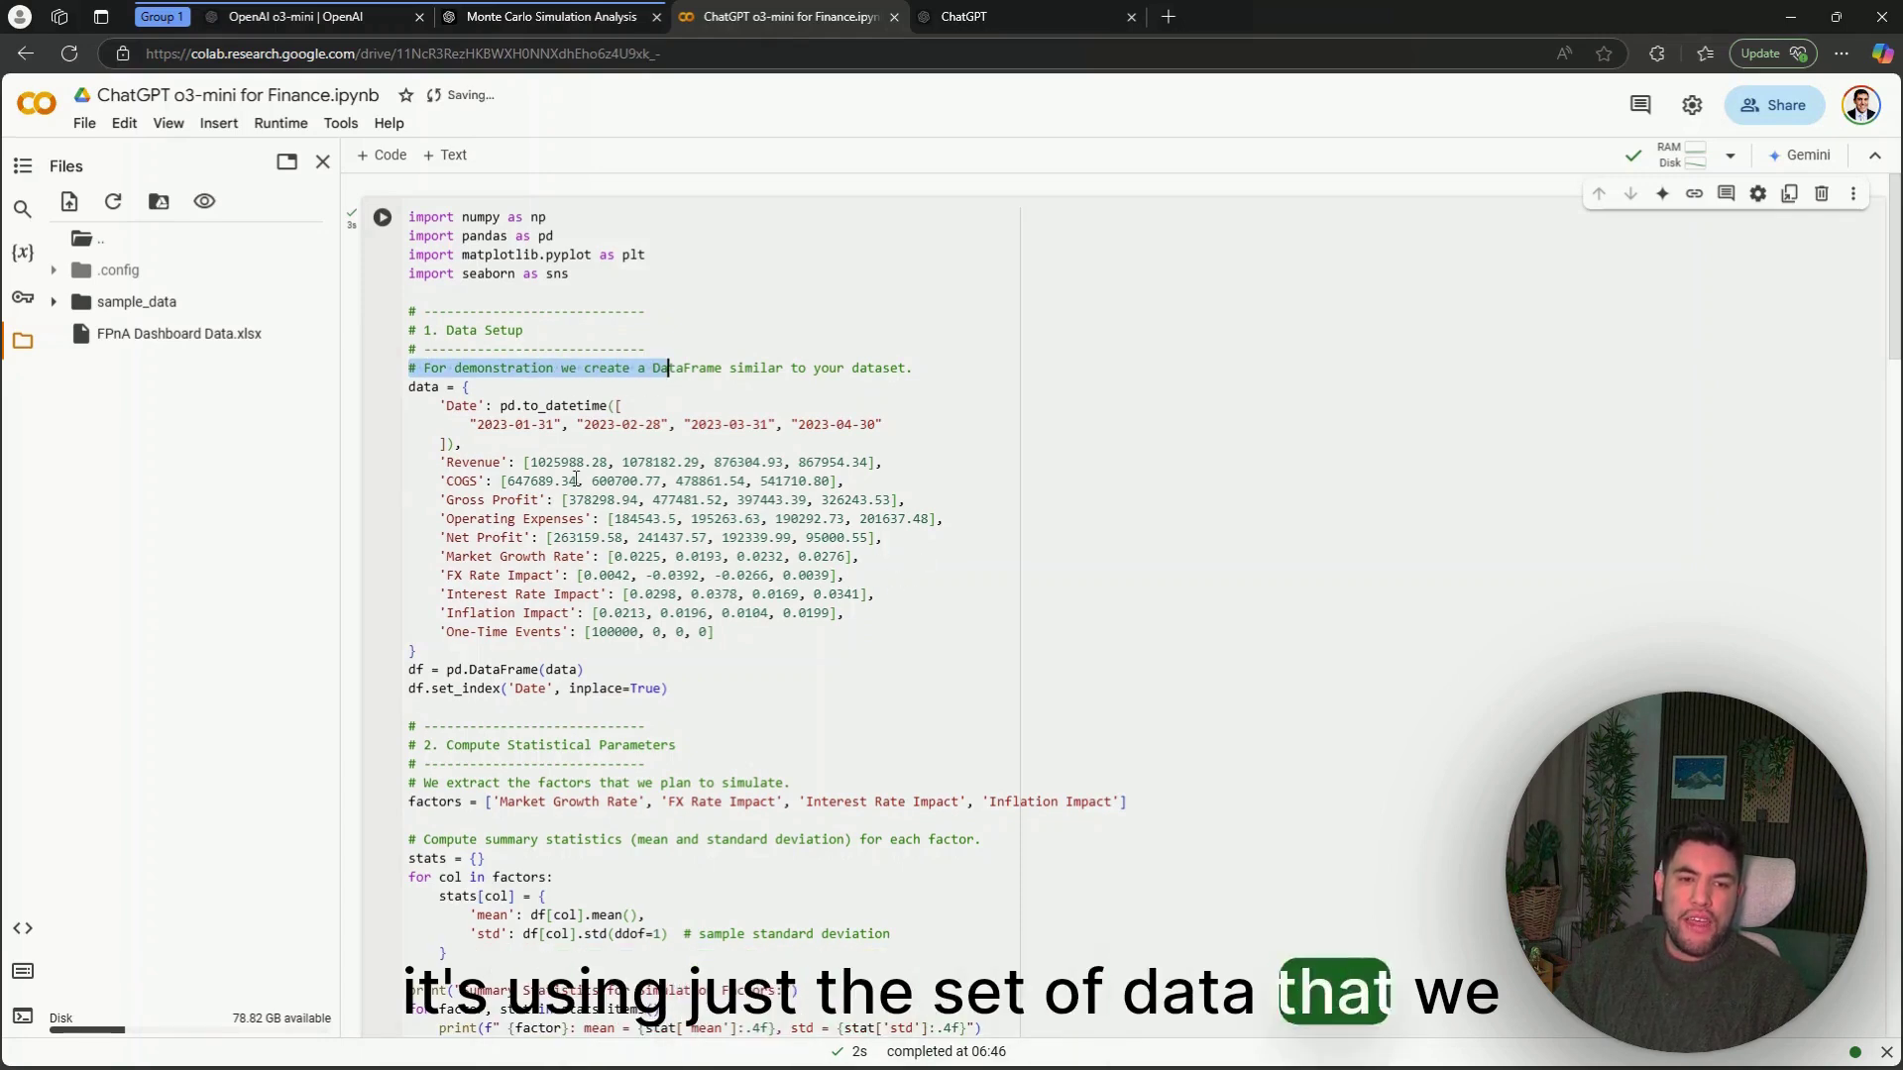
{"action": "left_click_drag", "start_coordinate": [546, 462], "coordinate": [637, 556]}
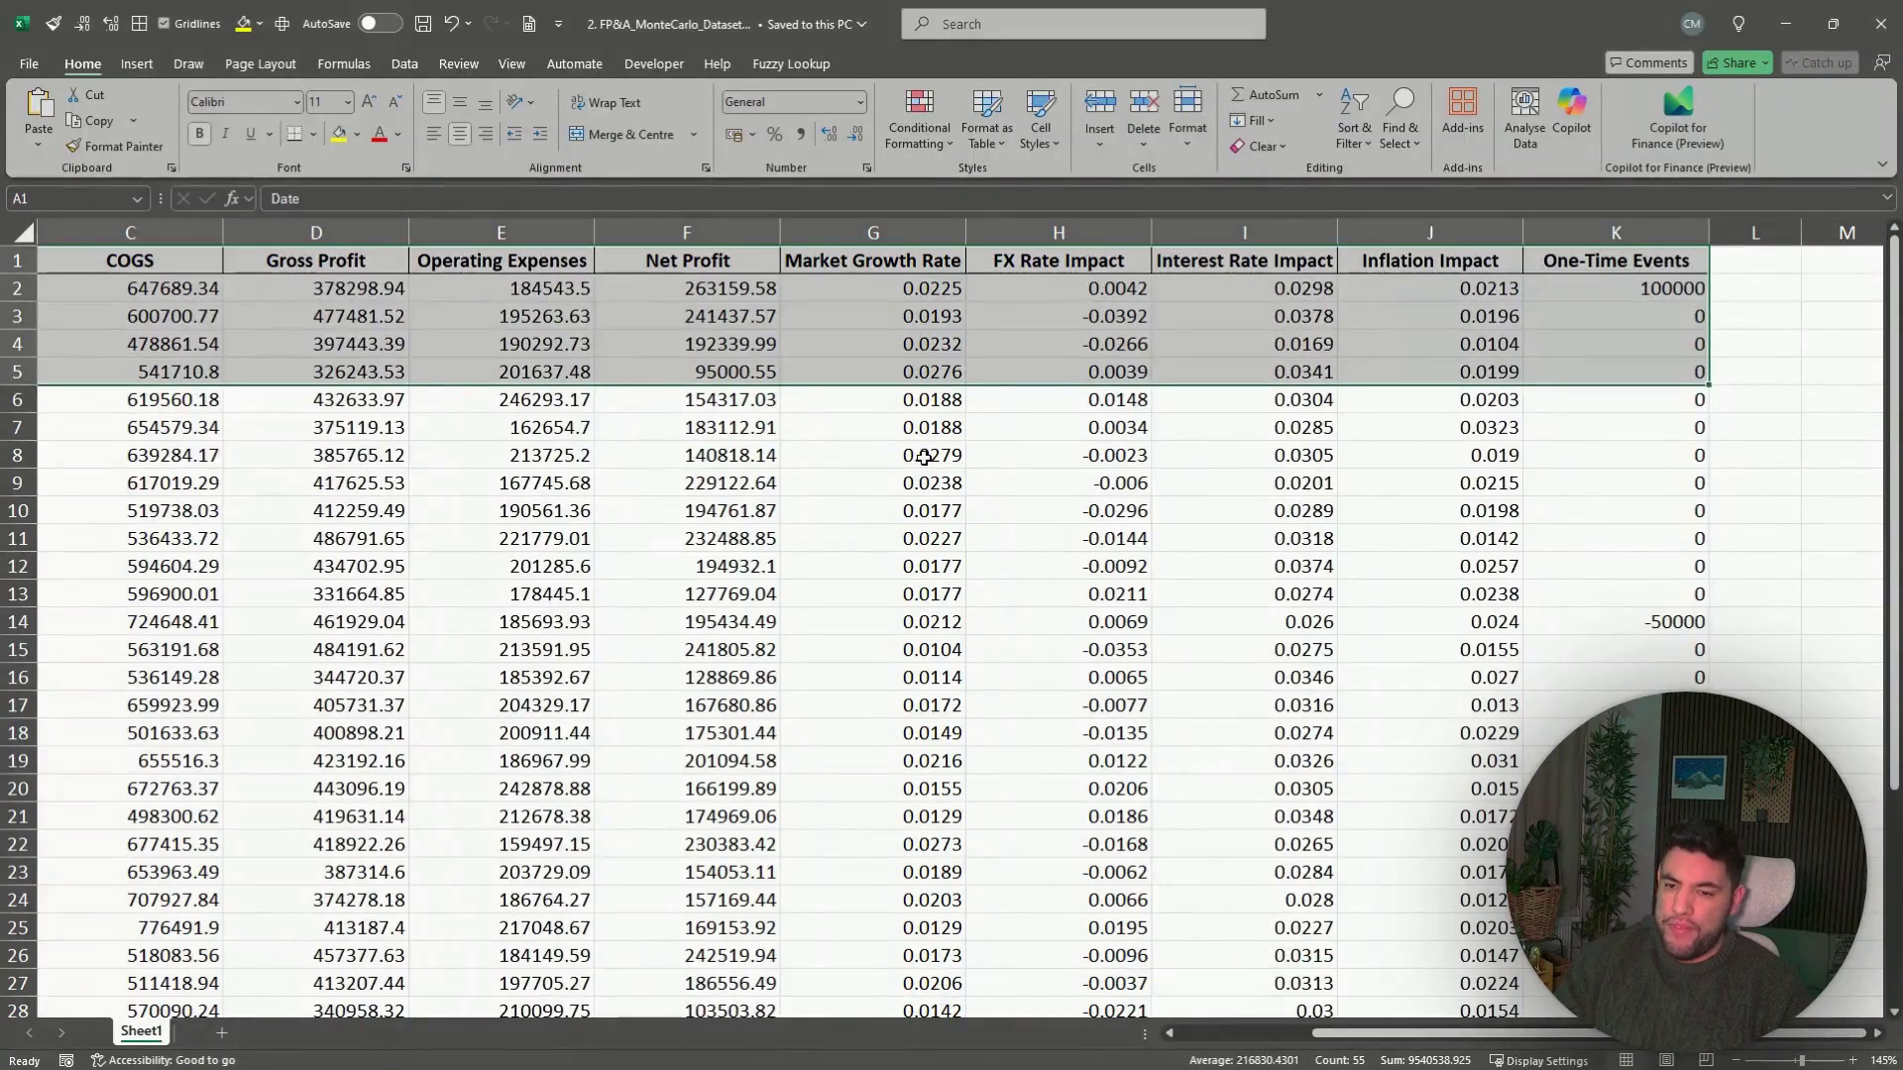
{"action": "left_click", "coordinate": [924, 457]}
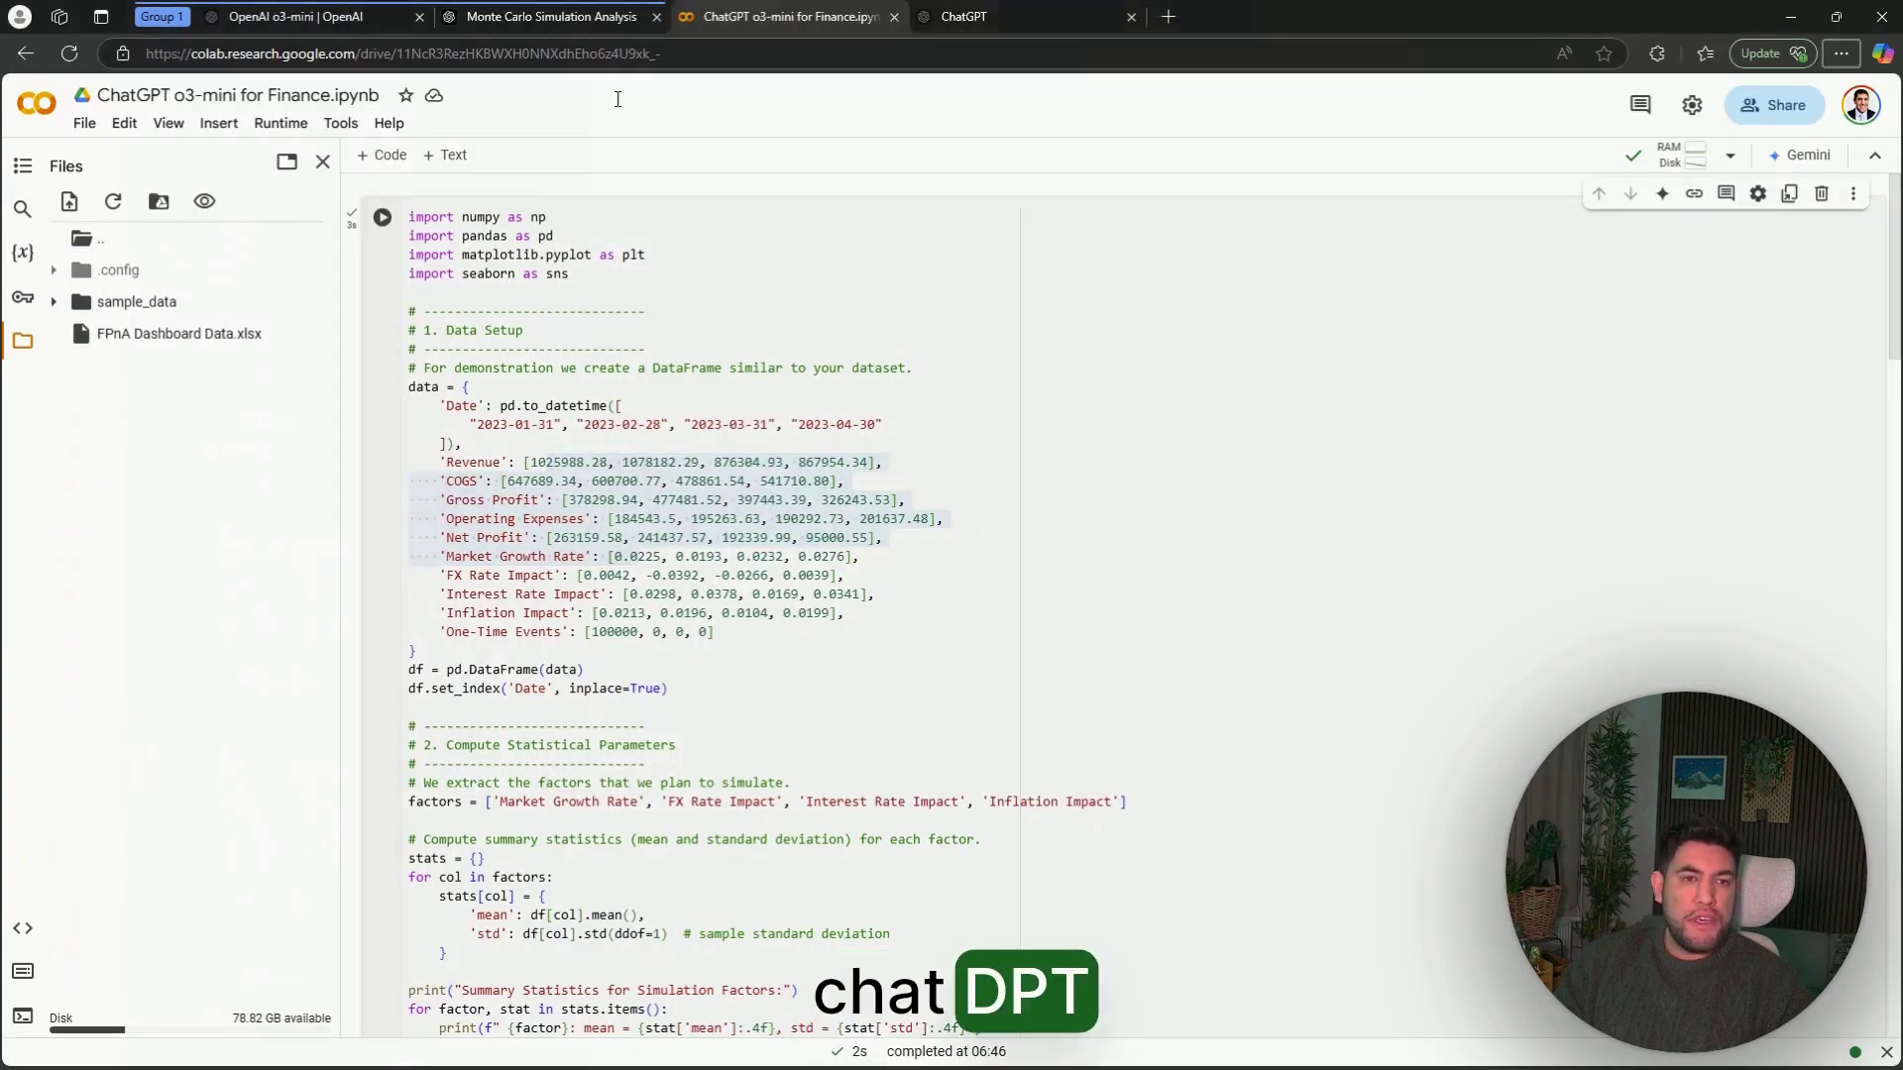
Glance at the o3-mini announcement, then go back to the end of the Monte Carlo Simulation Analysis chat.
{"action": "left_click", "coordinate": [303, 20]}
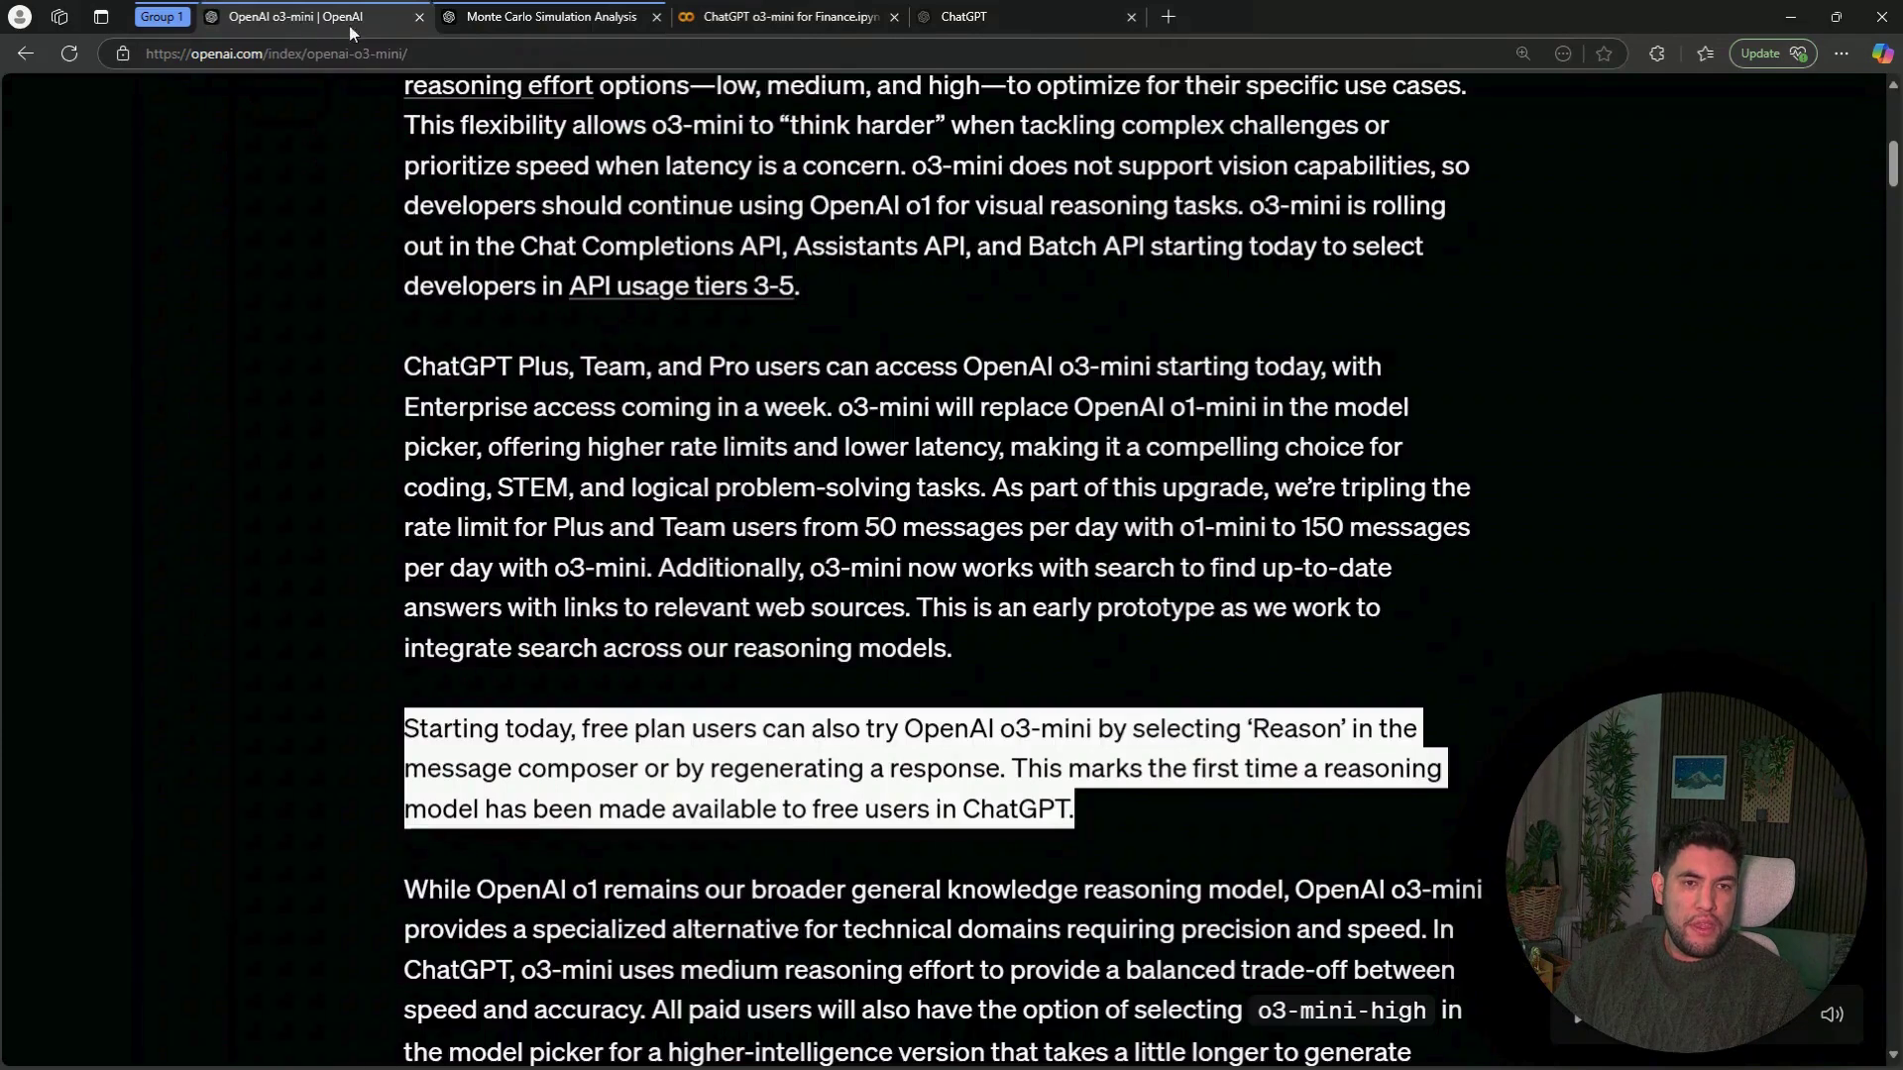
{"action": "left_click", "coordinate": [484, 22]}
{"action": "scroll", "coordinate": [723, 614], "scroll_direction": "down", "scroll_amount": 5}
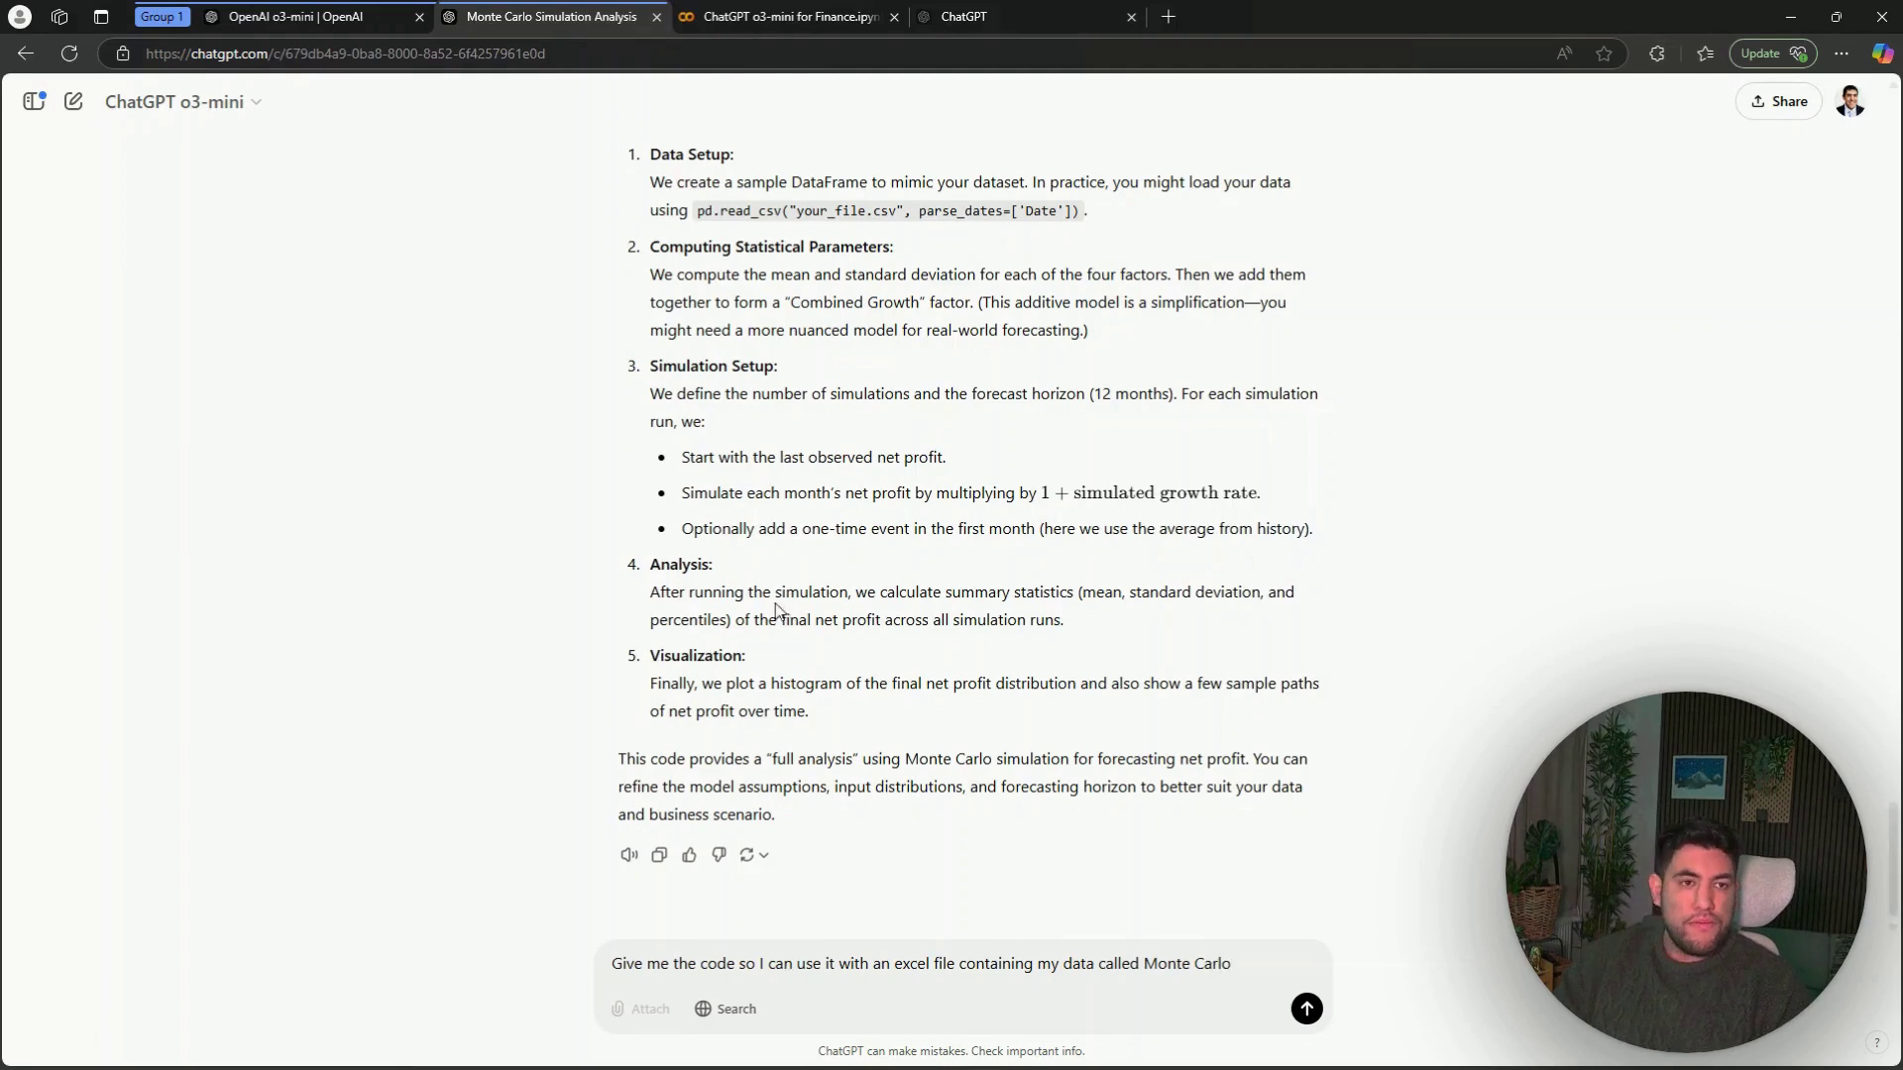
With the Excel-code request drafted, return to the Colab finance notebook.
{"action": "left_click", "coordinate": [694, 20]}
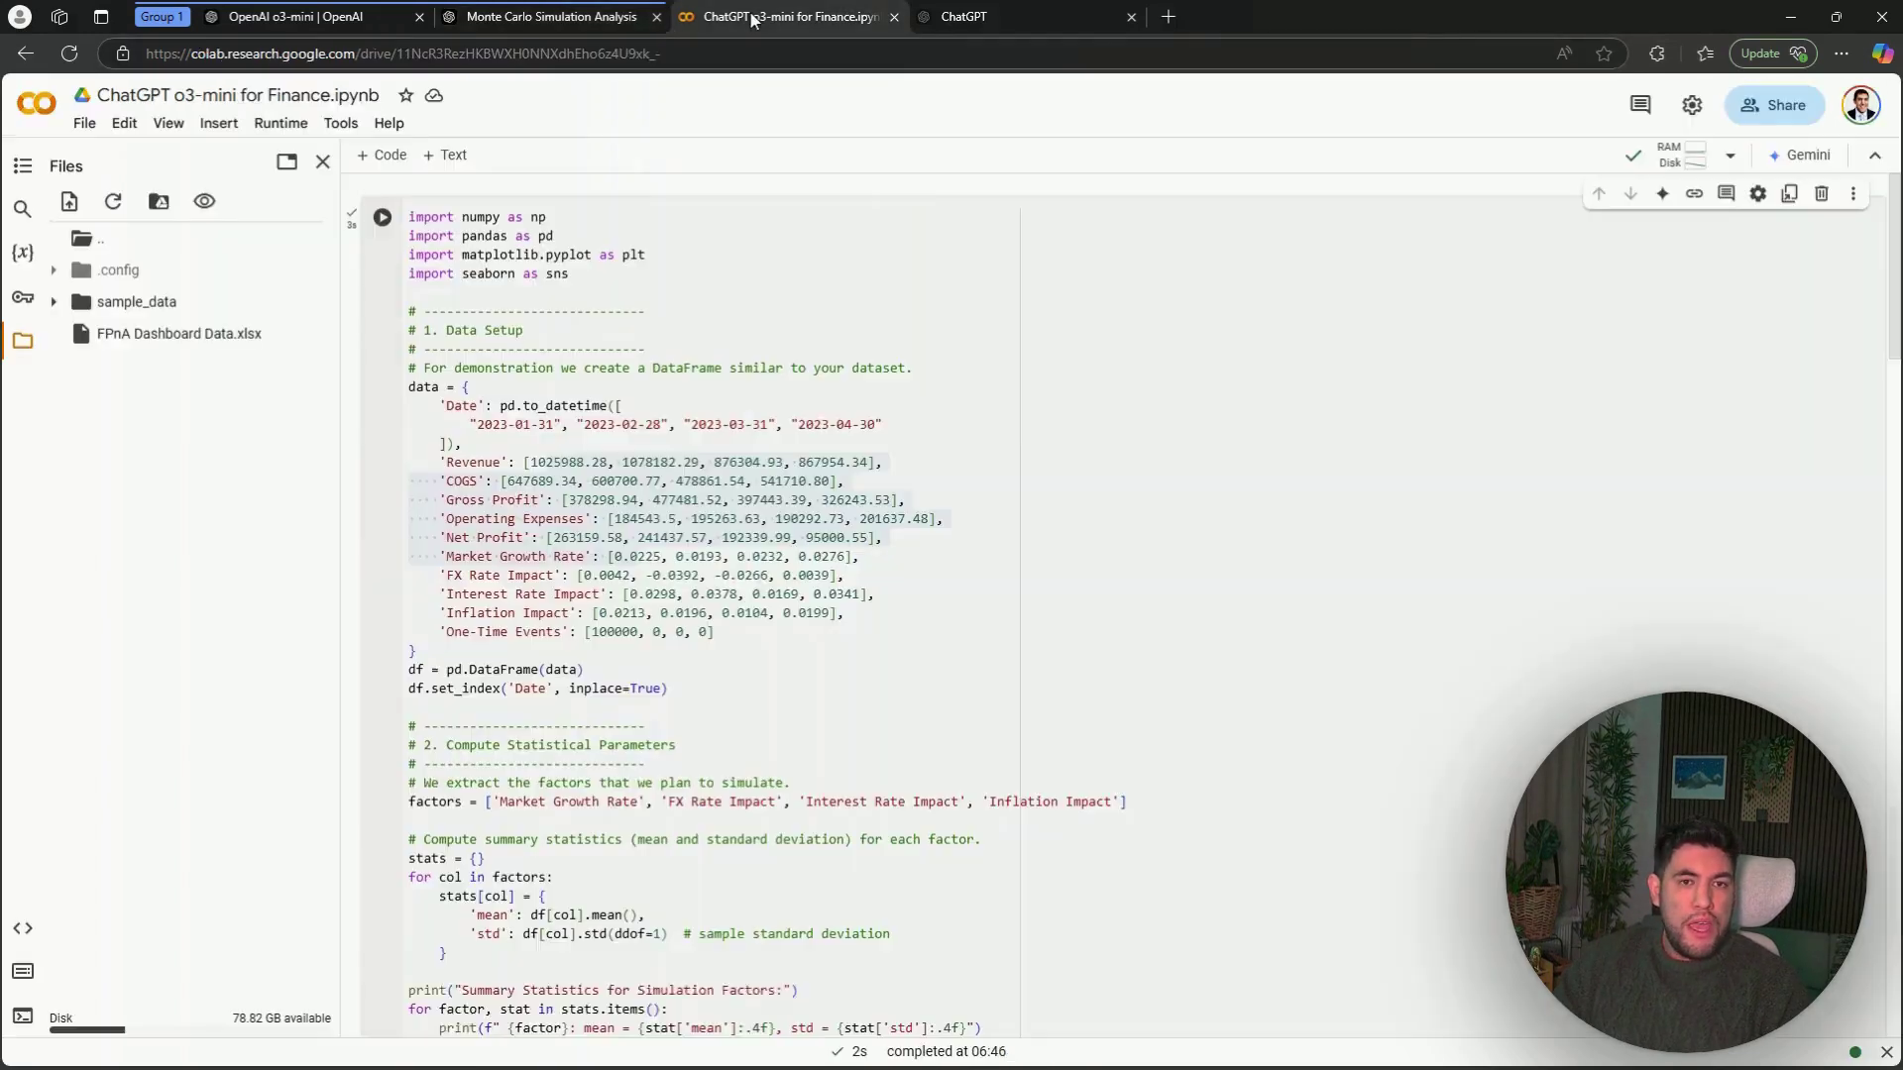
Upload 2. FP&A_MonteCarlo_Dataset.xlsx to the Colab session and copy its file path.
{"action": "left_click", "coordinate": [71, 203]}
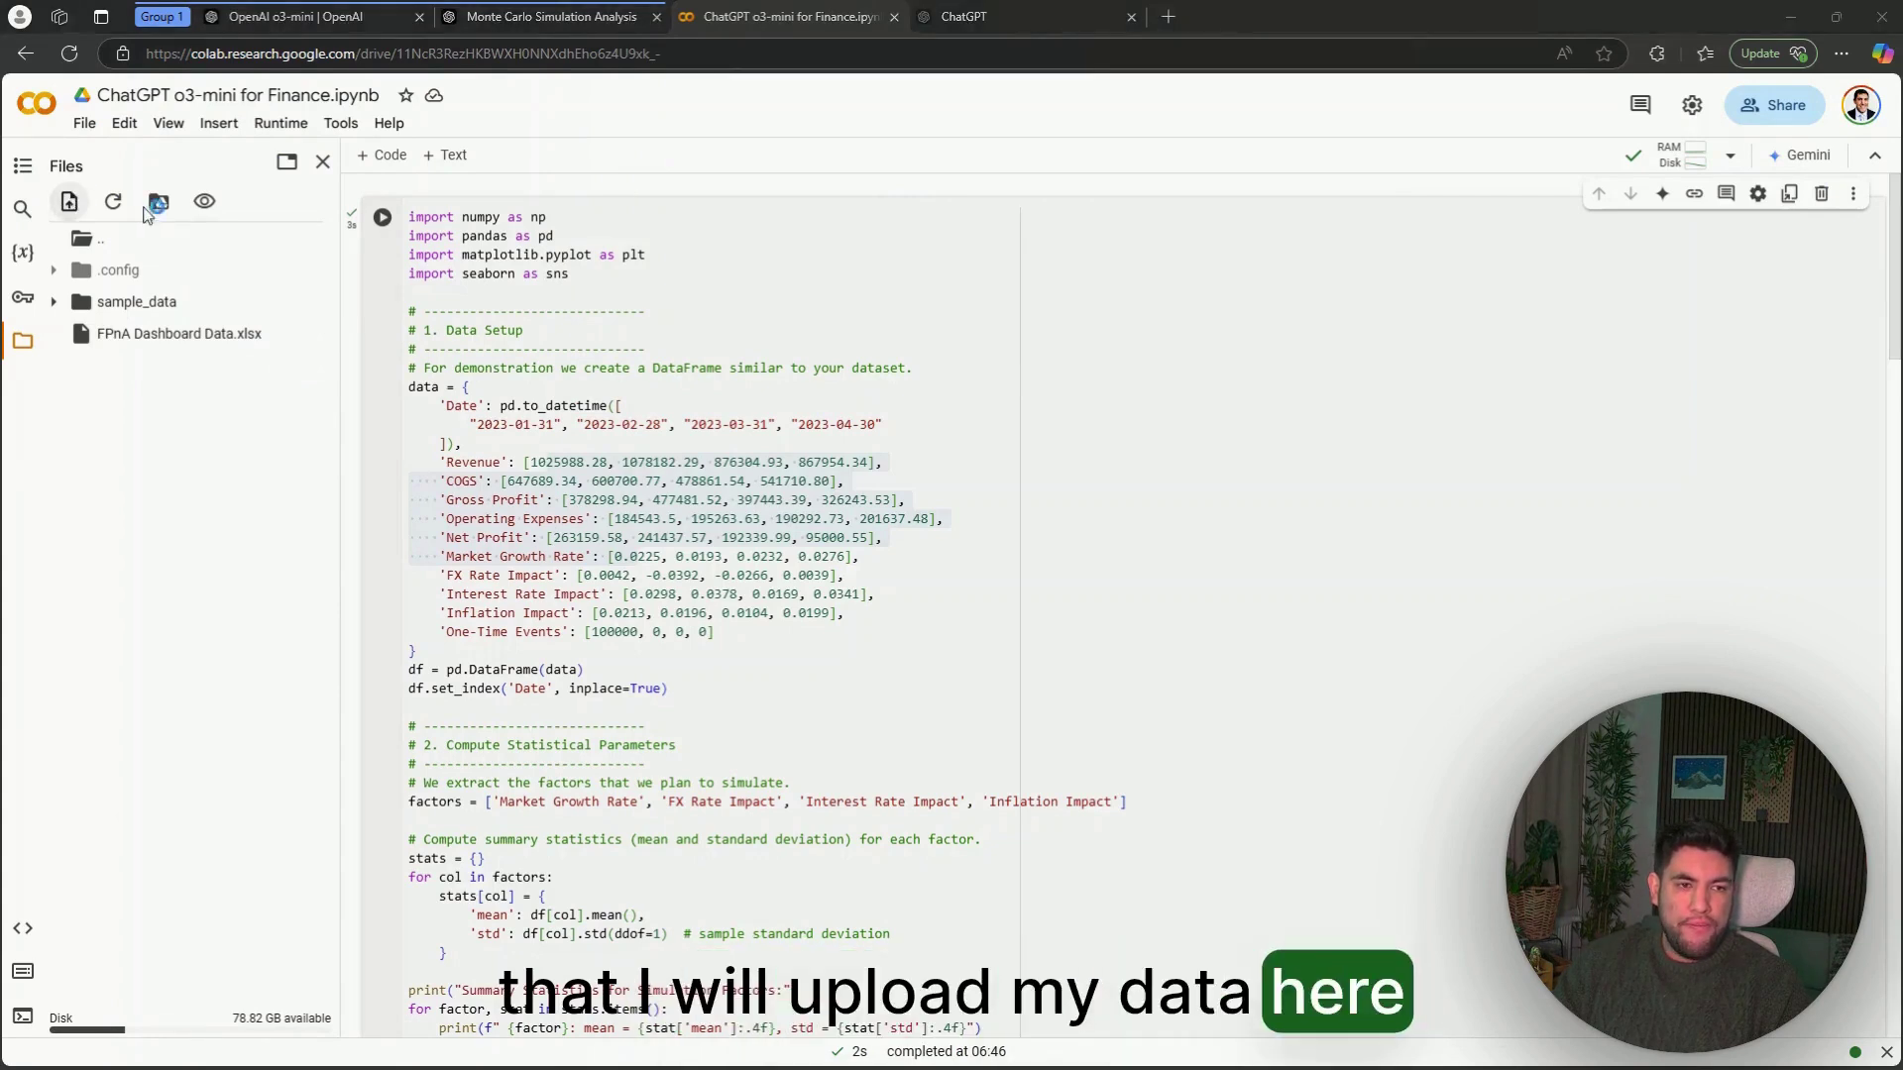
{"action": "left_click", "coordinate": [699, 319]}
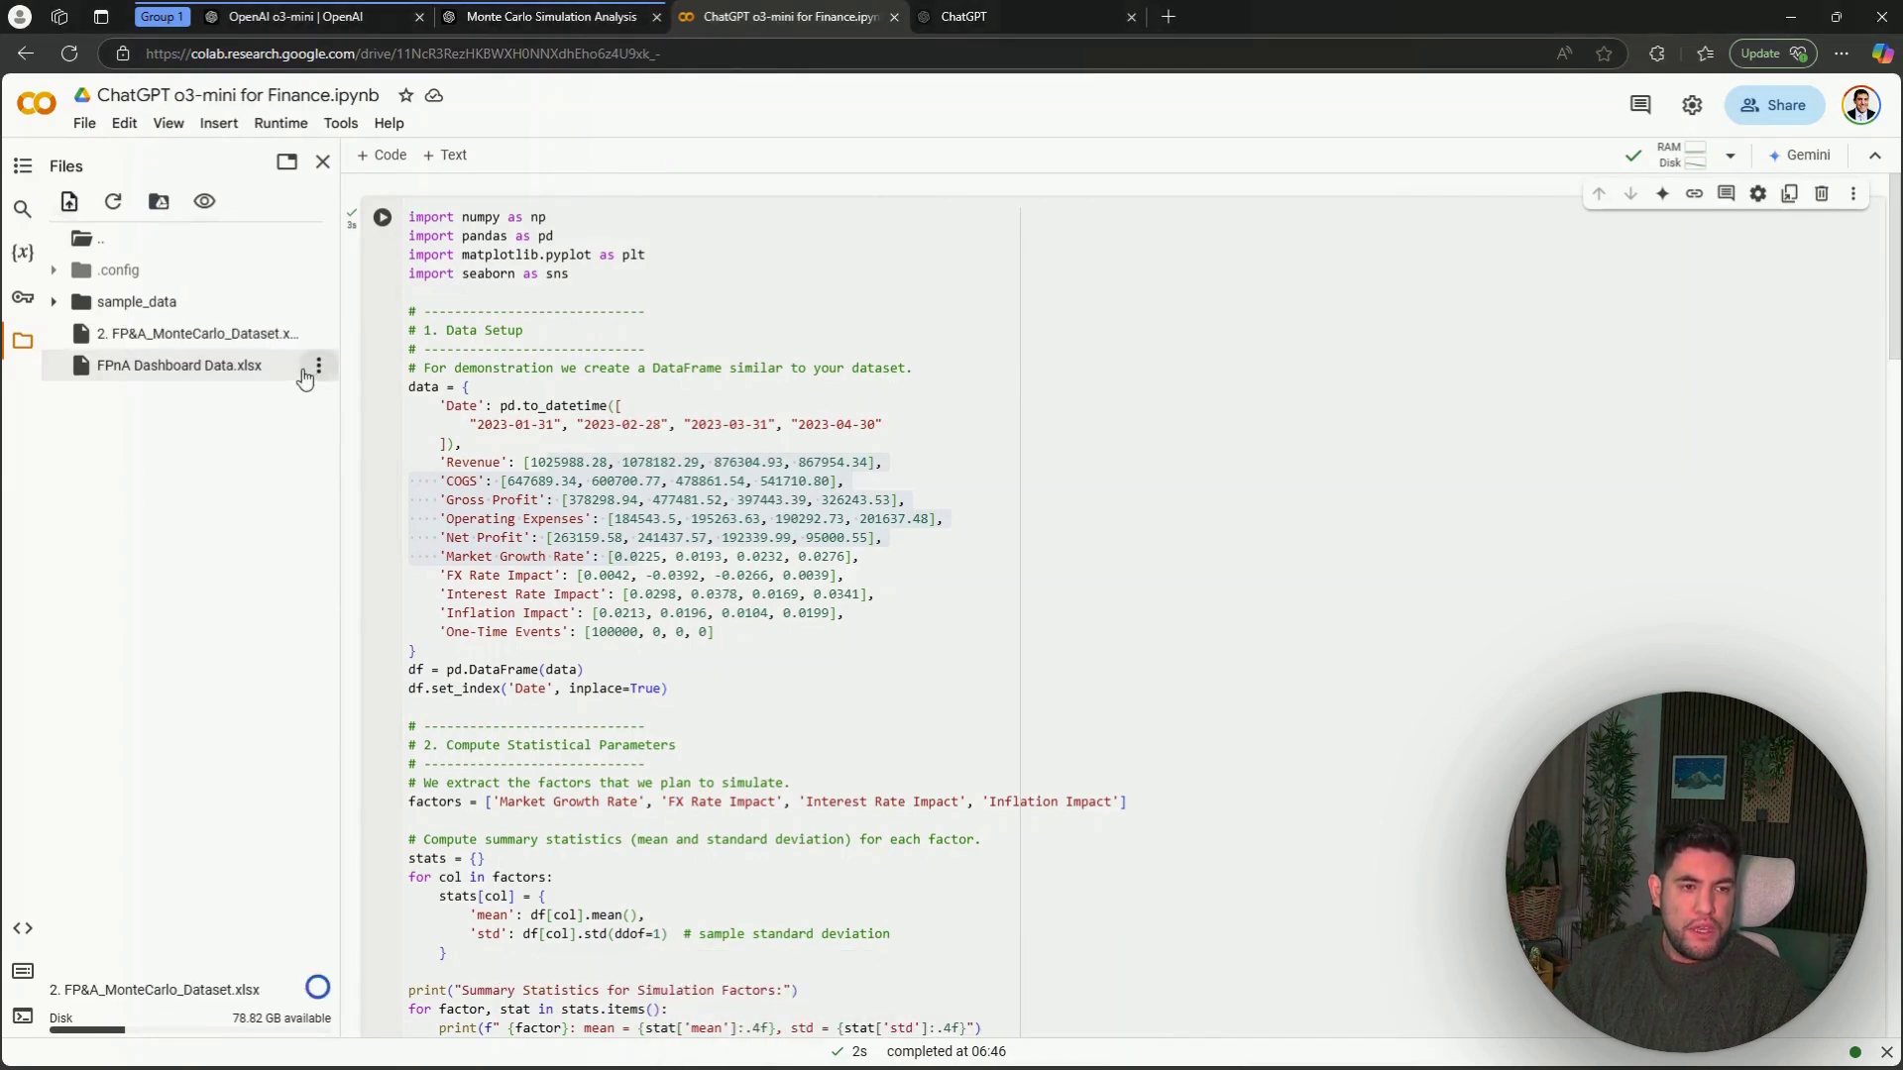
{"action": "left_click", "coordinate": [318, 333]}
{"action": "left_click", "coordinate": [236, 460]}
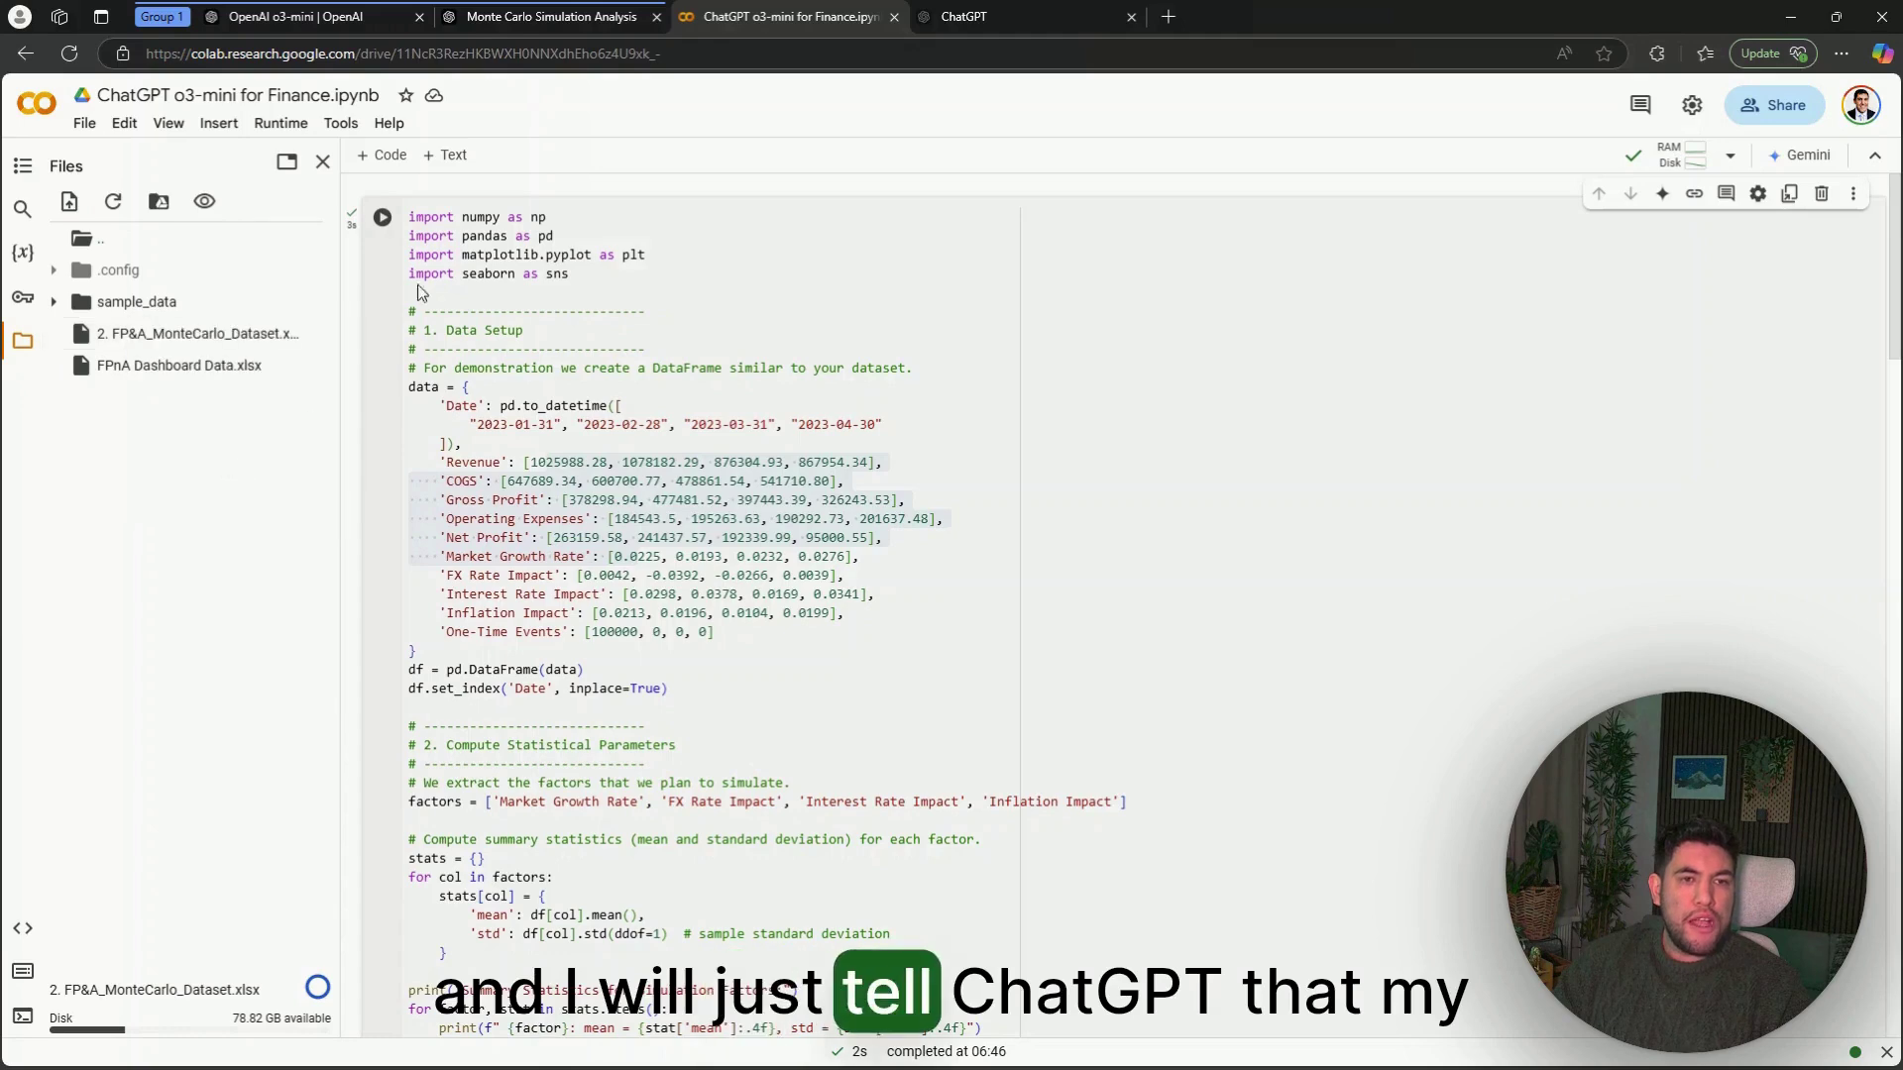
Put the dataset's file path into the Excel-code request, send it, and review the revised pd.read_excel script.
{"action": "left_click", "coordinate": [521, 18]}
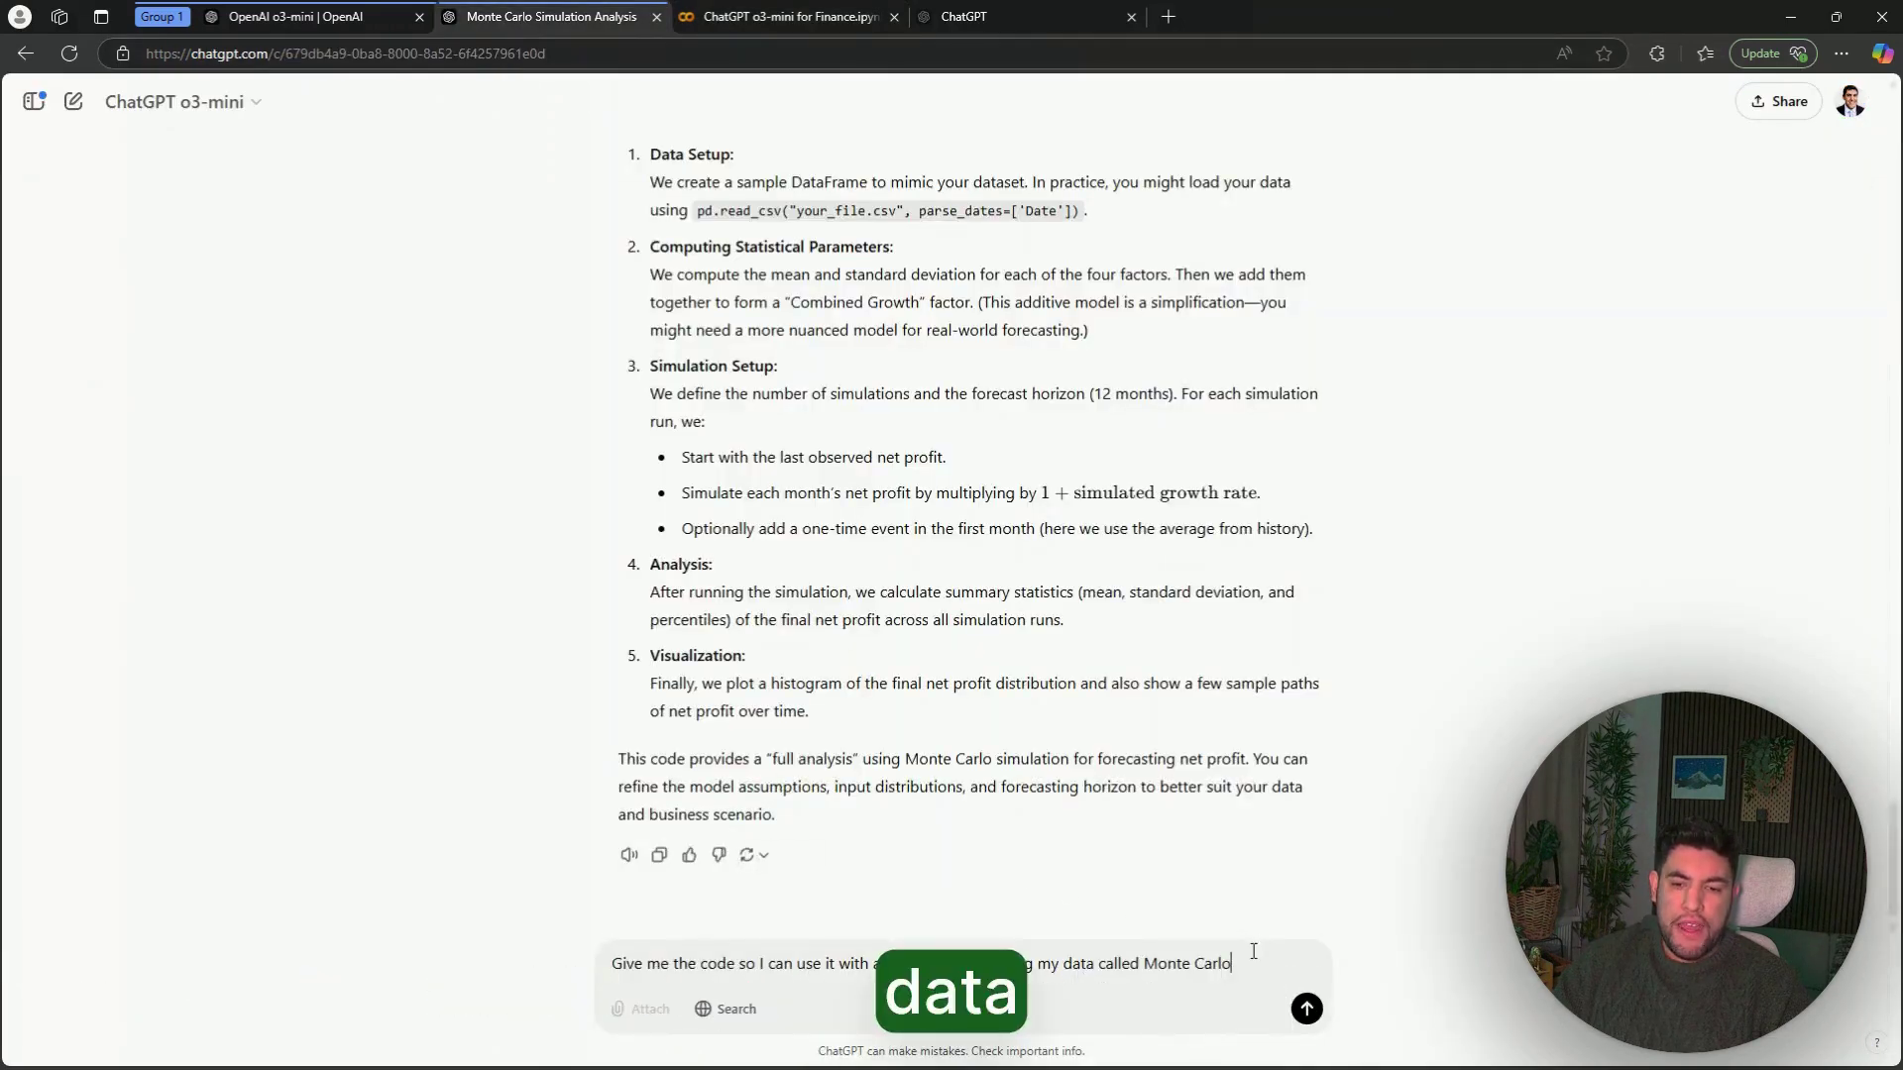
{"action": "key", "text": "ctrl+v"}
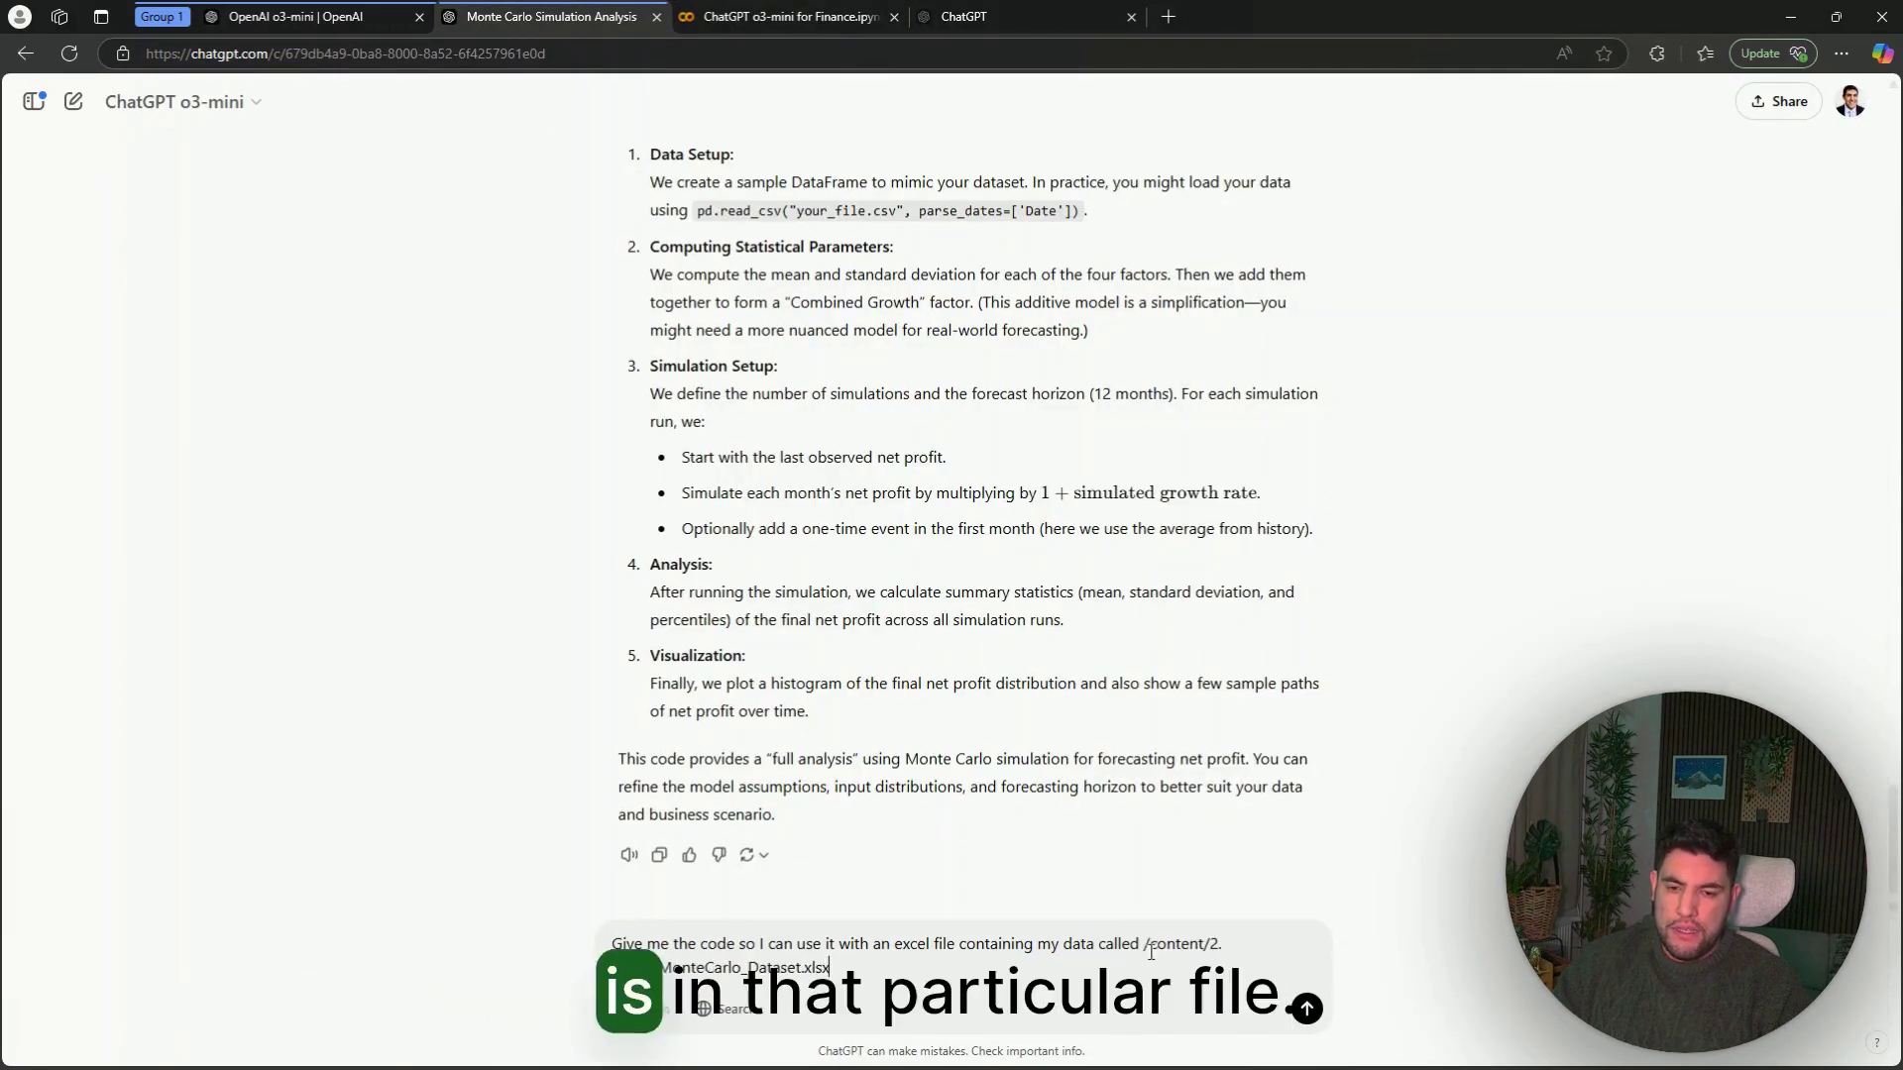
{"action": "left_click", "coordinate": [1309, 1008]}
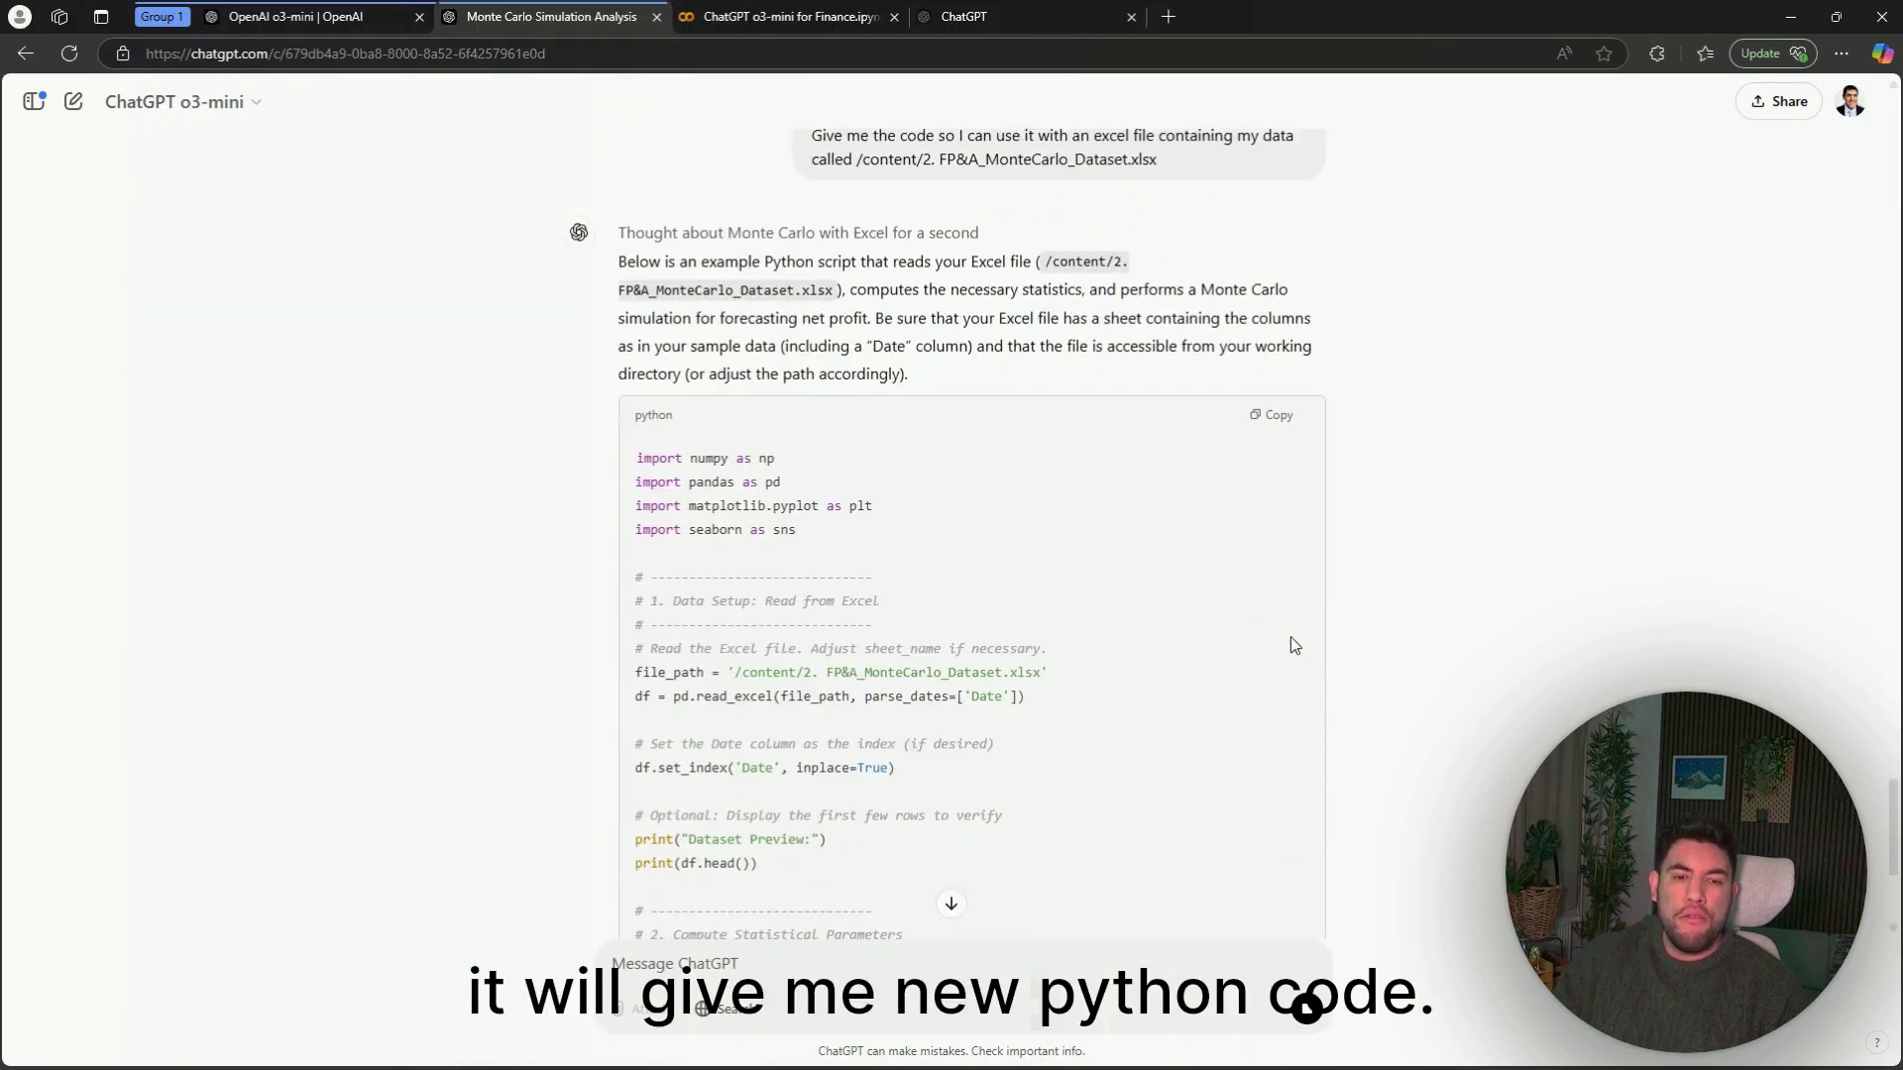
{"action": "scroll", "coordinate": [899, 402], "scroll_direction": "down", "scroll_amount": 3}
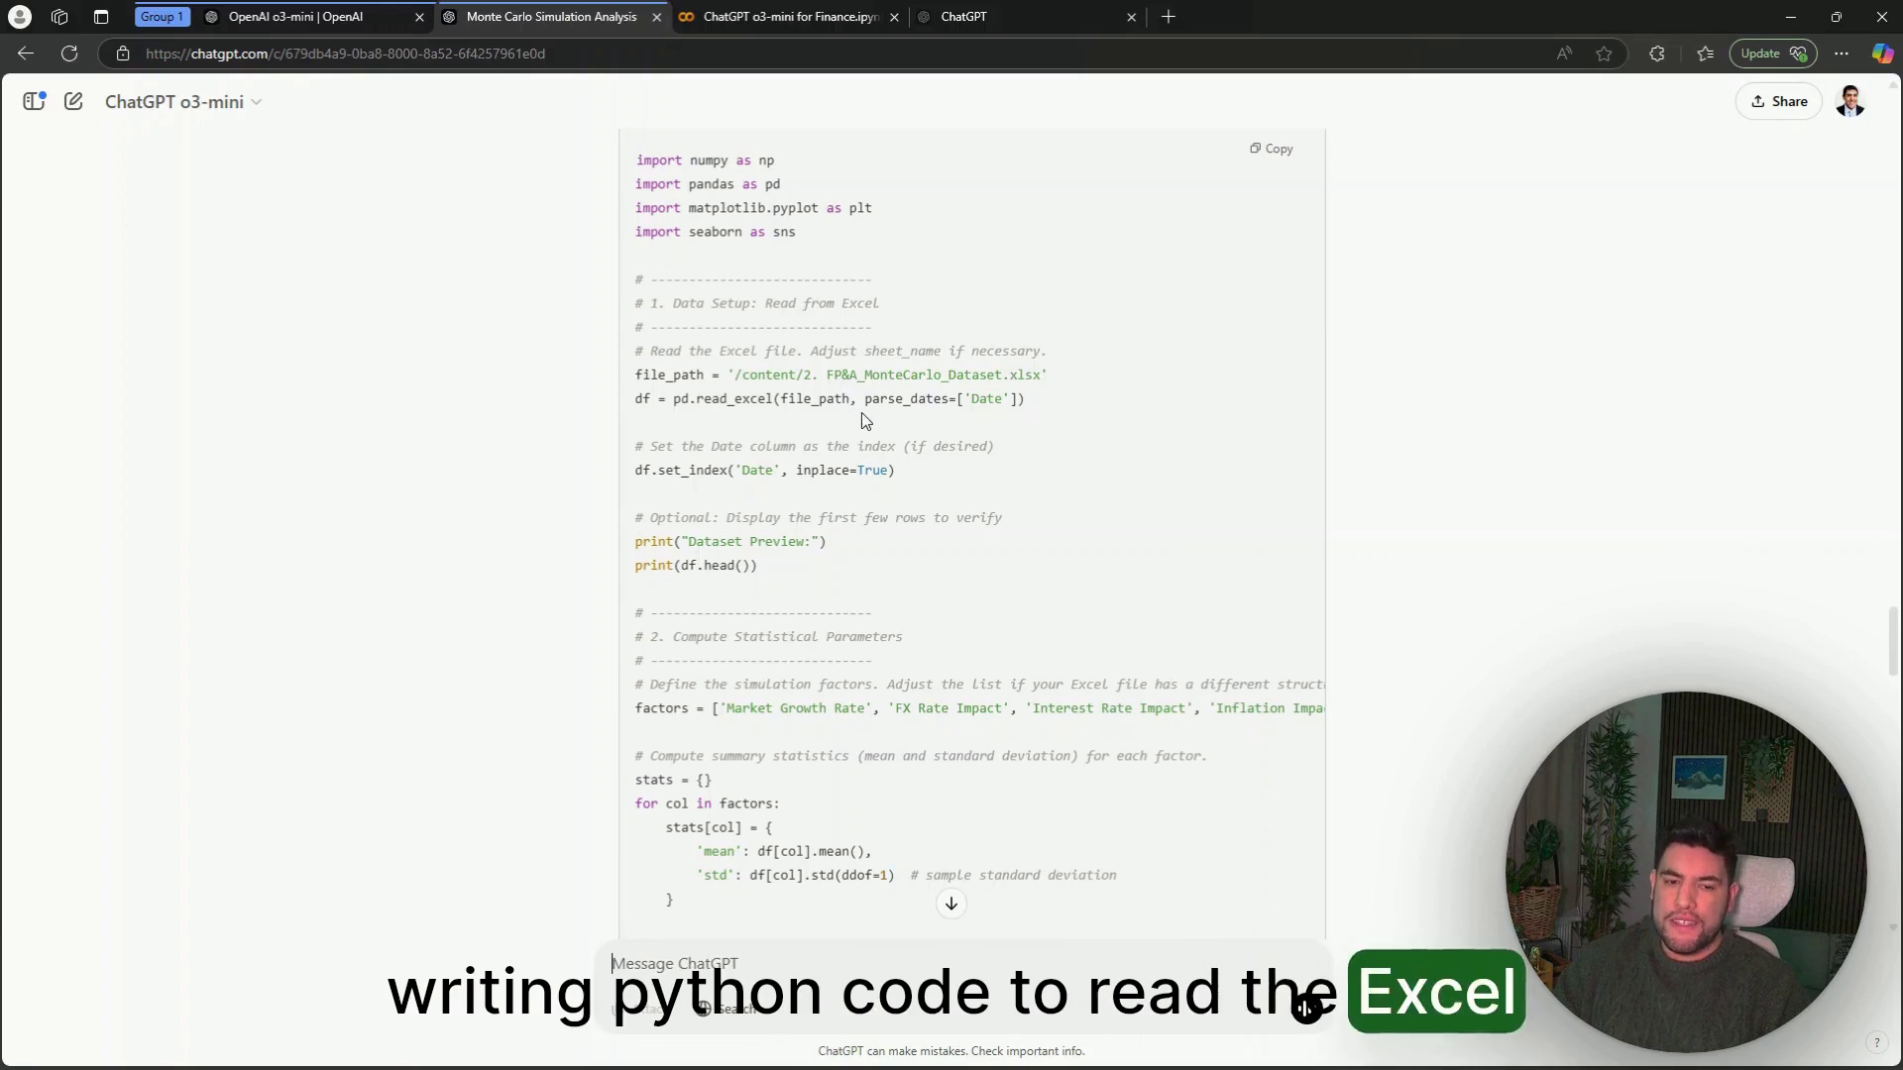
{"action": "scroll", "coordinate": [865, 415], "scroll_direction": "down", "scroll_amount": 15}
{"action": "scroll", "coordinate": [887, 414], "scroll_direction": "down", "scroll_amount": 5}
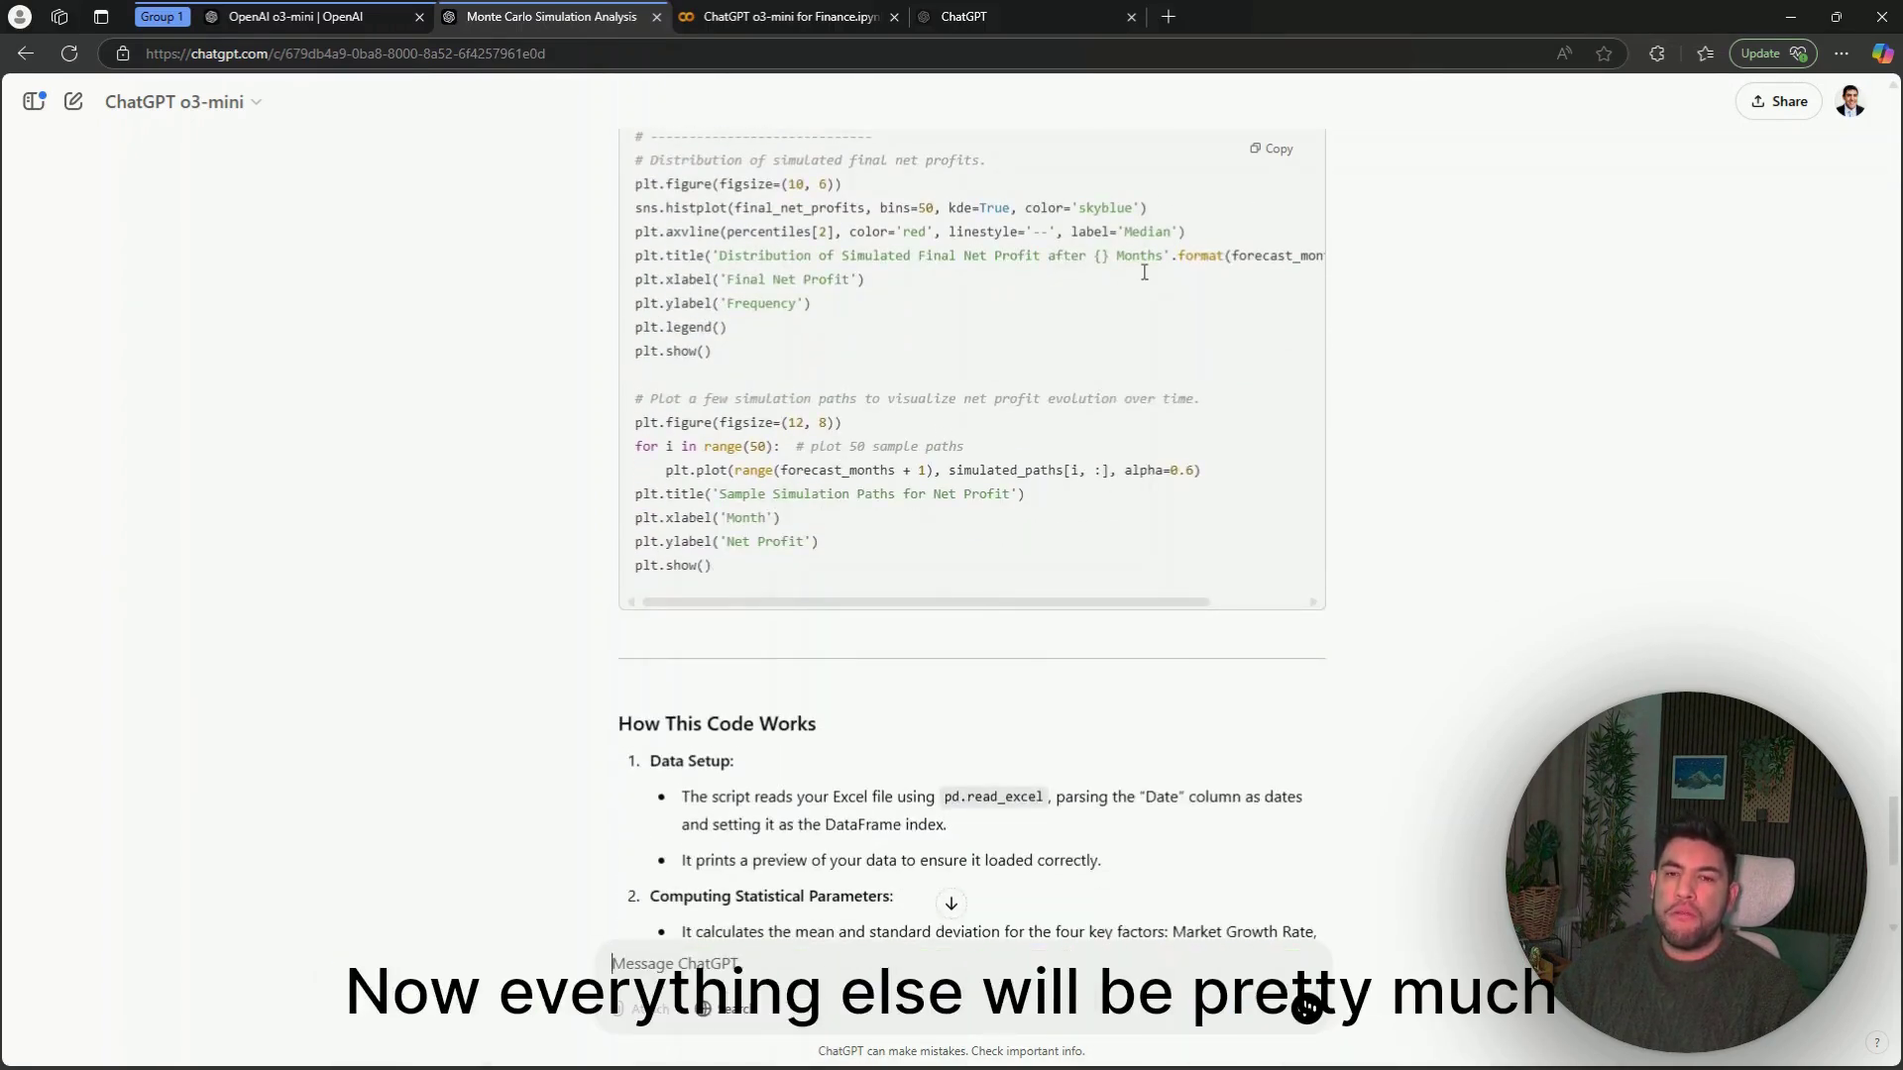
Copy the Excel-based simulation script, replace the Colab cell's code with it, and run it.
{"action": "left_click", "coordinate": [1264, 156]}
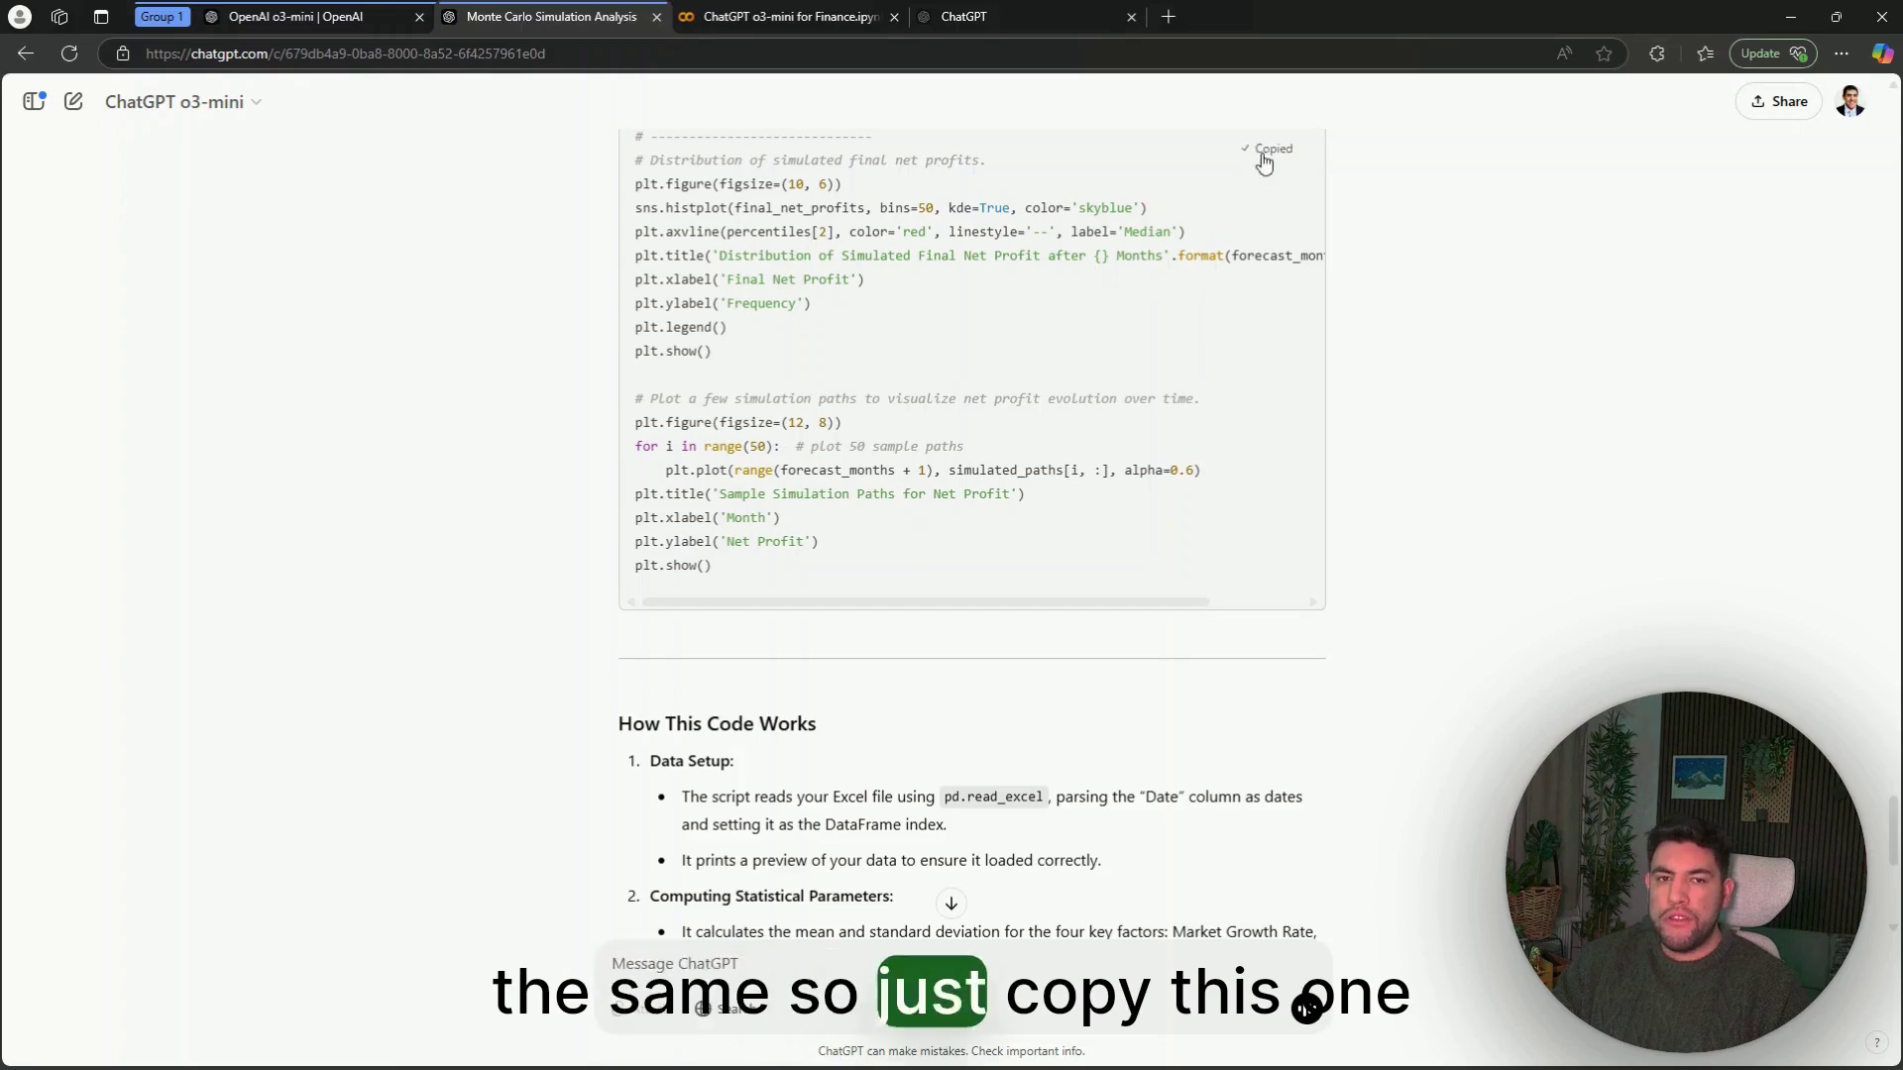
{"action": "left_click", "coordinate": [795, 18]}
{"action": "key", "text": "ctrl+a"}
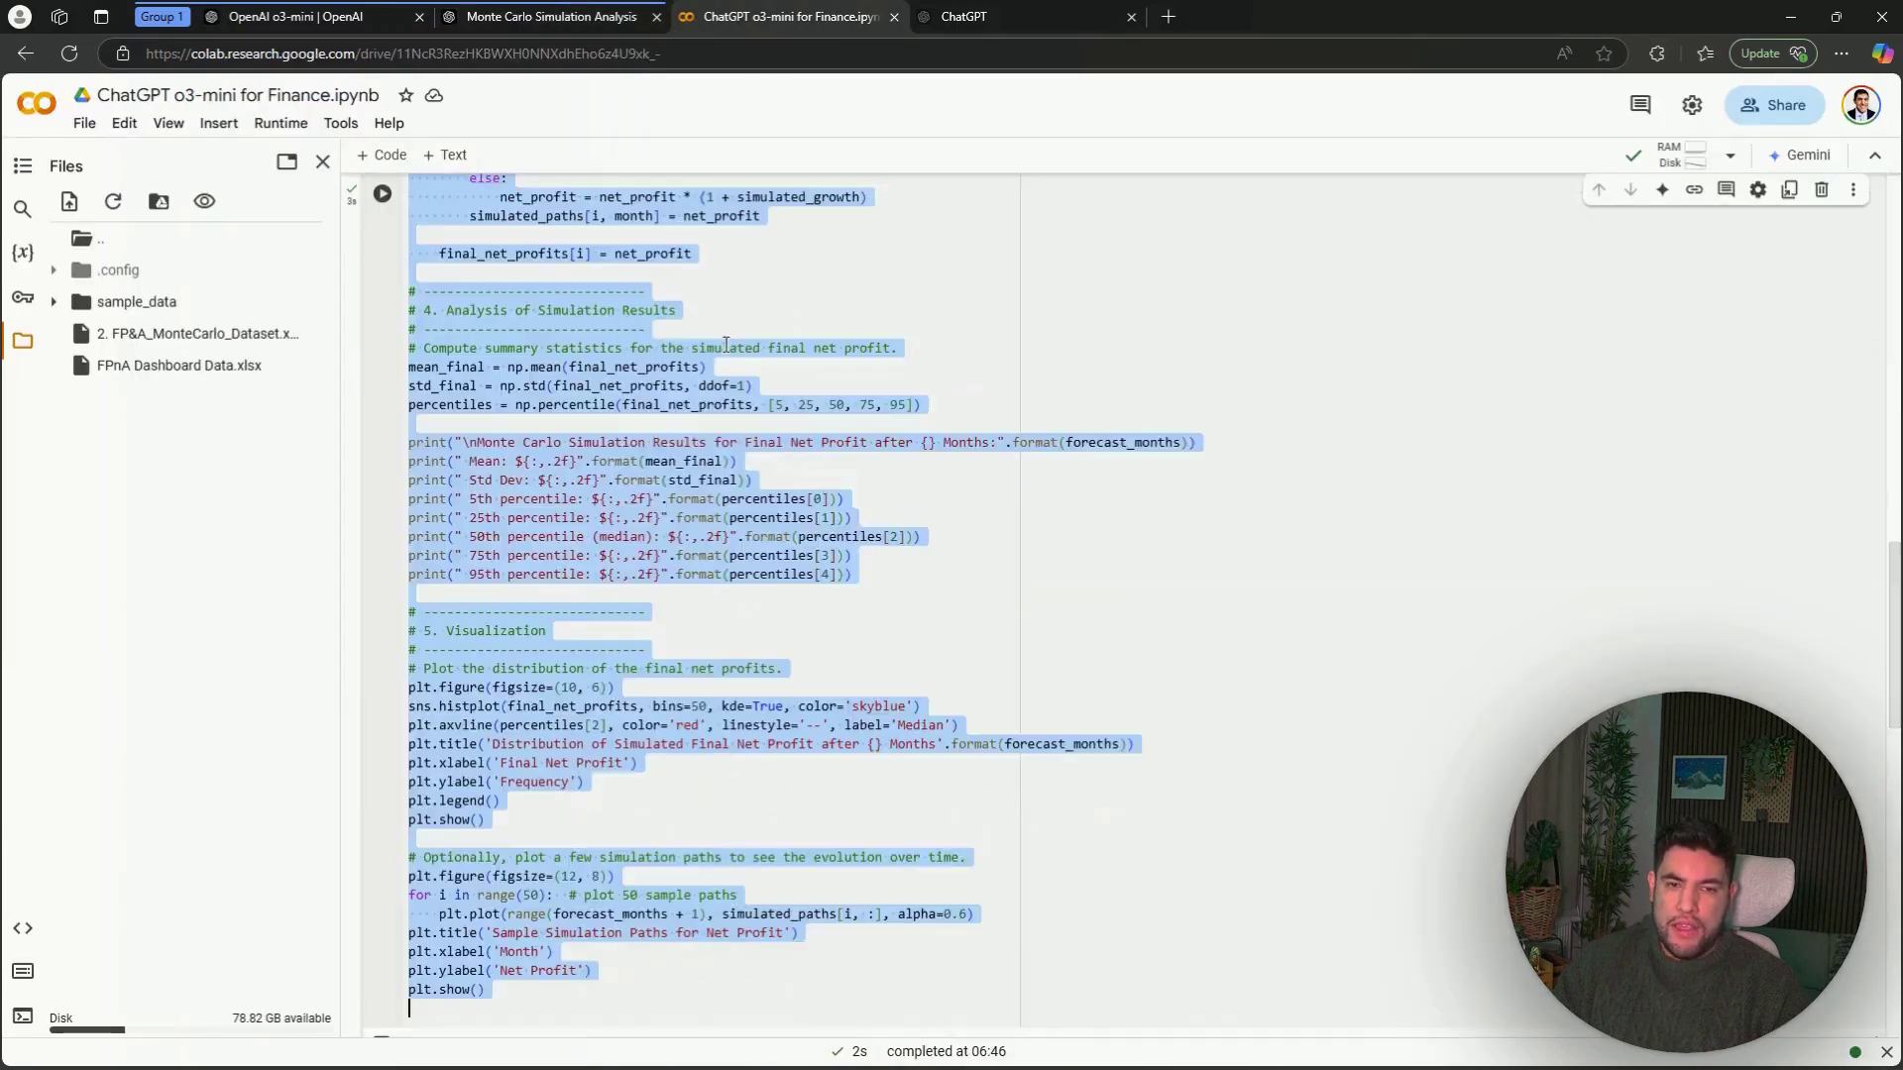
{"action": "key", "text": "ctrl+v"}
{"action": "scroll", "coordinate": [634, 337], "scroll_direction": "down", "scroll_amount": 4}
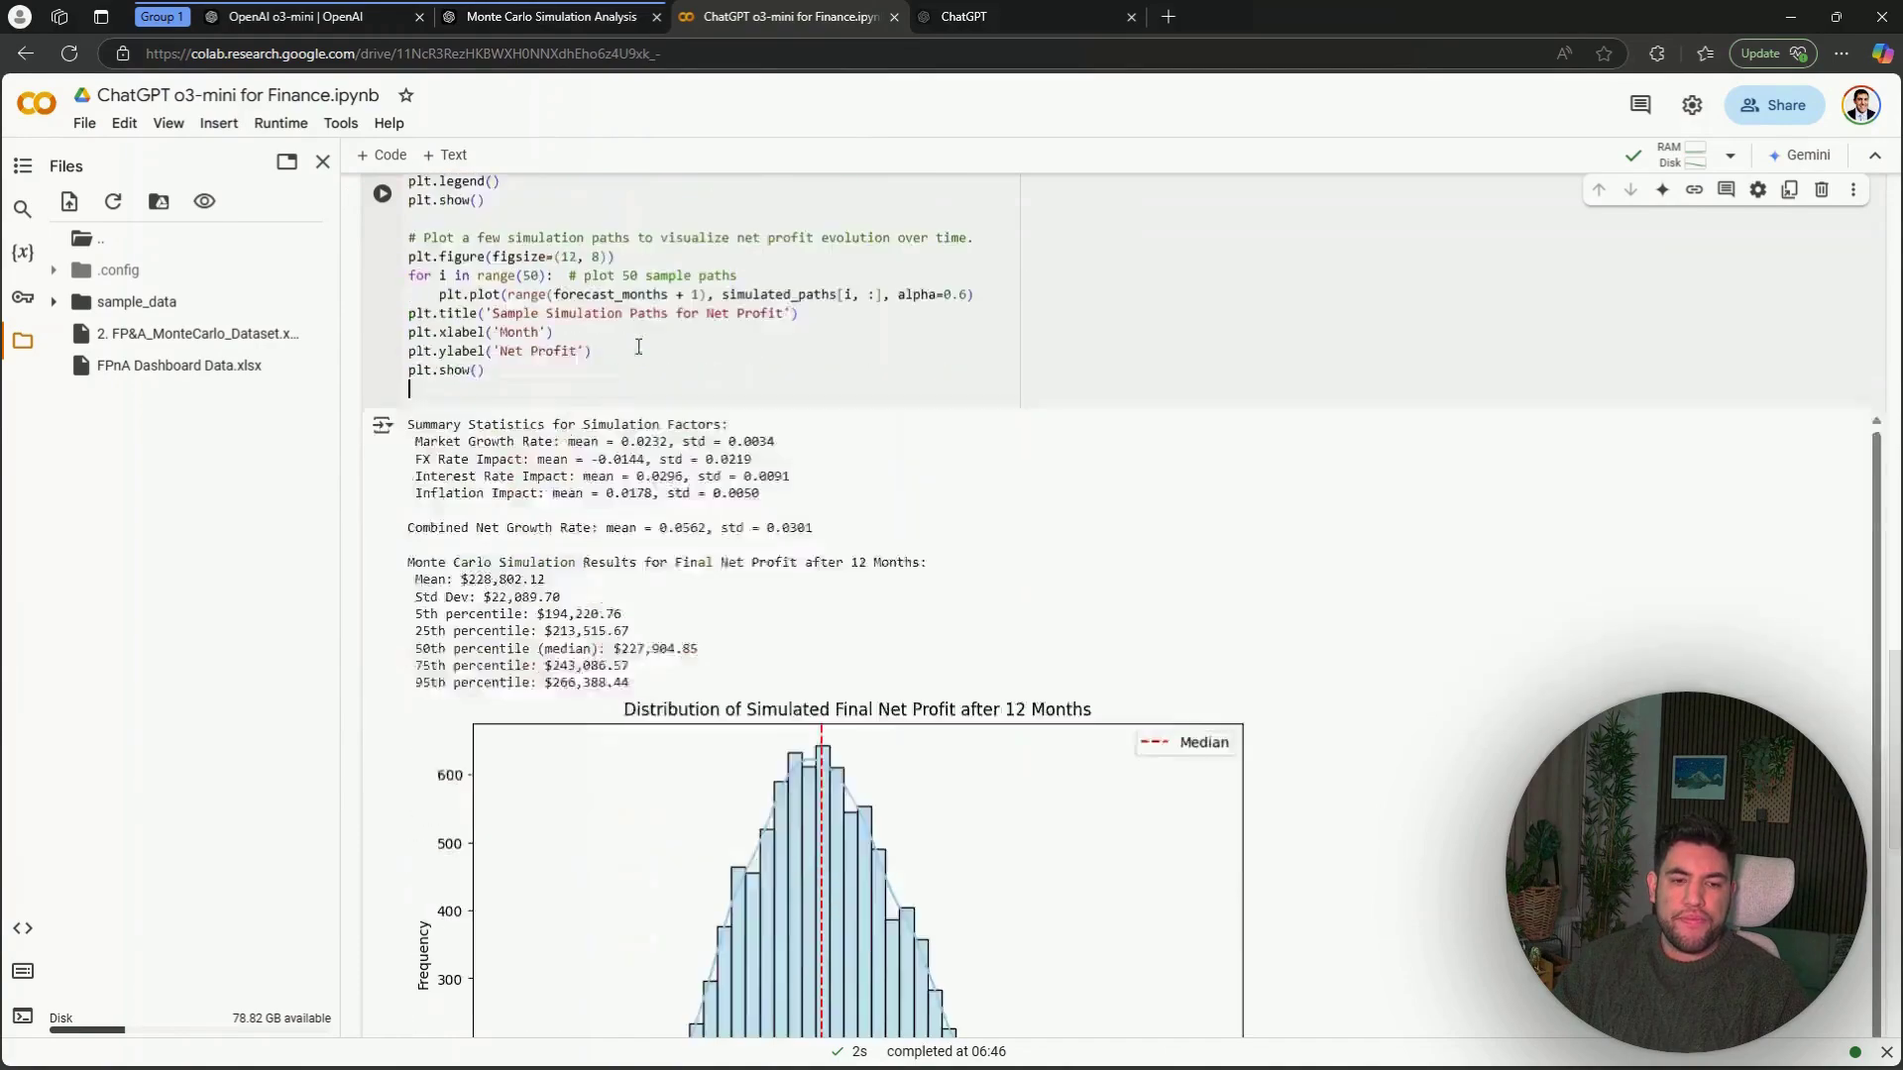
{"action": "scroll", "coordinate": [664, 367], "scroll_direction": "up", "scroll_amount": 6}
{"action": "key", "text": "ctrl+Return"}
Check the new results and histogram, and confirm the file_path line reads the uploaded Excel dataset.
{"action": "scroll", "coordinate": [678, 382], "scroll_direction": "down", "scroll_amount": 4}
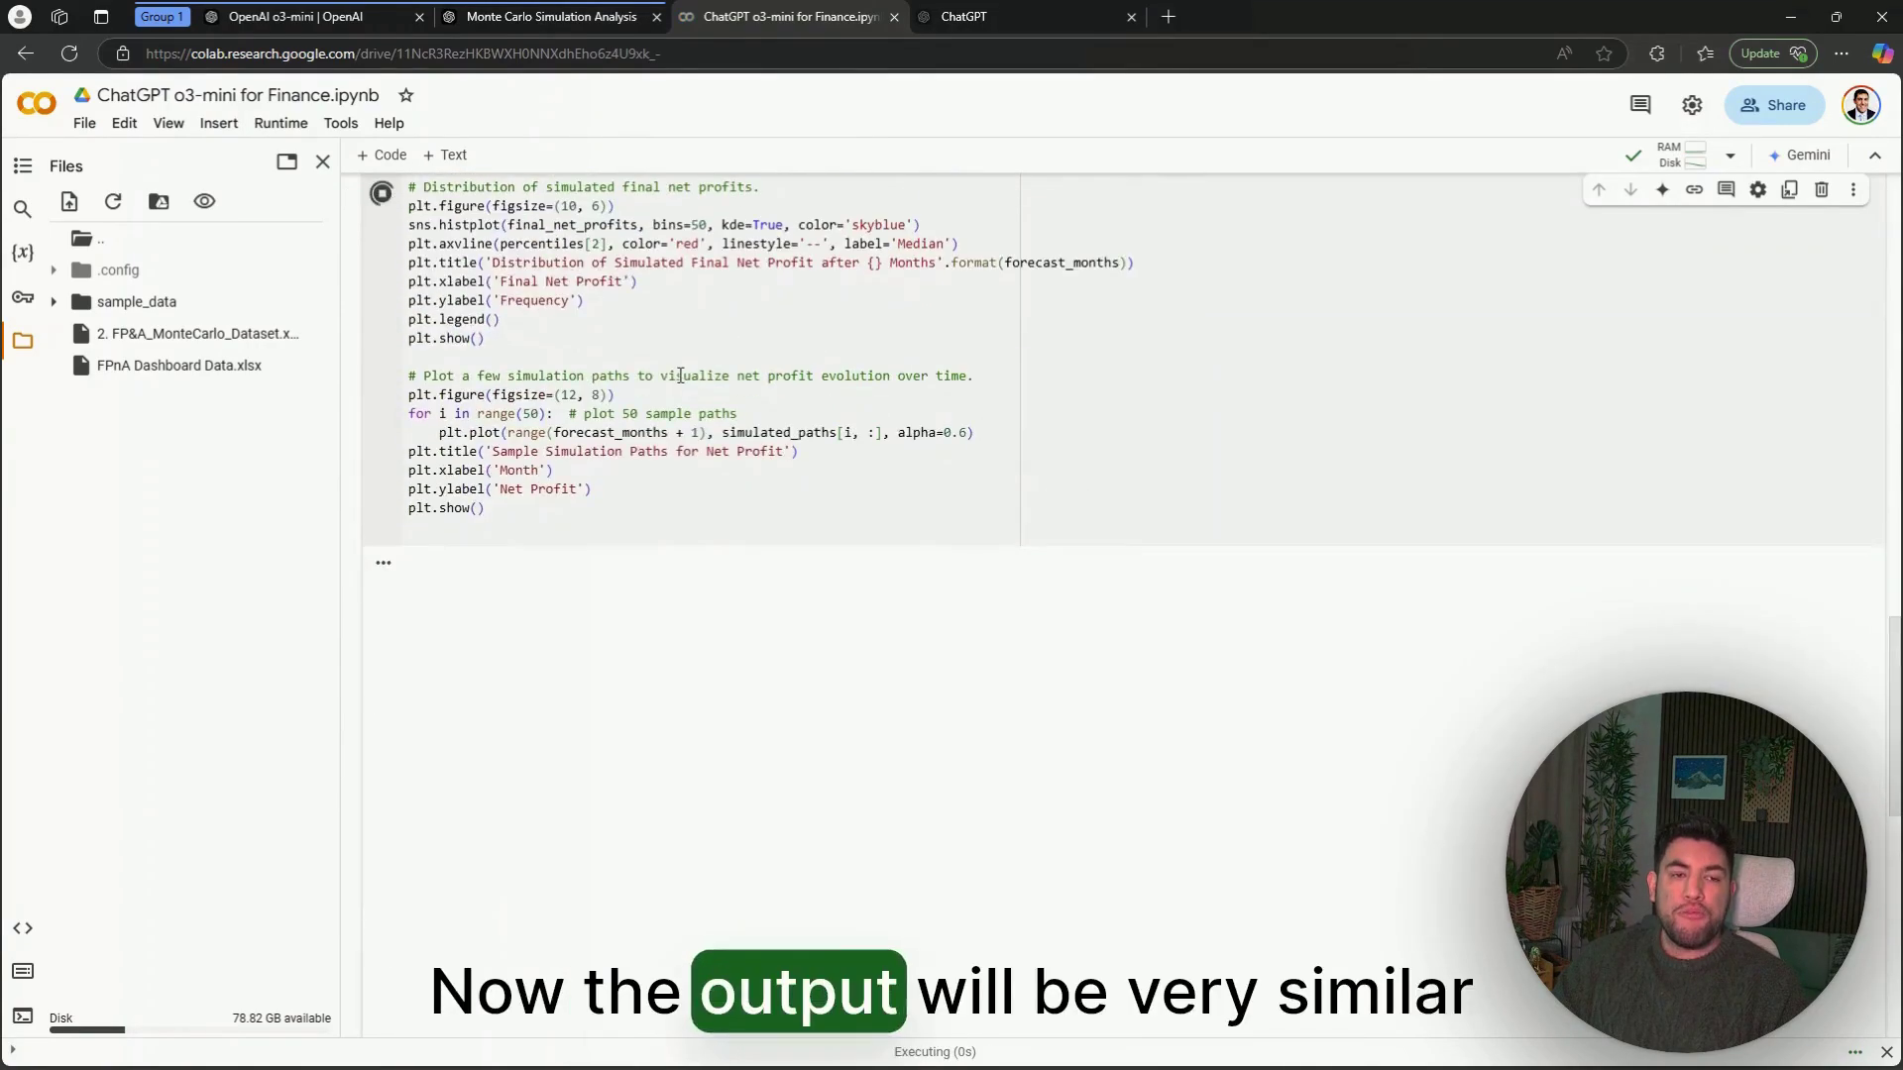
{"action": "scroll", "coordinate": [751, 396], "scroll_direction": "down", "scroll_amount": 2}
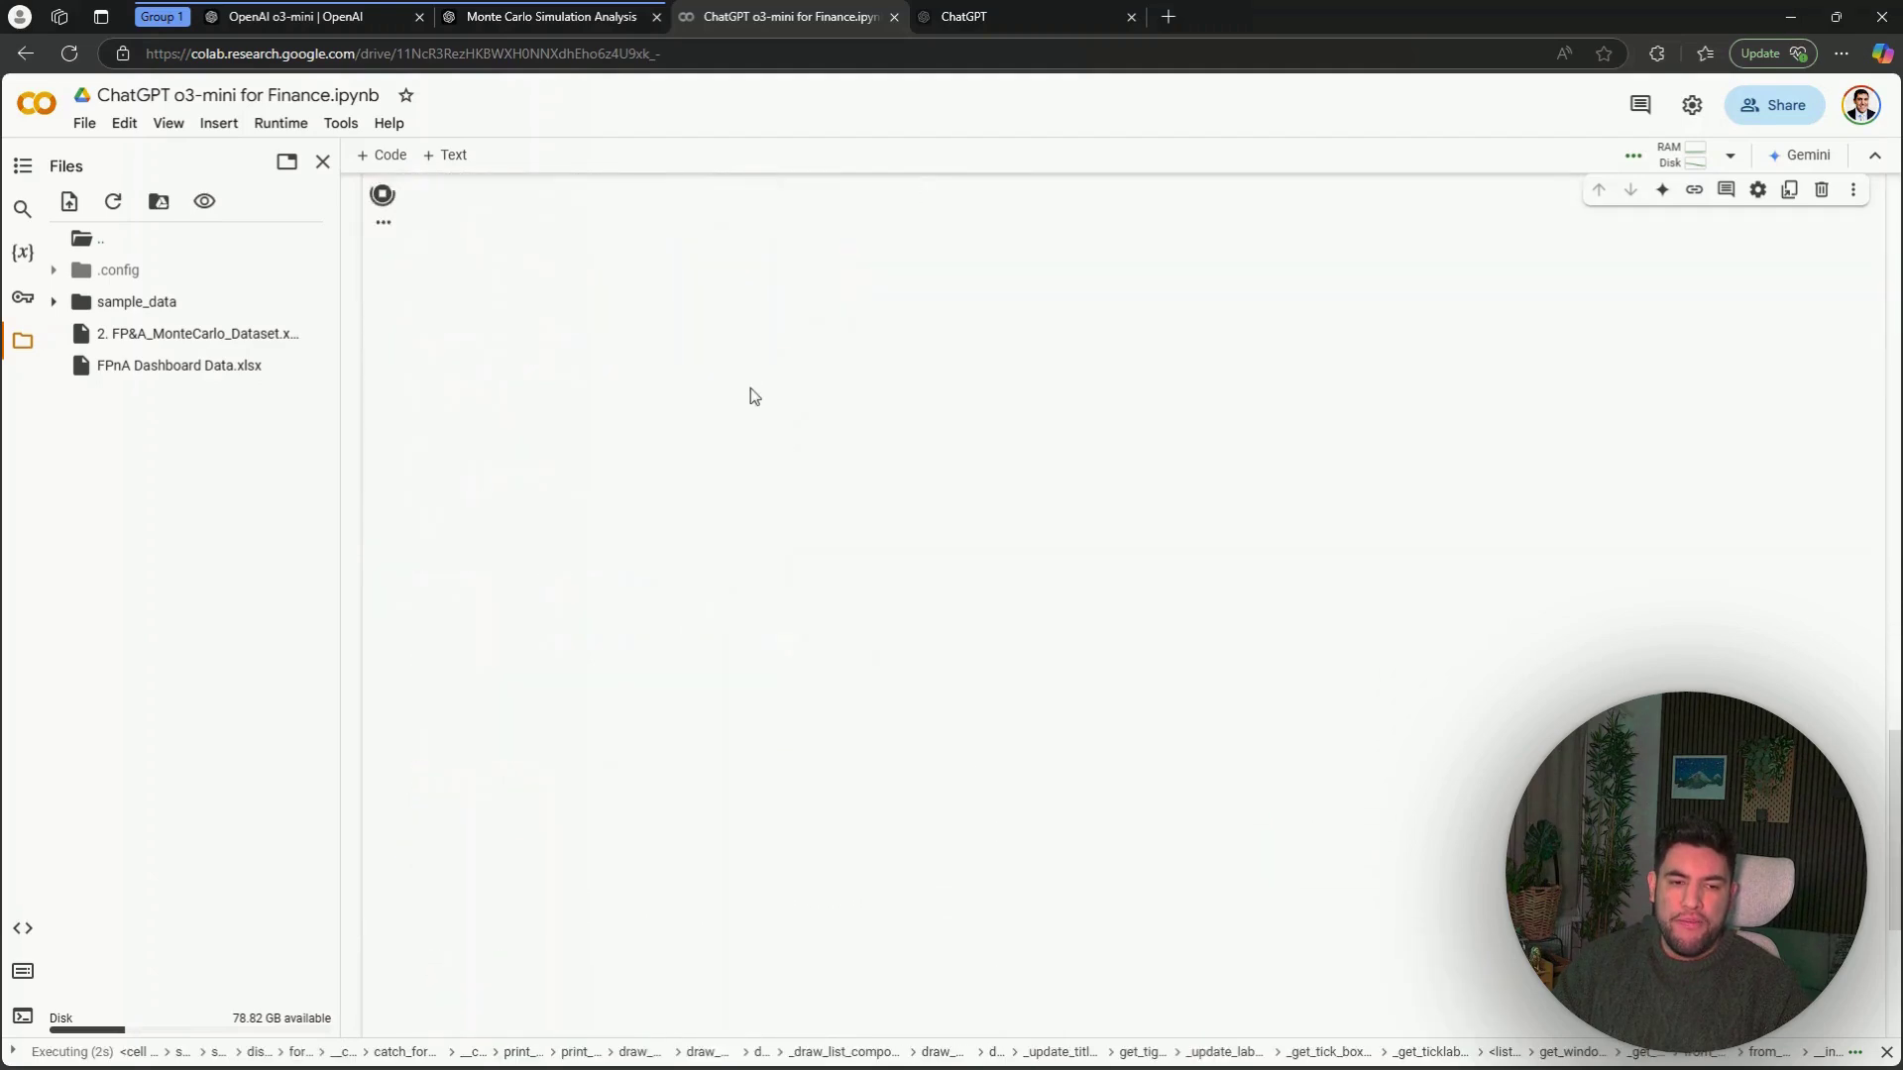
{"action": "scroll", "coordinate": [869, 409], "scroll_direction": "up", "scroll_amount": 6}
{"action": "scroll", "coordinate": [758, 498], "scroll_direction": "up", "scroll_amount": 3}
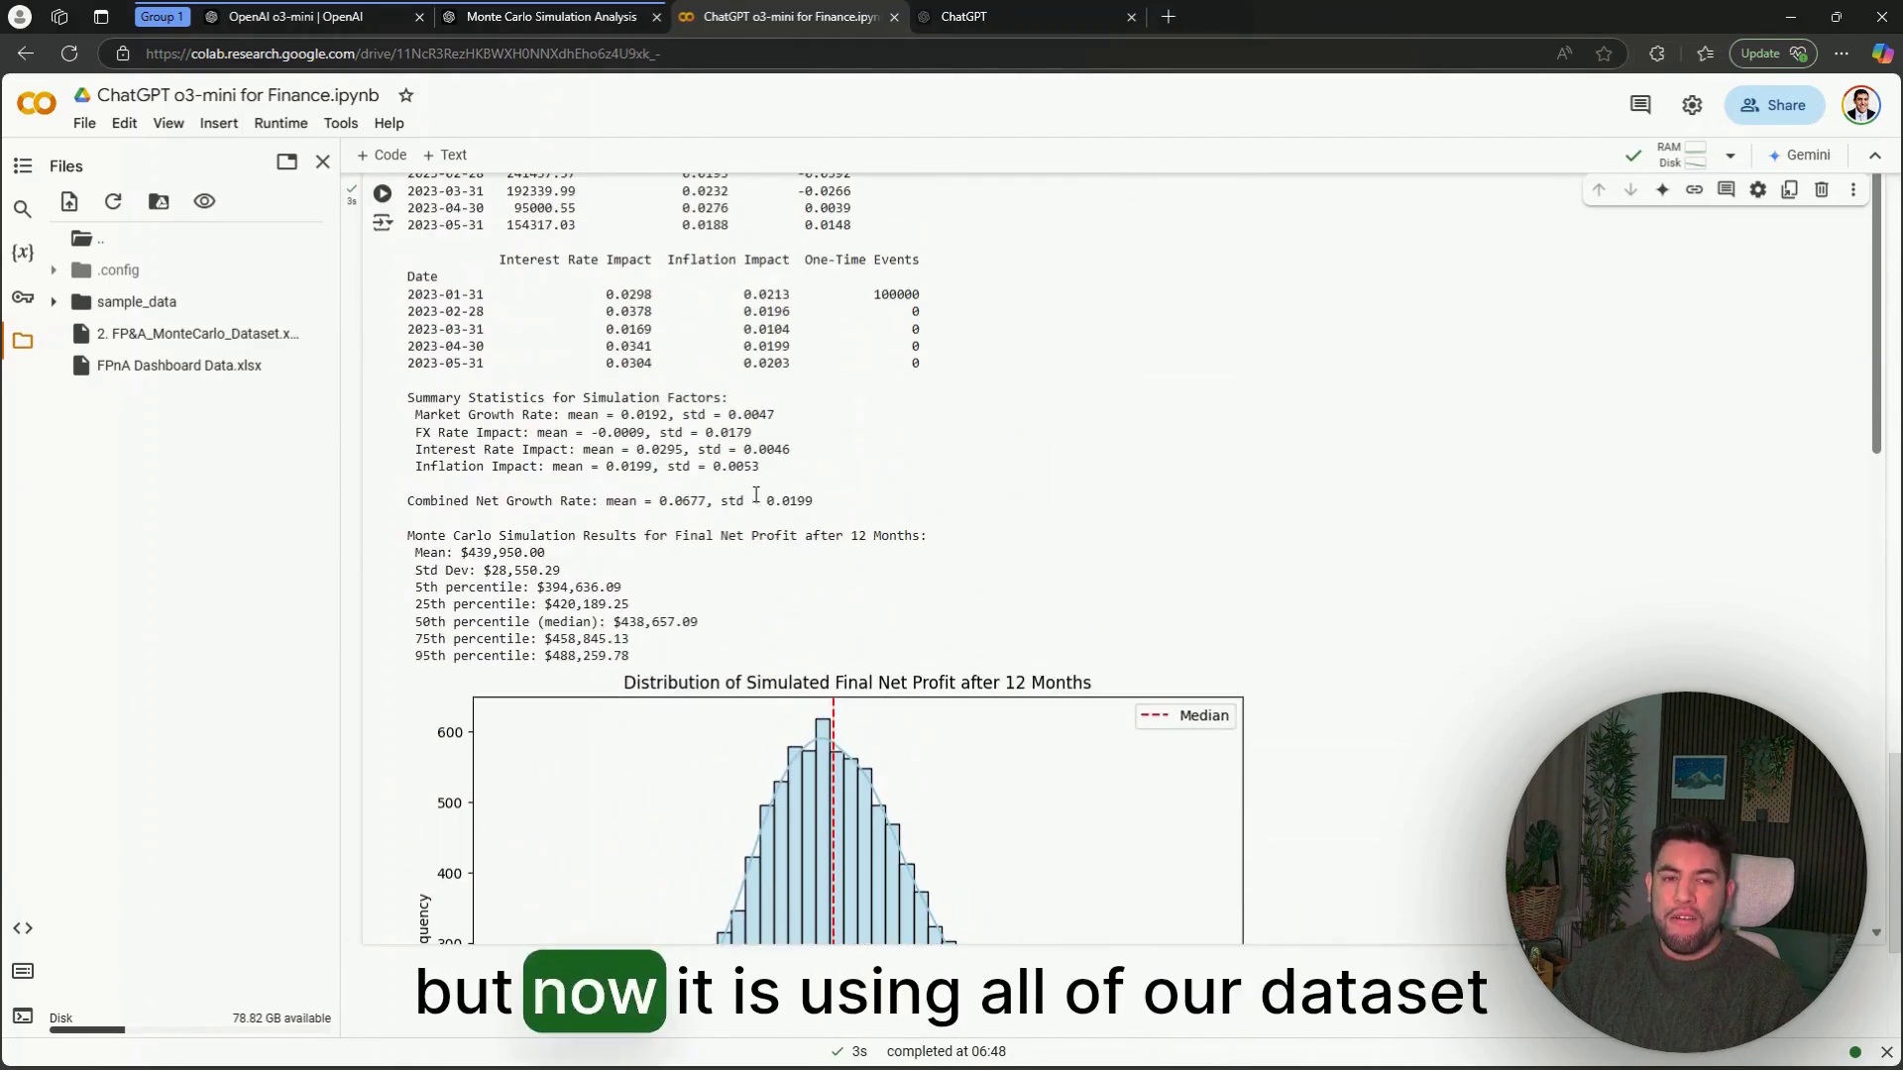
{"action": "scroll", "coordinate": [774, 498], "scroll_direction": "up", "scroll_amount": 20}
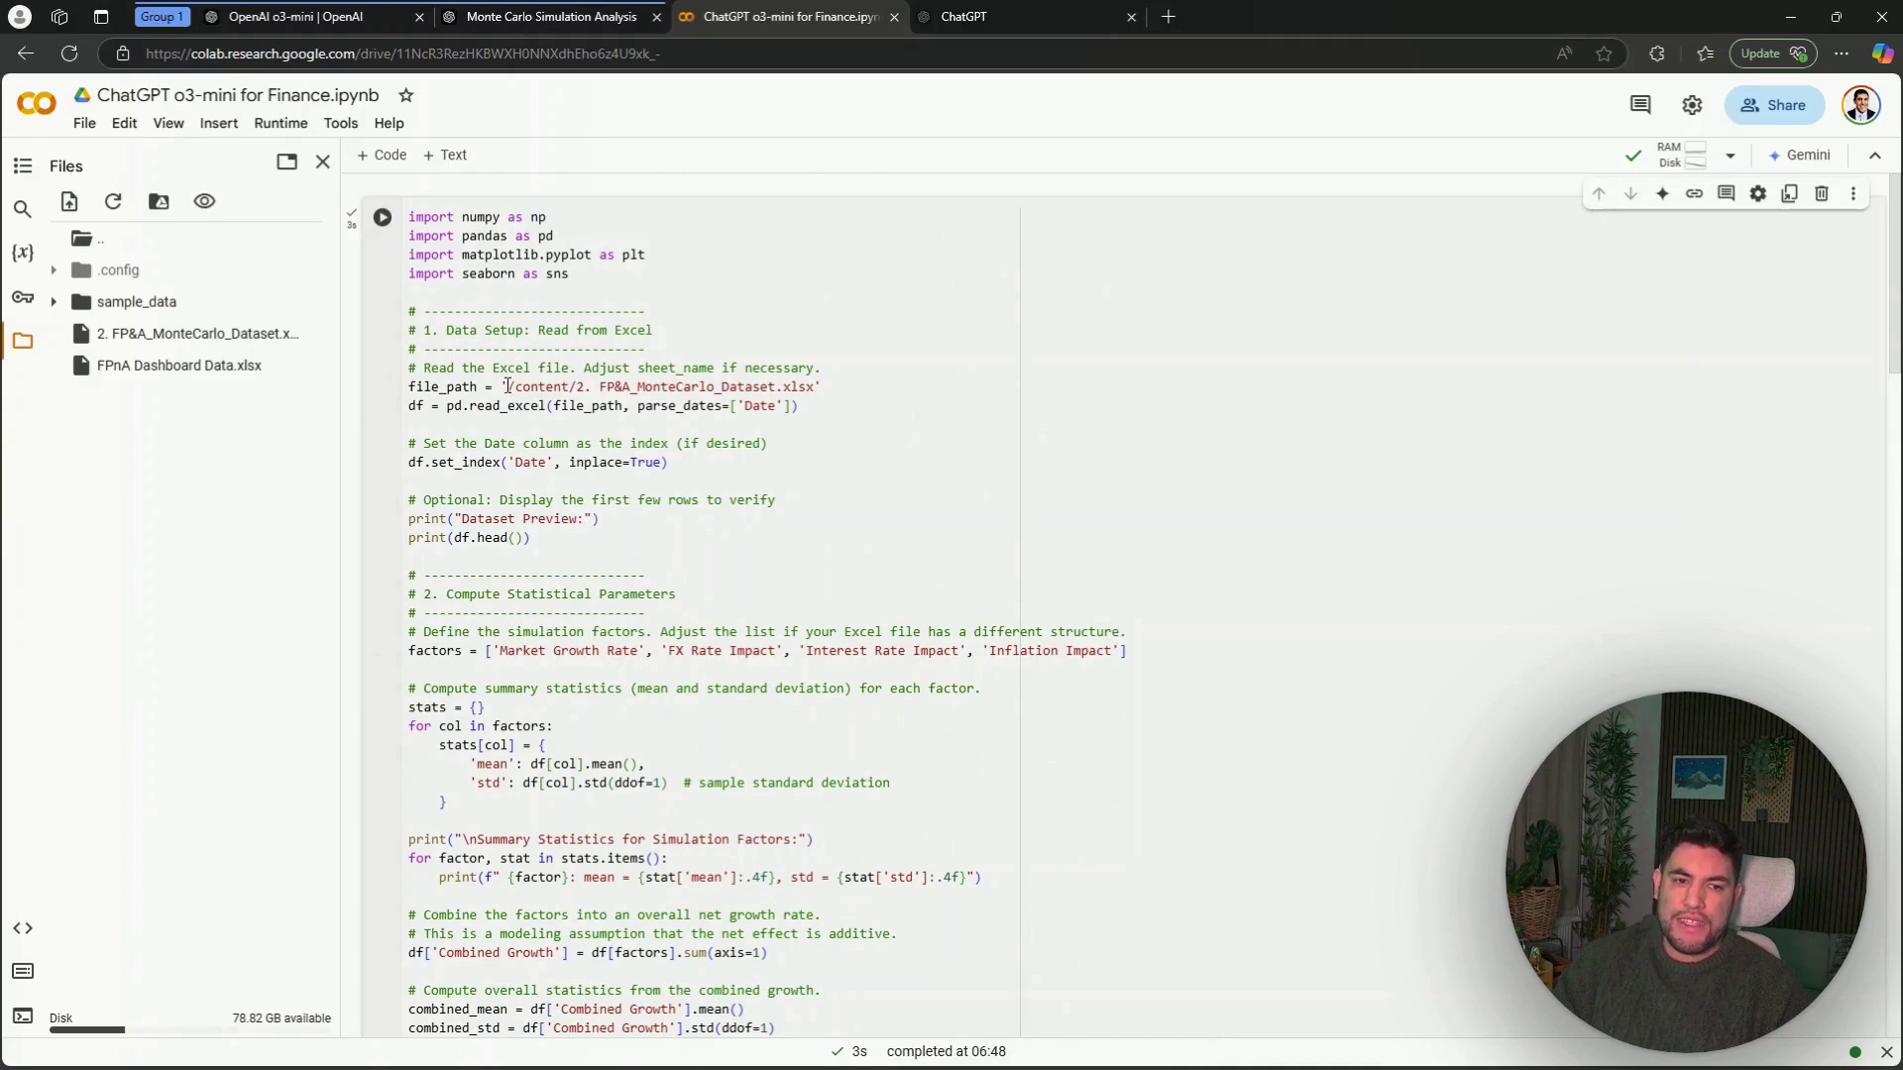
{"action": "left_click_drag", "start_coordinate": [508, 387], "coordinate": [776, 388]}
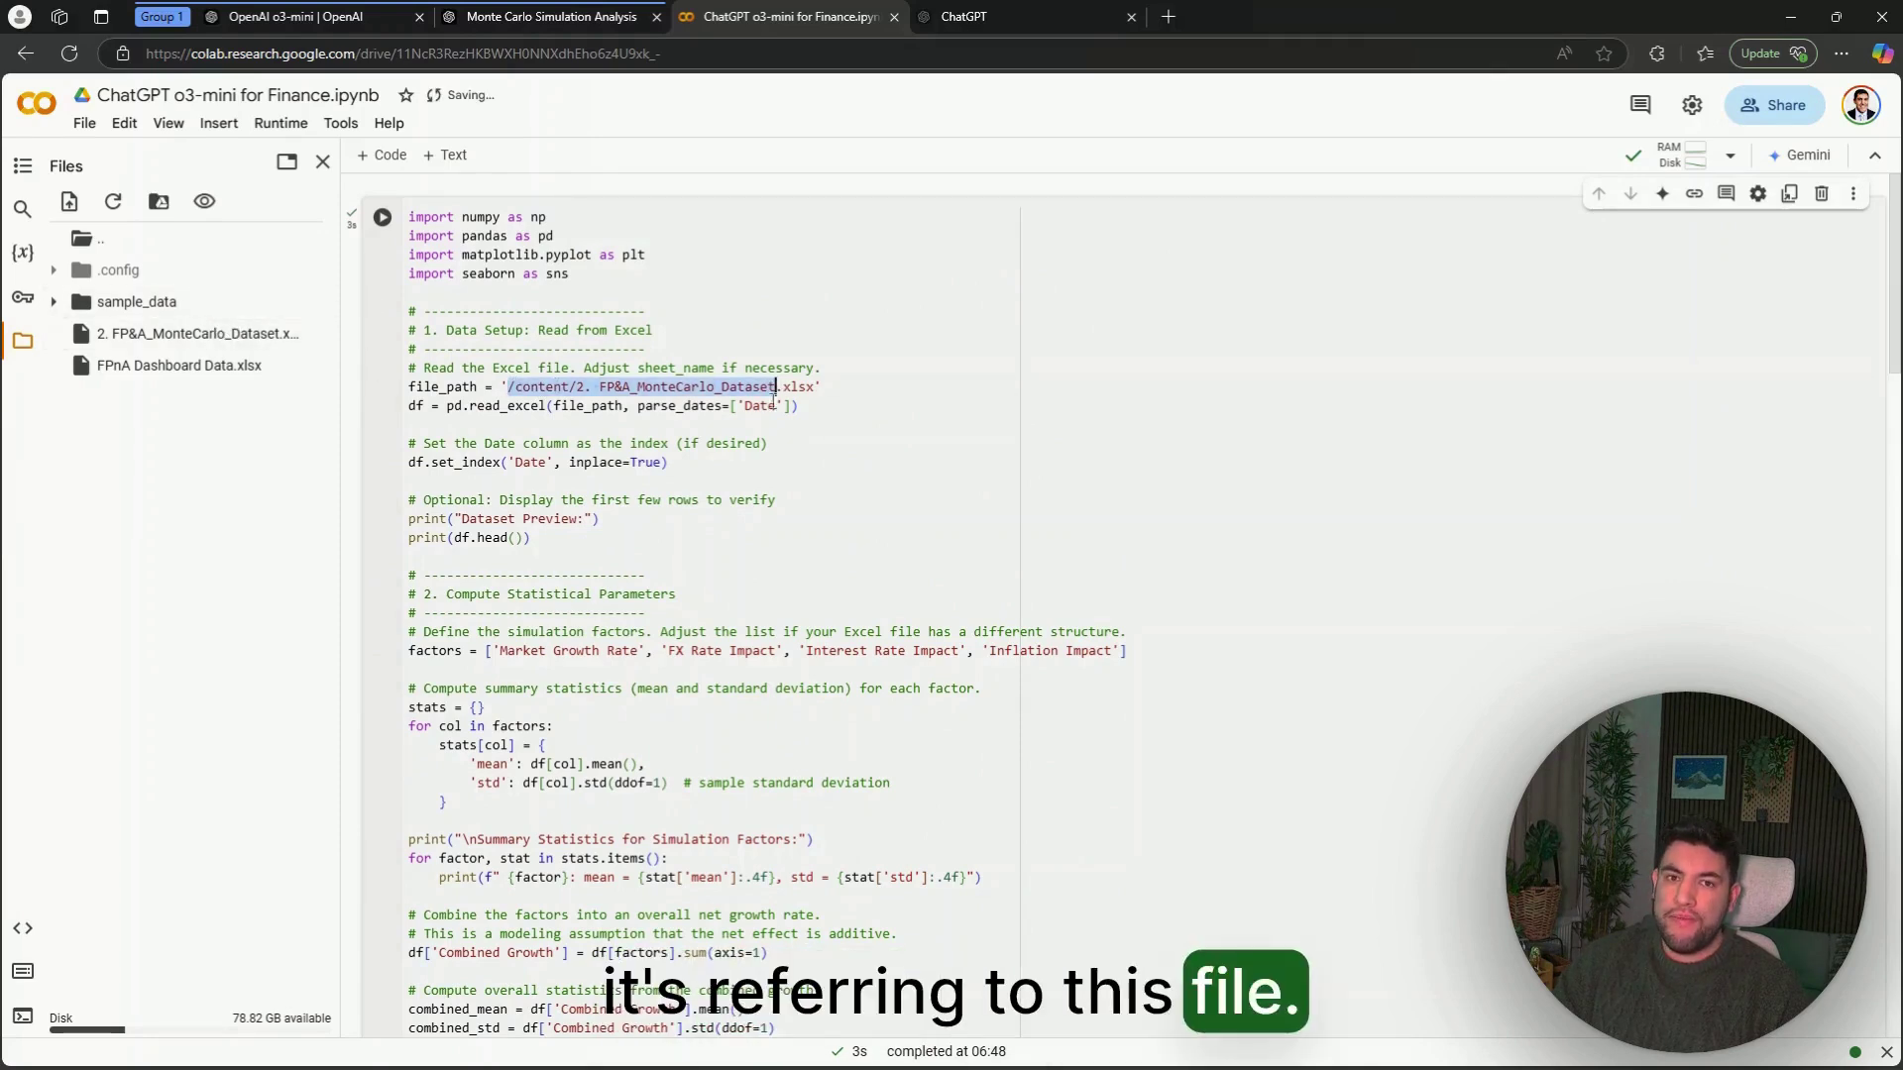
{"action": "left_click", "coordinate": [1041, 427]}
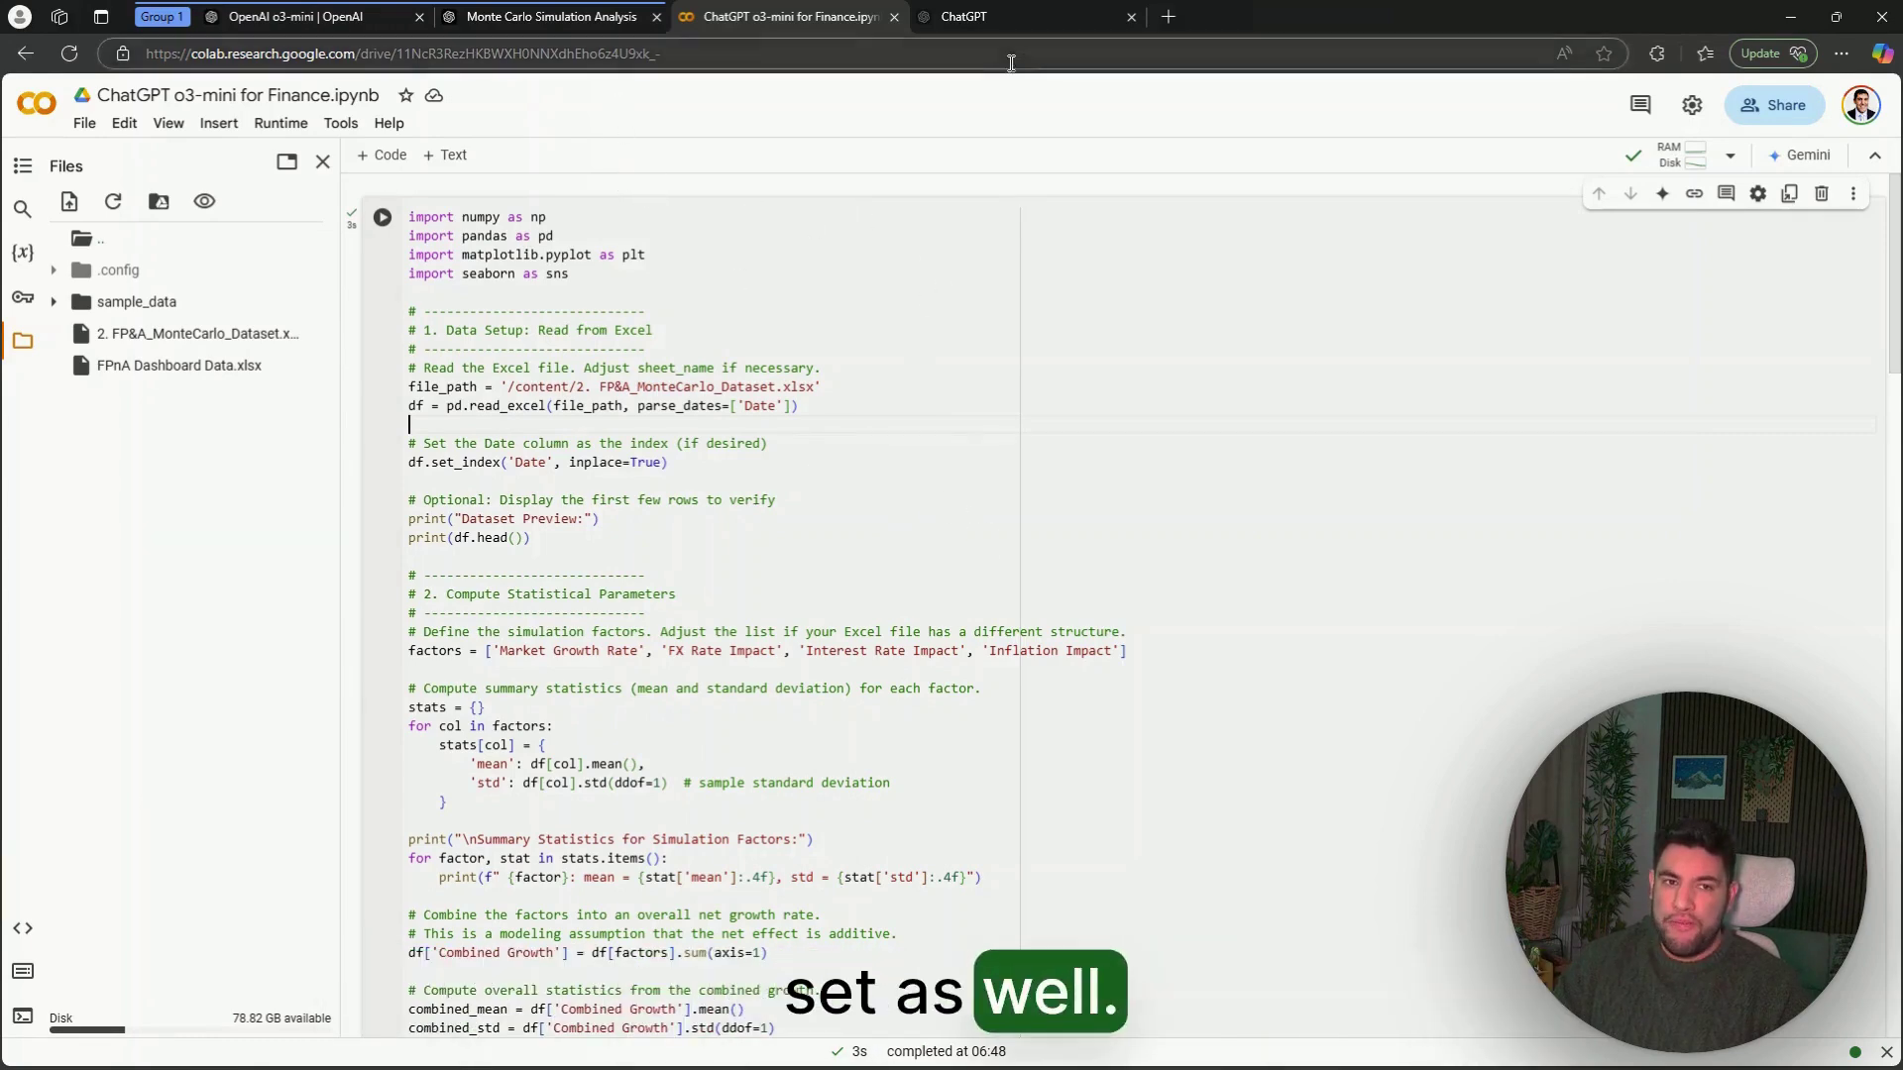
{"action": "left_click", "coordinate": [1013, 27]}
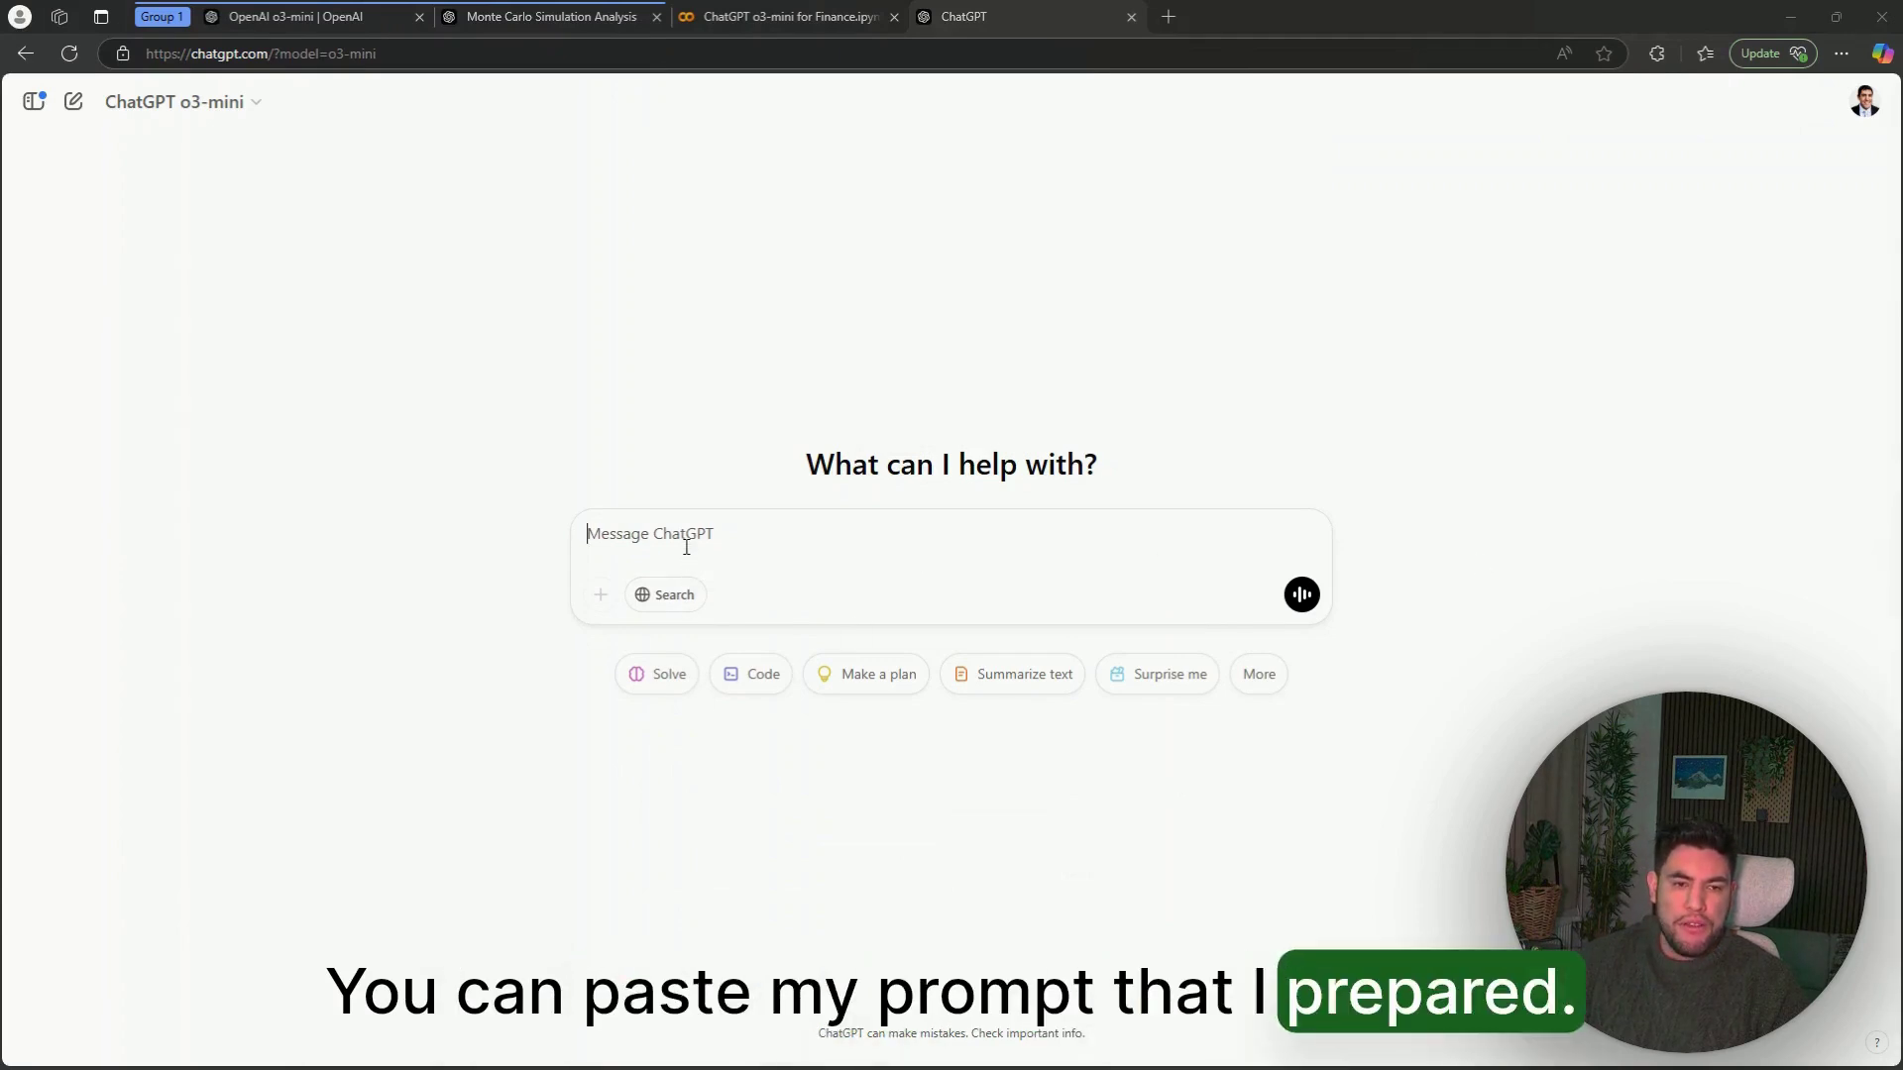
Enter the 6-month liquidity-risk prompt with the Jan–Jun inflow, outflow and net cash flow table beneath it.
{"action": "type", "text": "Analyze the cash flow data below and identify potential liquidity risks over the next 6 months. Suggest strategies to improve working capital management."}
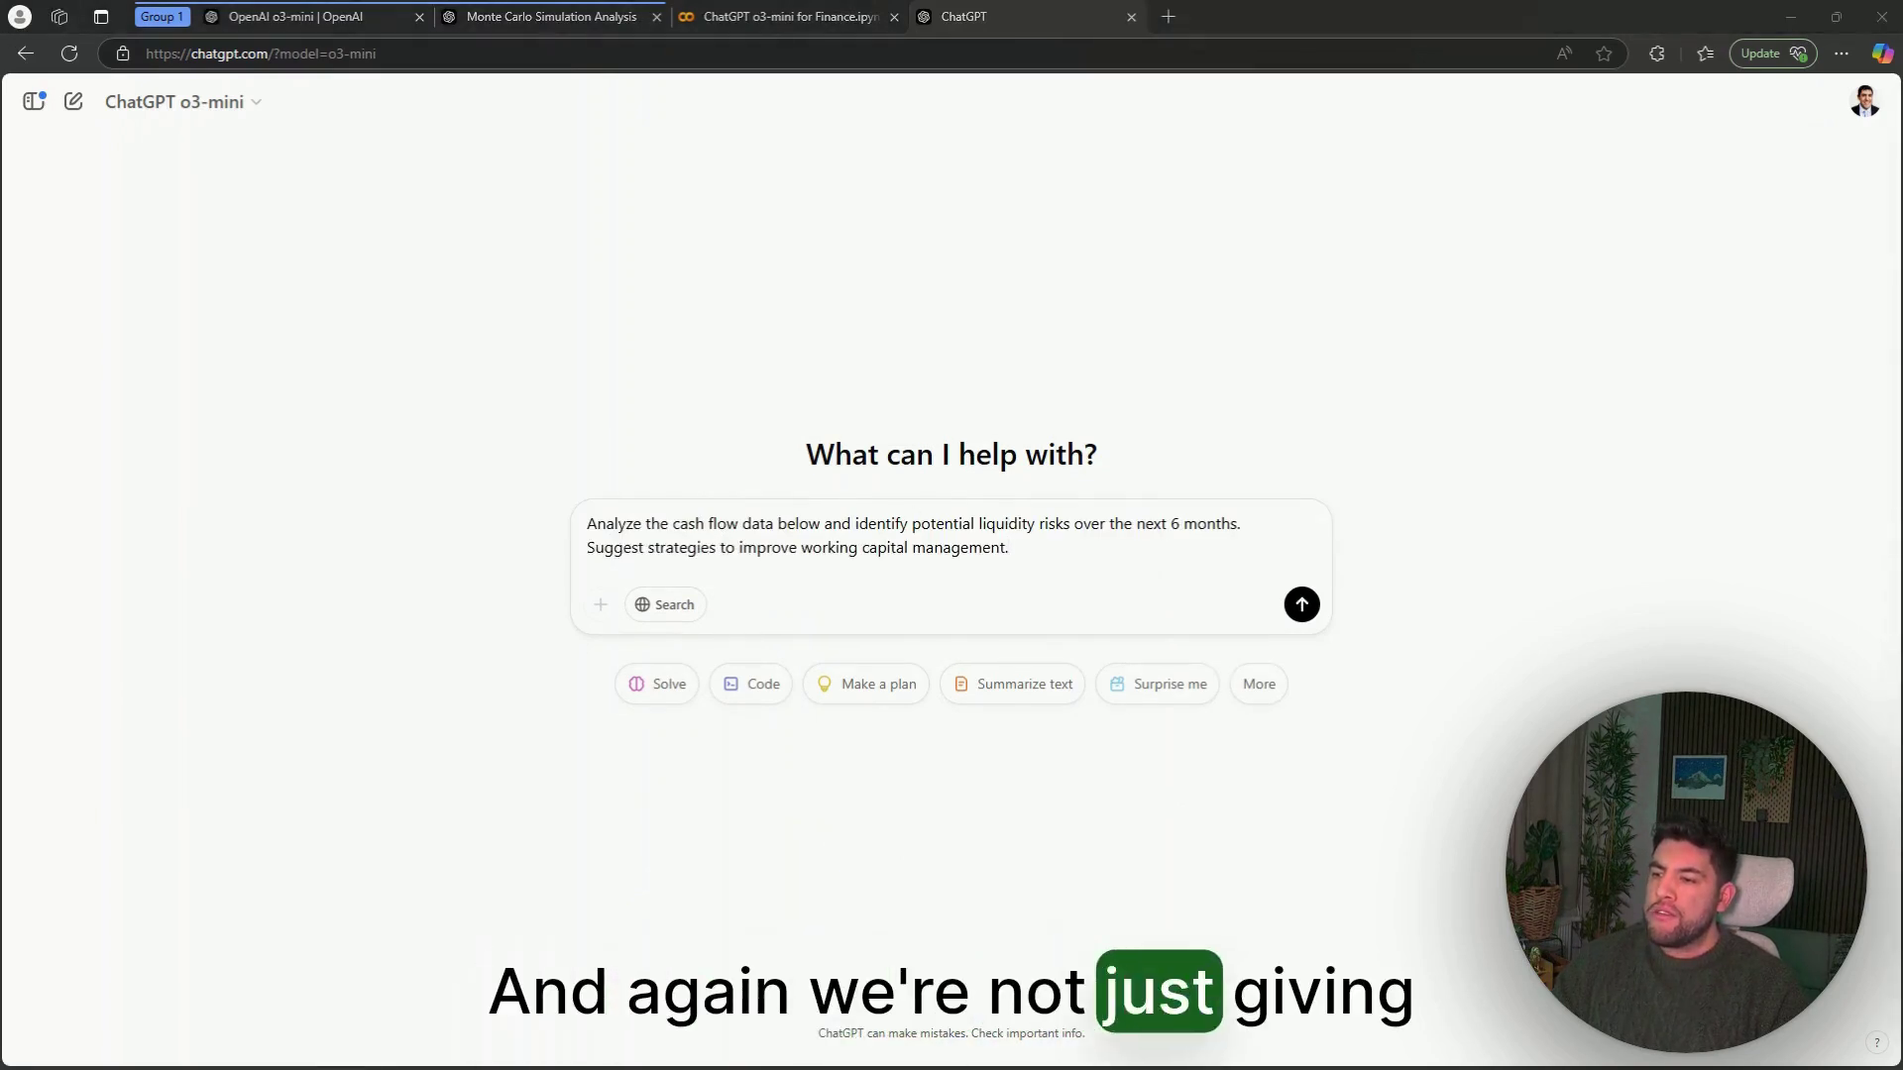
{"action": "left_click", "coordinate": [1039, 554]}
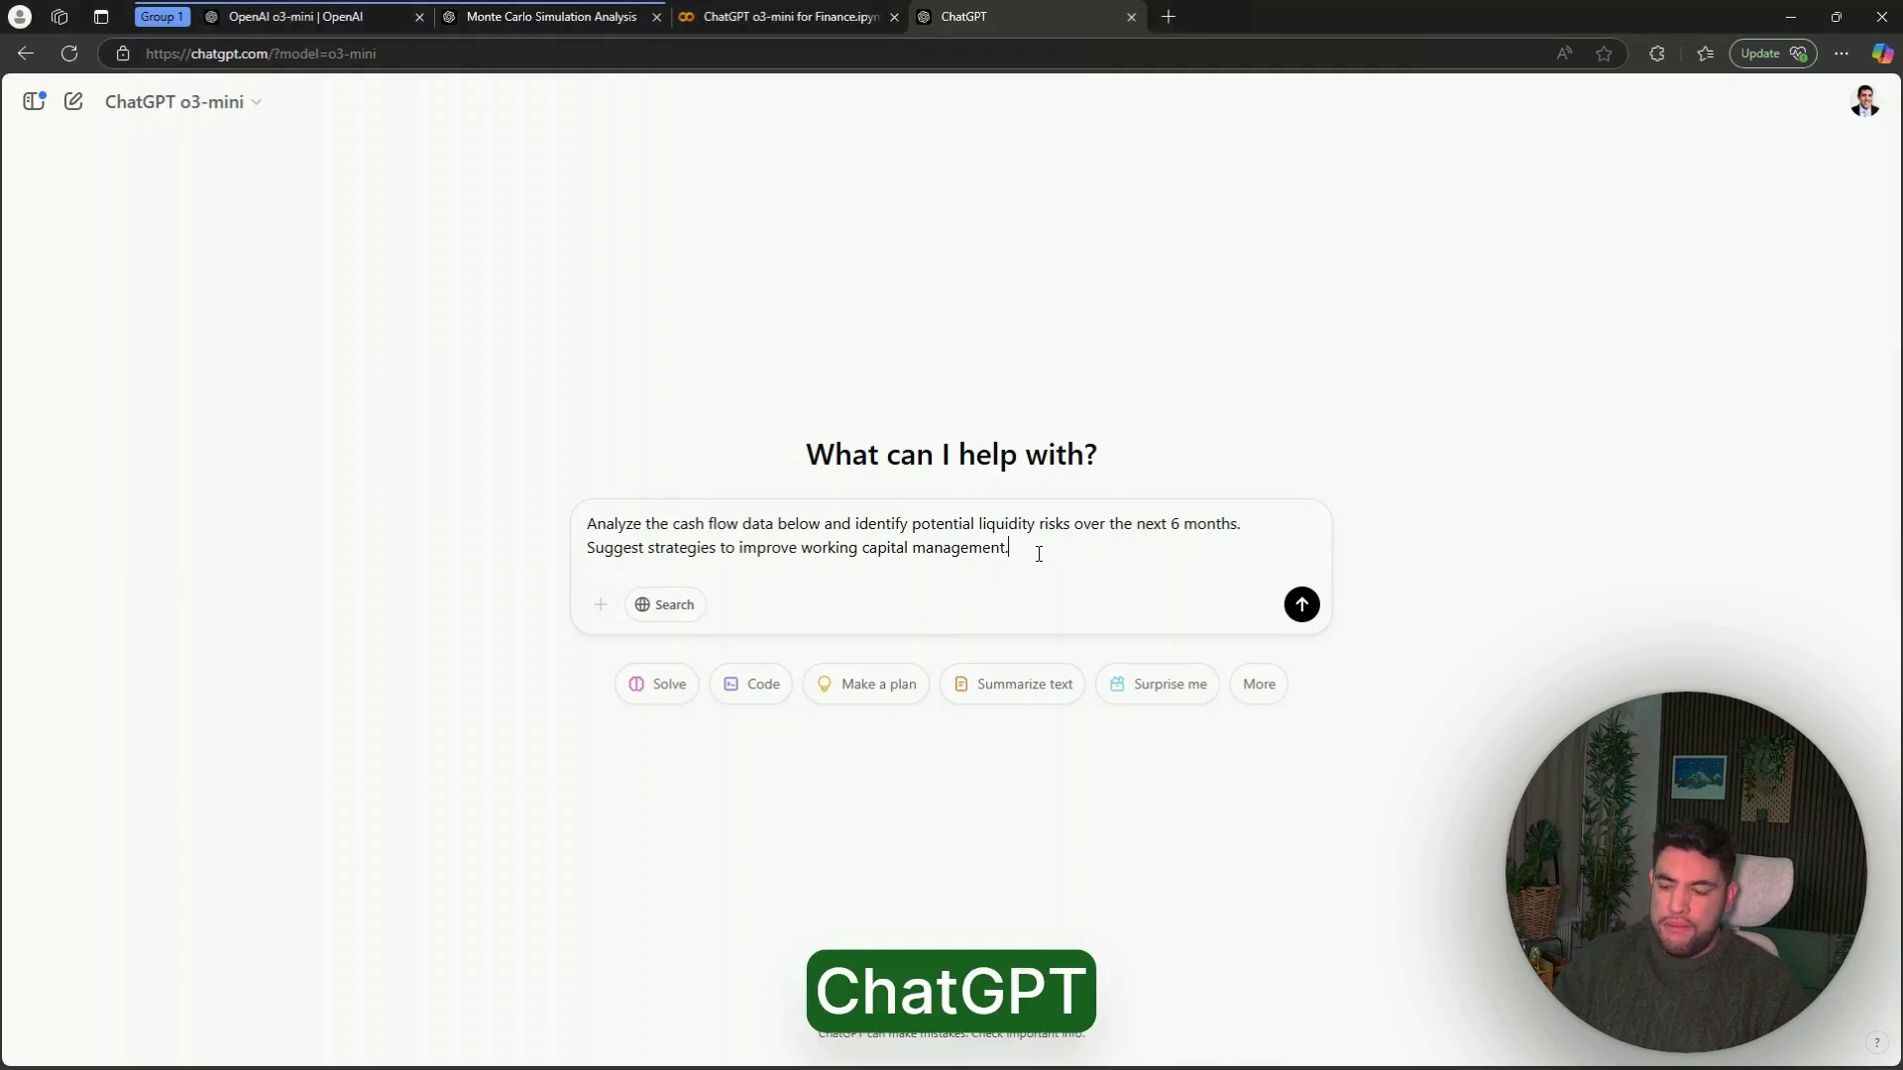
{"action": "key", "text": "shift+Return"}
{"action": "key", "text": "shift+Return"}
{"action": "type", "text": "Month Cash Inflow ($M) Cash Outflow ($M)  Net Cash Flow ($M) Jan 15 12 +3 Feb 14 16 -2 Mar 18 20 -2 Apr 20 19 +1 May 22 25 -3 Jun 24 23 +1"}
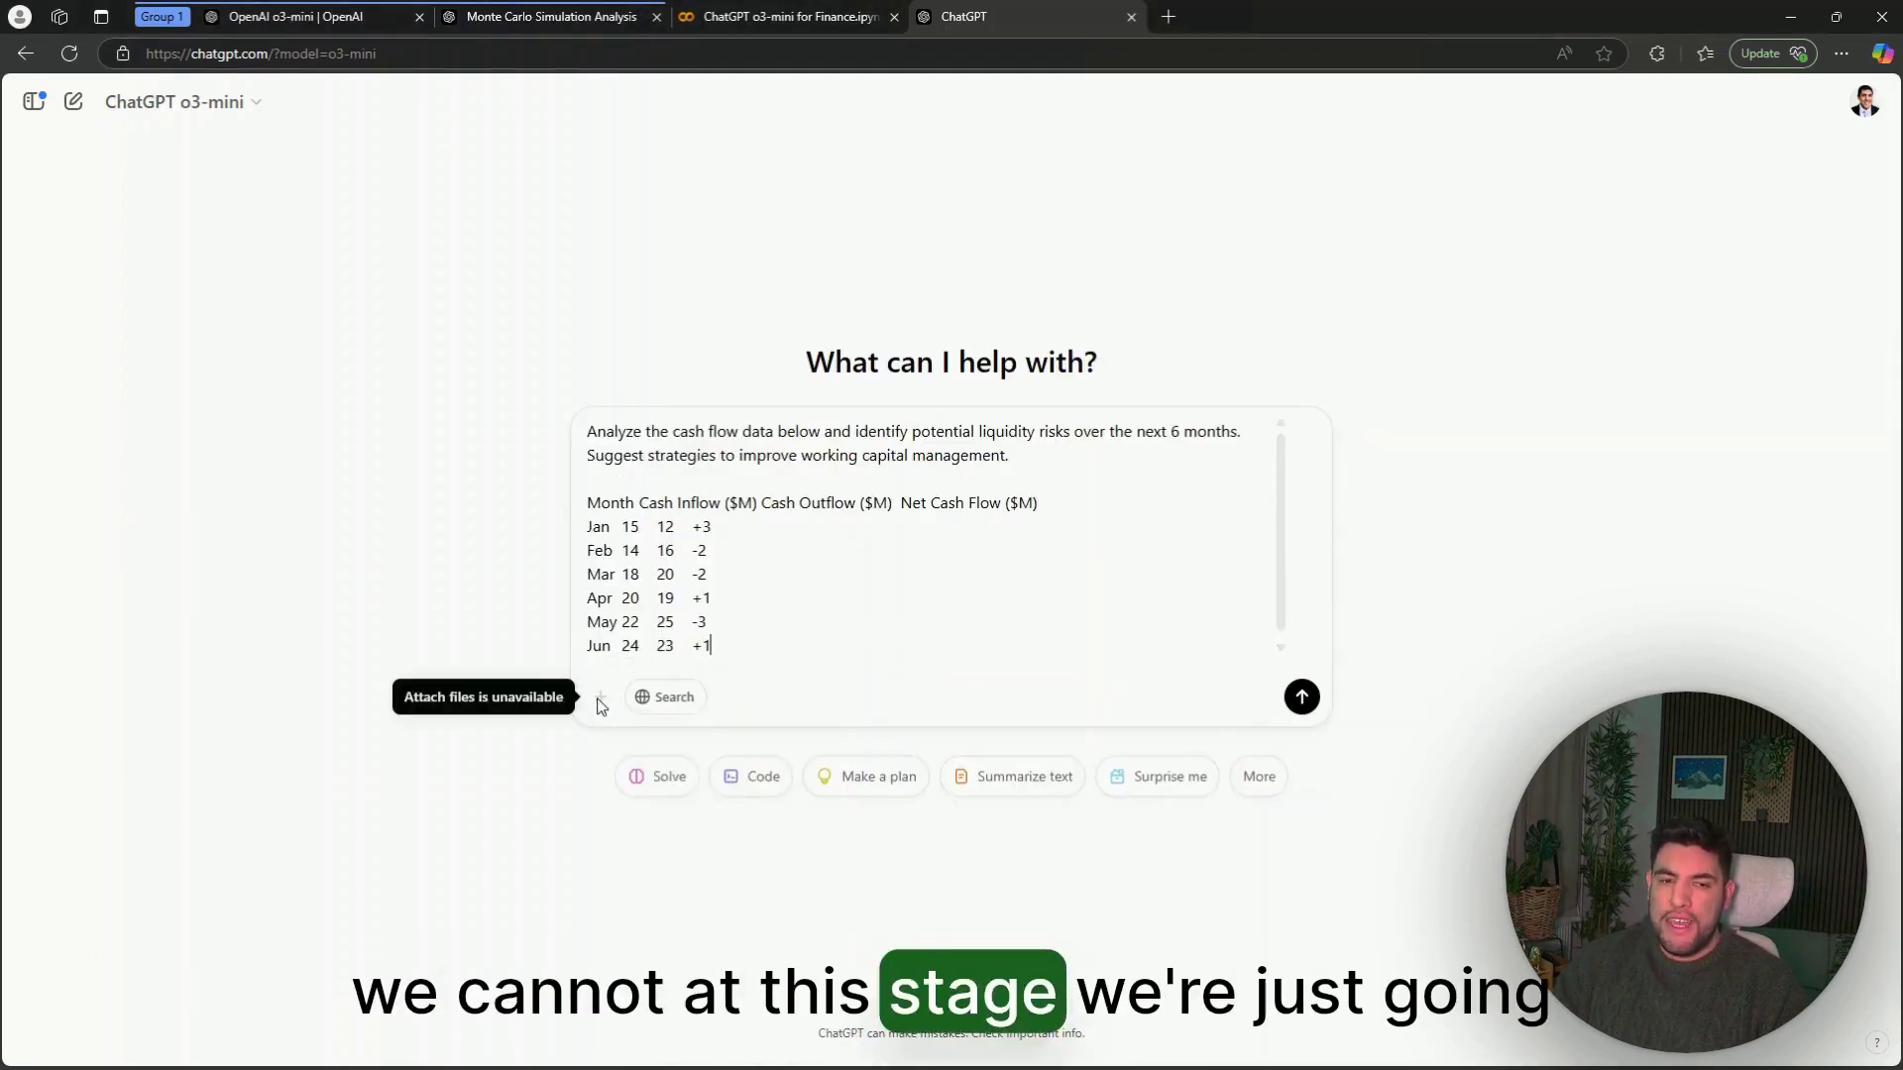
Send the cash flow prompt, review the -2M net cash flow analysis, and highlight strategy 1 on forecasting.
{"action": "left_click", "coordinate": [1300, 698]}
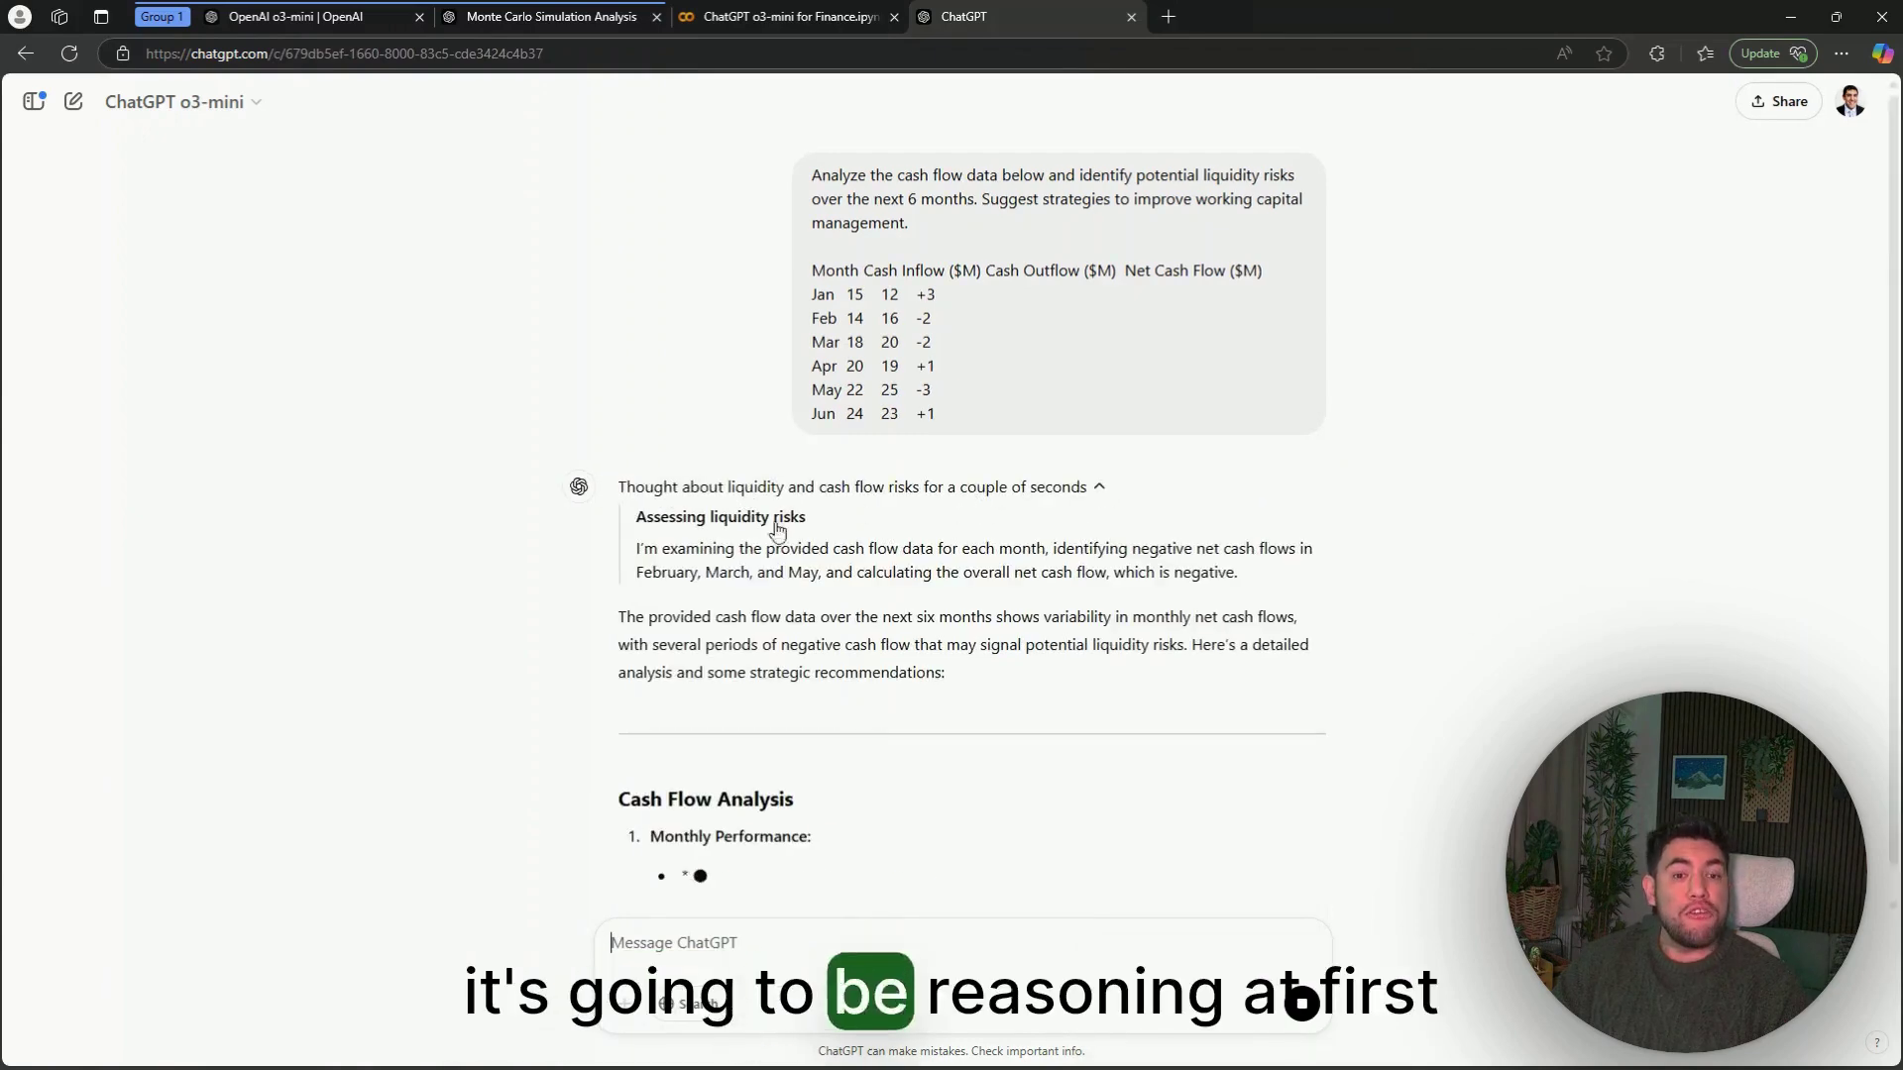
{"action": "scroll", "coordinate": [793, 496], "scroll_direction": "up", "scroll_amount": 5}
{"action": "scroll", "coordinate": [812, 442], "scroll_direction": "down", "scroll_amount": 4}
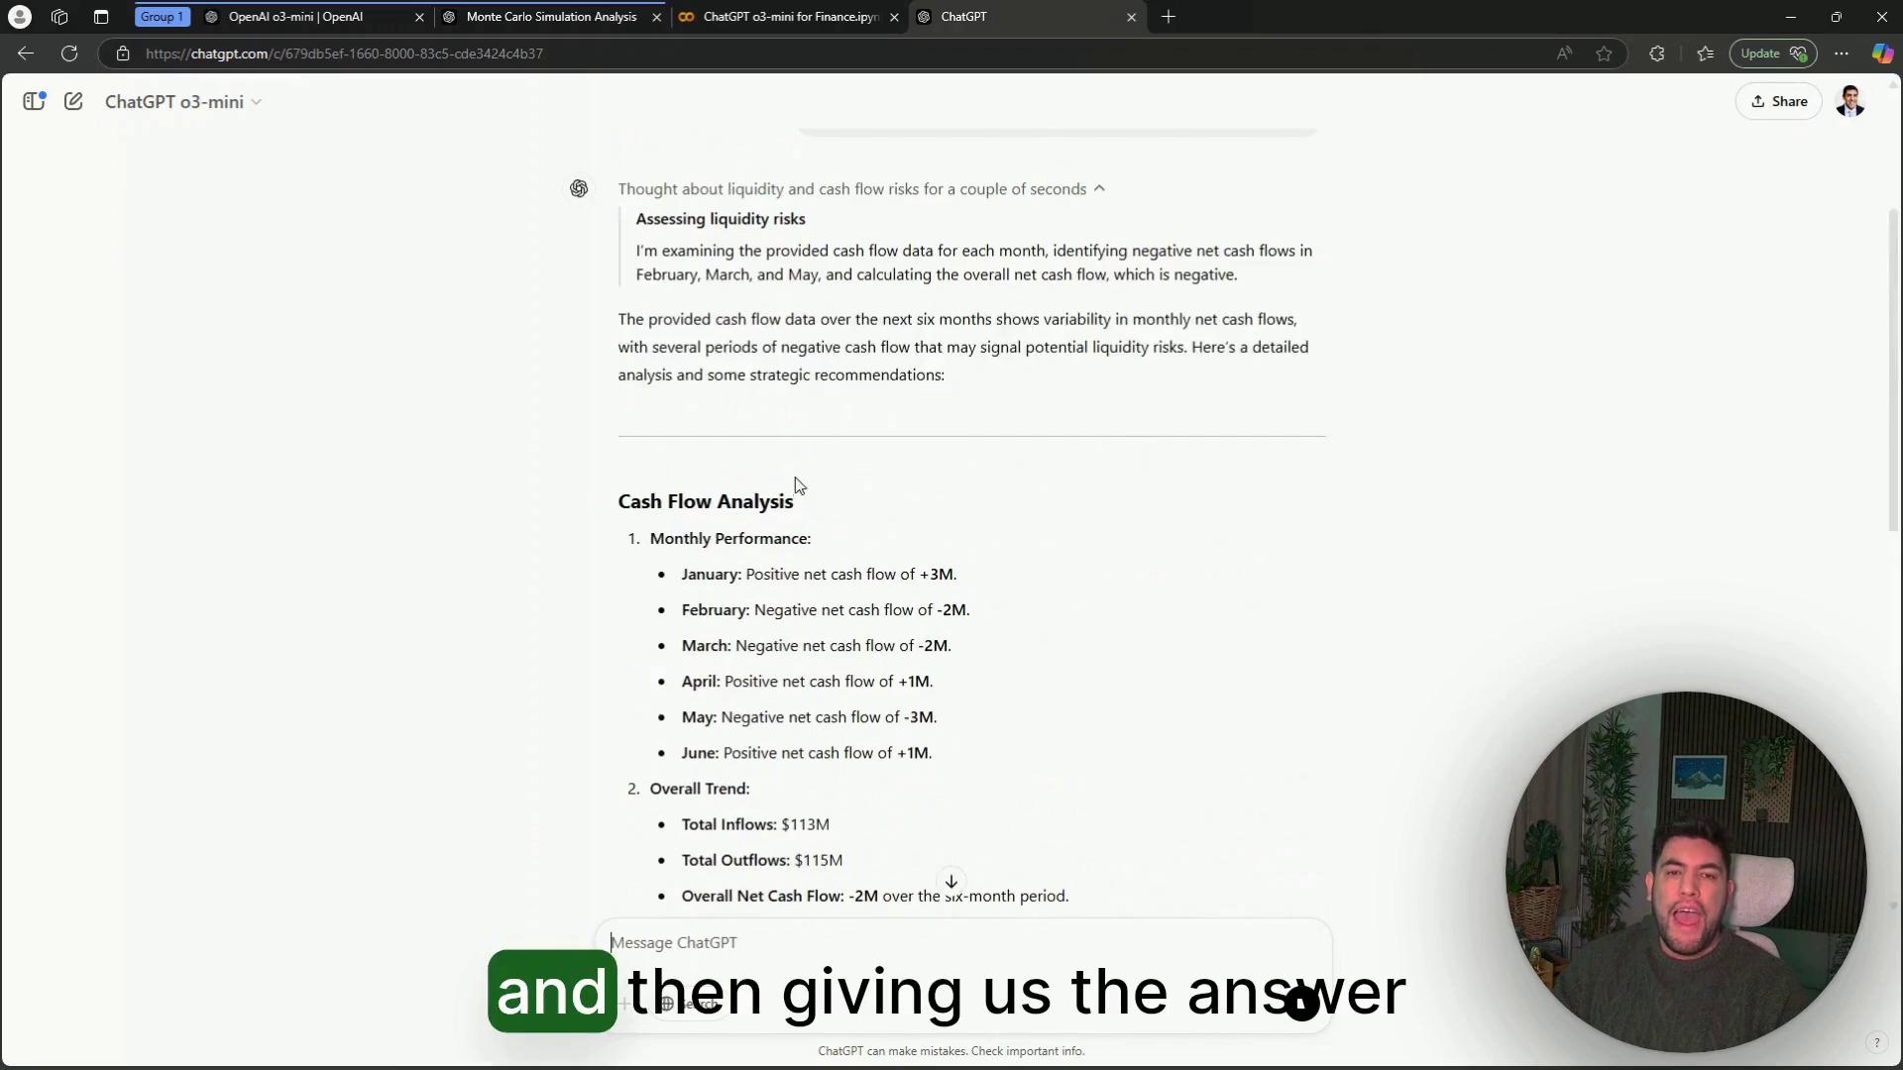
{"action": "scroll", "coordinate": [866, 315], "scroll_direction": "up", "scroll_amount": 1}
{"action": "scroll", "coordinate": [863, 316], "scroll_direction": "down", "scroll_amount": 9}
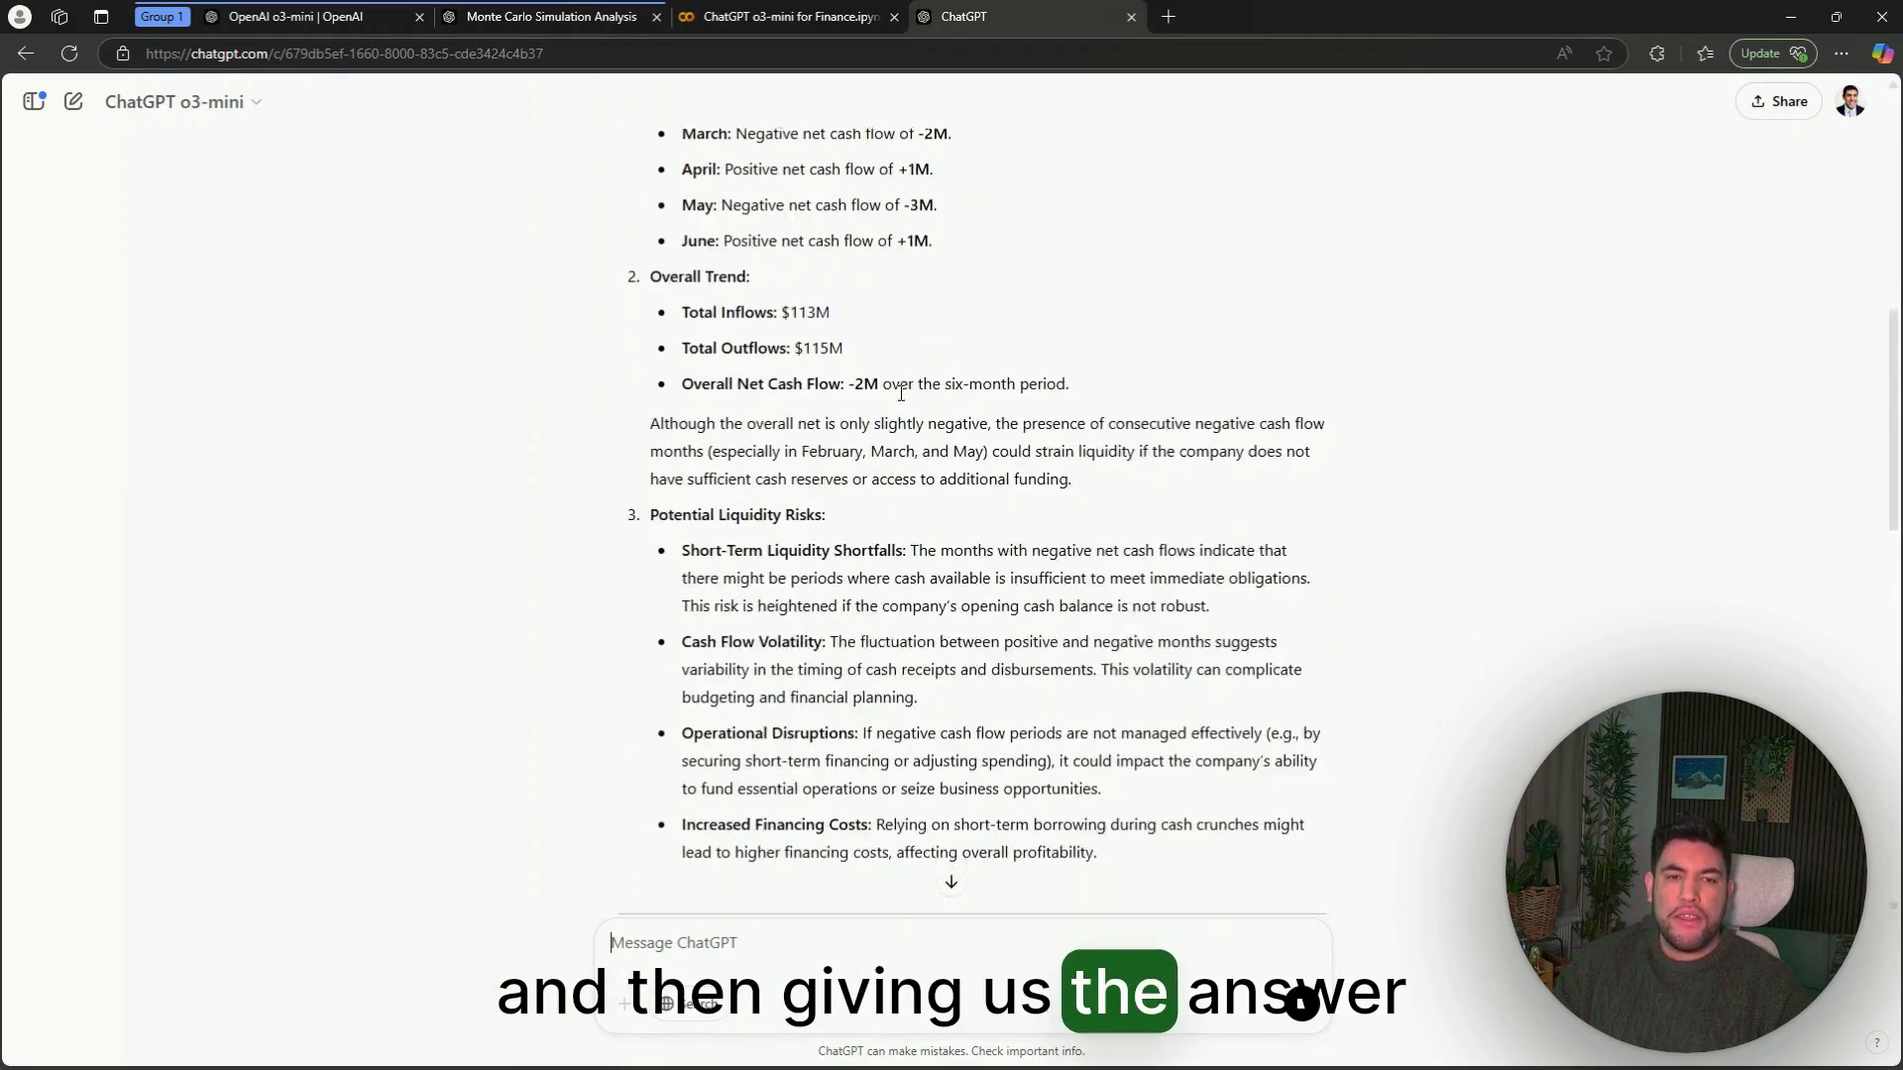
{"action": "scroll", "coordinate": [903, 398], "scroll_direction": "down", "scroll_amount": 4}
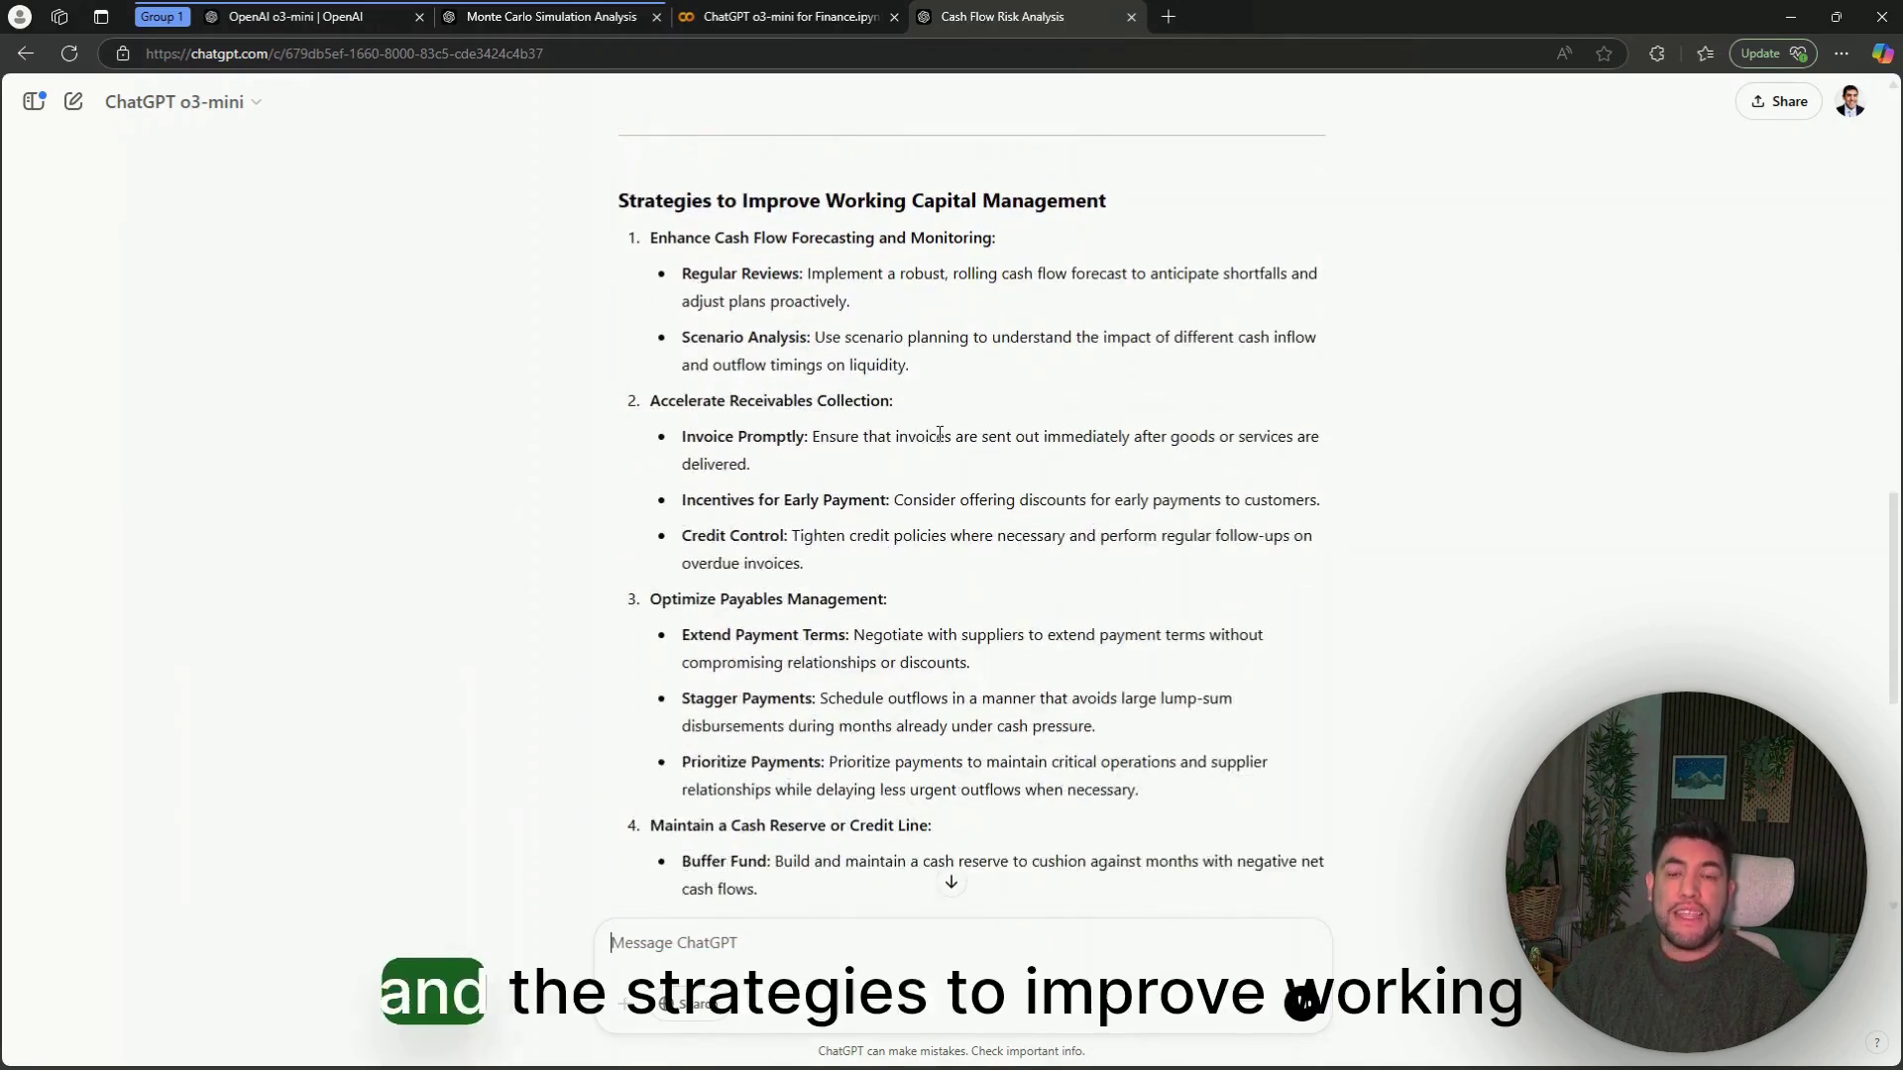
{"action": "scroll", "coordinate": [1146, 506], "scroll_direction": "down", "scroll_amount": 3}
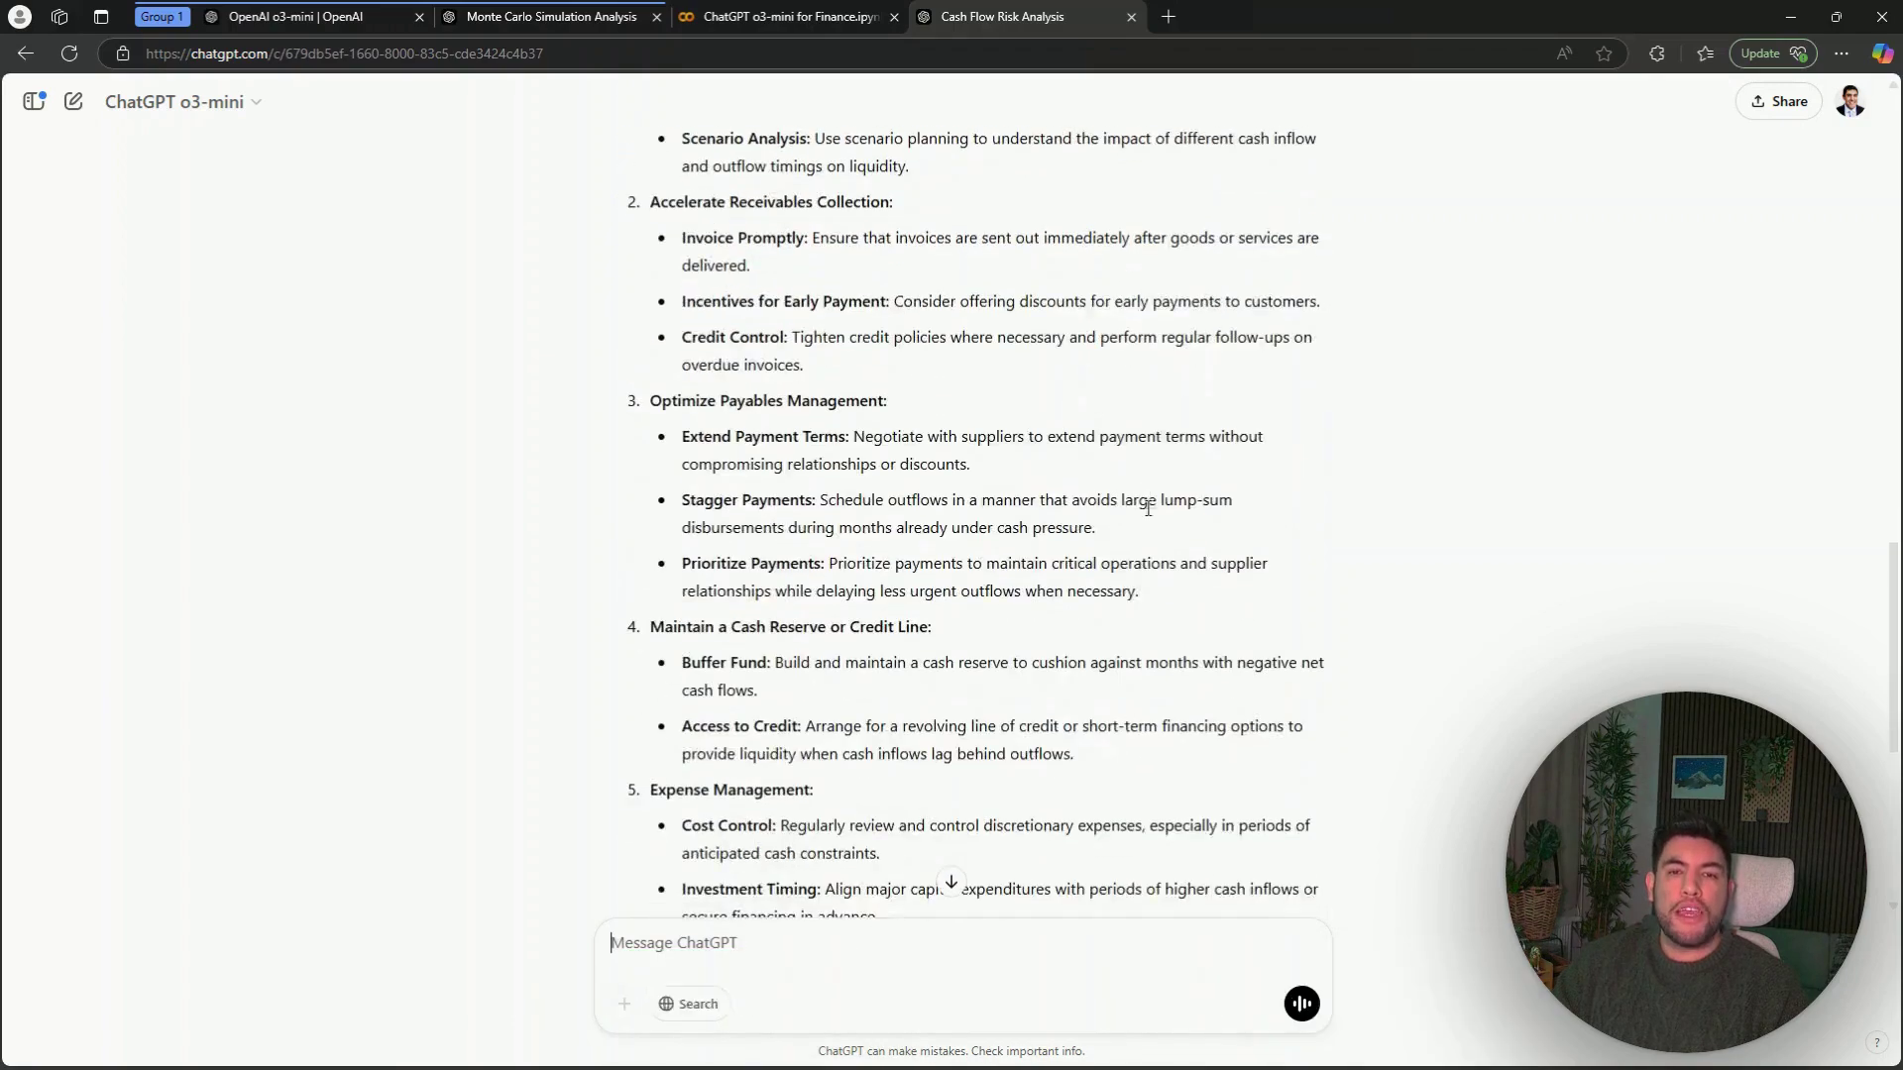
{"action": "scroll", "coordinate": [1151, 503], "scroll_direction": "up", "scroll_amount": 3}
{"action": "scroll", "coordinate": [1155, 507], "scroll_direction": "down", "scroll_amount": 6}
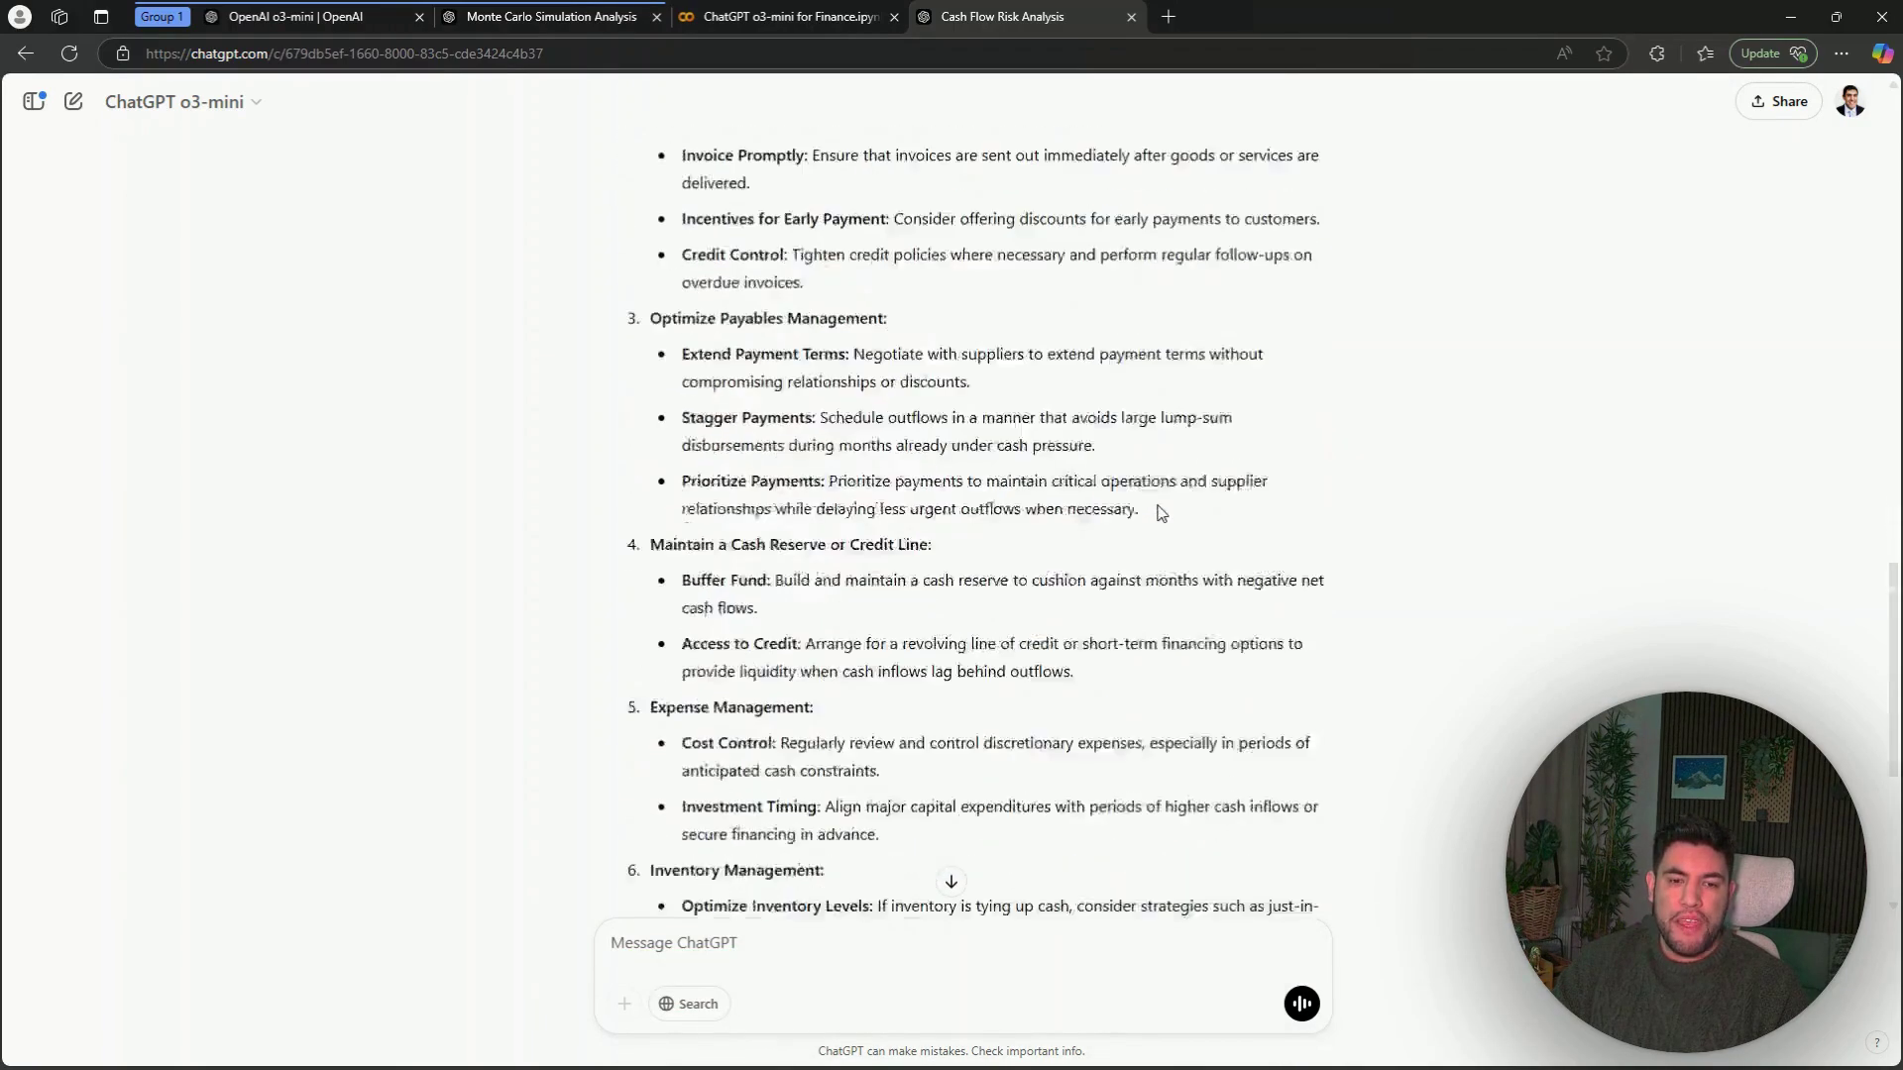
{"action": "scroll", "coordinate": [1160, 514], "scroll_direction": "up", "scroll_amount": 8}
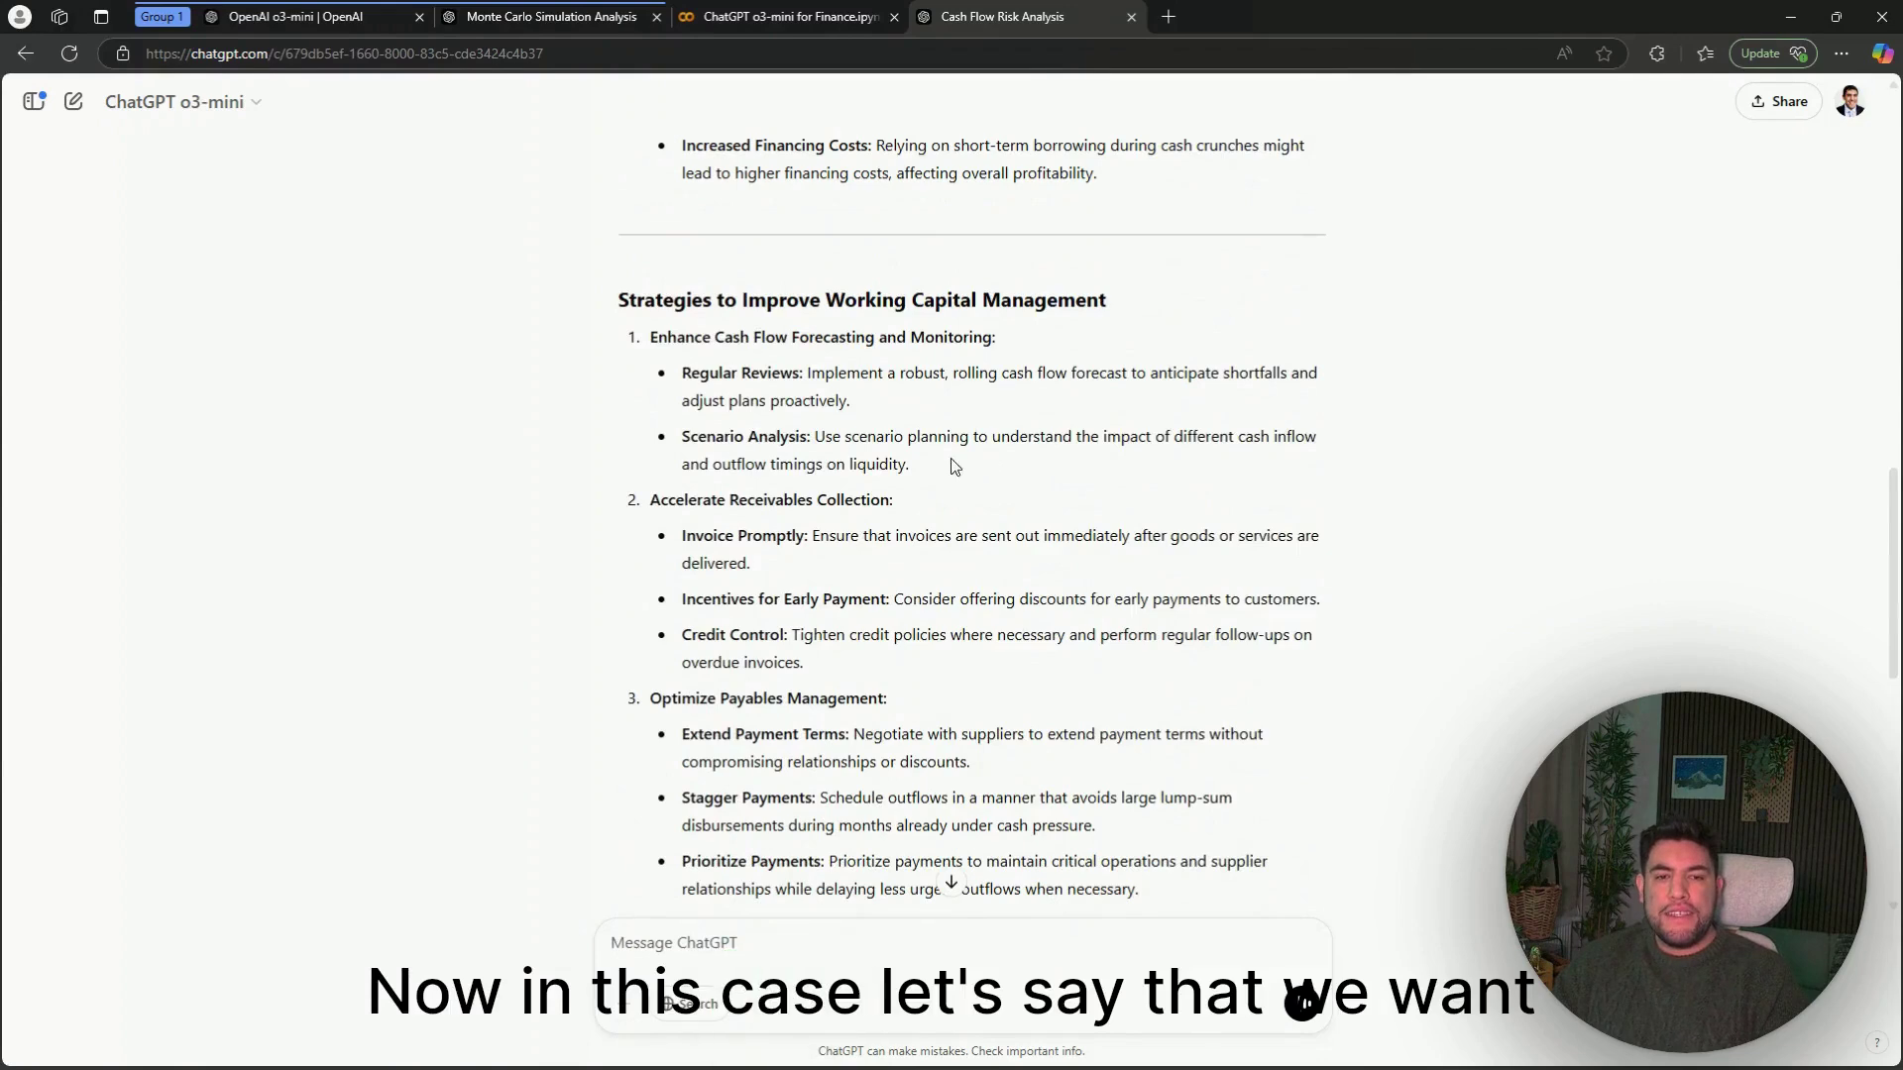
{"action": "left_click_drag", "start_coordinate": [919, 470], "coordinate": [650, 337]}
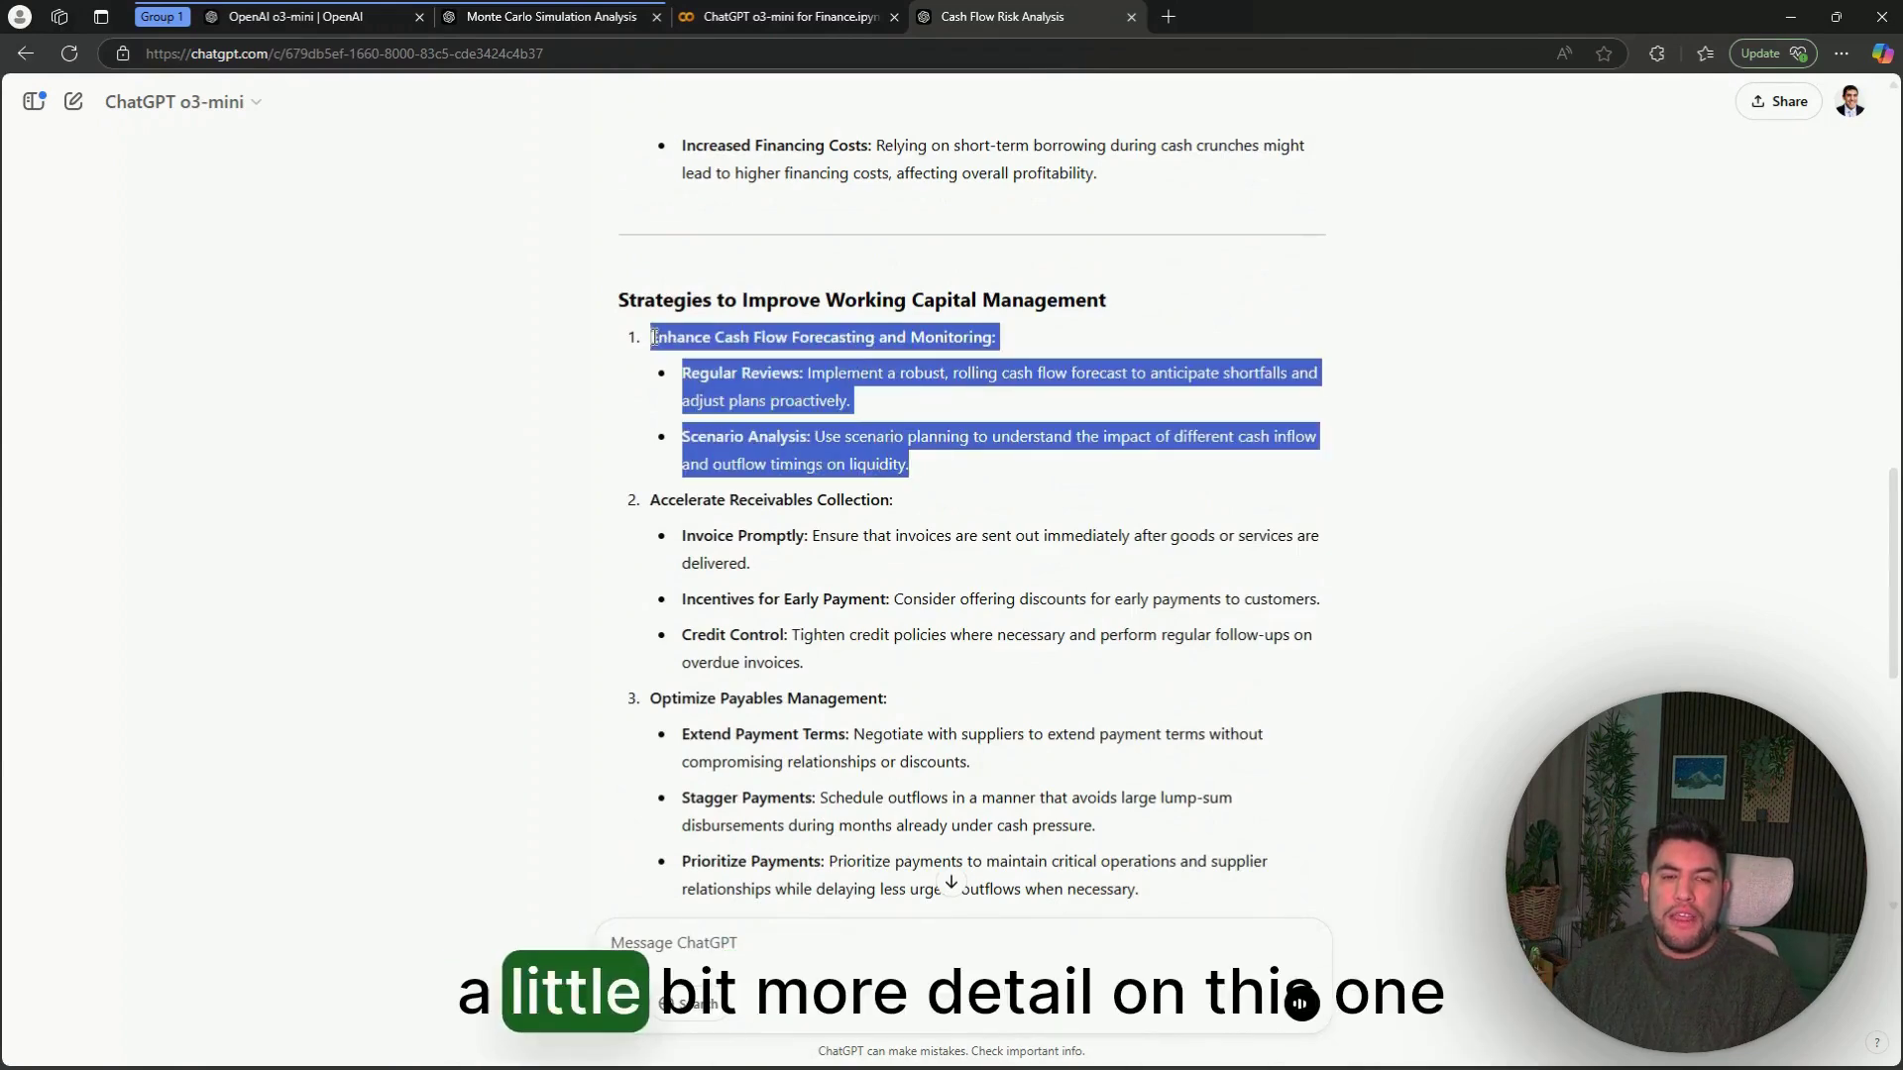
Ask for SaaS-startup detail on strategy 1 and read the rolling 6–12-month forecast, MRR and churn plan.
{"action": "left_click", "coordinate": [966, 940]}
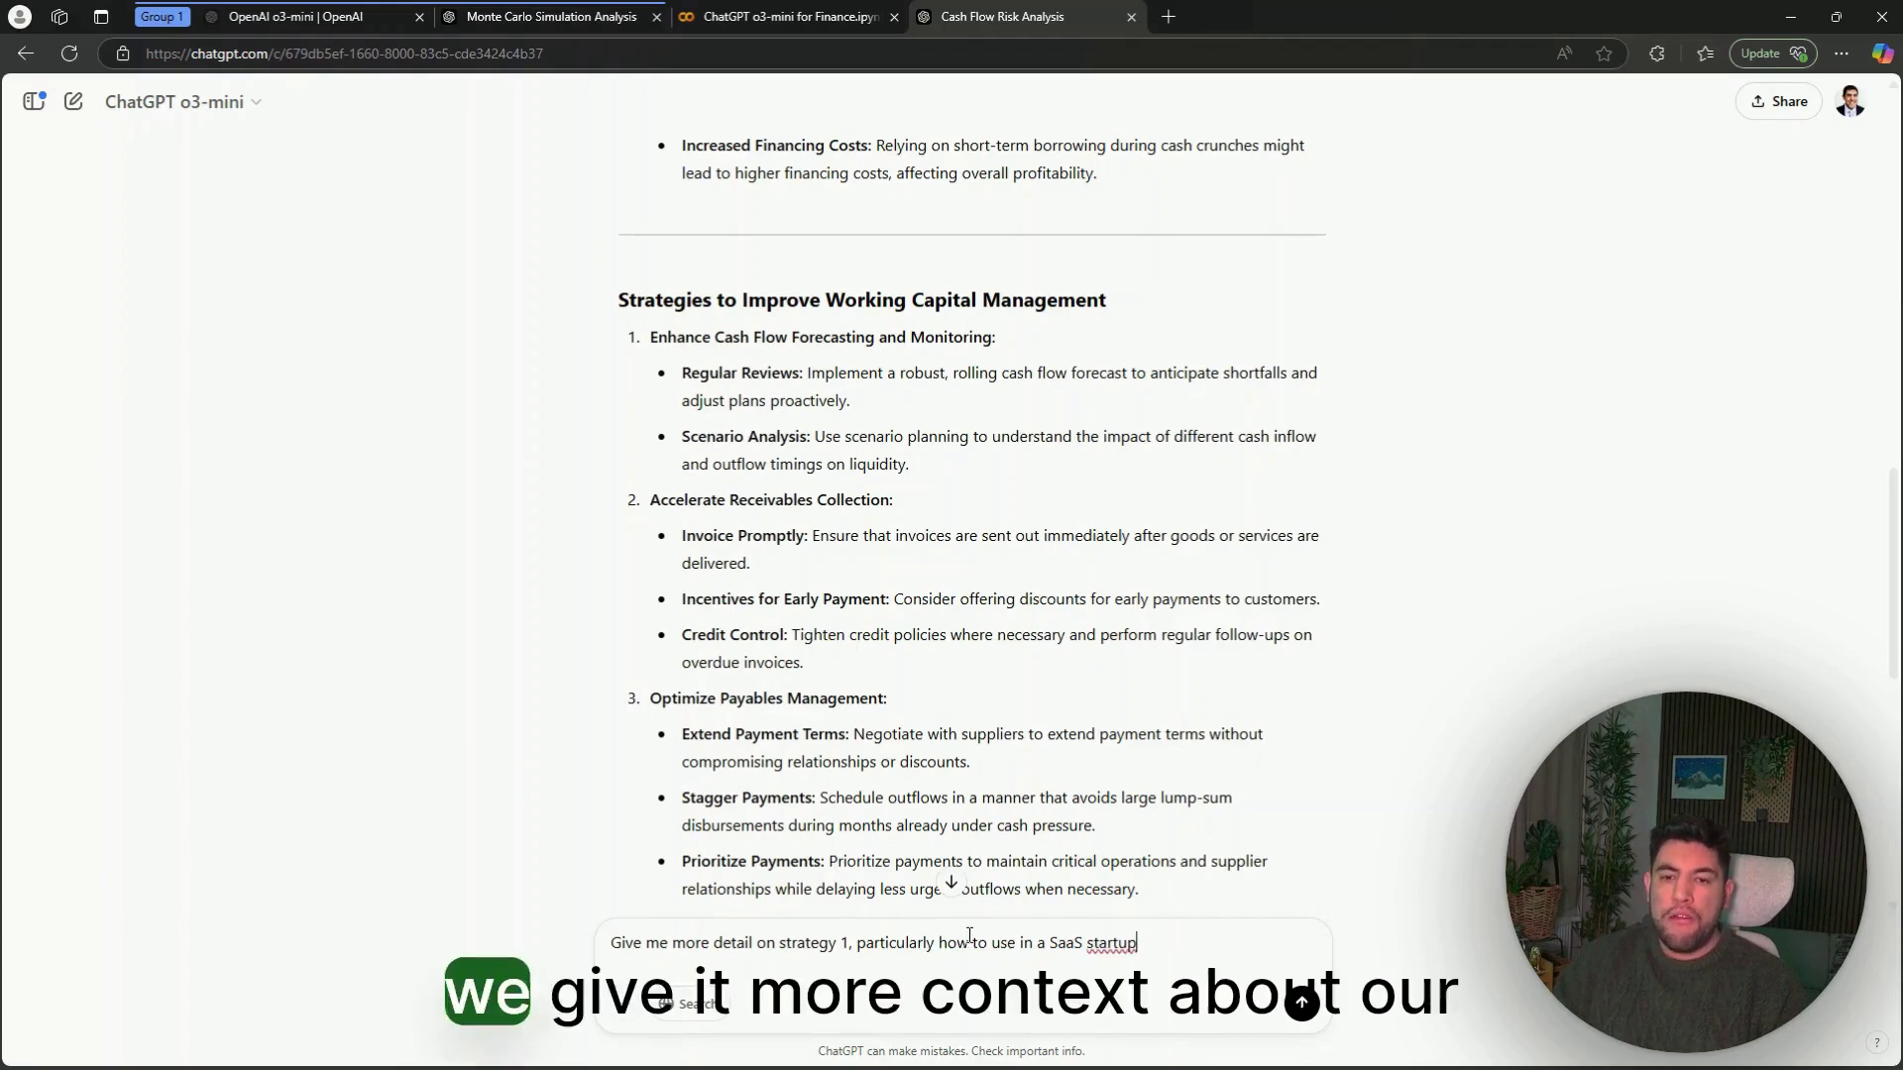
{"action": "left_click", "coordinate": [951, 882]}
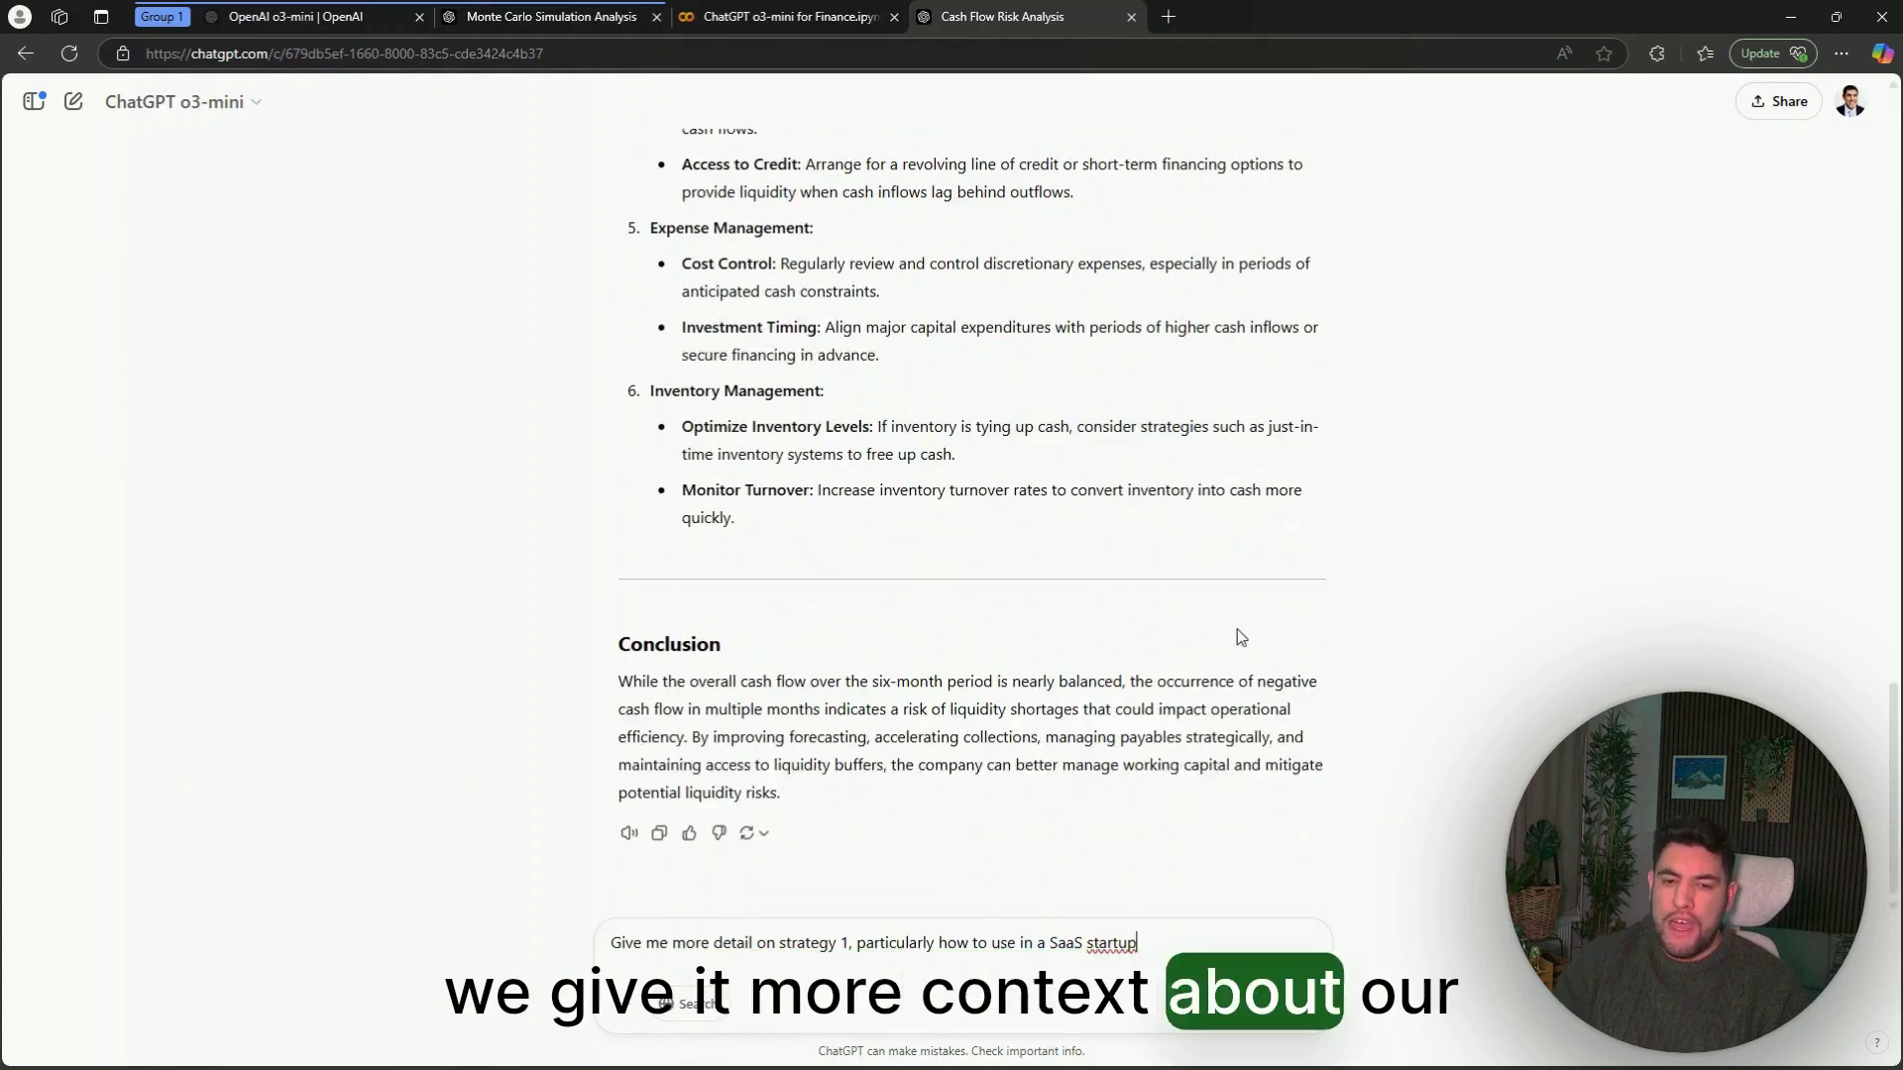
{"action": "key", "text": "Return"}
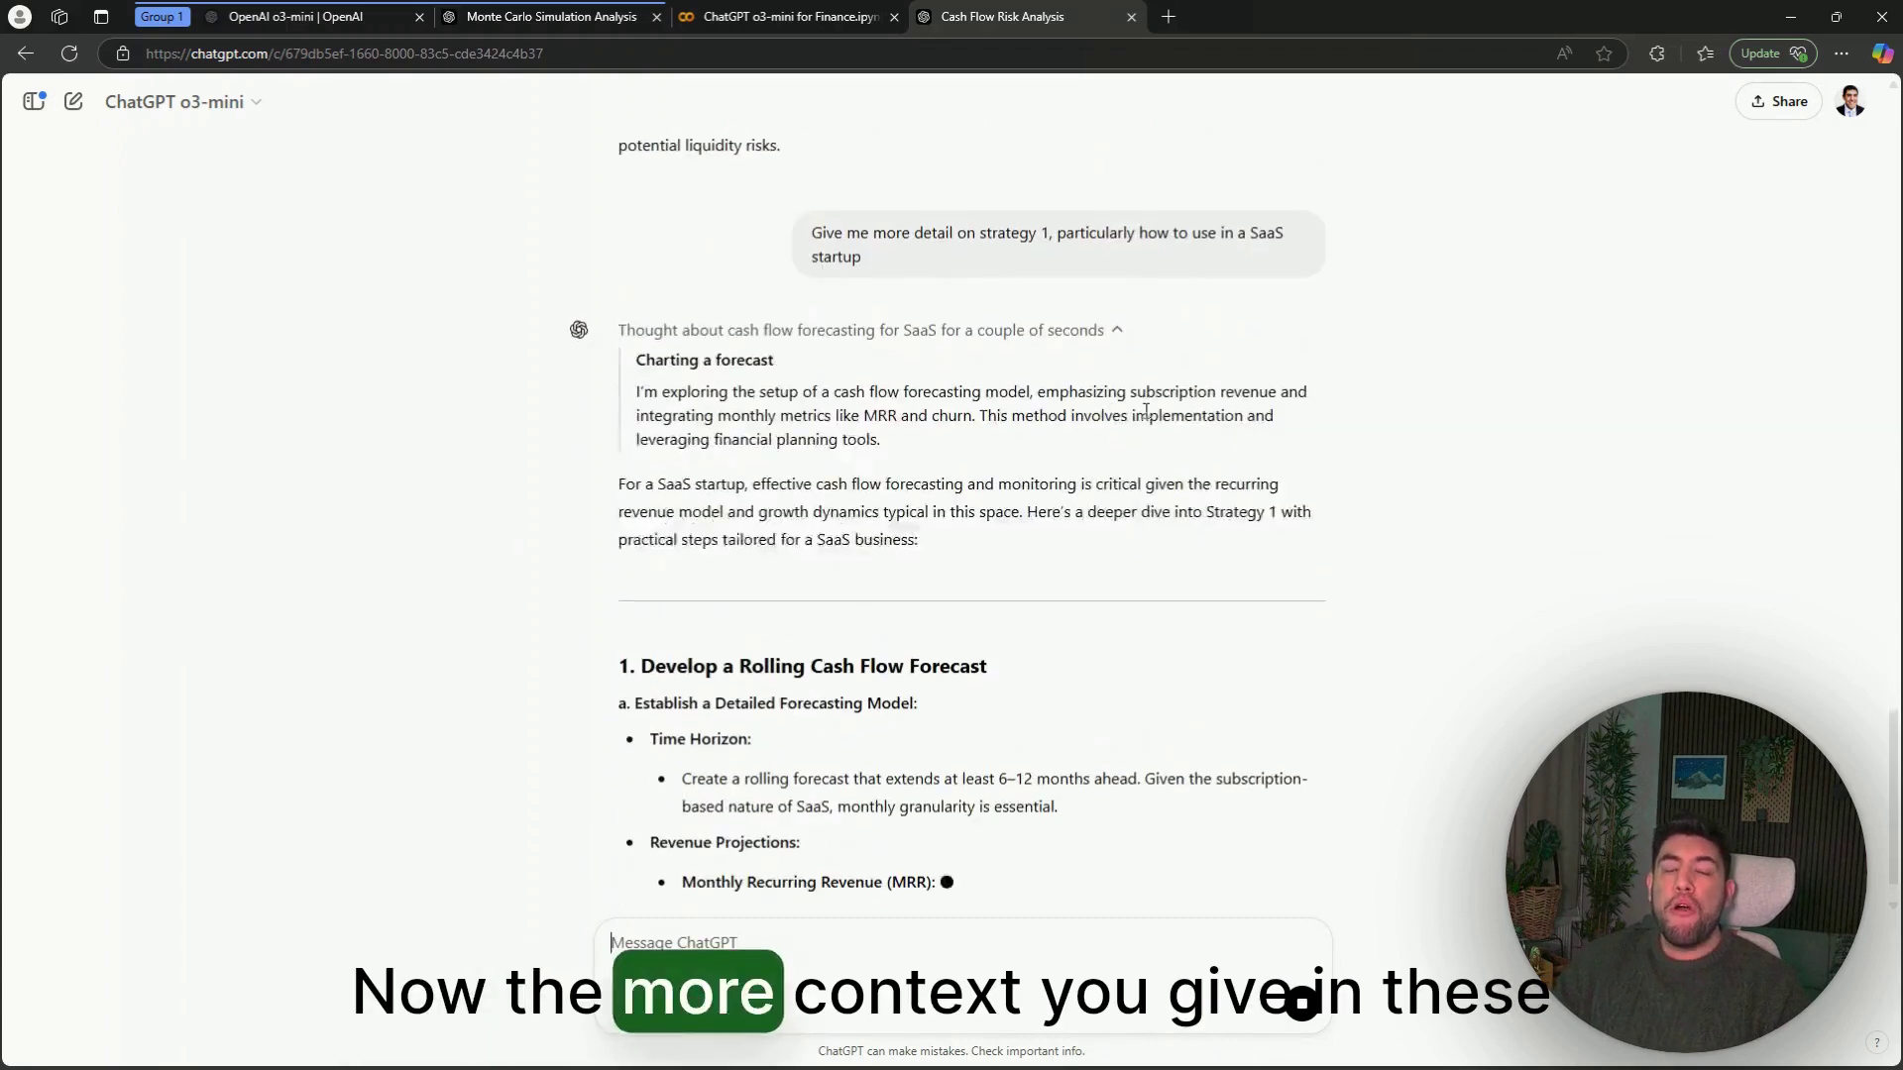
{"action": "scroll", "coordinate": [999, 351], "scroll_direction": "up", "scroll_amount": 3}
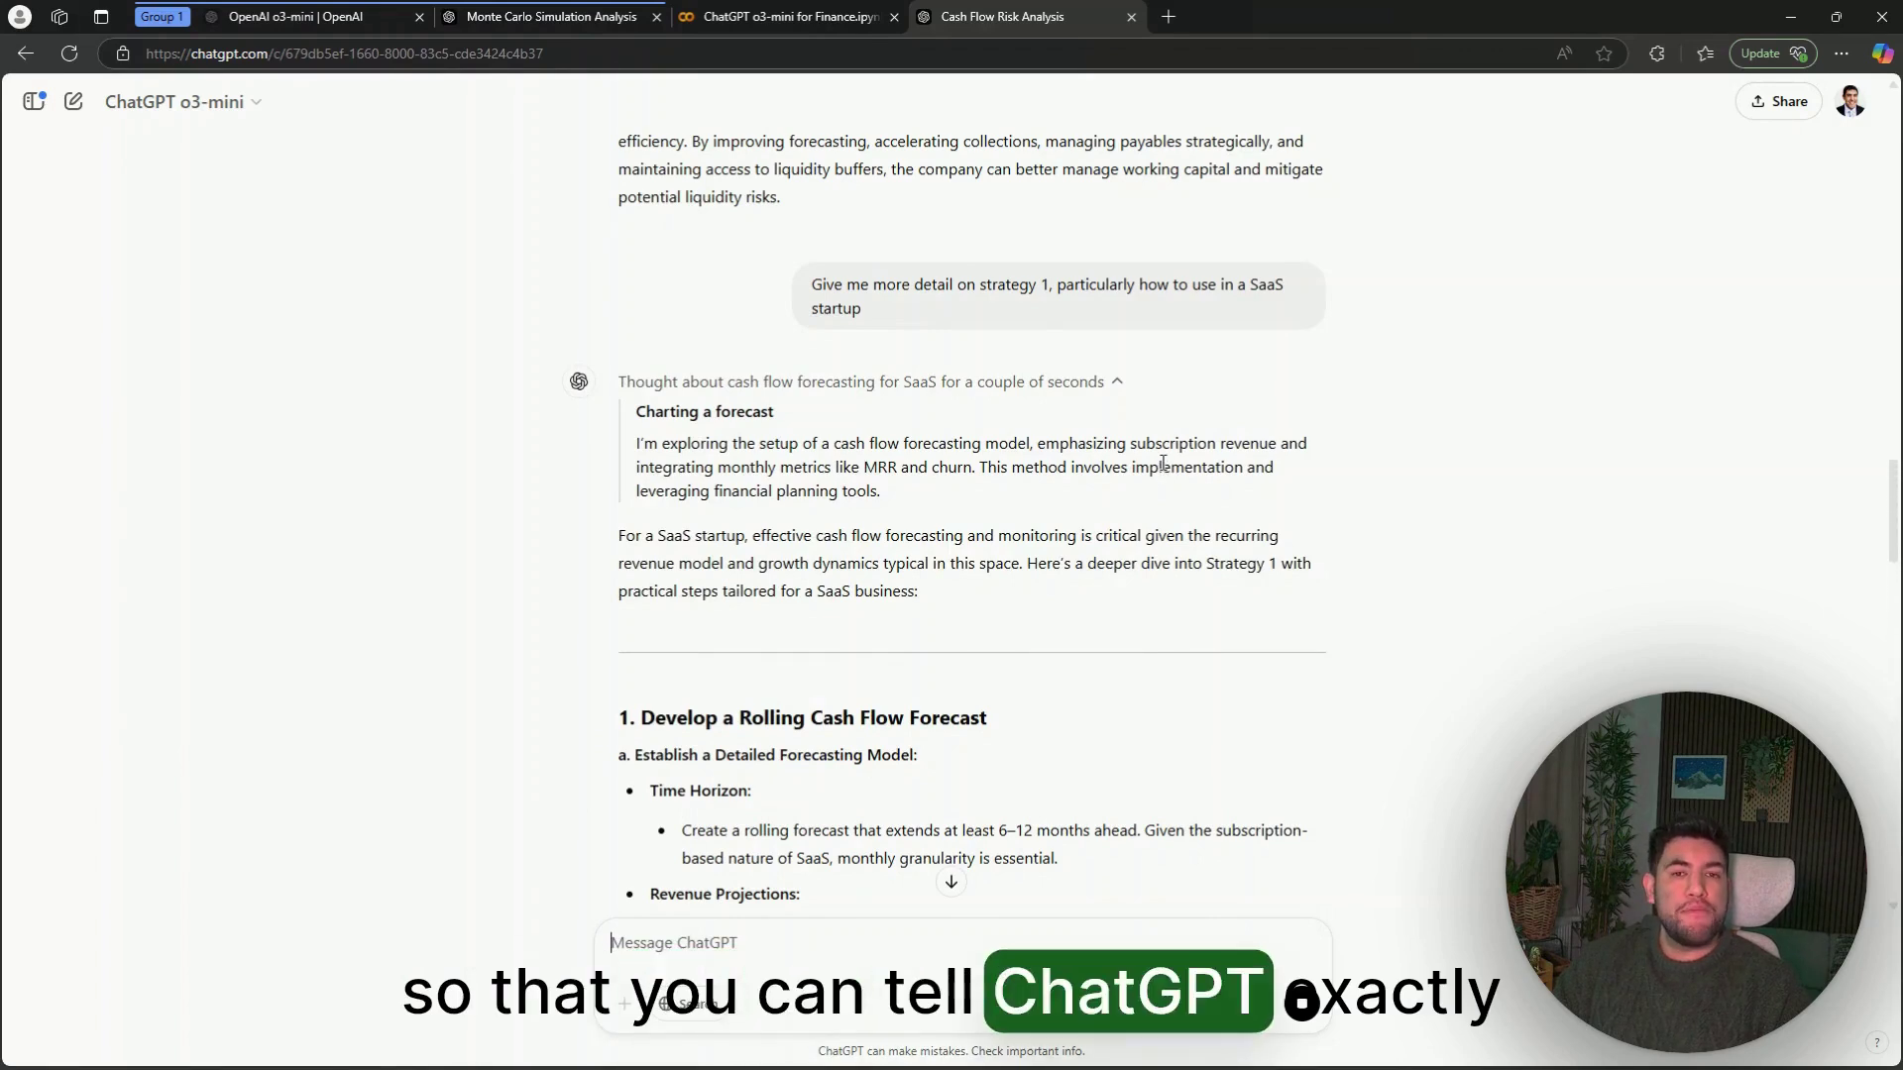
{"action": "scroll", "coordinate": [1159, 466], "scroll_direction": "down", "scroll_amount": 1}
{"action": "scroll", "coordinate": [1160, 466], "scroll_direction": "down", "scroll_amount": 8}
{"action": "scroll", "coordinate": [1168, 464], "scroll_direction": "down", "scroll_amount": 1}
{"action": "scroll", "coordinate": [1168, 464], "scroll_direction": "up", "scroll_amount": 5}
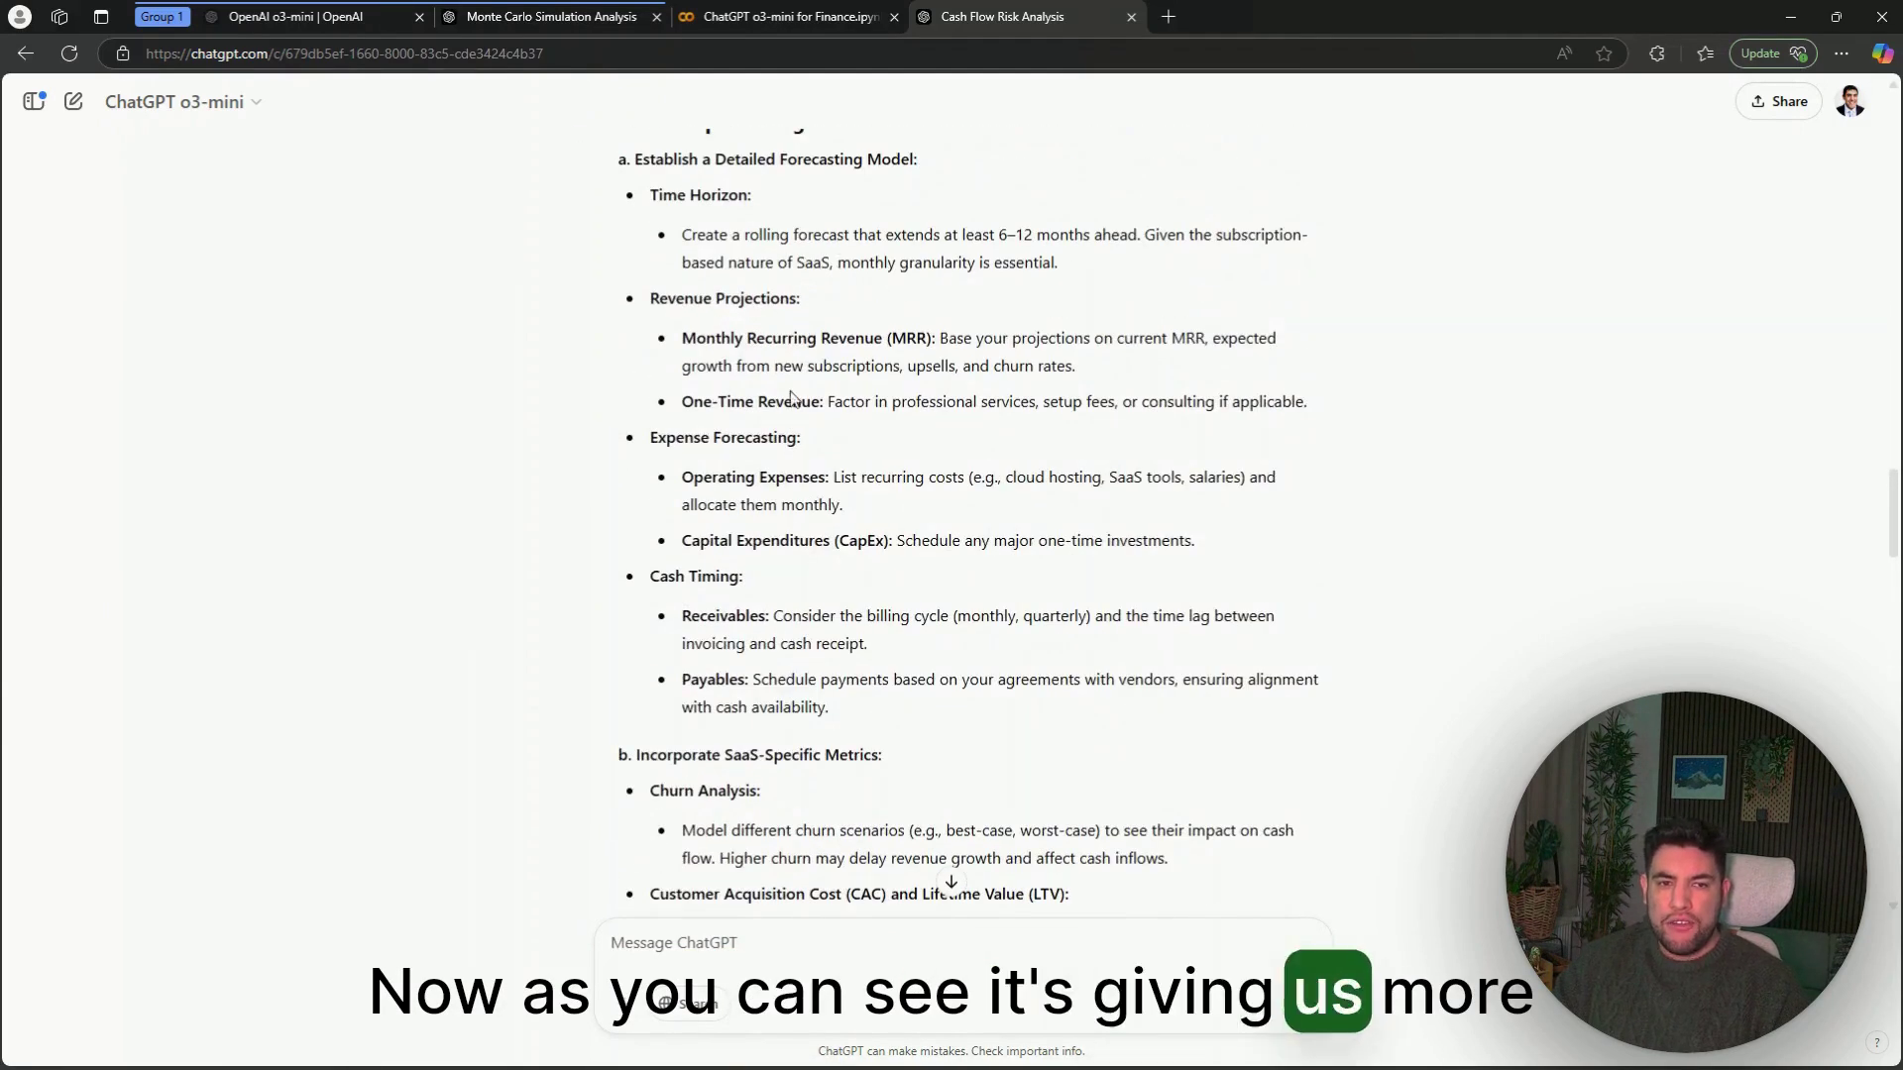
{"action": "scroll", "coordinate": [893, 272], "scroll_direction": "up", "scroll_amount": 1}
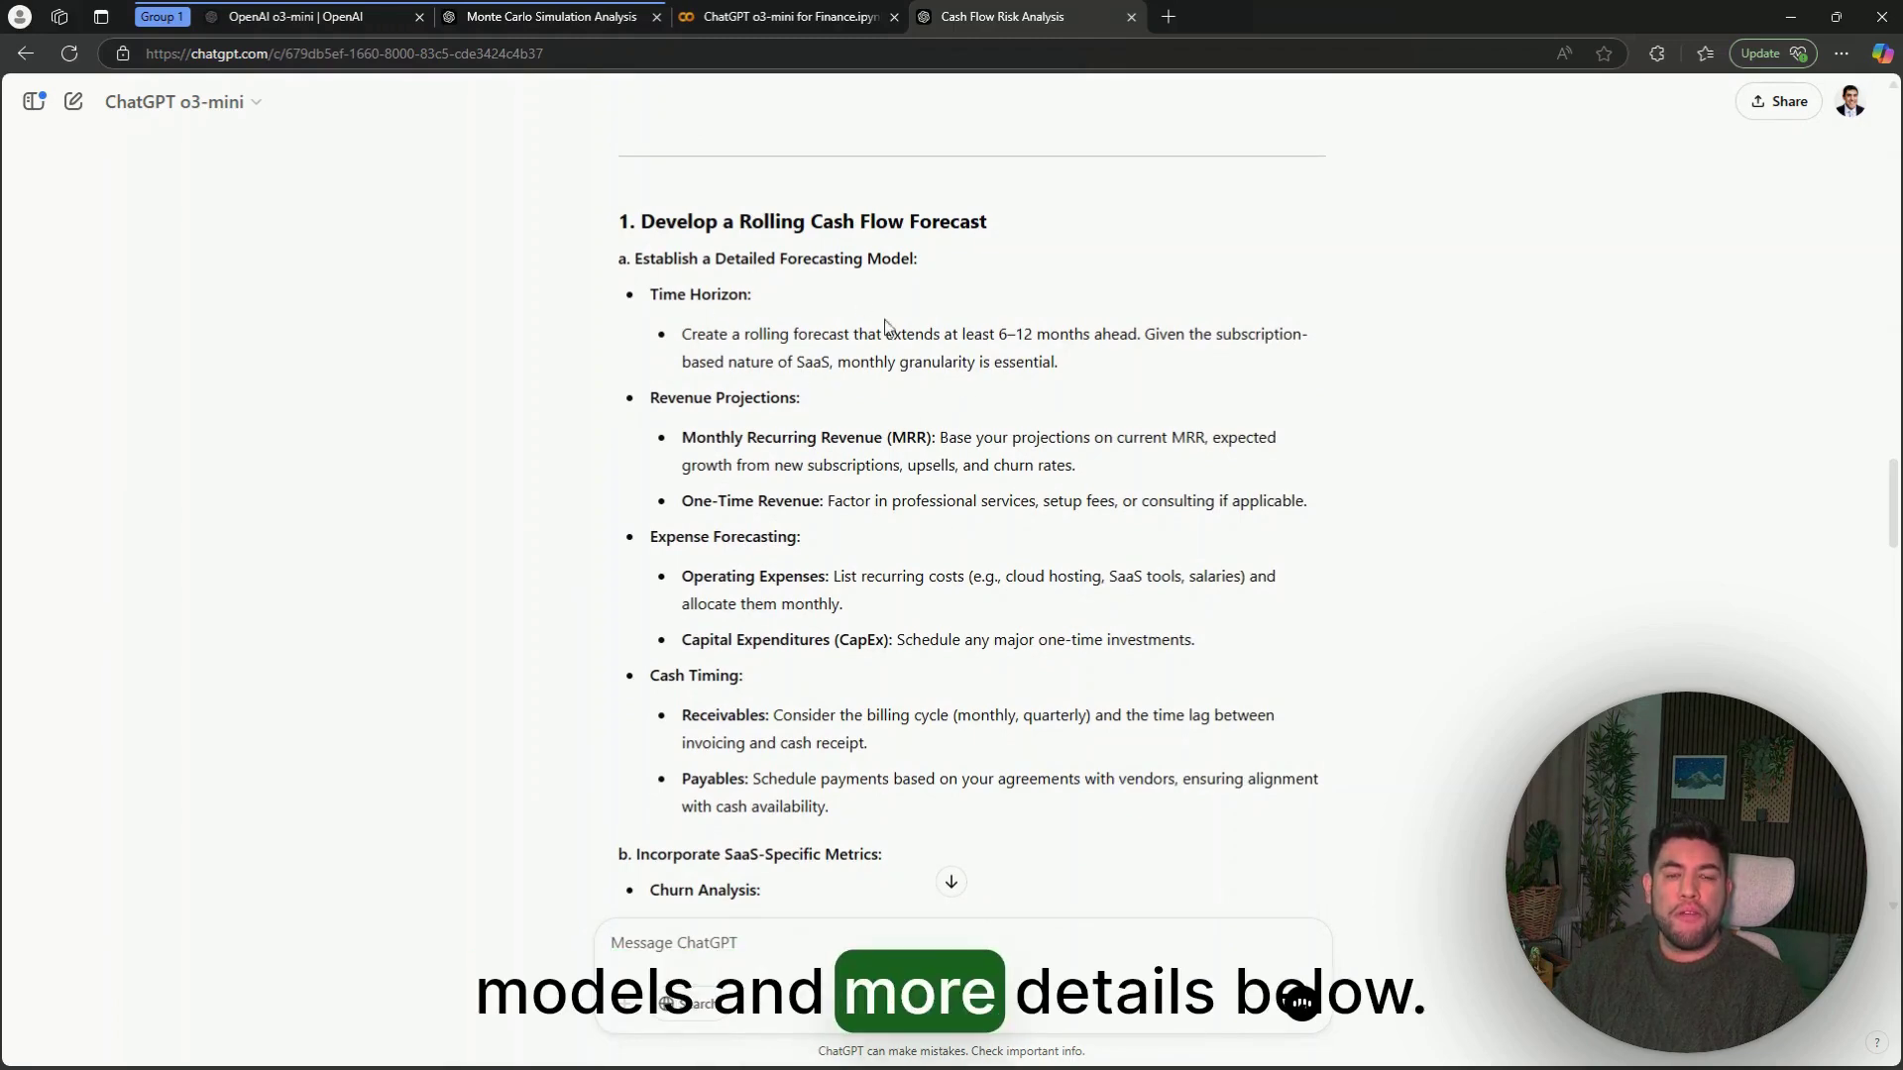
{"action": "scroll", "coordinate": [914, 416], "scroll_direction": "down", "scroll_amount": 2}
{"action": "scroll", "coordinate": [914, 417], "scroll_direction": "up", "scroll_amount": 2}
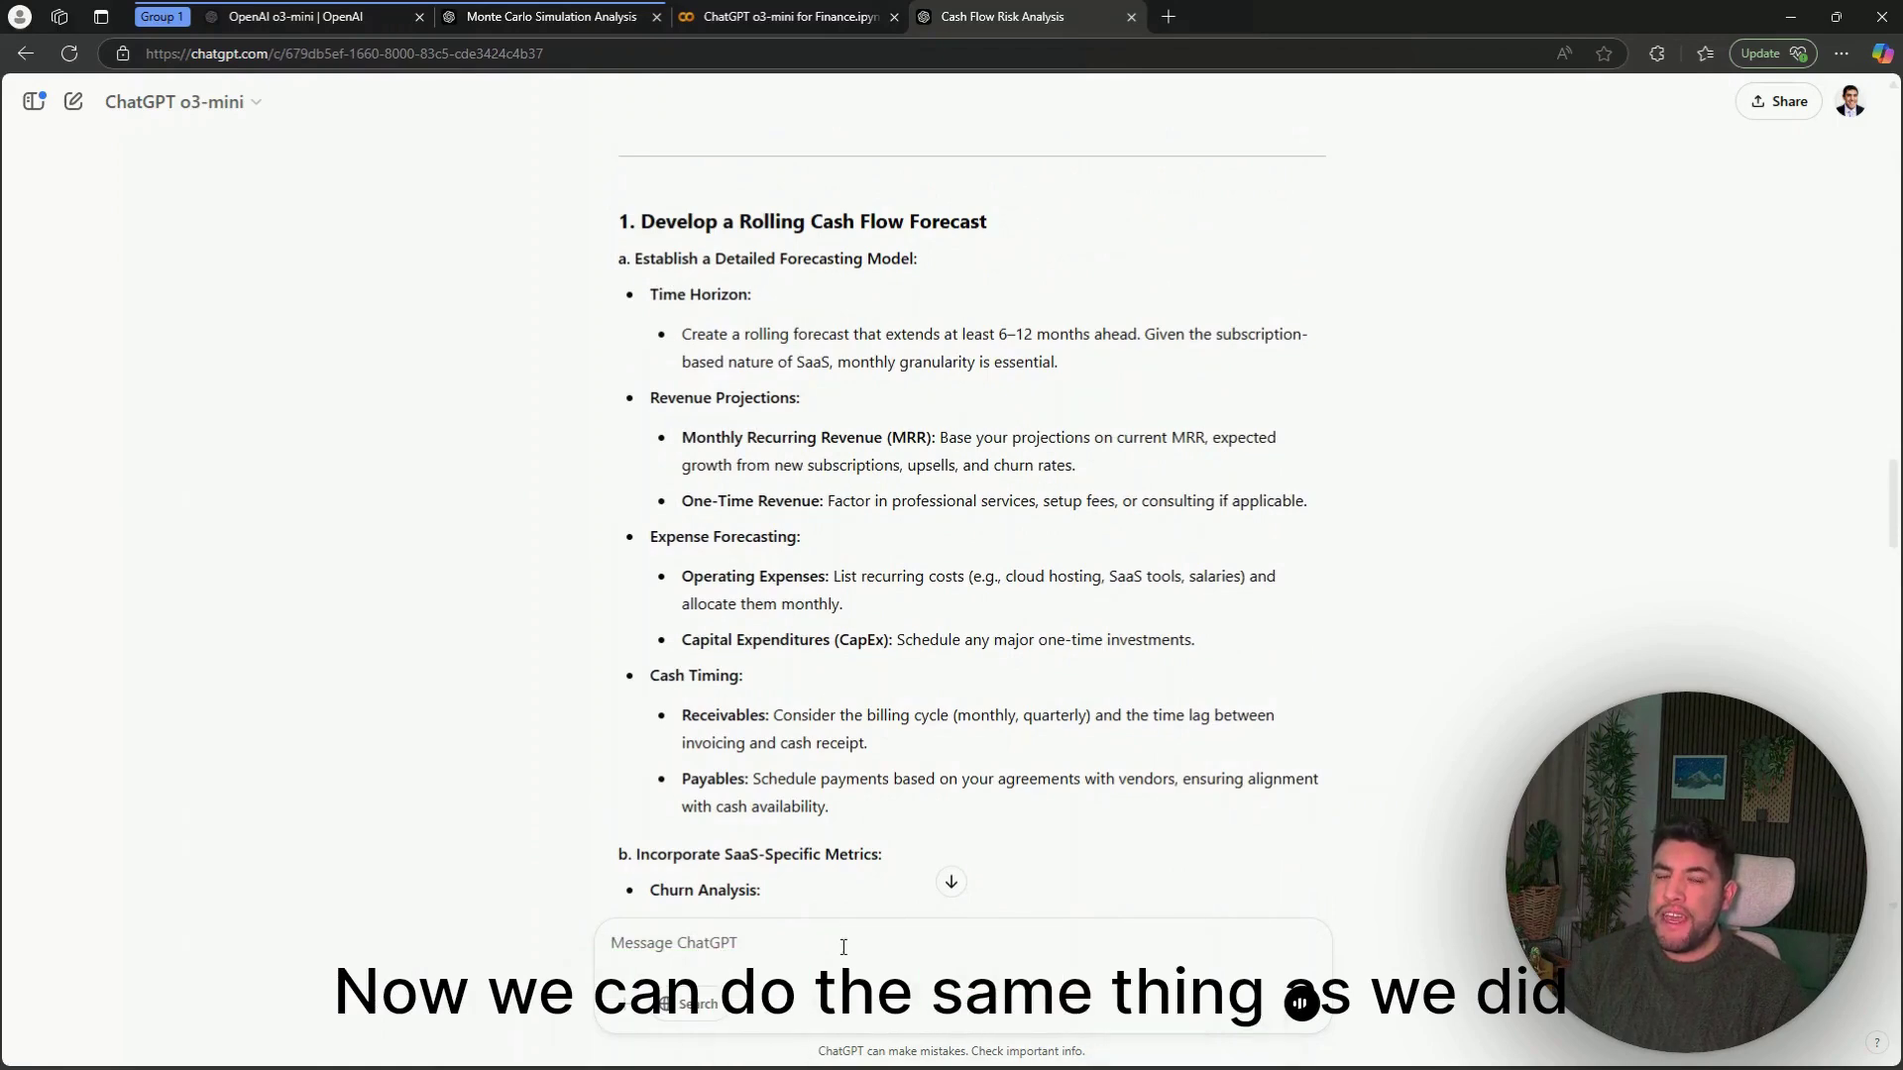
Request Python code for the rolling cash flow model with dummy data and visualizations.
{"action": "type", "text": "Now"}
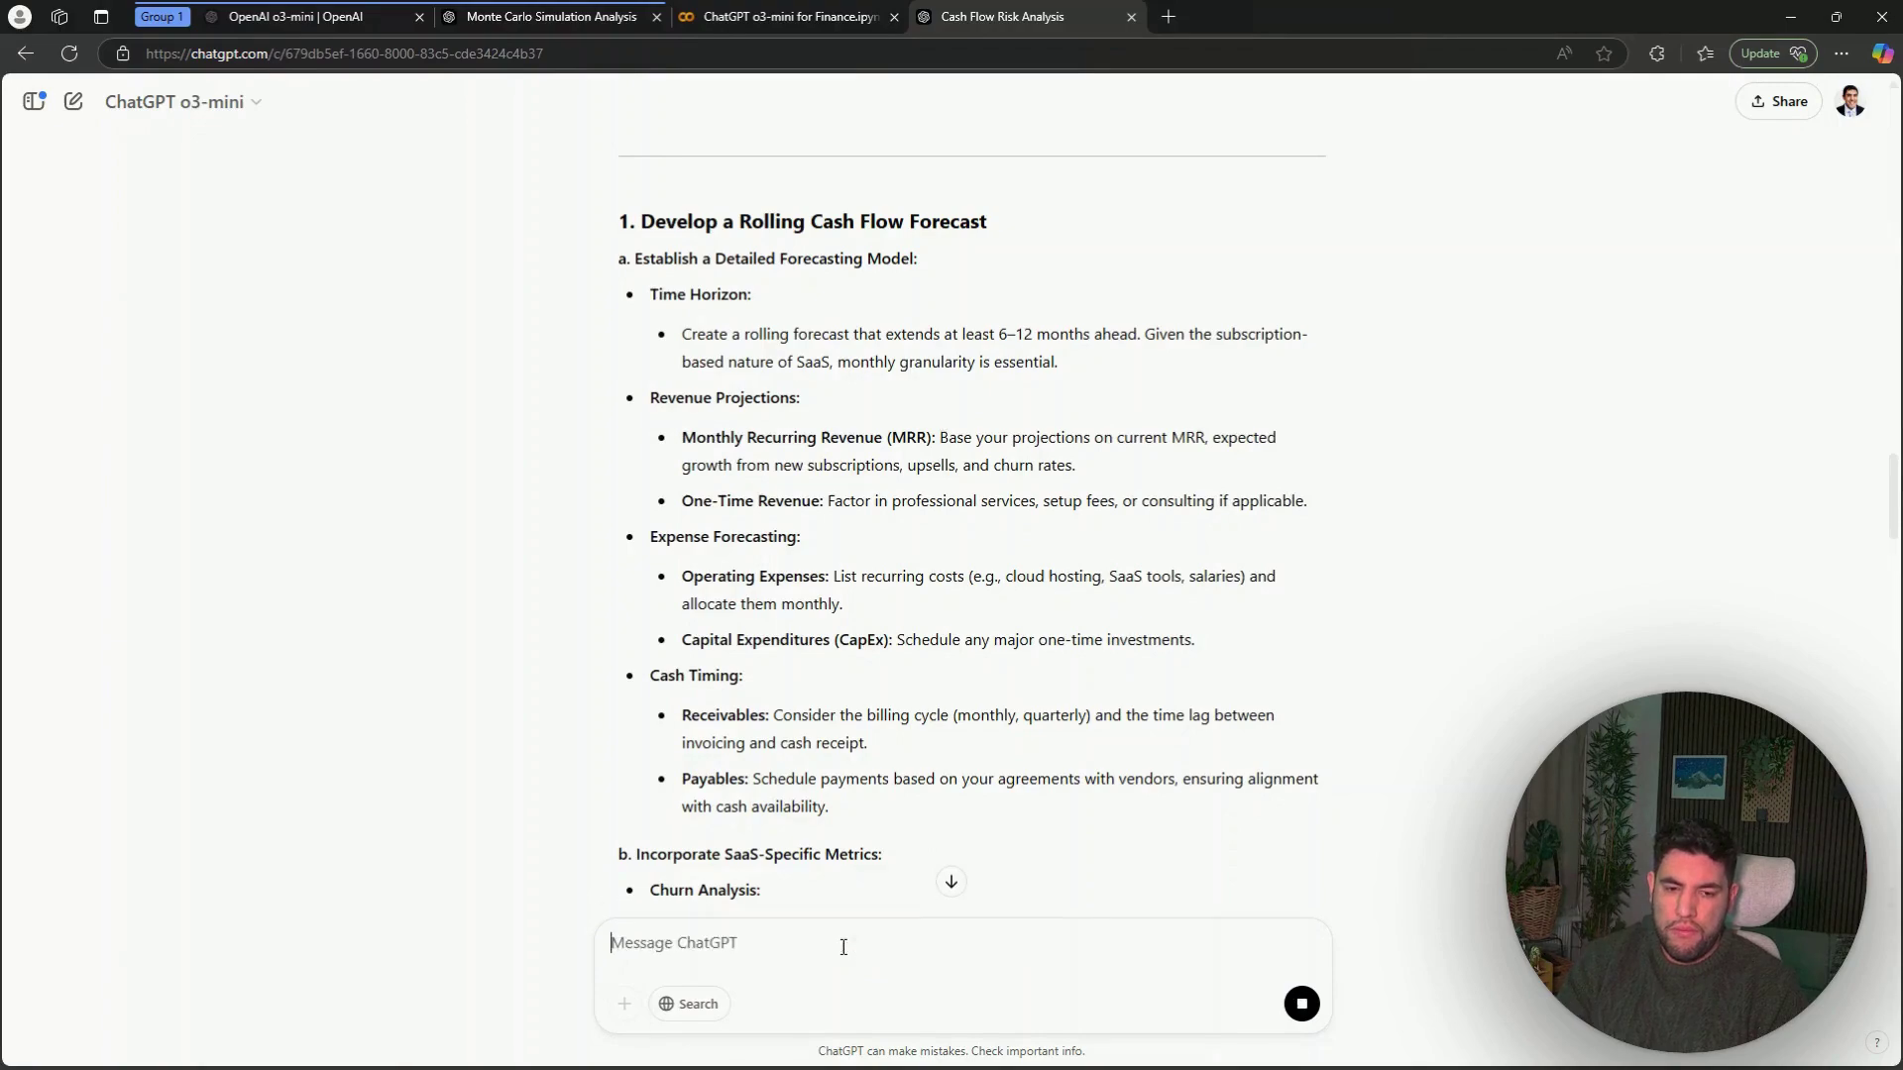
{"action": "scroll", "coordinate": [1115, 407], "scroll_direction": "down", "scroll_amount": 20}
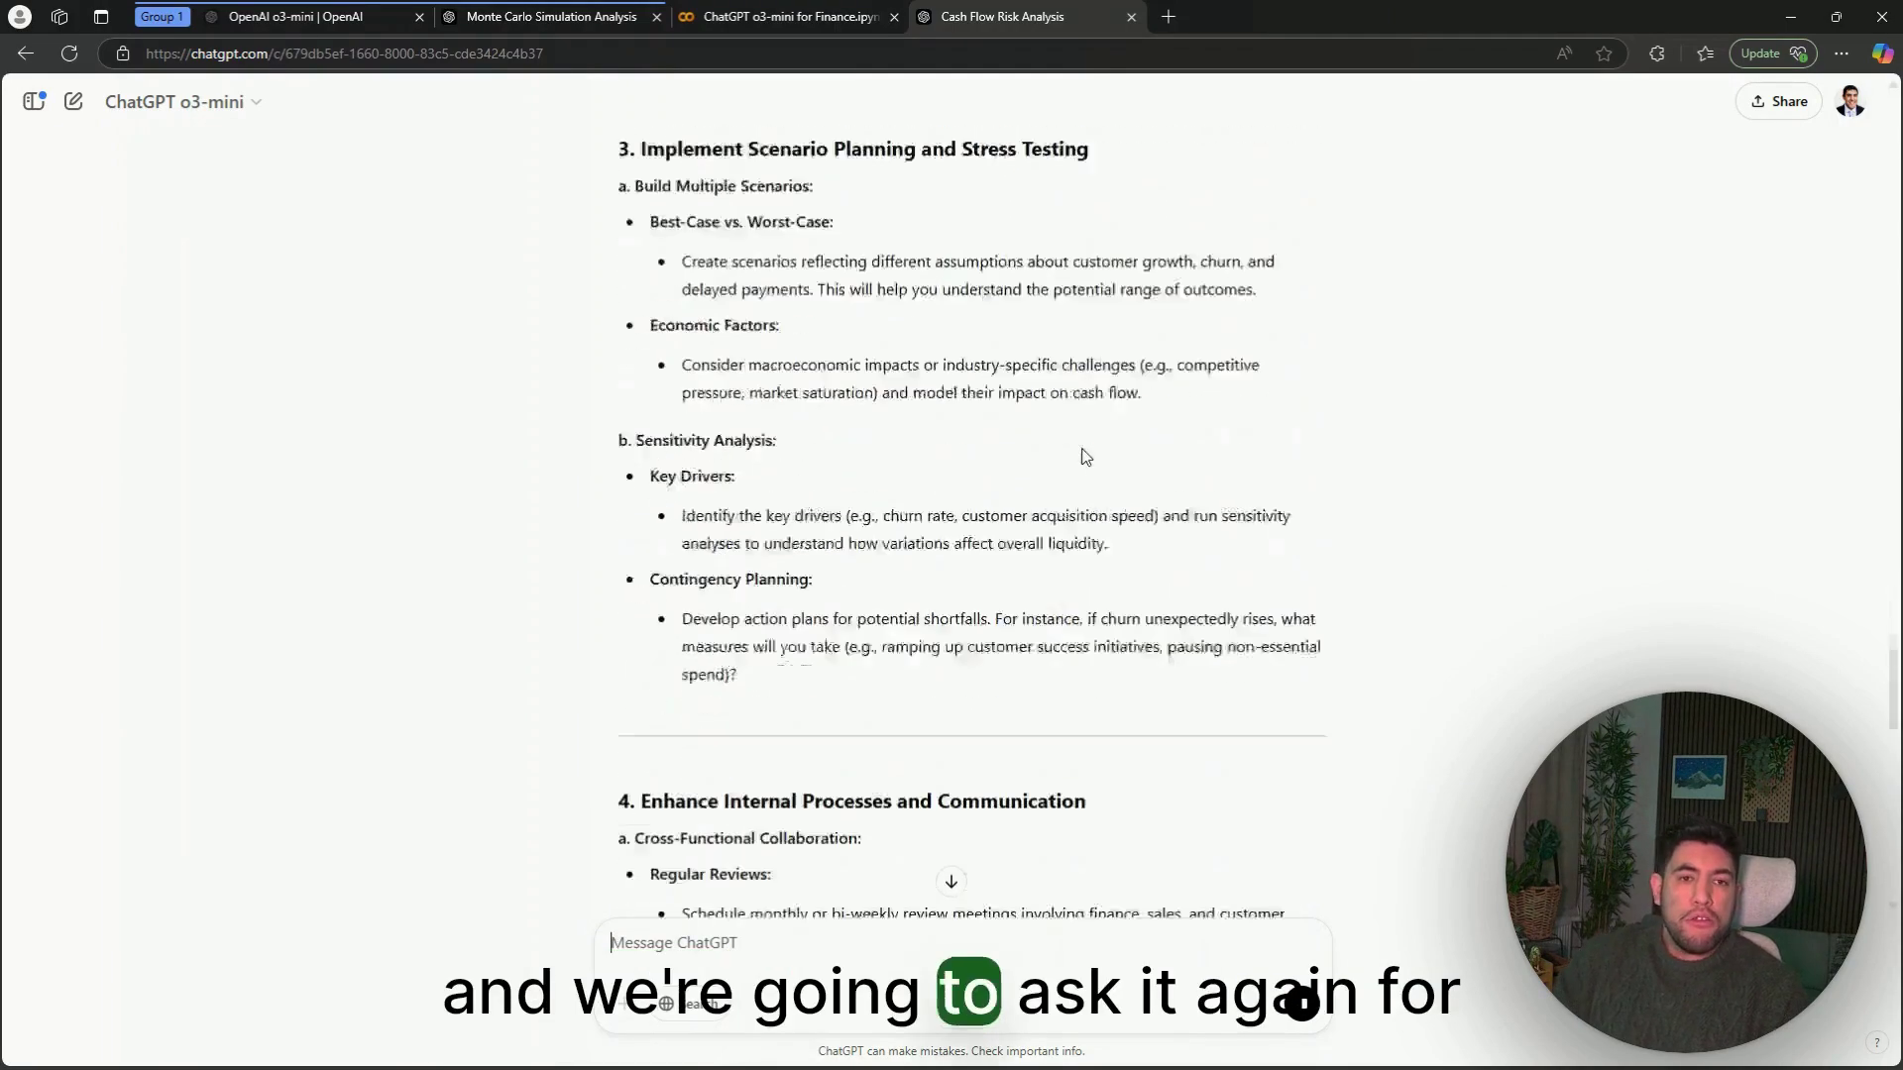
{"action": "scroll", "coordinate": [1101, 444], "scroll_direction": "down", "scroll_amount": 3}
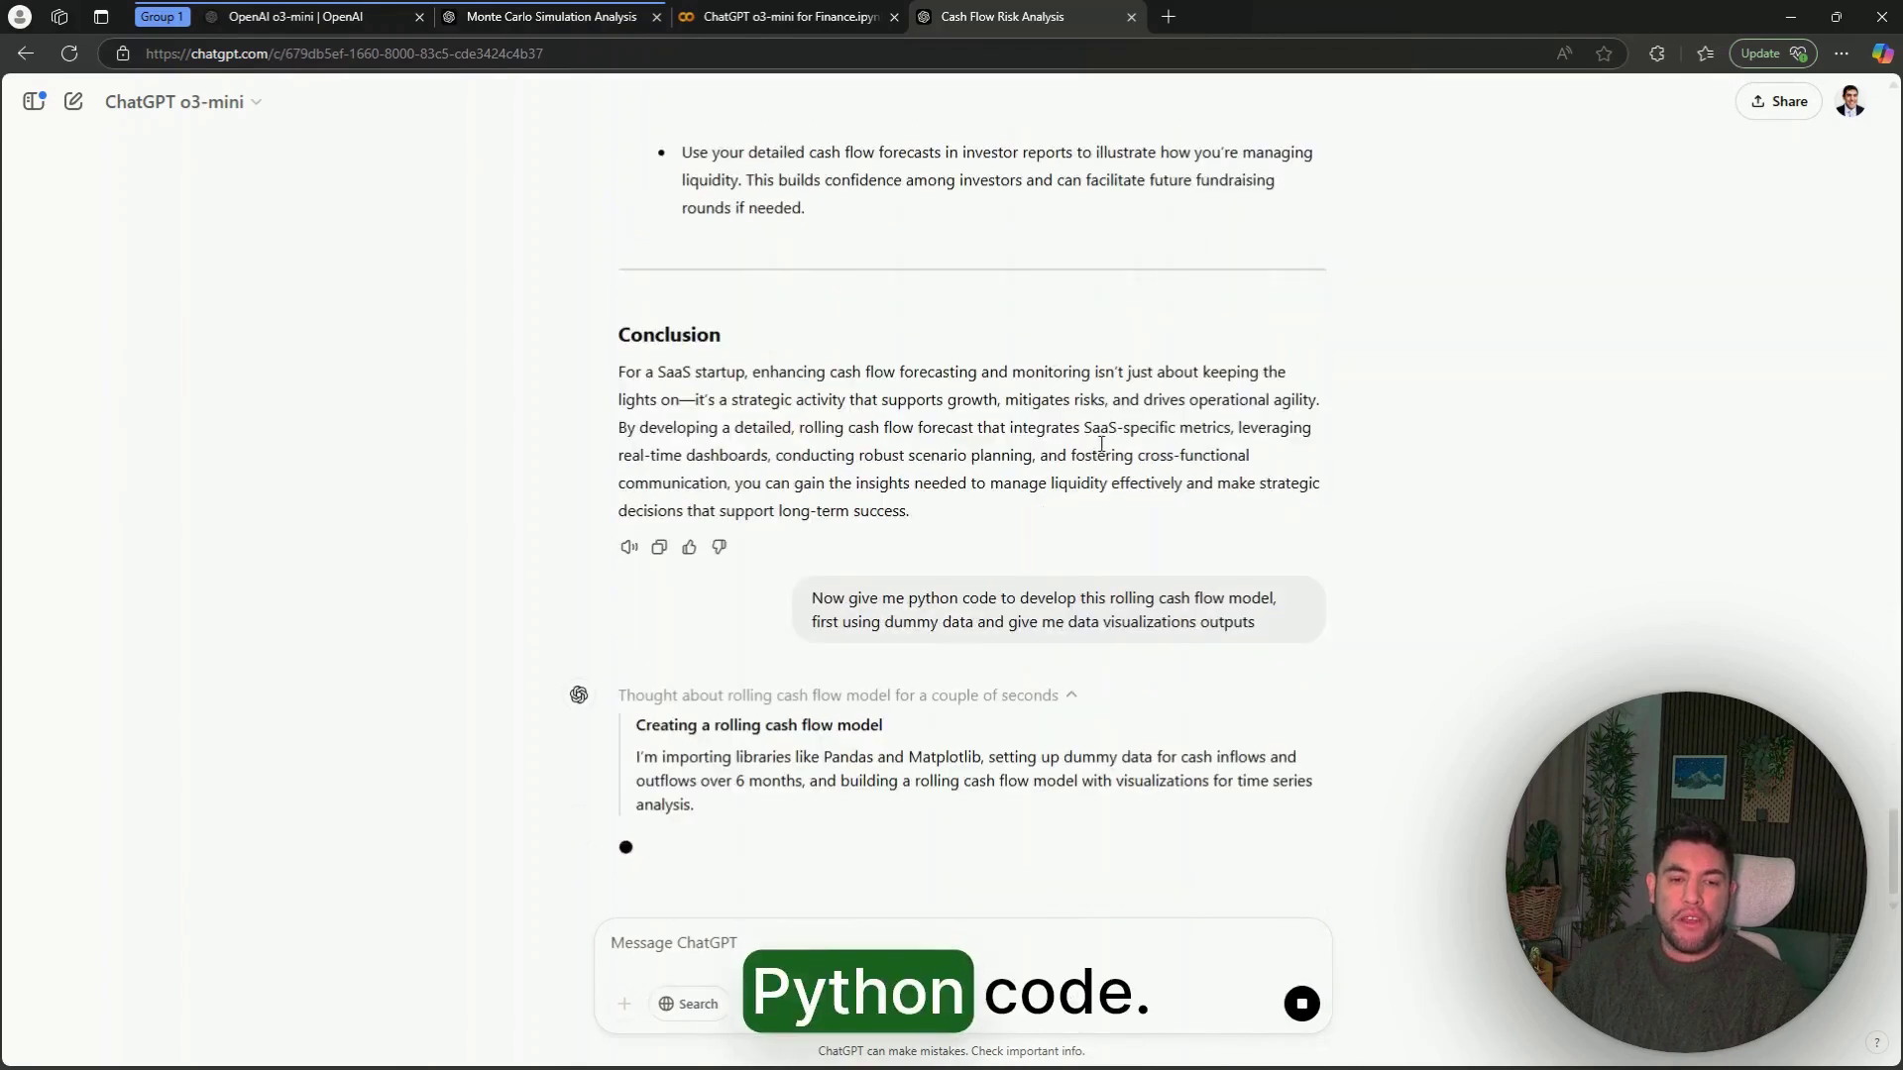
{"action": "scroll", "coordinate": [1115, 448], "scroll_direction": "down", "scroll_amount": 6}
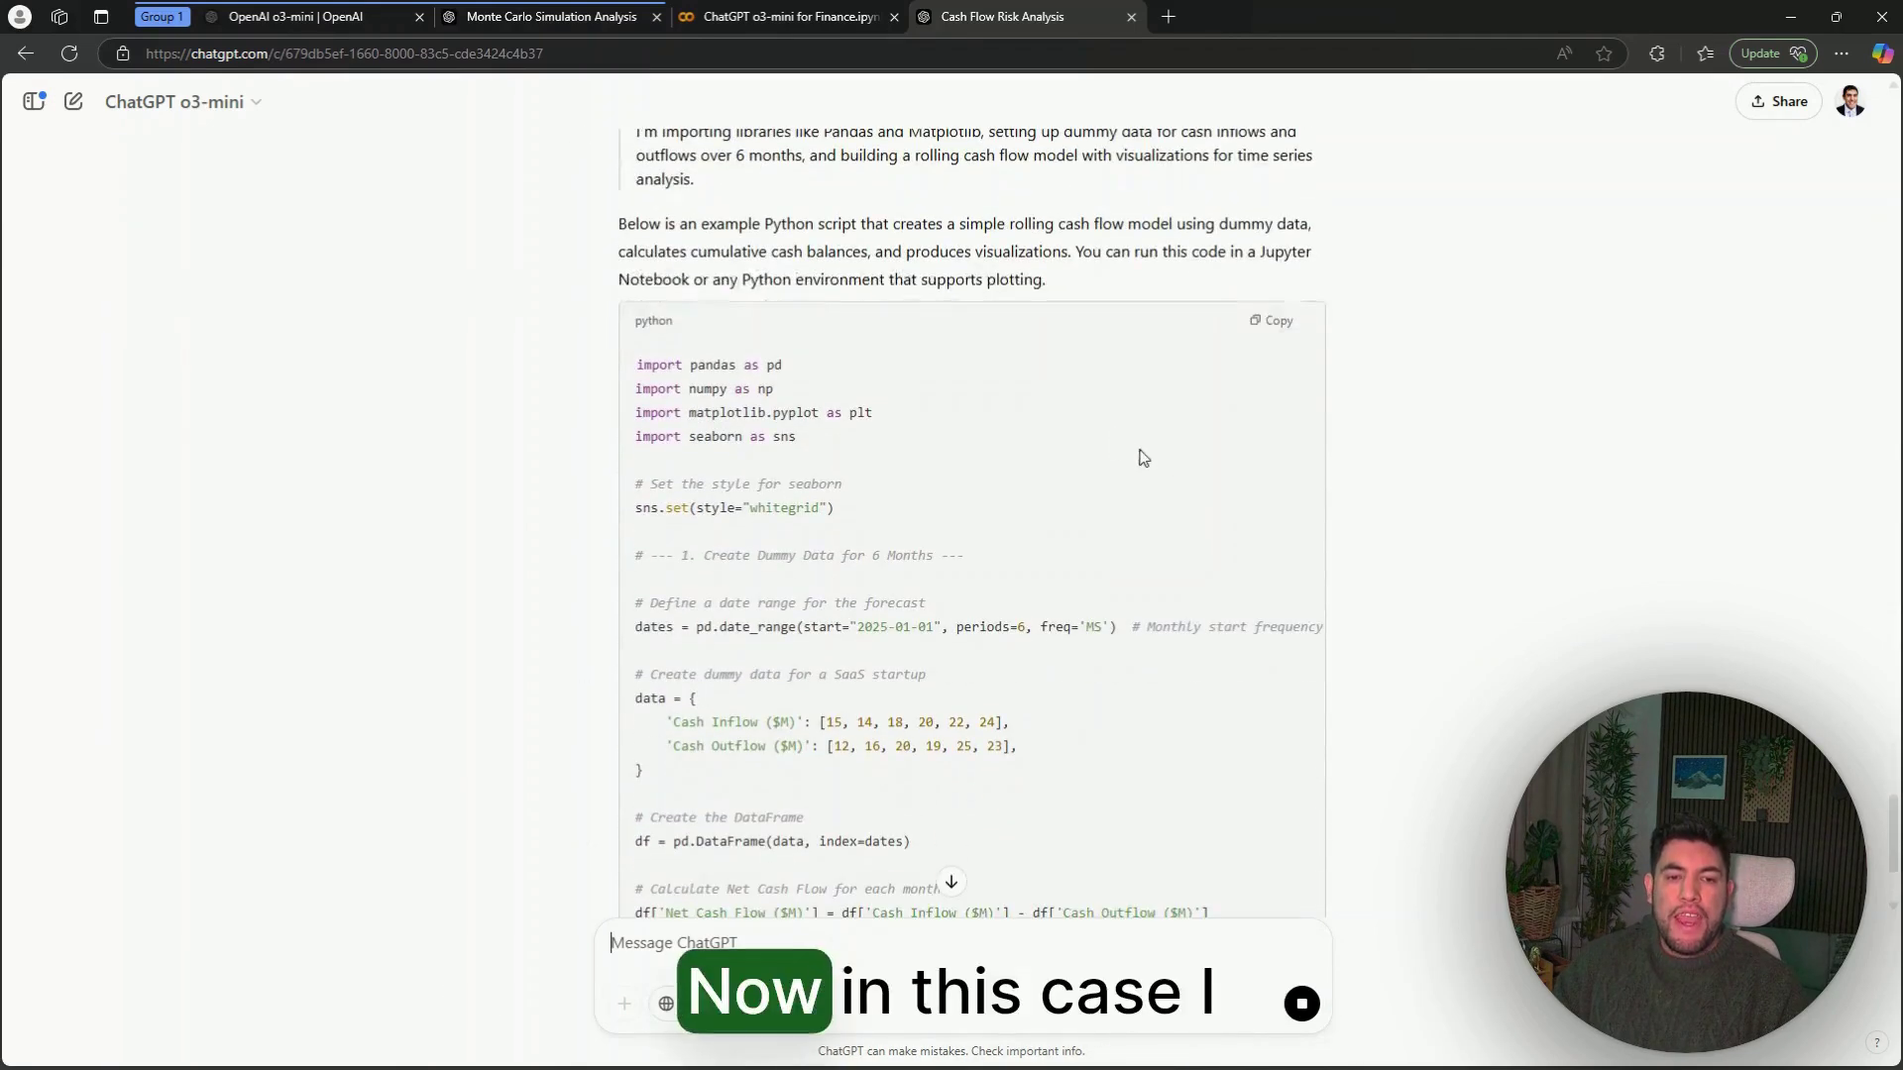
{"action": "scroll", "coordinate": [1353, 488], "scroll_direction": "up", "scroll_amount": 5}
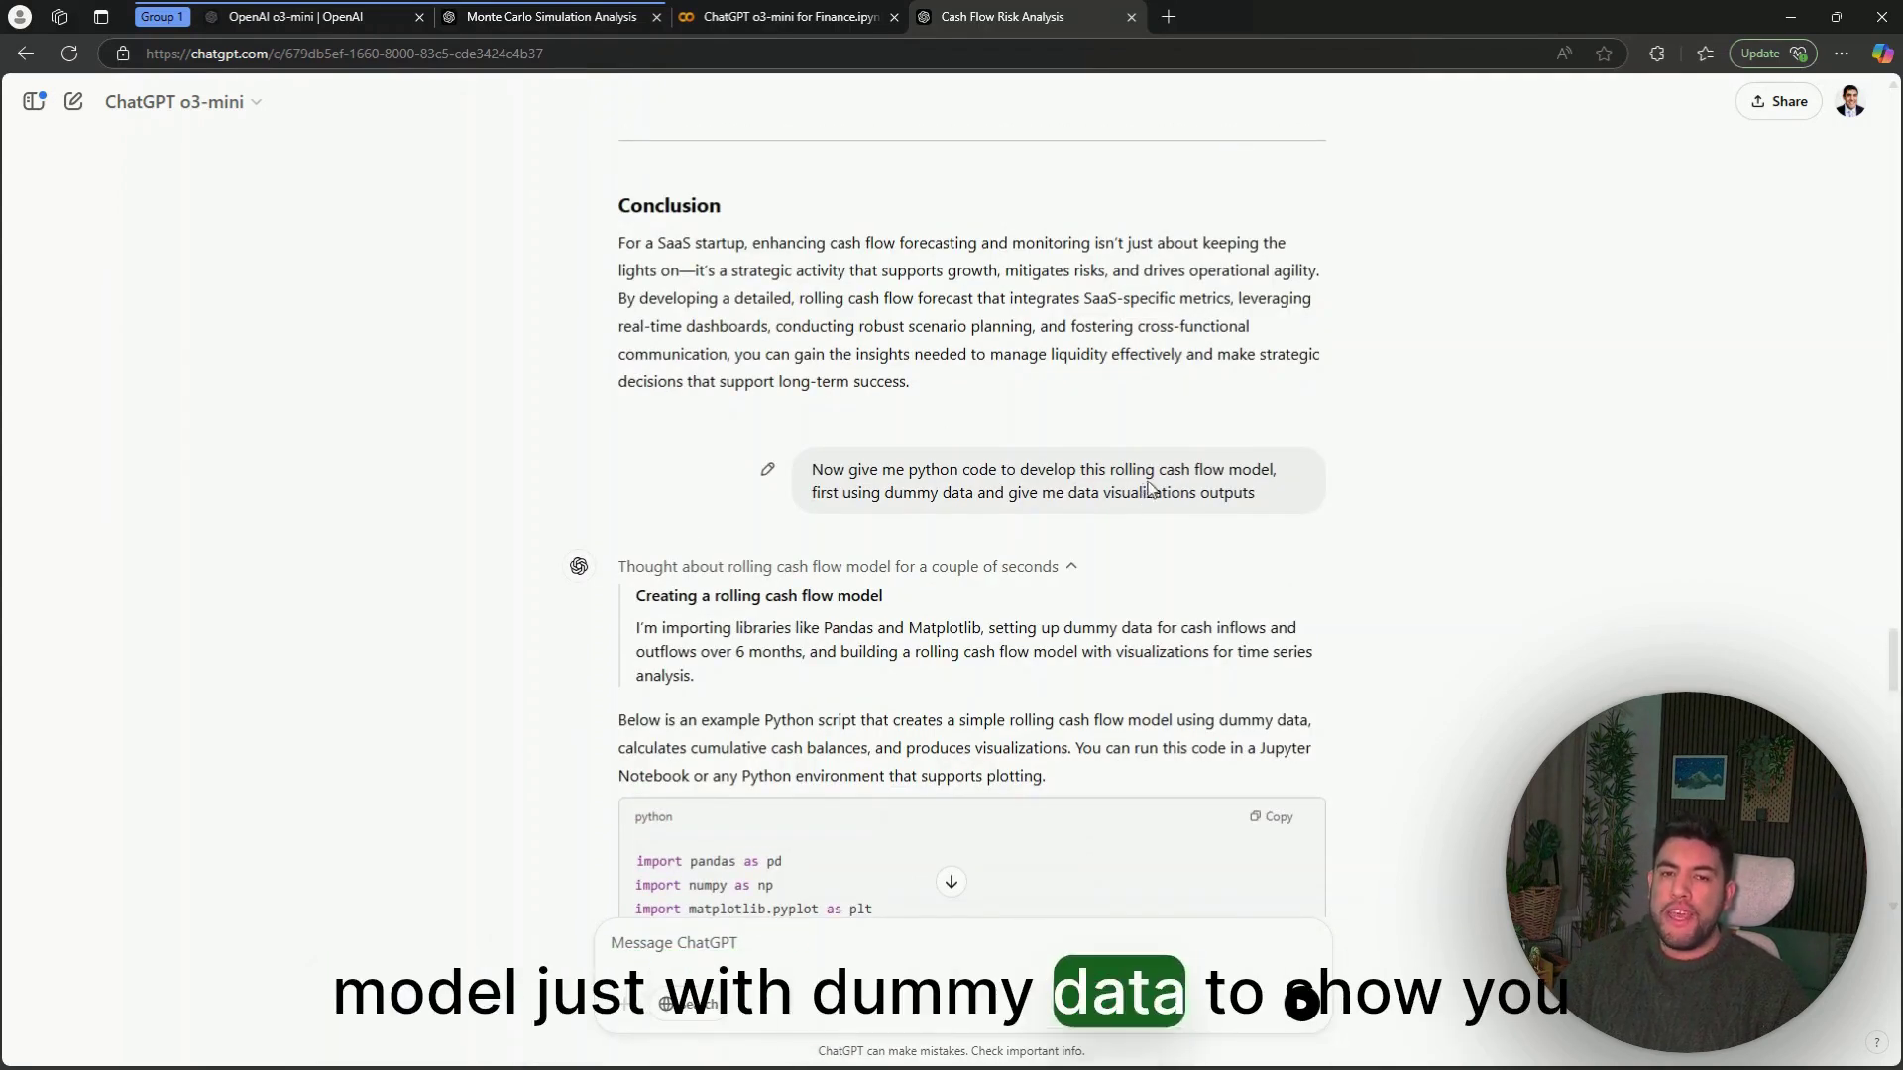
{"action": "scroll", "coordinate": [1229, 519], "scroll_direction": "down", "scroll_amount": 3}
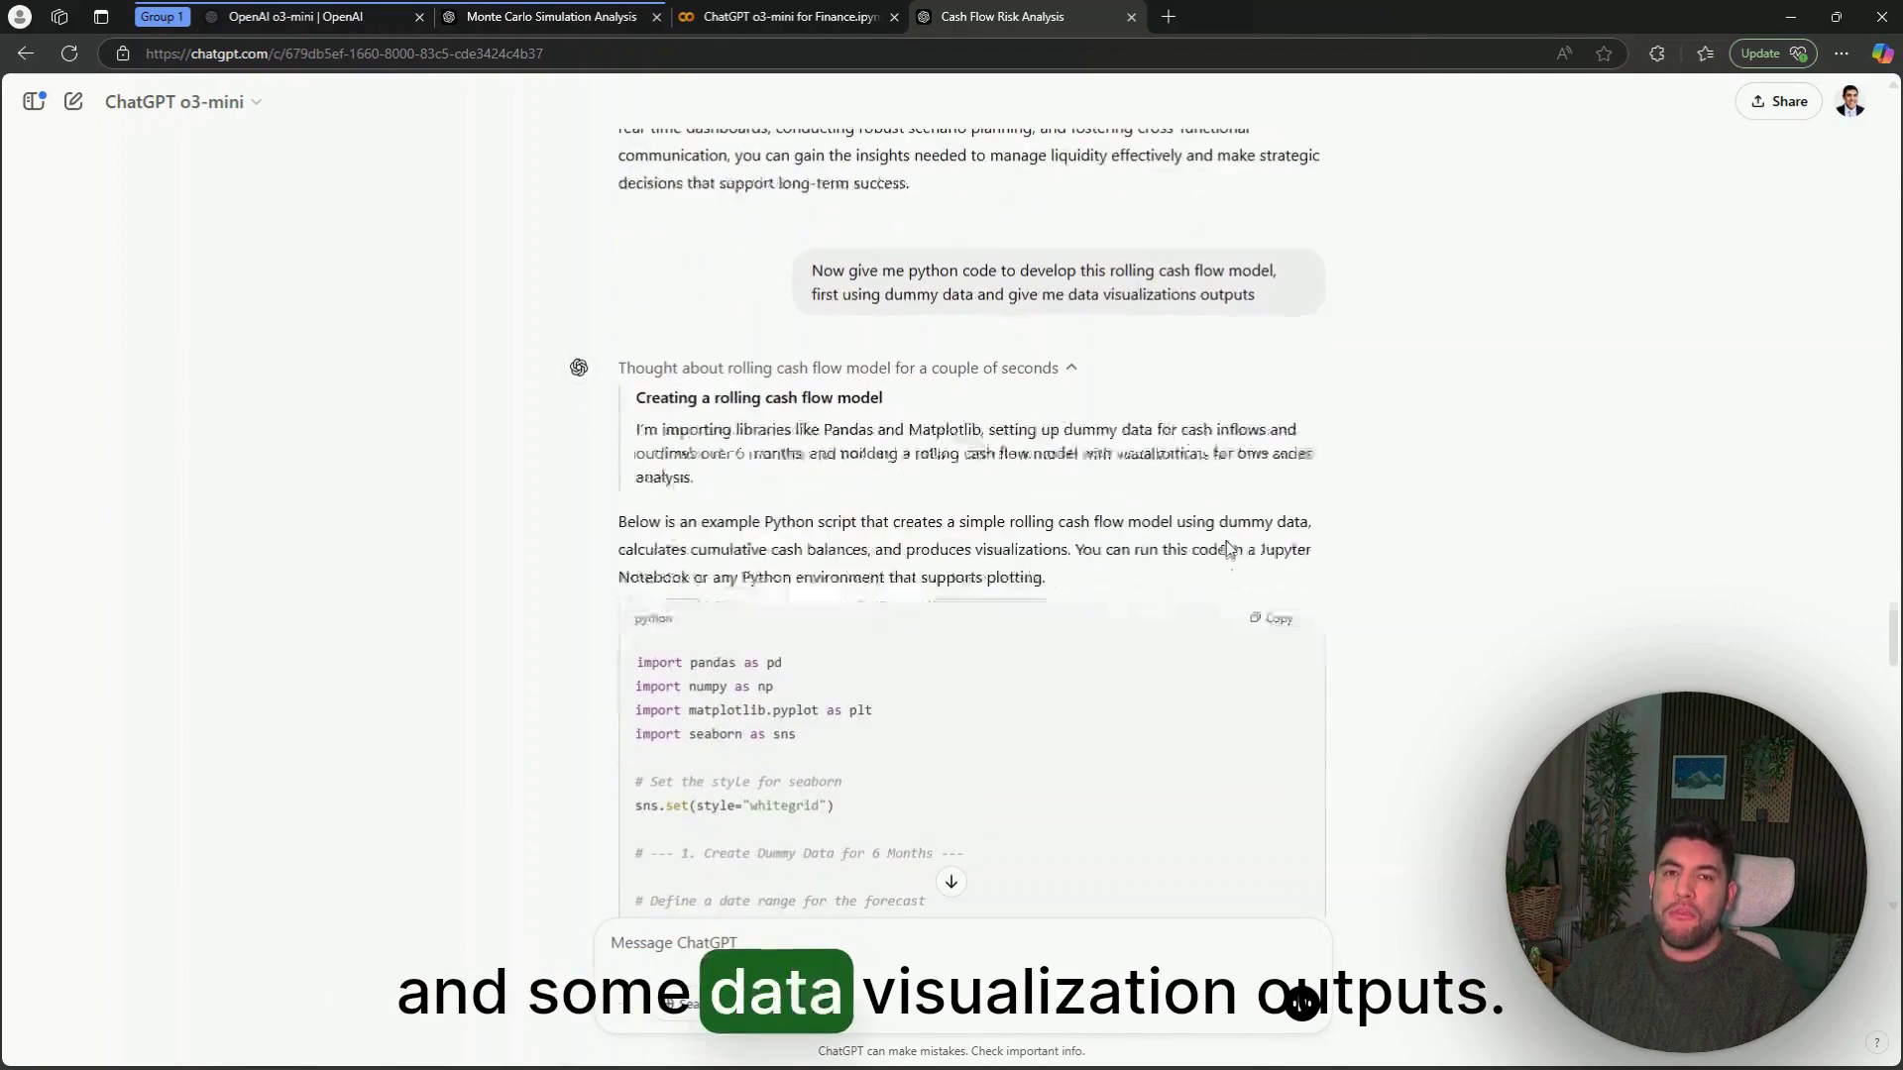
{"action": "scroll", "coordinate": [1239, 566], "scroll_direction": "down", "scroll_amount": 4}
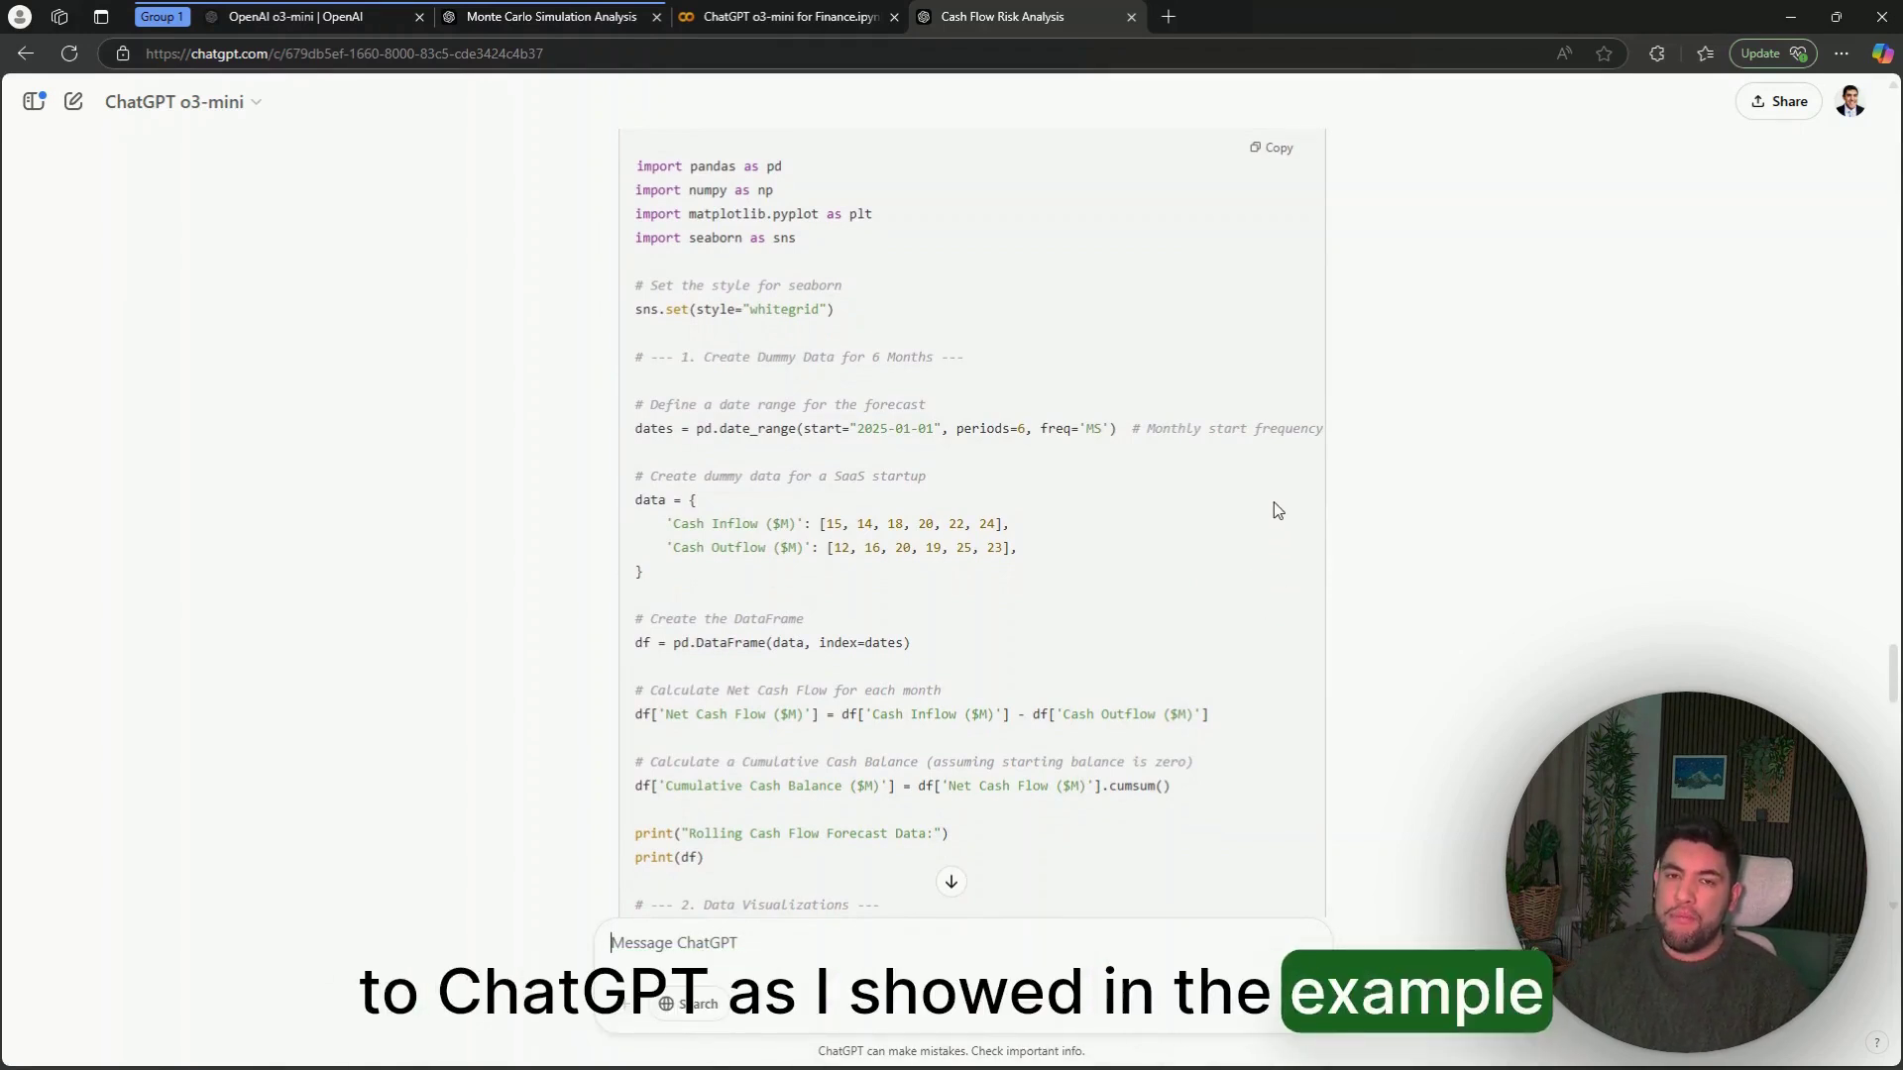
Review the script's six months of dummy SaaS data and four plots, then copy the code.
{"action": "scroll", "coordinate": [1282, 563], "scroll_direction": "down", "scroll_amount": 1}
{"action": "scroll", "coordinate": [1281, 565], "scroll_direction": "down", "scroll_amount": 2}
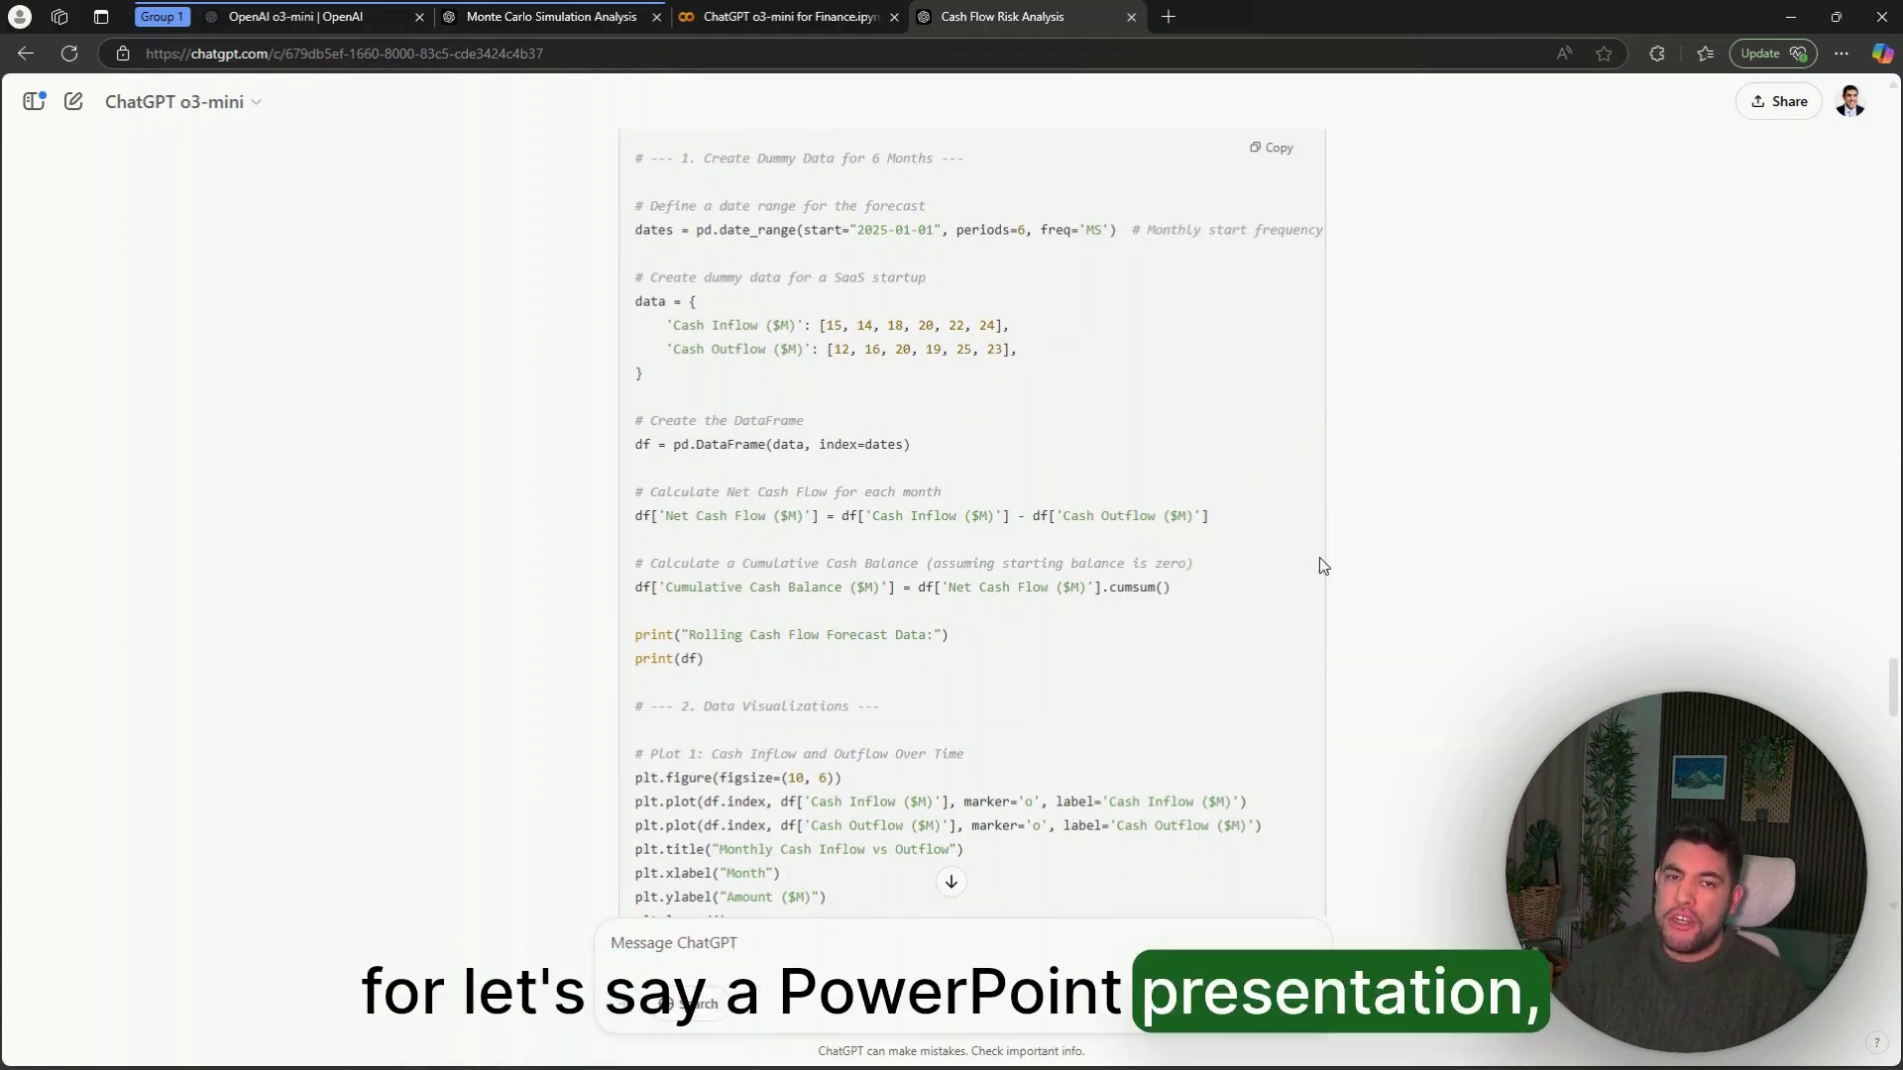
{"action": "scroll", "coordinate": [1298, 543], "scroll_direction": "down", "scroll_amount": 2}
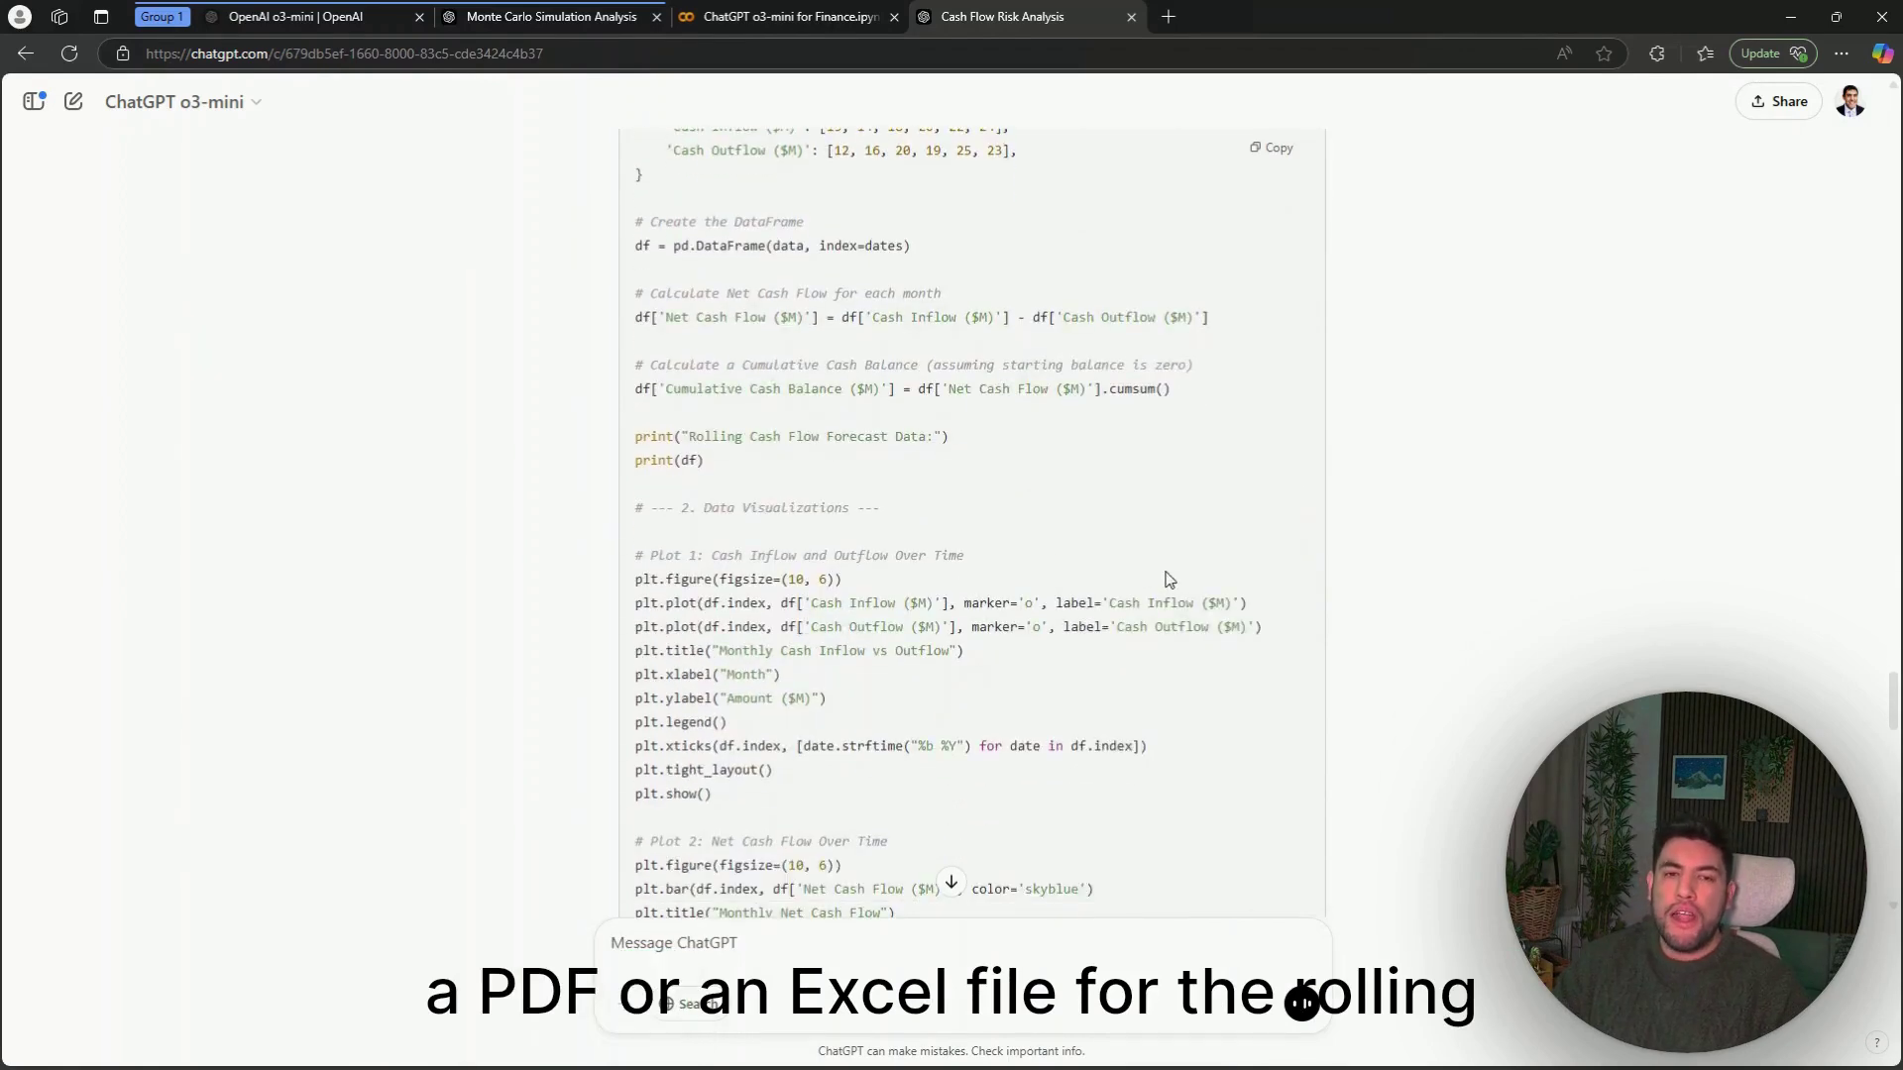
{"action": "scroll", "coordinate": [1034, 578], "scroll_direction": "down", "scroll_amount": 2}
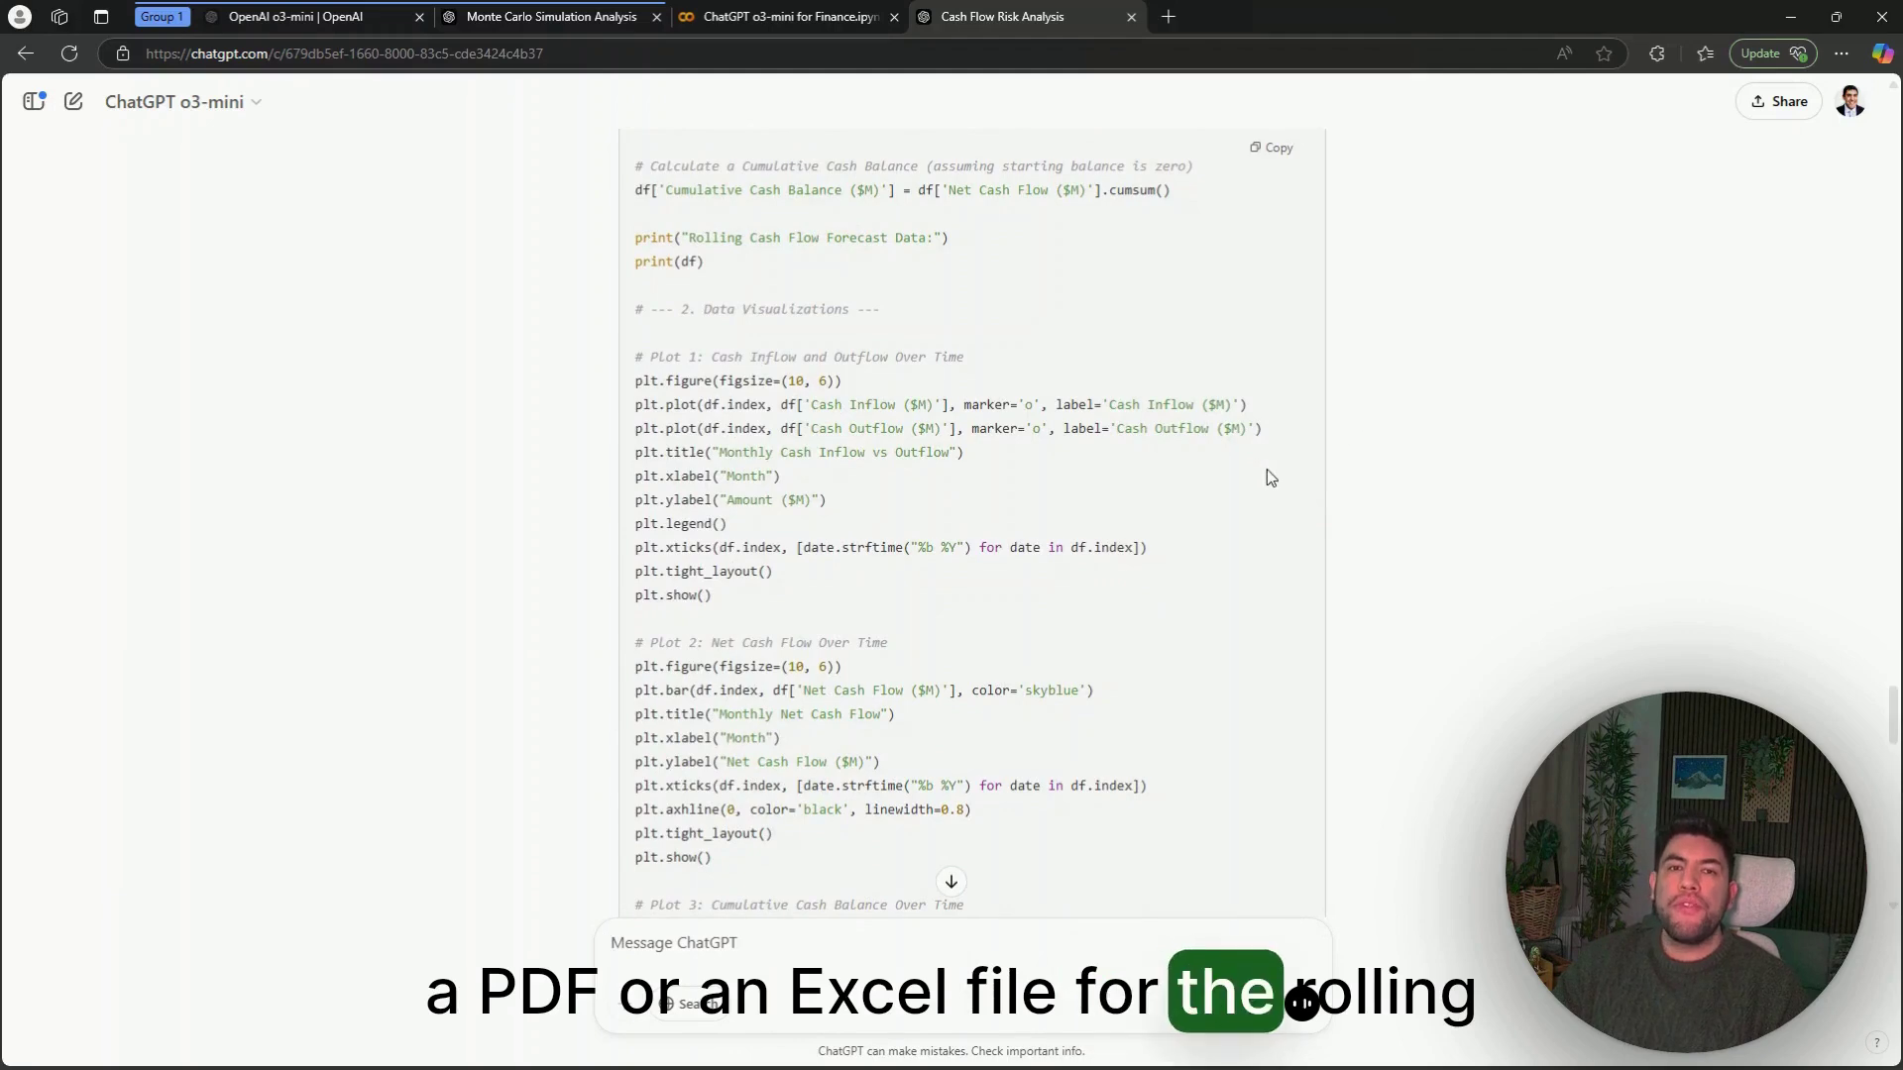
{"action": "scroll", "coordinate": [1224, 541], "scroll_direction": "down", "scroll_amount": 10}
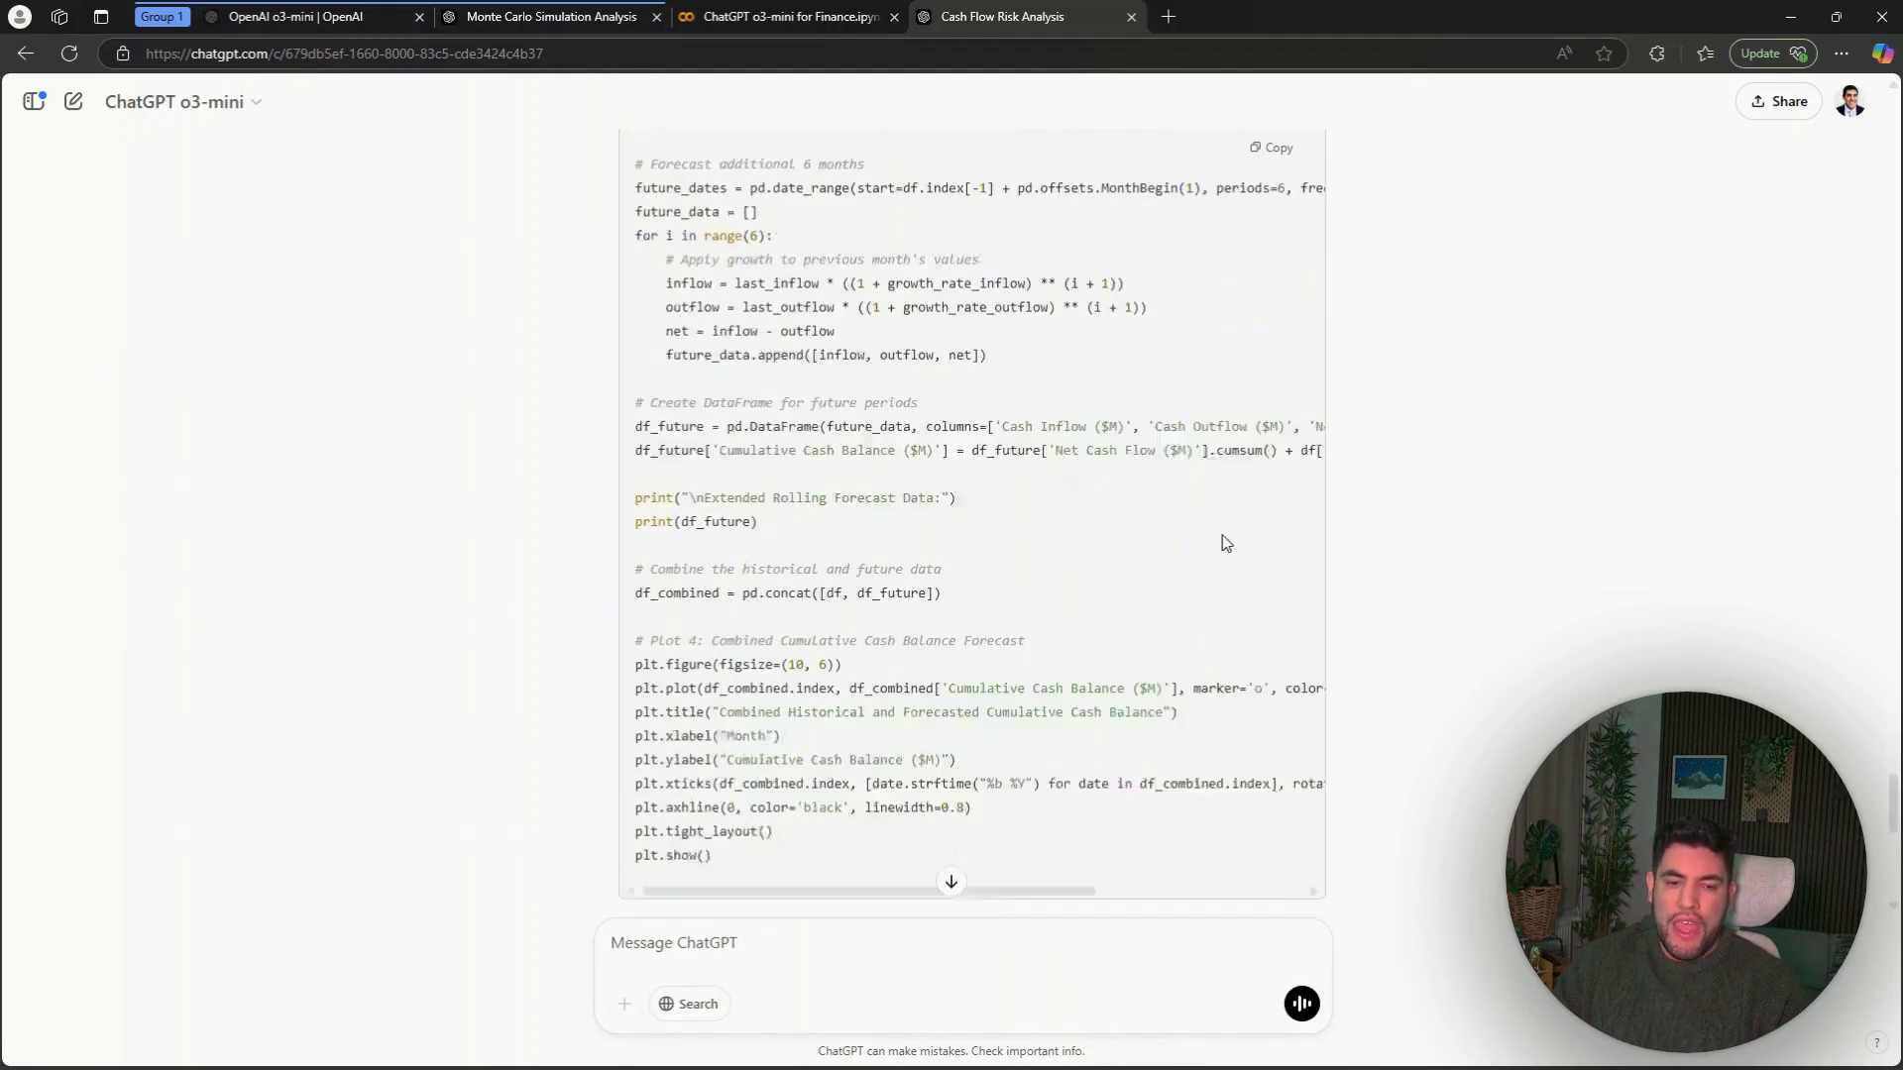
{"action": "scroll", "coordinate": [1226, 543], "scroll_direction": "down", "scroll_amount": 3}
{"action": "scroll", "coordinate": [1219, 595], "scroll_direction": "up", "scroll_amount": 2}
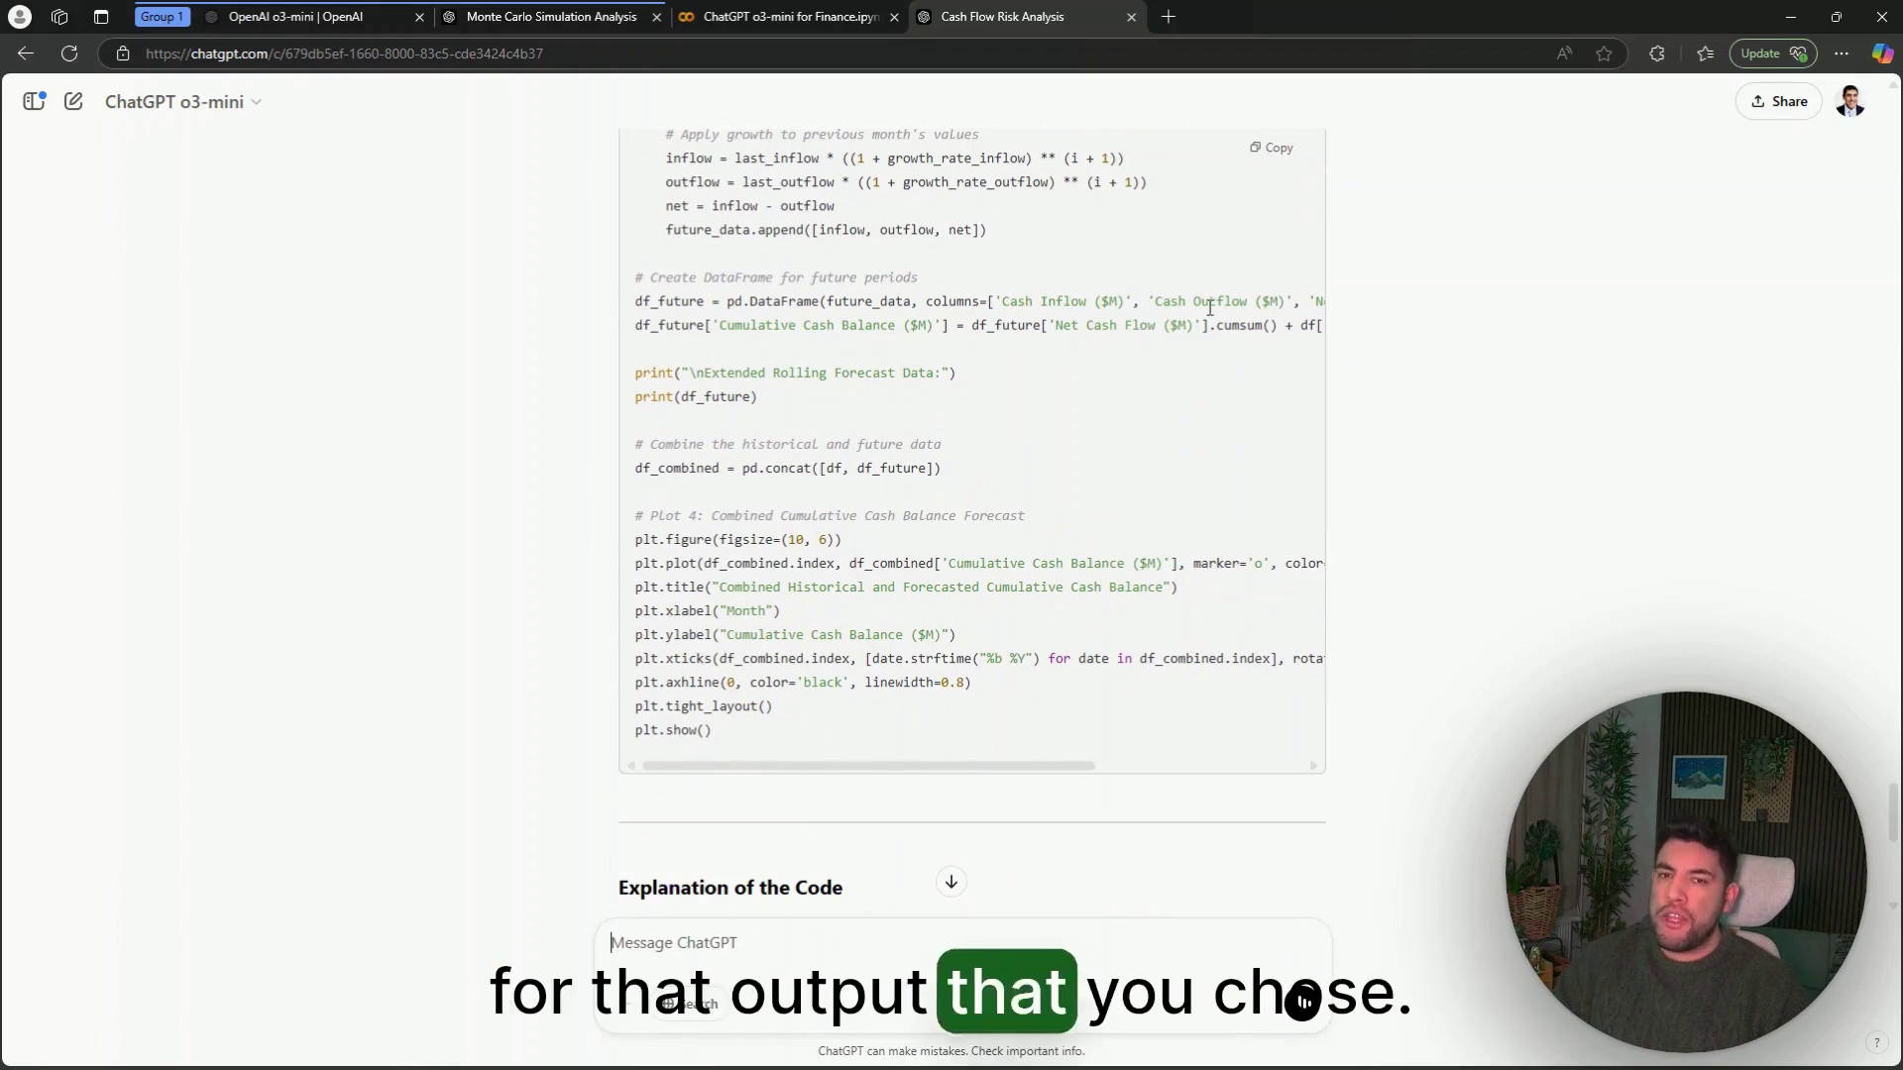
{"action": "left_click", "coordinate": [1273, 148]}
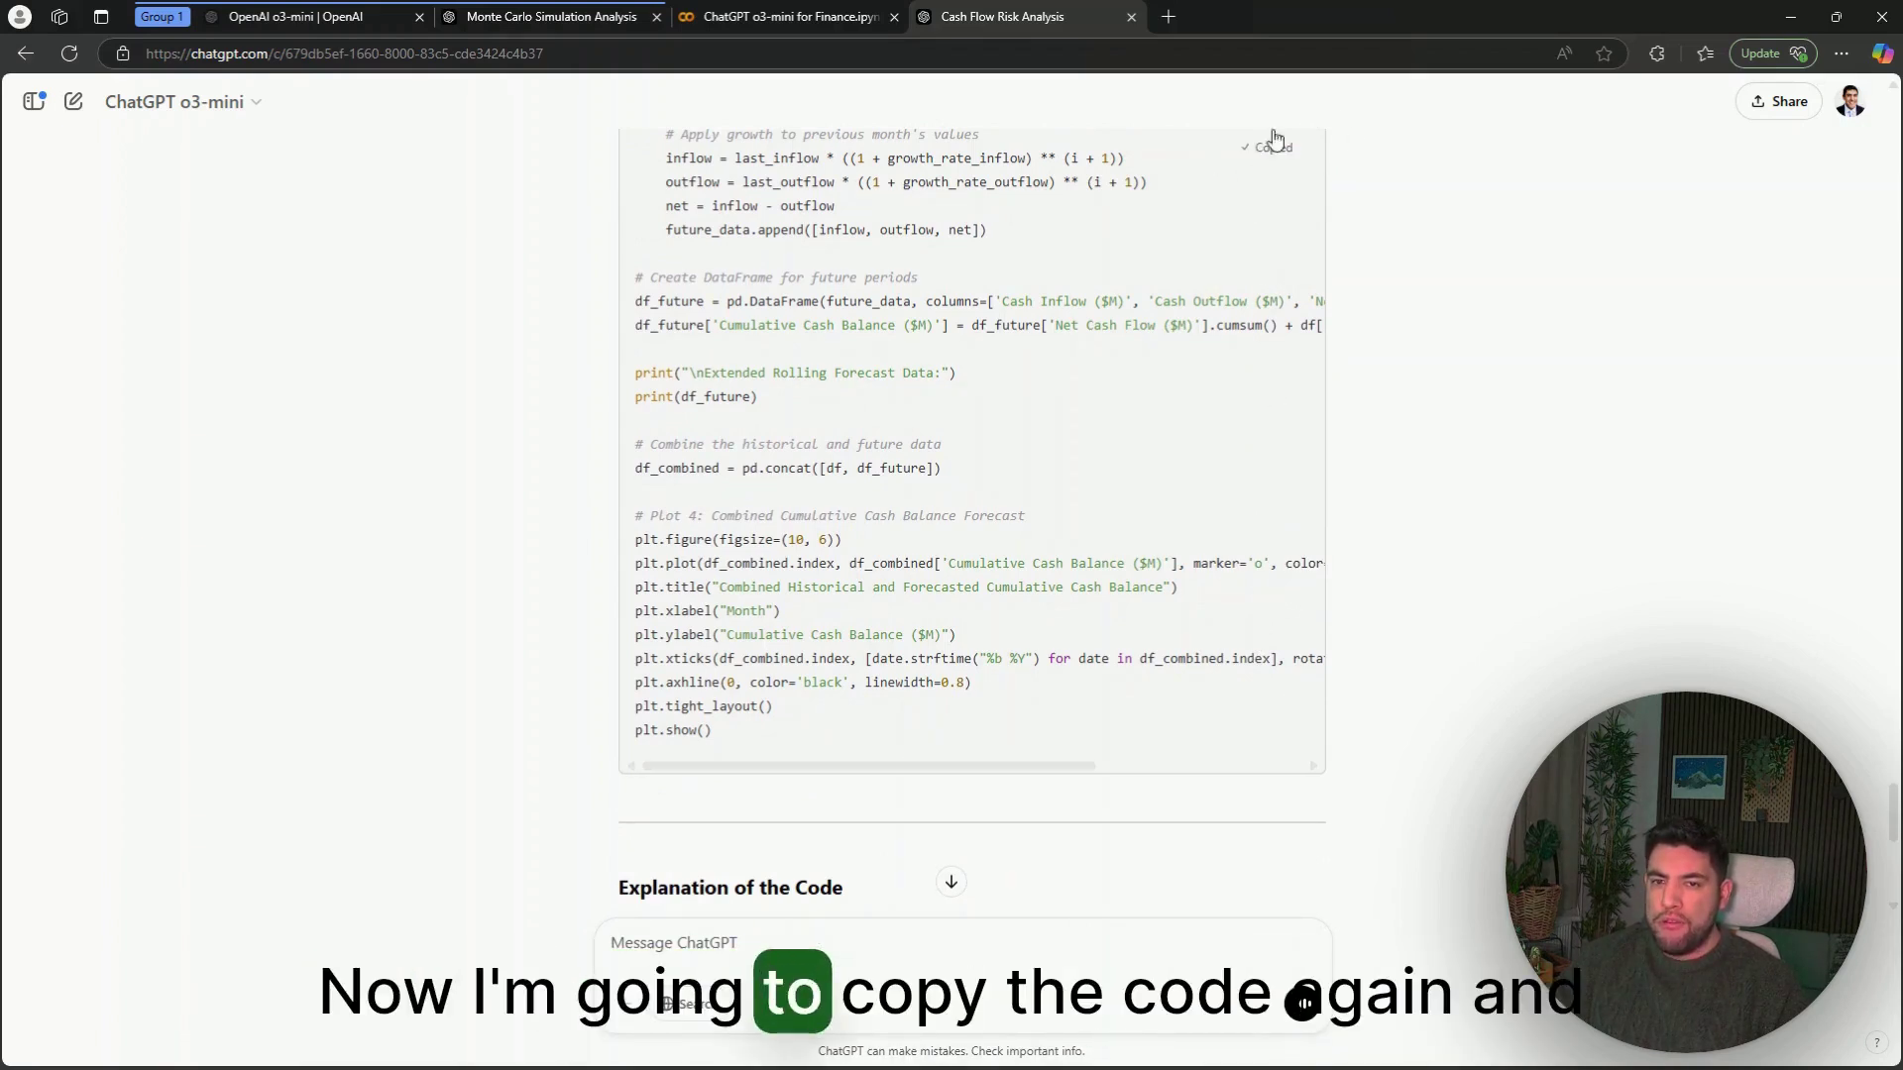
Paste the rolling cash flow code into the empty cell at the end of the Colab notebook.
{"action": "left_click", "coordinate": [848, 20]}
{"action": "scroll", "coordinate": [850, 432], "scroll_direction": "down", "scroll_amount": 15}
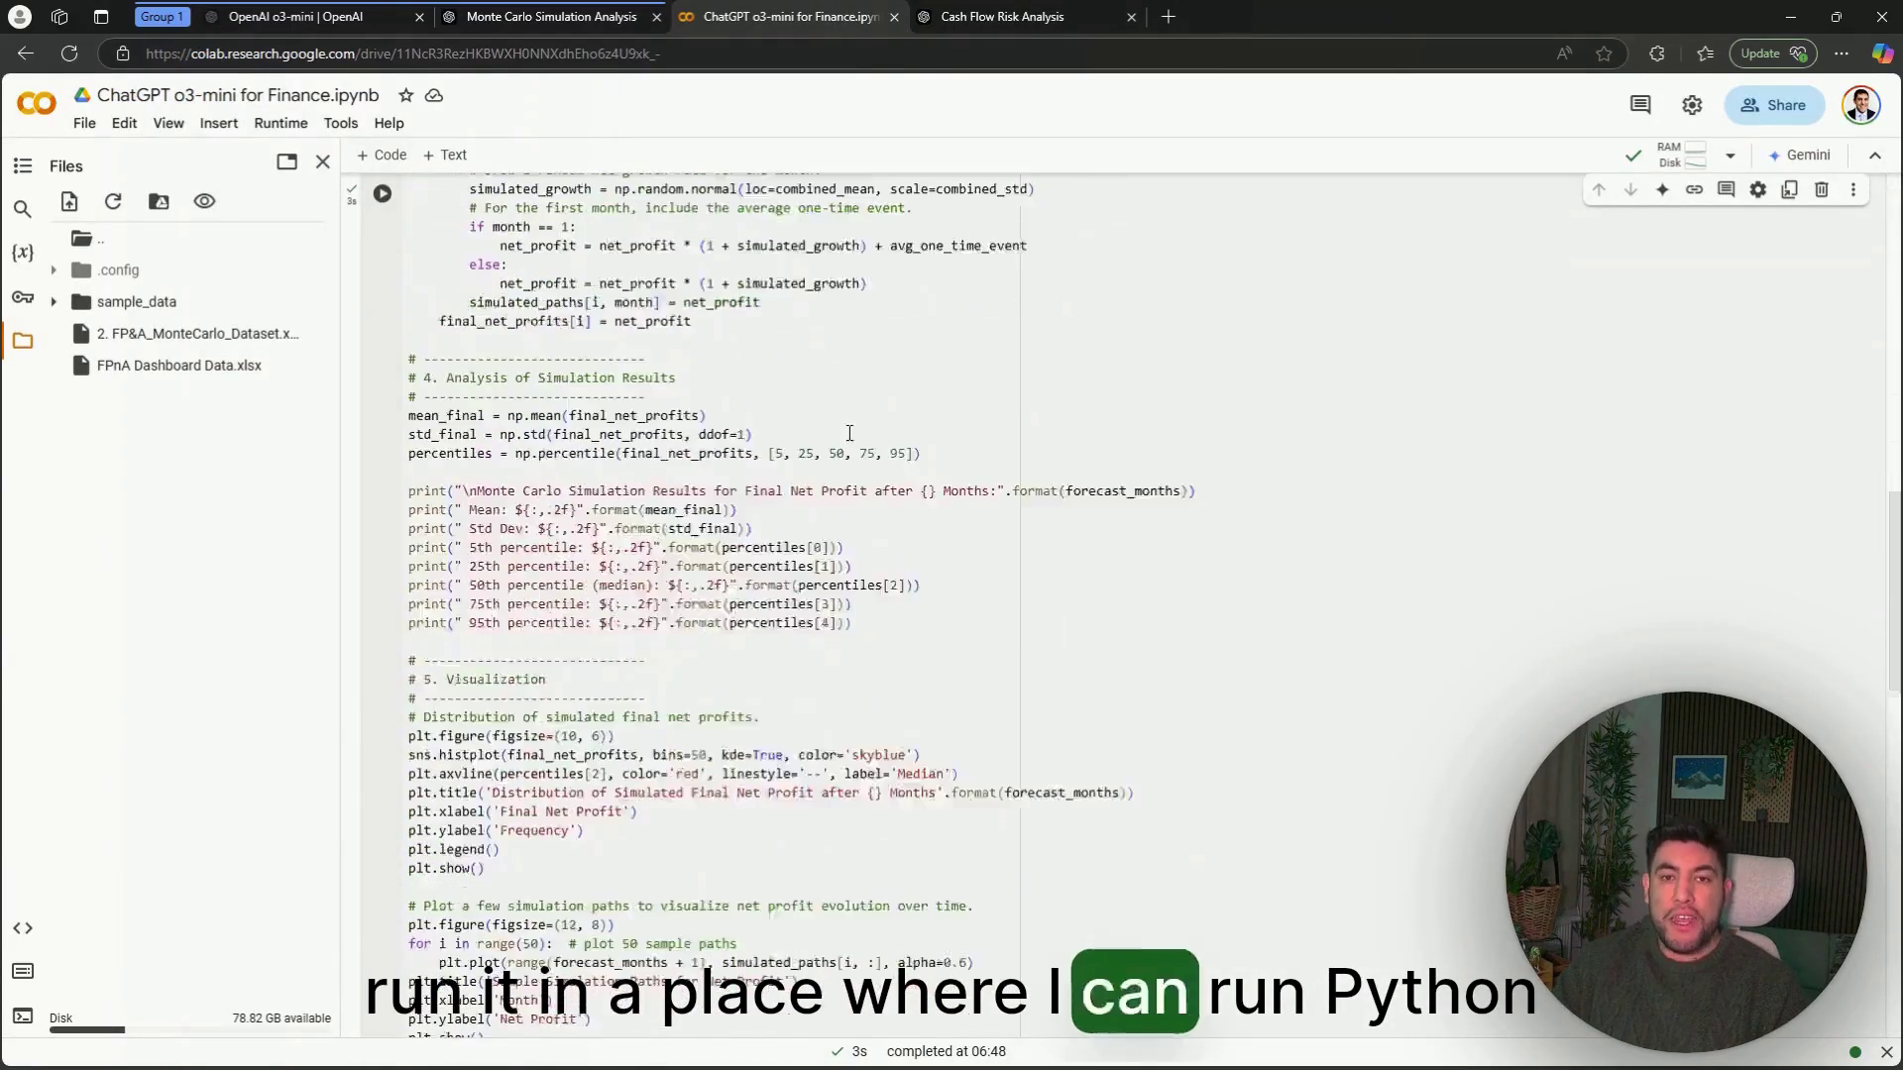
{"action": "scroll", "coordinate": [850, 433], "scroll_direction": "down", "scroll_amount": 10}
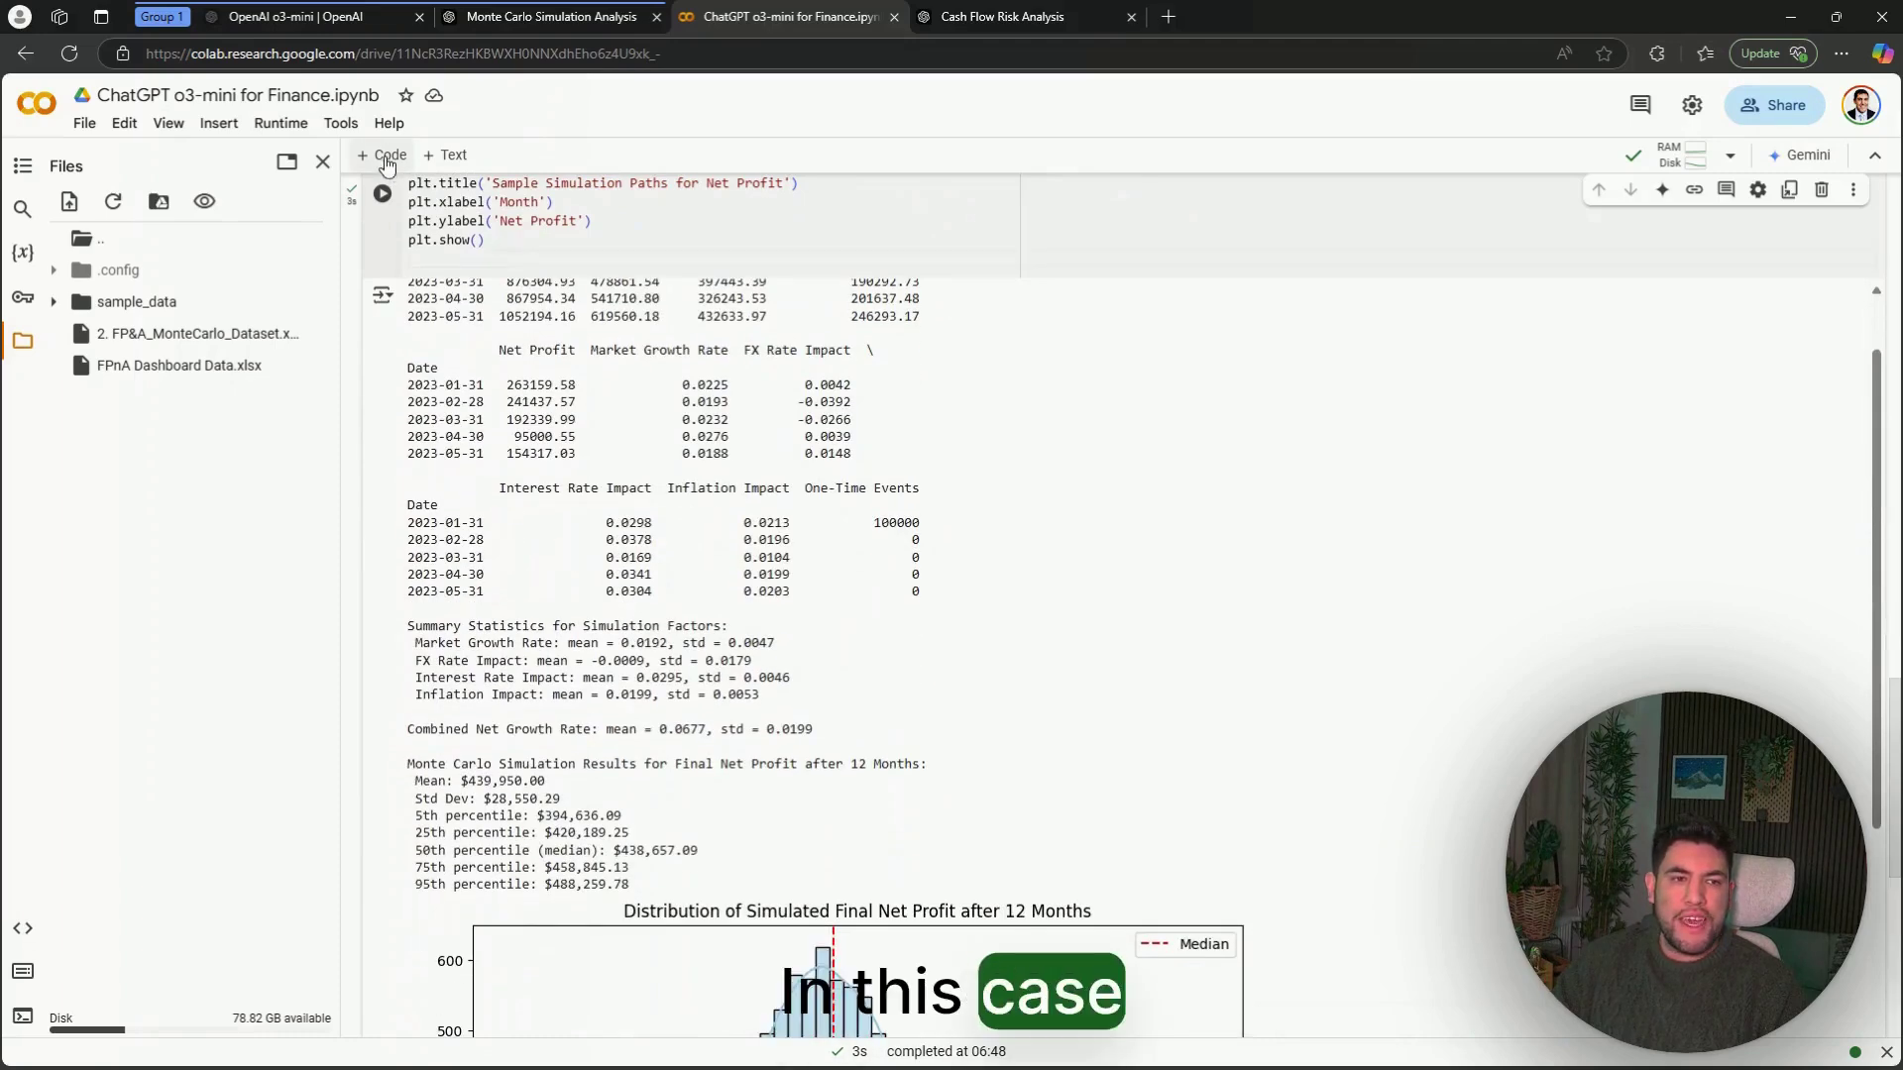
{"action": "scroll", "coordinate": [574, 404], "scroll_direction": "down", "scroll_amount": 20}
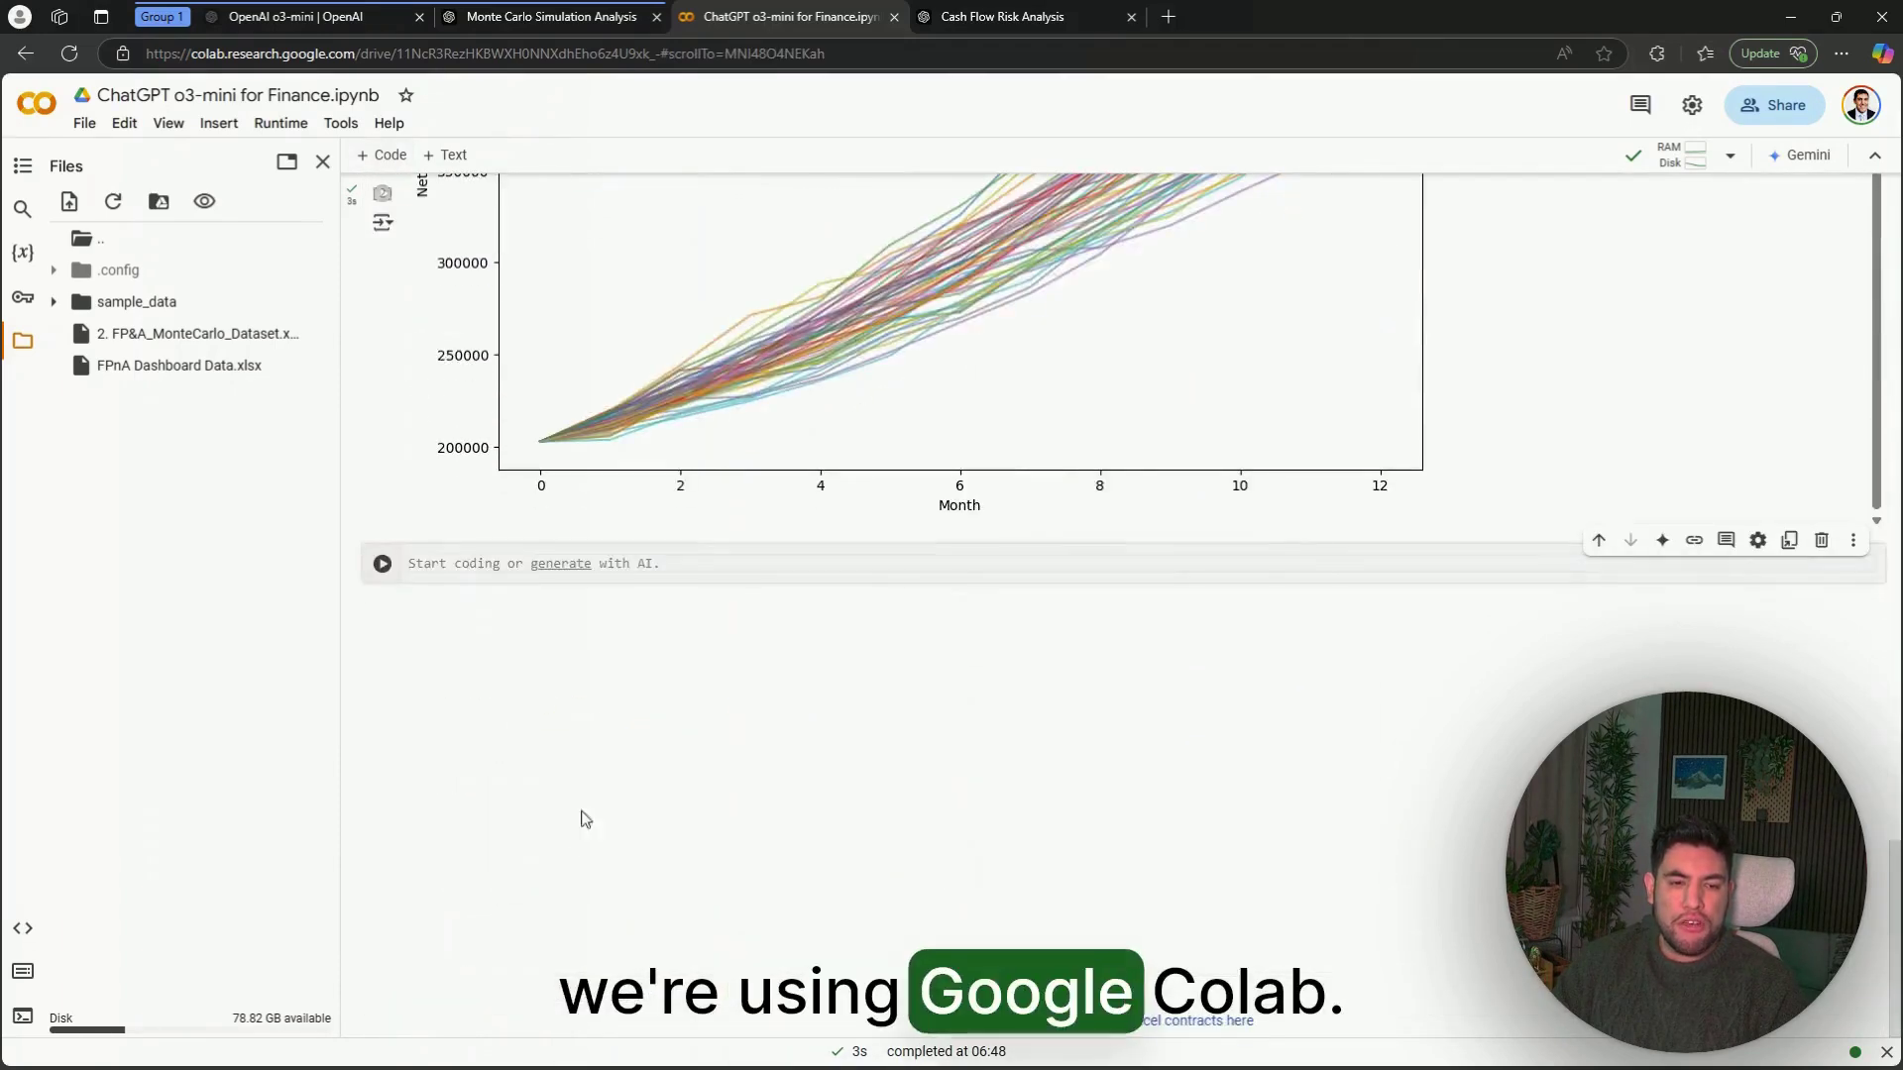
{"action": "left_click", "coordinate": [485, 565]}
{"action": "key", "text": "ctrl+v"}
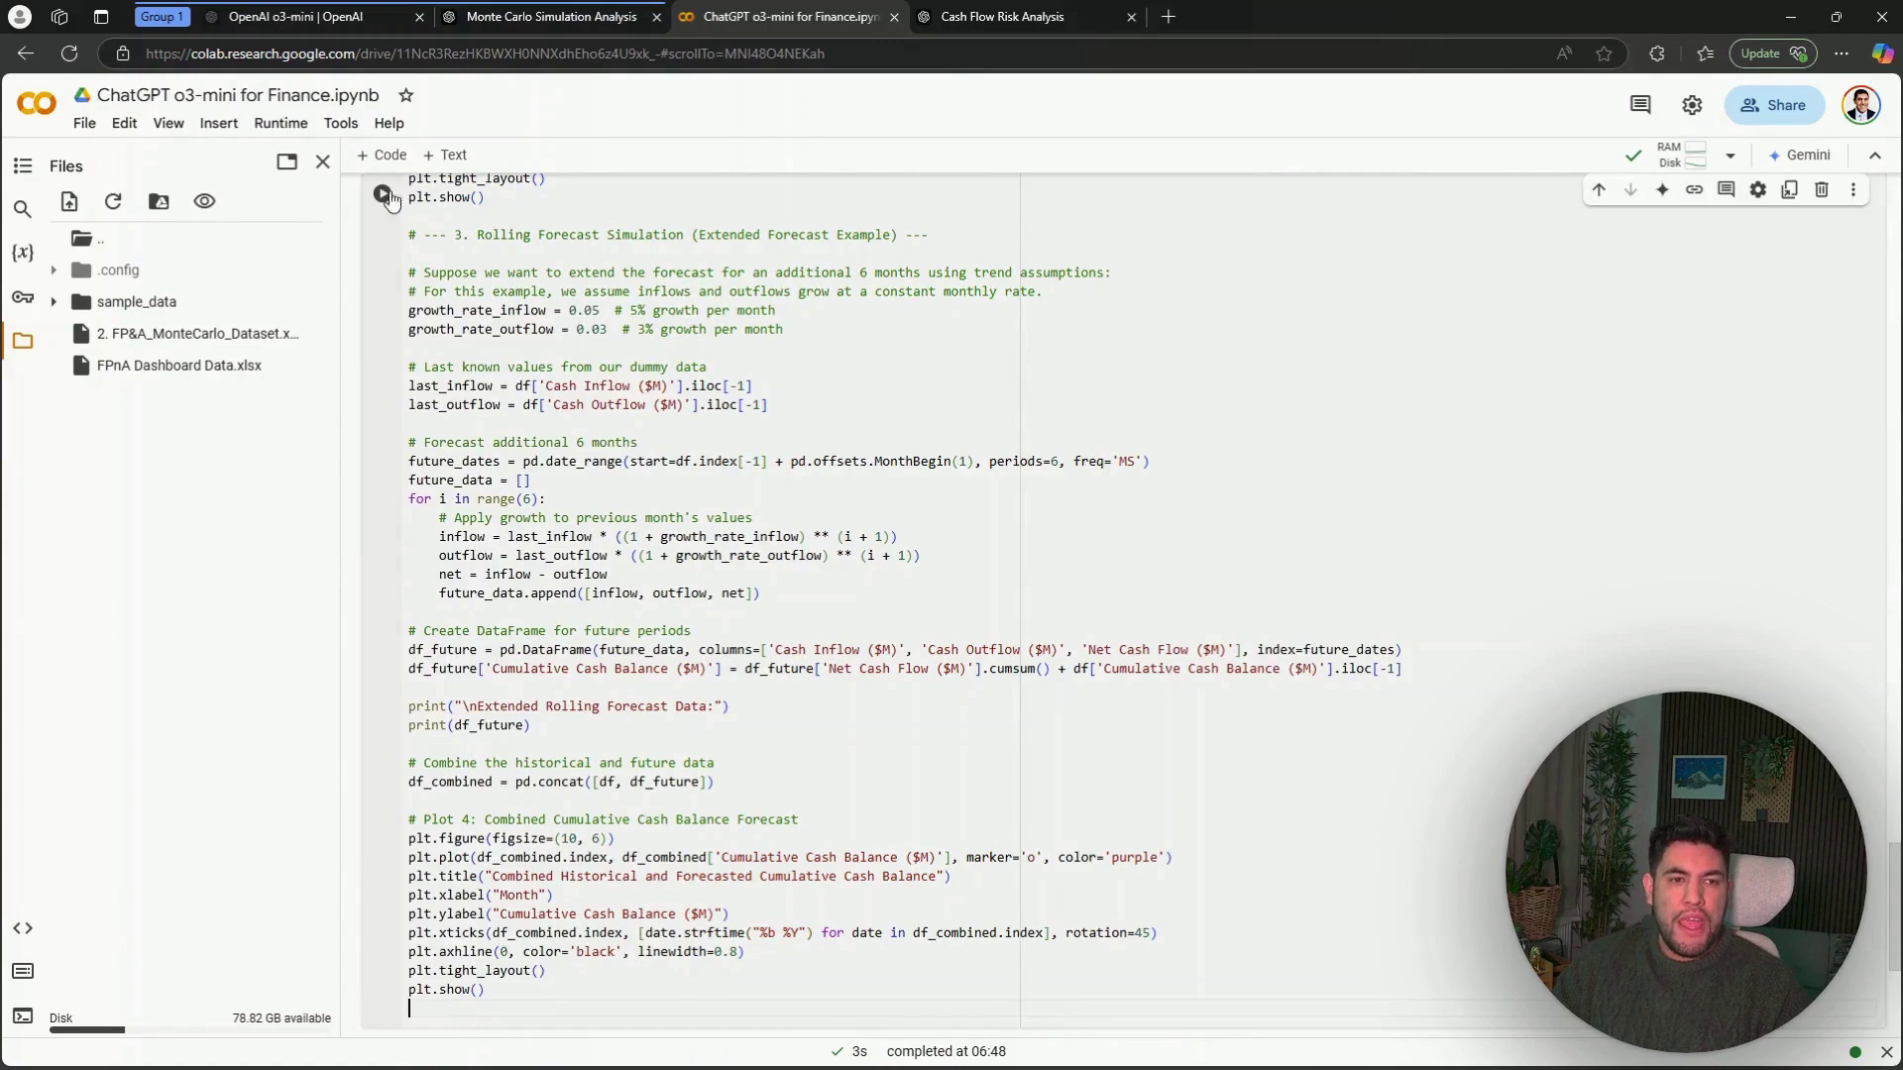
Review the July–December 2025 forecast tables and charts (cash up to $16.17M), then add a new code cell.
{"action": "scroll", "coordinate": [877, 364], "scroll_direction": "up", "scroll_amount": 5}
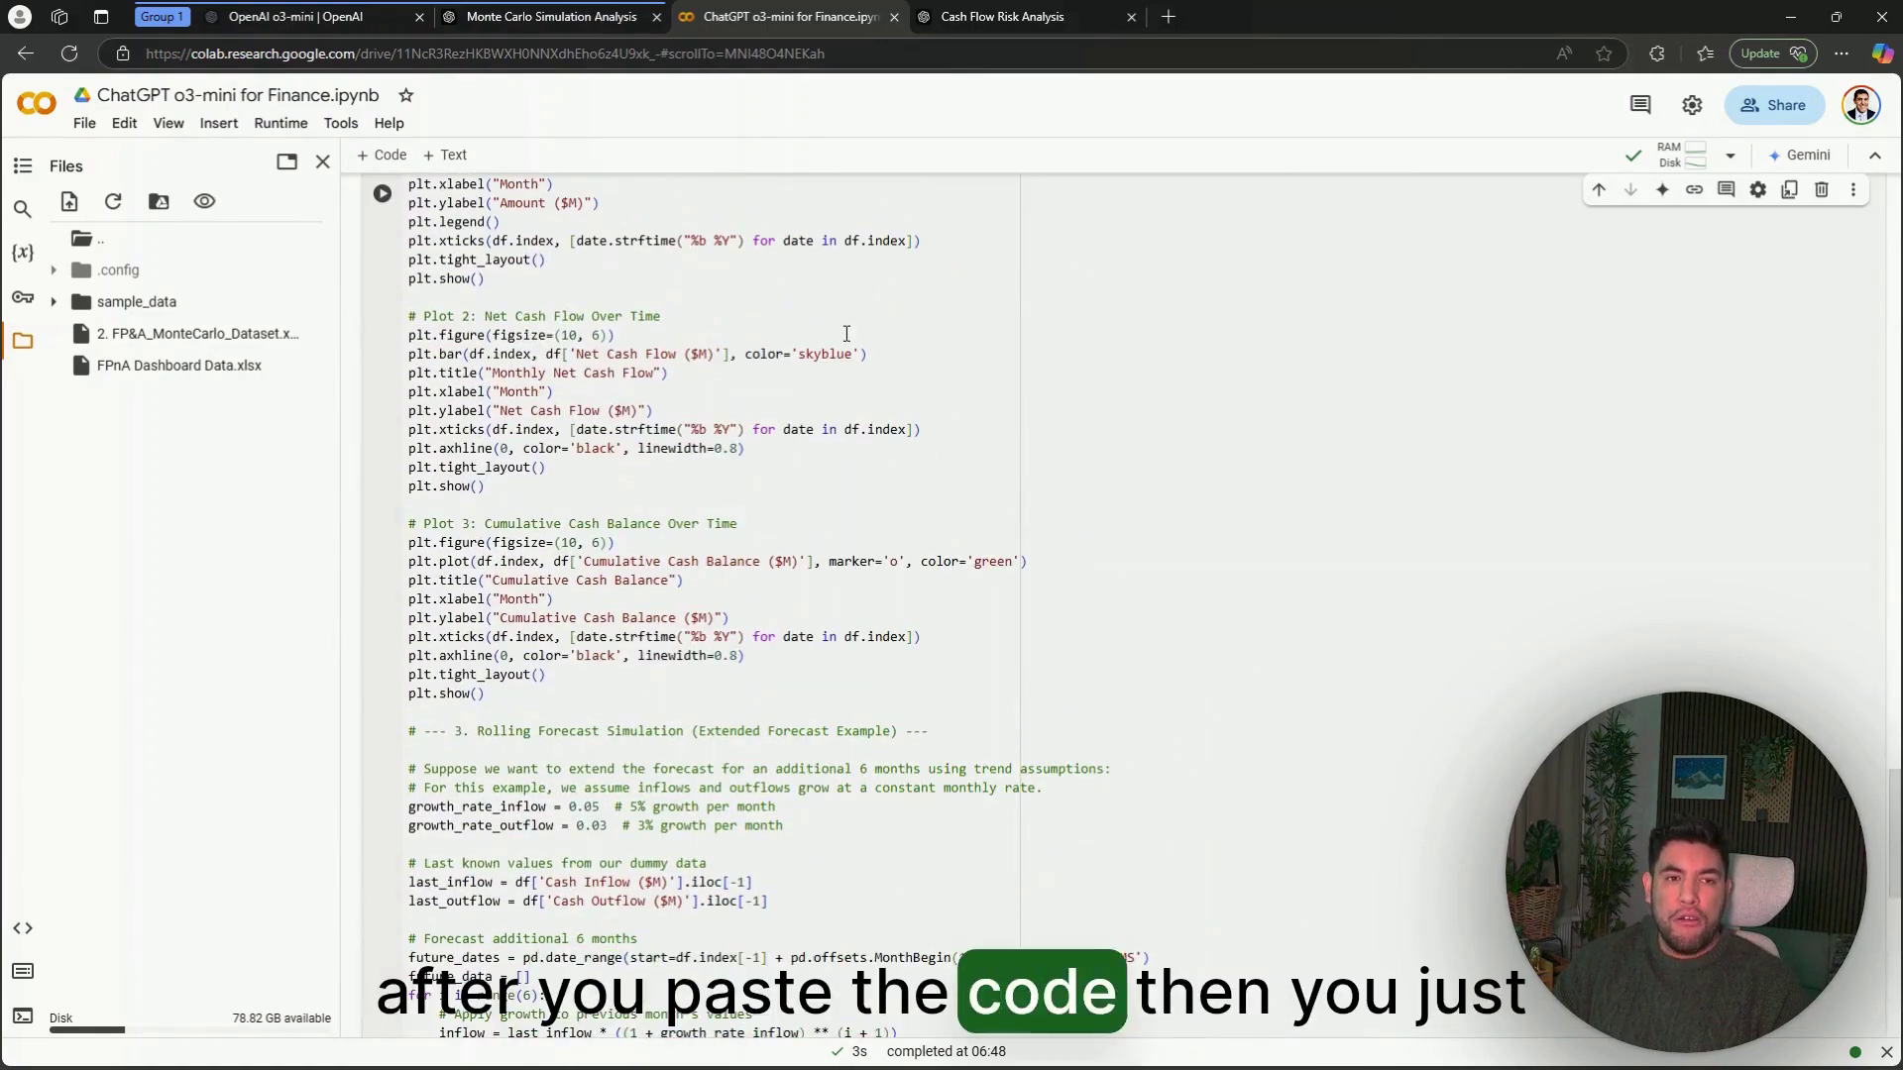
{"action": "scroll", "coordinate": [768, 351], "scroll_direction": "up", "scroll_amount": 4}
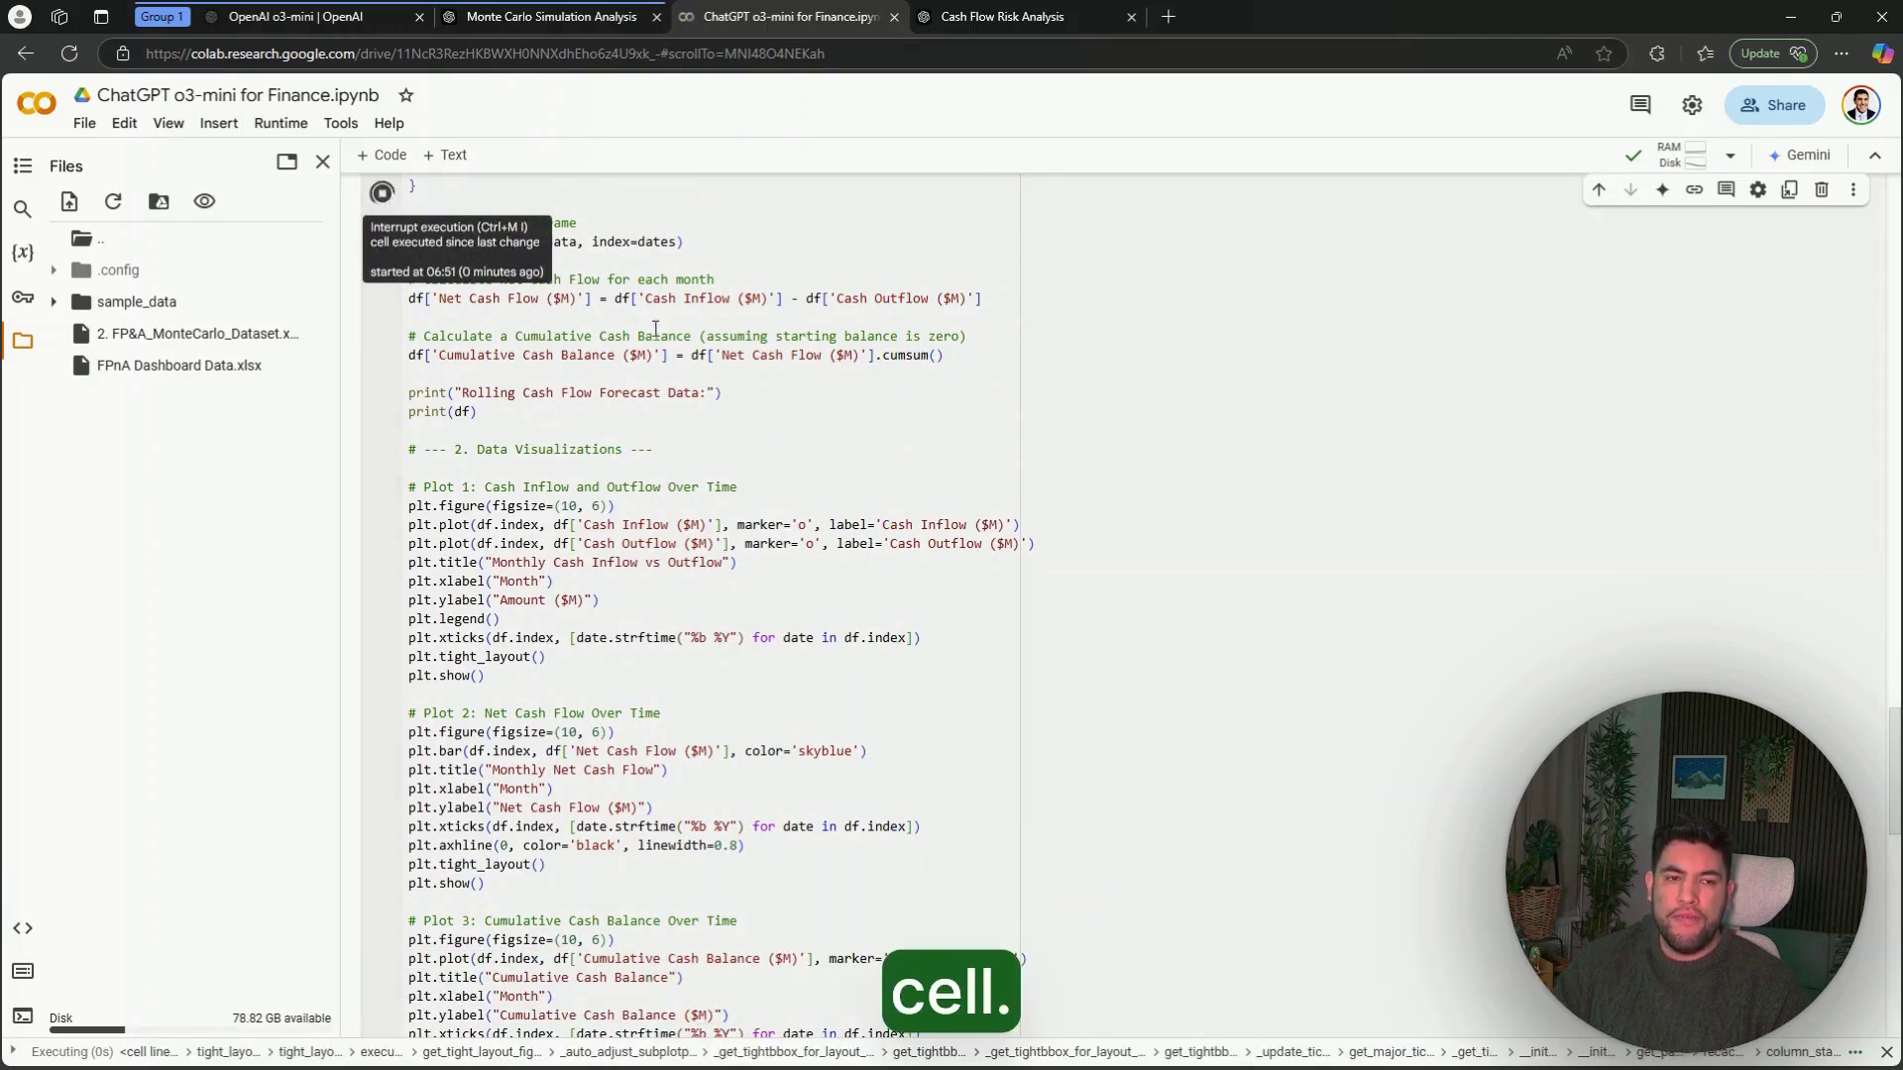
{"action": "scroll", "coordinate": [384, 198], "scroll_direction": "down", "scroll_amount": 6}
{"action": "scroll", "coordinate": [667, 326], "scroll_direction": "down", "scroll_amount": 2}
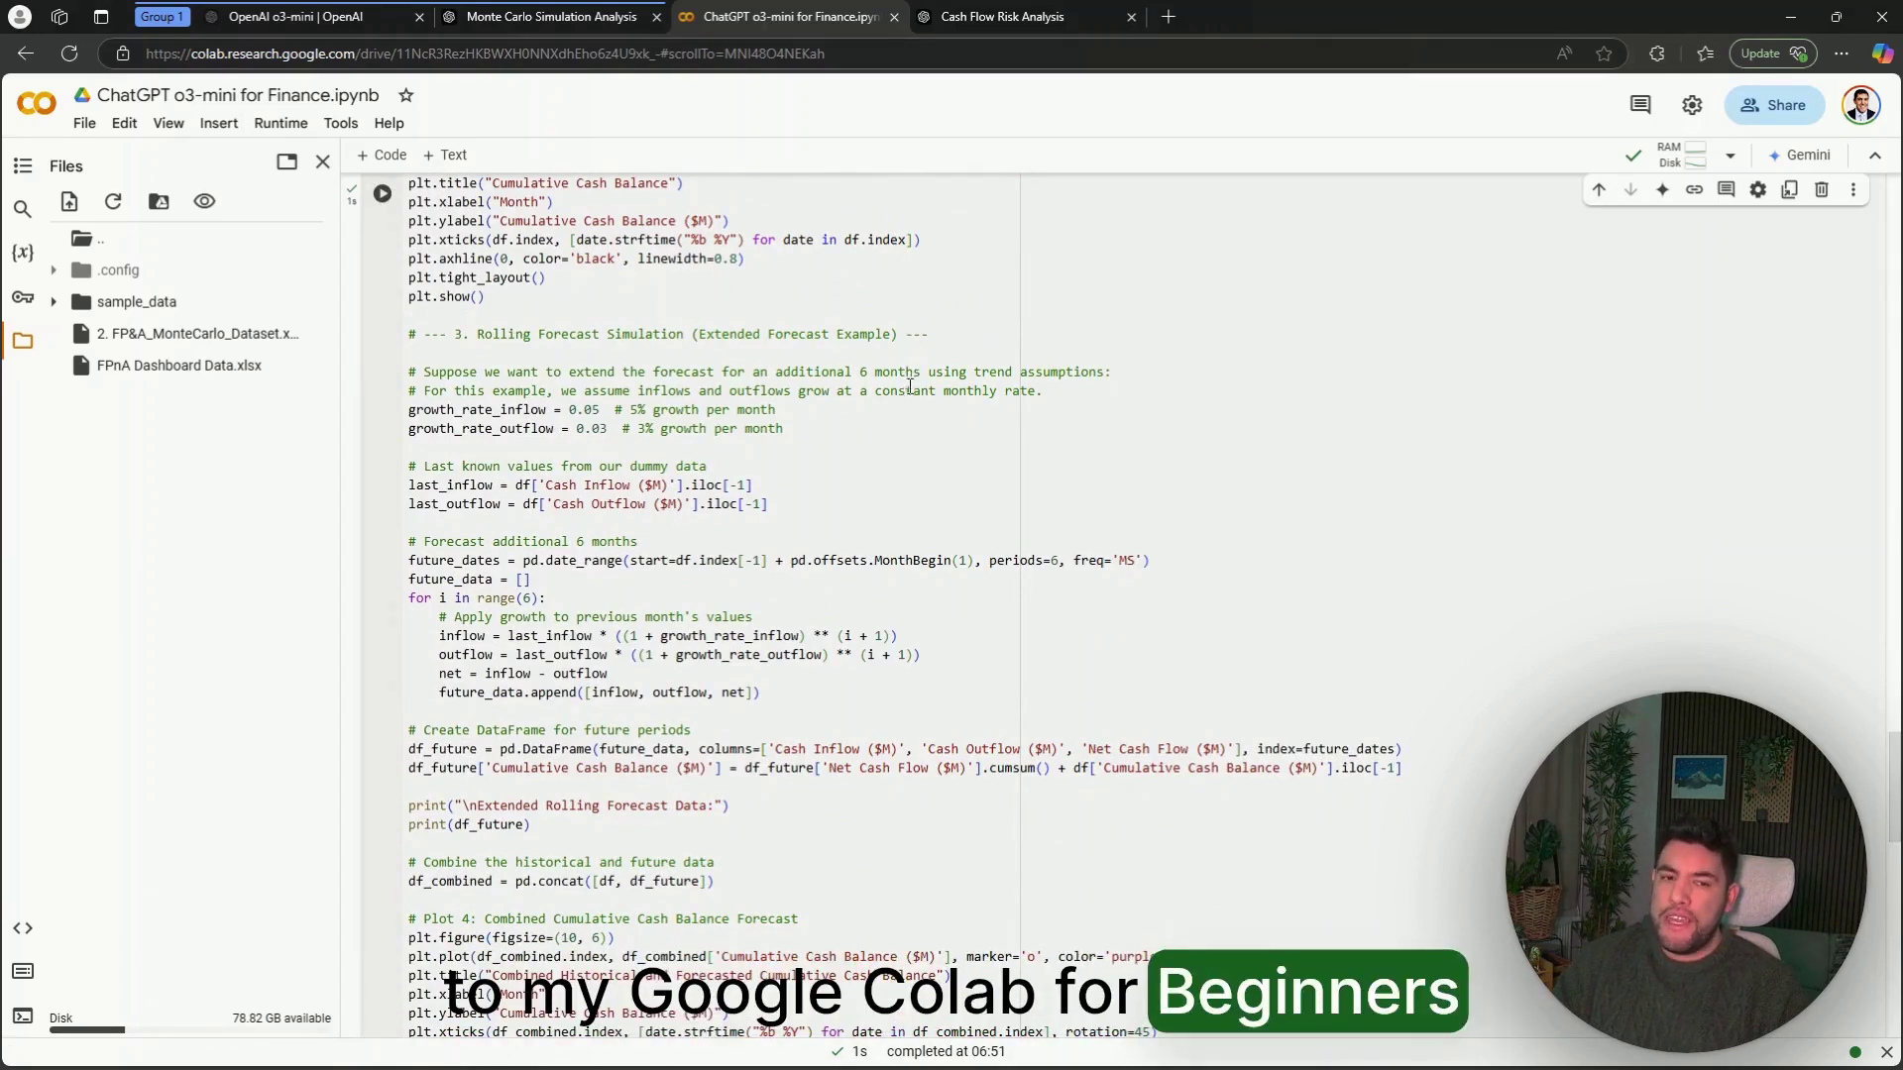
{"action": "scroll", "coordinate": [907, 416], "scroll_direction": "down", "scroll_amount": 7}
{"action": "scroll", "coordinate": [1228, 519], "scroll_direction": "up", "scroll_amount": 15}
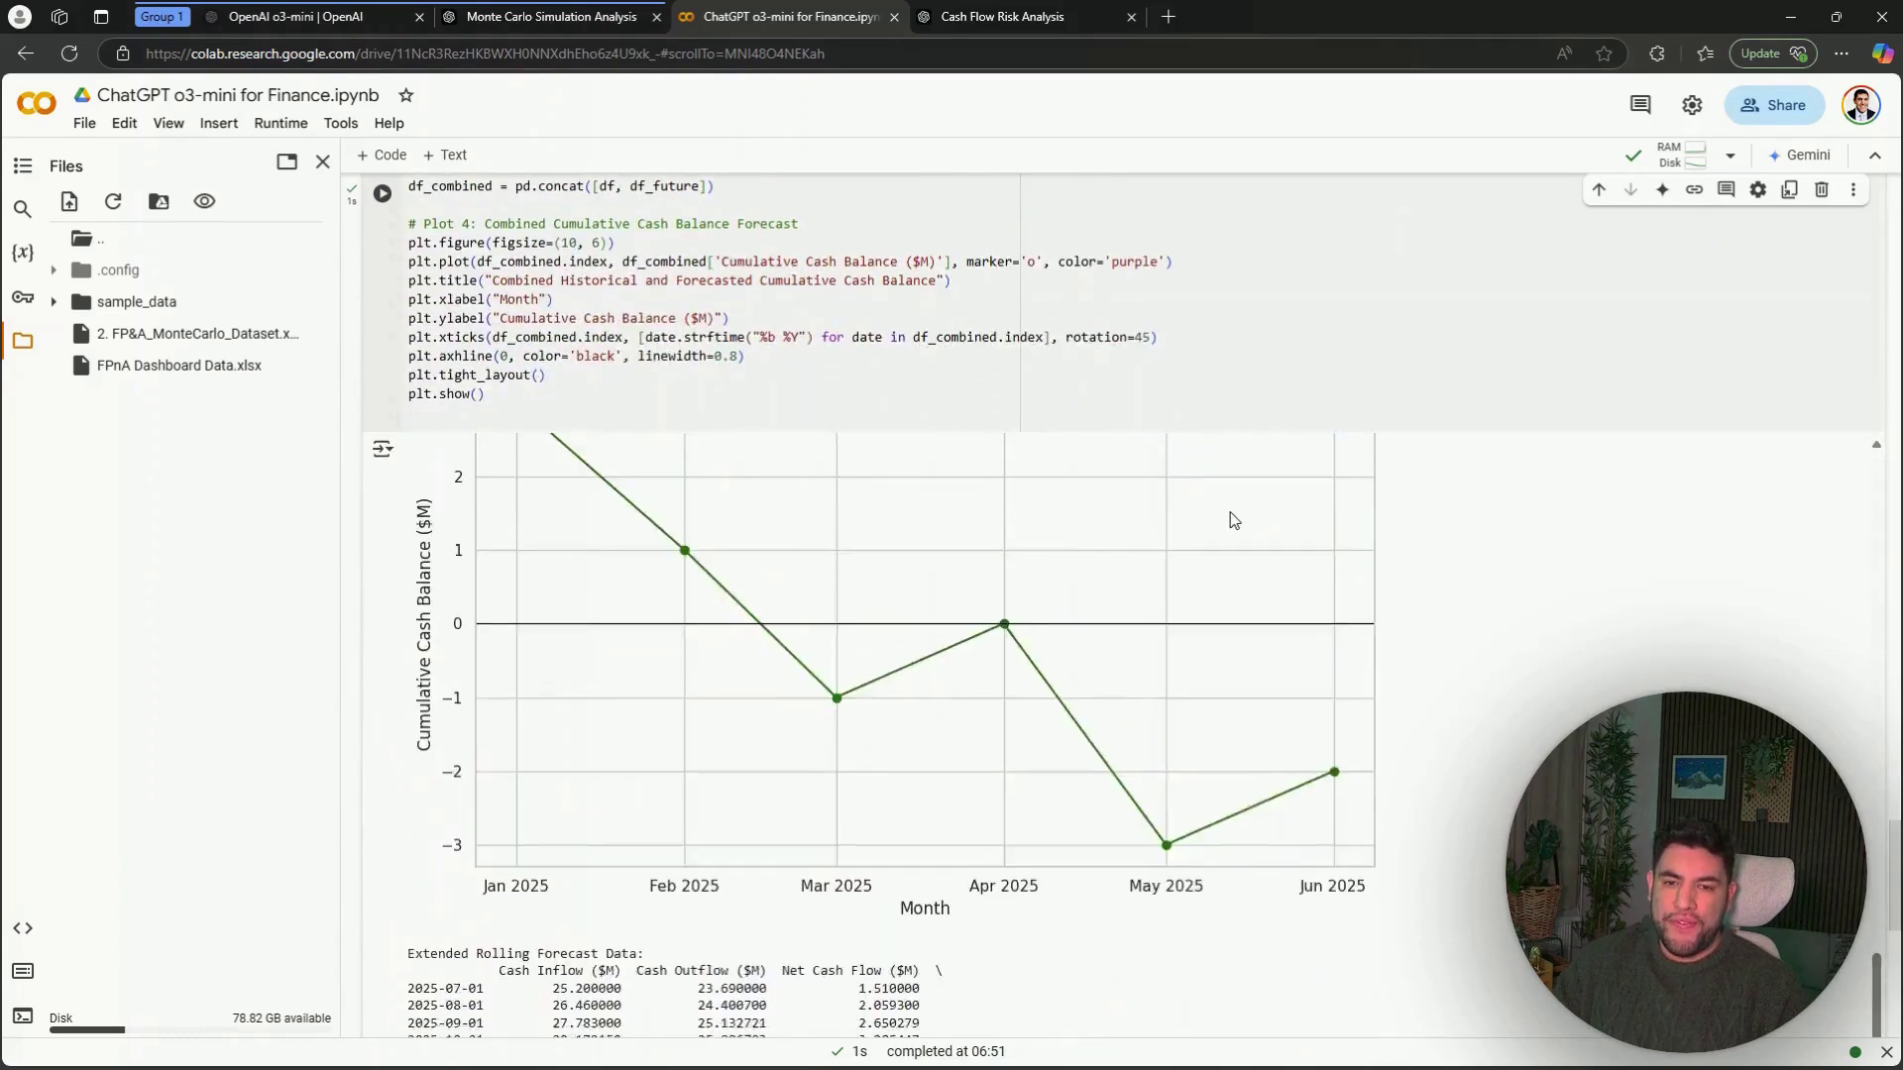
{"action": "scroll", "coordinate": [1481, 417], "scroll_direction": "down", "scroll_amount": 6}
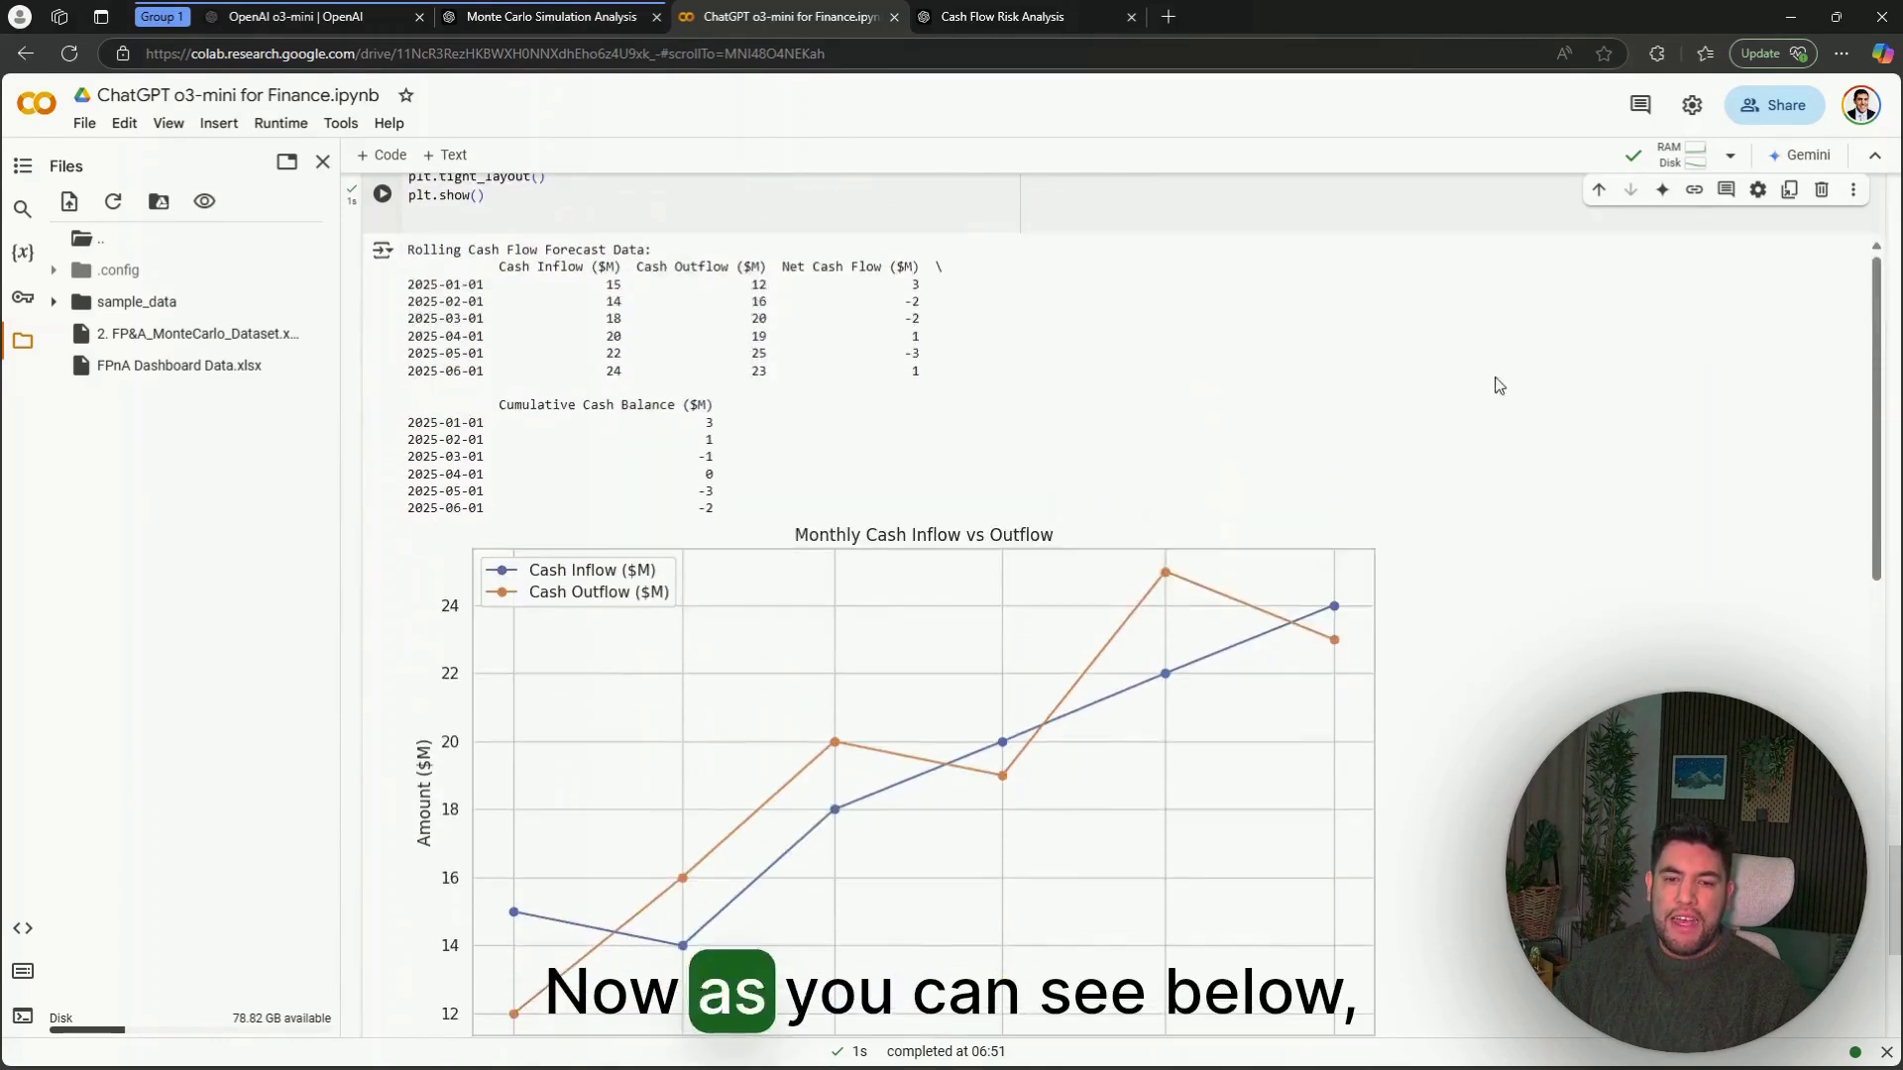
{"action": "scroll", "coordinate": [939, 428], "scroll_direction": "down", "scroll_amount": 13}
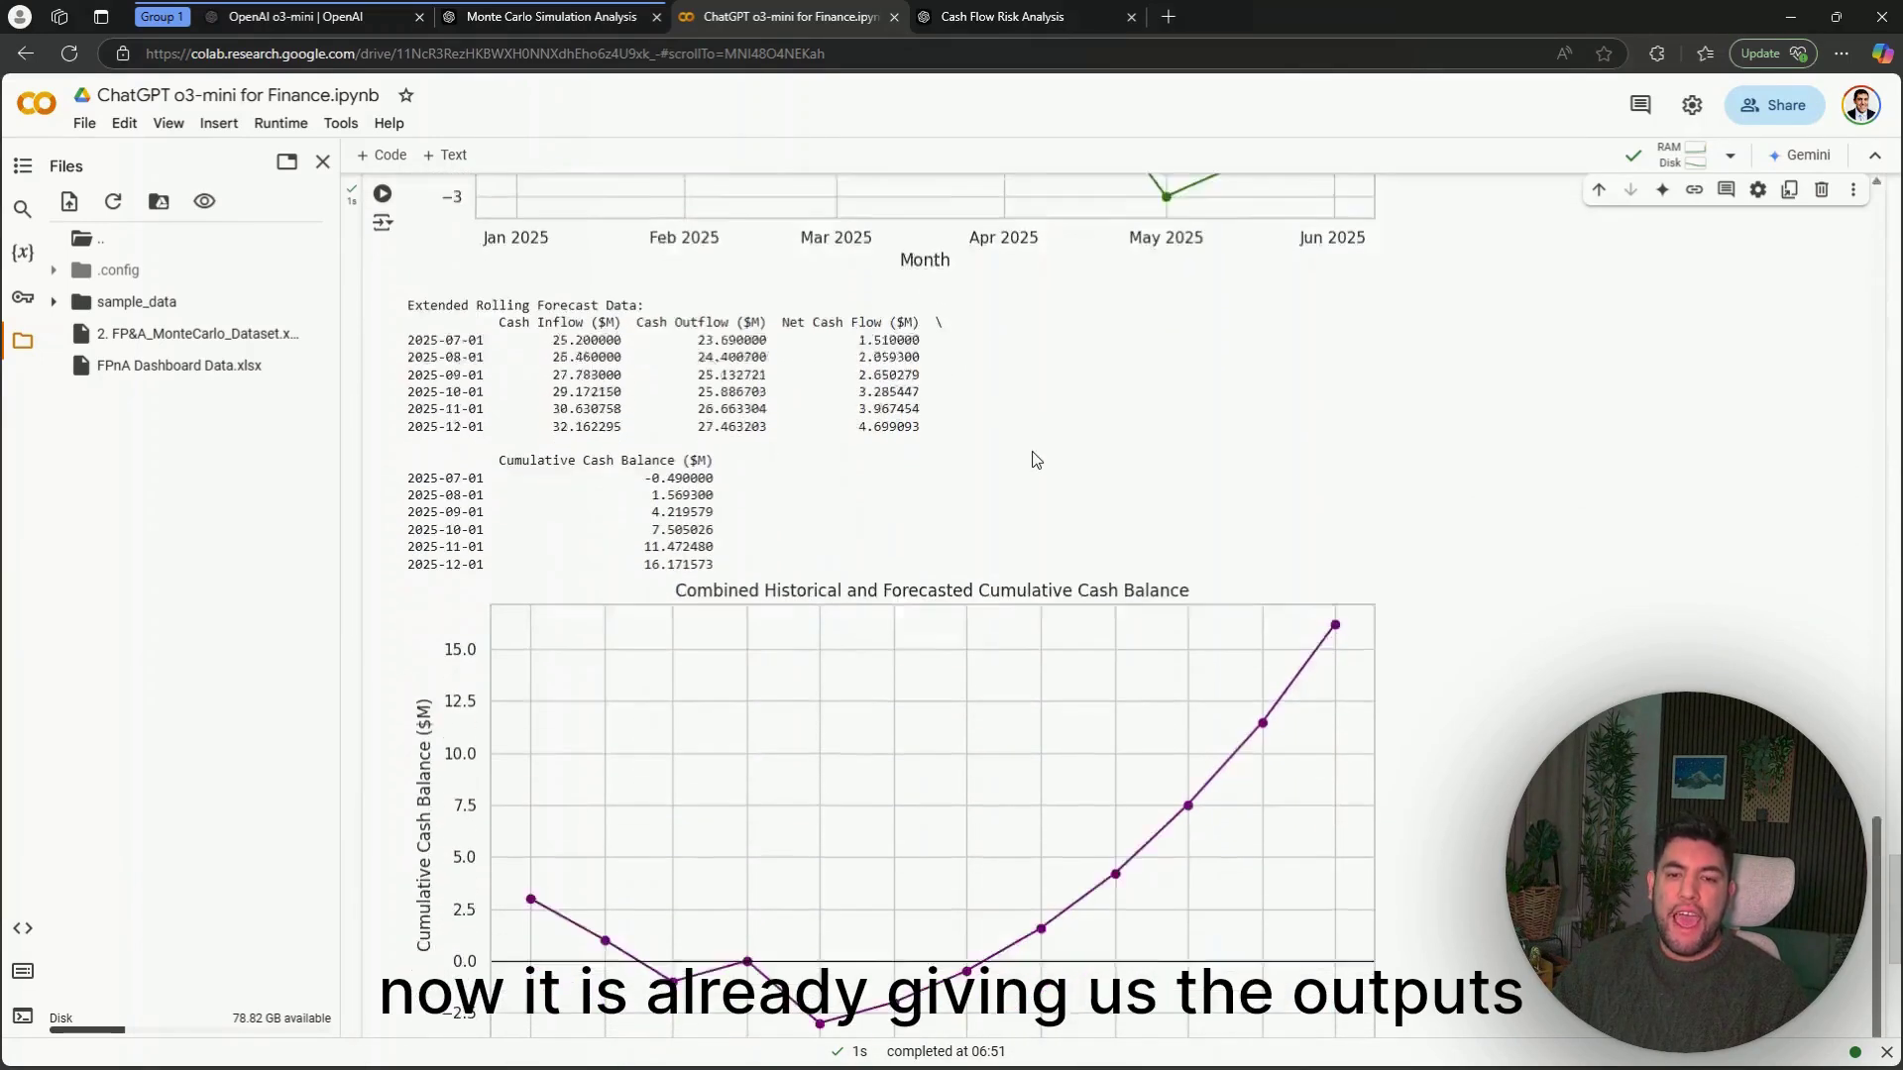
{"action": "scroll", "coordinate": [939, 421], "scroll_direction": "down", "scroll_amount": 7}
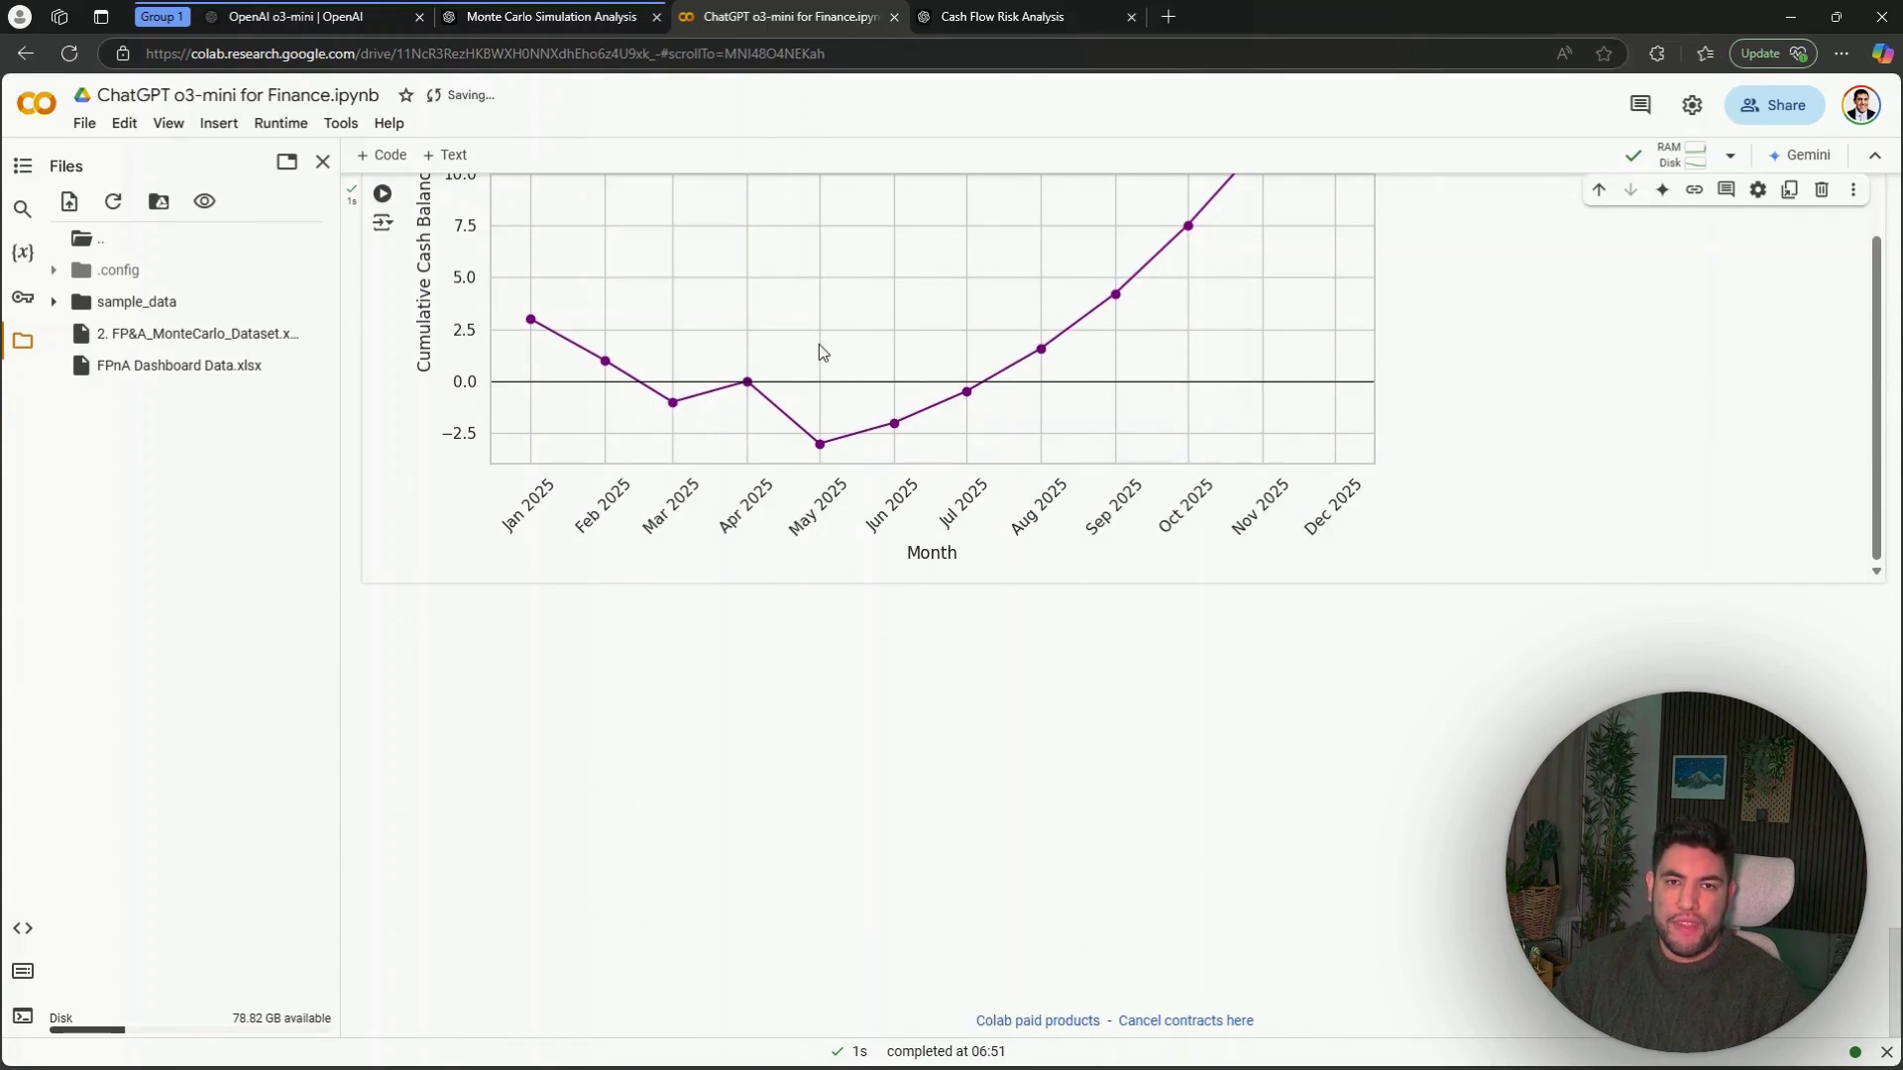
{"action": "left_click", "coordinate": [379, 158]}
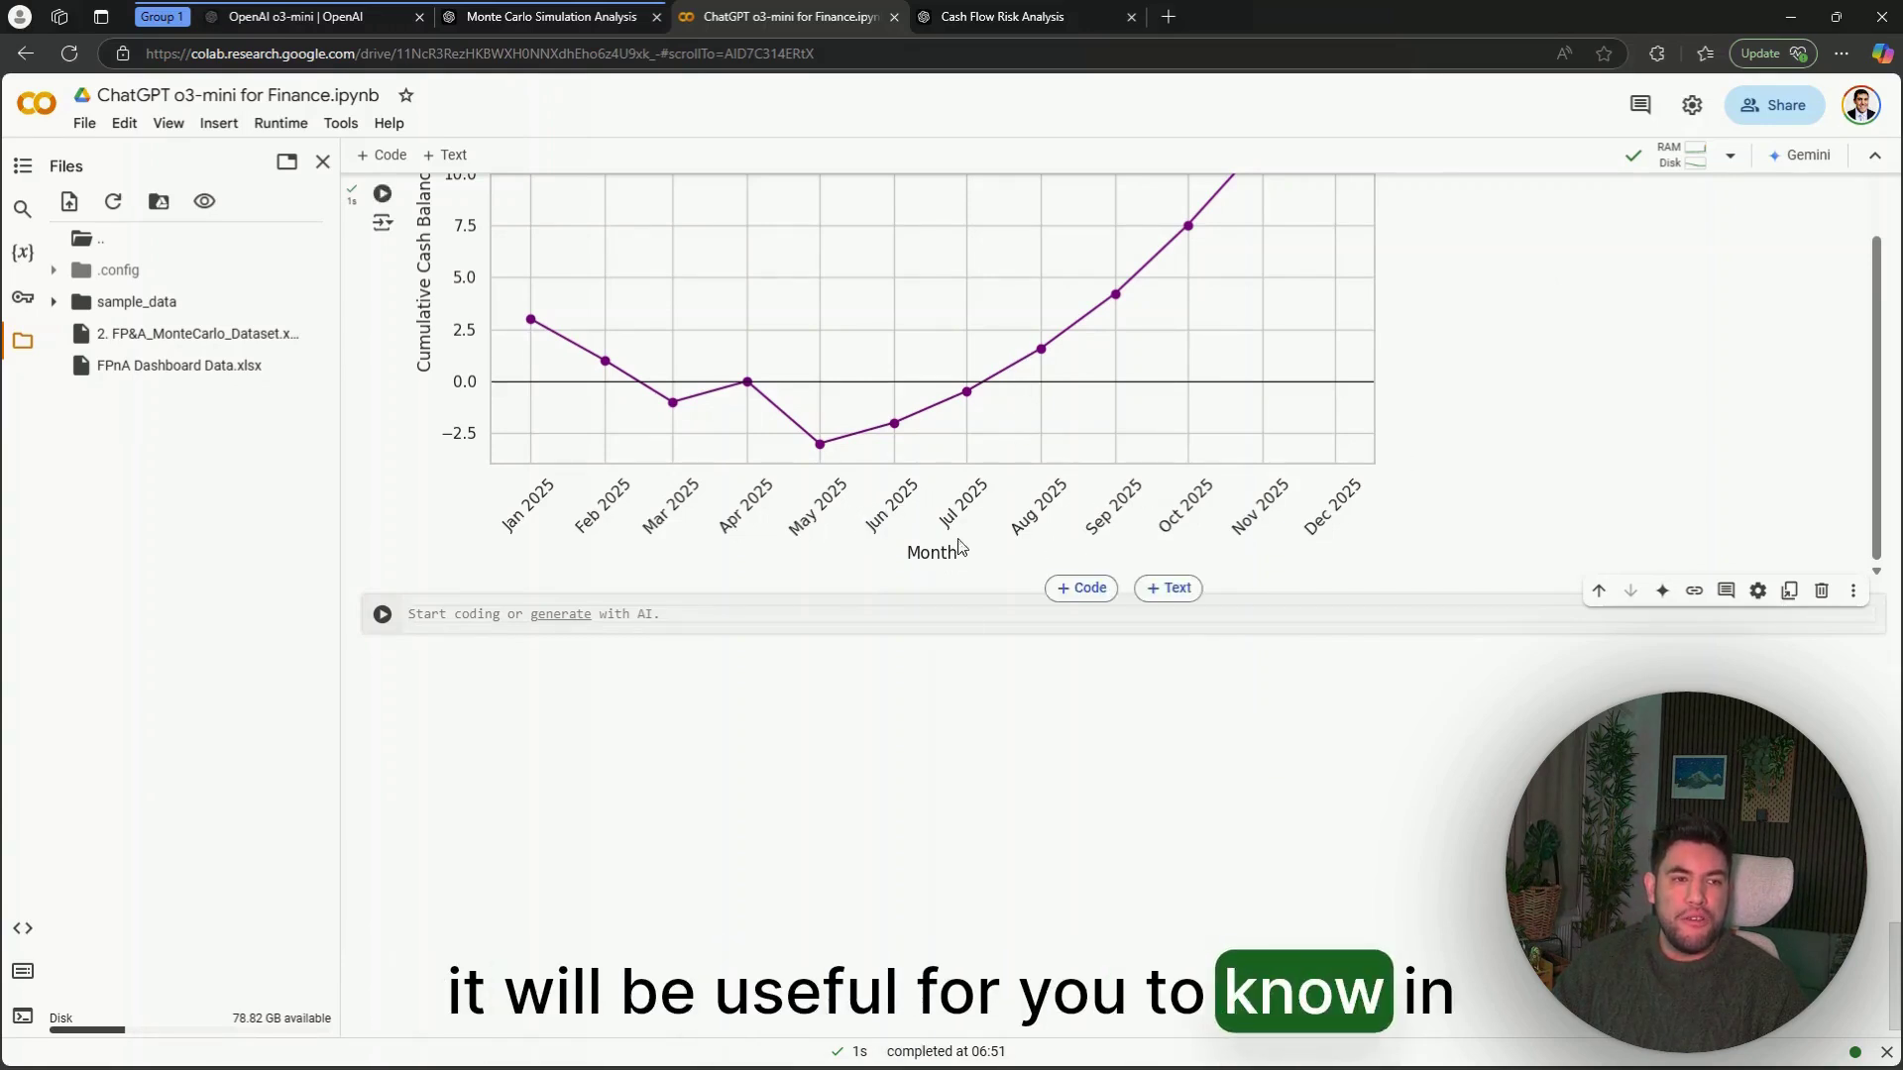
Start a new empty chat with the o3-mini-high model selected.
{"action": "left_click", "coordinate": [556, 20]}
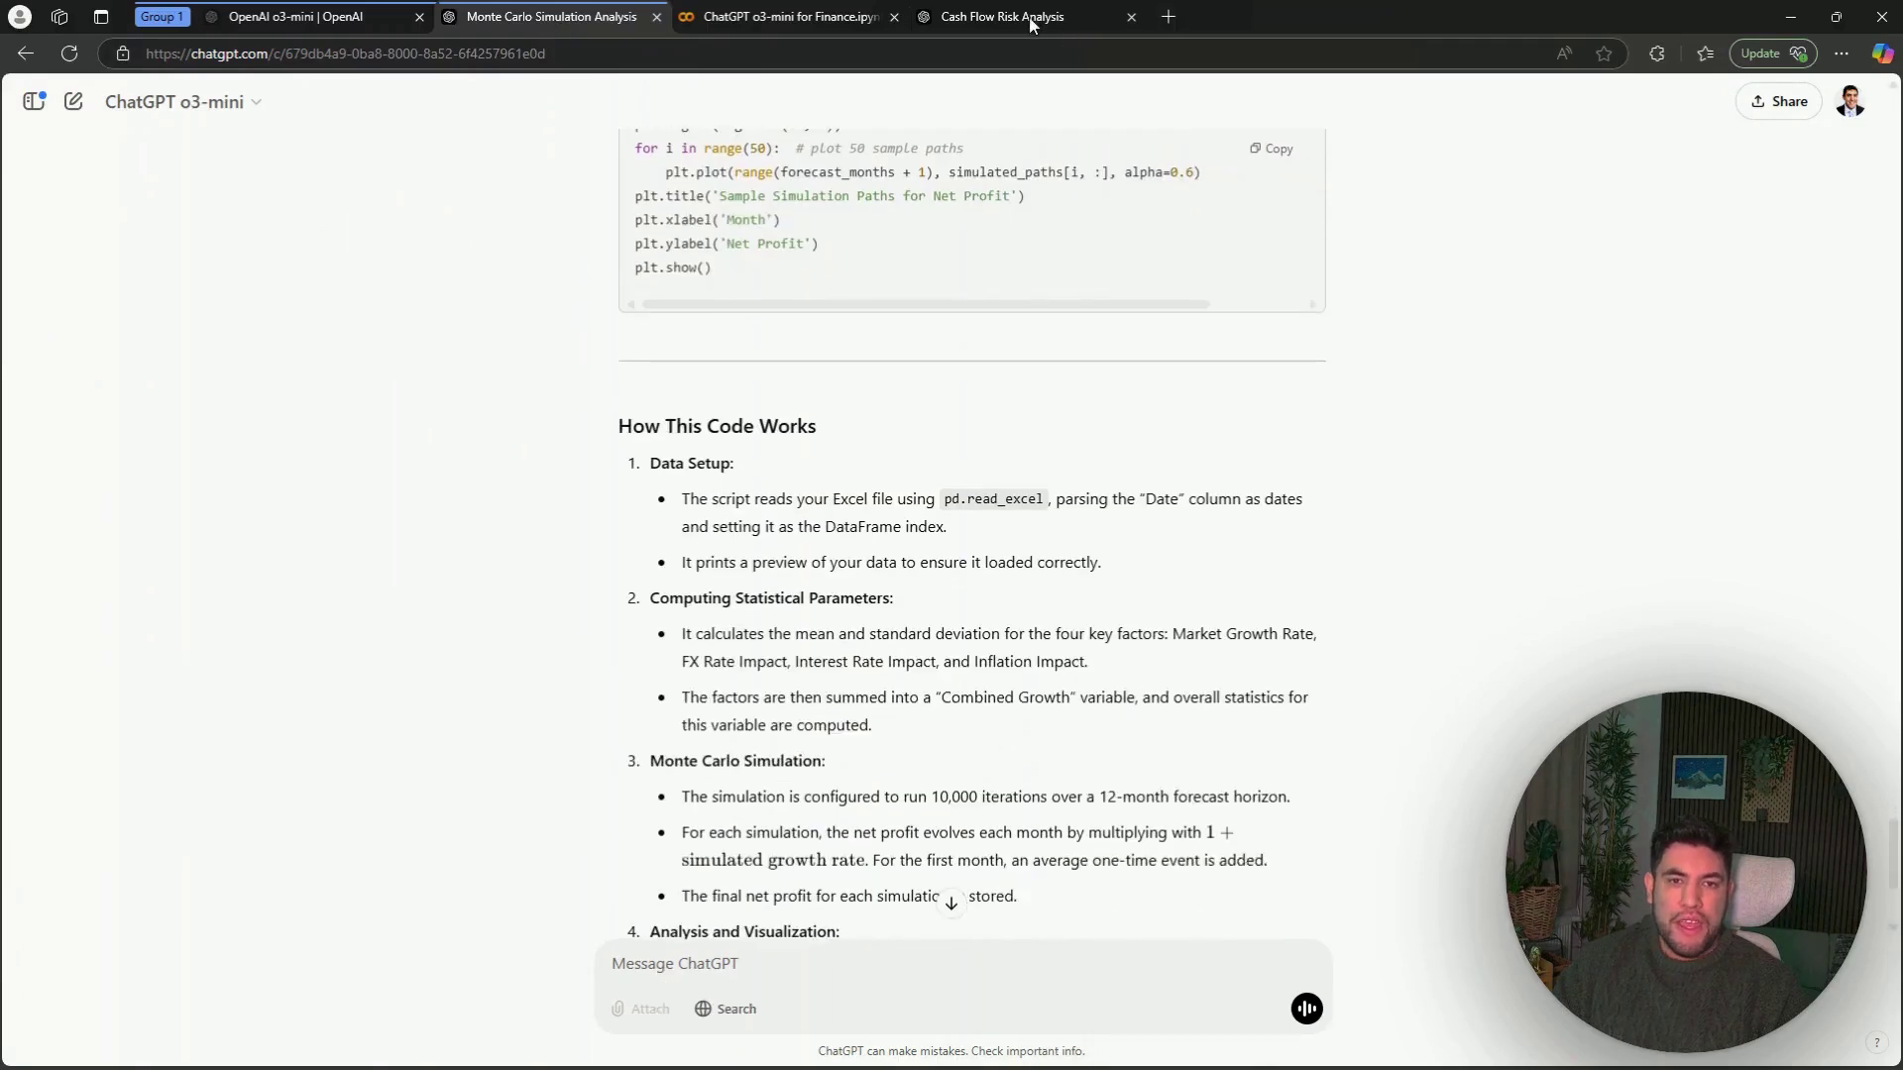
{"action": "left_click", "coordinate": [1031, 25]}
{"action": "left_click", "coordinate": [77, 106]}
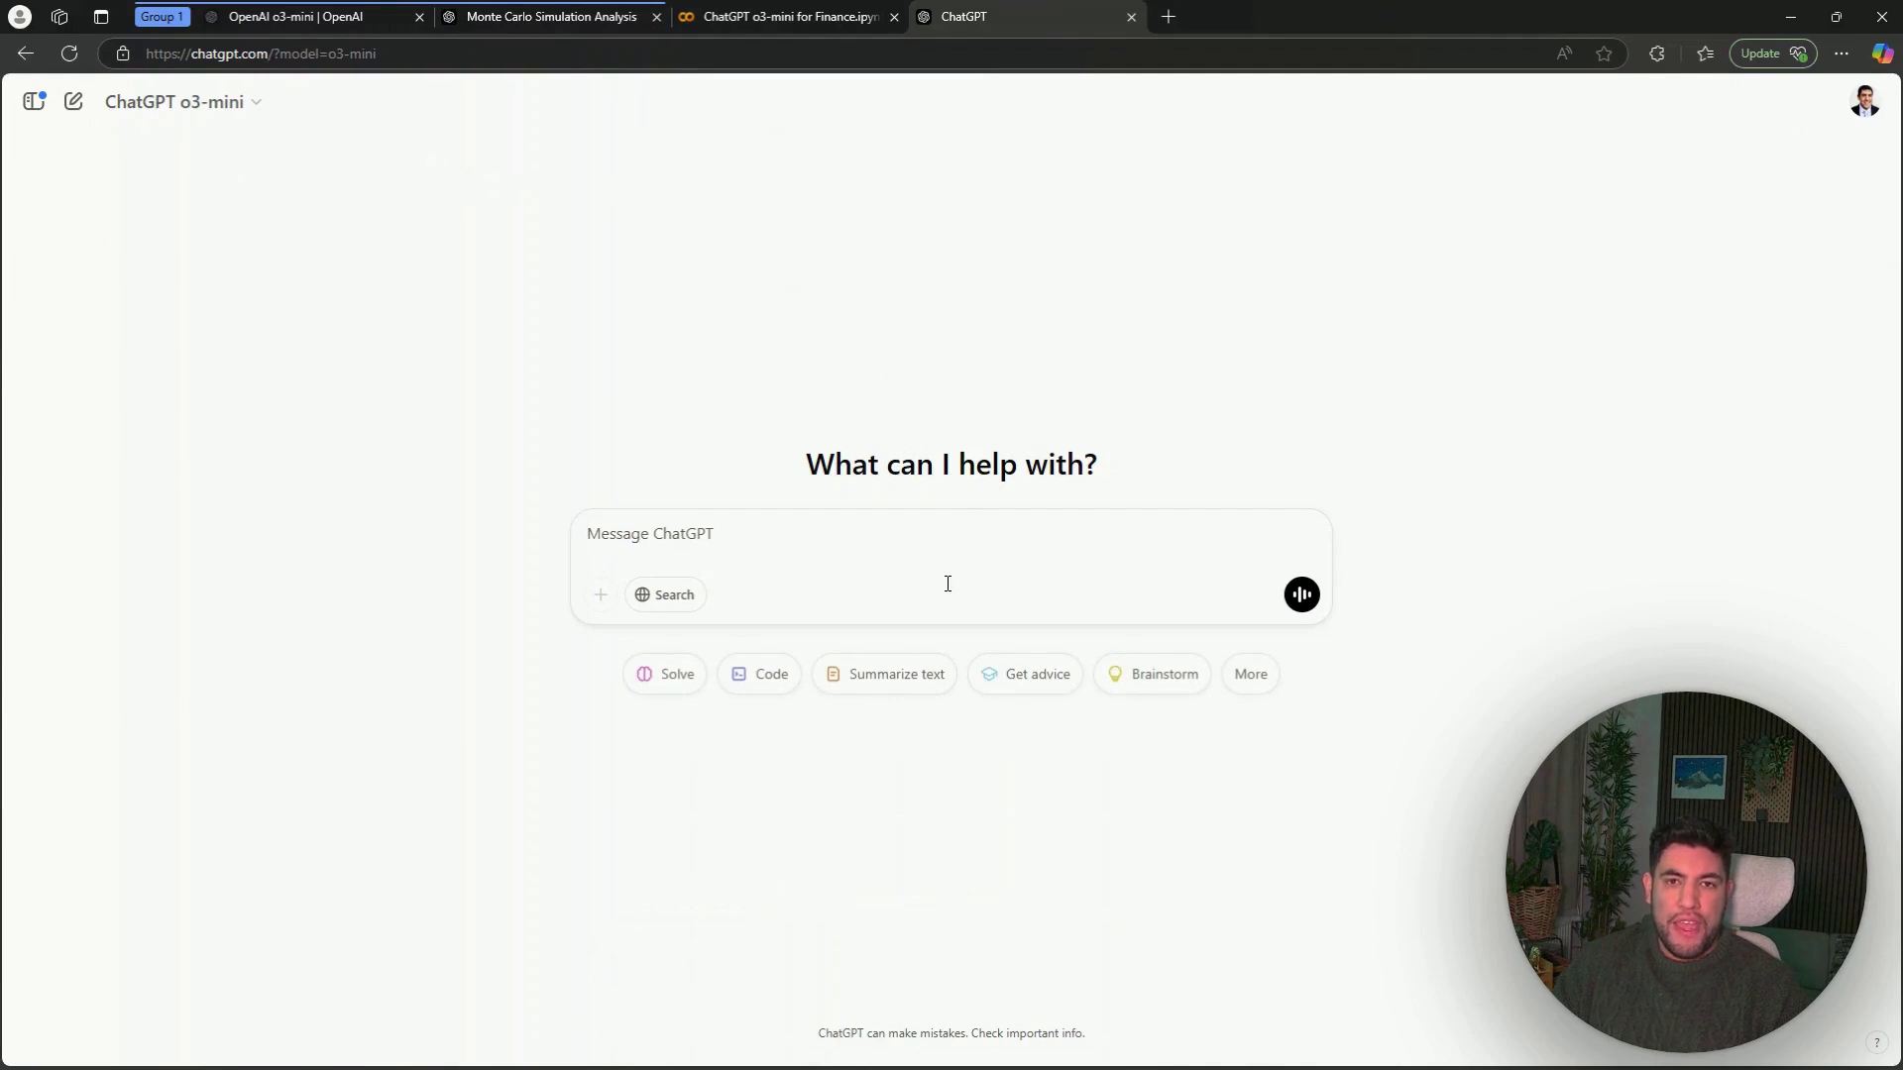
{"action": "left_click", "coordinate": [226, 116]}
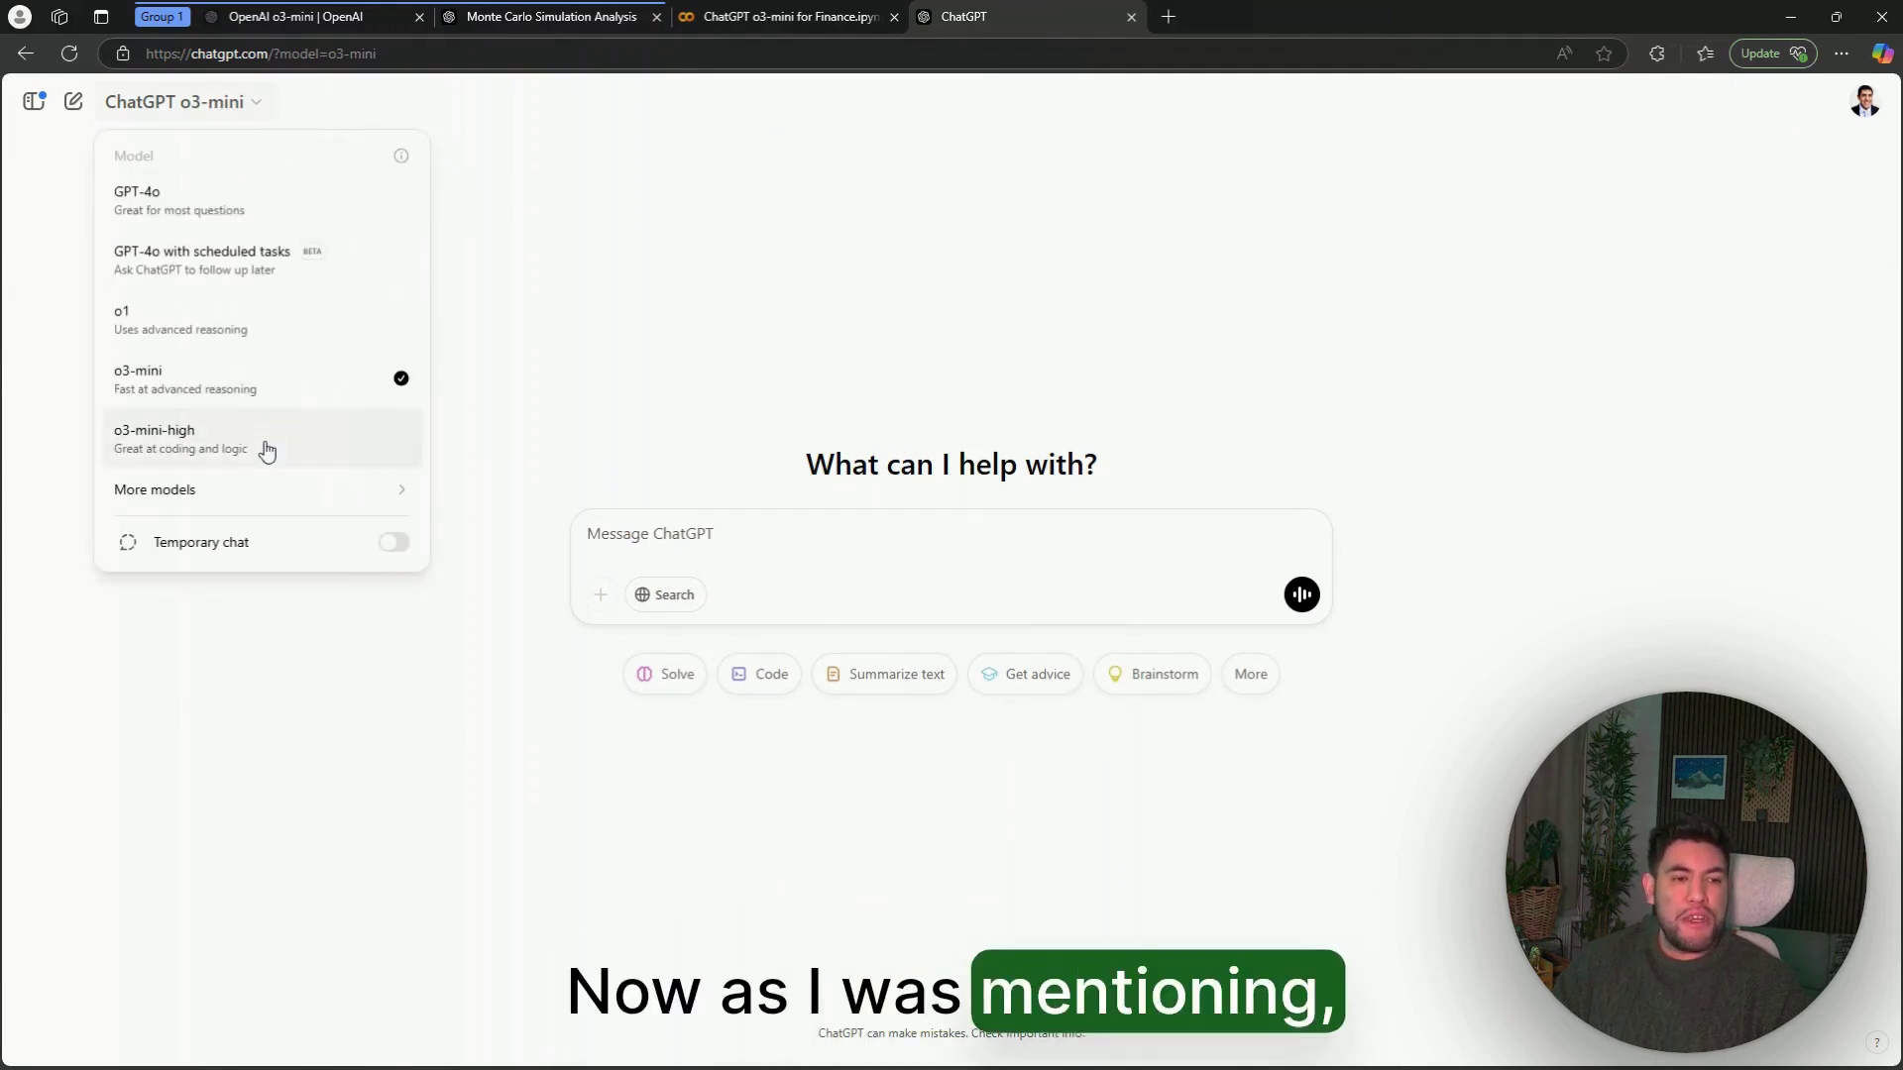
{"action": "left_click", "coordinate": [193, 436]}
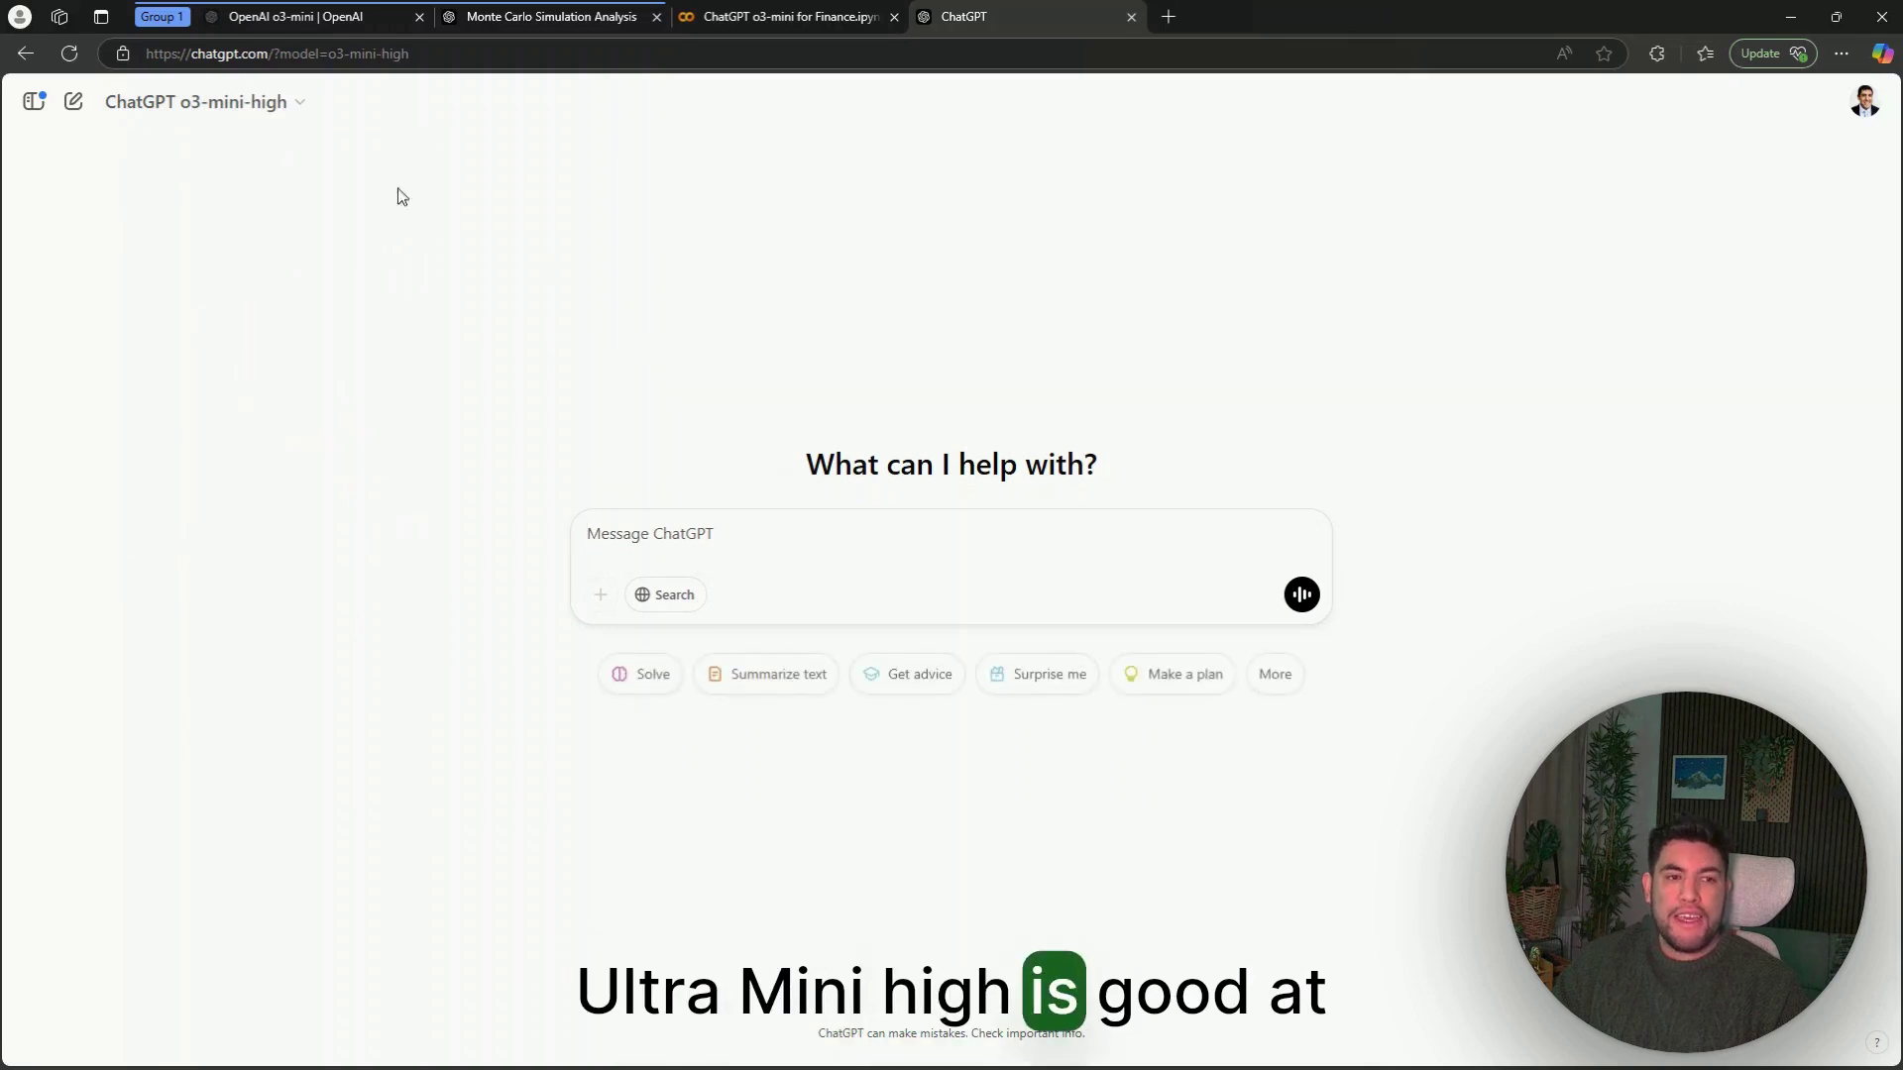
{"action": "left_click", "coordinate": [273, 105]}
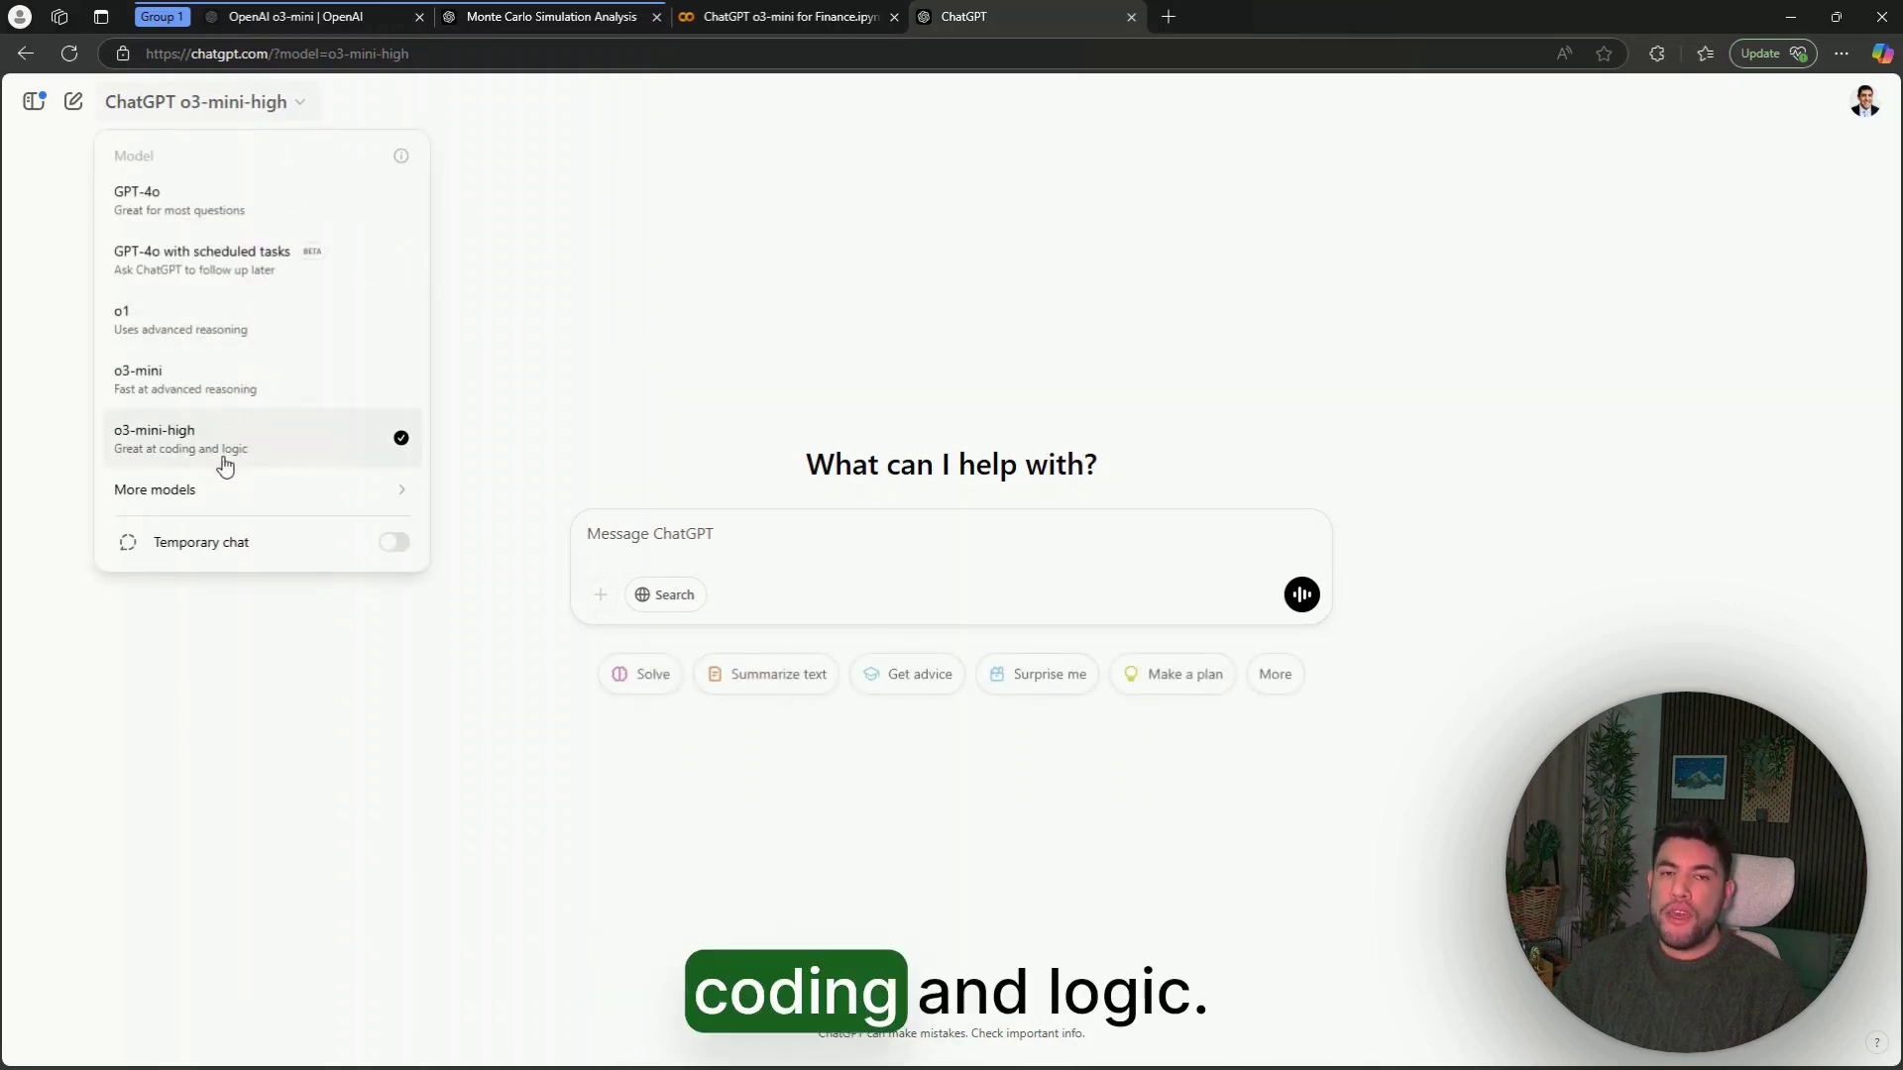
{"action": "left_click", "coordinate": [823, 523]}
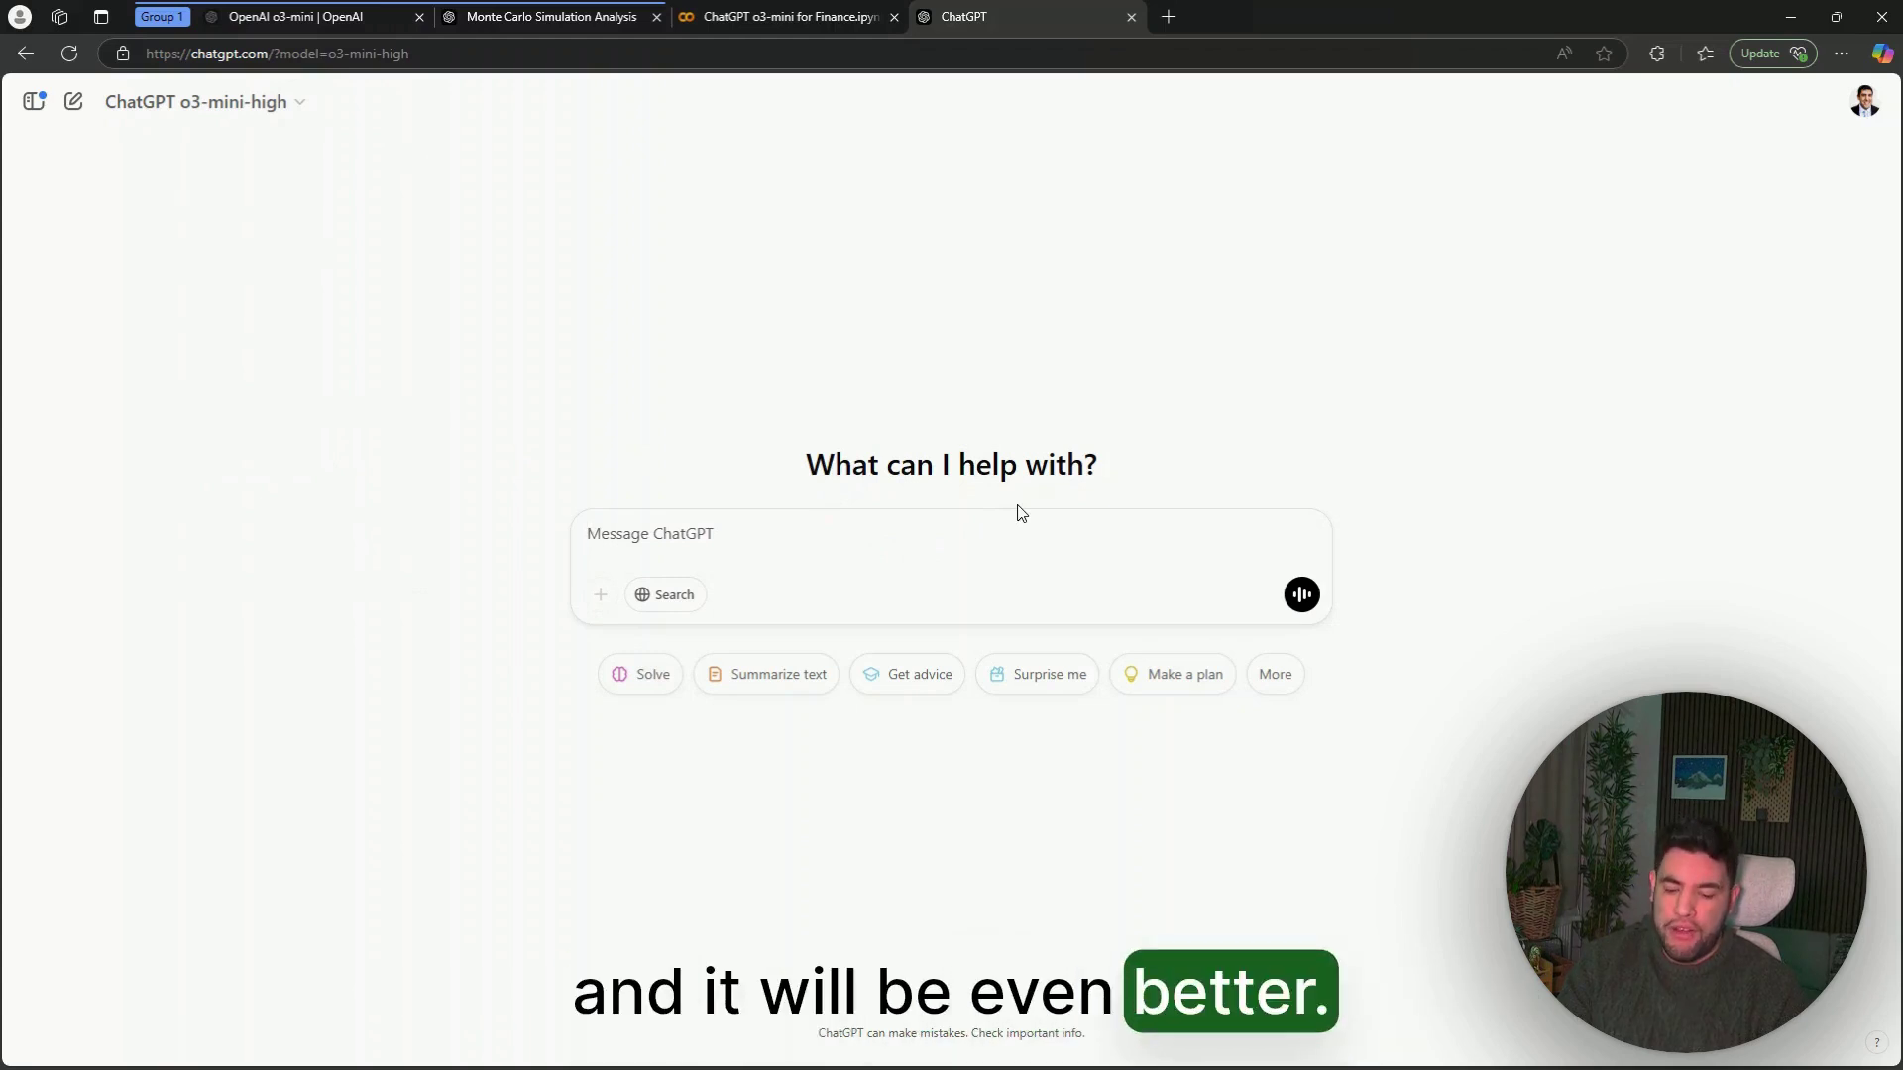
Send a prompt requesting a world sales heatmap dashboard using dummy data for about 50 countries.
{"action": "type", "text": "G"}
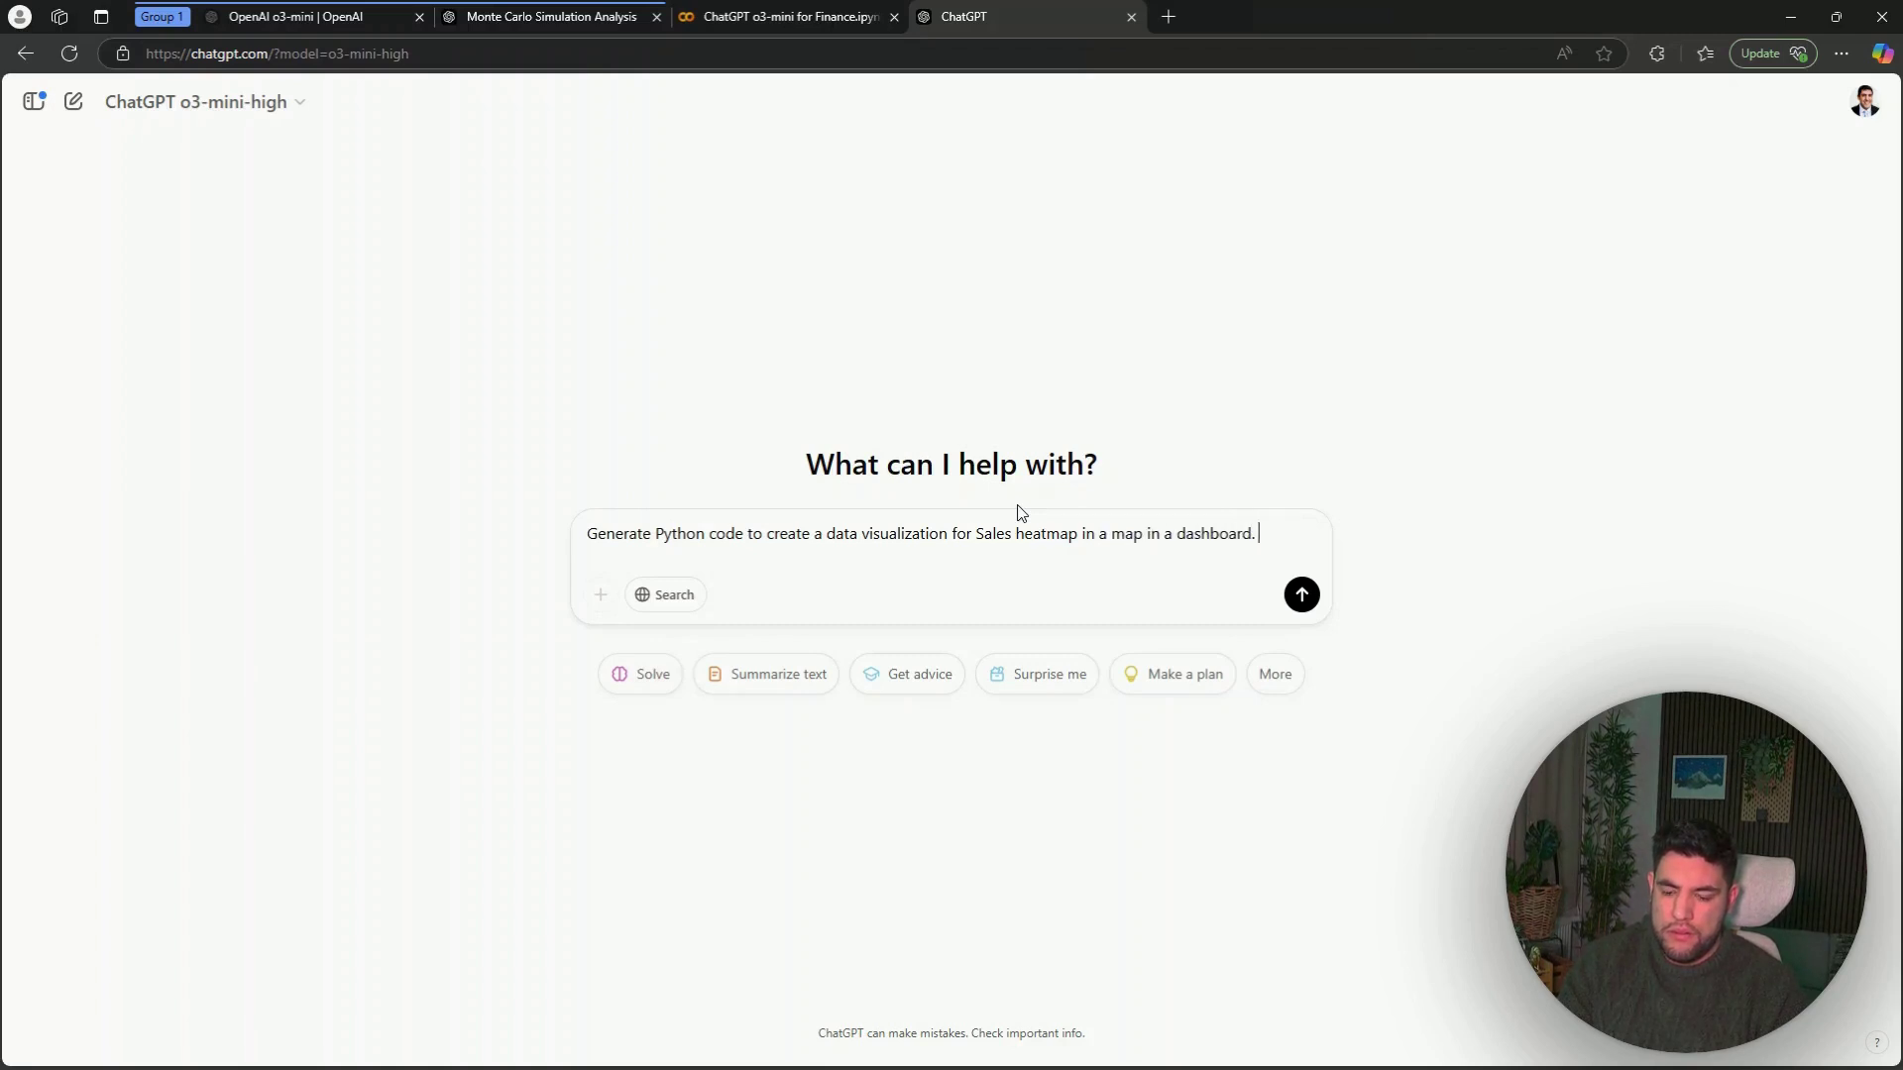
{"action": "type", "text": "dummy data and sales for about 50 countries around the world"}
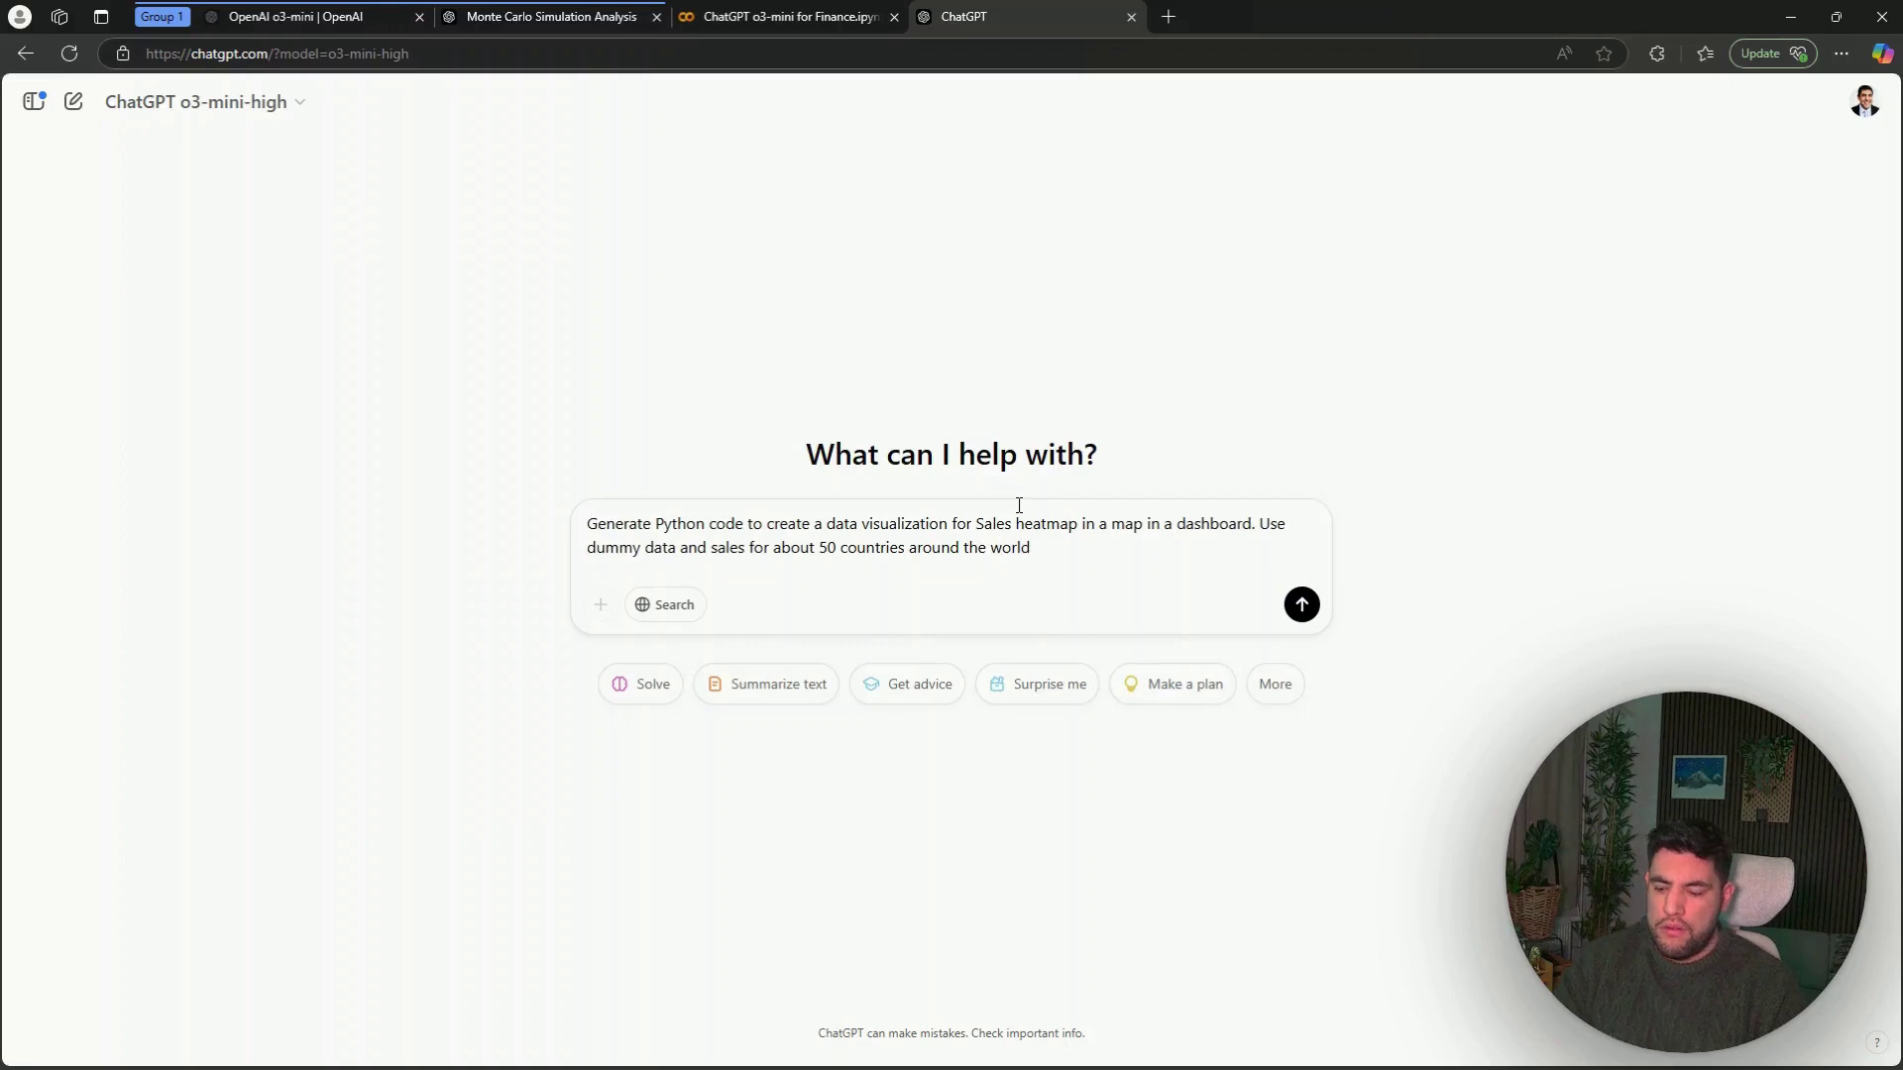
{"action": "key", "text": "Return"}
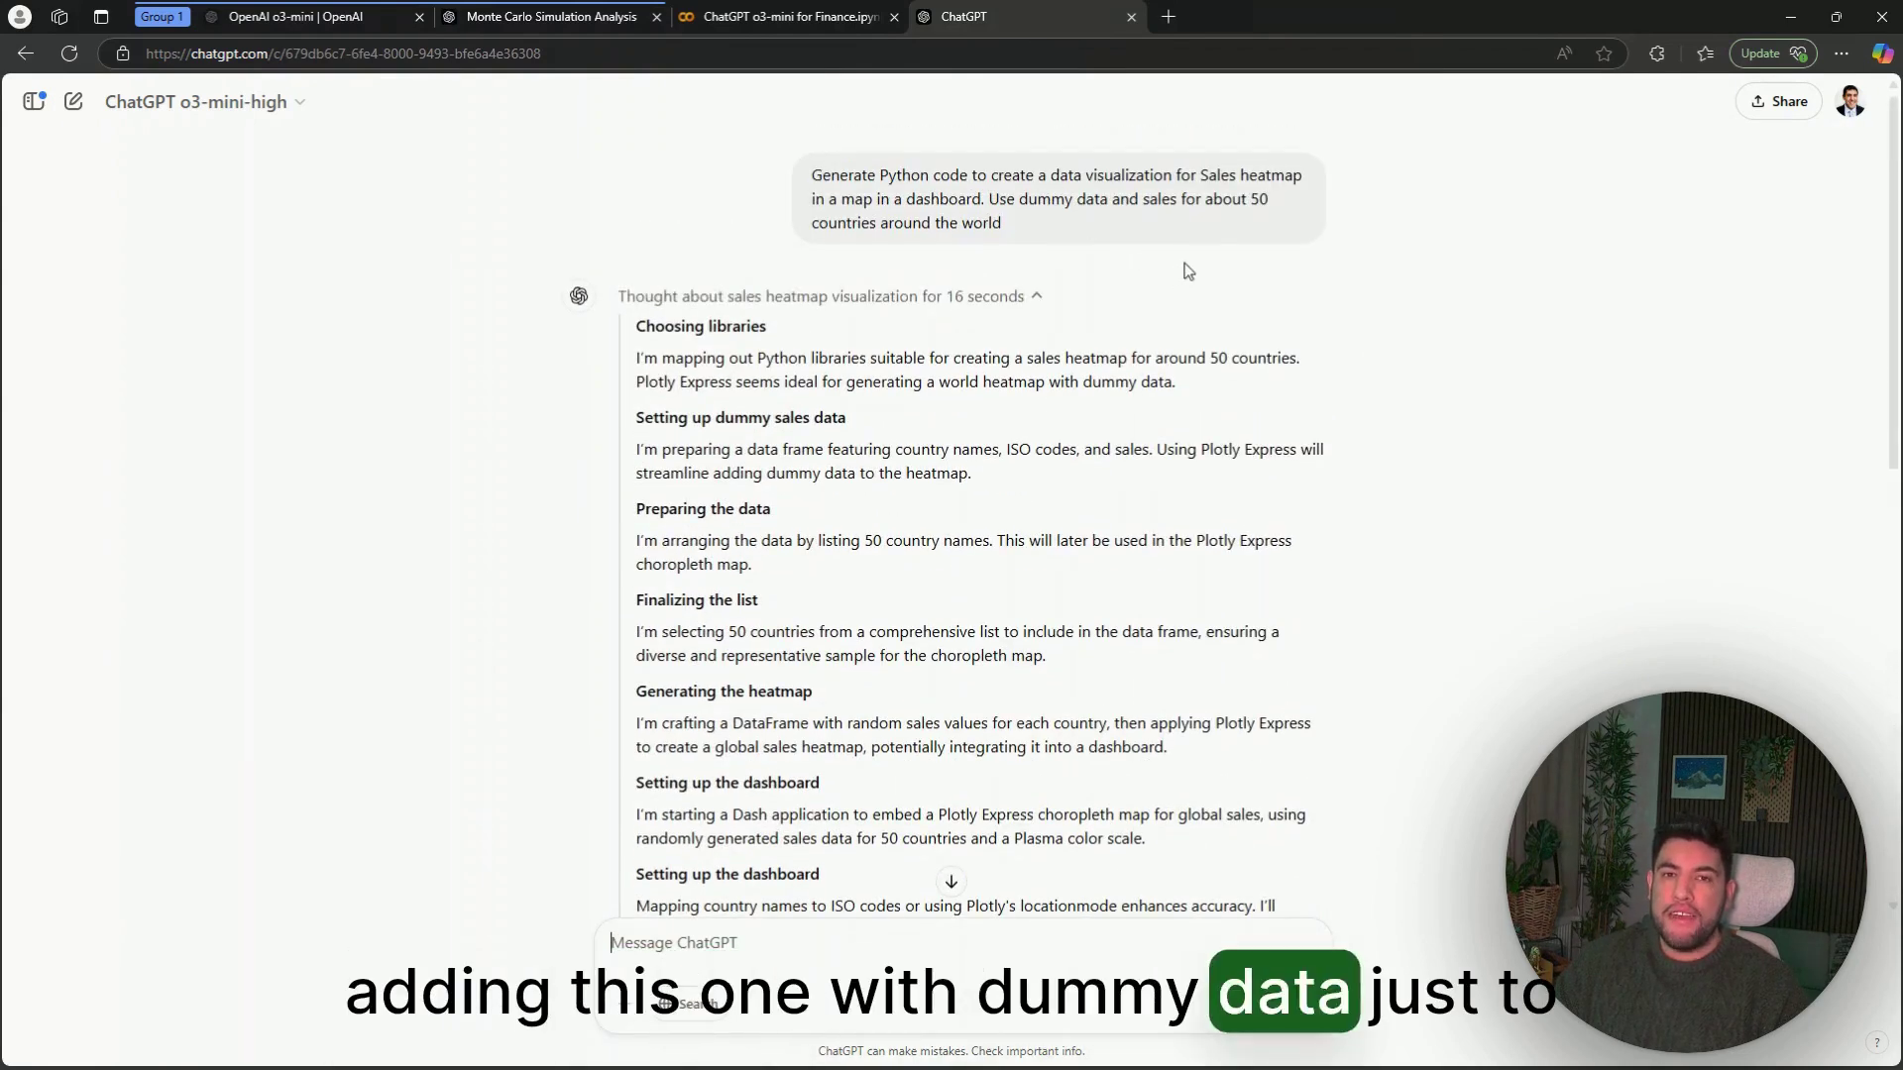
Scroll the reply down to Step 1's 'pip install dash plotly pandas numpy' command.
{"action": "scroll", "coordinate": [1311, 298], "scroll_direction": "down", "scroll_amount": 4}
{"action": "scroll", "coordinate": [1311, 298], "scroll_direction": "down", "scroll_amount": 3}
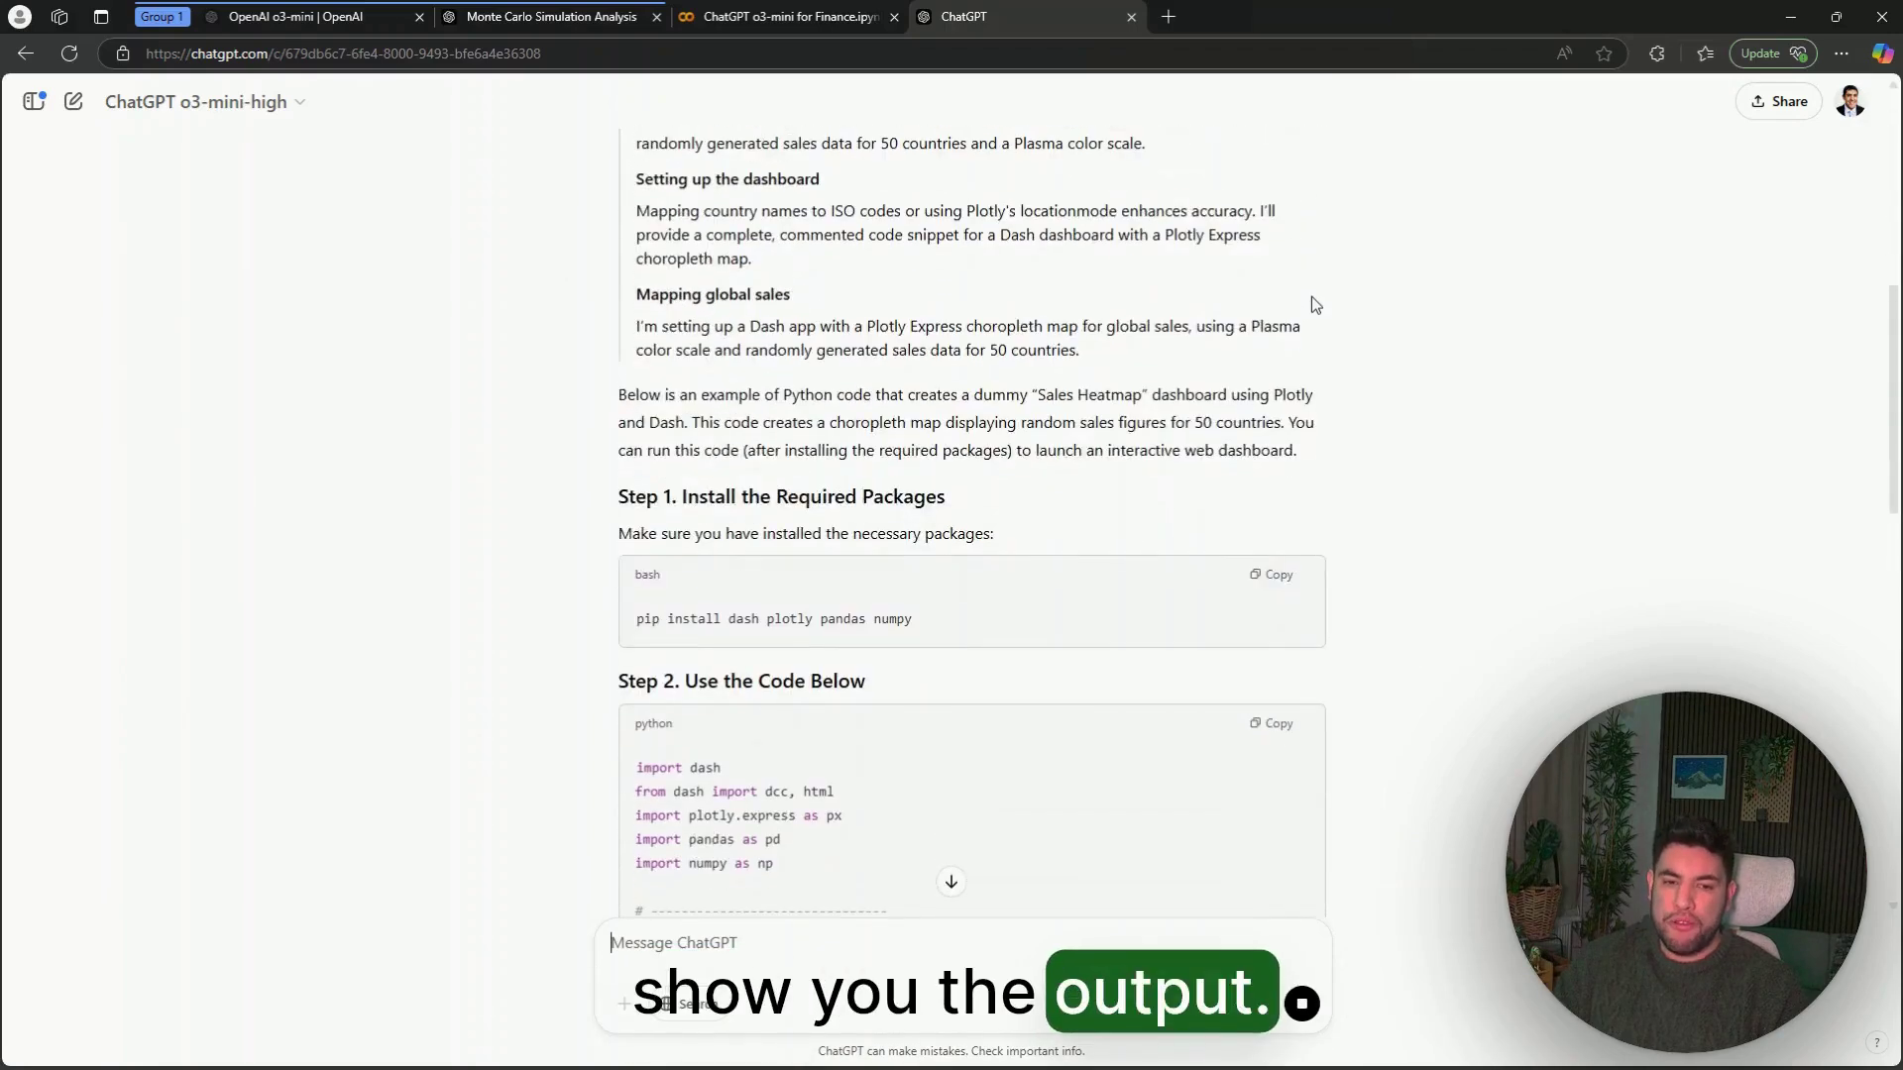
{"action": "scroll", "coordinate": [1053, 505], "scroll_direction": "down", "scroll_amount": 1}
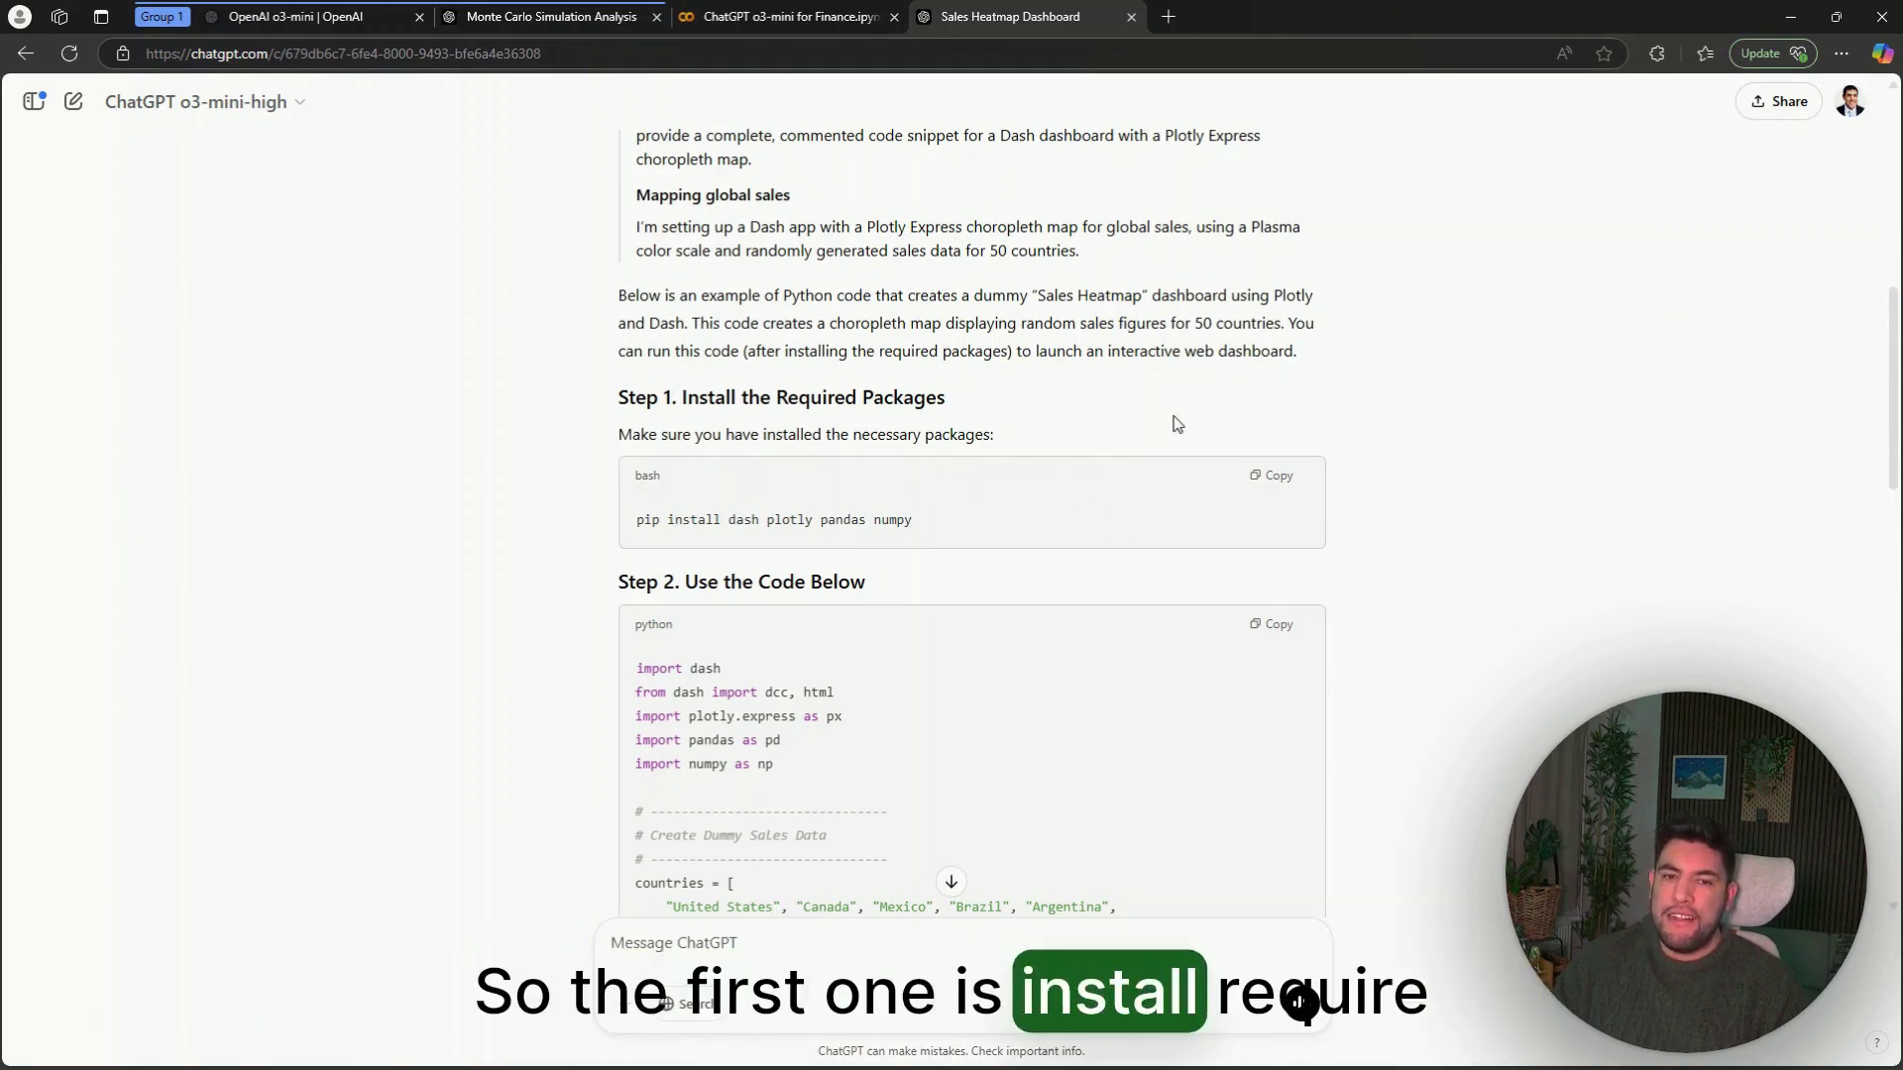
Install dash, plotly, pandas and numpy in Colab by running the copied pip command.
{"action": "left_click", "coordinate": [1279, 478]}
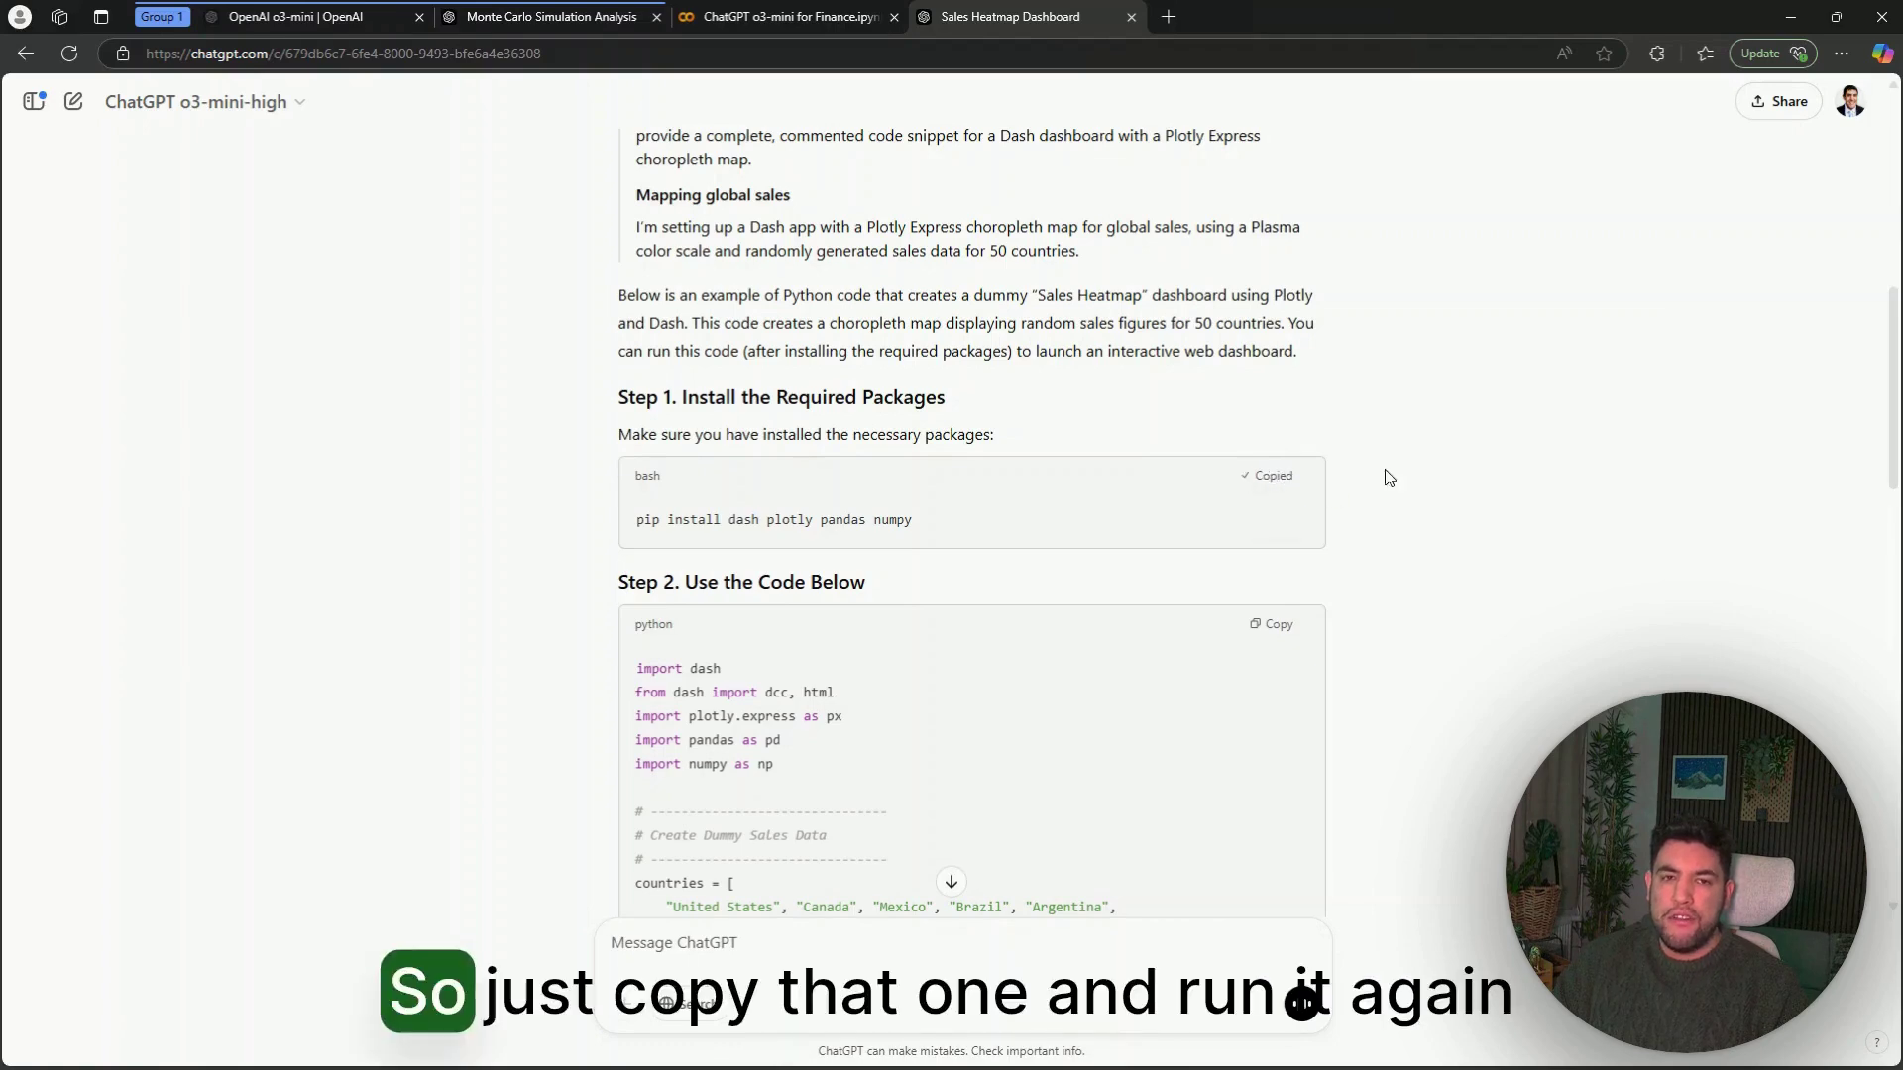
{"action": "left_click", "coordinate": [793, 18]}
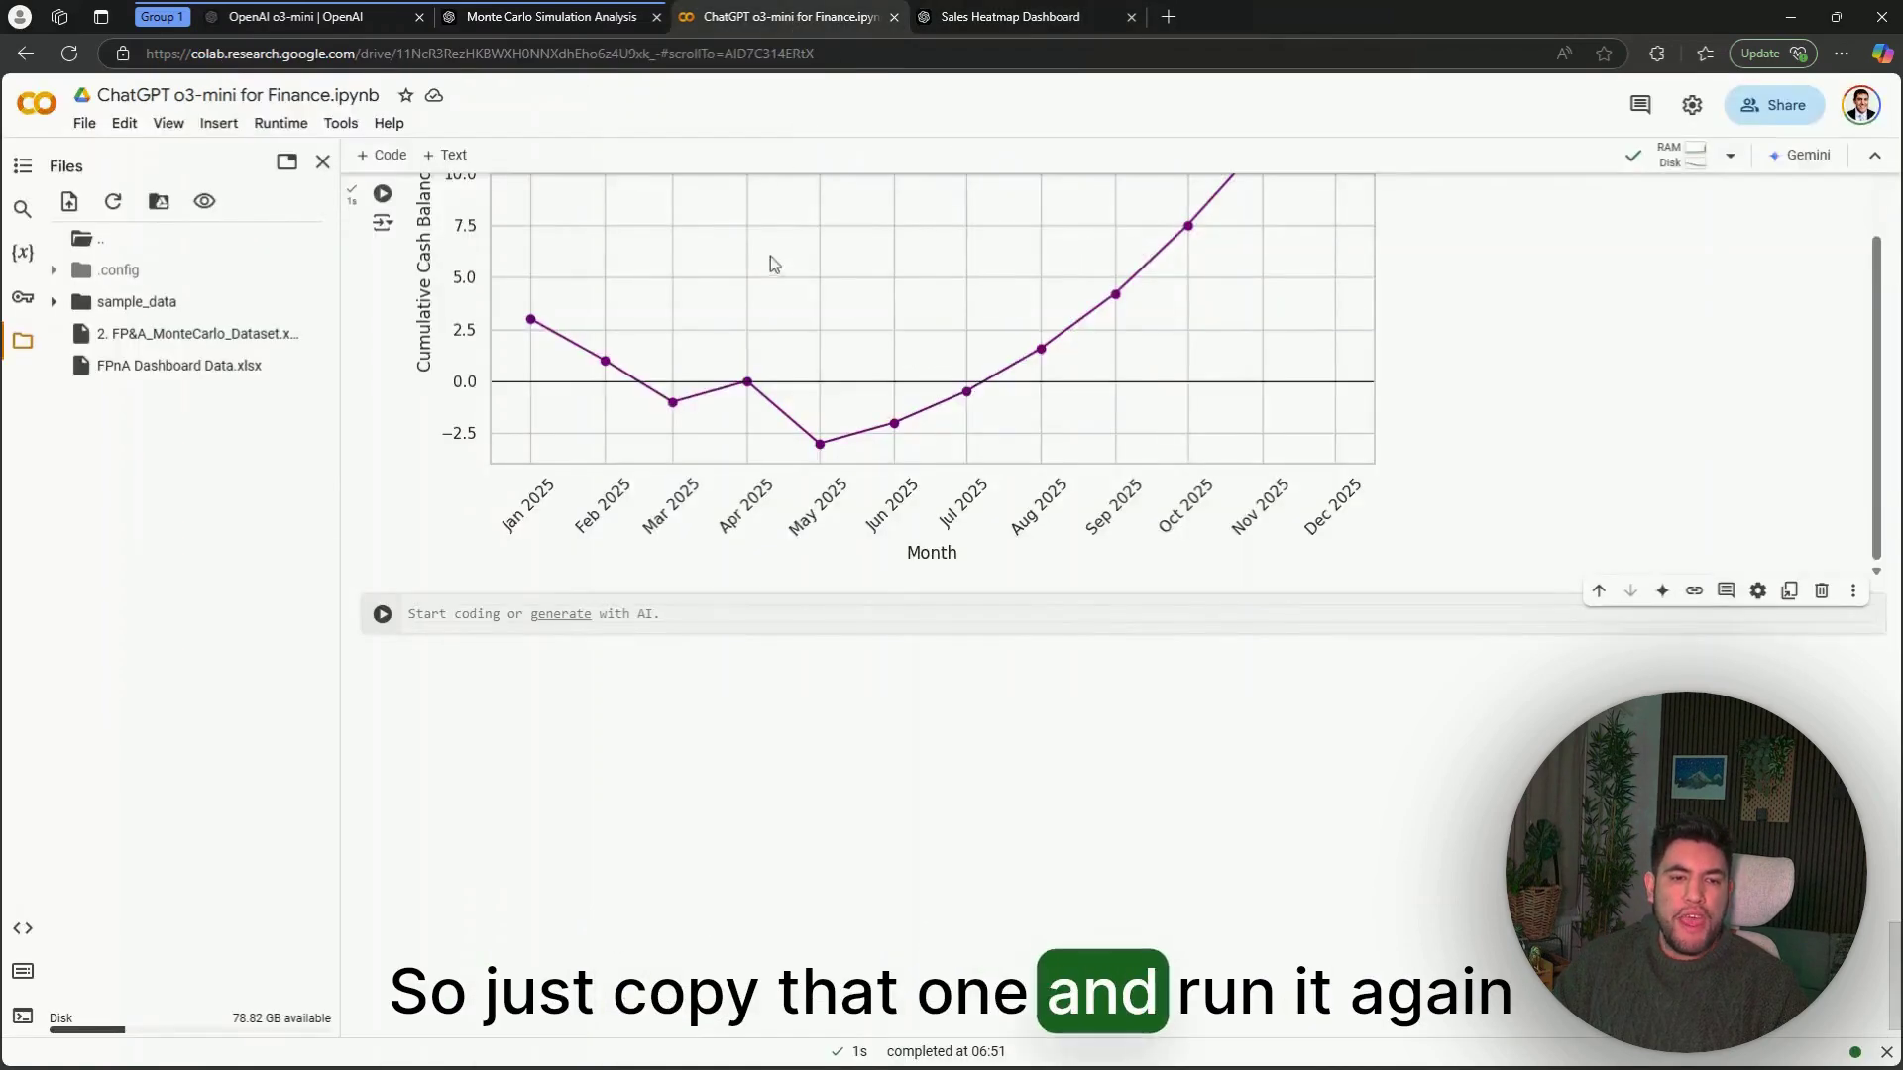
{"action": "left_click", "coordinate": [436, 614]}
{"action": "key", "text": "ctrl+v"}
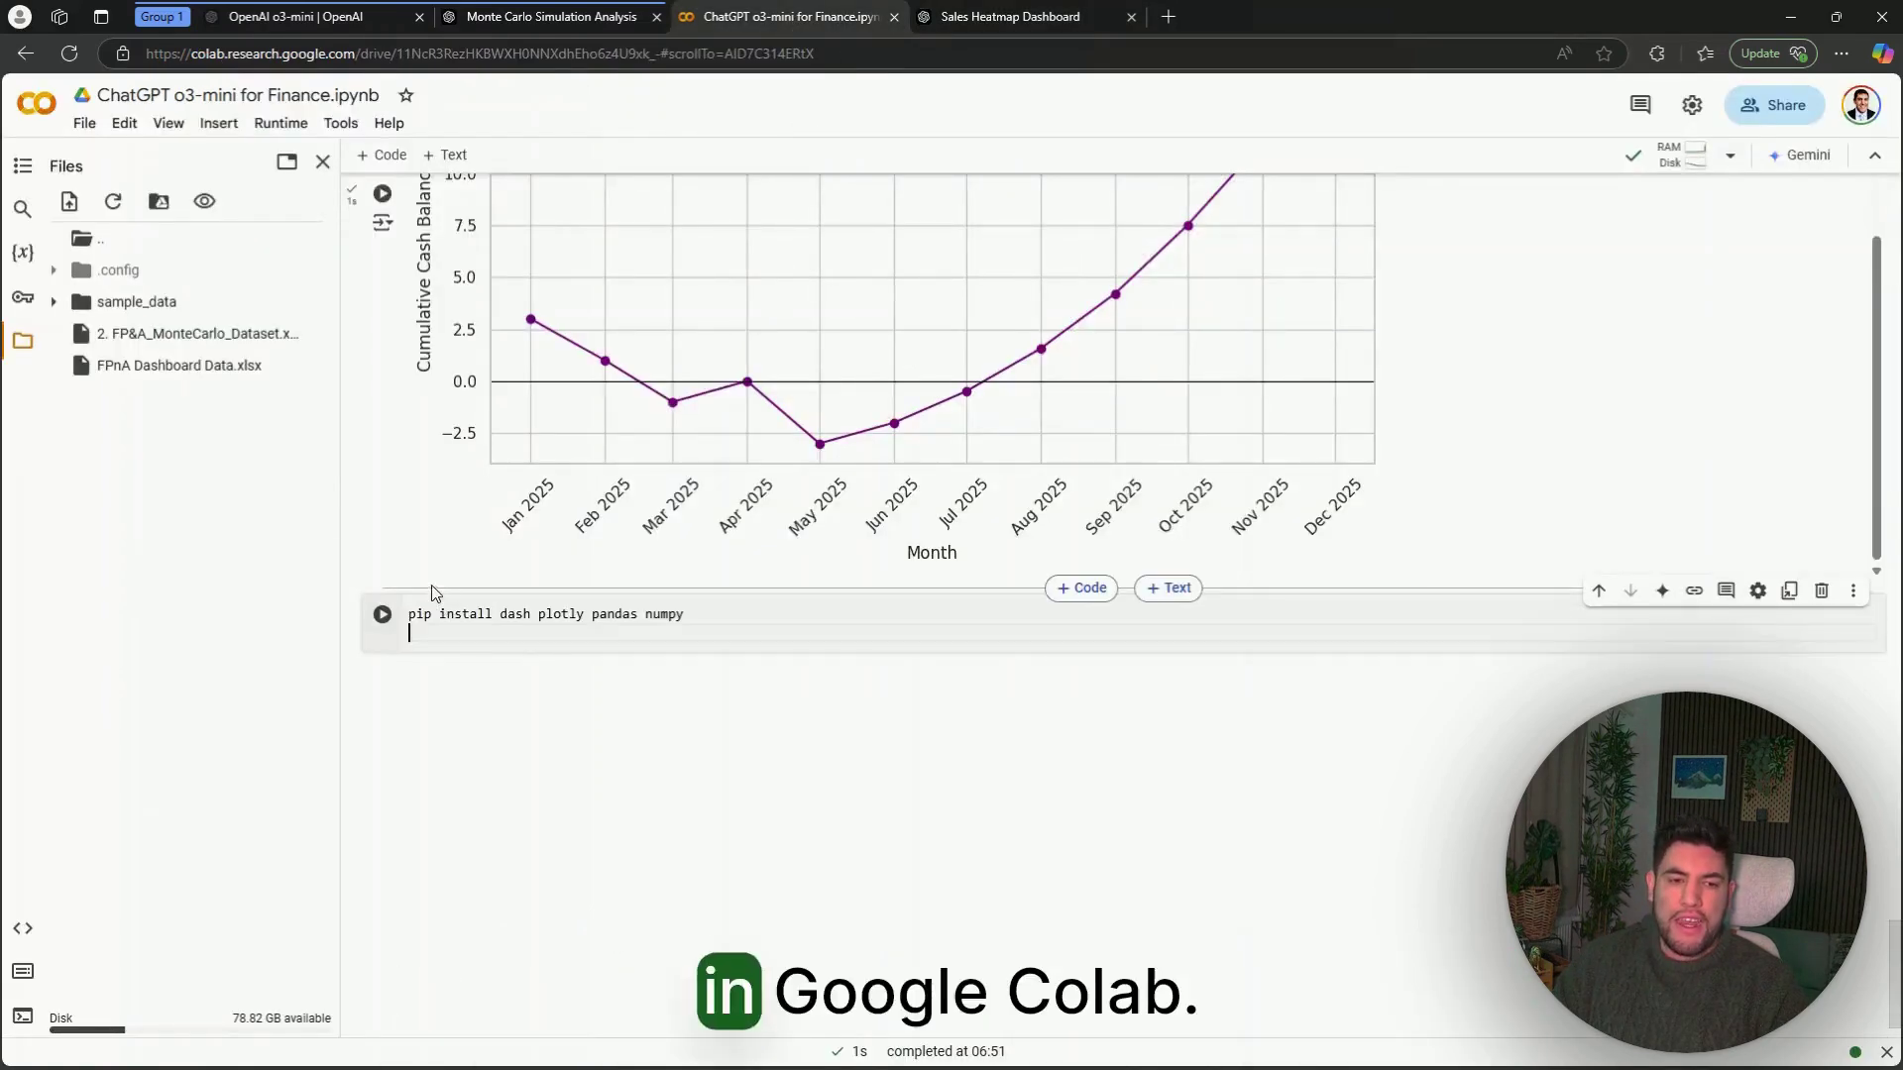
{"action": "left_click", "coordinate": [382, 614]}
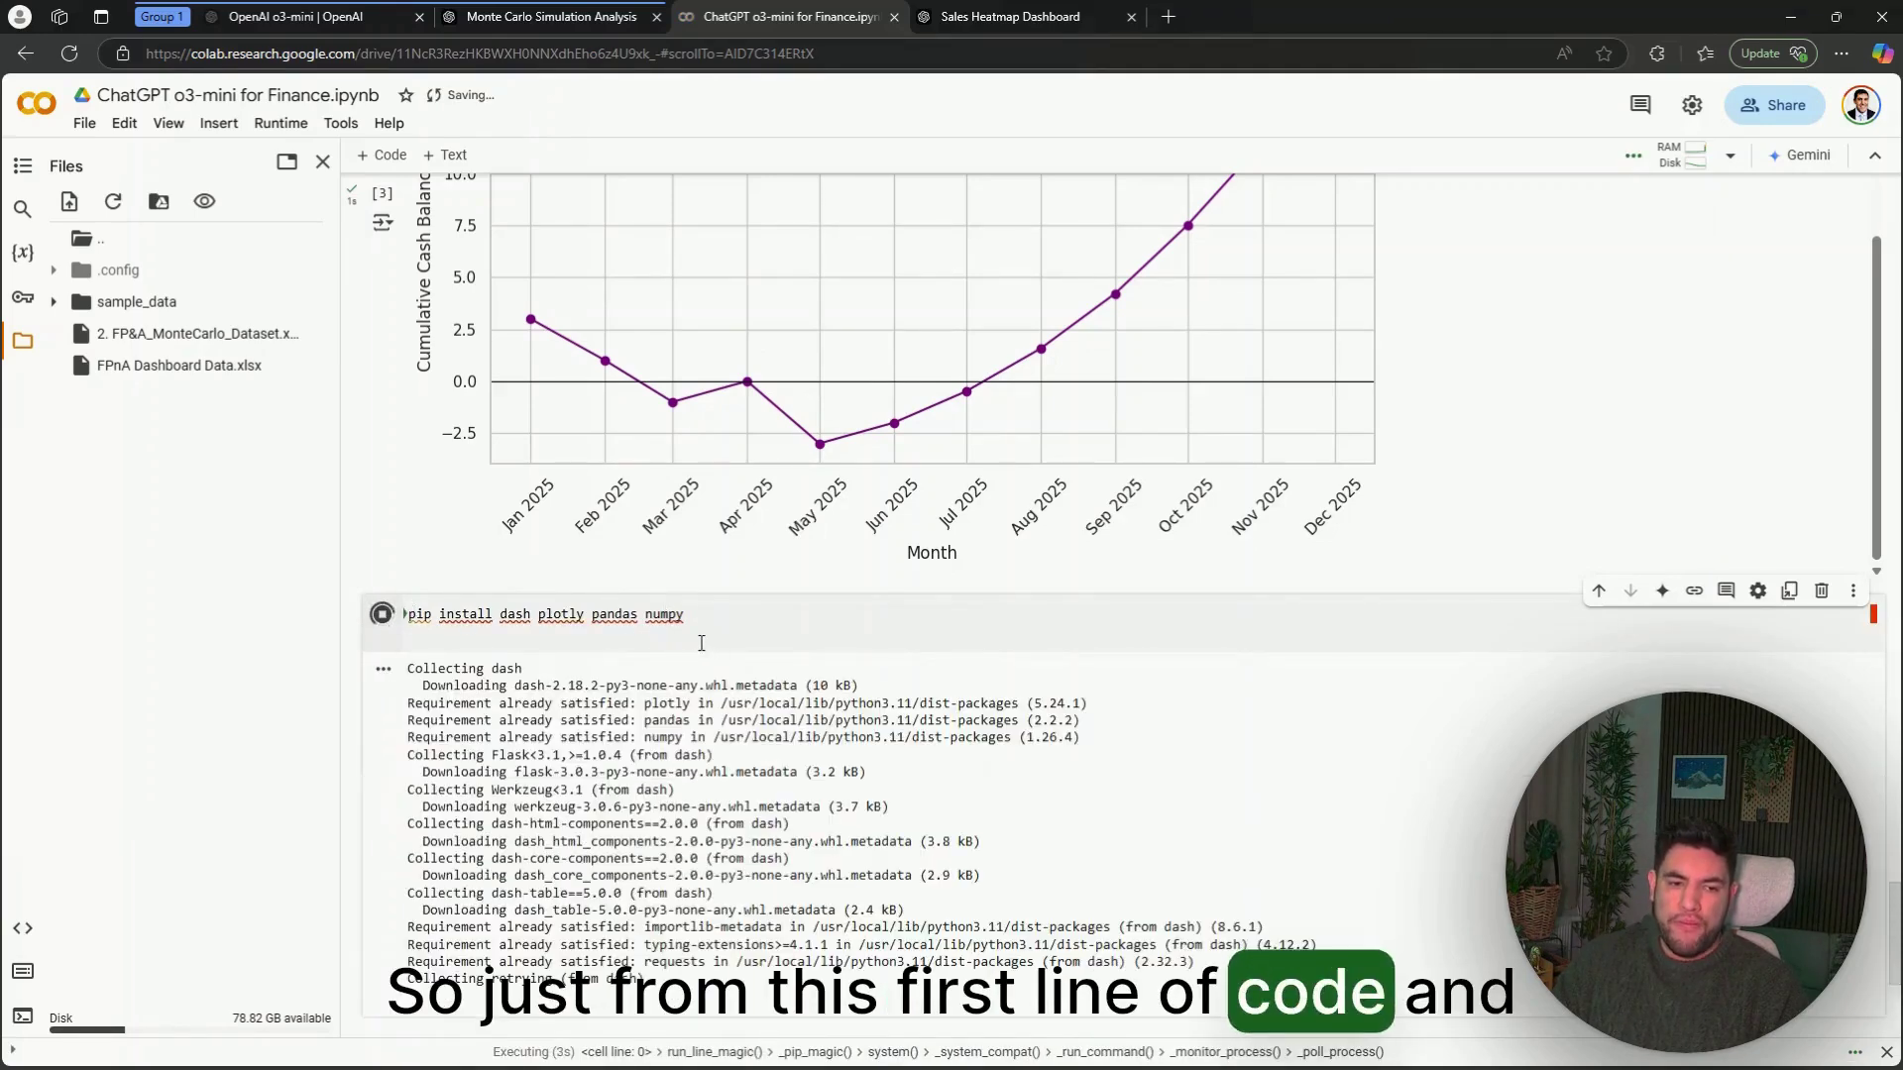
{"action": "scroll", "coordinate": [701, 621], "scroll_direction": "down", "scroll_amount": 1}
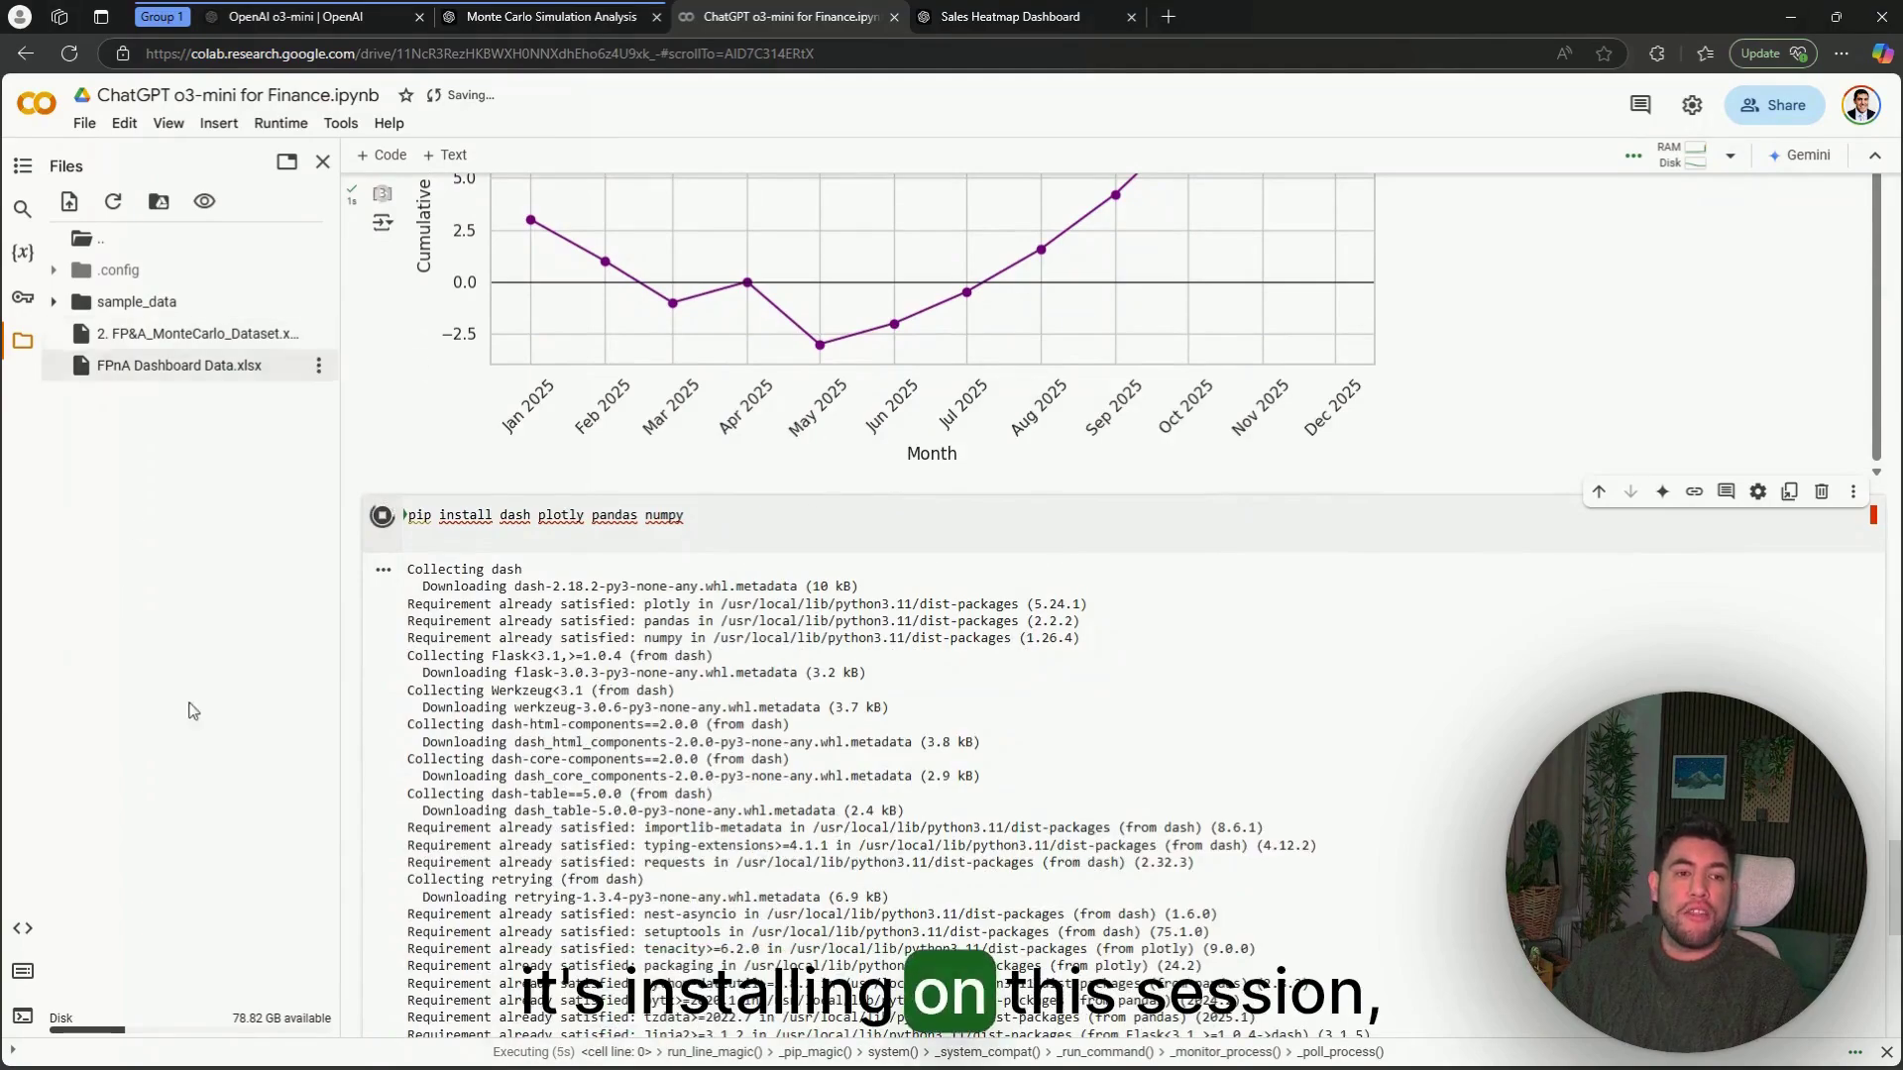
{"action": "scroll", "coordinate": [600, 486], "scroll_direction": "down", "scroll_amount": 6}
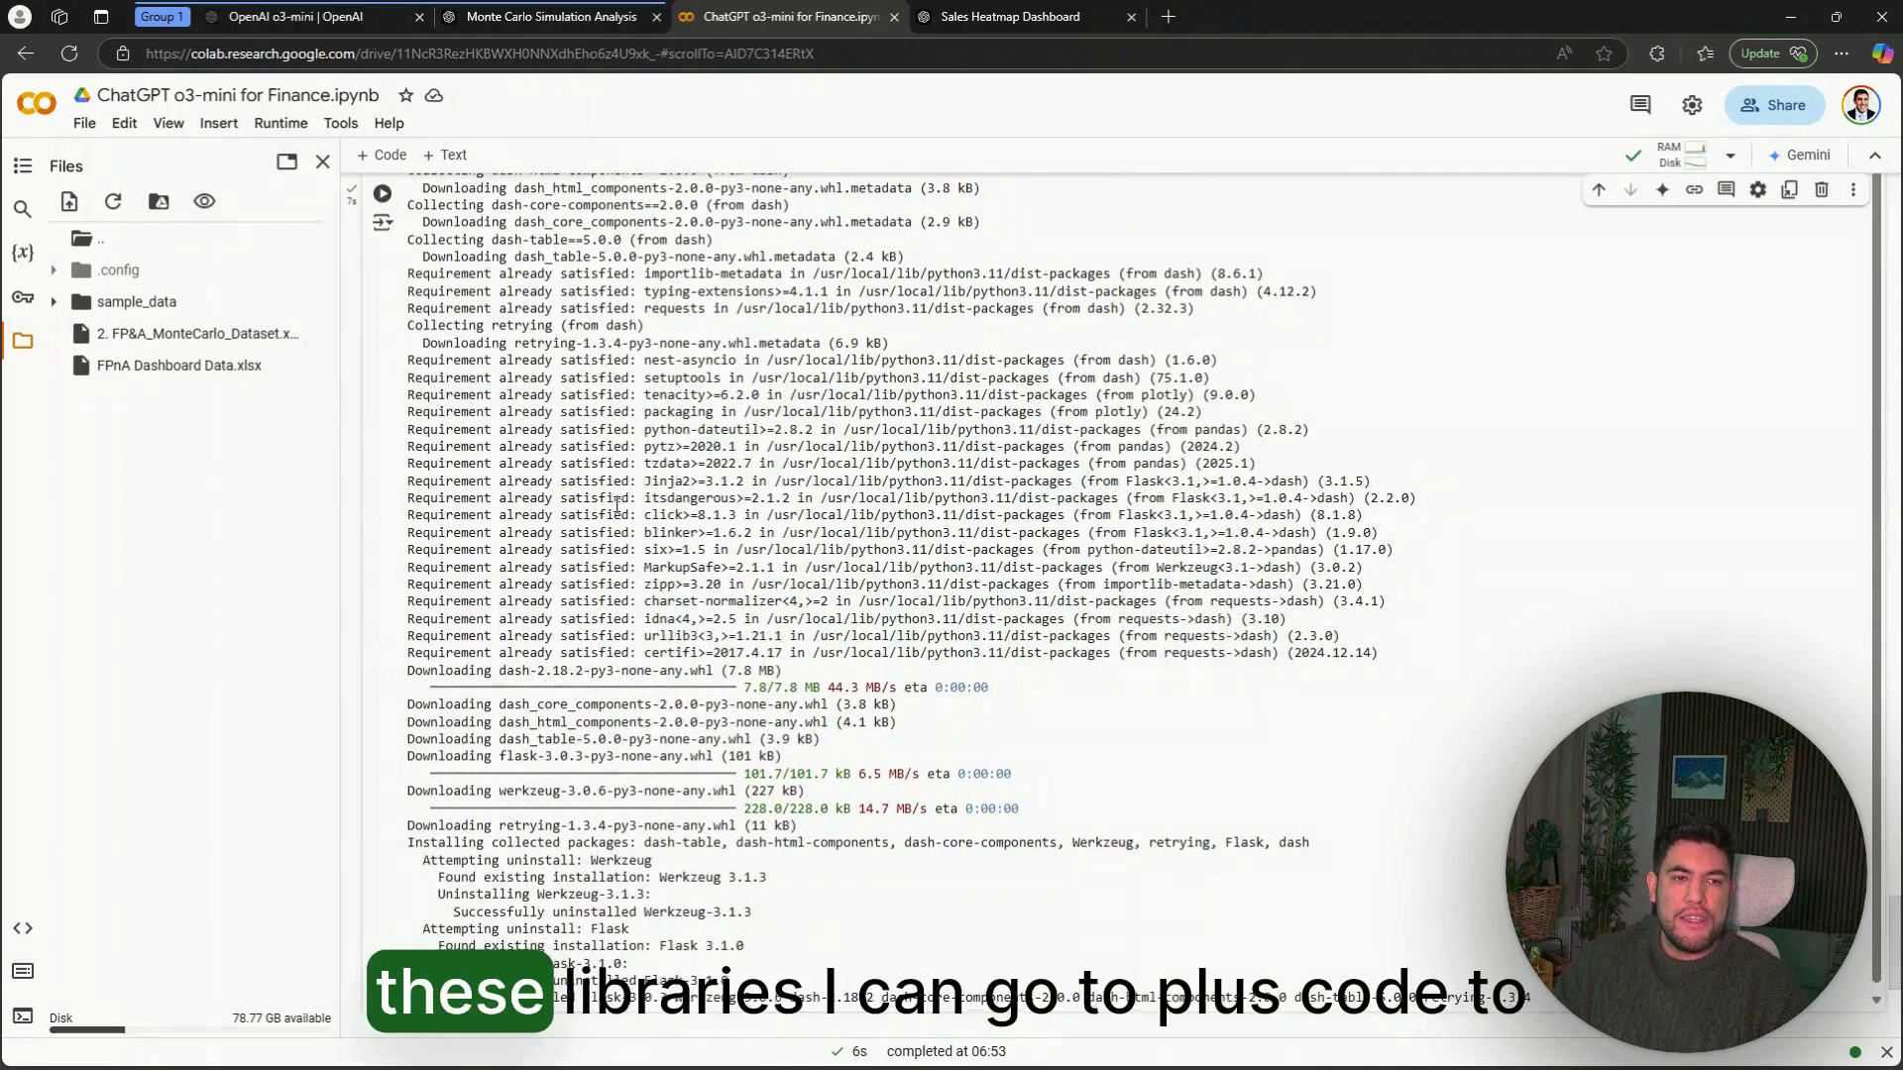
Add a new empty code cell and bring up ChatGPT's Dash heatmap script.
{"action": "left_click", "coordinate": [389, 158]}
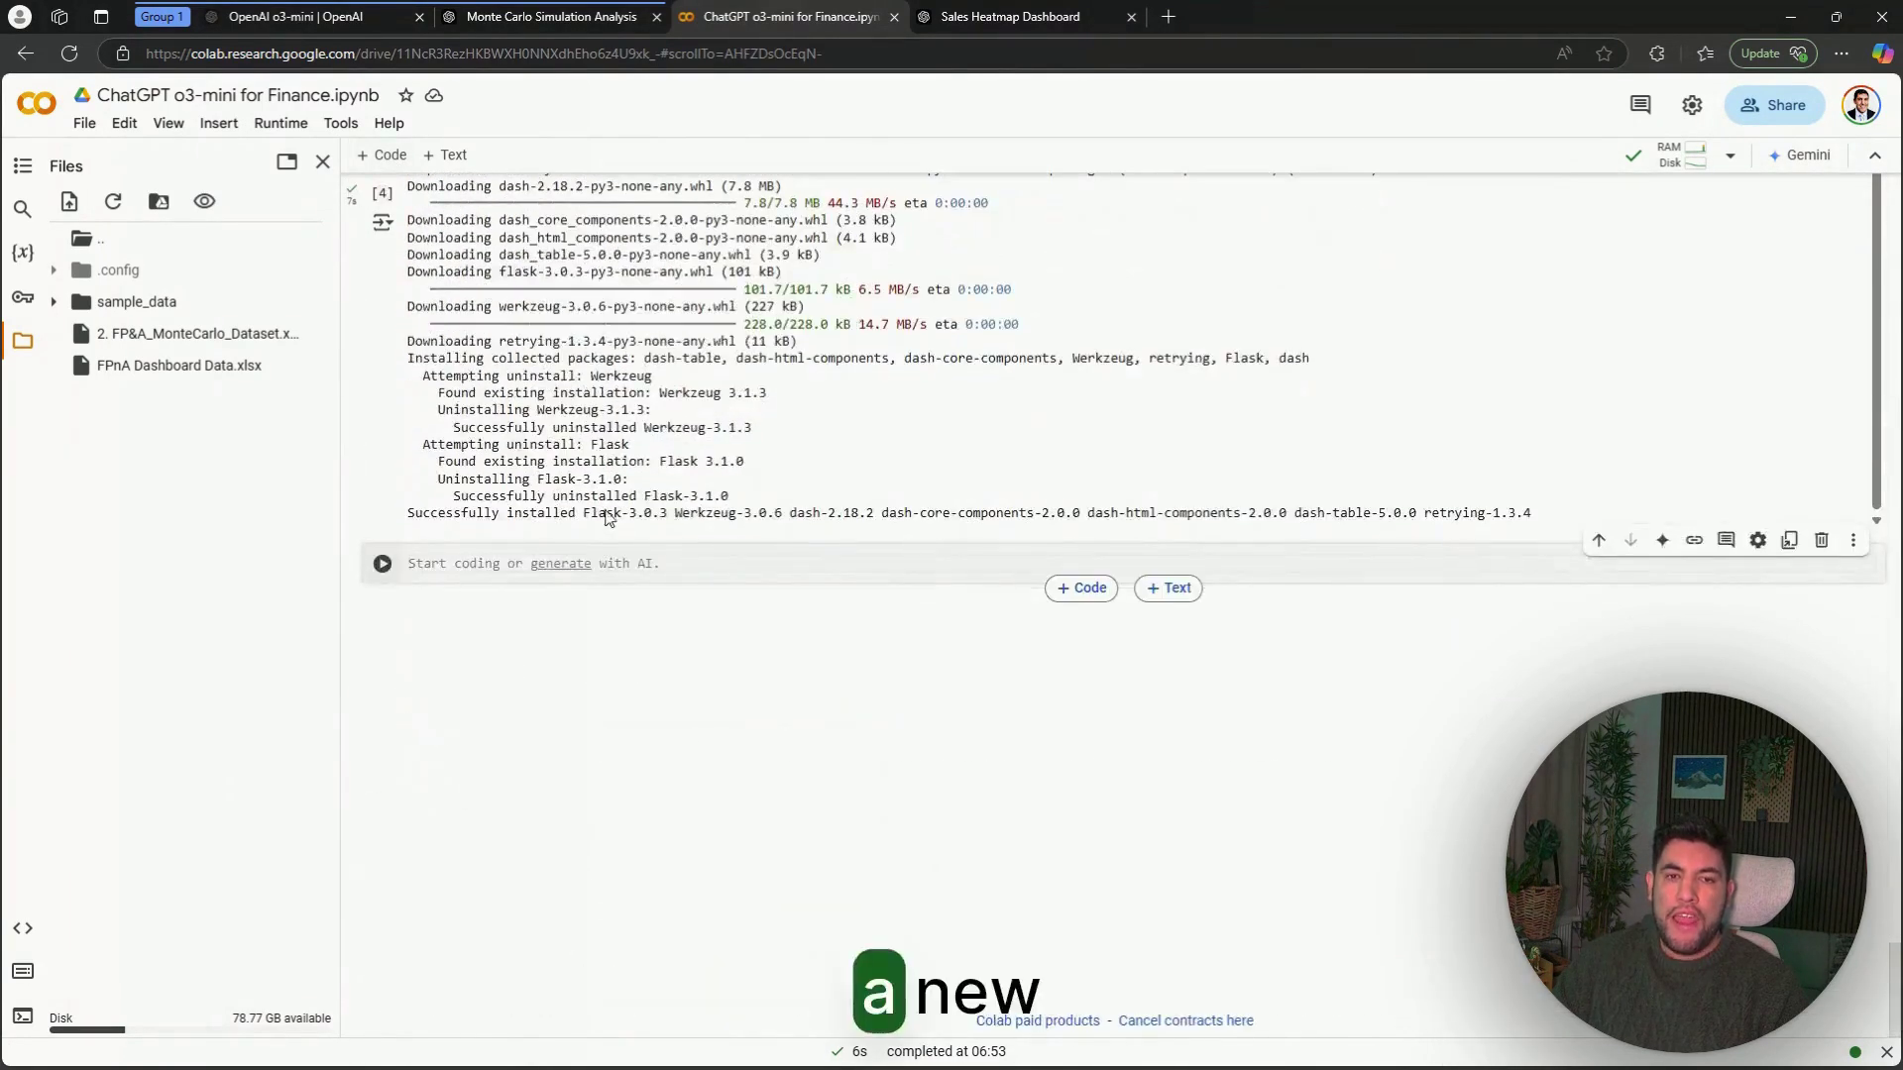
{"action": "left_click", "coordinate": [1009, 19]}
{"action": "scroll", "coordinate": [917, 401], "scroll_direction": "down", "scroll_amount": 8}
{"action": "scroll", "coordinate": [924, 406], "scroll_direction": "down", "scroll_amount": 8}
{"action": "scroll", "coordinate": [956, 426], "scroll_direction": "up", "scroll_amount": 5}
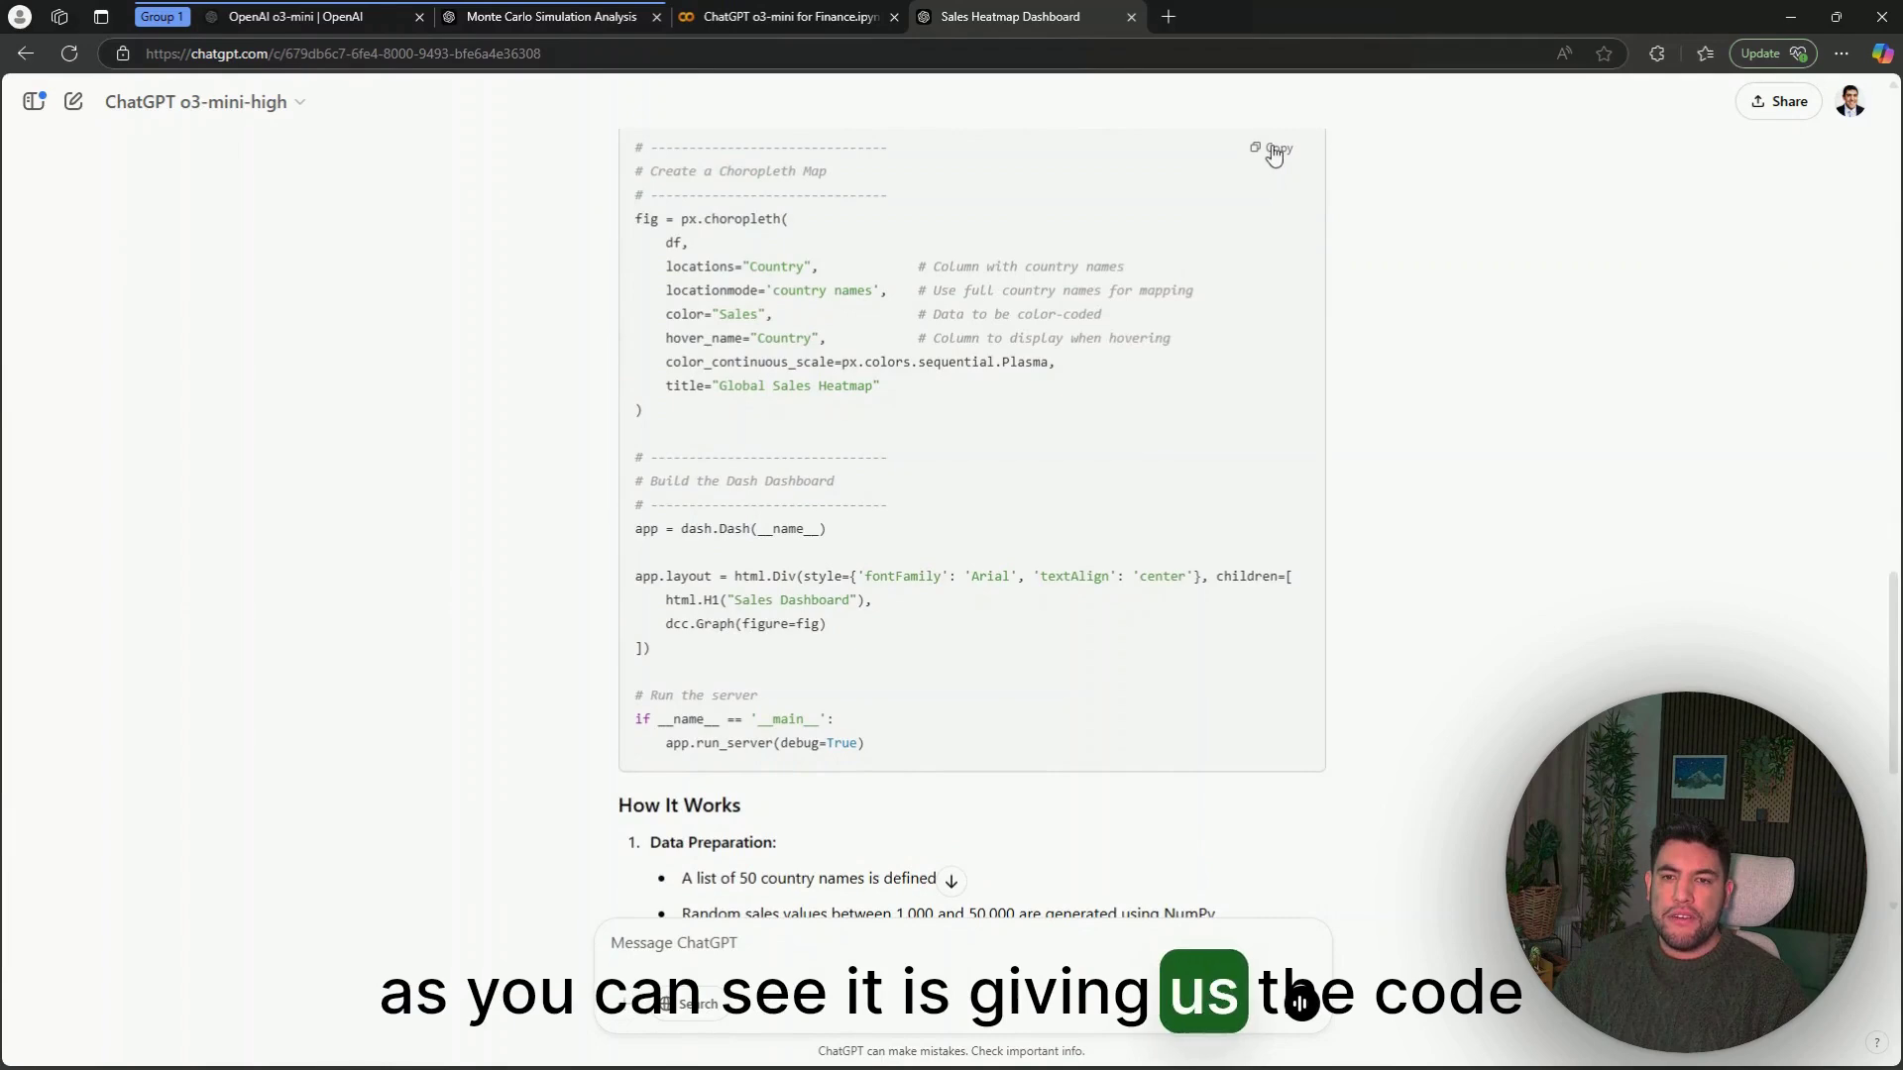
Paste the Dash code into the new cell and run it to render the Sales Dashboard.
{"action": "left_click", "coordinate": [881, 20]}
{"action": "key", "text": "ctrl+v"}
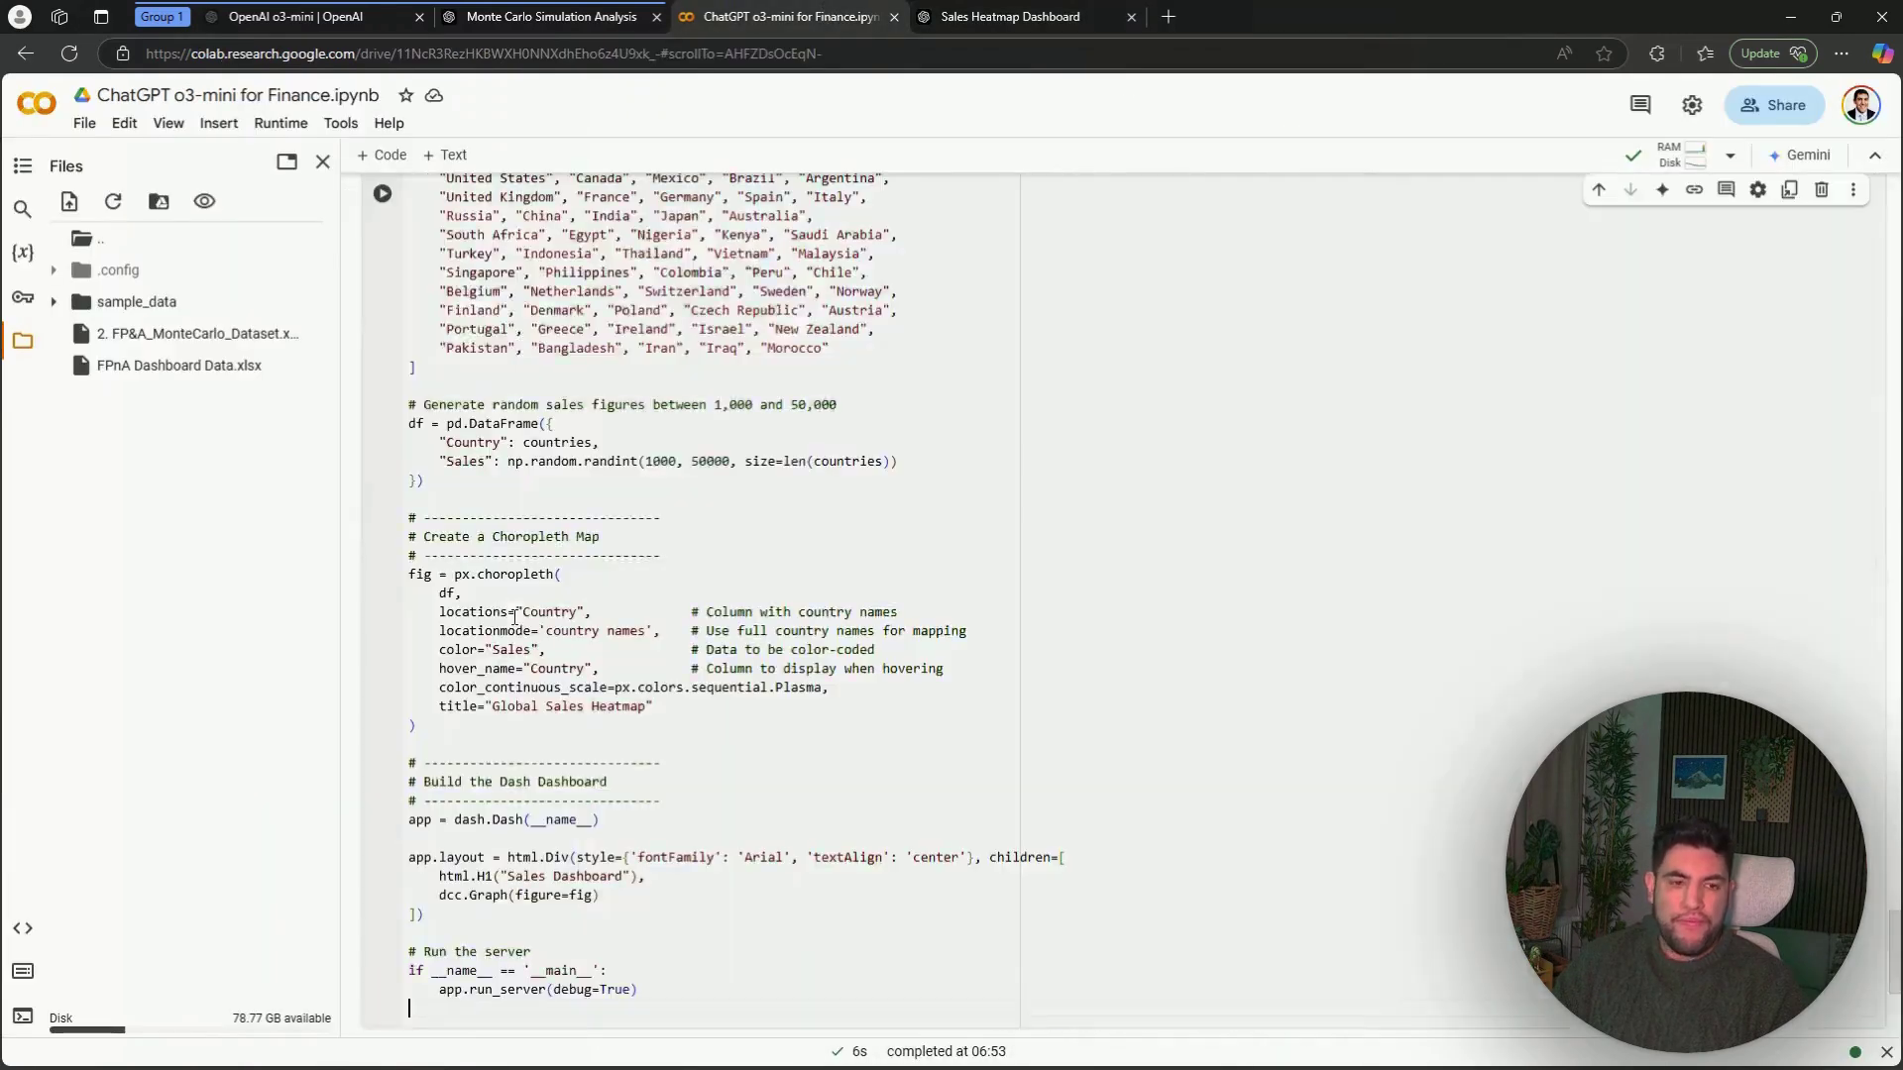
{"action": "left_click", "coordinate": [384, 195]}
{"action": "scroll", "coordinate": [817, 395], "scroll_direction": "down", "scroll_amount": 5}
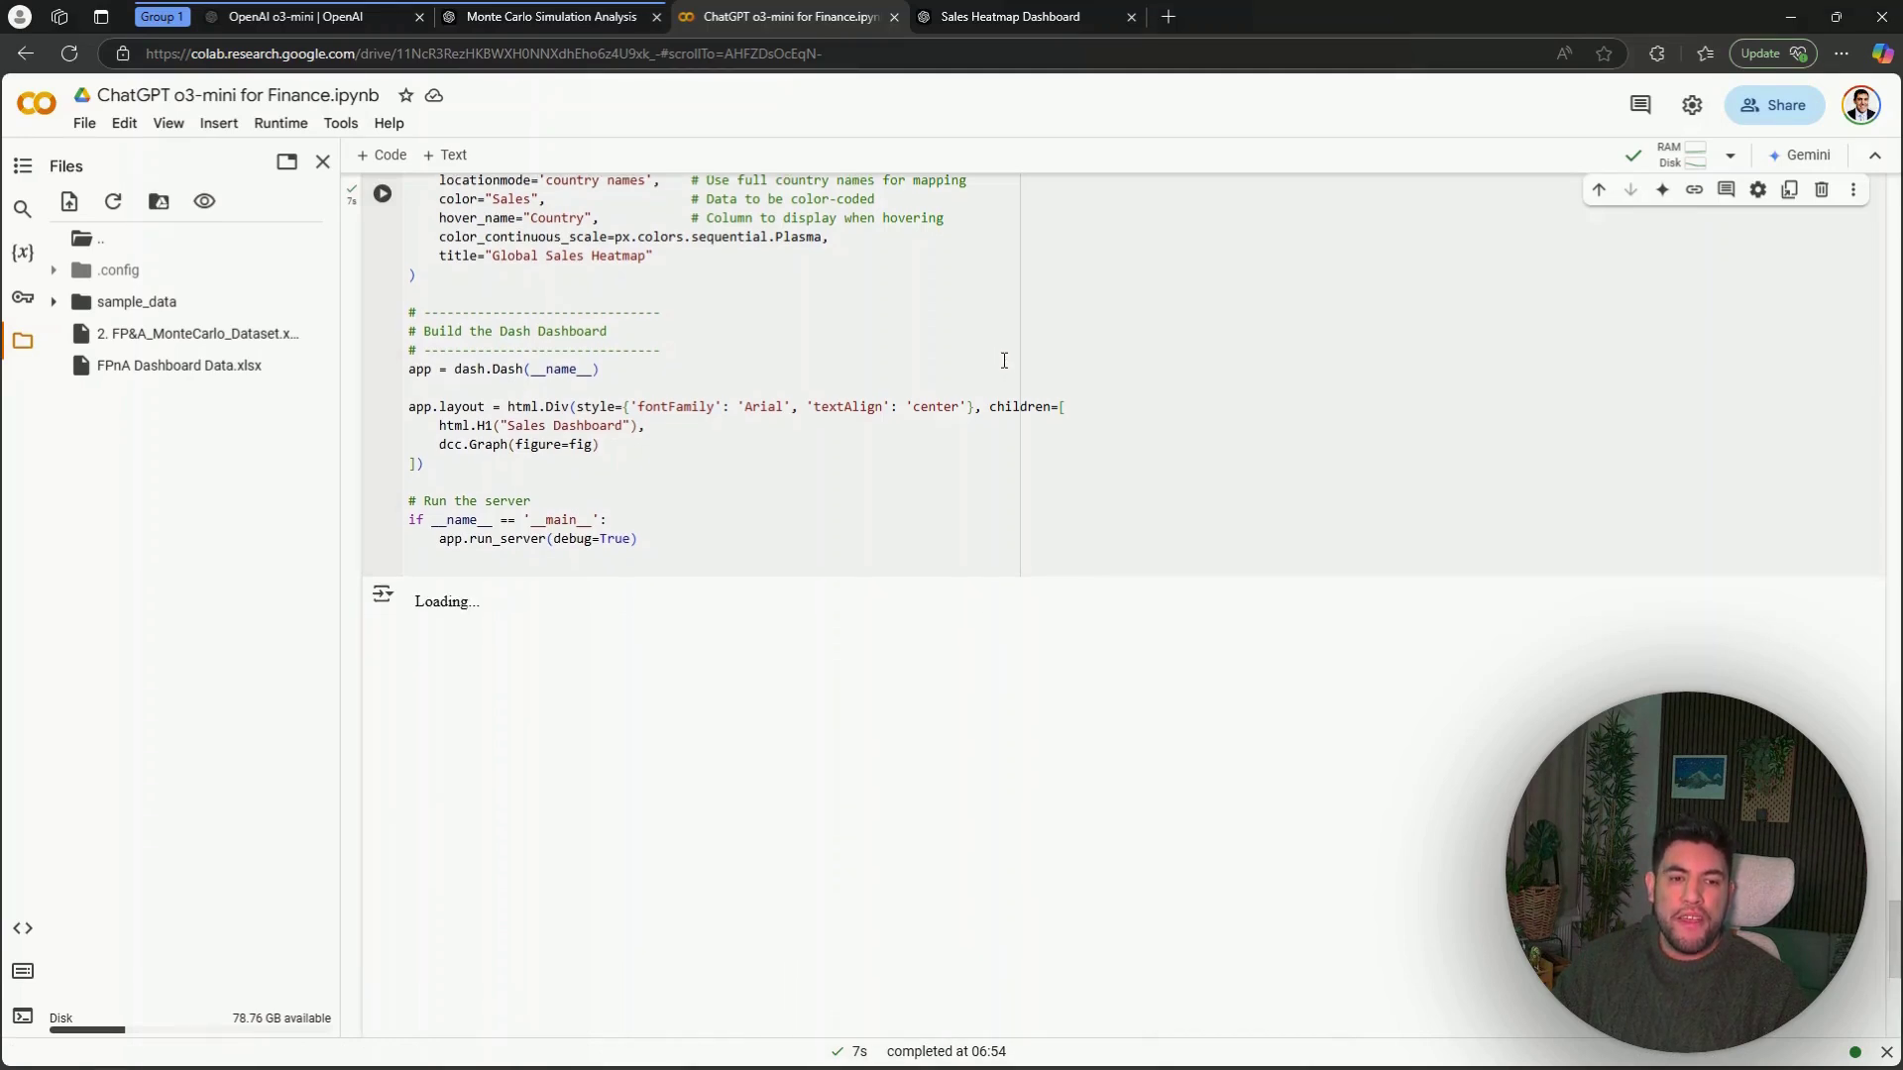
{"action": "scroll", "coordinate": [1004, 360], "scroll_direction": "down", "scroll_amount": 2}
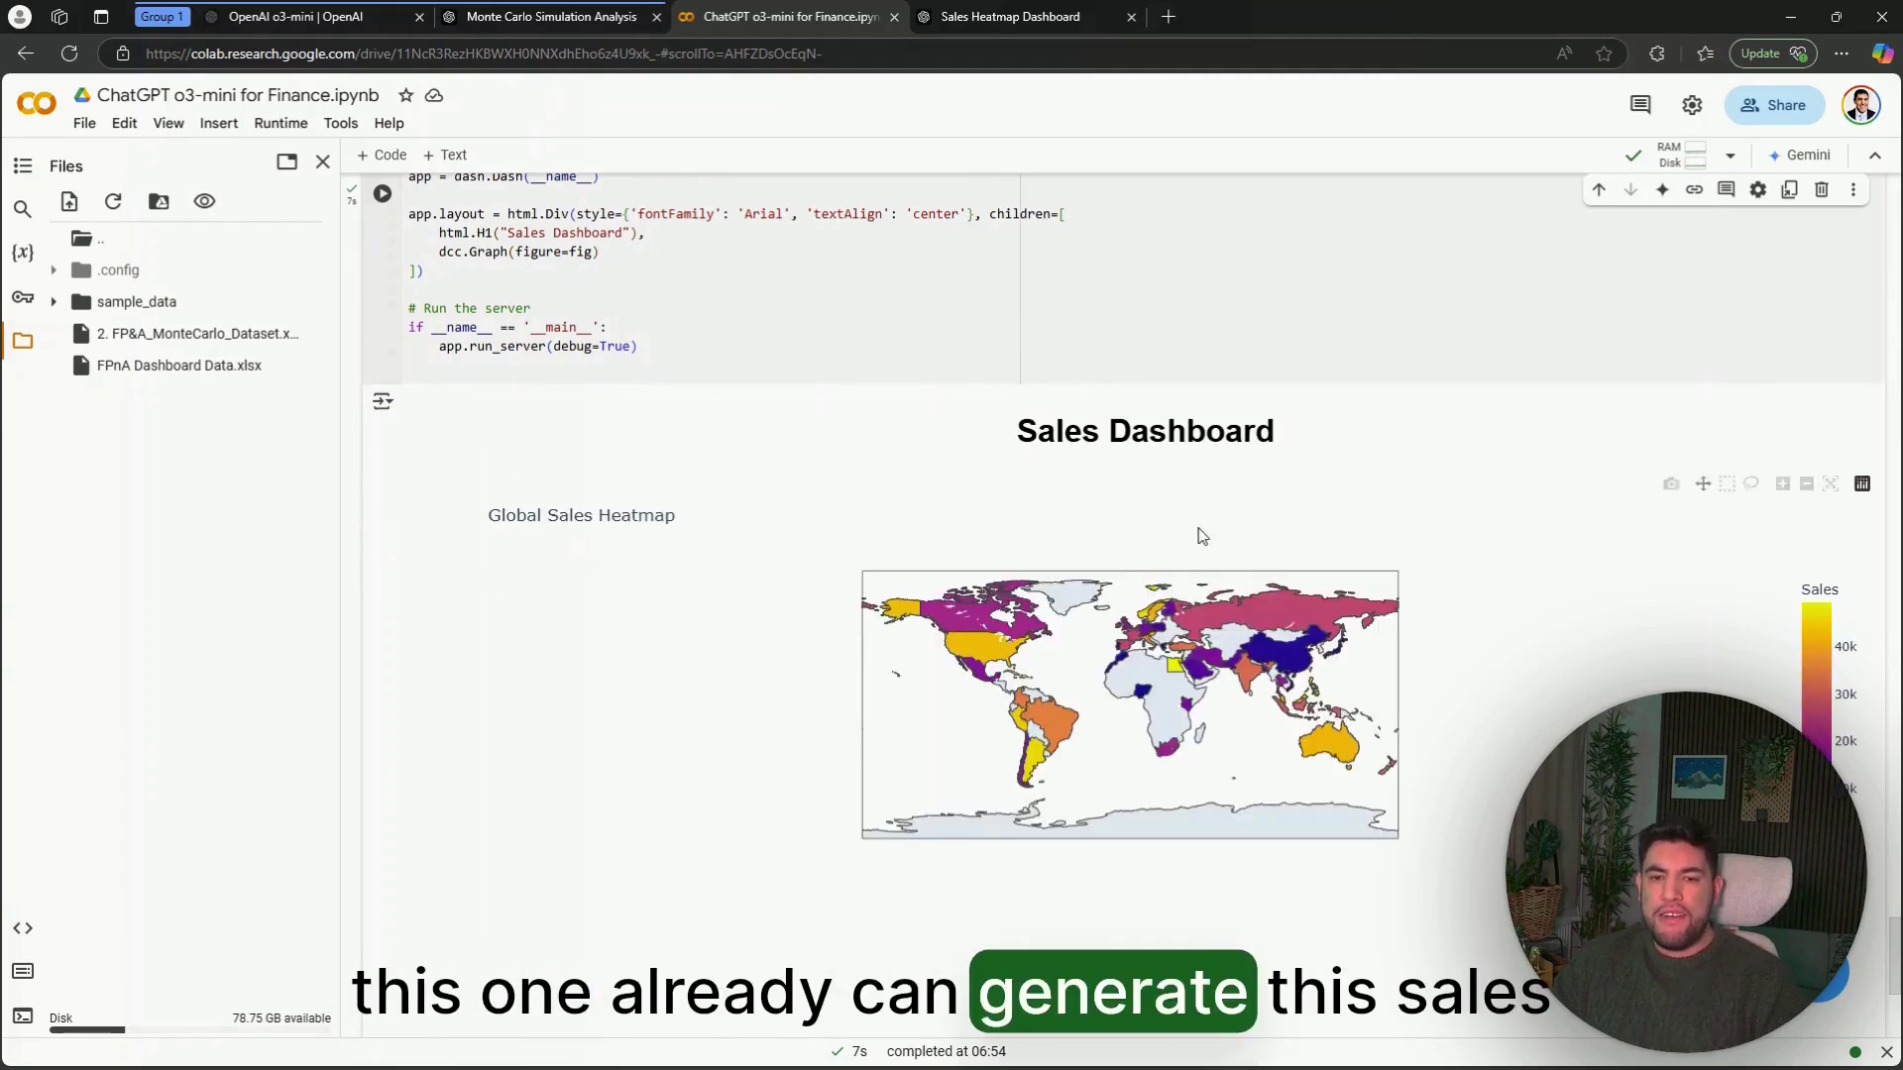
{"action": "scroll", "coordinate": [1189, 694], "scroll_direction": "up", "scroll_amount": 4}
{"action": "scroll", "coordinate": [1184, 712], "scroll_direction": "up", "scroll_amount": 2}
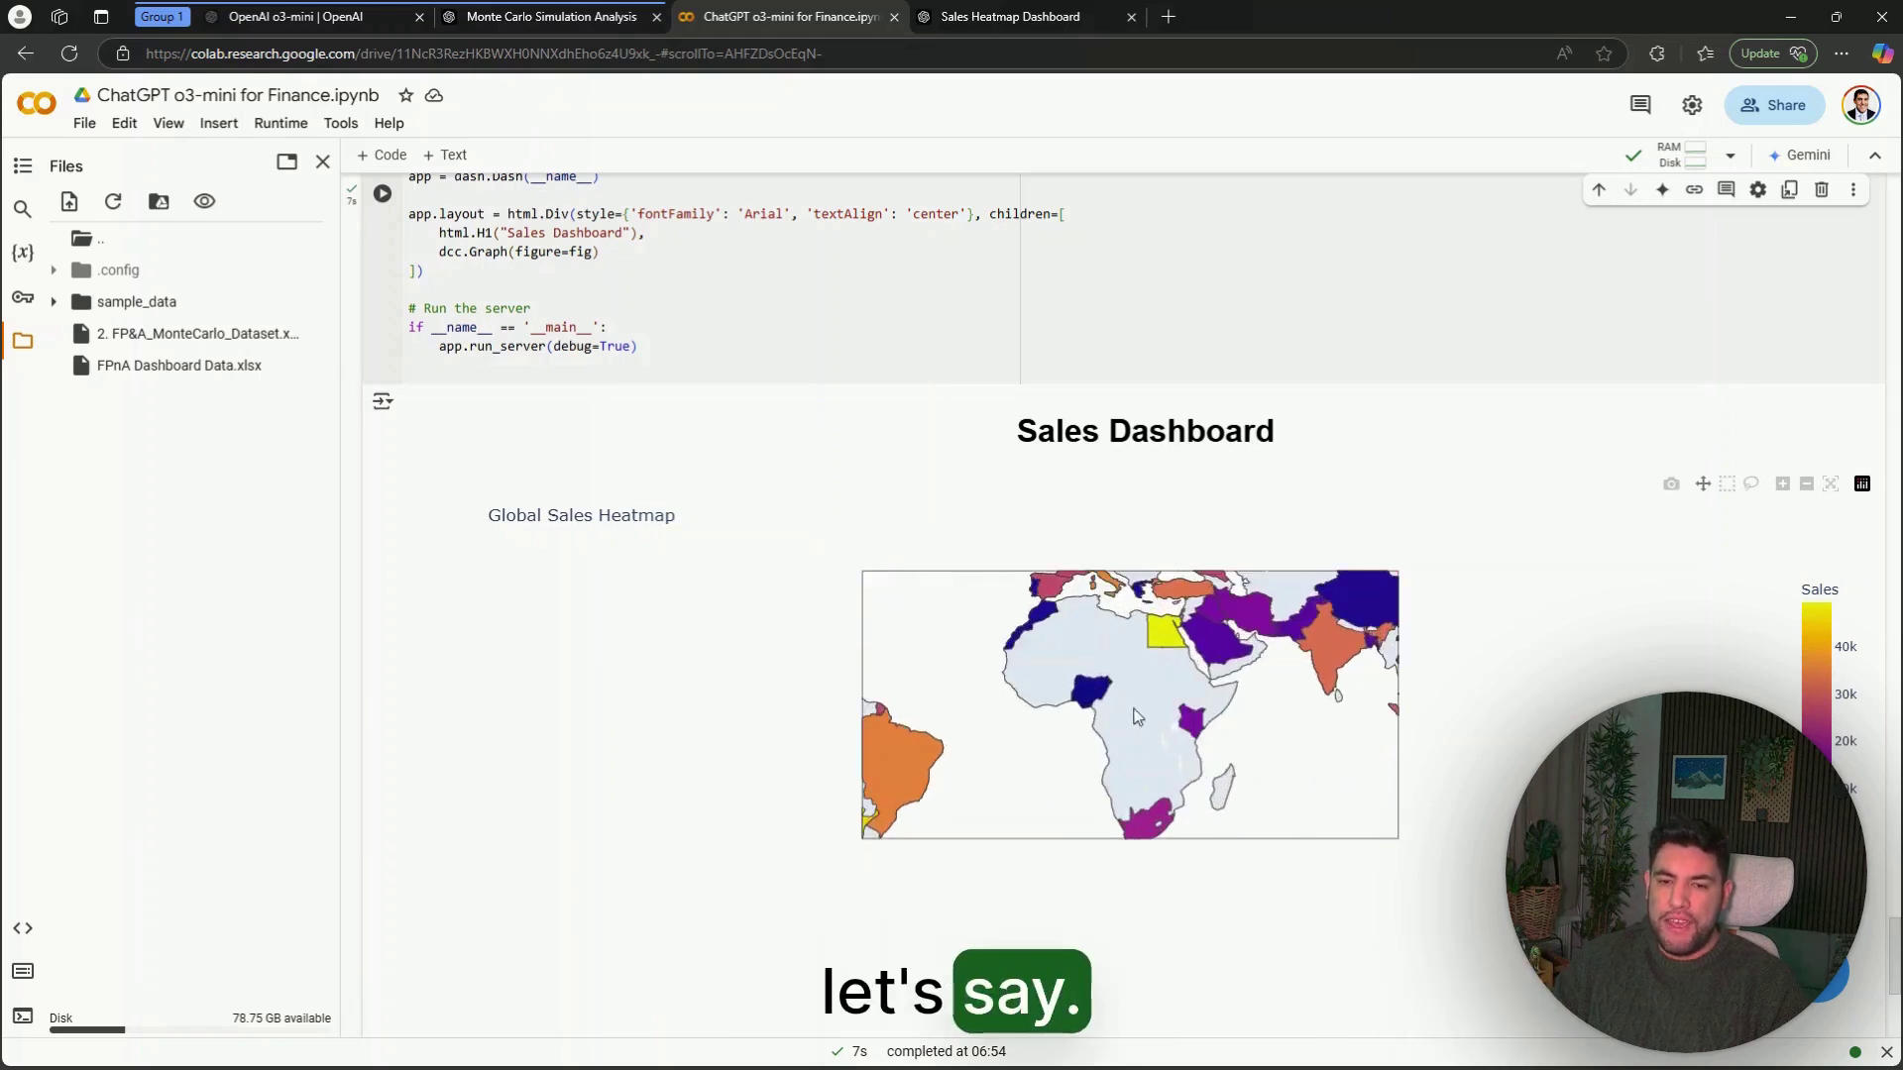
Pan the Global Sales Heatmap across North America, Europe, Africa, Greenland and Scandinavia.
{"action": "left_click_drag", "start_coordinate": [1140, 694], "coordinate": [1157, 750]}
{"action": "mouse_move", "coordinate": [982, 642]}
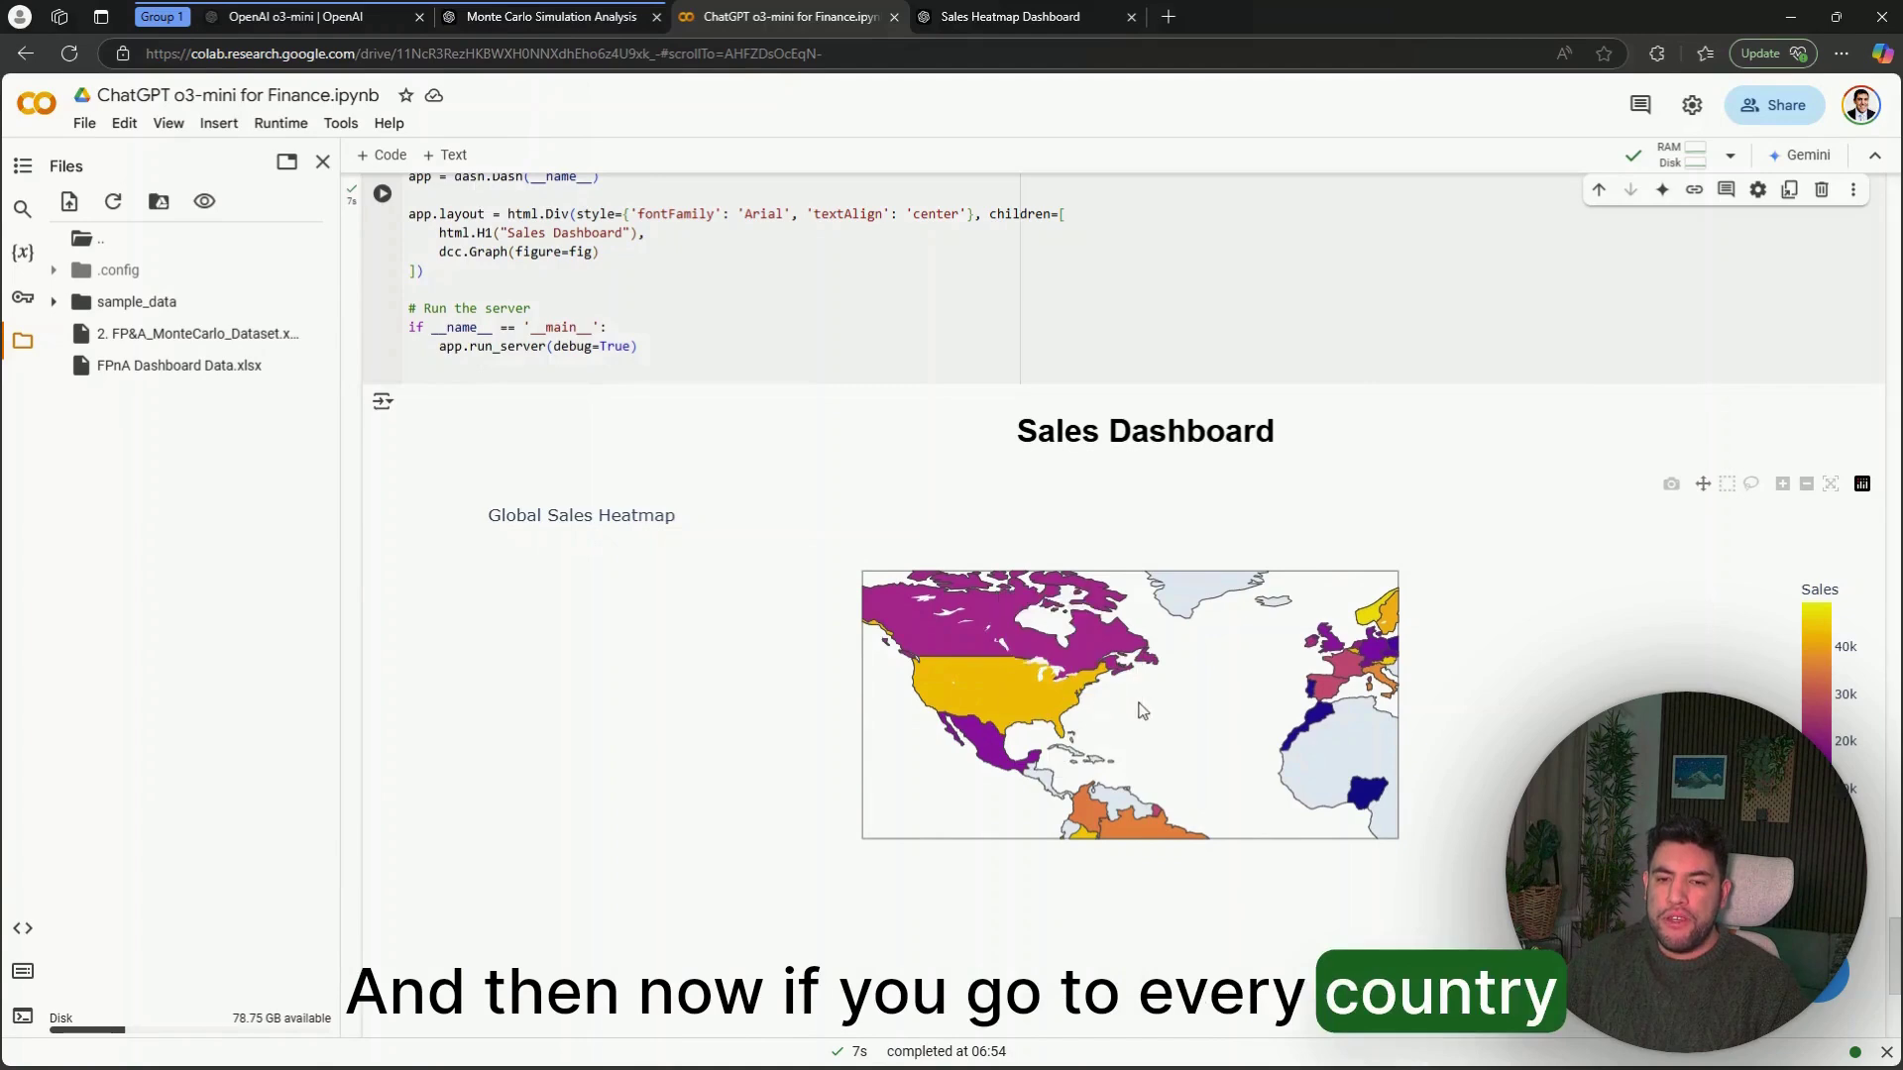
{"action": "left_click_drag", "start_coordinate": [1387, 753], "coordinate": [1140, 739]}
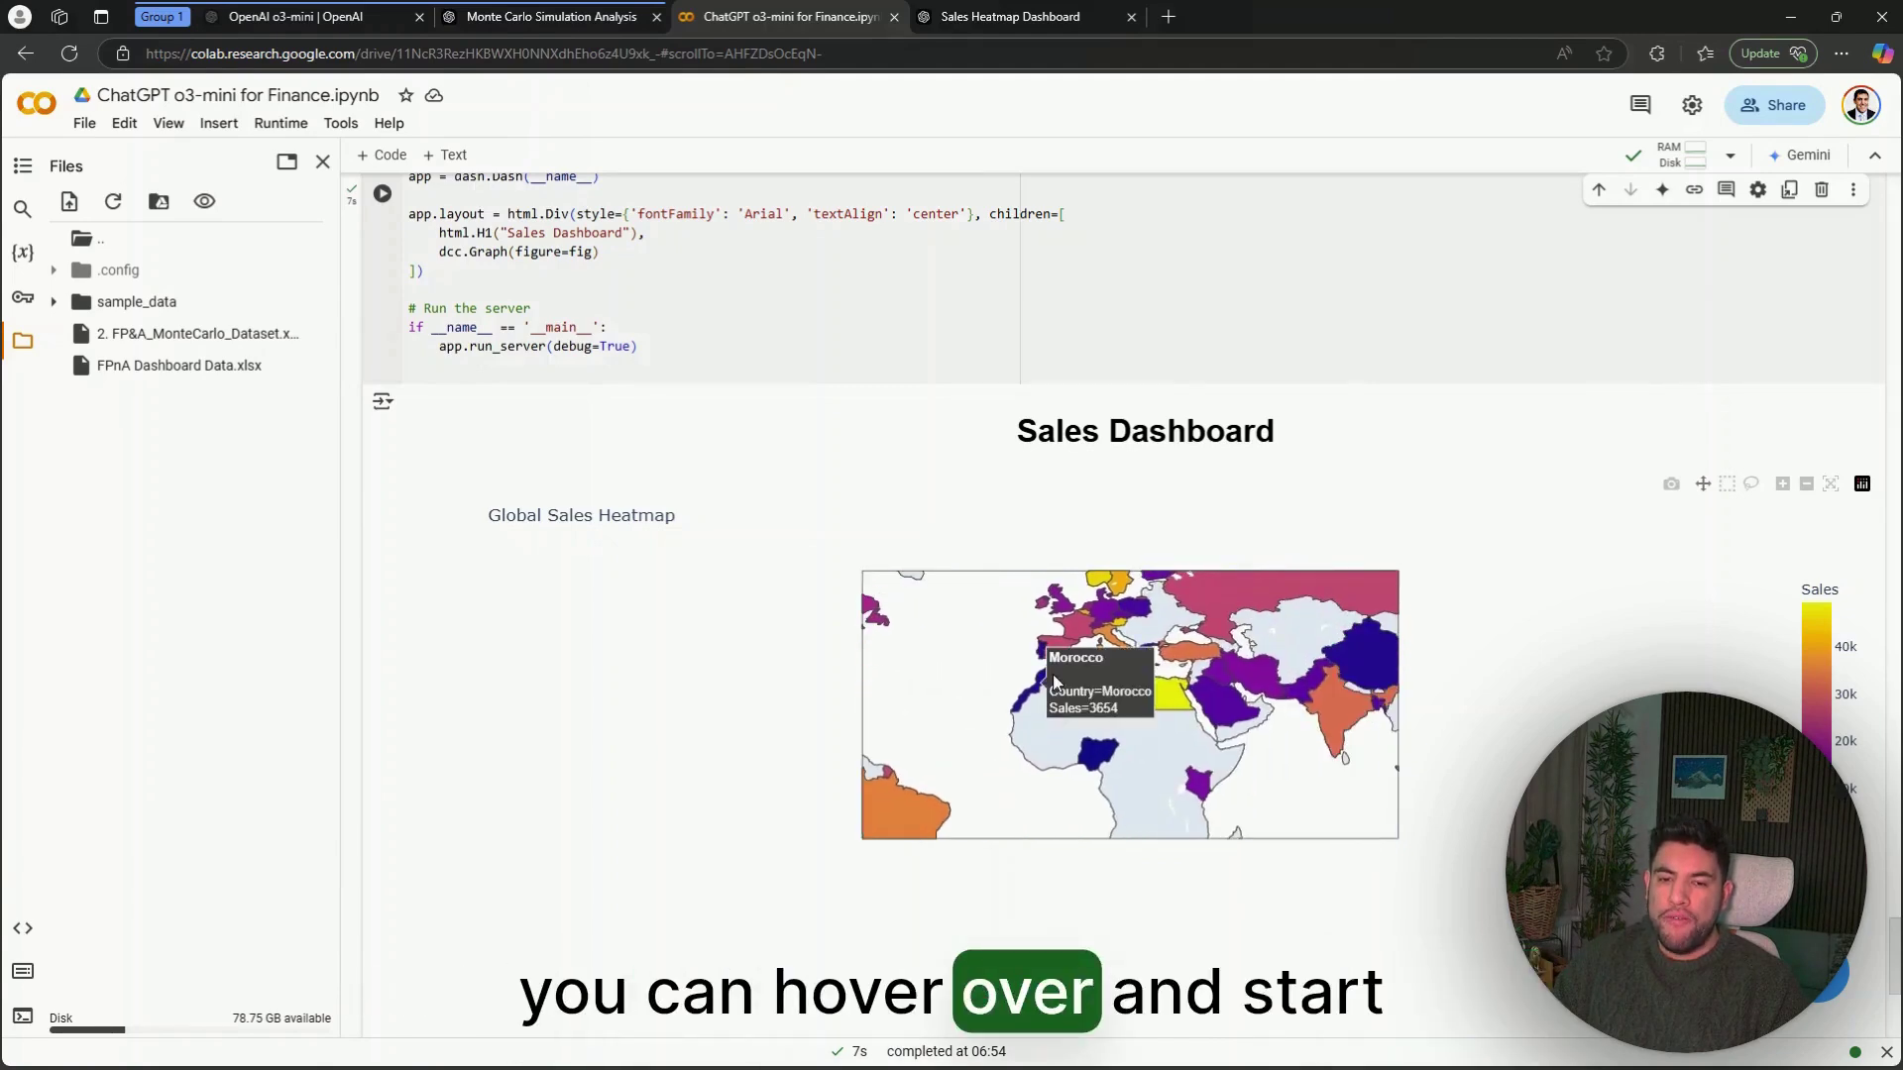
{"action": "left_click_drag", "start_coordinate": [1229, 617], "coordinate": [1458, 769]}
{"action": "scroll", "coordinate": [1413, 580], "scroll_direction": "down", "scroll_amount": 2}
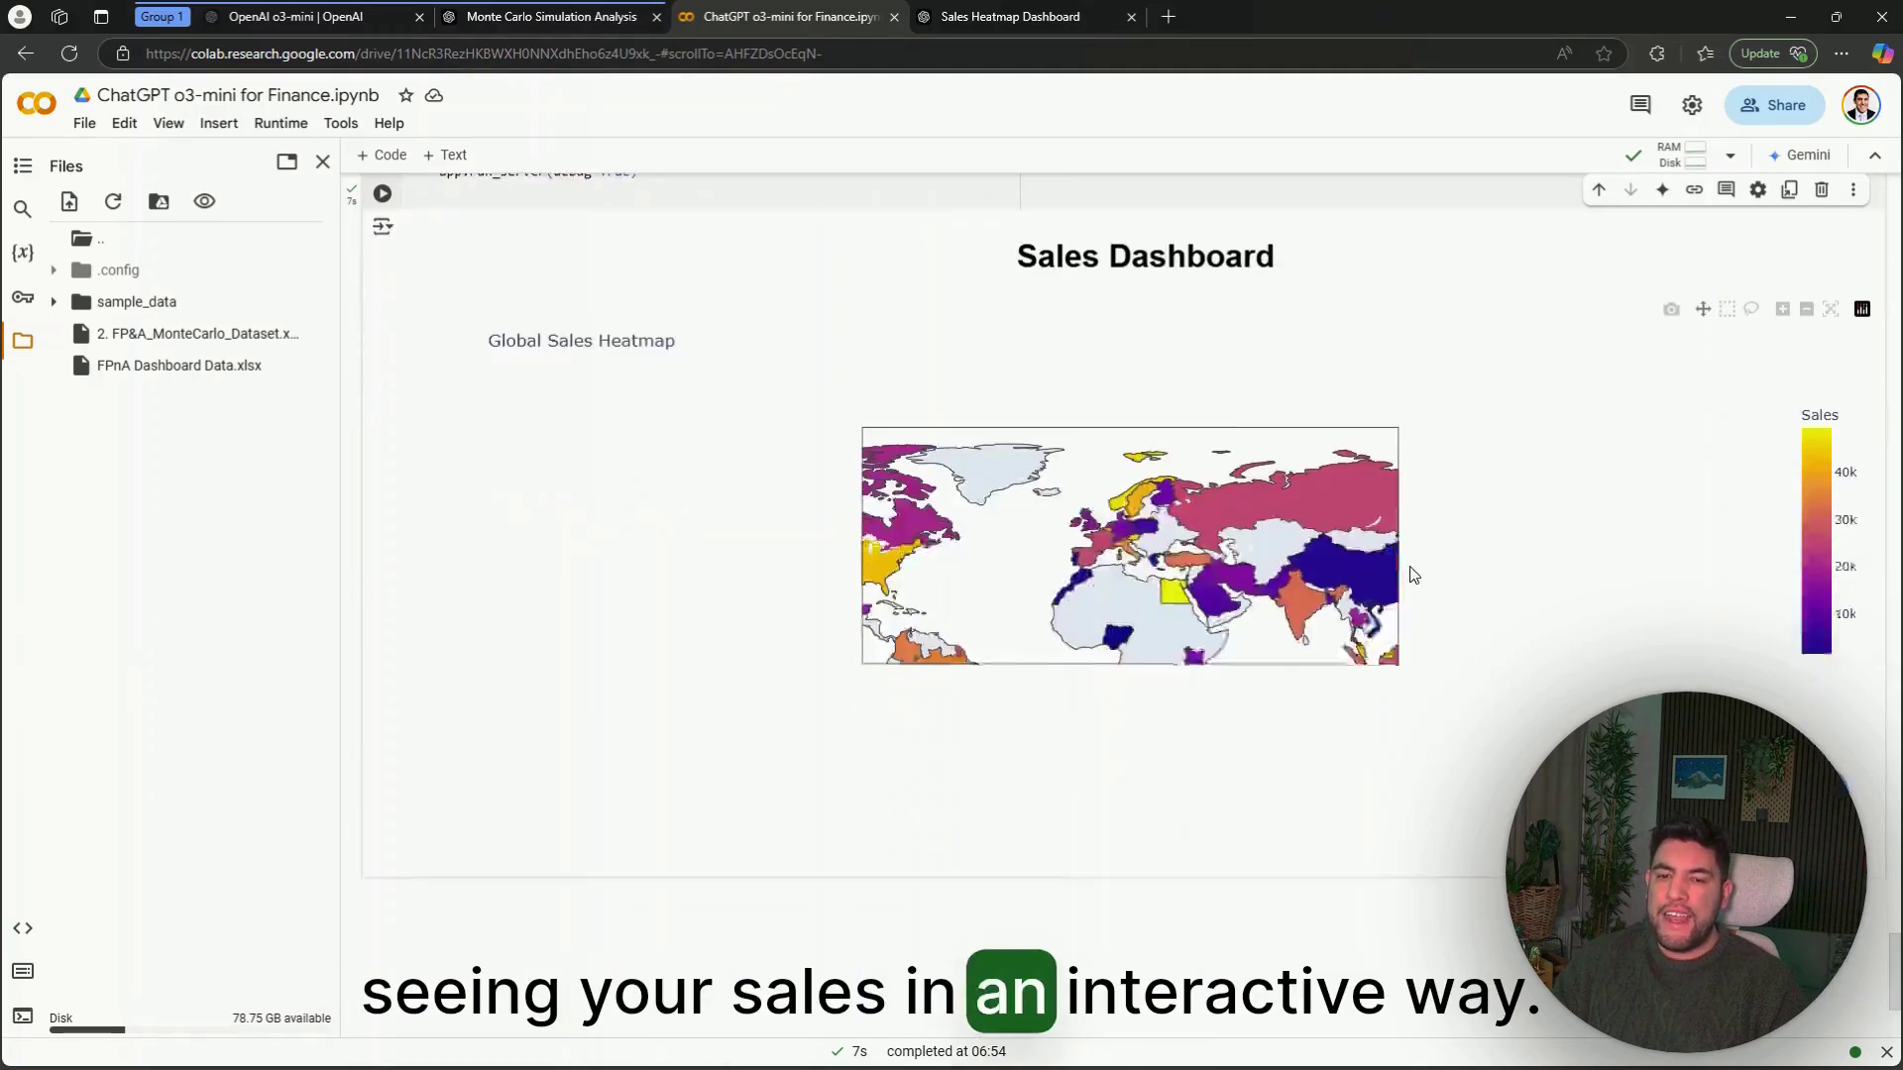
{"action": "scroll", "coordinate": [1413, 580], "scroll_direction": "down", "scroll_amount": 2}
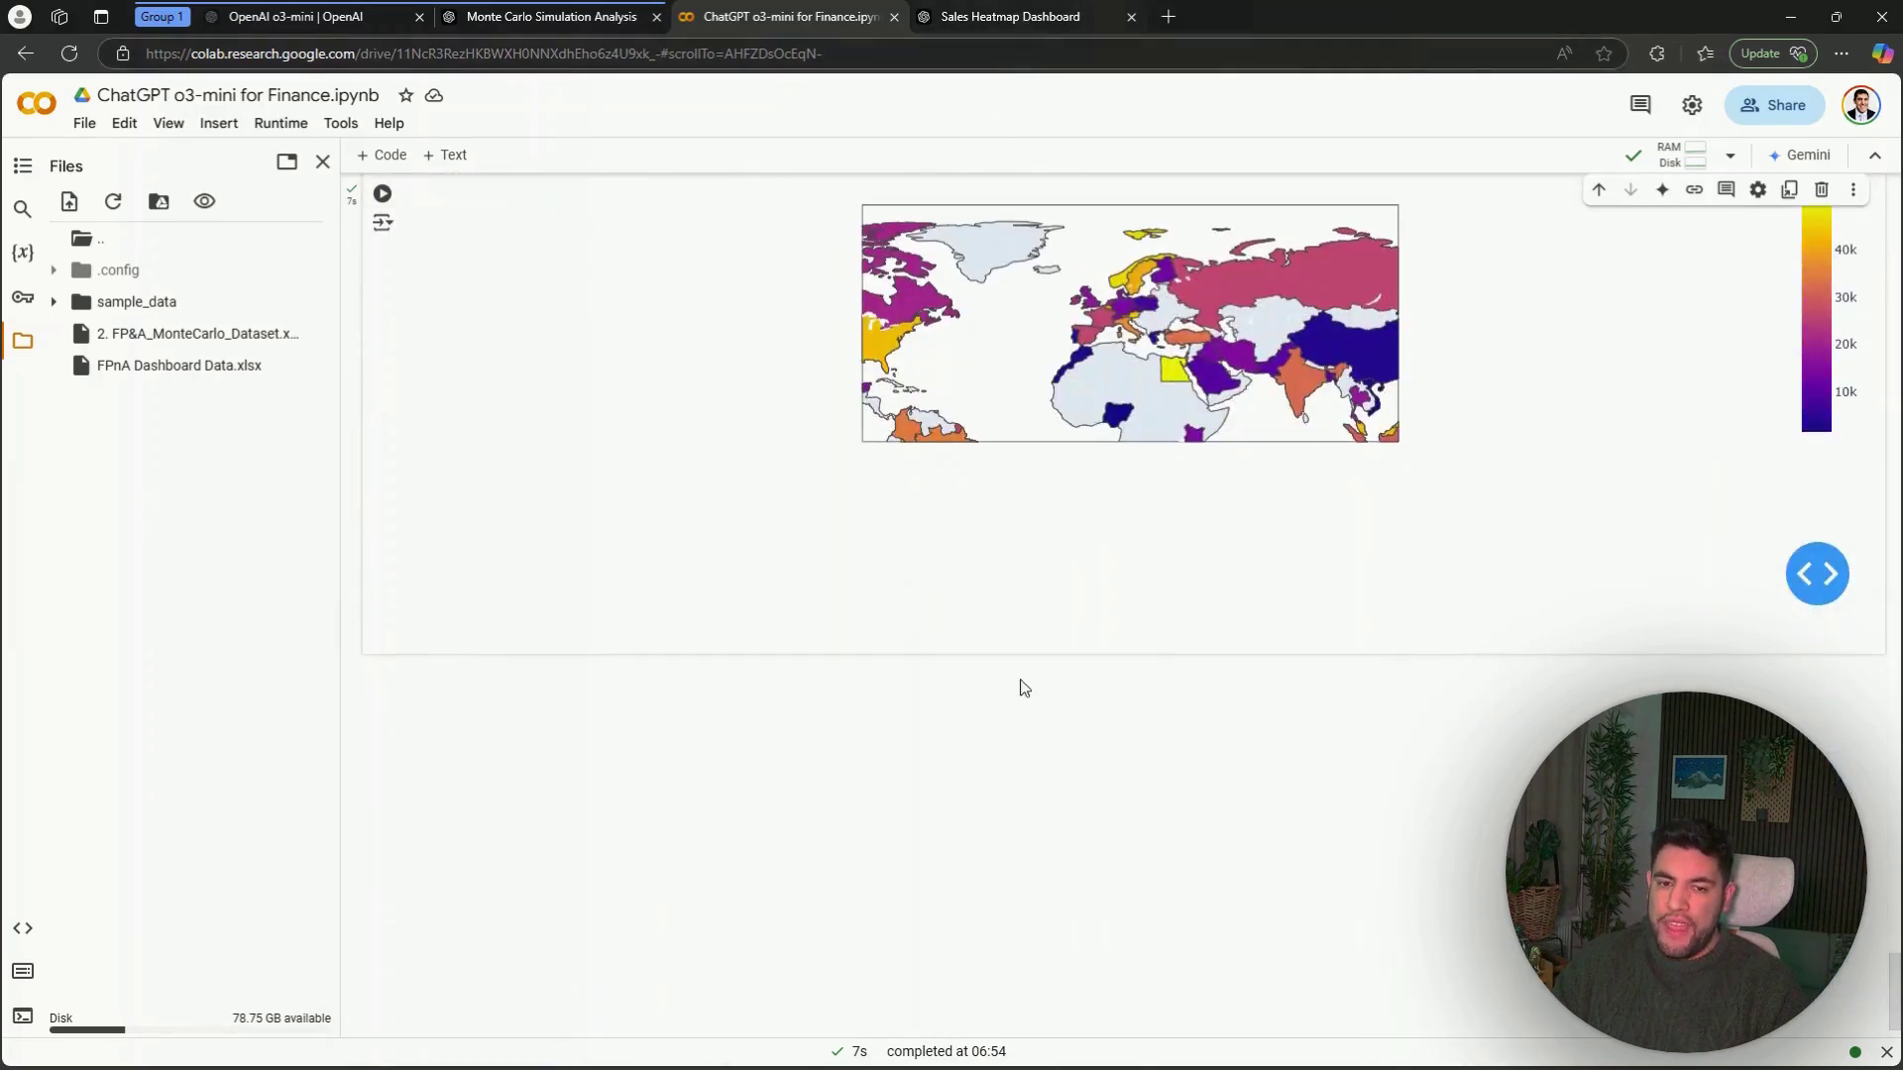
{"action": "key", "text": "ctrl+Tab"}
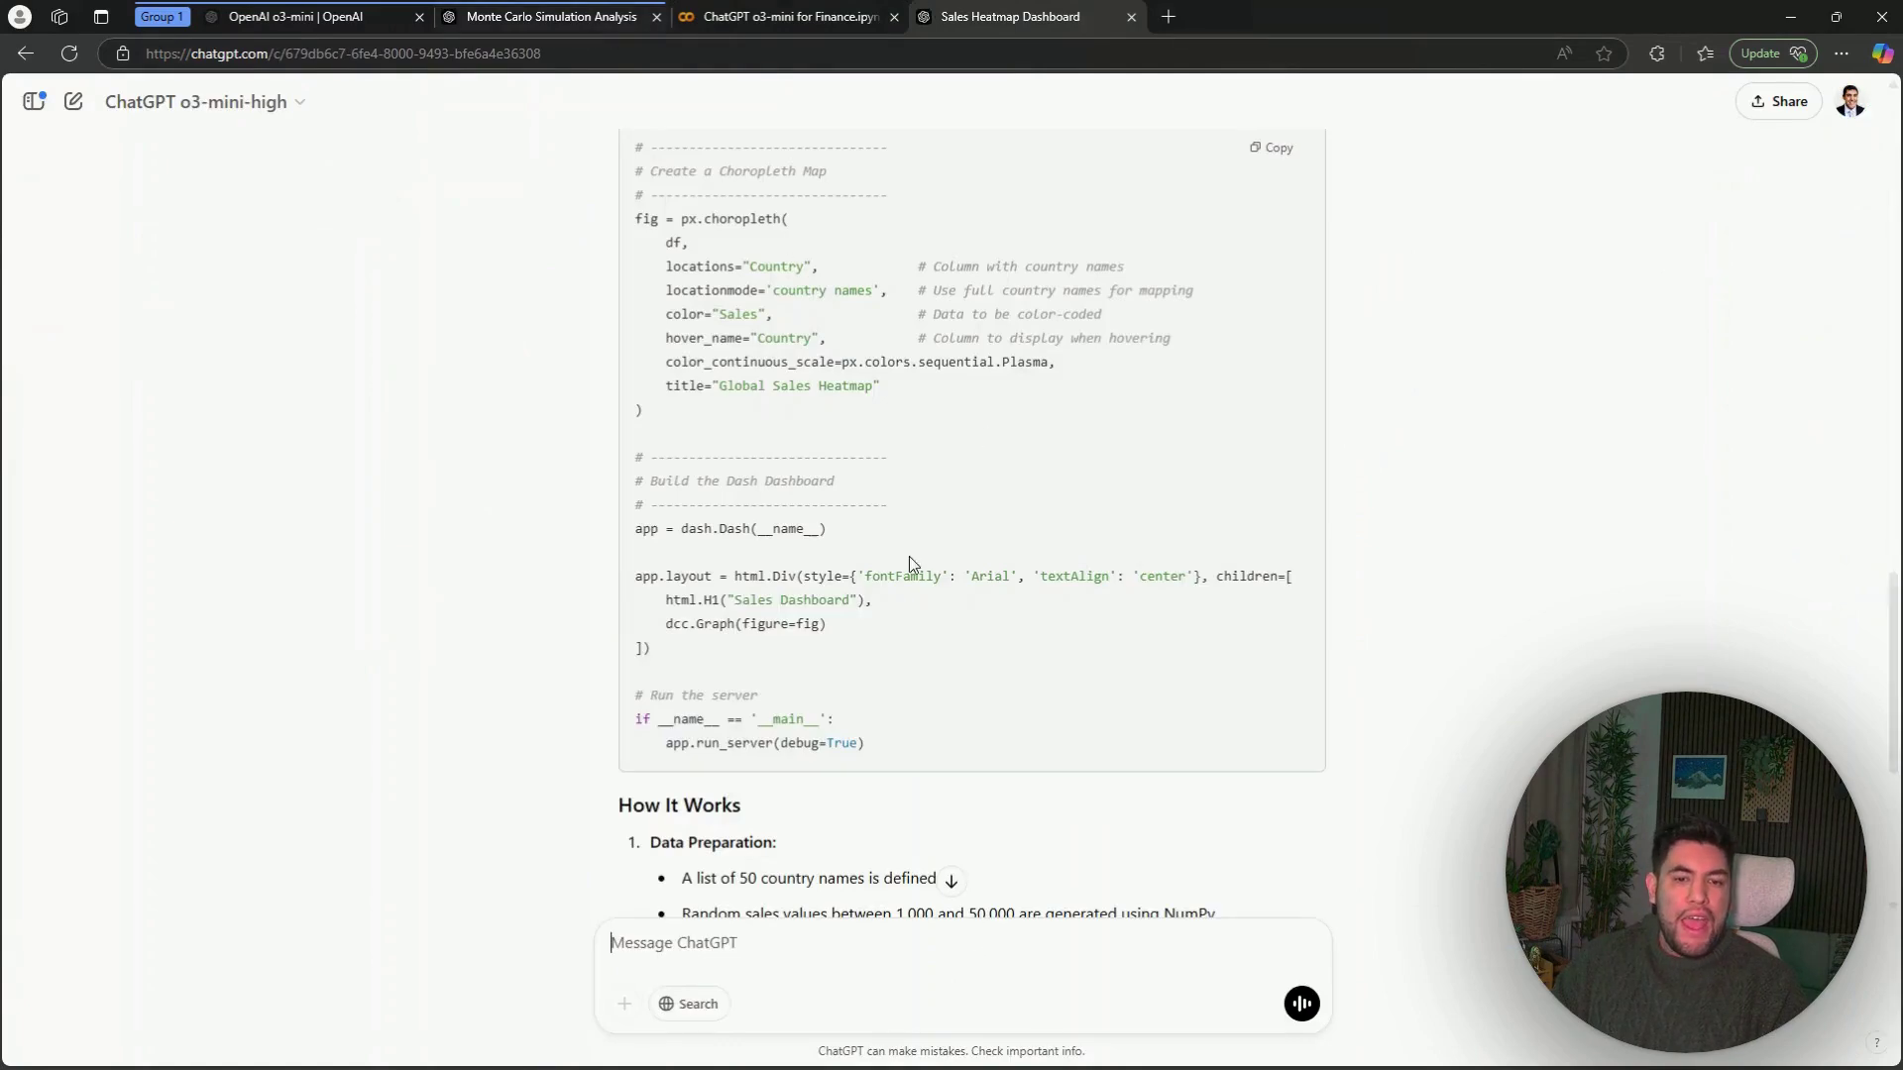
Ask ChatGPT to make the sales heatmap dashboard even better.
{"action": "scroll", "coordinate": [914, 564], "scroll_direction": "down", "scroll_amount": 5}
{"action": "type", "text": "Make it even better"}
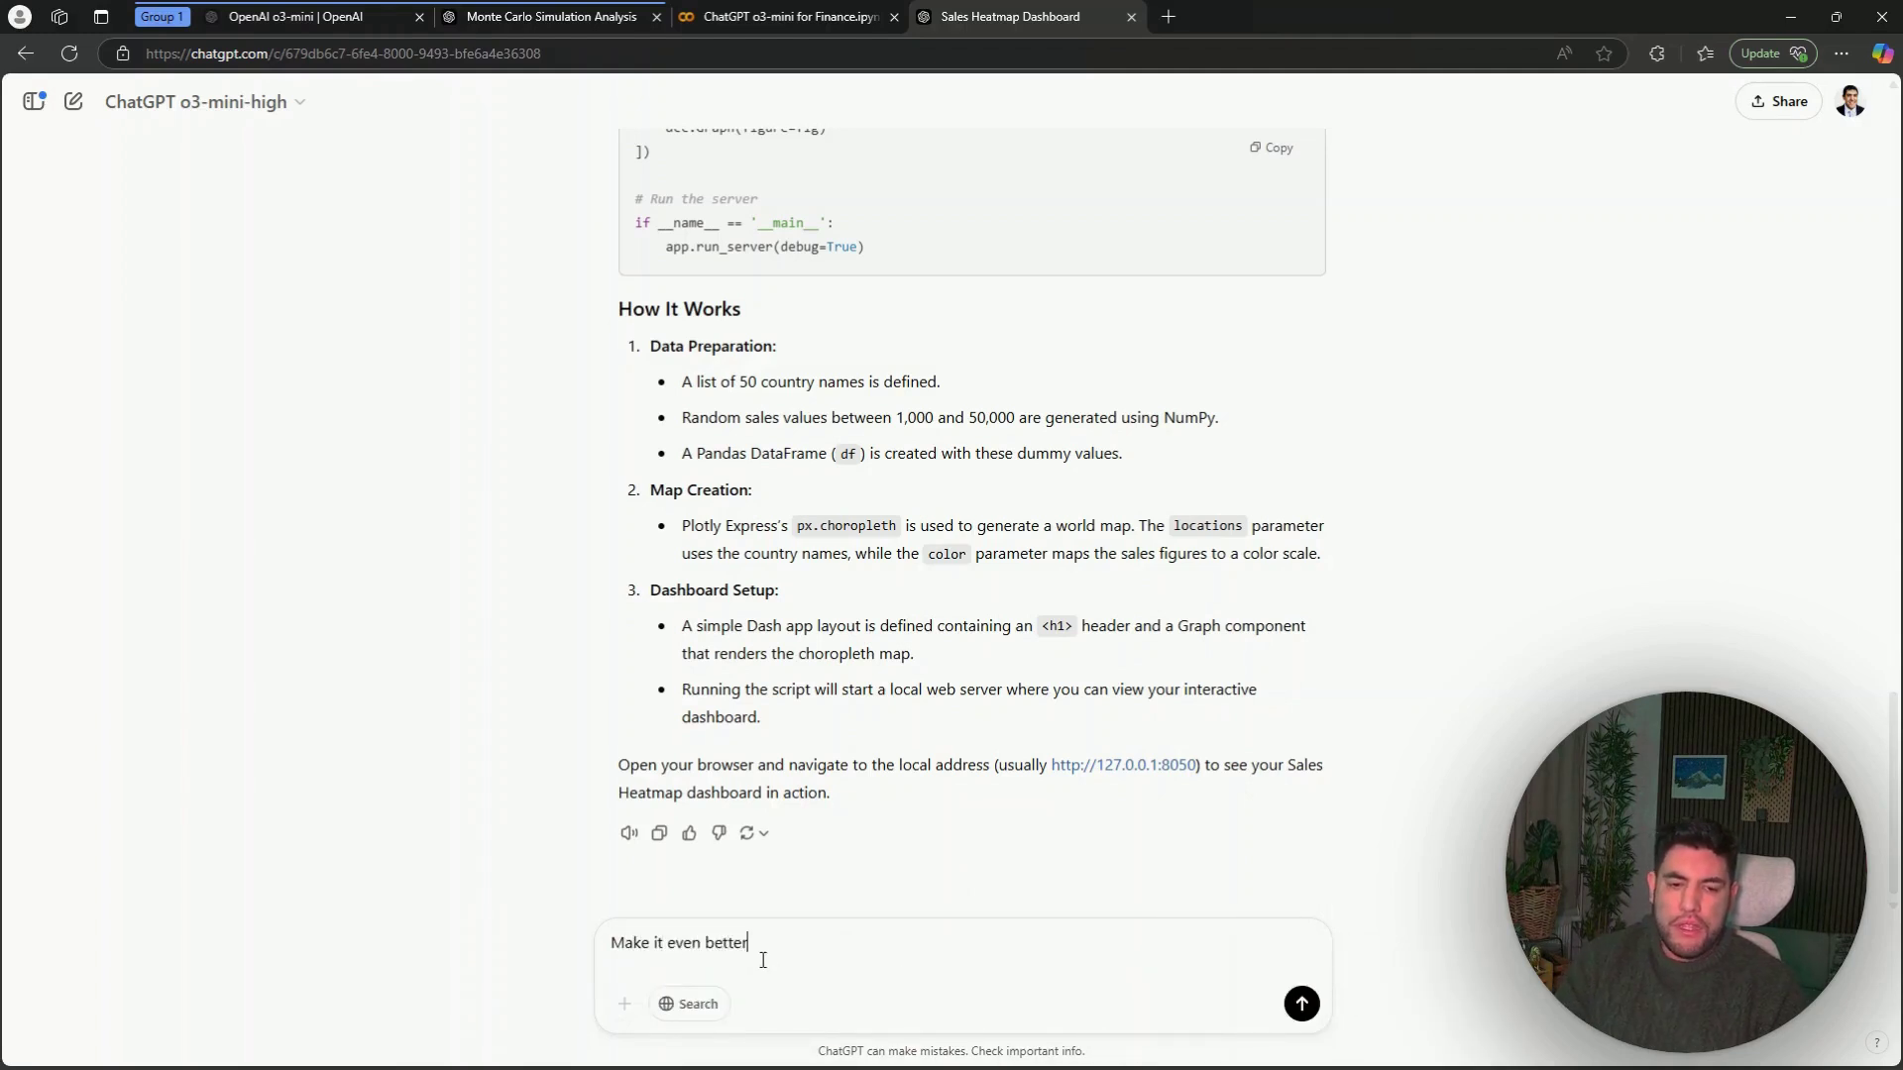
{"action": "key", "text": "Return"}
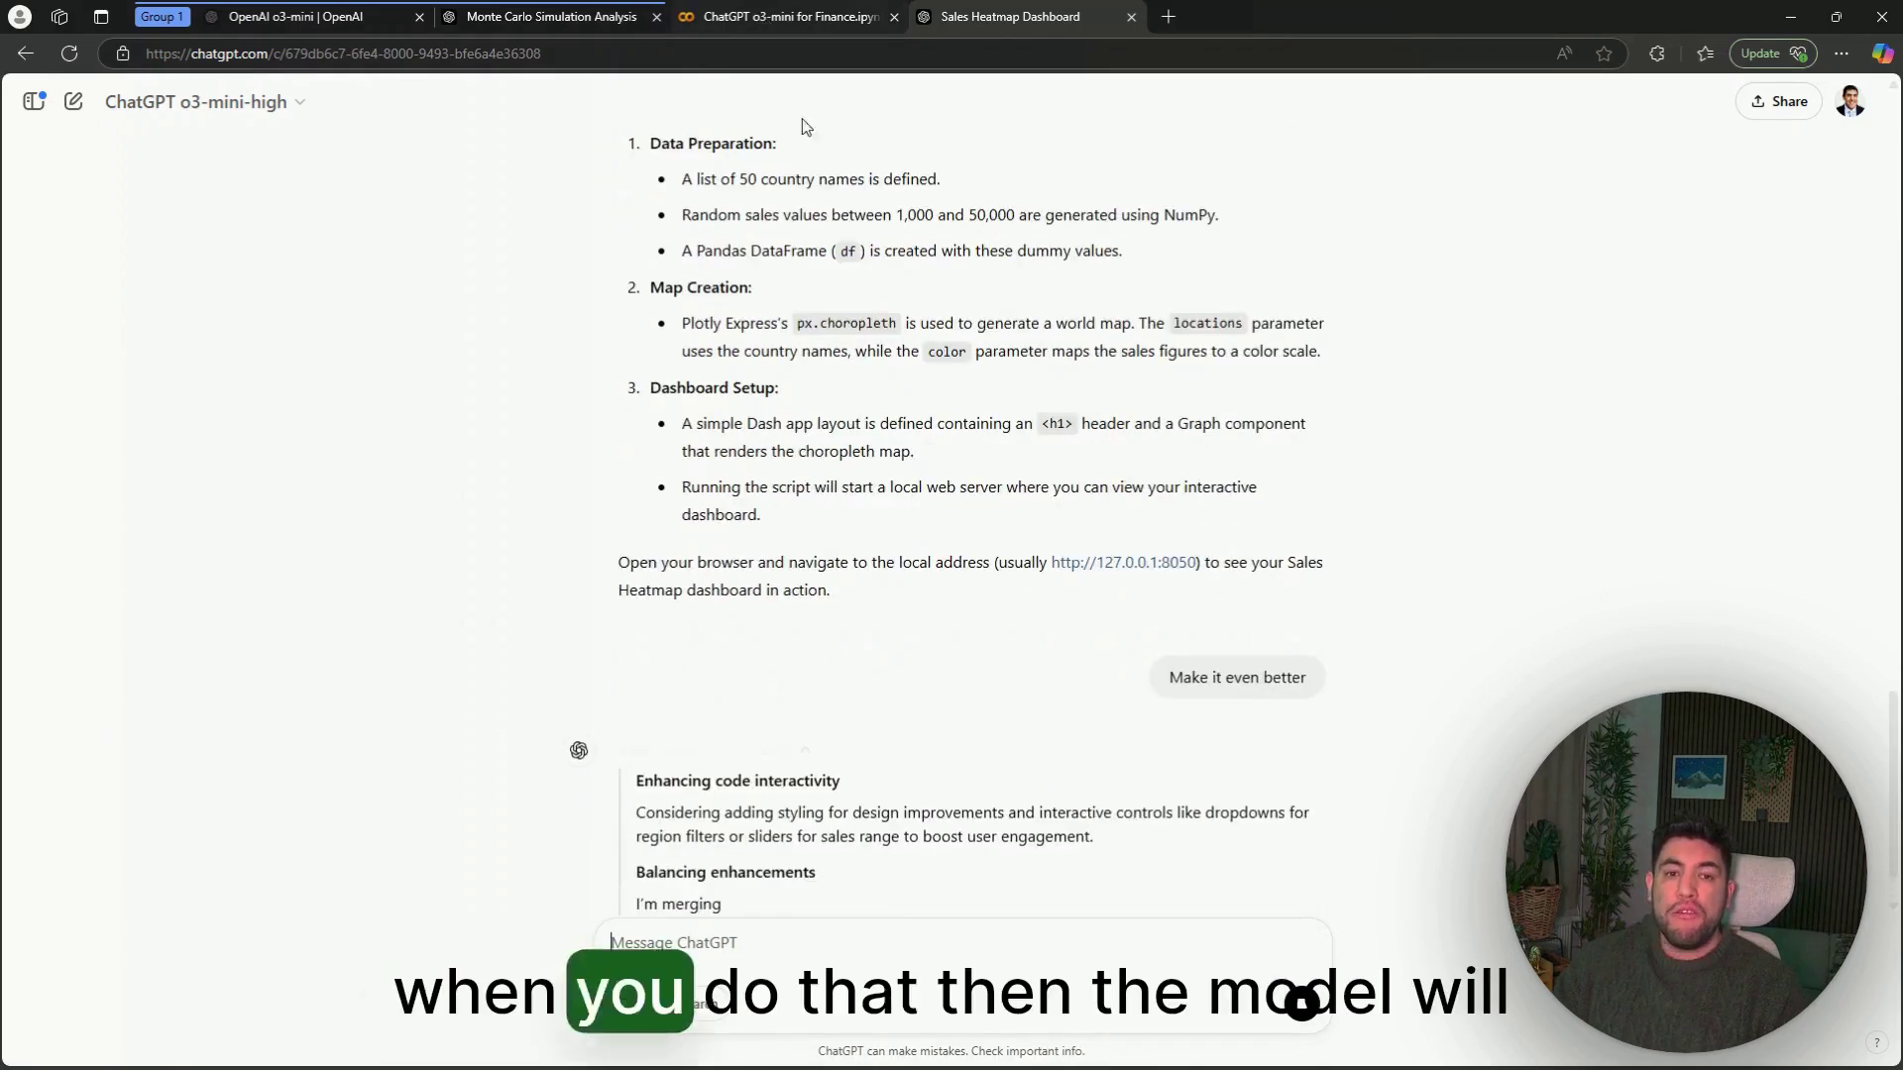
Add another empty Colab code cell and start reviewing the upgraded dashboard script.
{"action": "left_click", "coordinate": [763, 18]}
{"action": "left_click", "coordinate": [389, 156]}
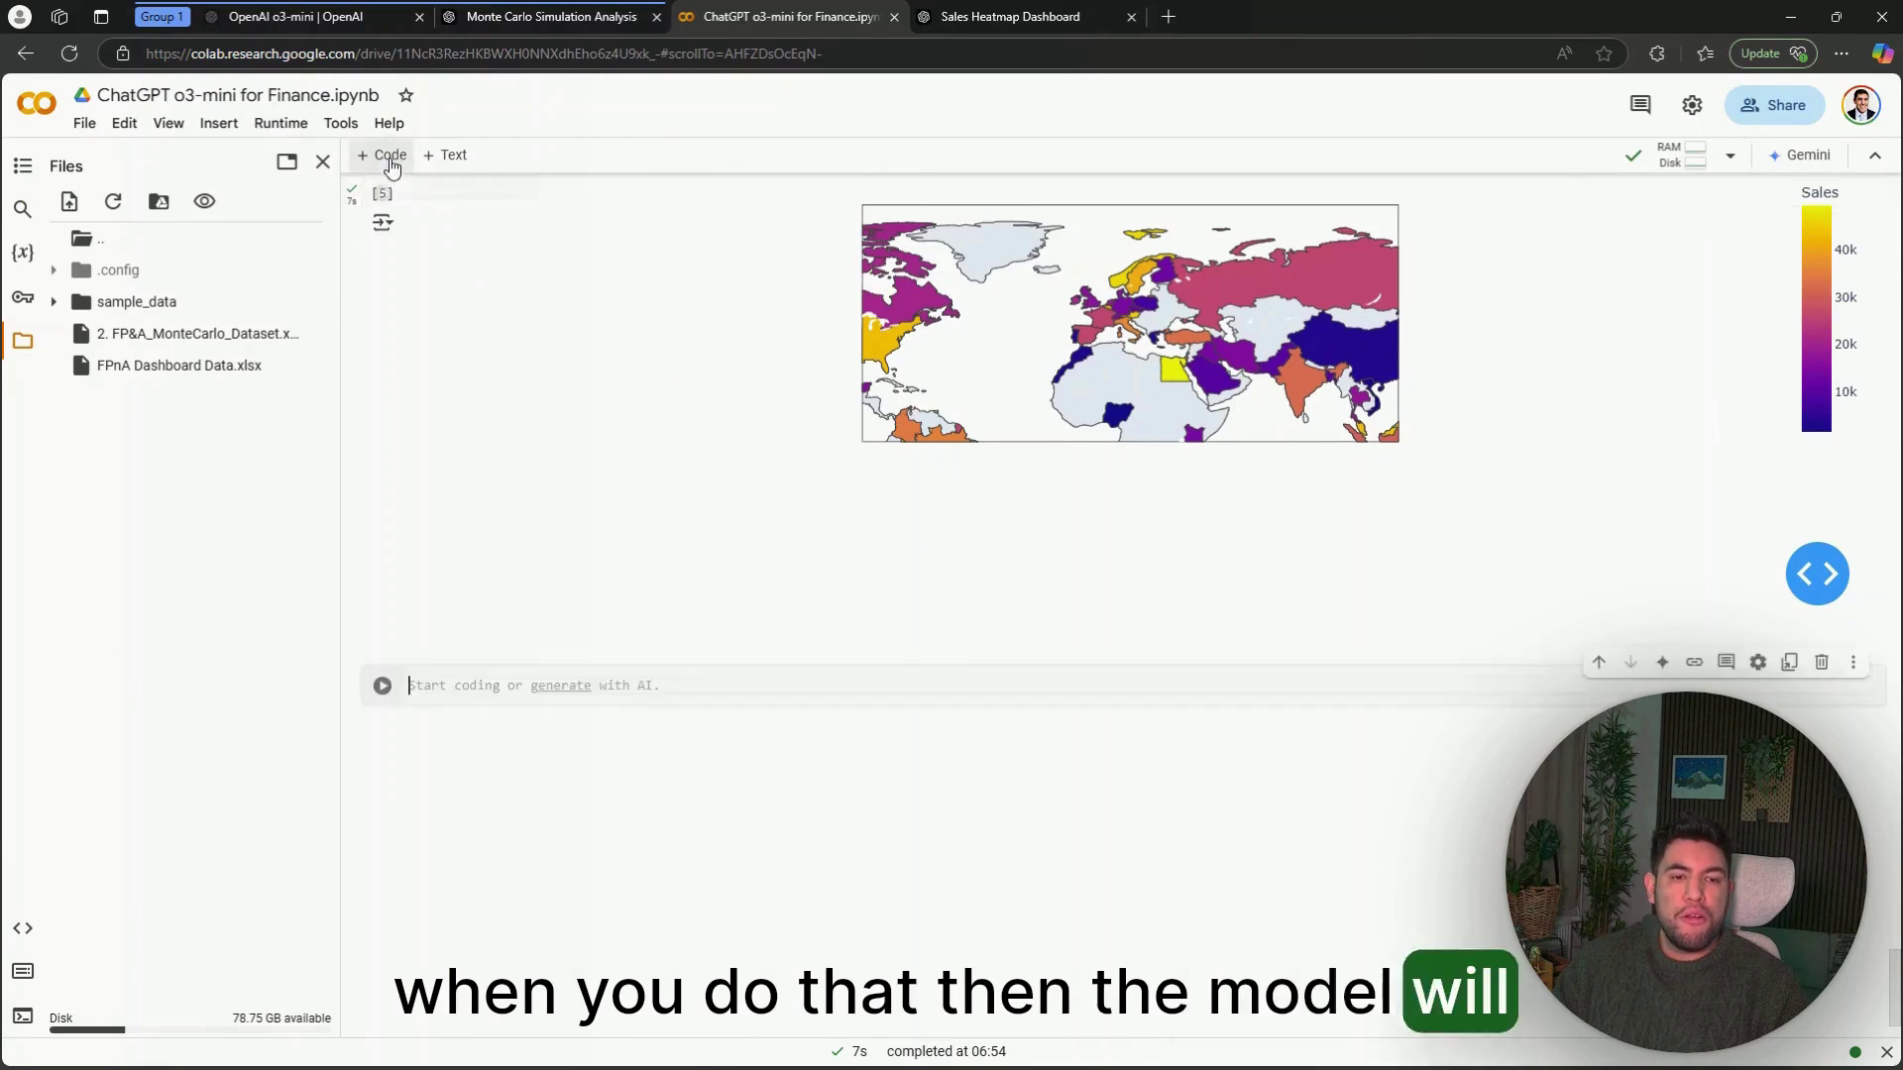
{"action": "left_click", "coordinate": [1006, 17]}
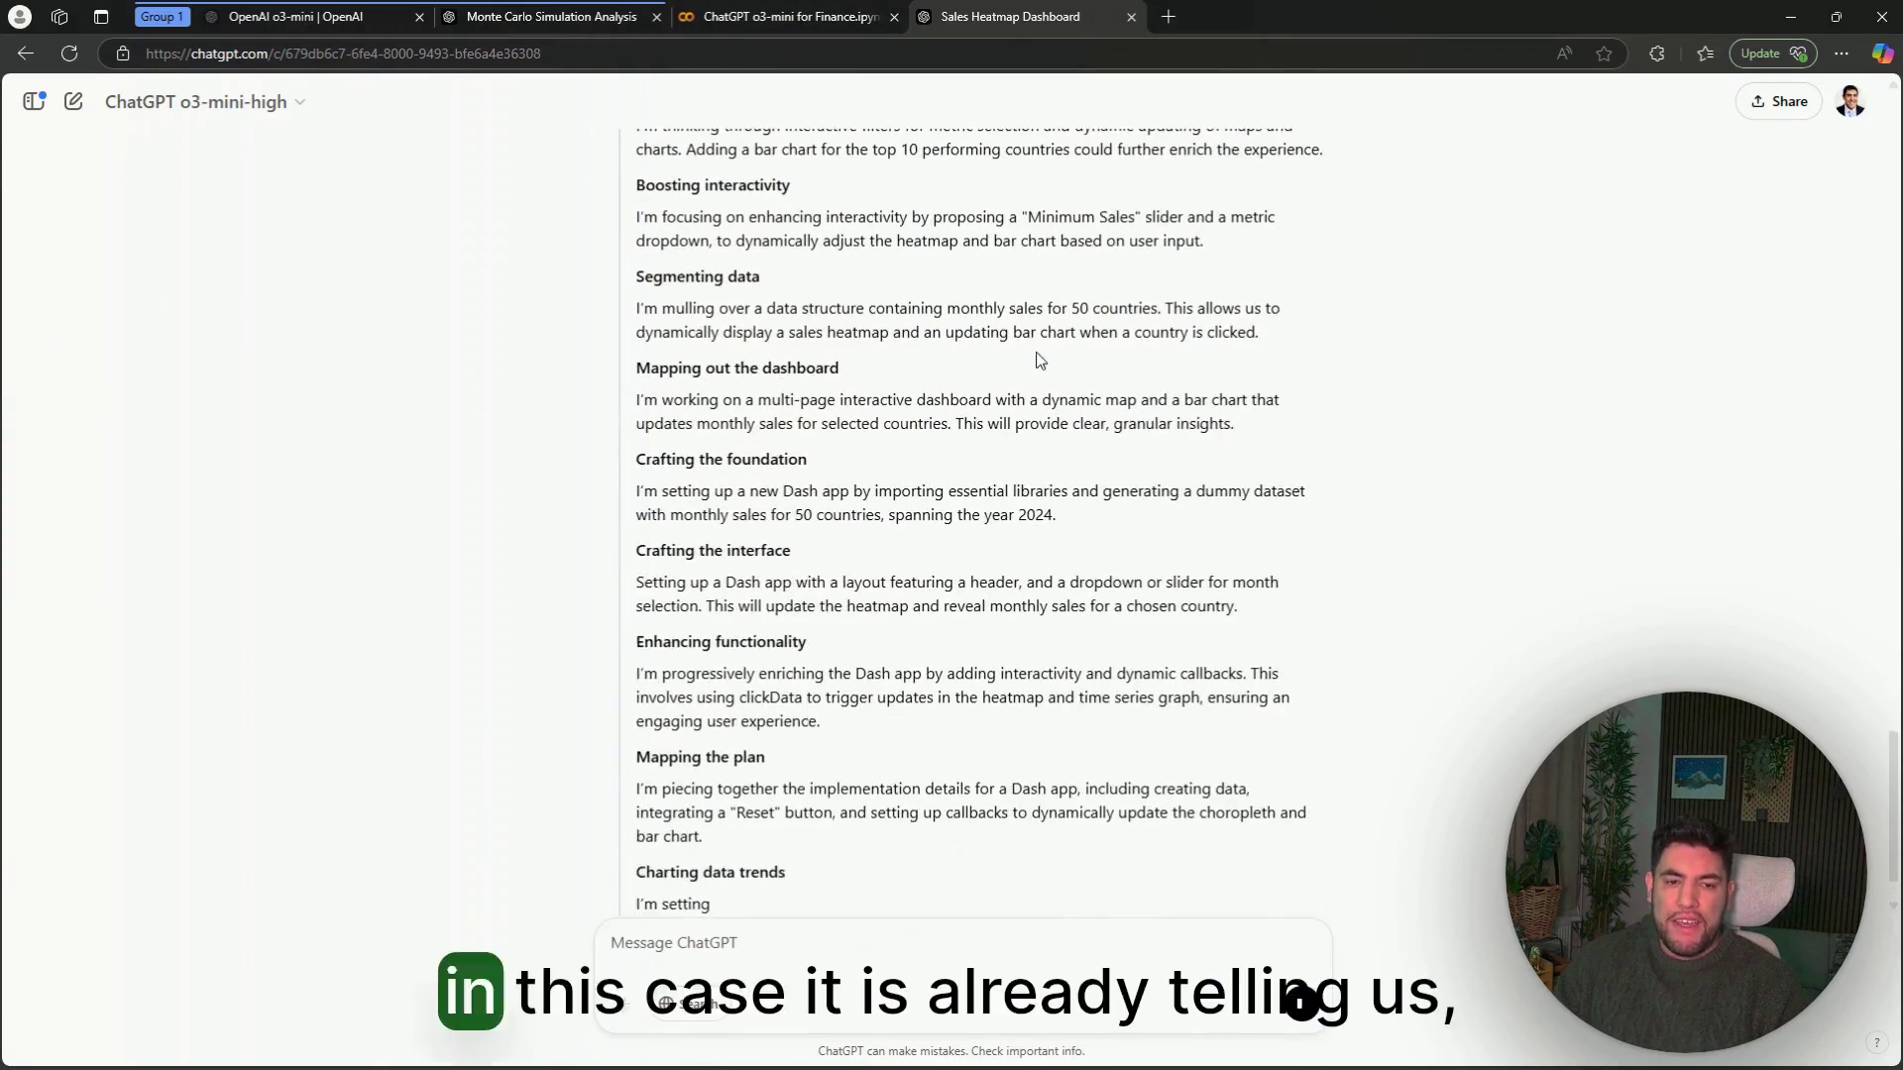
{"action": "scroll", "coordinate": [1036, 362], "scroll_direction": "up", "scroll_amount": 4}
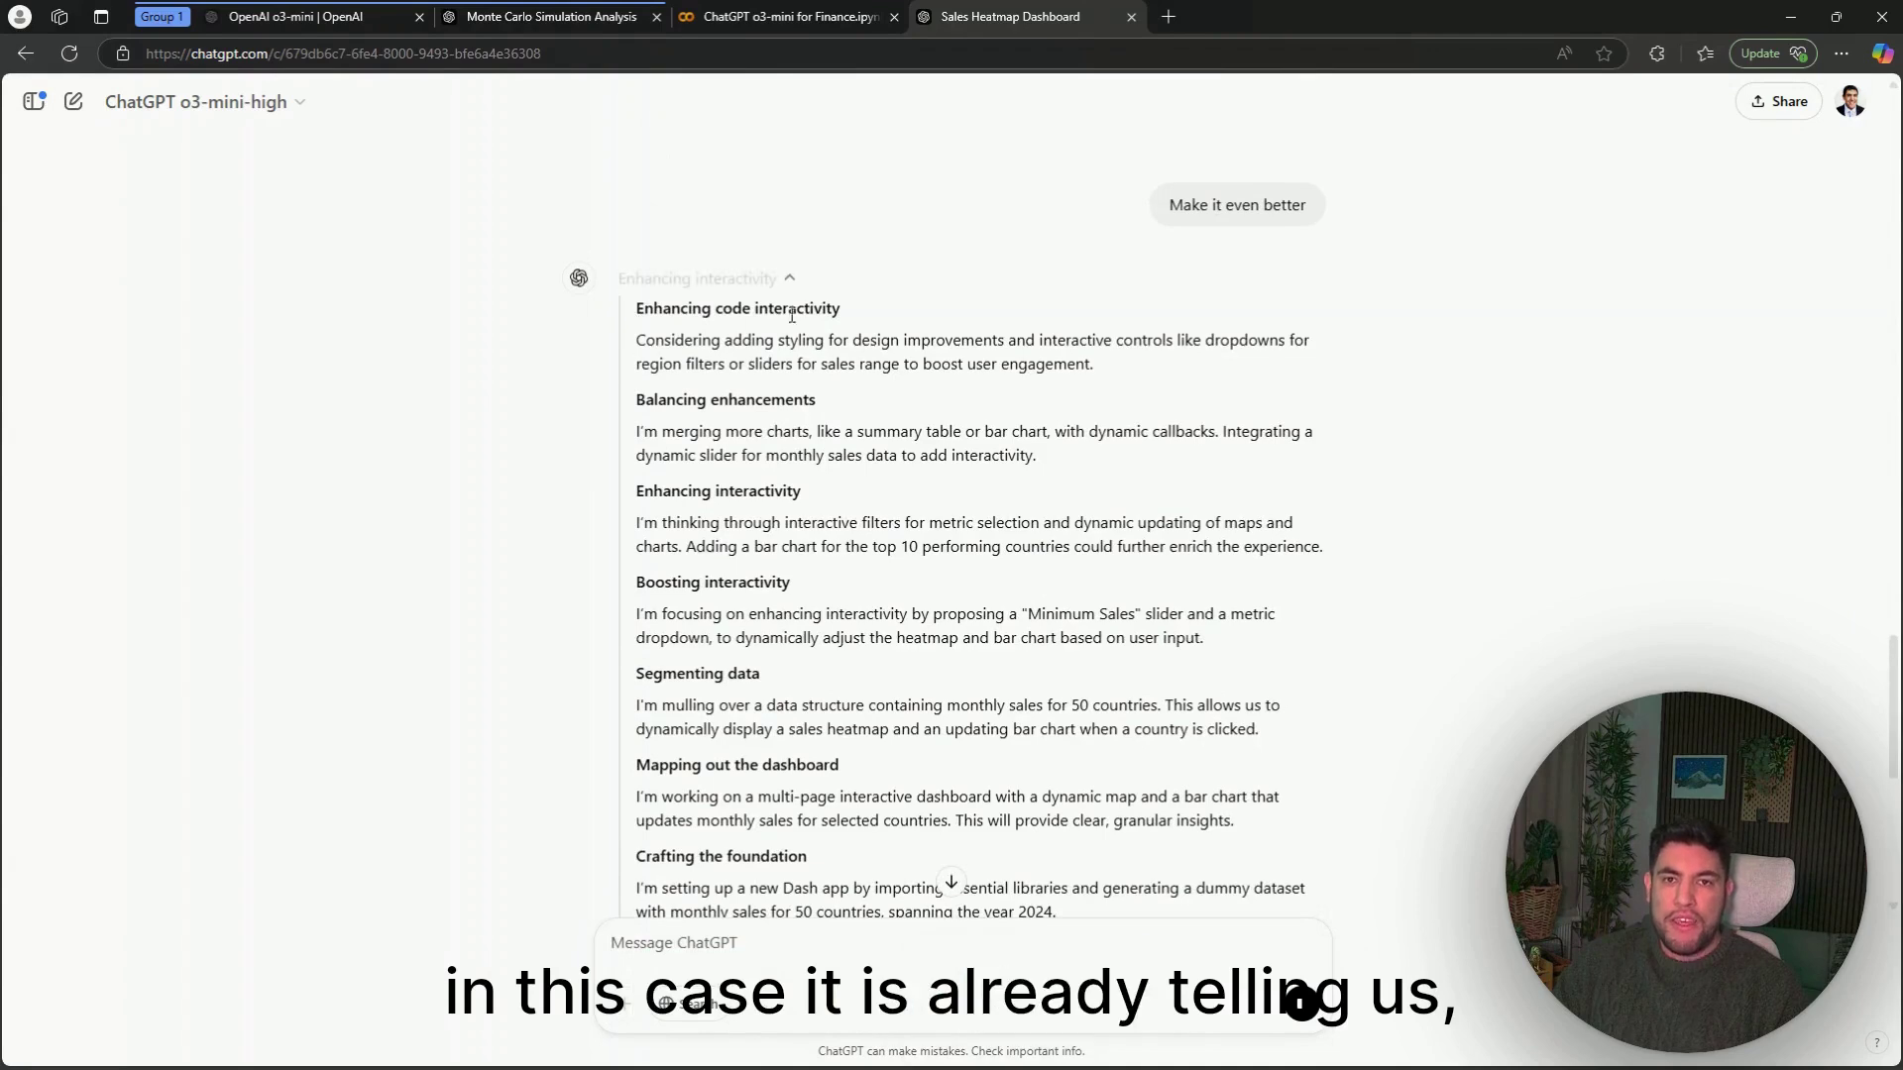
{"action": "scroll", "coordinate": [907, 401], "scroll_direction": "down", "scroll_amount": 2}
{"action": "scroll", "coordinate": [907, 397], "scroll_direction": "down", "scroll_amount": 10}
{"action": "scroll", "coordinate": [918, 390], "scroll_direction": "down", "scroll_amount": 2}
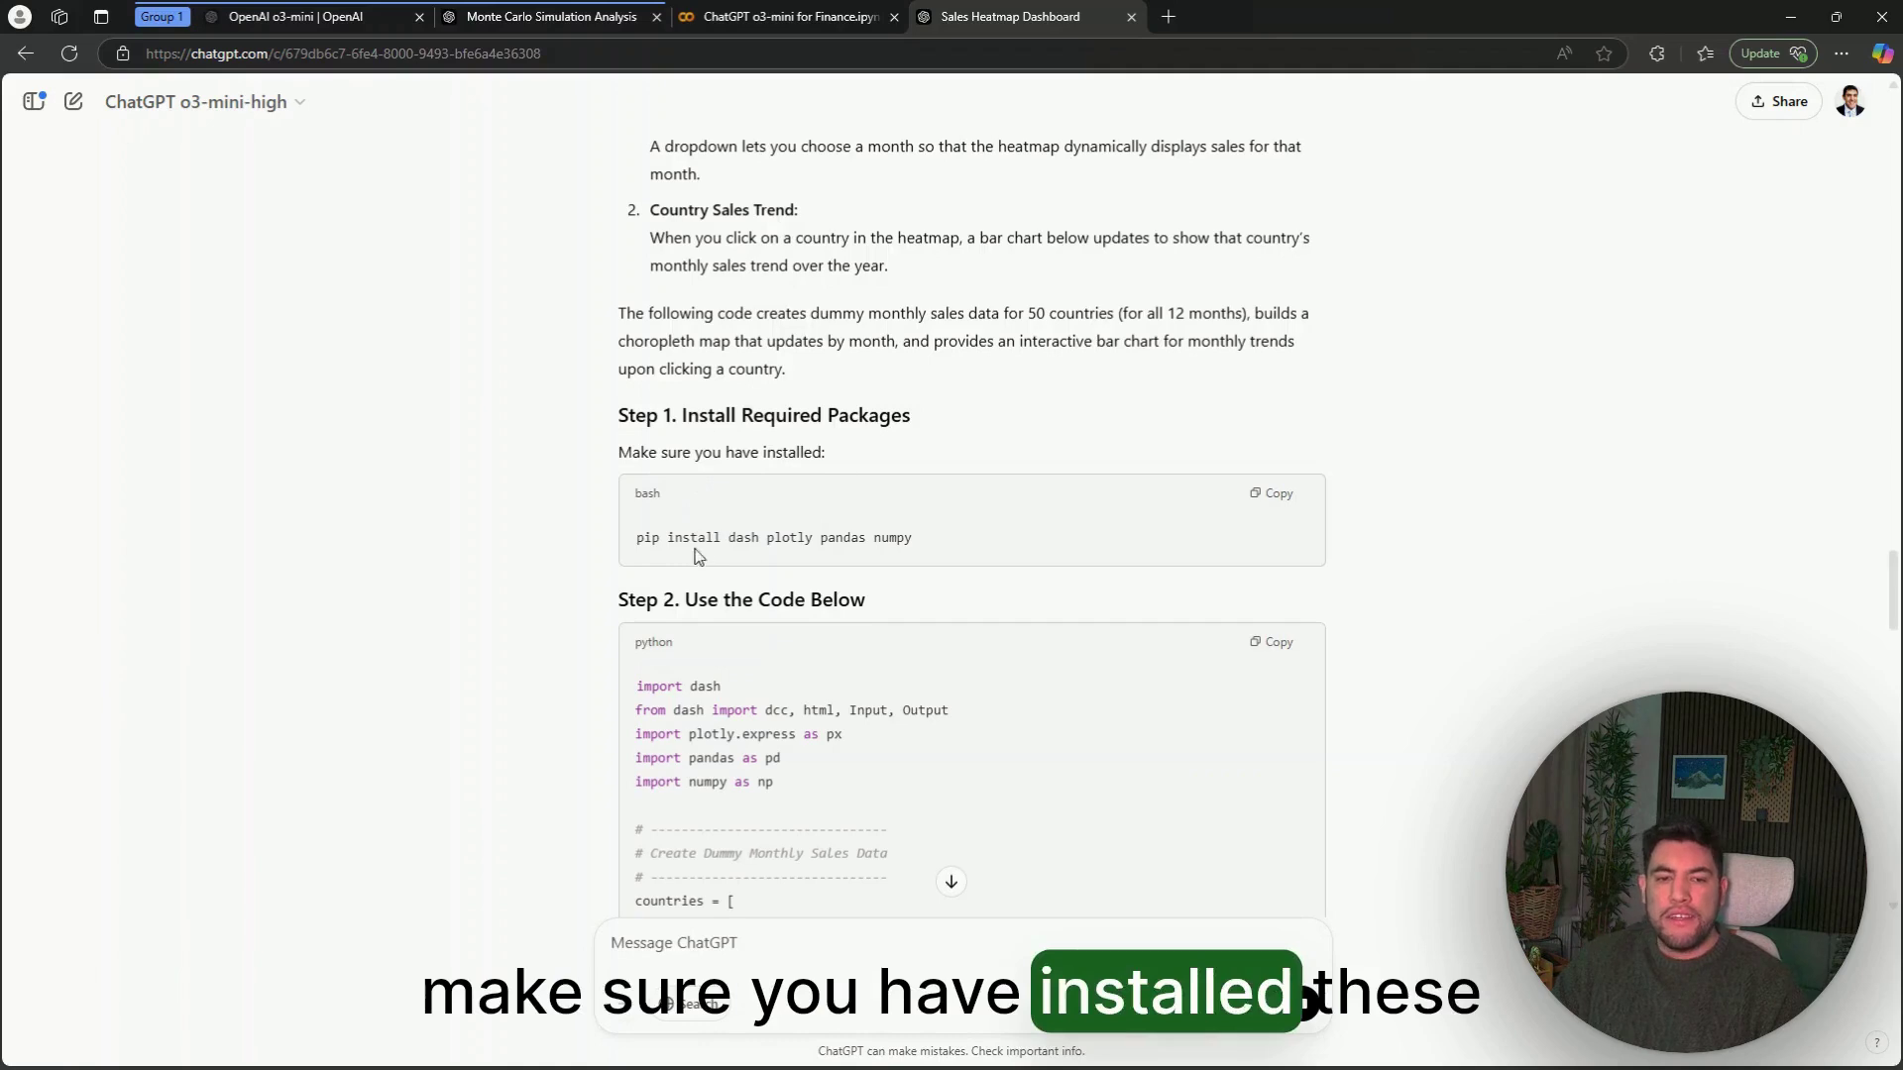
Check the Colab notebook, then scroll the upgraded script to the end of its code block.
{"action": "left_click", "coordinate": [811, 23]}
{"action": "scroll", "coordinate": [921, 456], "scroll_direction": "up", "scroll_amount": 15}
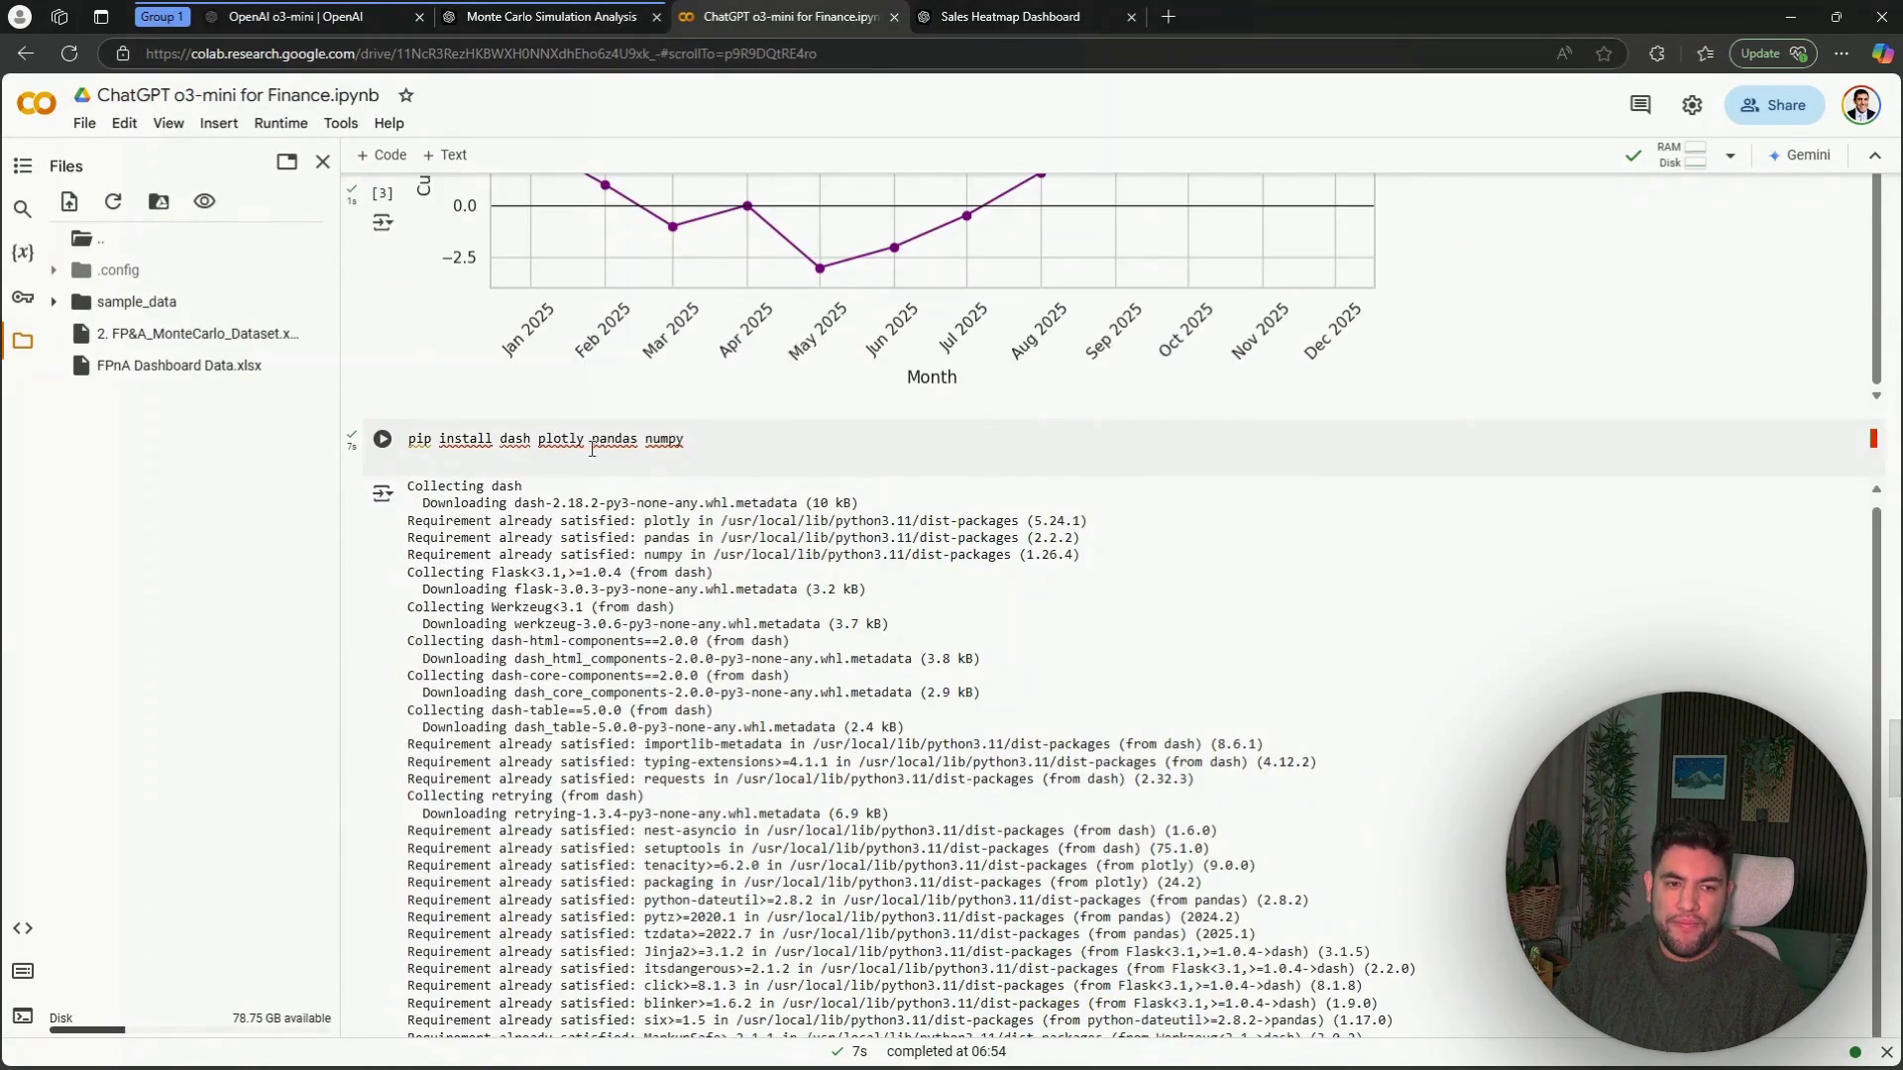
{"action": "scroll", "coordinate": [802, 475], "scroll_direction": "down", "scroll_amount": 15}
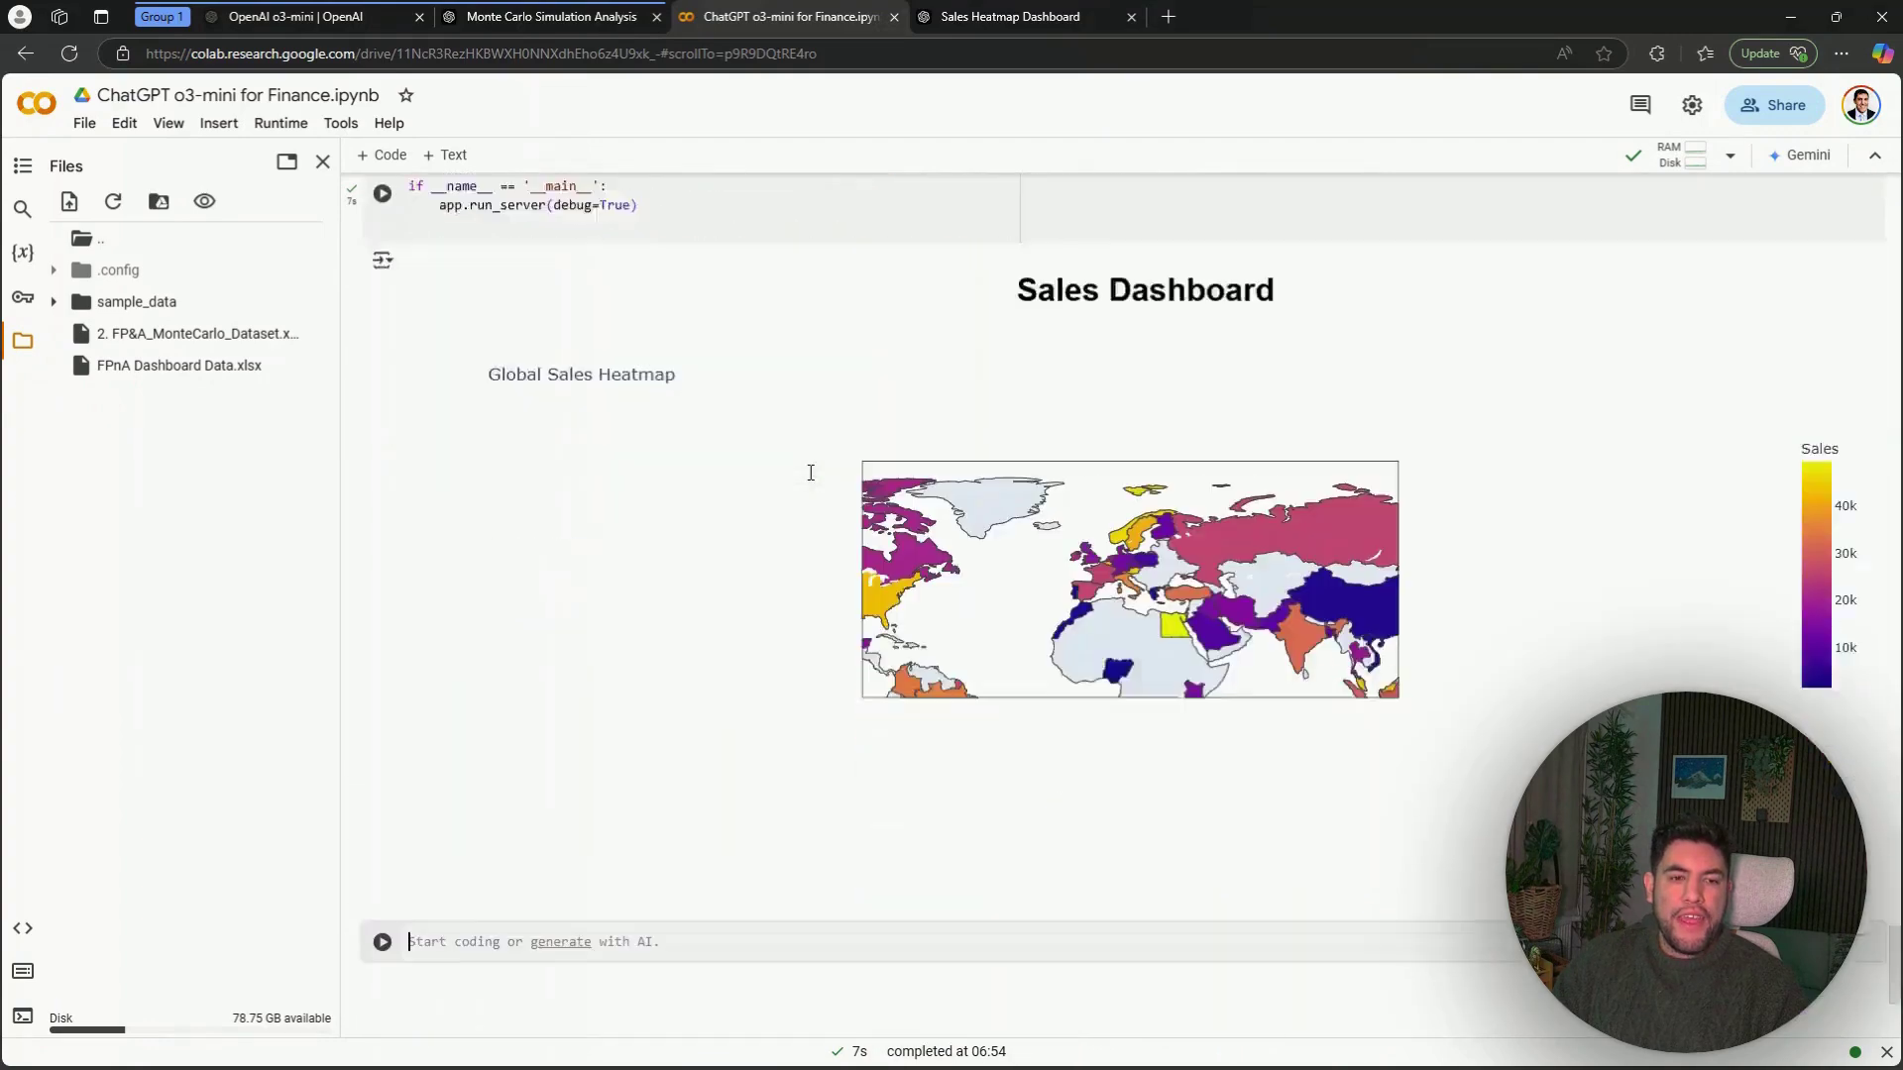
{"action": "left_click", "coordinate": [994, 19]}
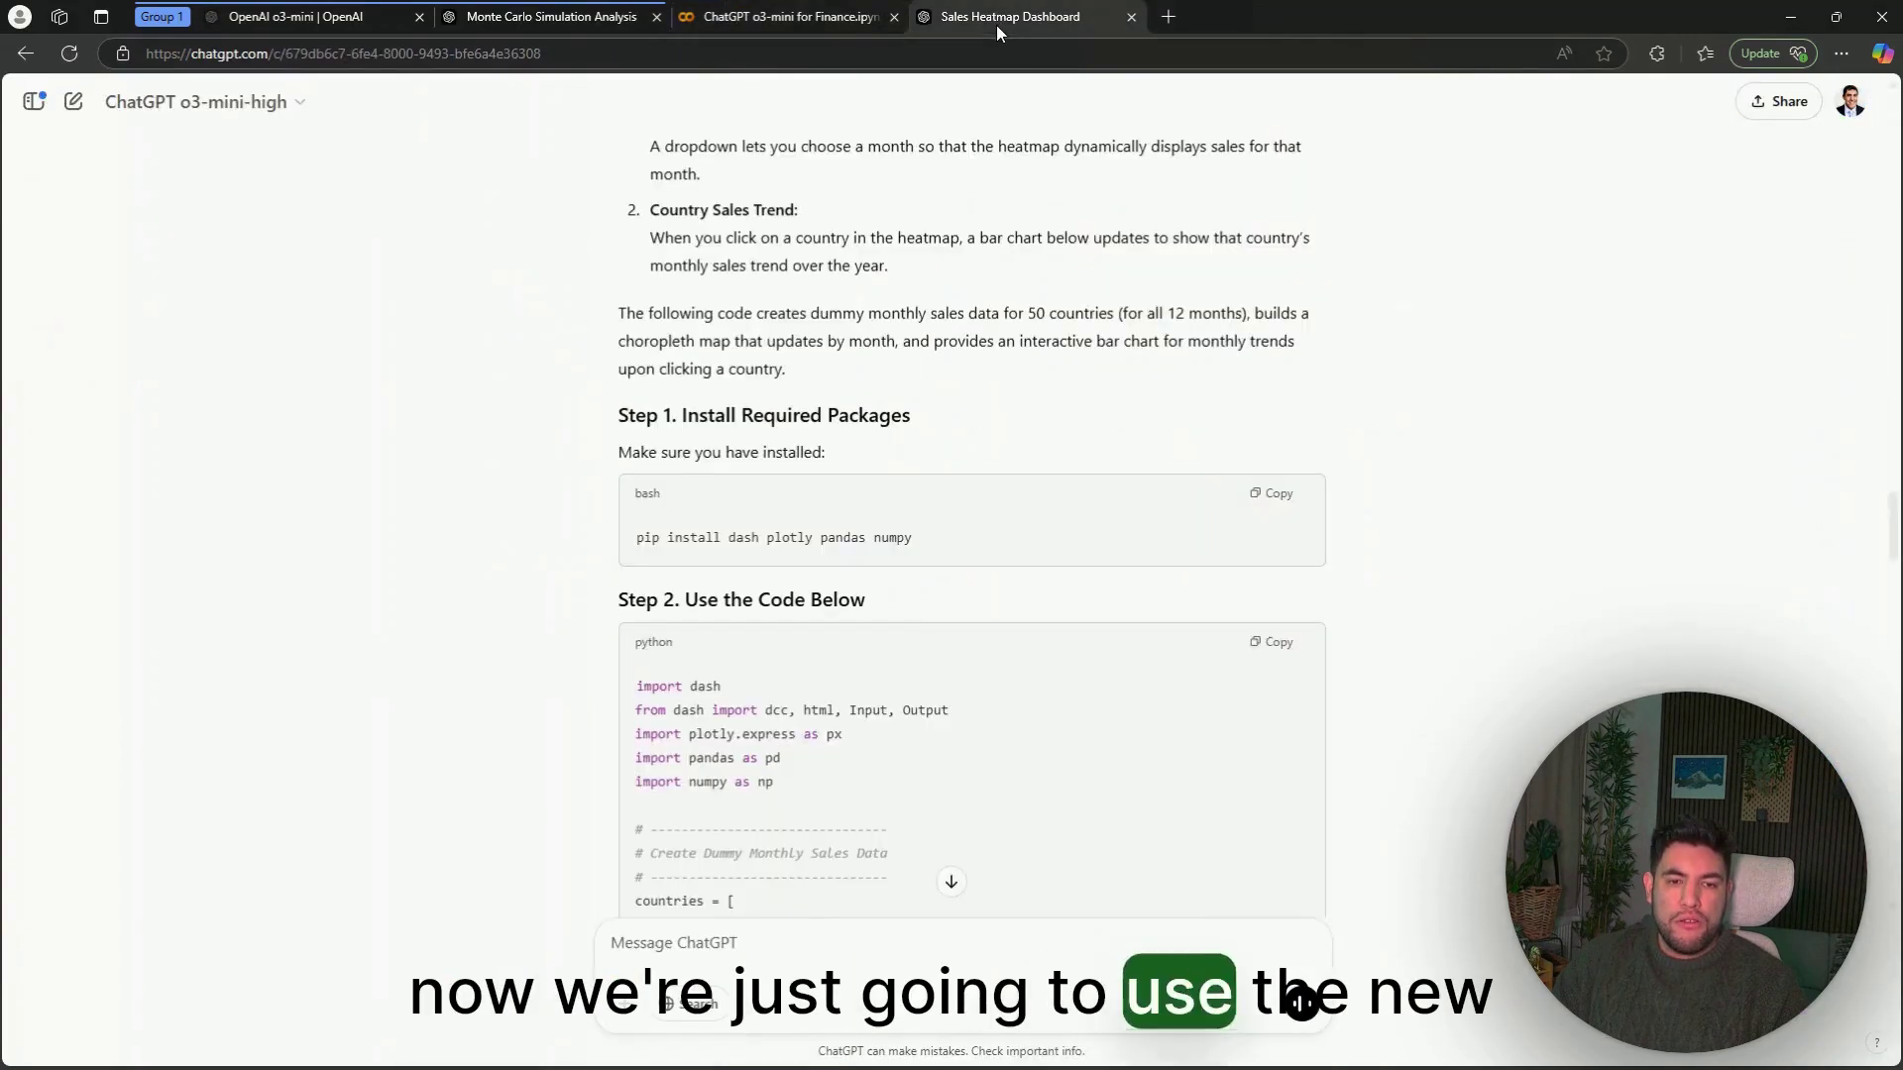
{"action": "scroll", "coordinate": [954, 434], "scroll_direction": "down", "scroll_amount": 20}
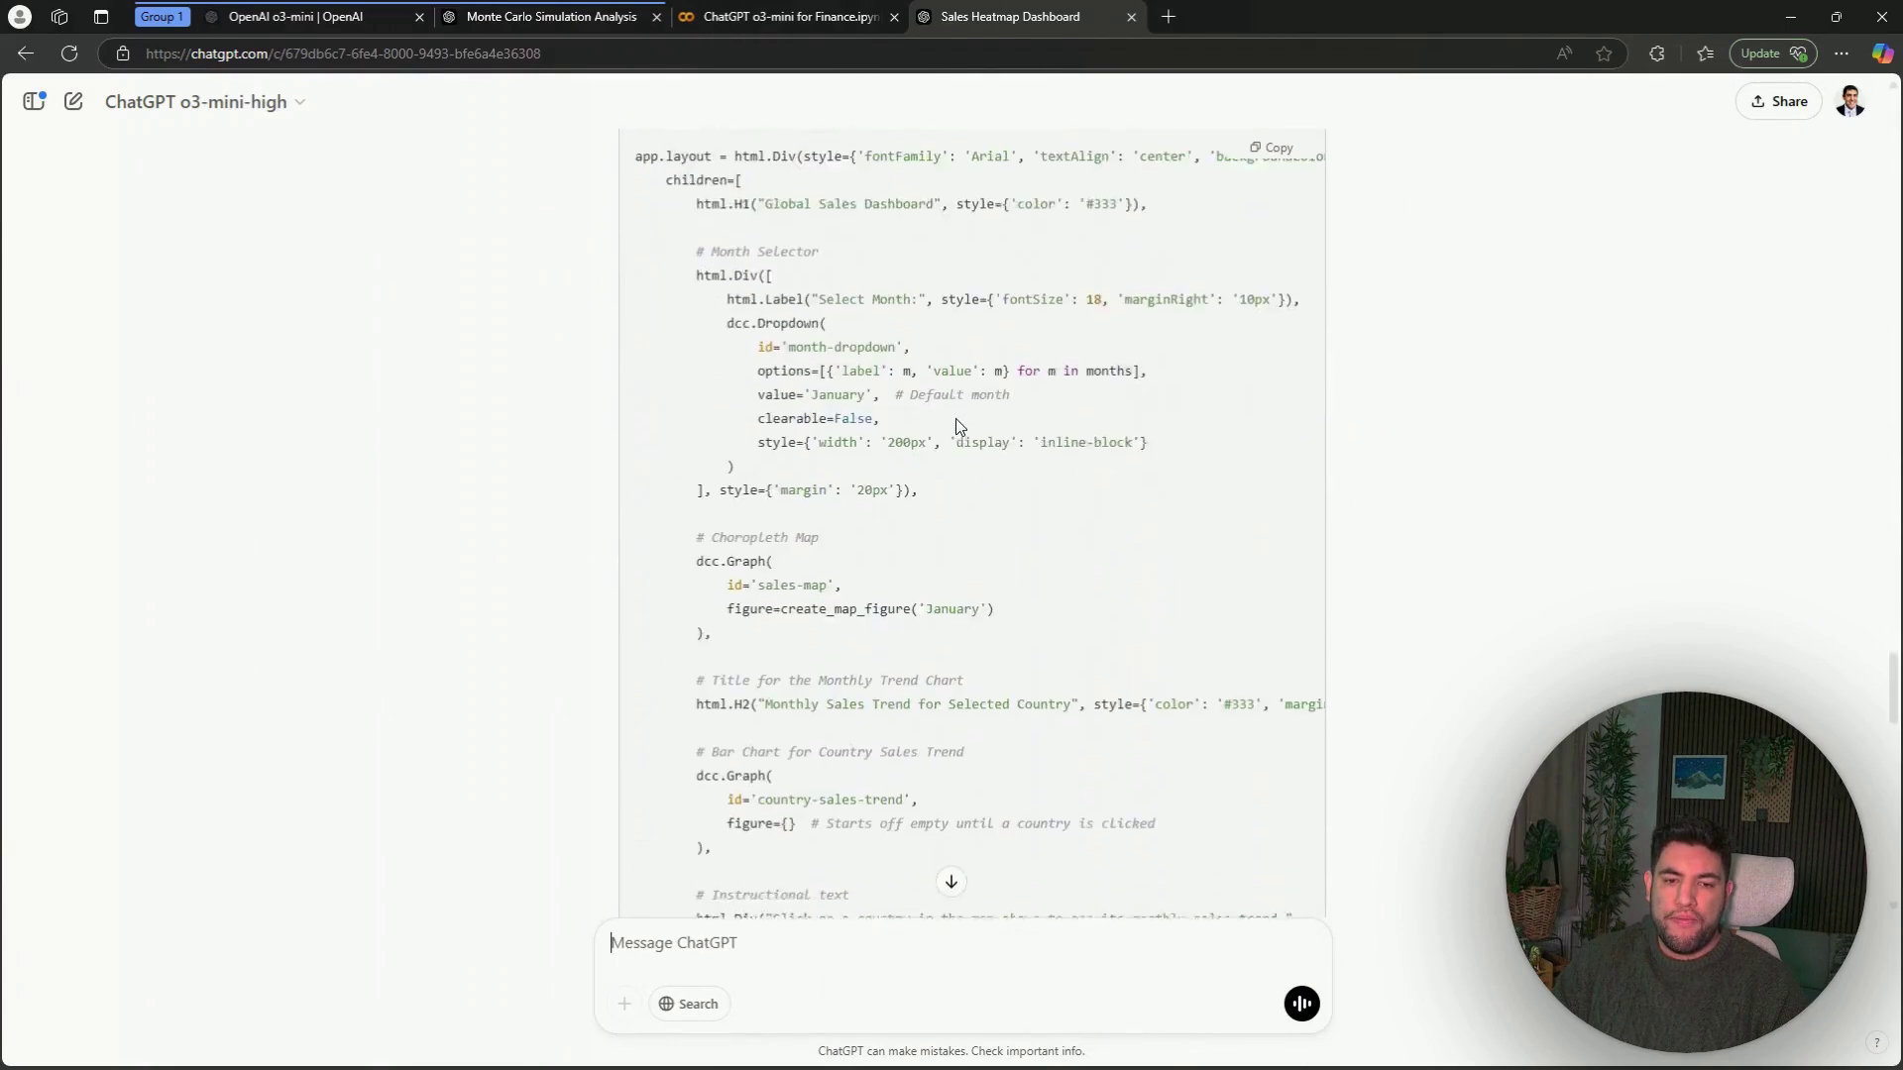
{"action": "scroll", "coordinate": [959, 424], "scroll_direction": "down", "scroll_amount": 20}
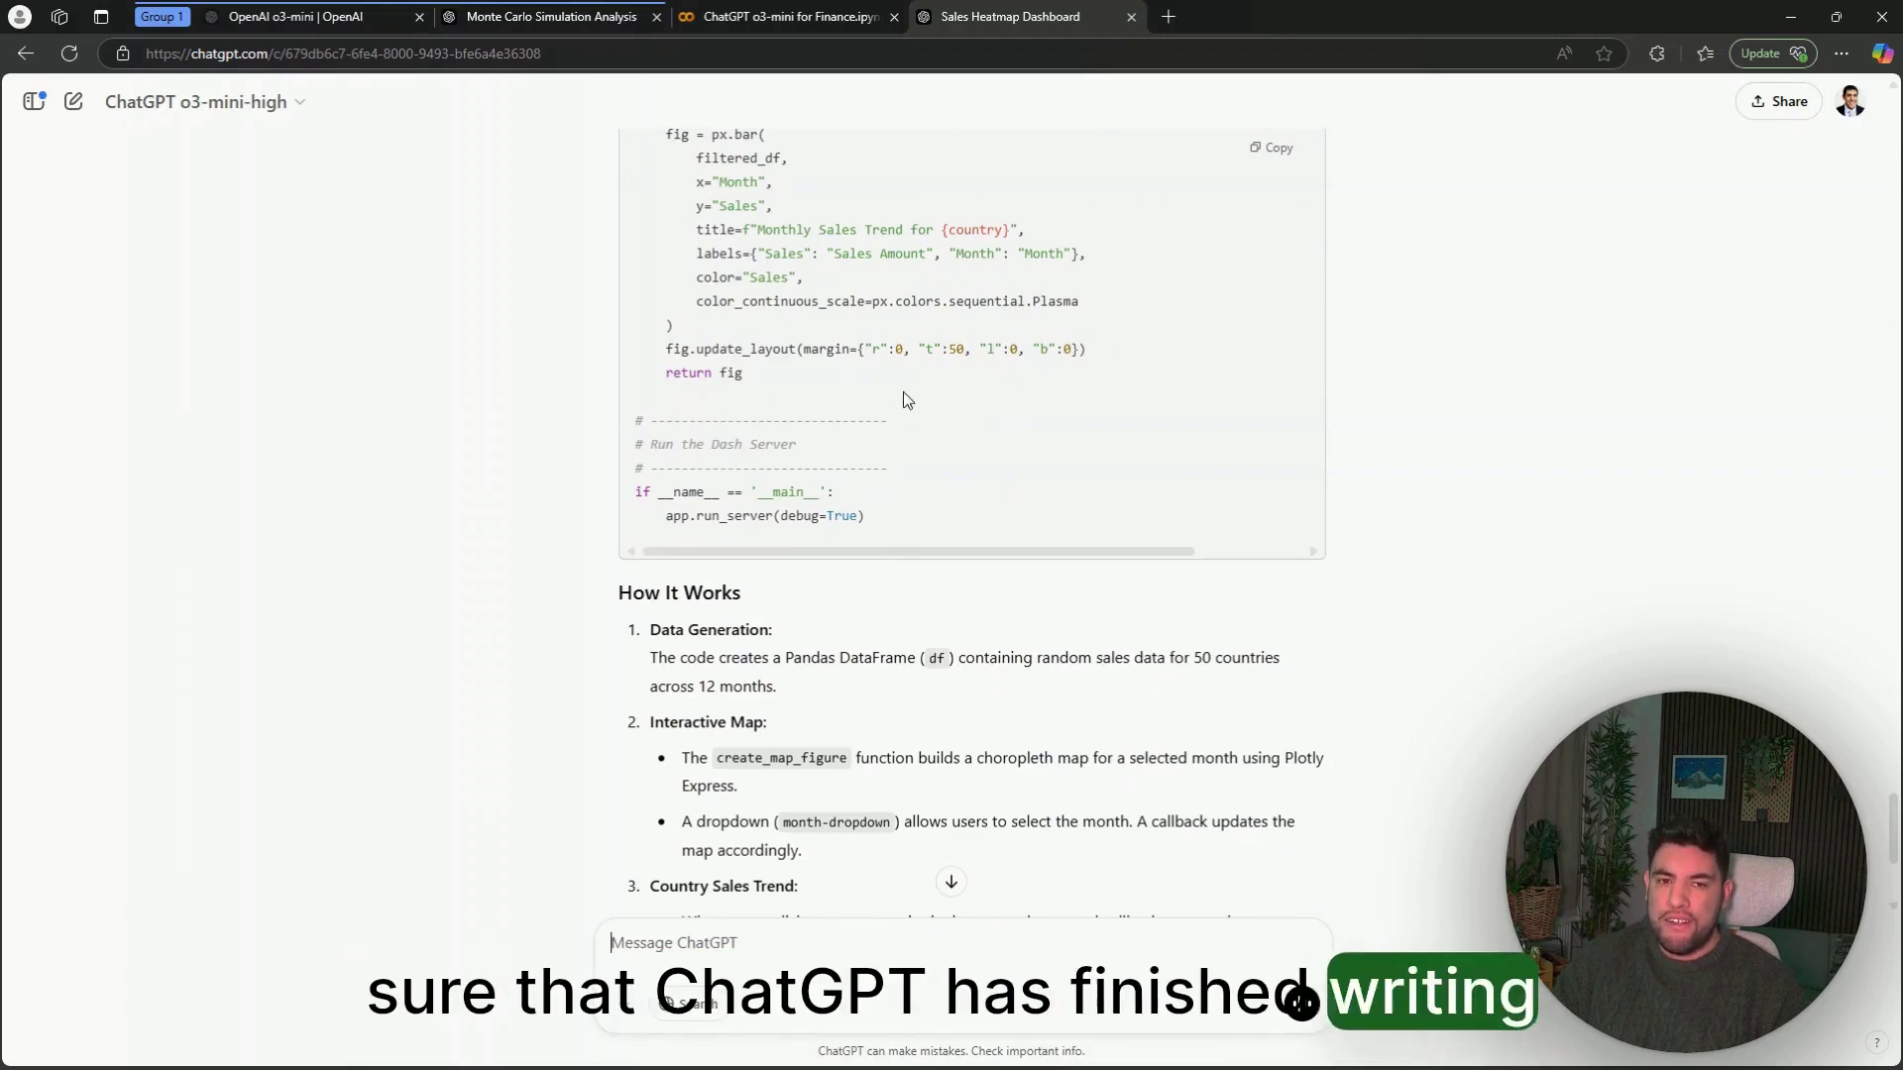
Paste the upgraded dashboard code into the empty Colab cell and view the rendered dashboard.
{"action": "left_click", "coordinate": [1273, 151]}
{"action": "left_click", "coordinate": [792, 17]}
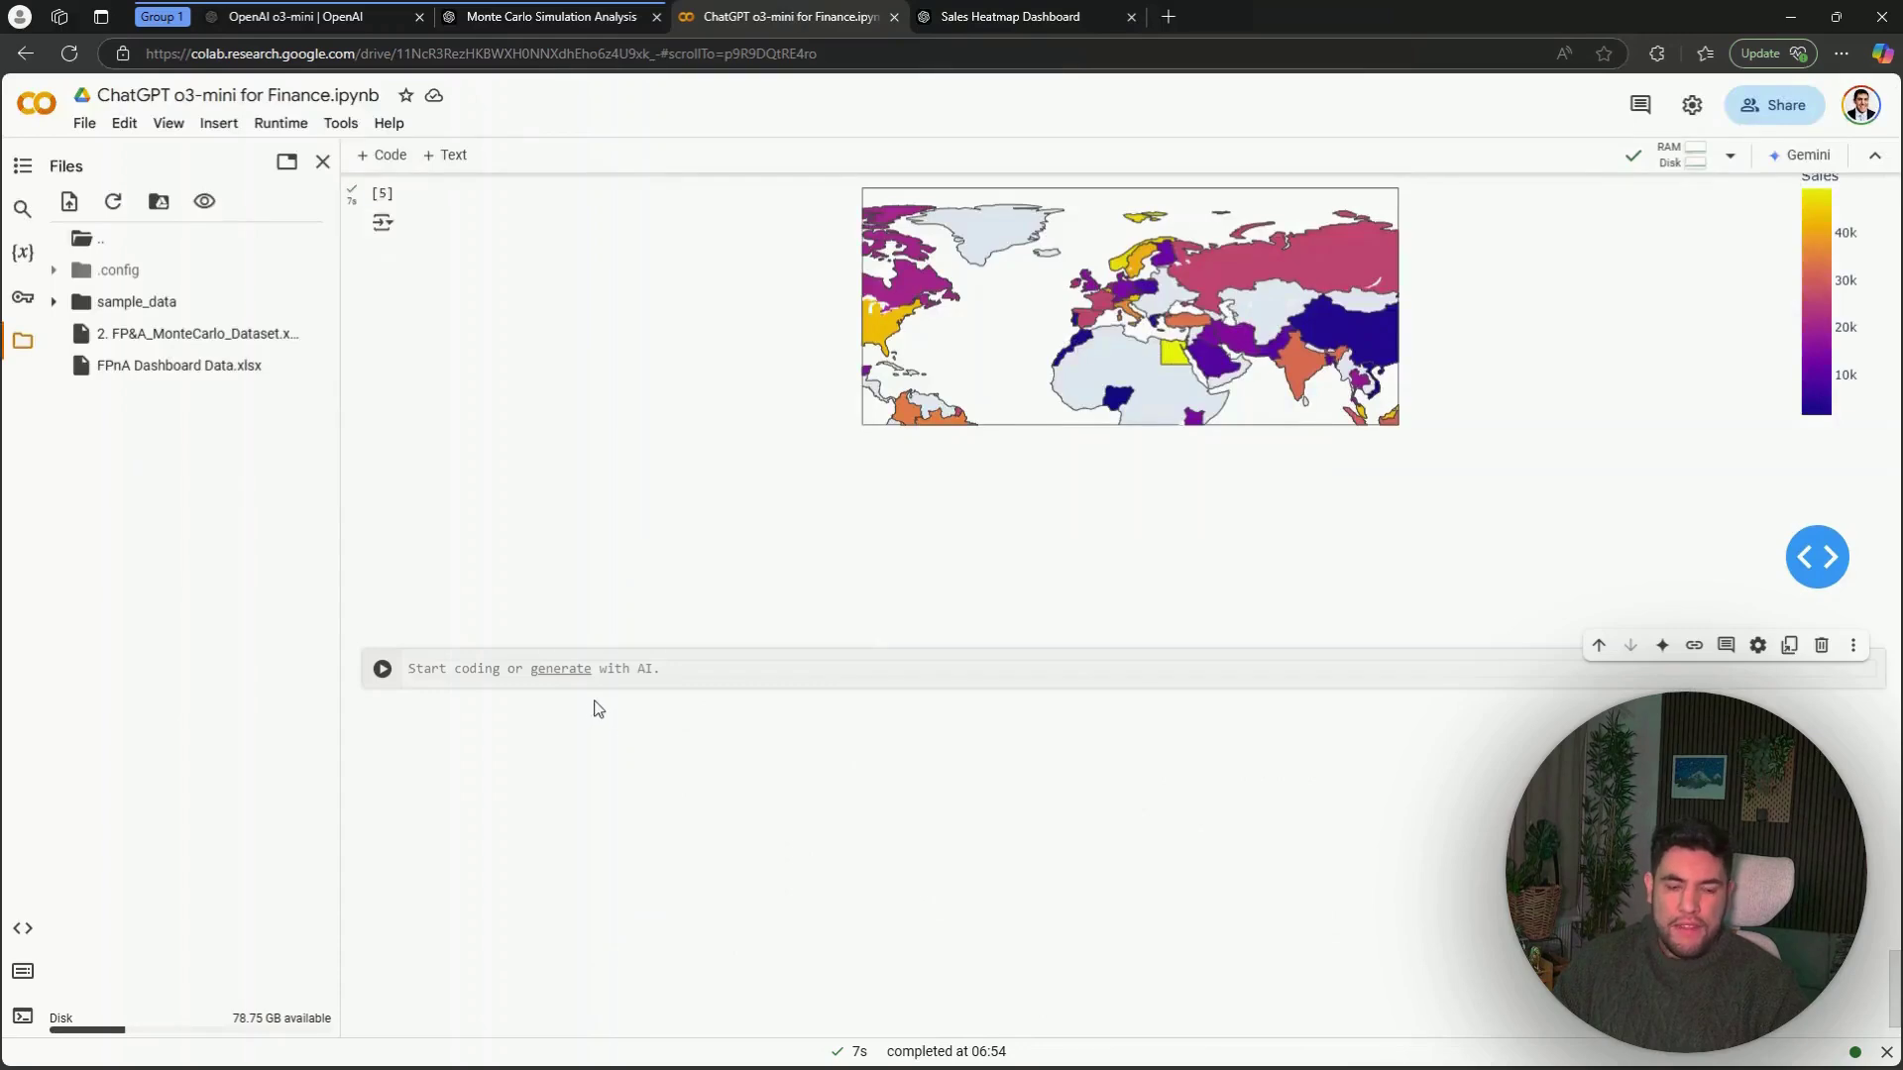
{"action": "key", "text": "ctrl+v"}
{"action": "scroll", "coordinate": [843, 464], "scroll_direction": "up", "scroll_amount": 15}
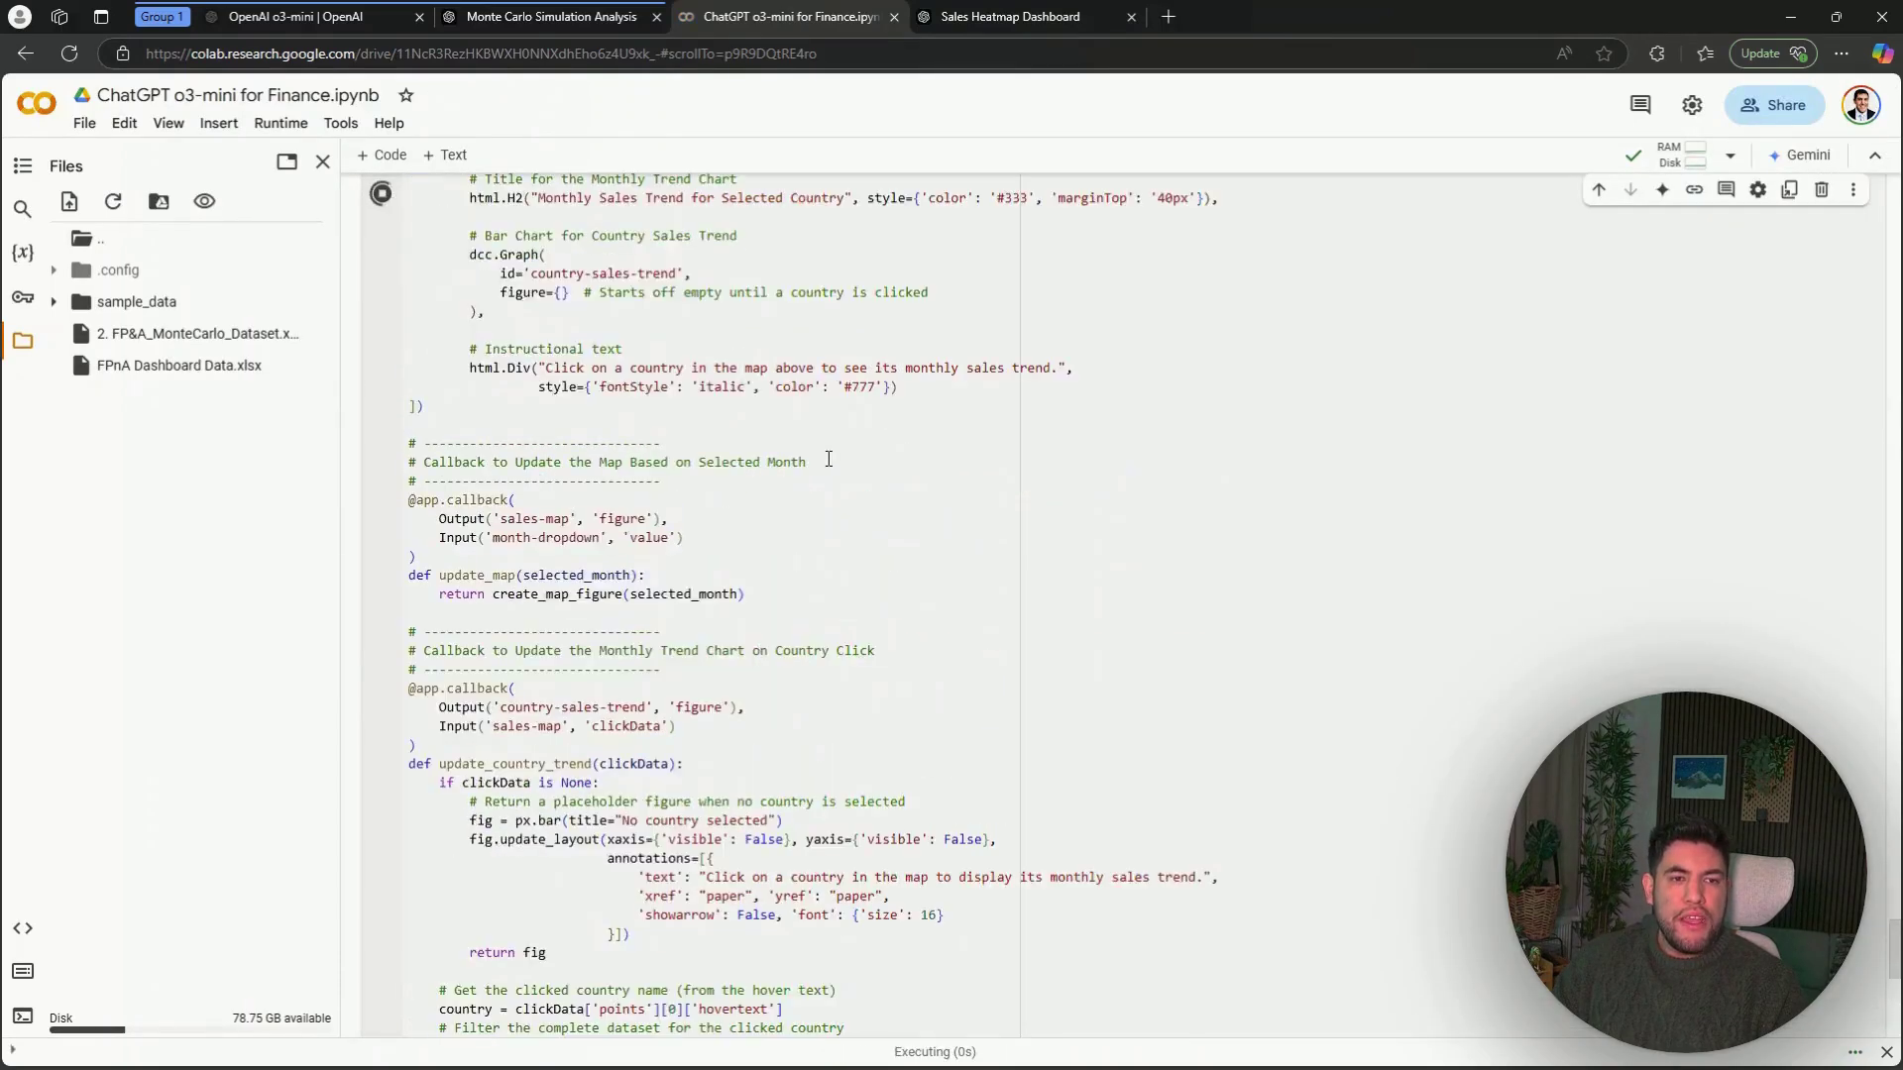
{"action": "scroll", "coordinate": [862, 471], "scroll_direction": "down", "scroll_amount": 20}
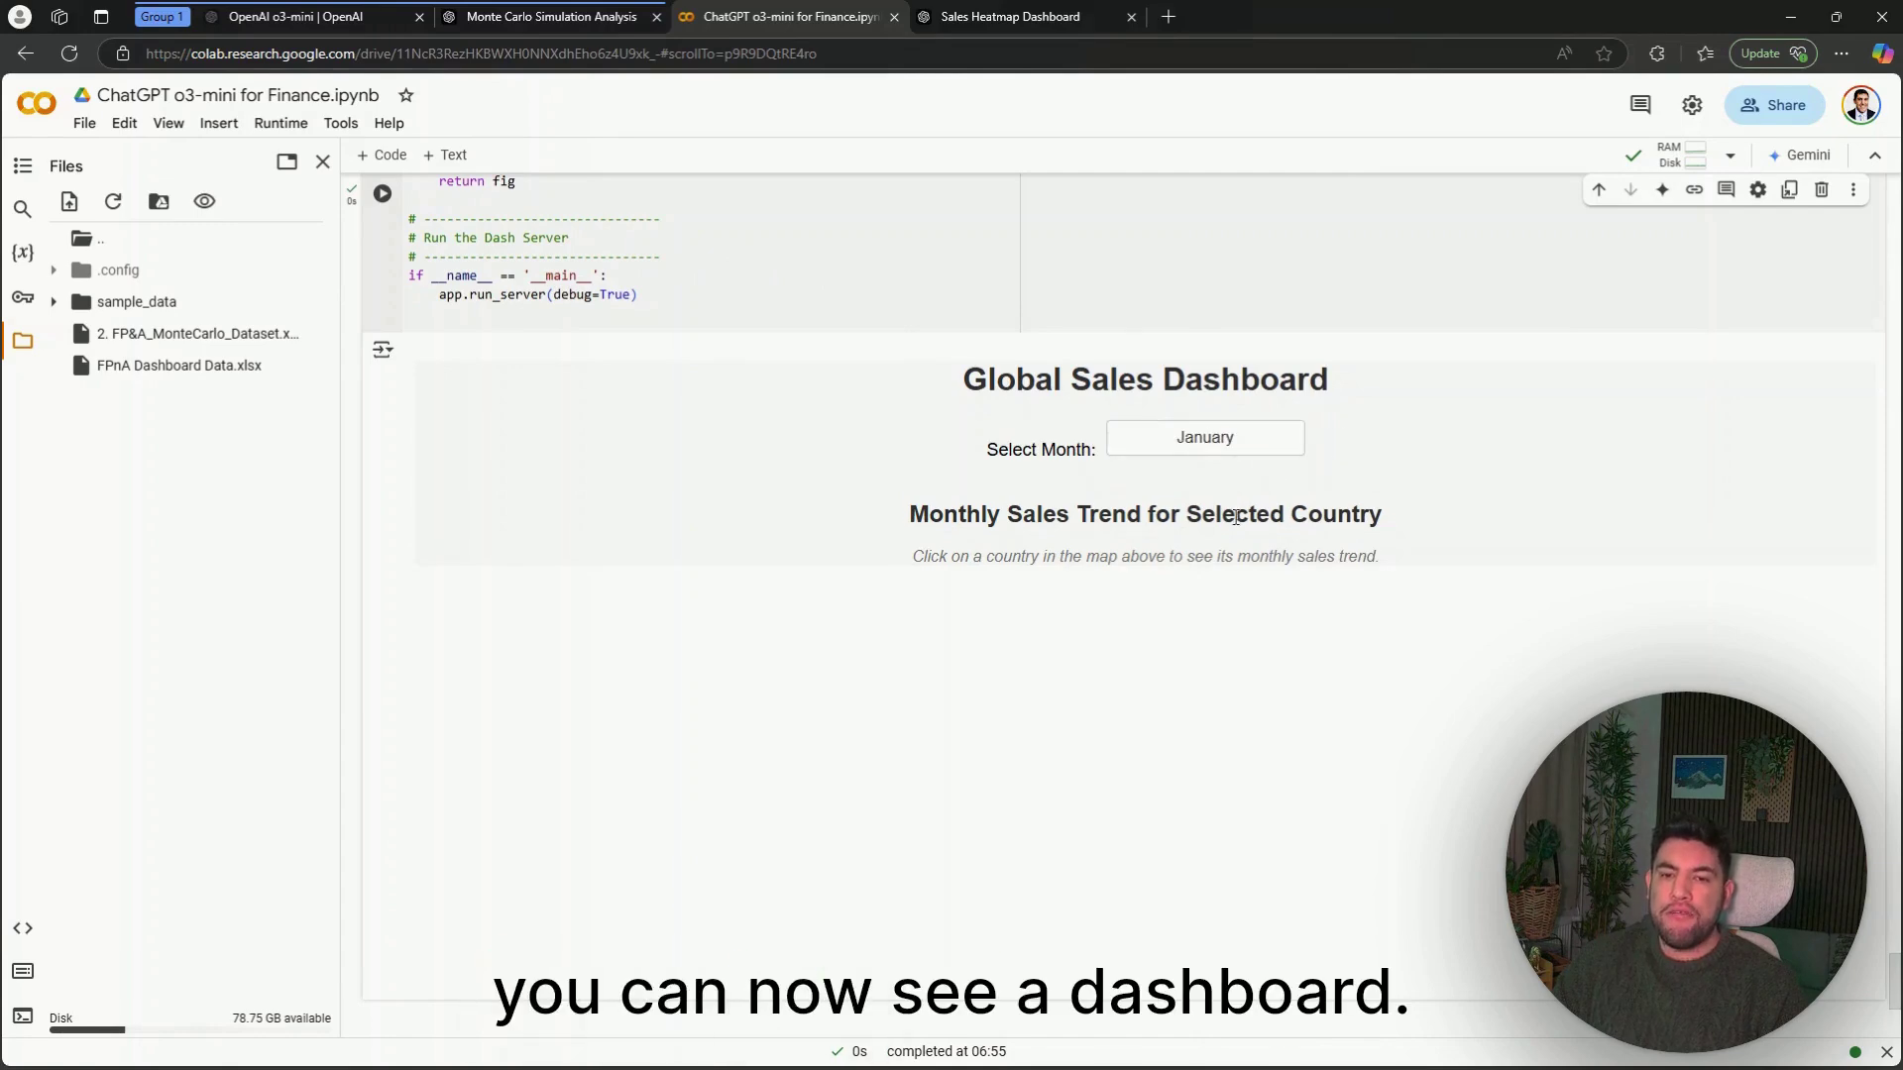
{"action": "scroll", "coordinate": [1646, 606], "scroll_direction": "down", "scroll_amount": 1}
{"action": "scroll", "coordinate": [1246, 500], "scroll_direction": "up", "scroll_amount": 1}
{"action": "scroll", "coordinate": [1265, 476], "scroll_direction": "down", "scroll_amount": 2}
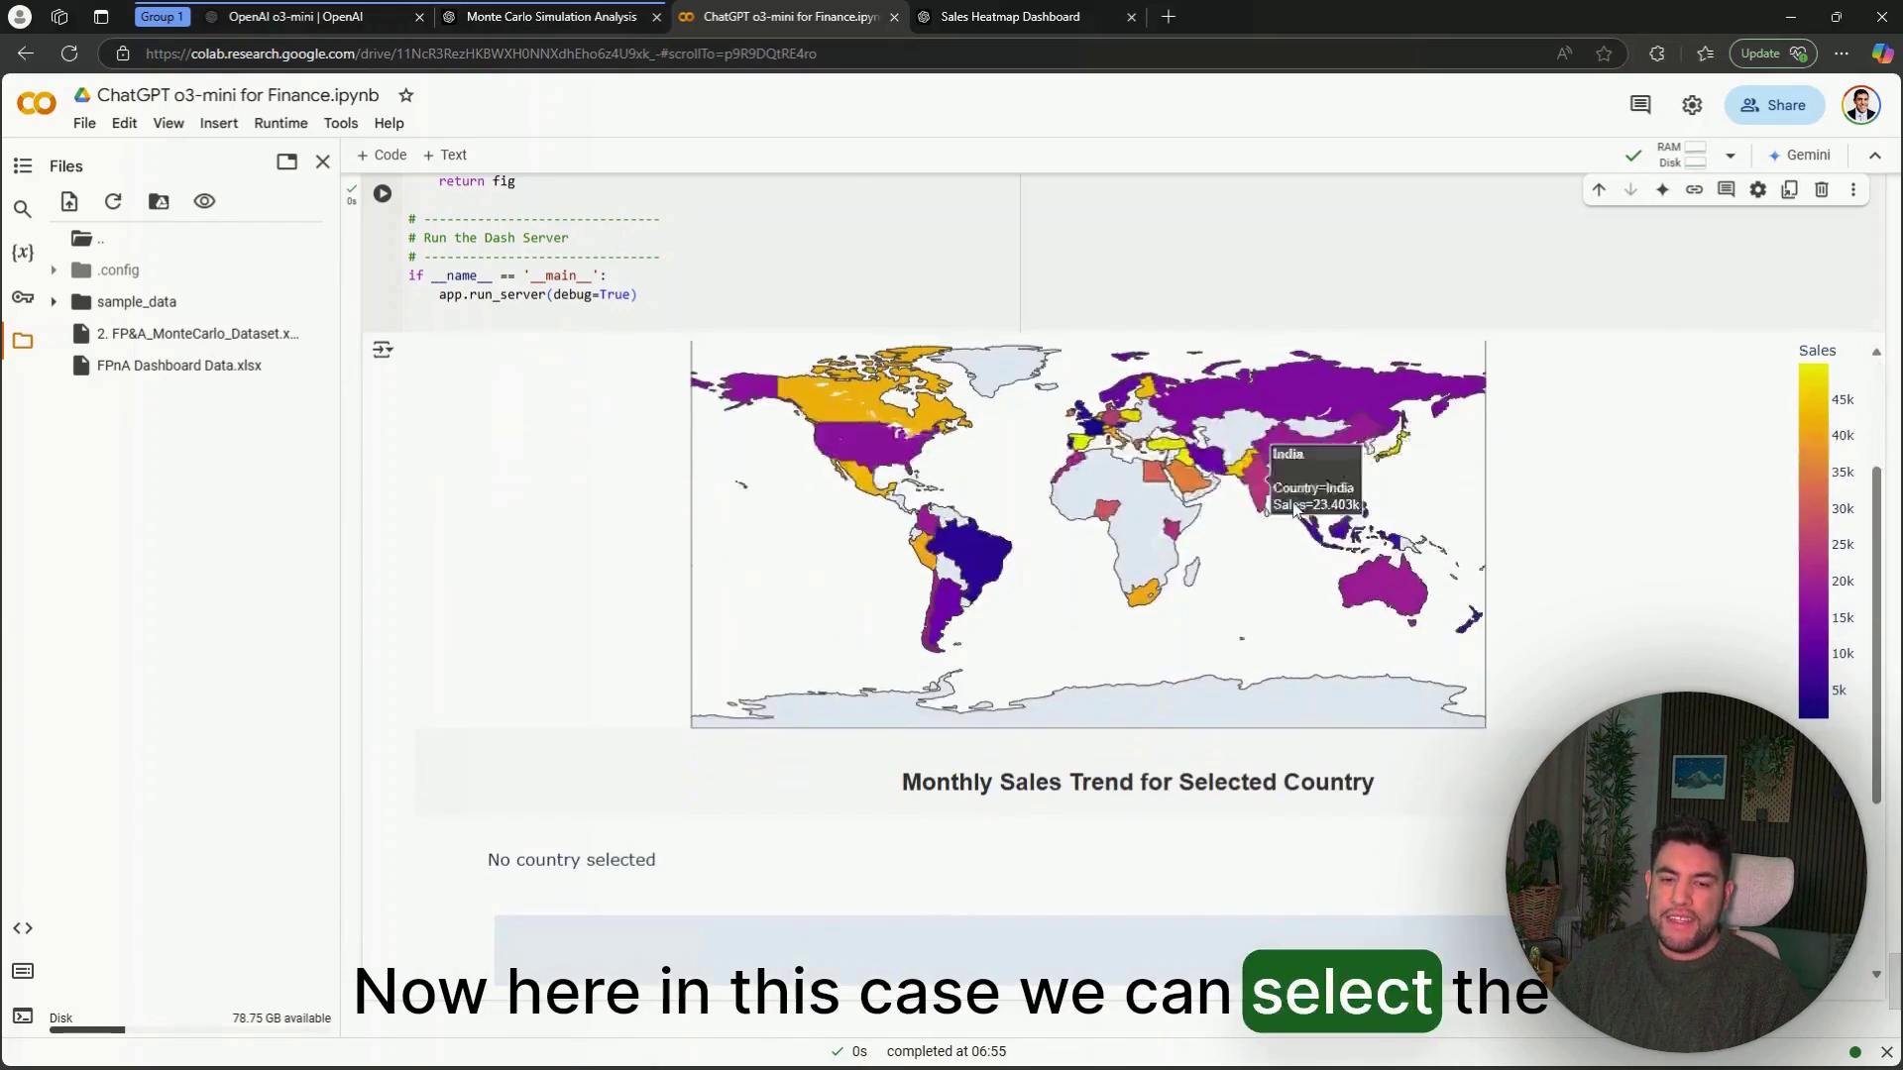
{"action": "scroll", "coordinate": [1346, 655], "scroll_direction": "up", "scroll_amount": 3}
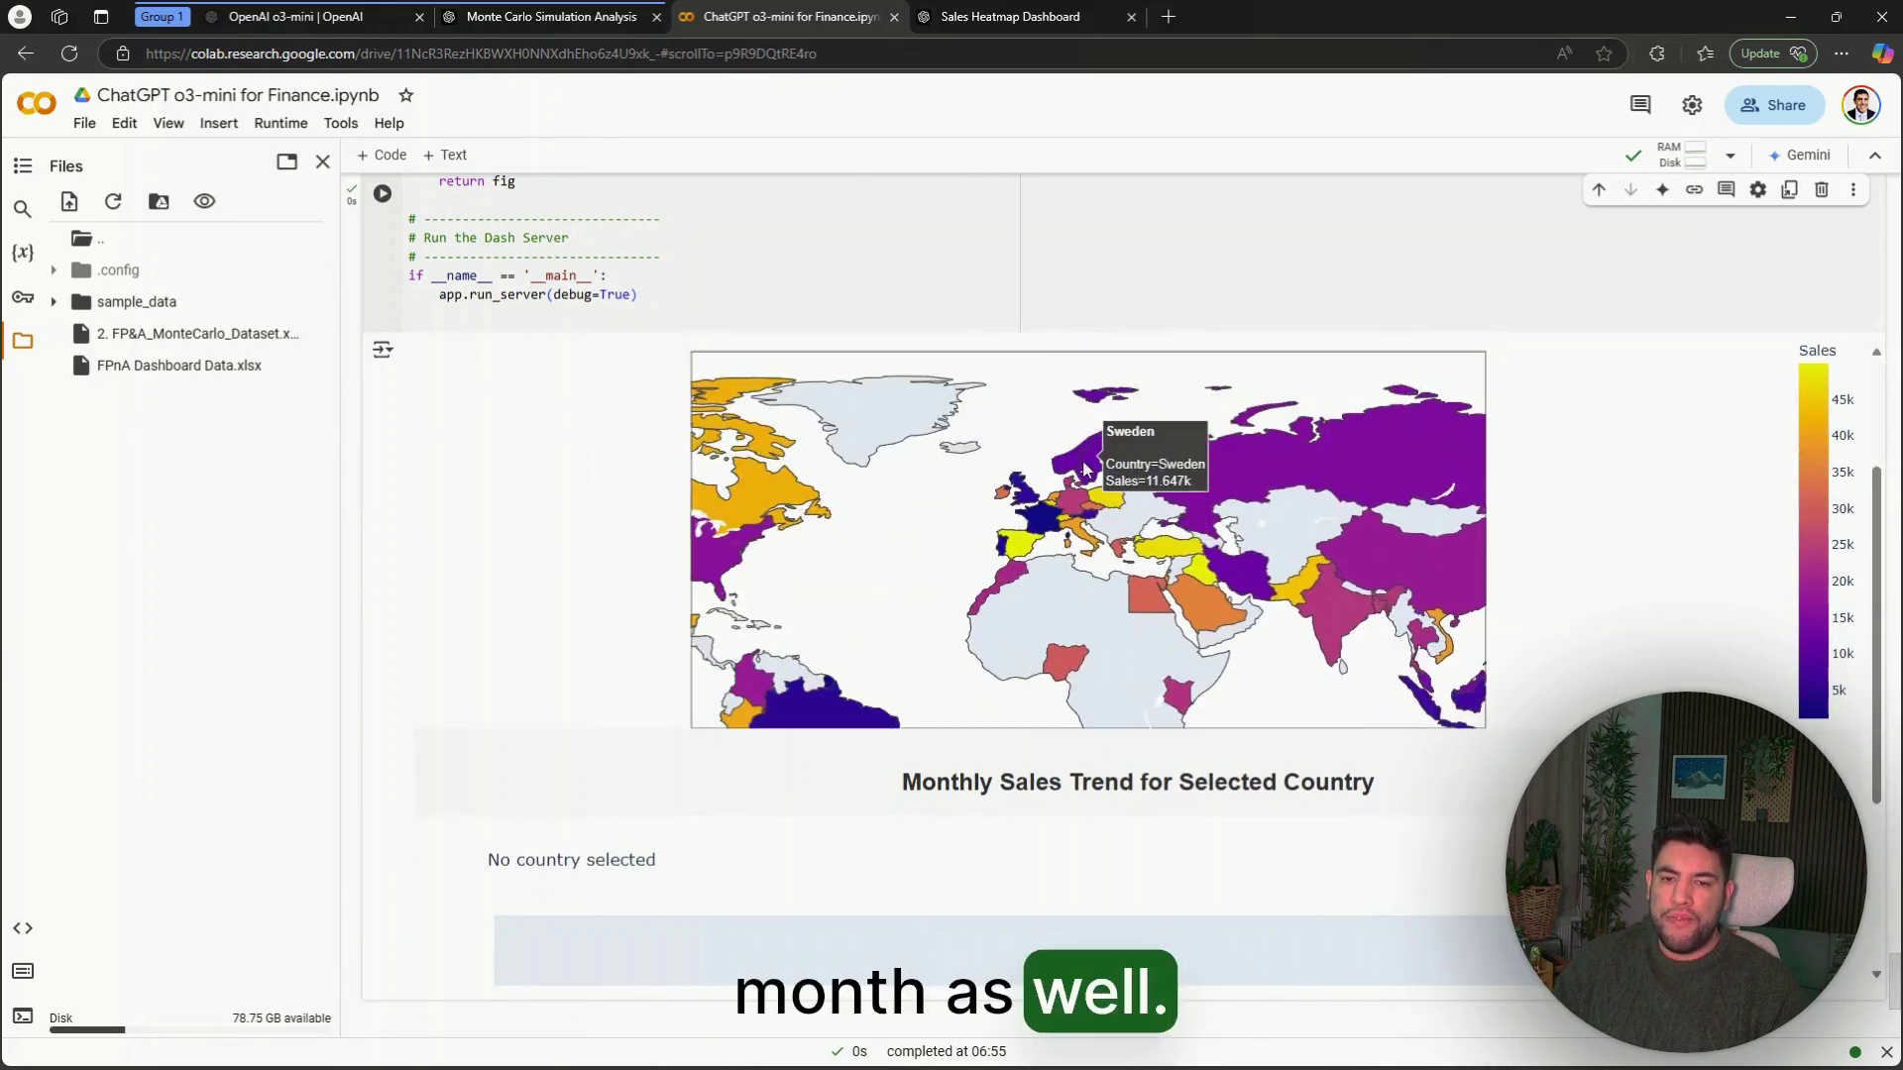
{"action": "scroll", "coordinate": [1576, 476], "scroll_direction": "down", "scroll_amount": 3}
{"action": "scroll", "coordinate": [1576, 555], "scroll_direction": "up", "scroll_amount": 4}
{"action": "scroll", "coordinate": [1563, 562], "scroll_direction": "up", "scroll_amount": 1}
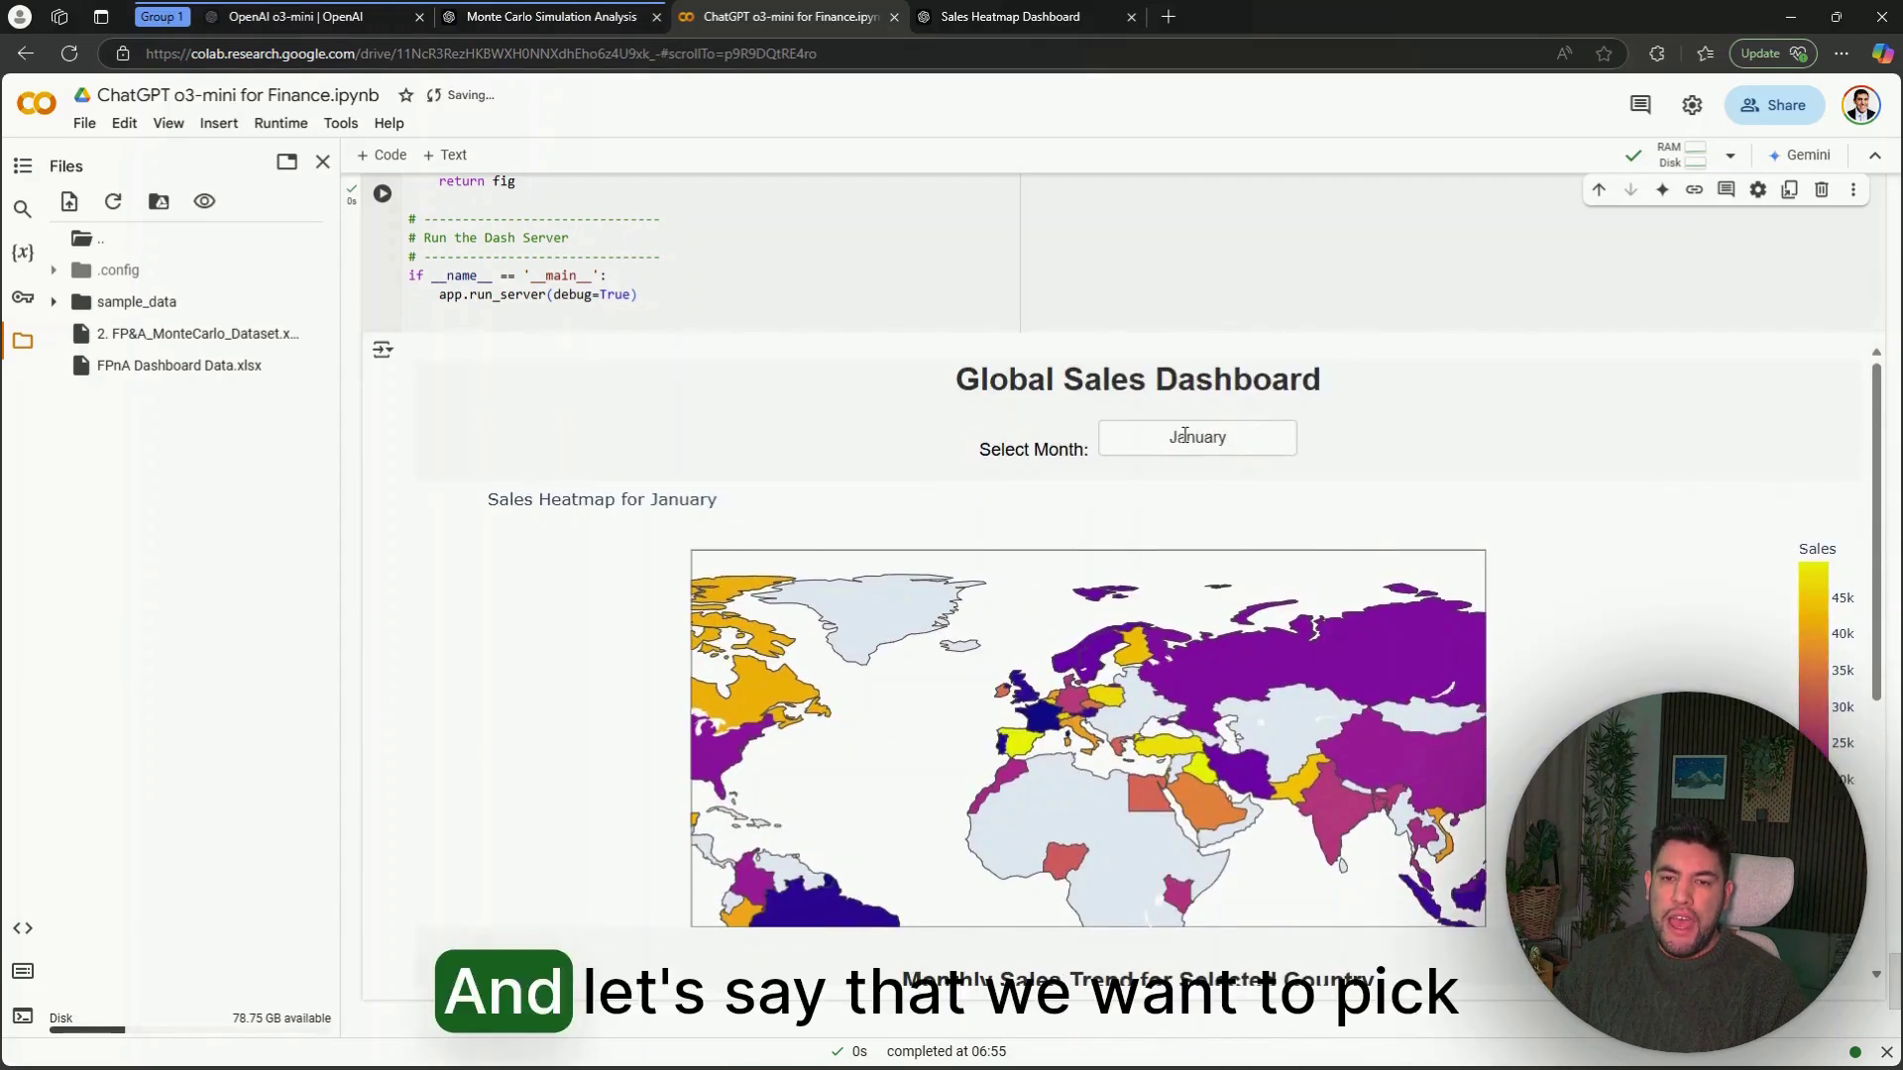
Choose February in the month dropdown to show February's sales heatmap.
{"action": "left_click", "coordinate": [1190, 438]}
{"action": "left_click", "coordinate": [1188, 512]}
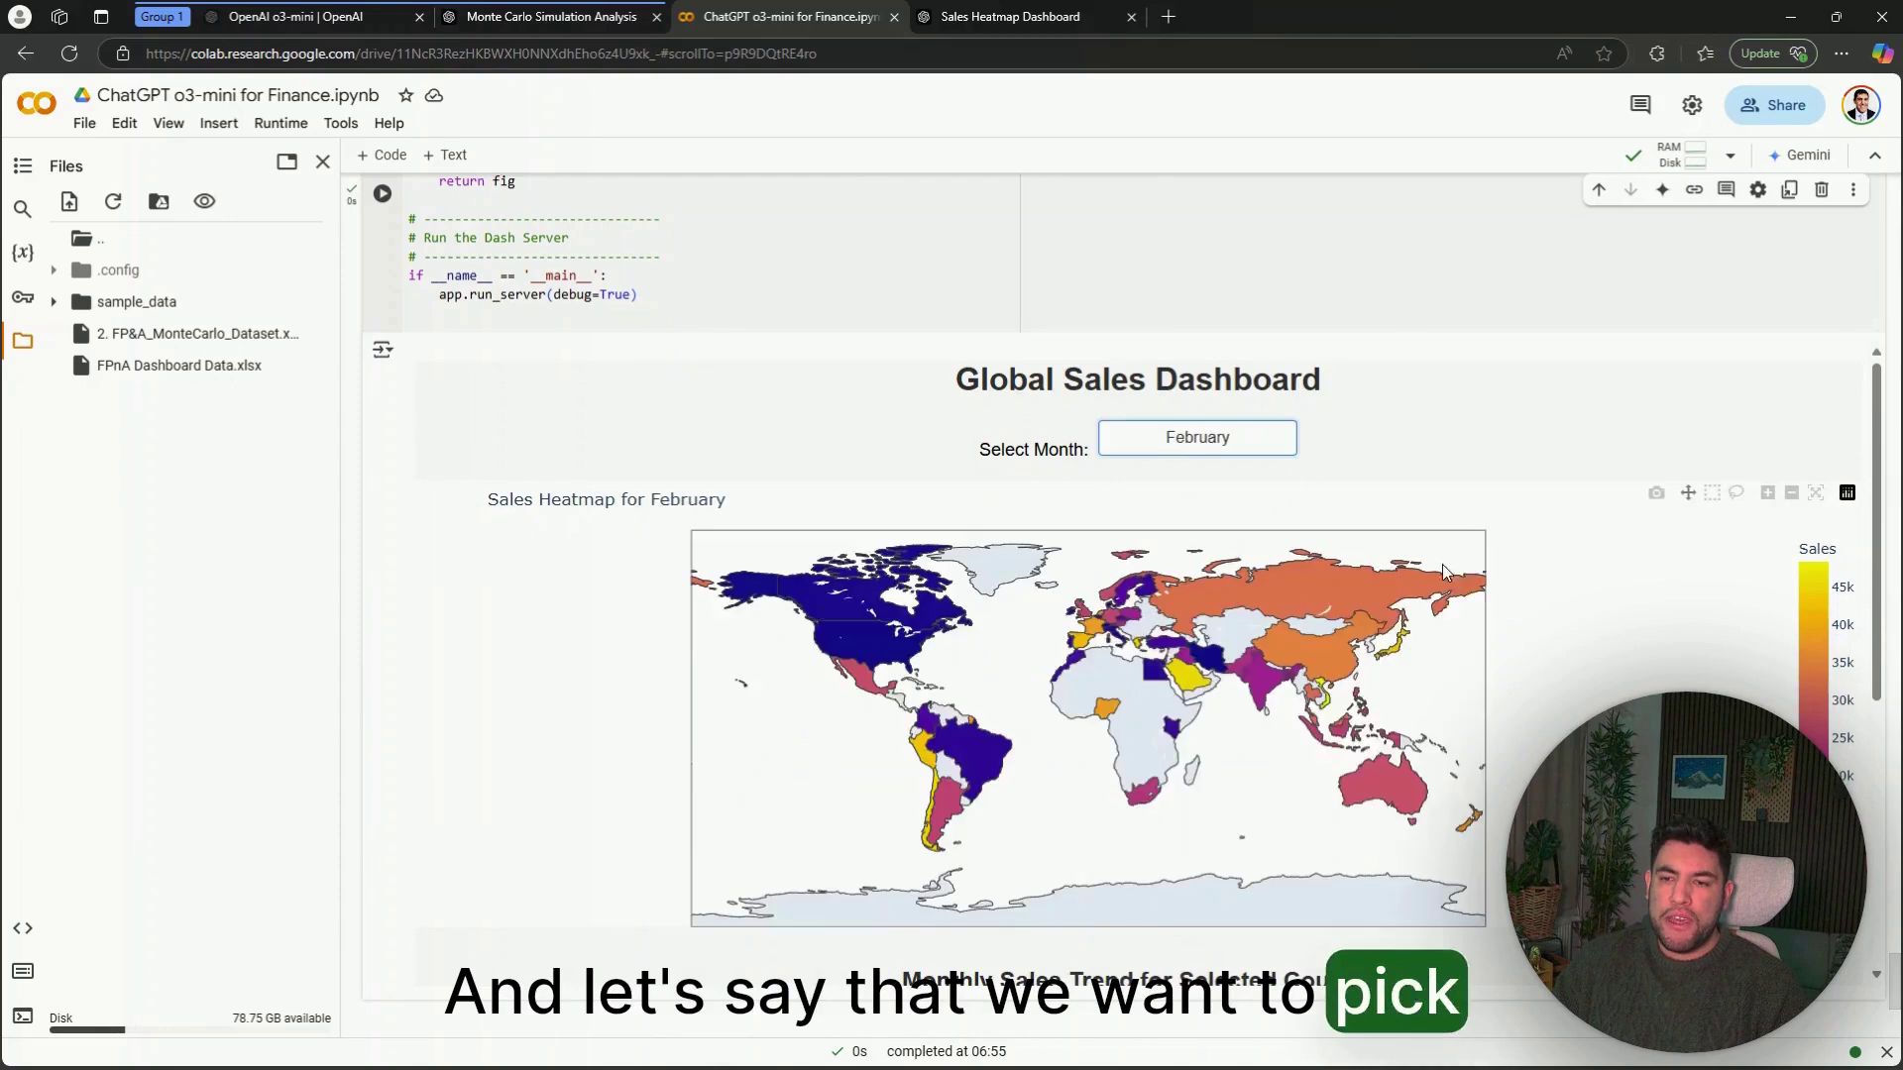
{"action": "scroll", "coordinate": [1593, 642], "scroll_direction": "down", "scroll_amount": 5}
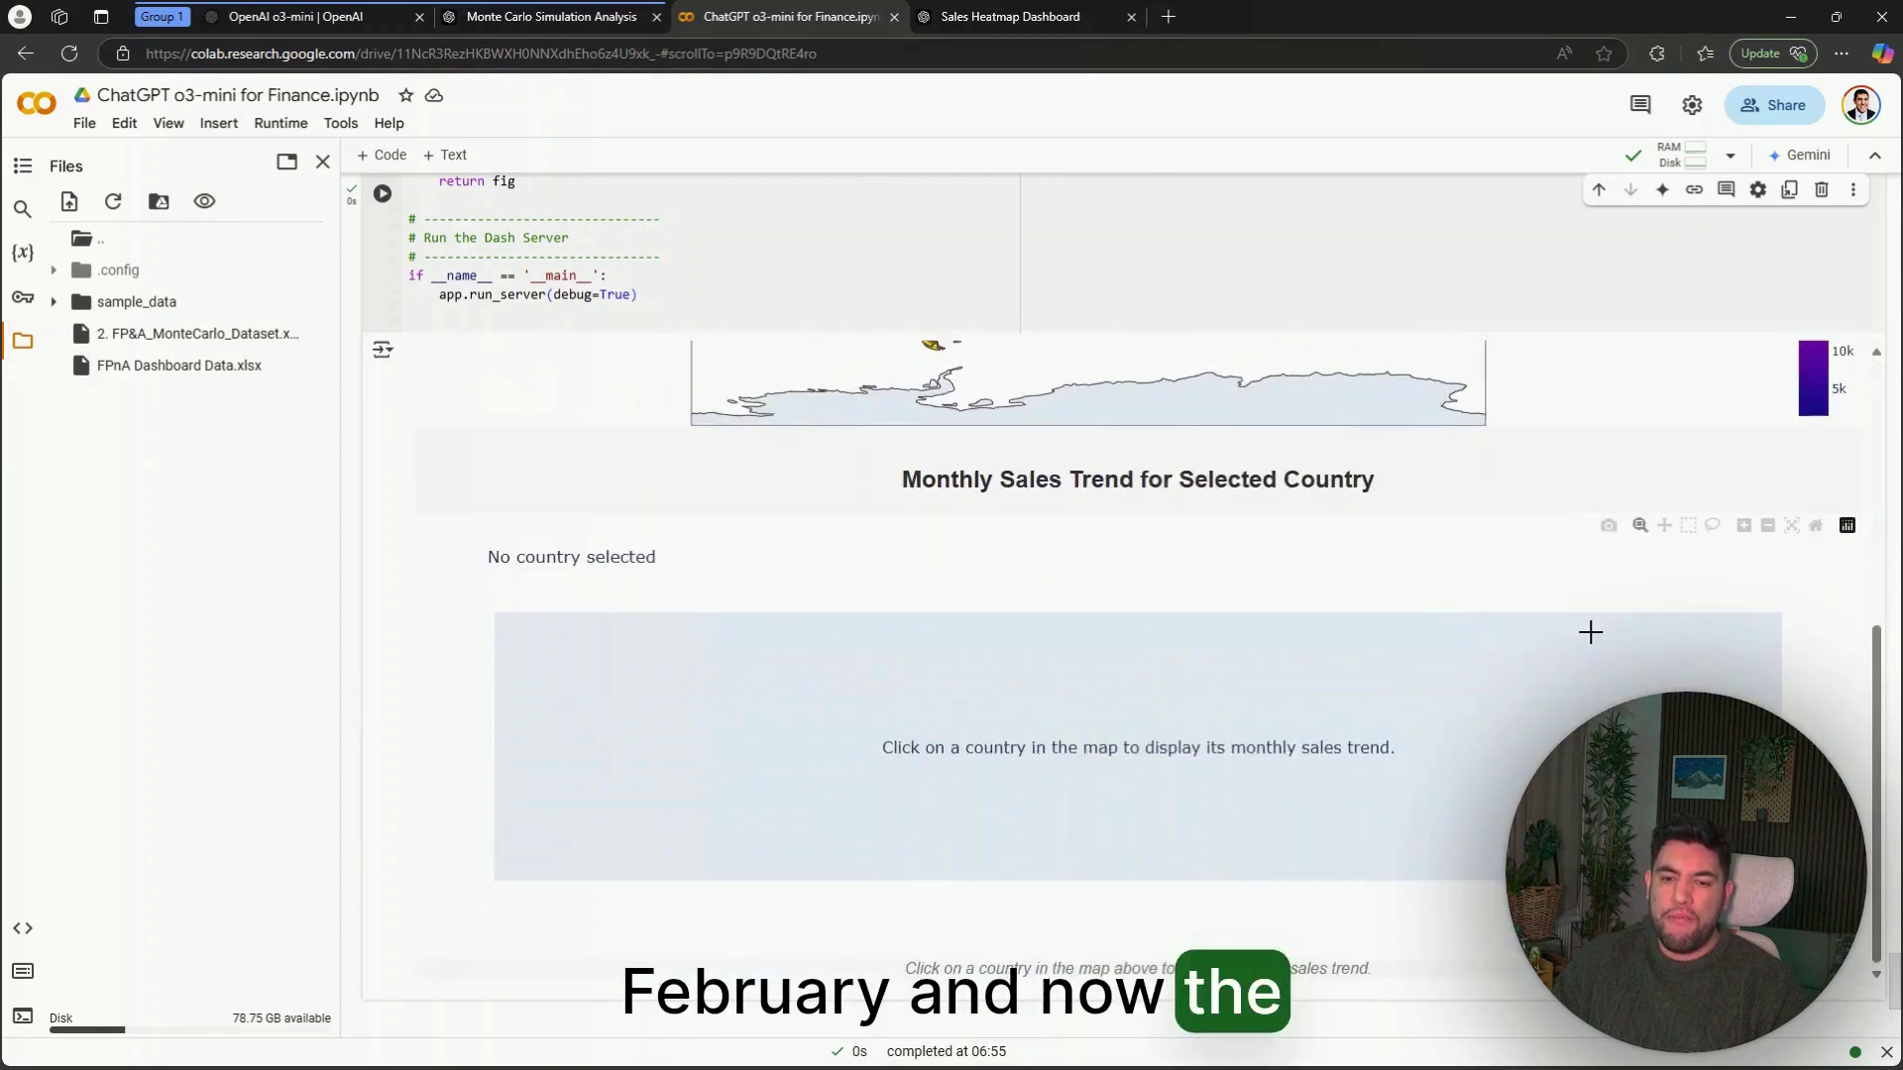
{"action": "scroll", "coordinate": [1188, 490], "scroll_direction": "up", "scroll_amount": 4}
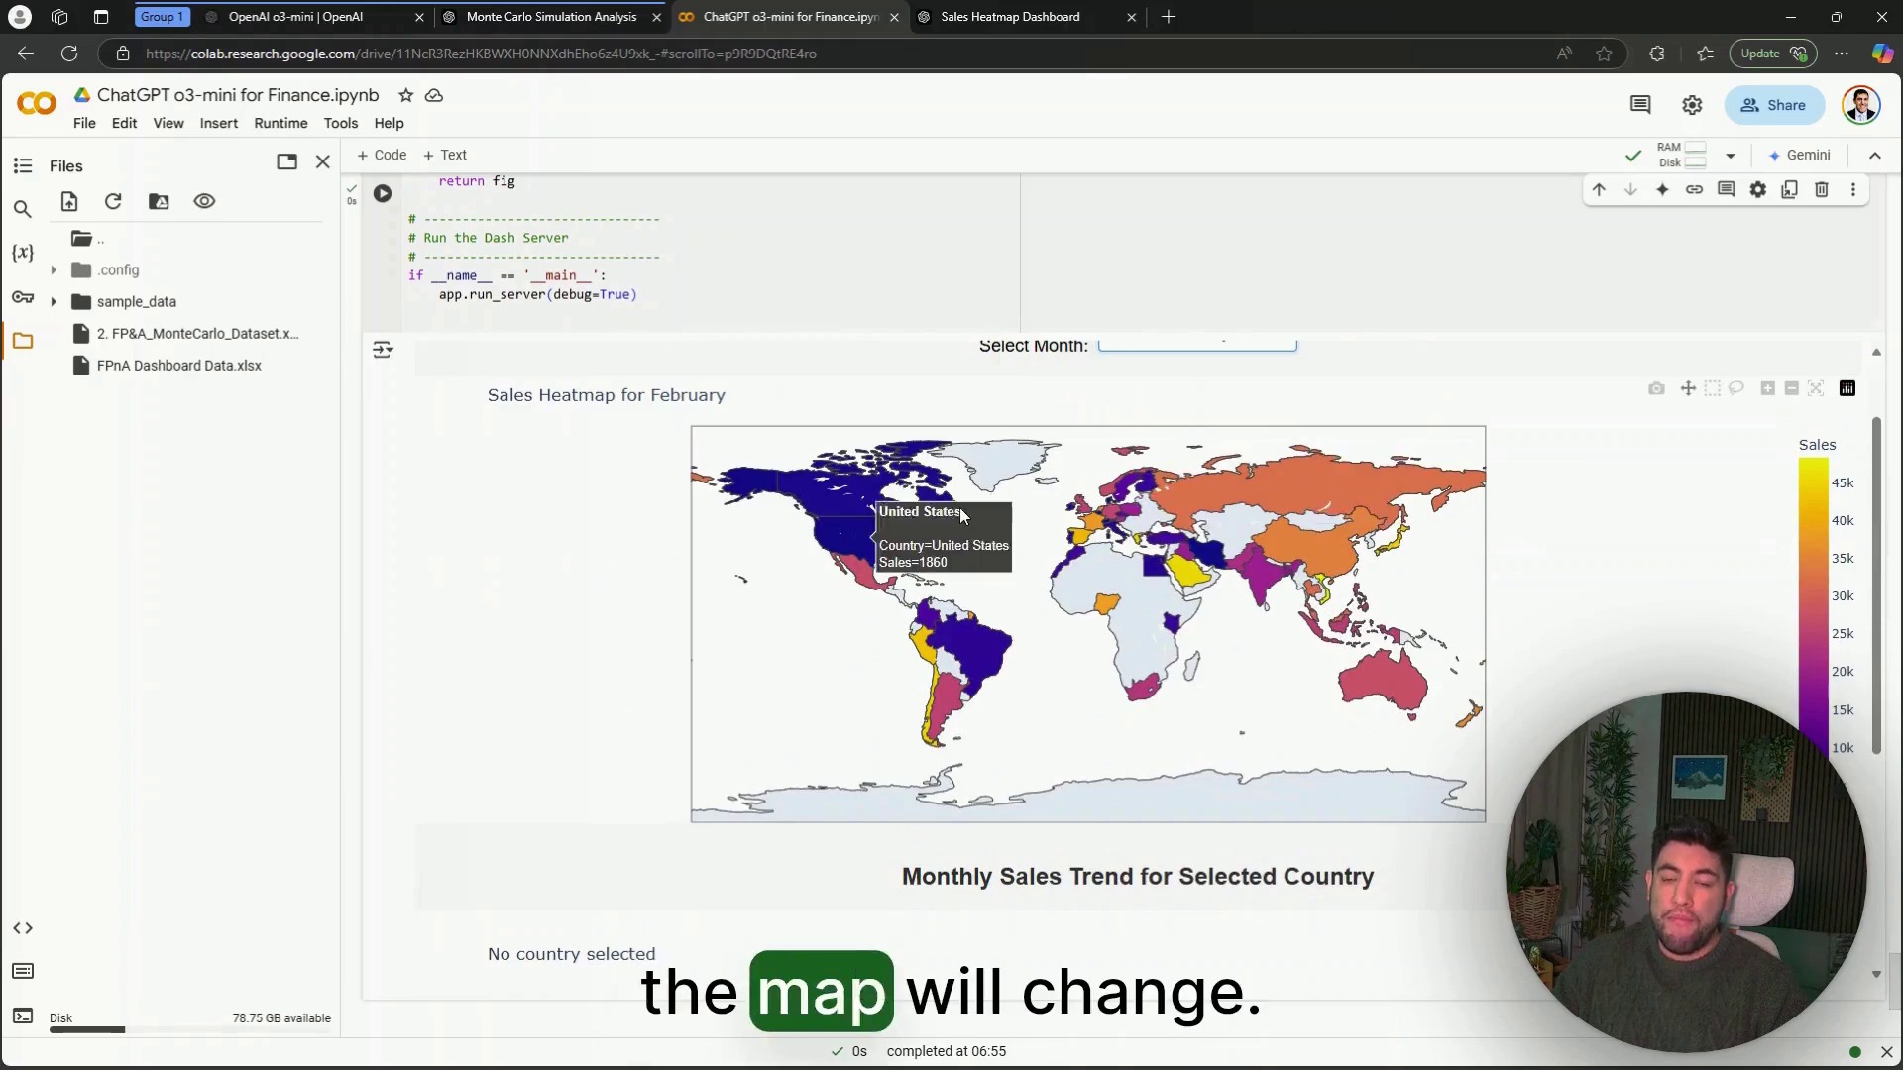
Select Mexico on the map to display its monthly sales trend bar chart.
{"action": "left_click", "coordinate": [862, 580]}
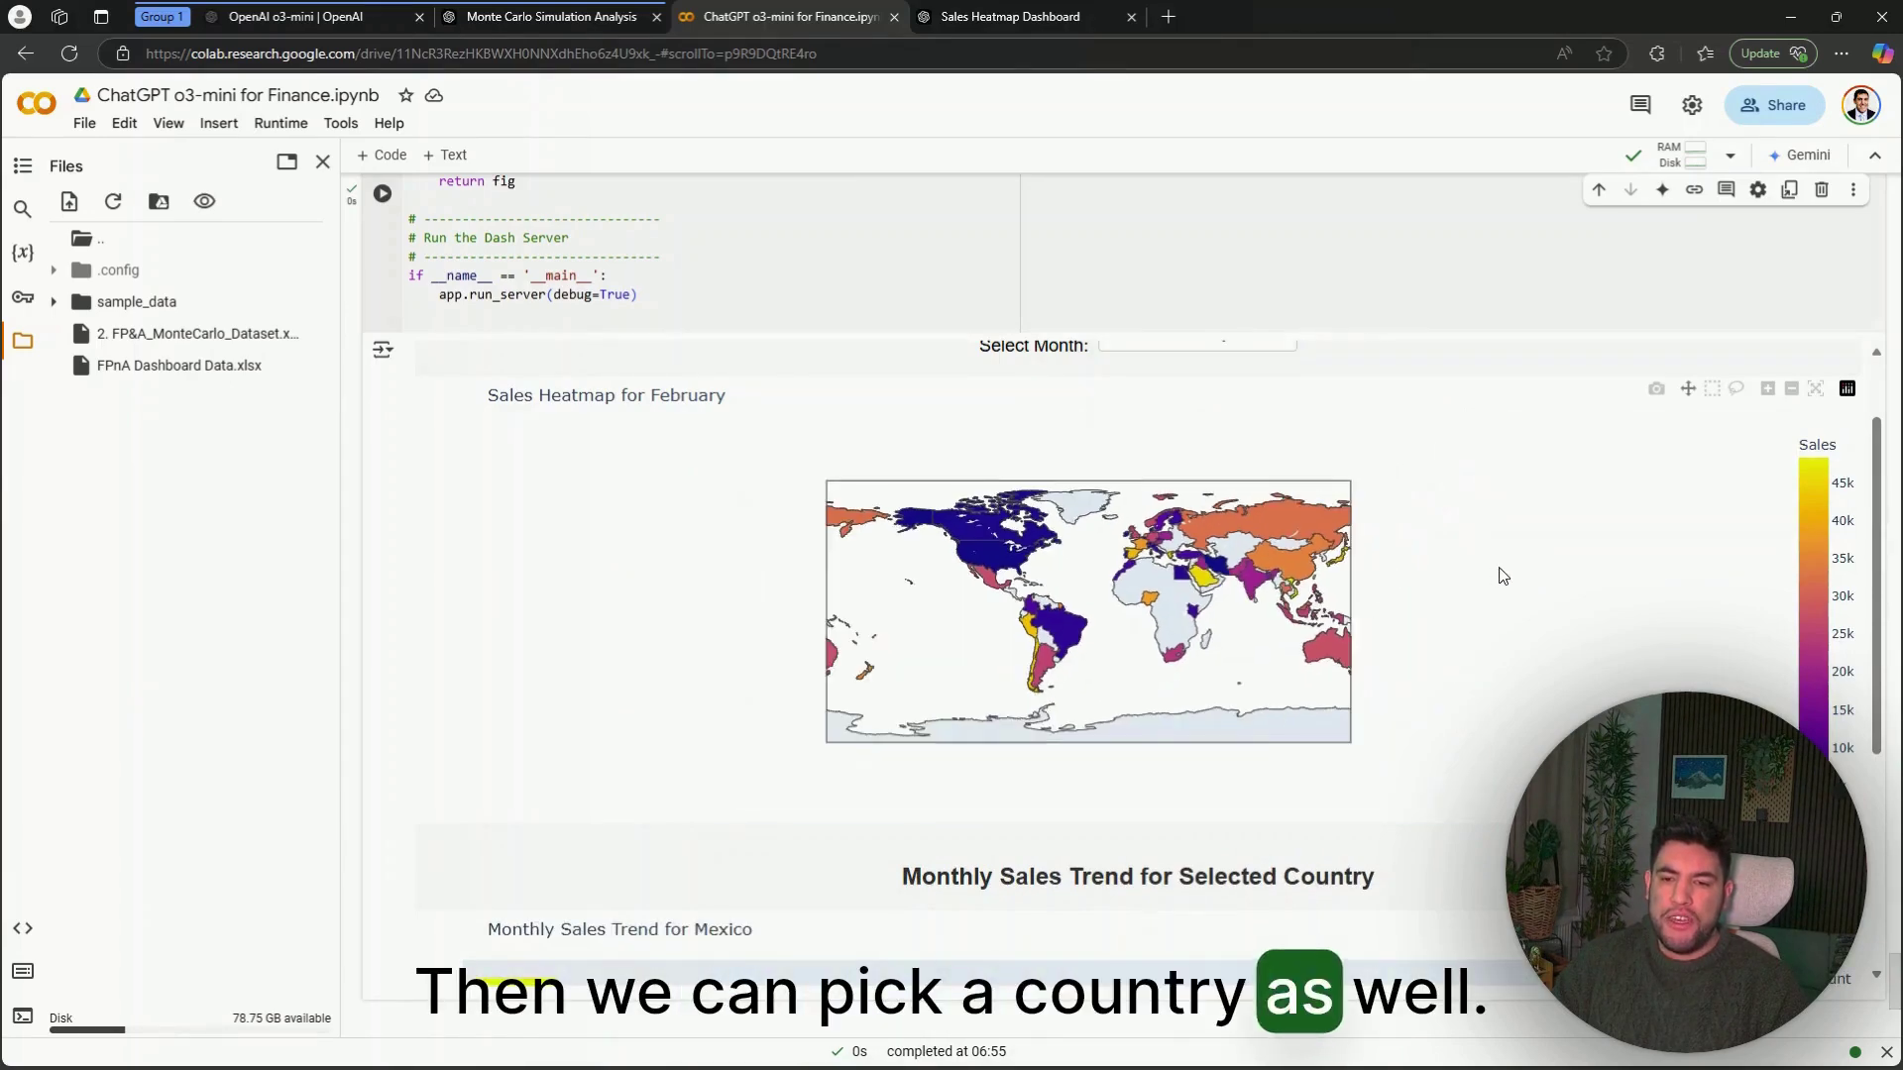
{"action": "scroll", "coordinate": [1499, 571], "scroll_direction": "down", "scroll_amount": 3}
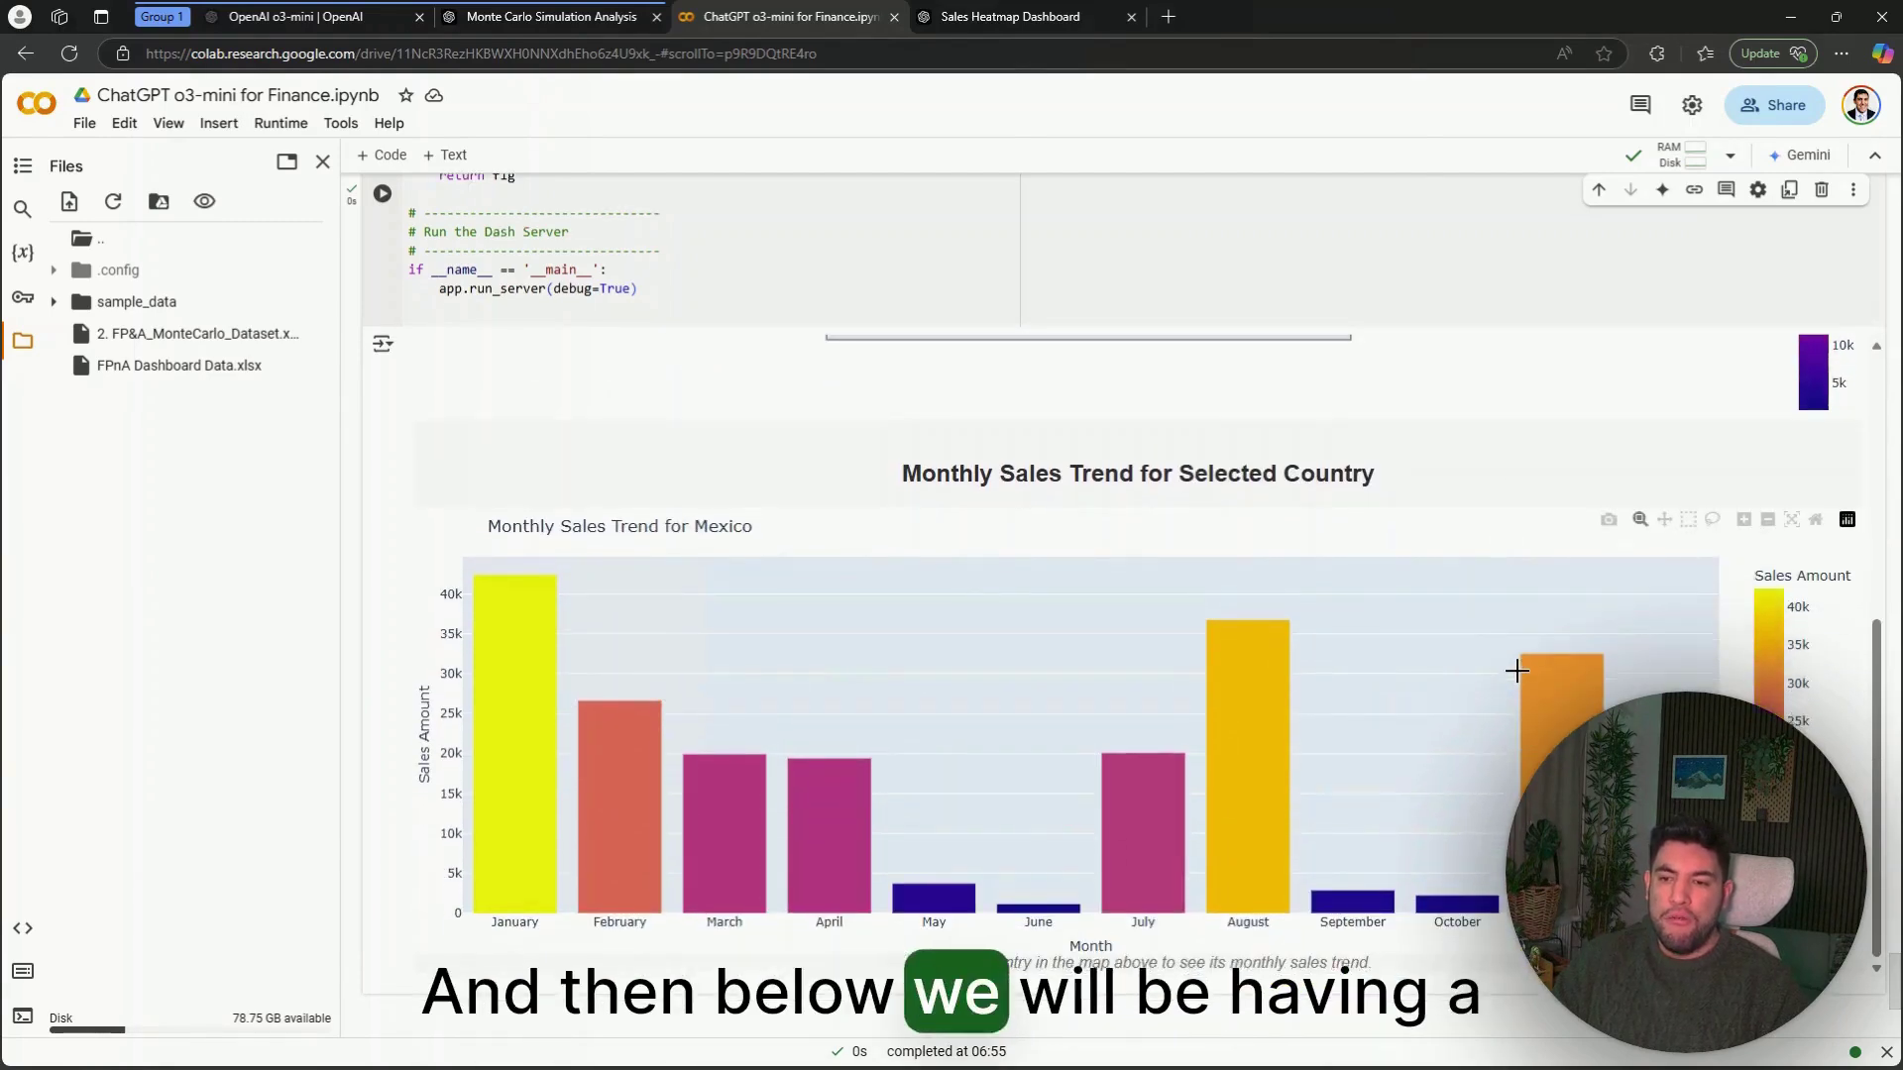
{"action": "scroll", "coordinate": [1513, 667], "scroll_direction": "down", "scroll_amount": 3}
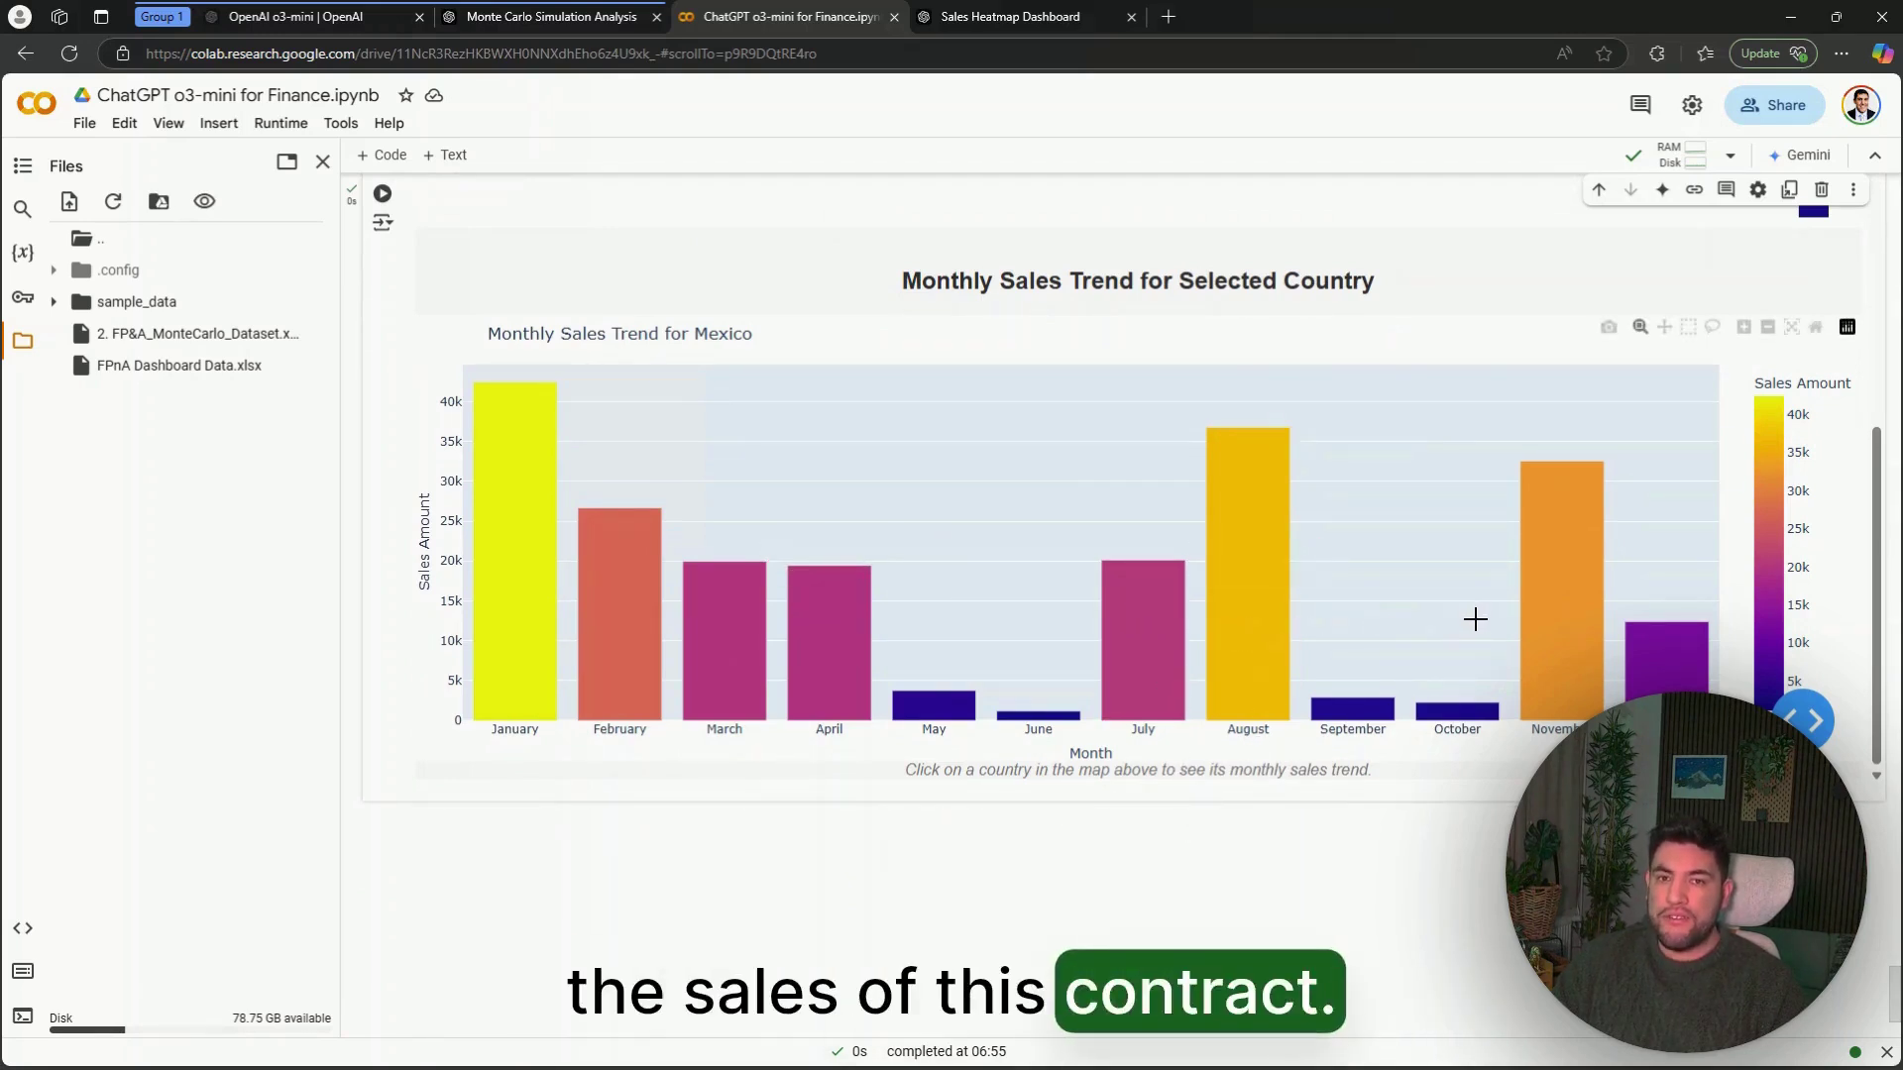
{"action": "scroll", "coordinate": [1475, 616], "scroll_direction": "up", "scroll_amount": 5}
{"action": "scroll", "coordinate": [1498, 444], "scroll_direction": "up", "scroll_amount": 15}
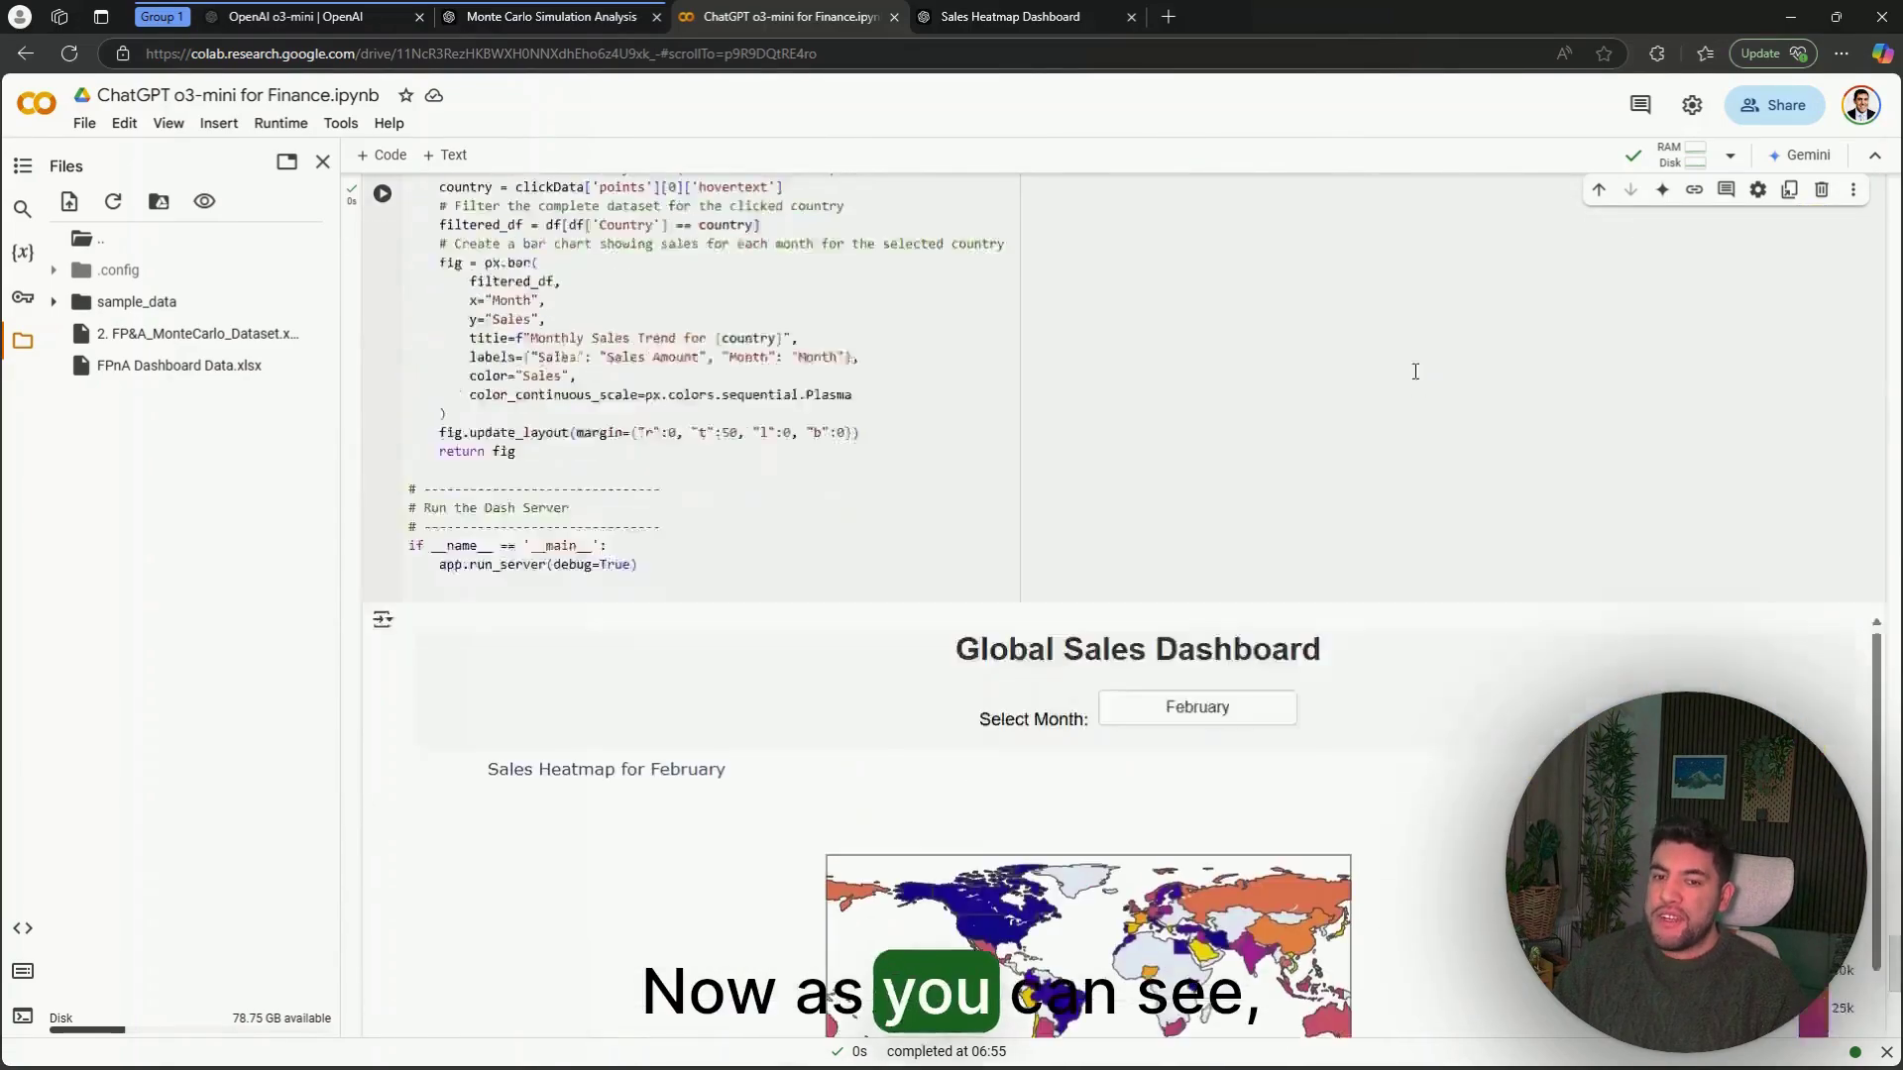
{"action": "scroll", "coordinate": [1414, 440], "scroll_direction": "up", "scroll_amount": 10}
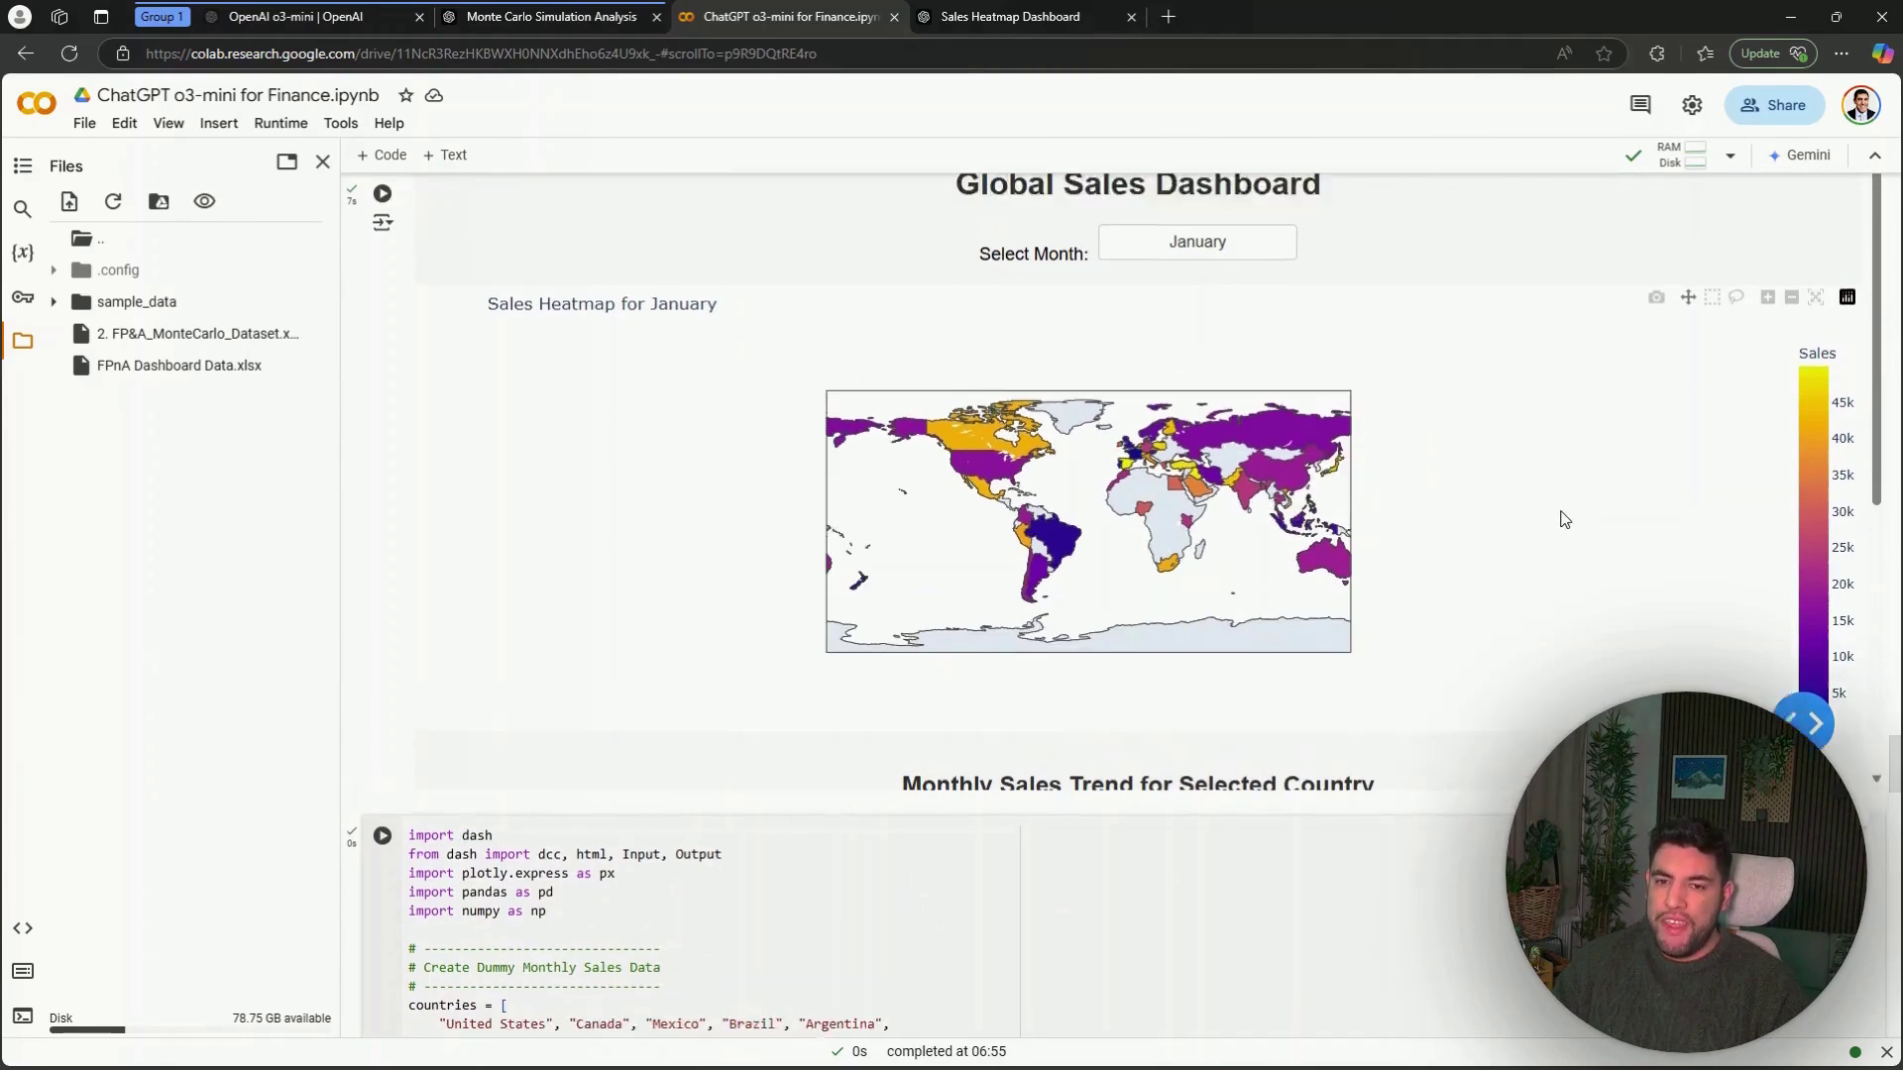
{"action": "scroll", "coordinate": [1552, 518], "scroll_direction": "down", "scroll_amount": 5}
{"action": "scroll", "coordinate": [1569, 632], "scroll_direction": "down", "scroll_amount": 7}
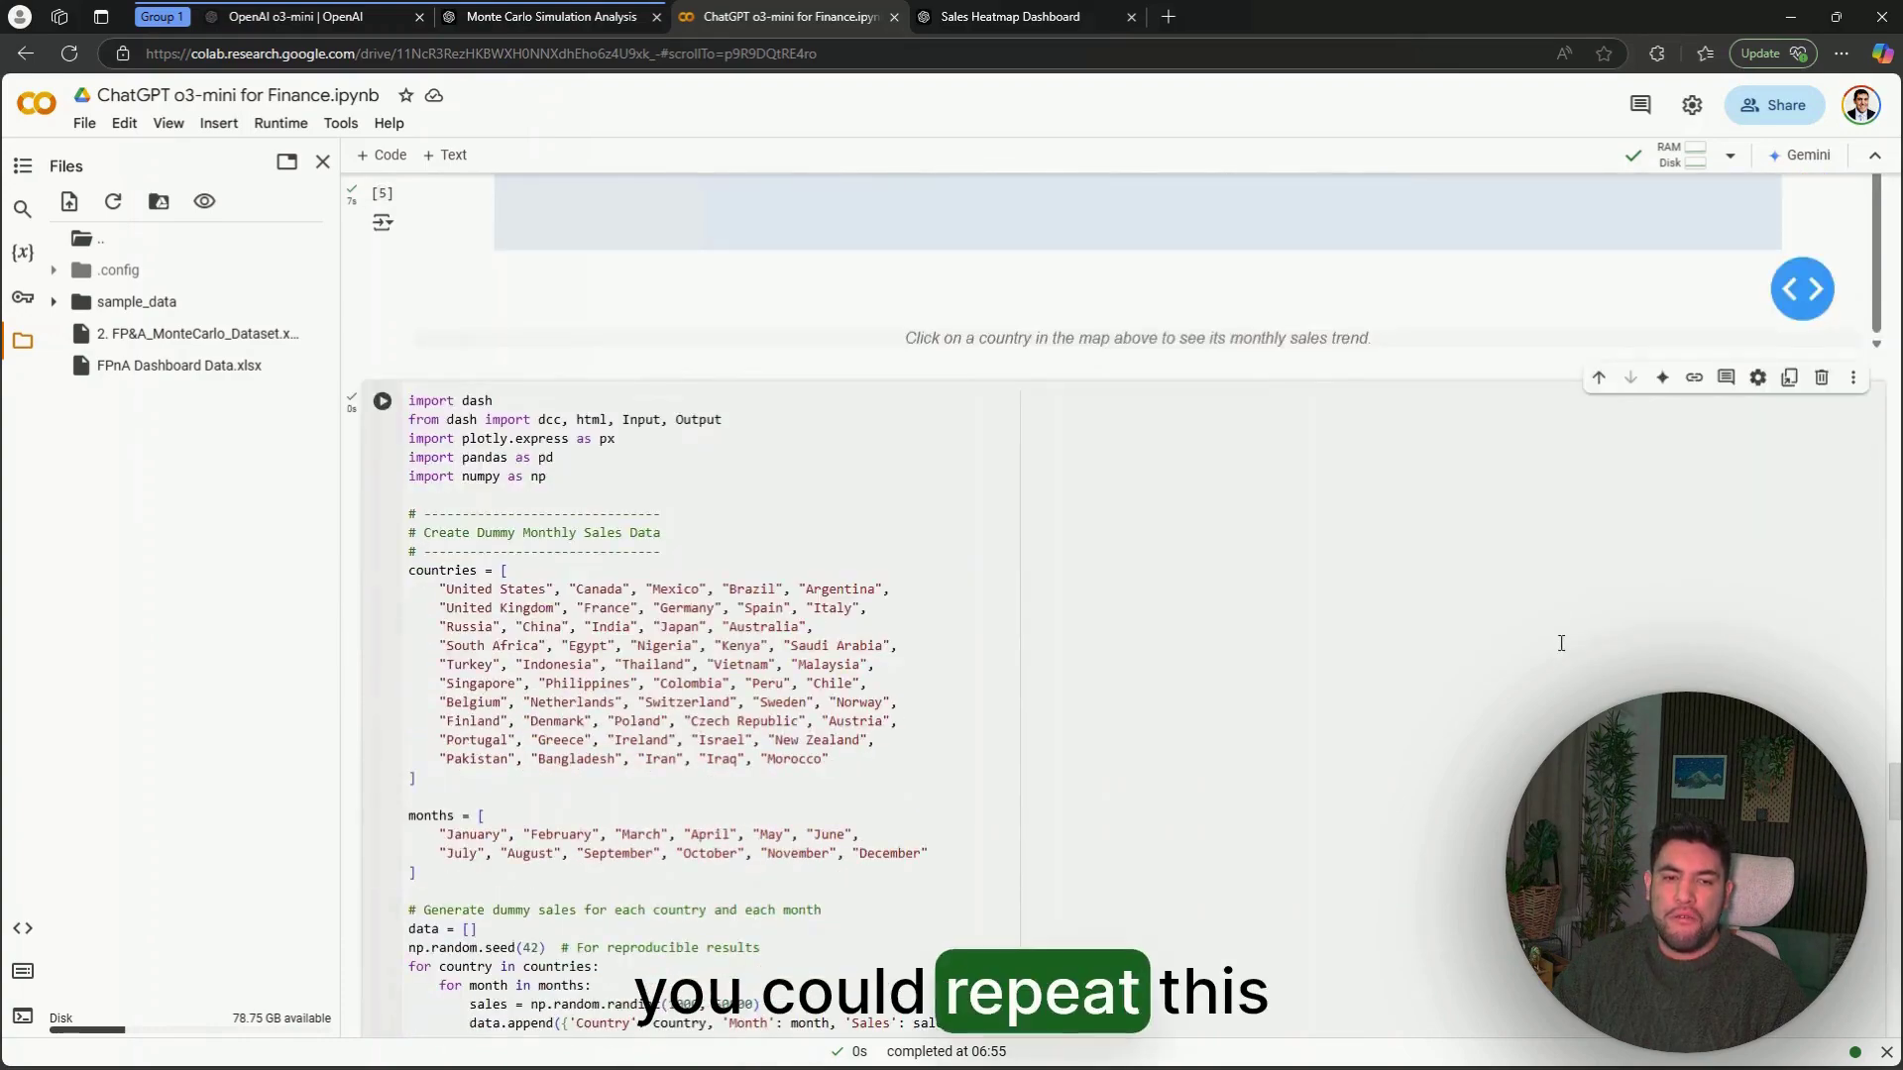
{"action": "scroll", "coordinate": [1547, 655], "scroll_direction": "down", "scroll_amount": 15}
{"action": "scroll", "coordinate": [1549, 660], "scroll_direction": "up", "scroll_amount": 3}
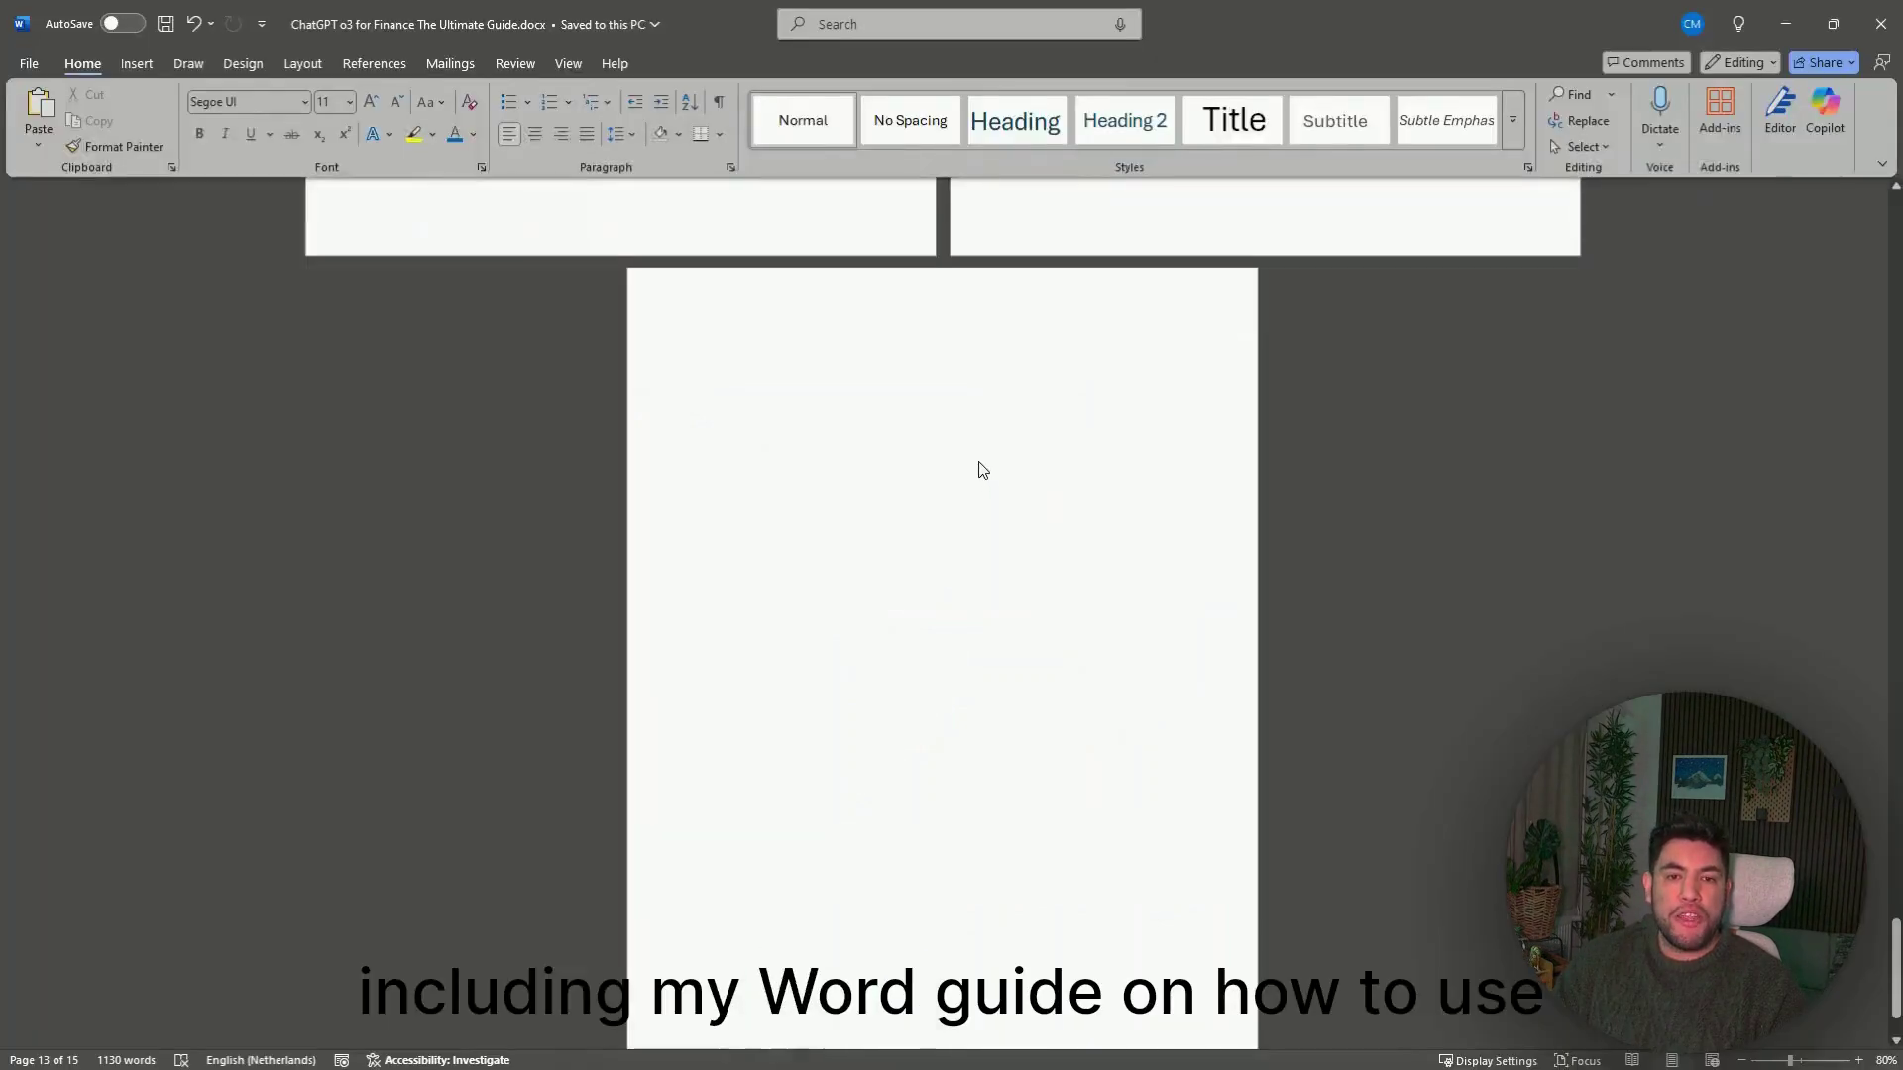
Scroll the finance guide up to the o3-mini introduction ending 'As always, here is my guide!'.
{"action": "scroll", "coordinate": [982, 468], "scroll_direction": "up", "scroll_amount": 15}
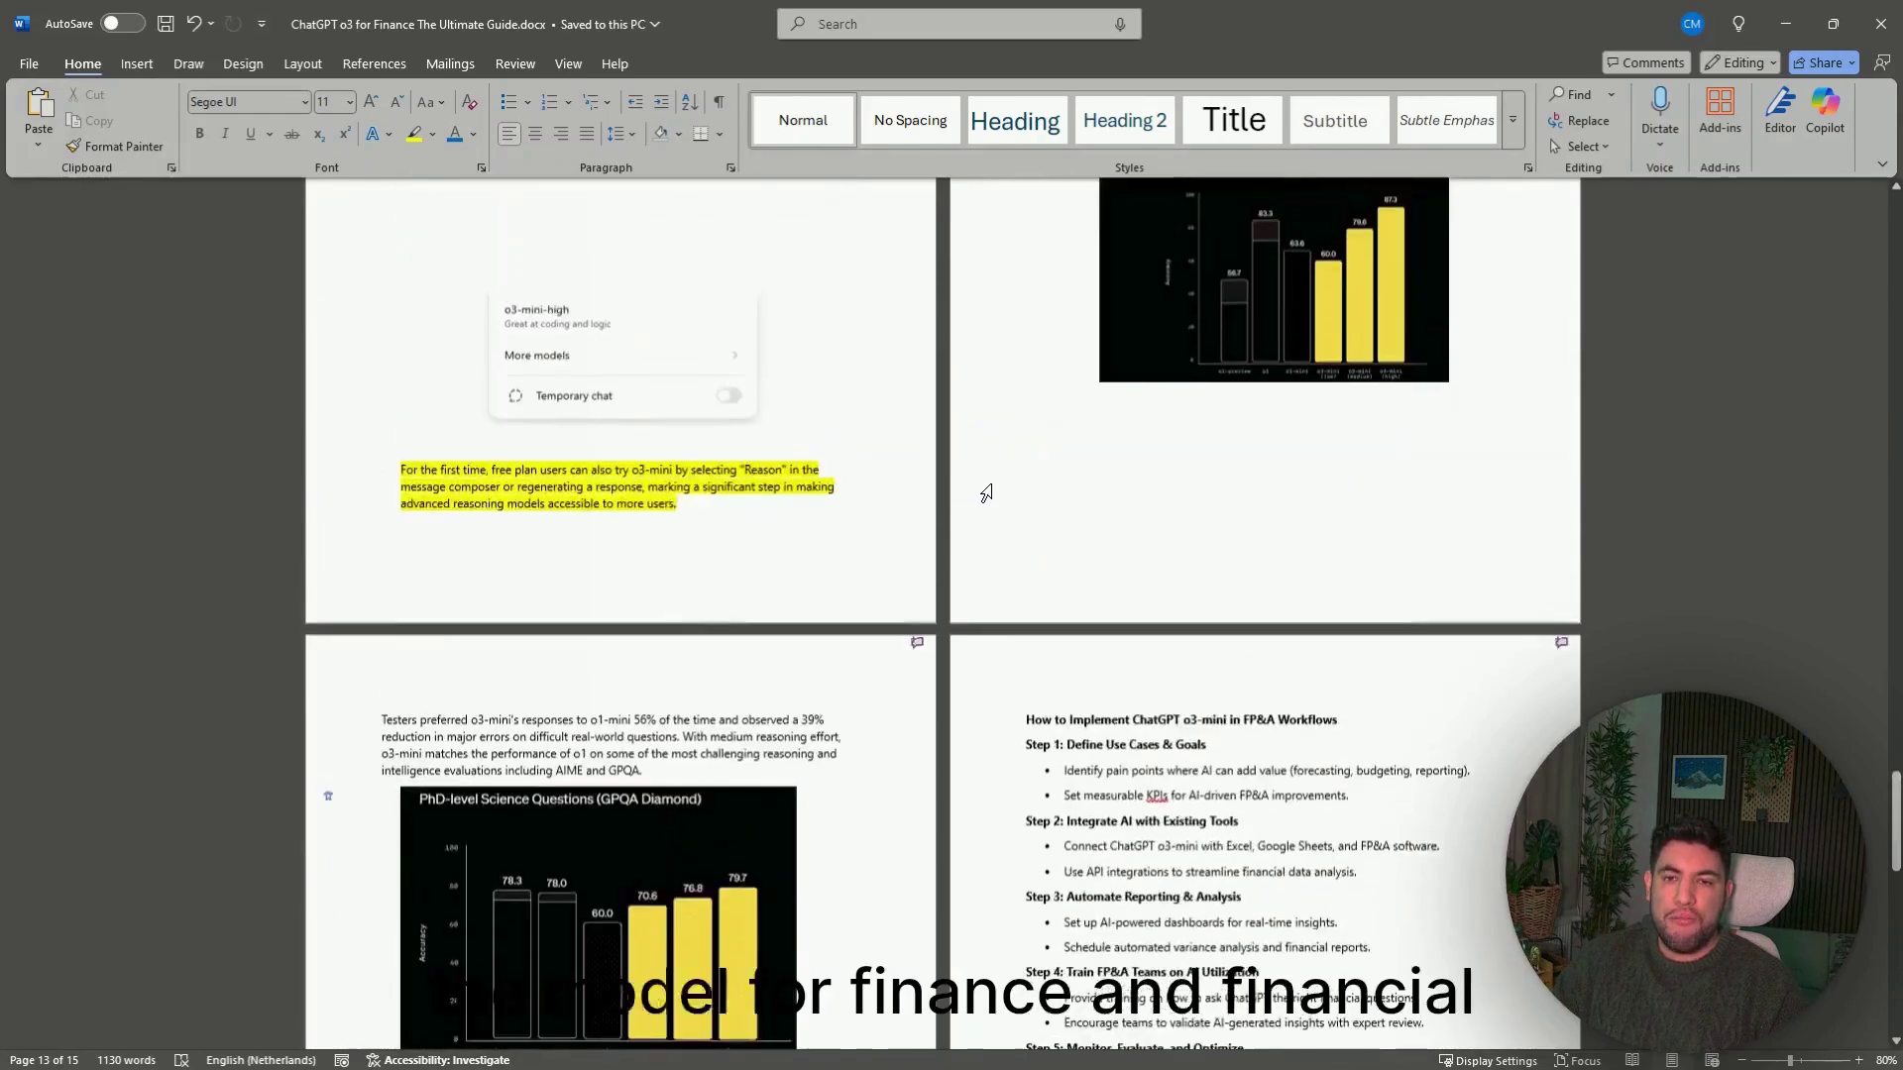
{"action": "scroll", "coordinate": [986, 493], "scroll_direction": "up", "scroll_amount": 20}
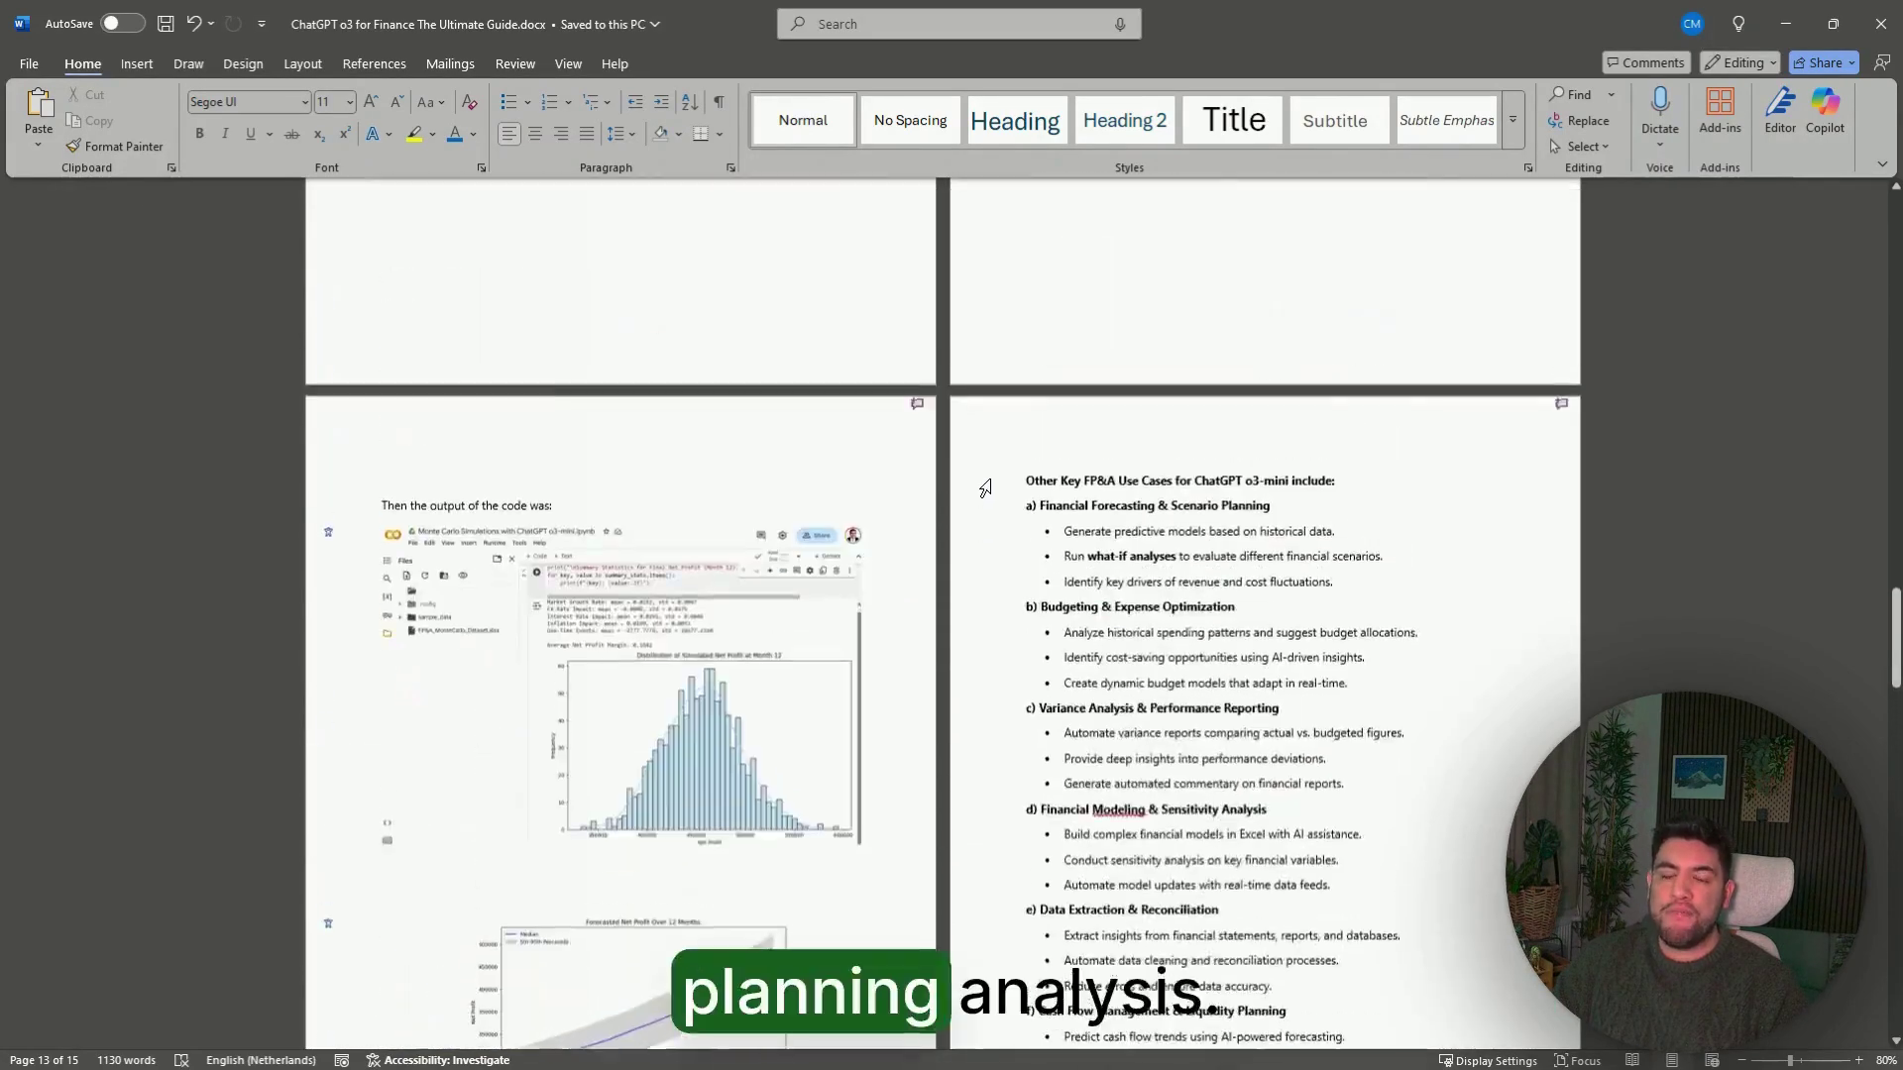
{"action": "scroll", "coordinate": [986, 488], "scroll_direction": "up", "scroll_amount": 15}
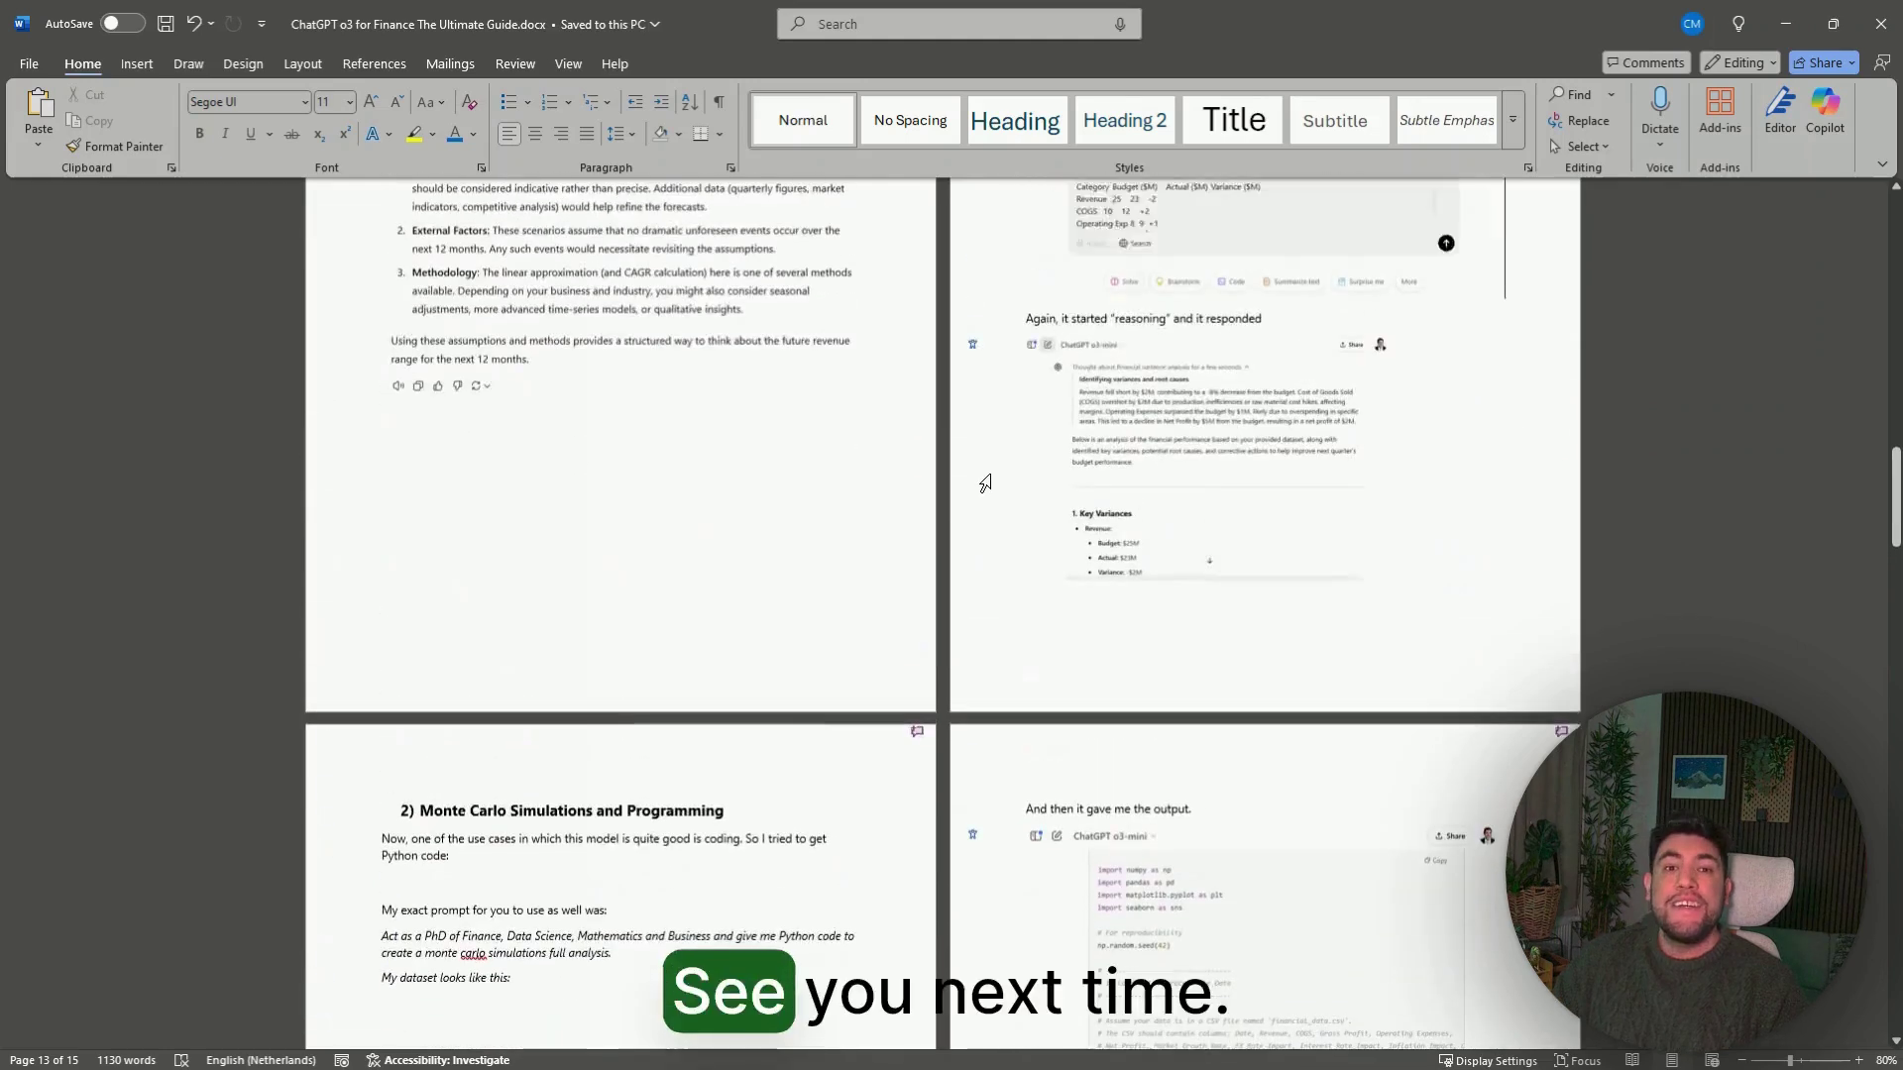
{"action": "scroll", "coordinate": [985, 483], "scroll_direction": "up", "scroll_amount": 15}
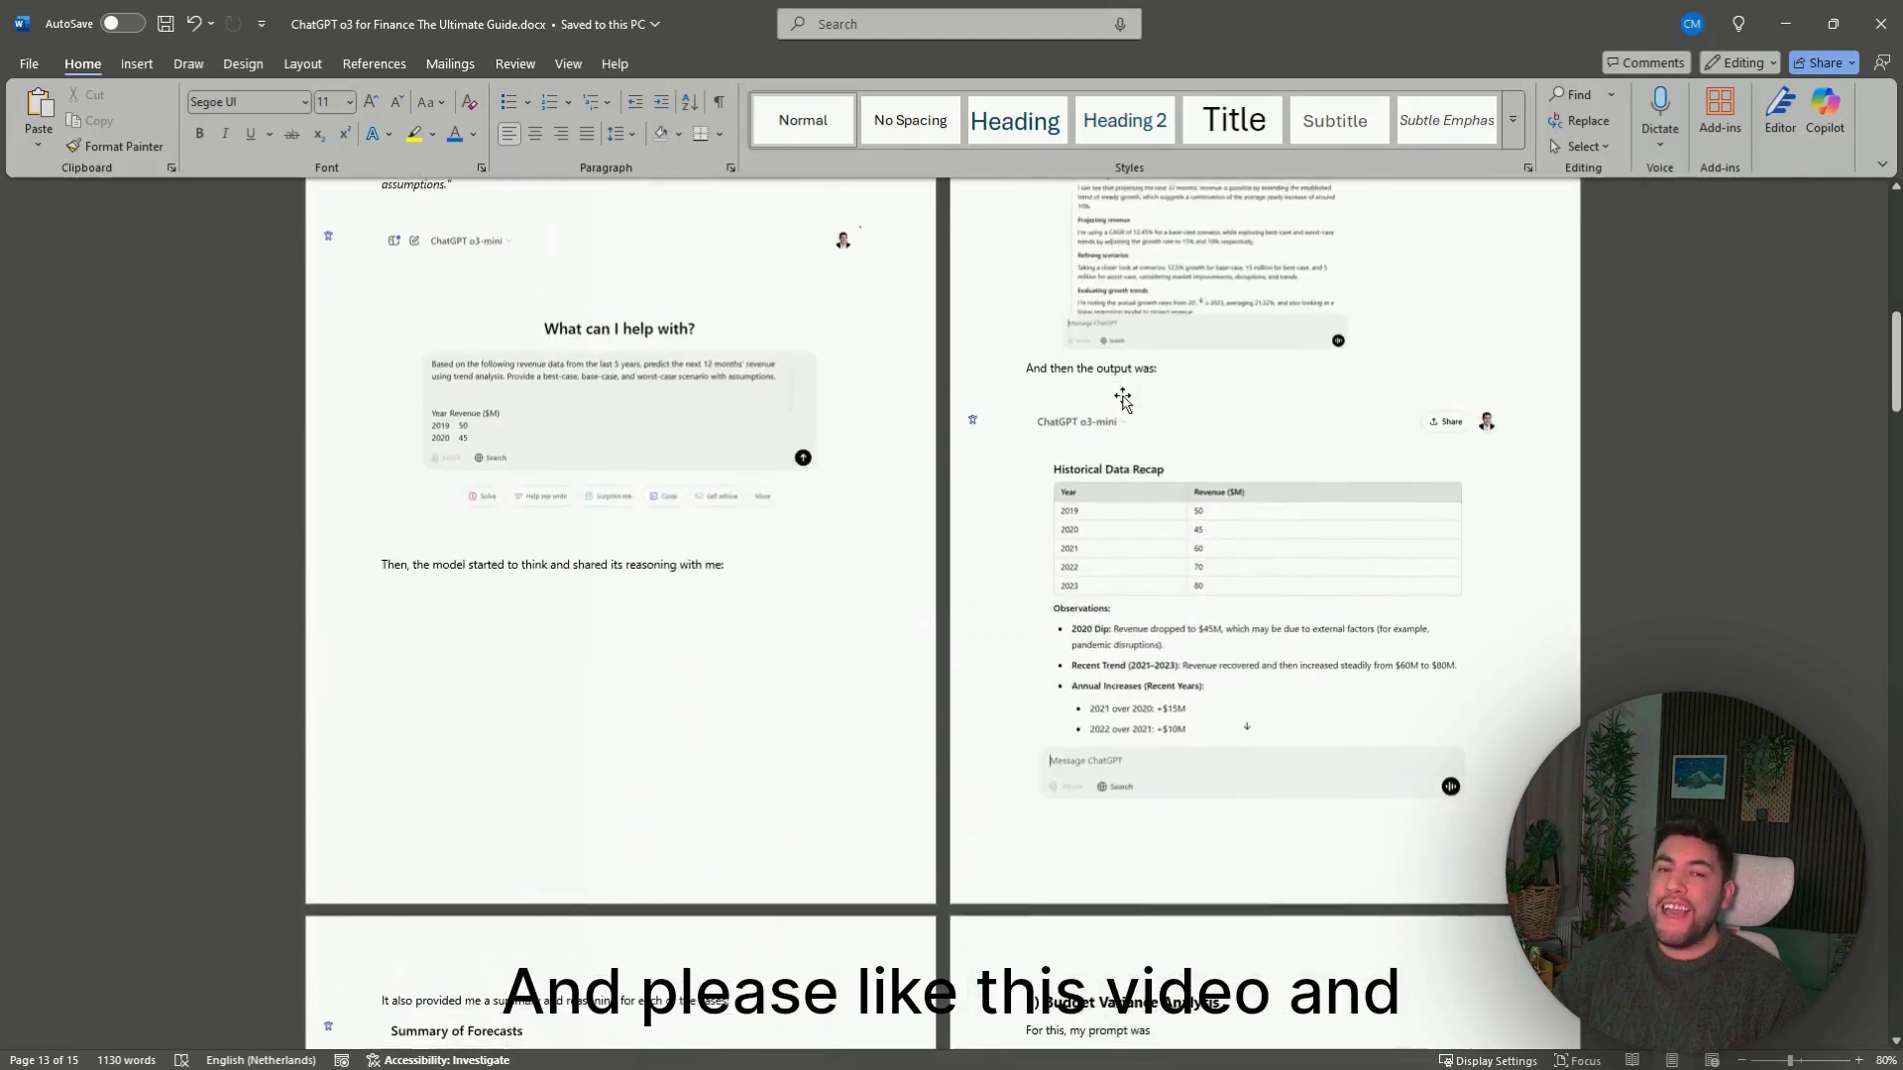
{"action": "scroll", "coordinate": [1123, 401], "scroll_direction": "up", "scroll_amount": 12}
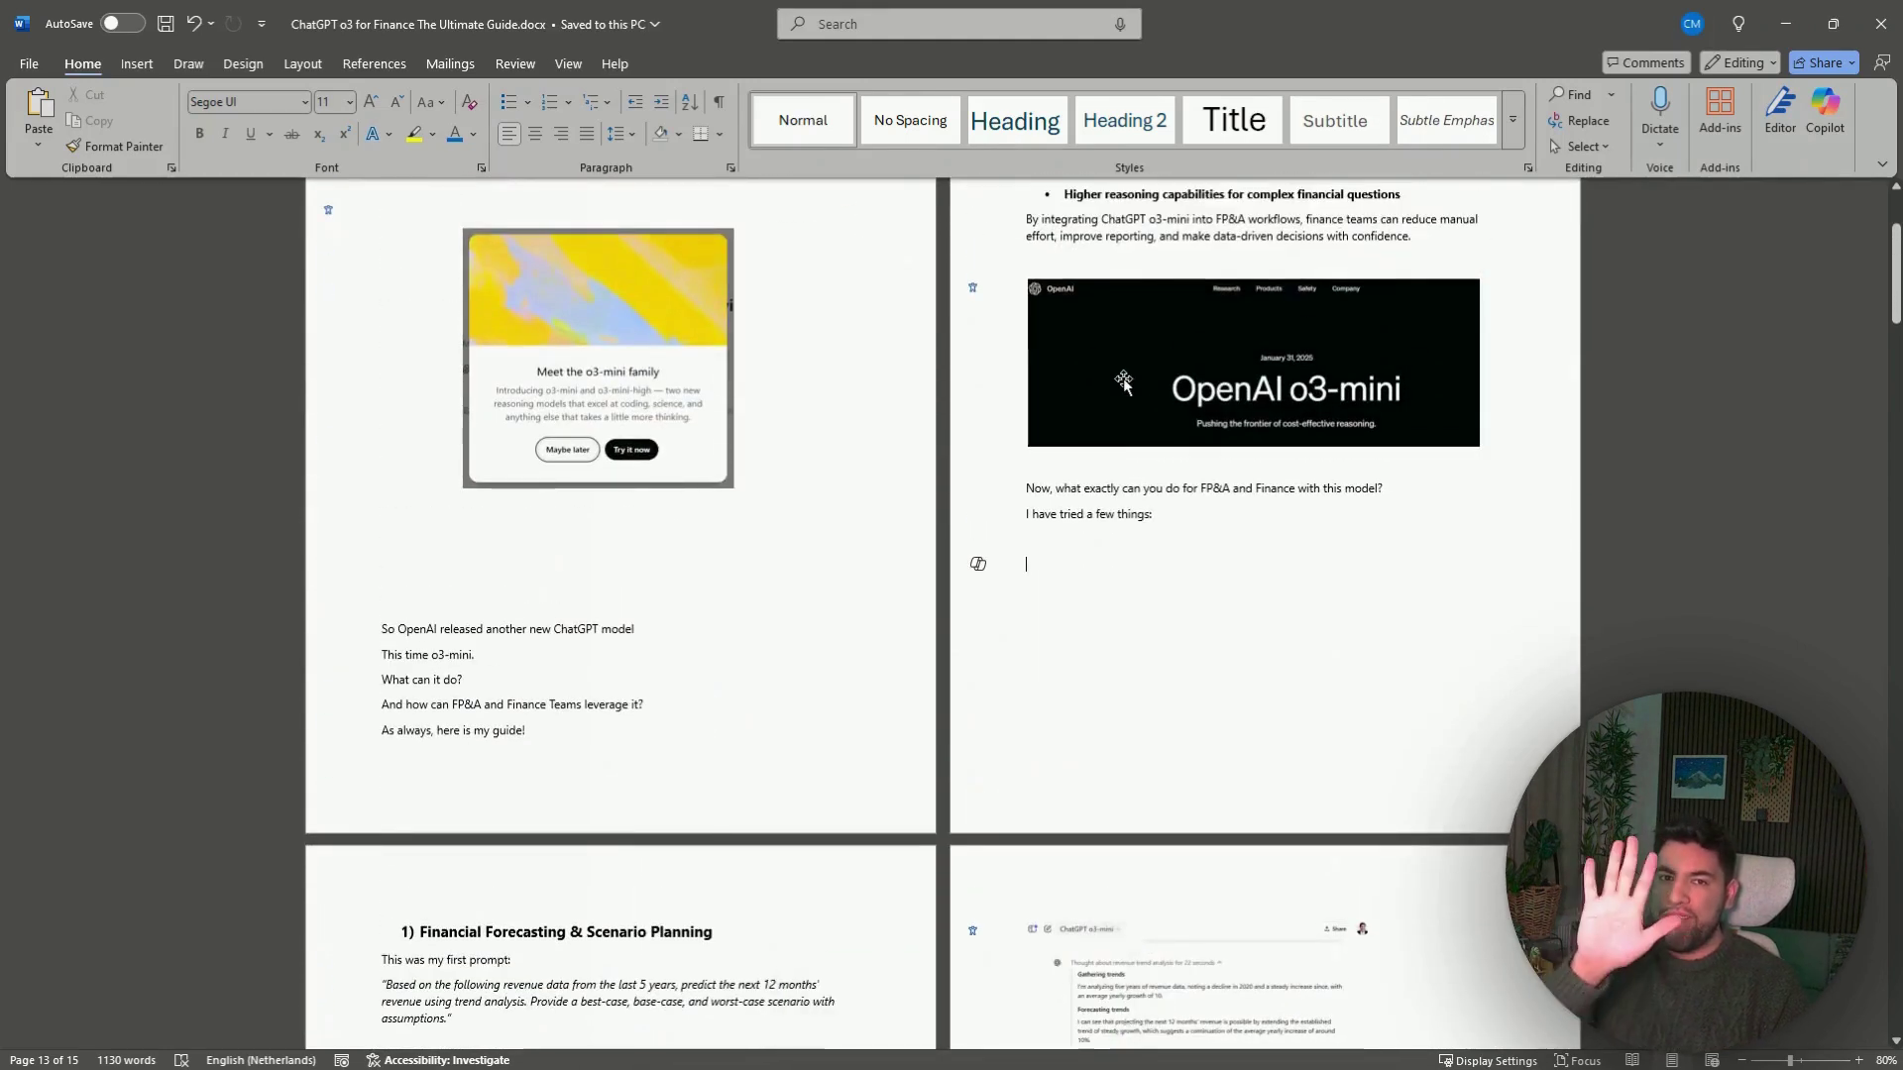